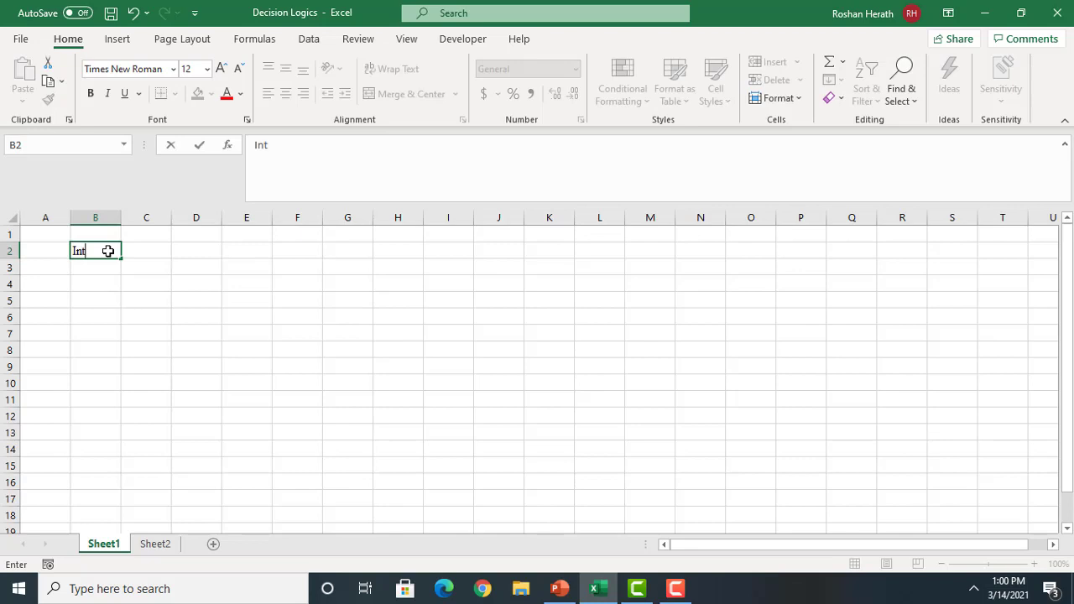
Complete the title in cell B2 so that it reads "Interviews for DCBA"
{"action": "type", "text": "iew for DCBA"}
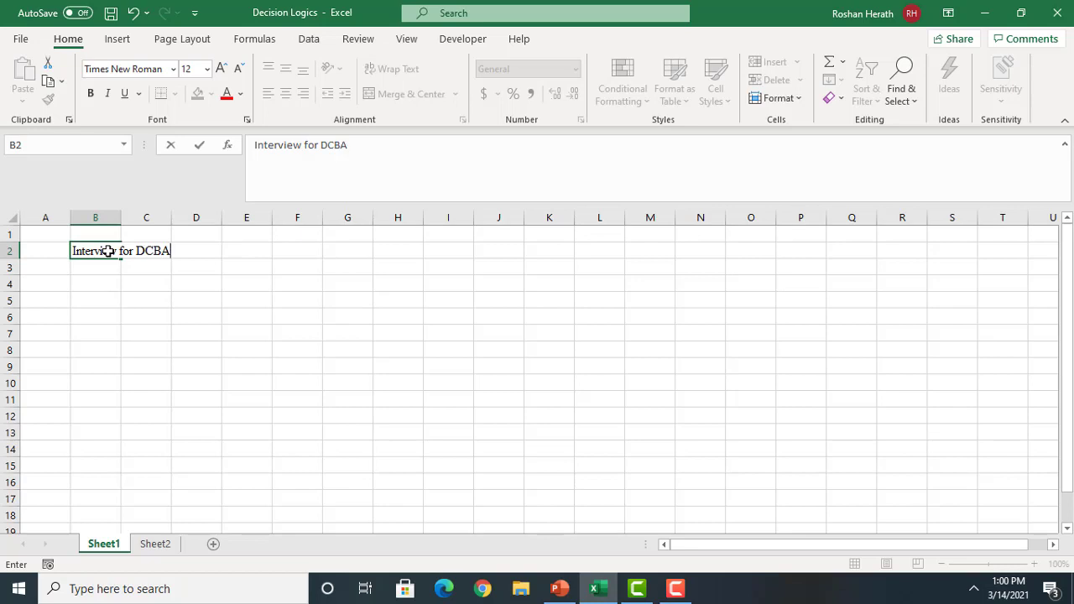
{"action": "left_click", "coordinate": [107, 371]}
{"action": "left_click", "coordinate": [99, 252]}
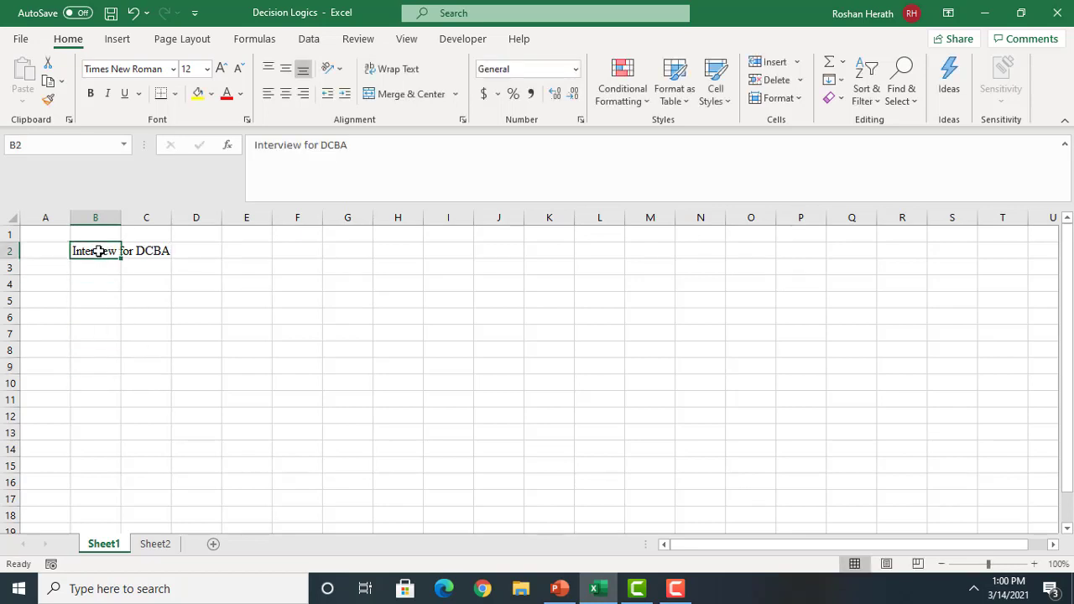
{"action": "left_click", "coordinate": [300, 146]}
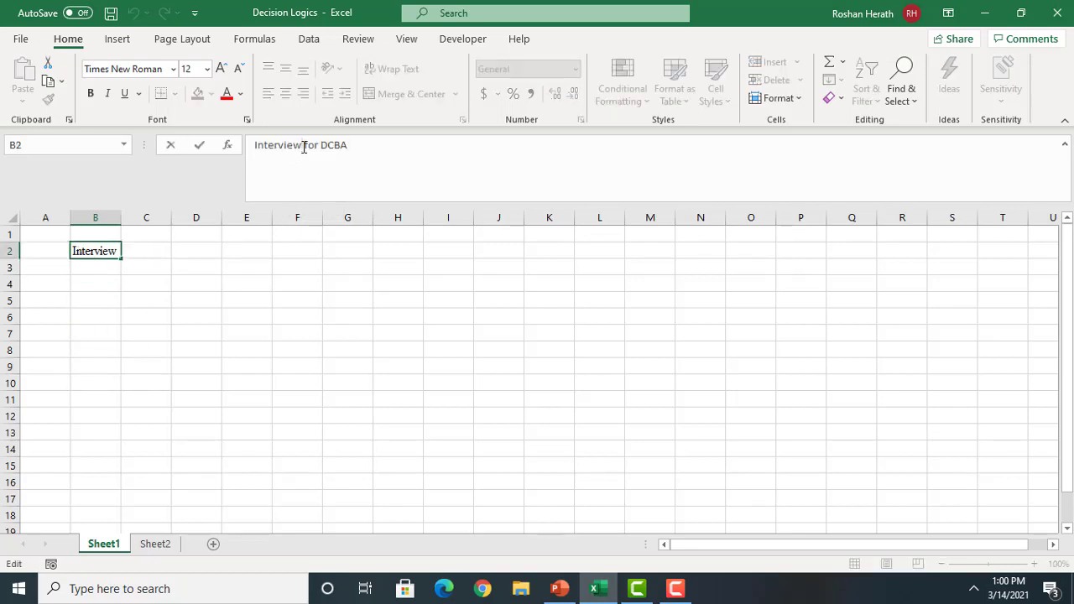
{"action": "type", "text": "S"}
{"action": "key", "text": "BackSpace"}
{"action": "type", "text": "s"}
{"action": "left_click", "coordinate": [51, 277]}
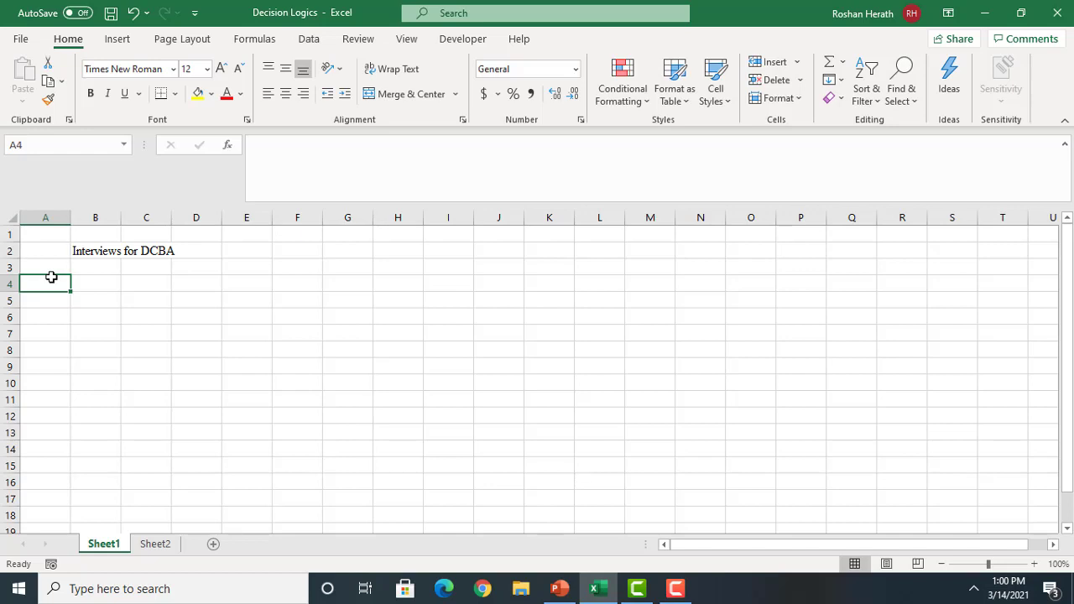
Enter the column heading "Participants" in cell A3
{"action": "left_click", "coordinate": [50, 263]}
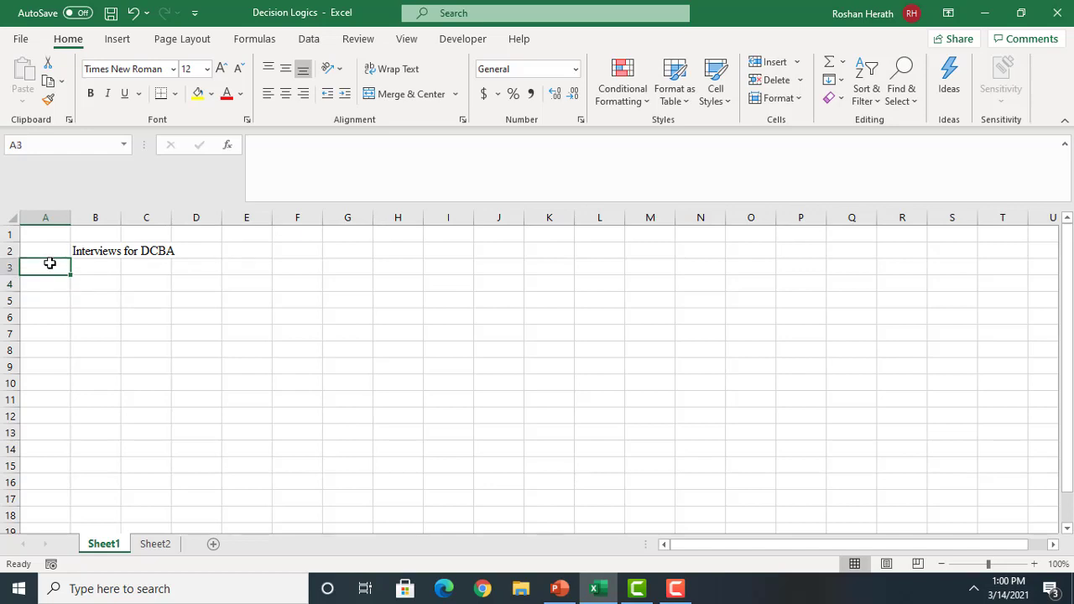
{"action": "type", "text": "pART"}
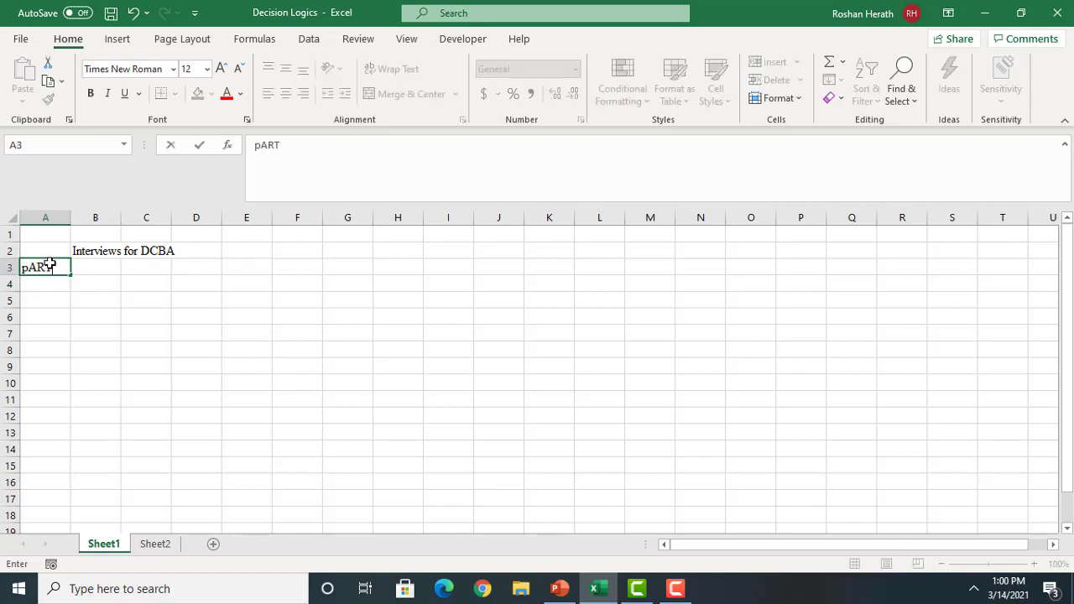
{"action": "type", "text": "ICIPANTS"}
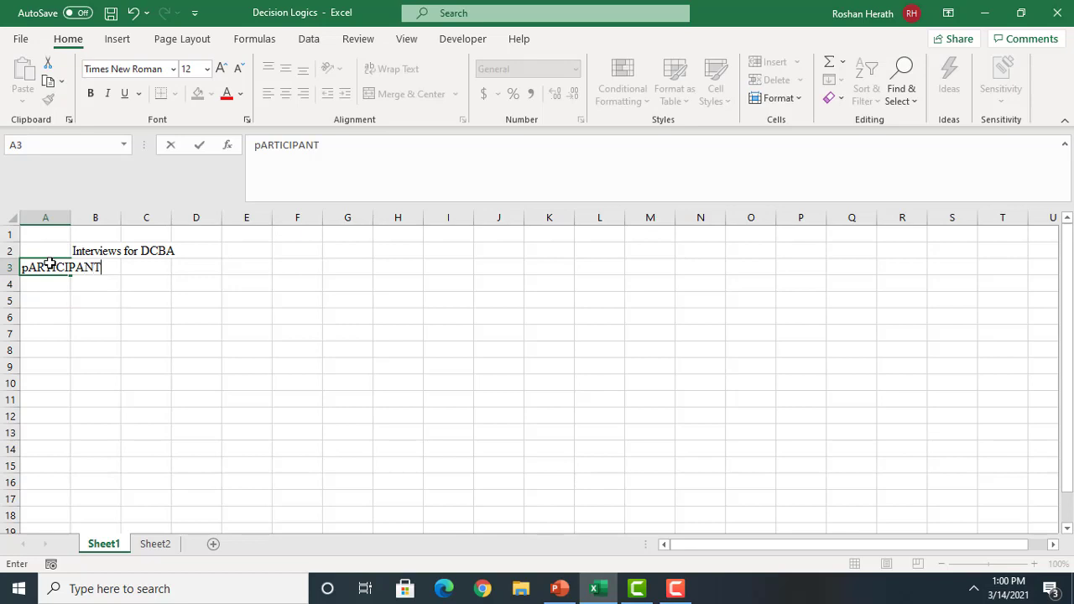
Enter the first participant's name in cell A4 and fit column A's width to its contents
{"action": "left_click", "coordinate": [57, 285]}
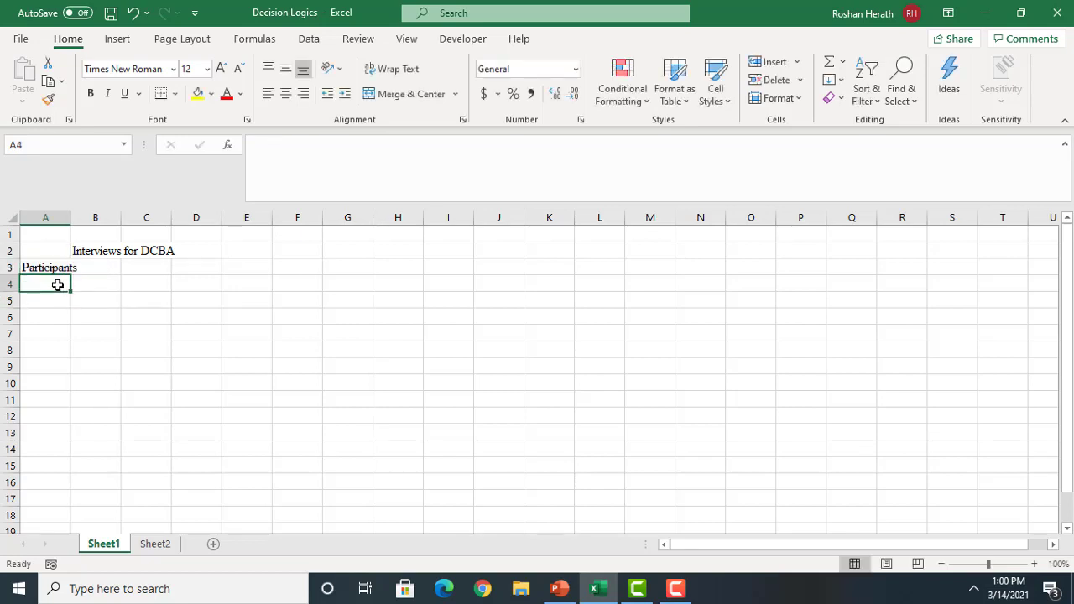
{"action": "type", "text": "A"}
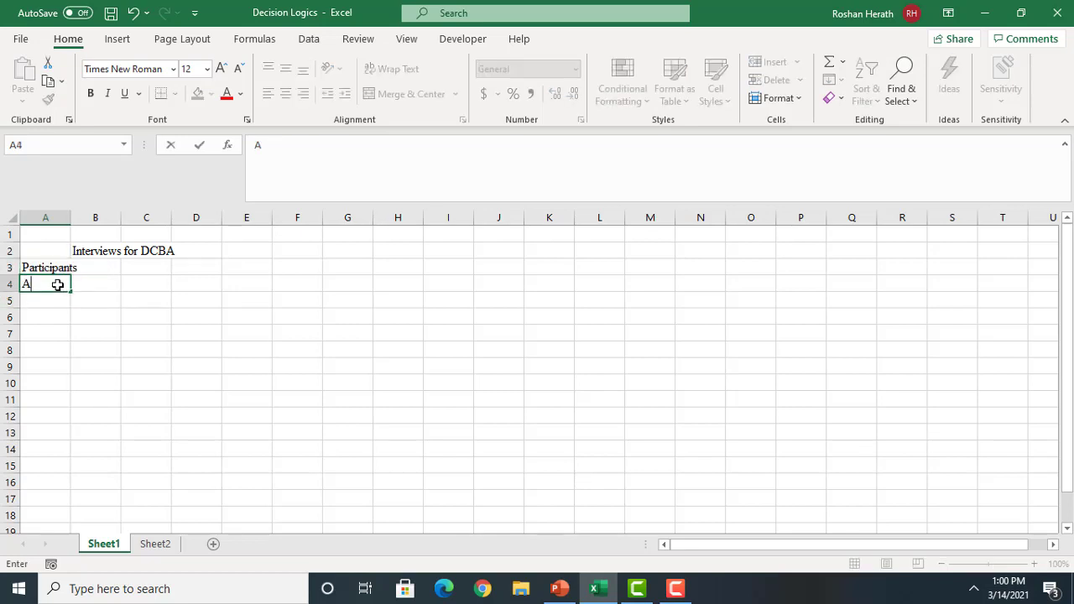
{"action": "type", "text": "nuraha"}
{"action": "left_click", "coordinate": [78, 220]}
{"action": "double_click", "coordinate": [74, 220]}
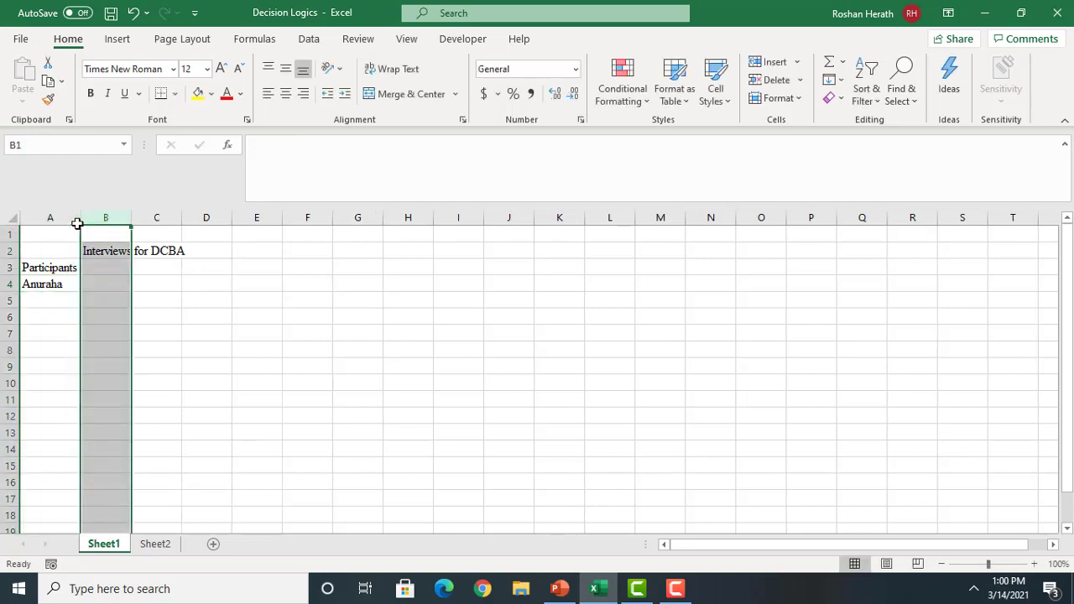
Enter the heading "Marks" in cell B3 and the first participant's mark of 60 in B4
{"action": "left_click", "coordinate": [102, 268]}
{"action": "type", "text": "M"}
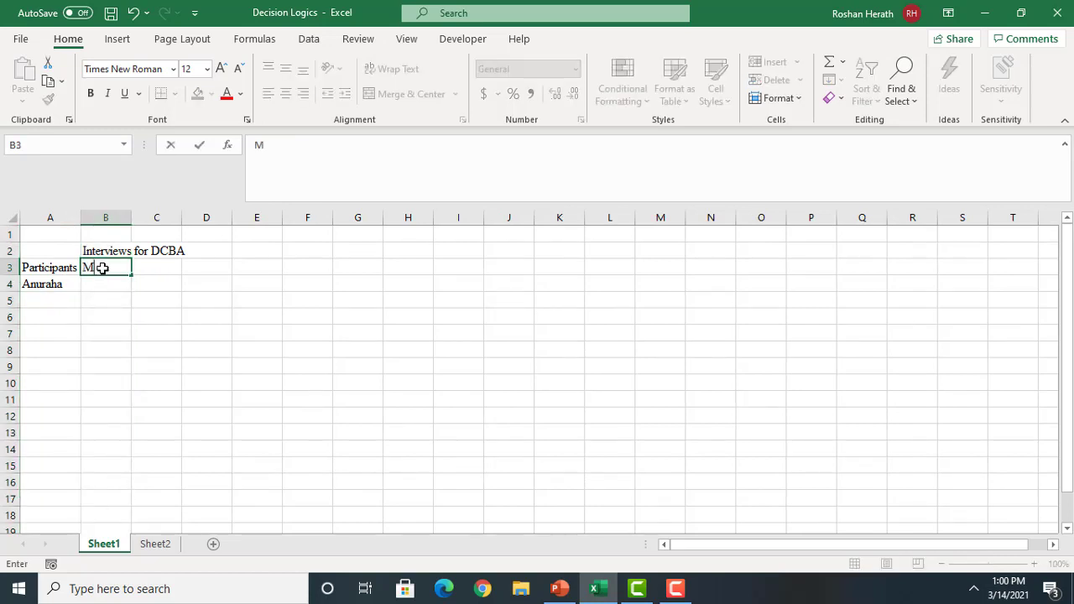
{"action": "type", "text": "arks"}
{"action": "left_click", "coordinate": [101, 288]}
{"action": "type", "text": "60"}
{"action": "key", "text": "Return"}
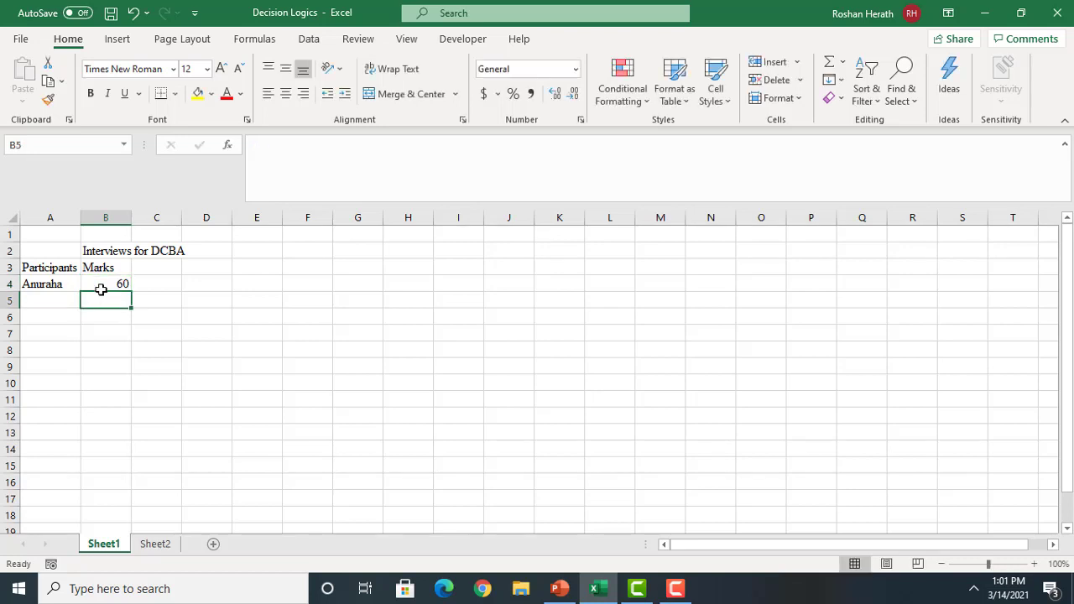
Correct the spelling of the first participant's name in cell A4 by inserting the missing letter "d"
{"action": "left_click", "coordinate": [48, 300]}
{"action": "left_click", "coordinate": [63, 283]}
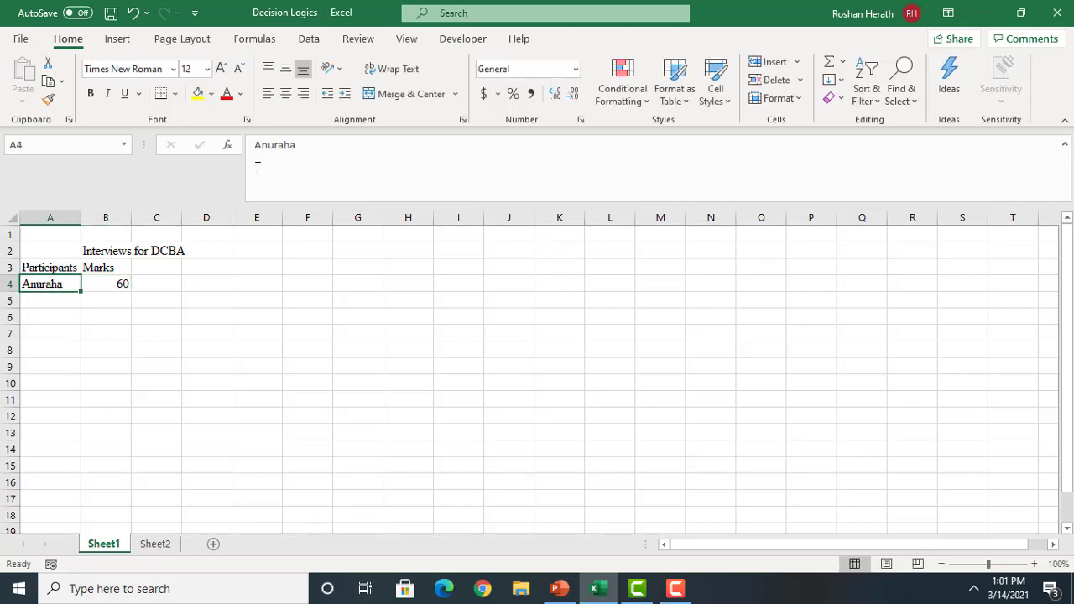
{"action": "left_click", "coordinate": [283, 144]}
{"action": "type", "text": "d"}
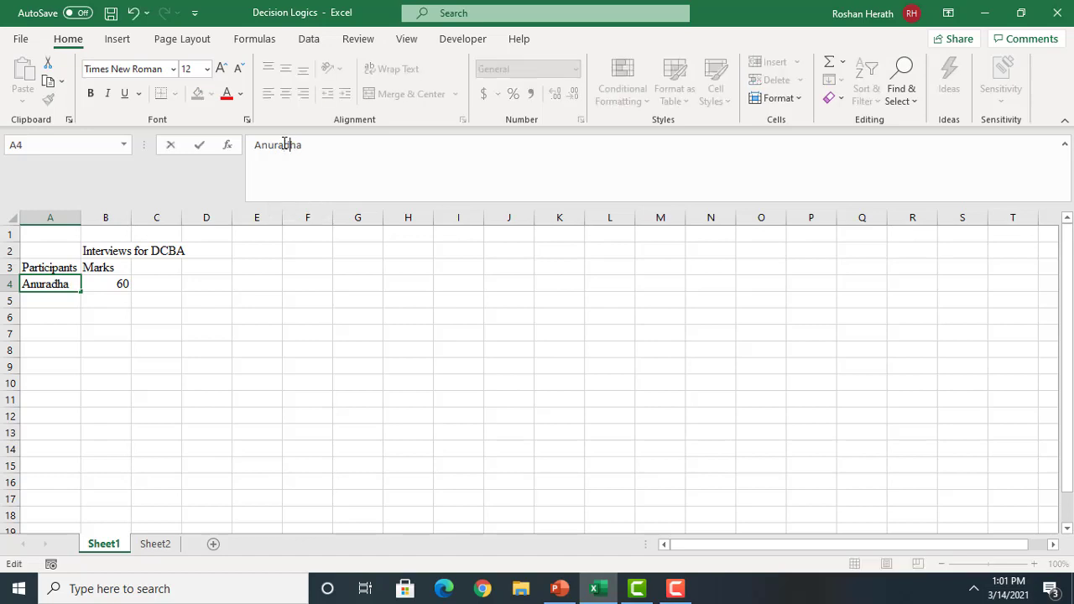
Enter the second participant's name in cell A5 and a mark of 49 in B5
{"action": "left_click", "coordinate": [58, 301]}
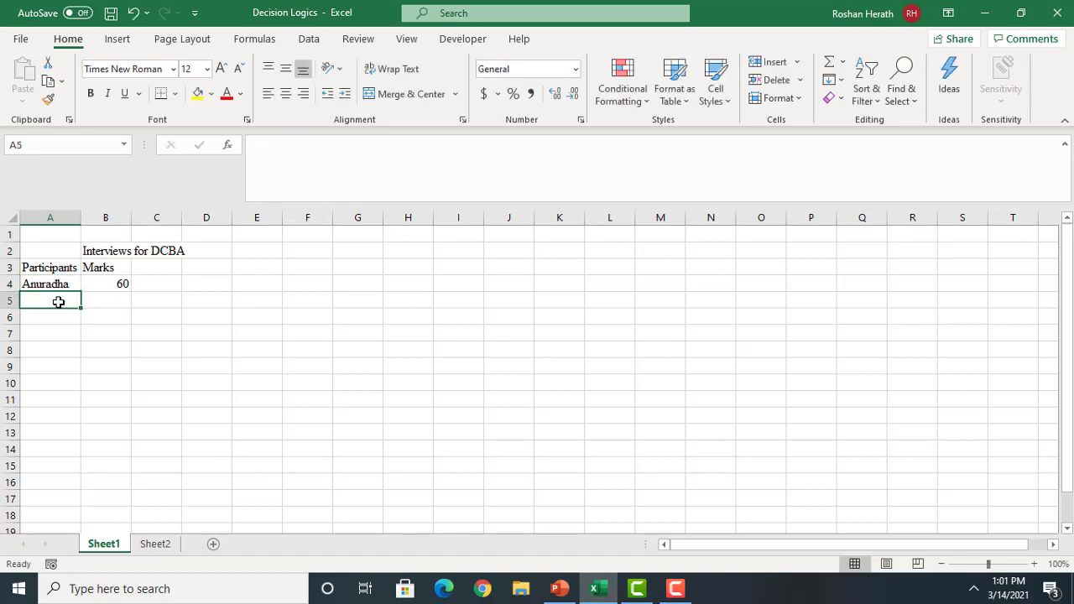
{"action": "type", "text": "N"}
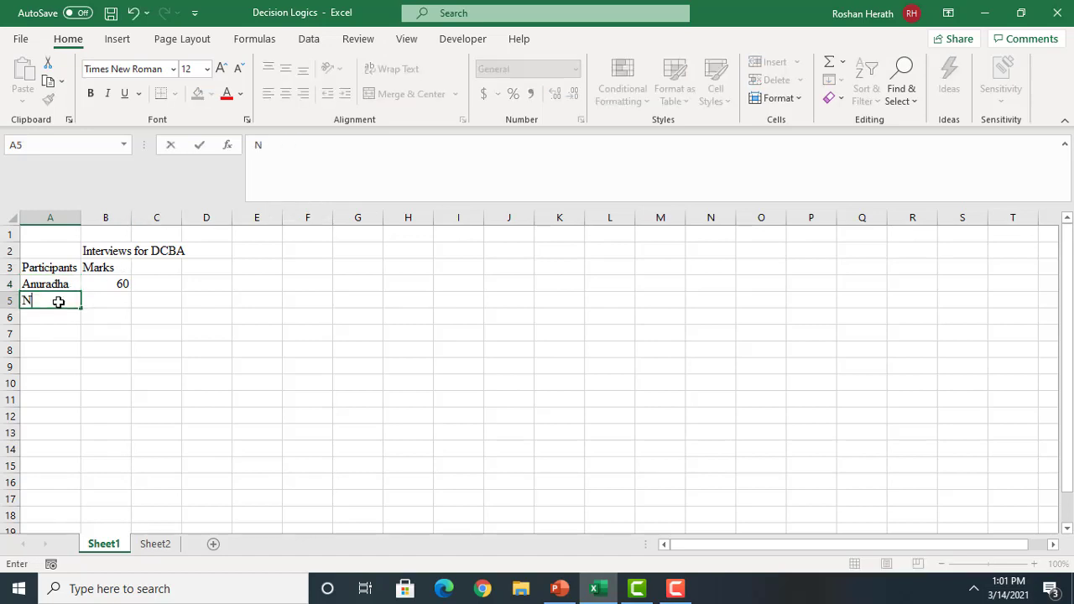
{"action": "type", "text": "adu"}
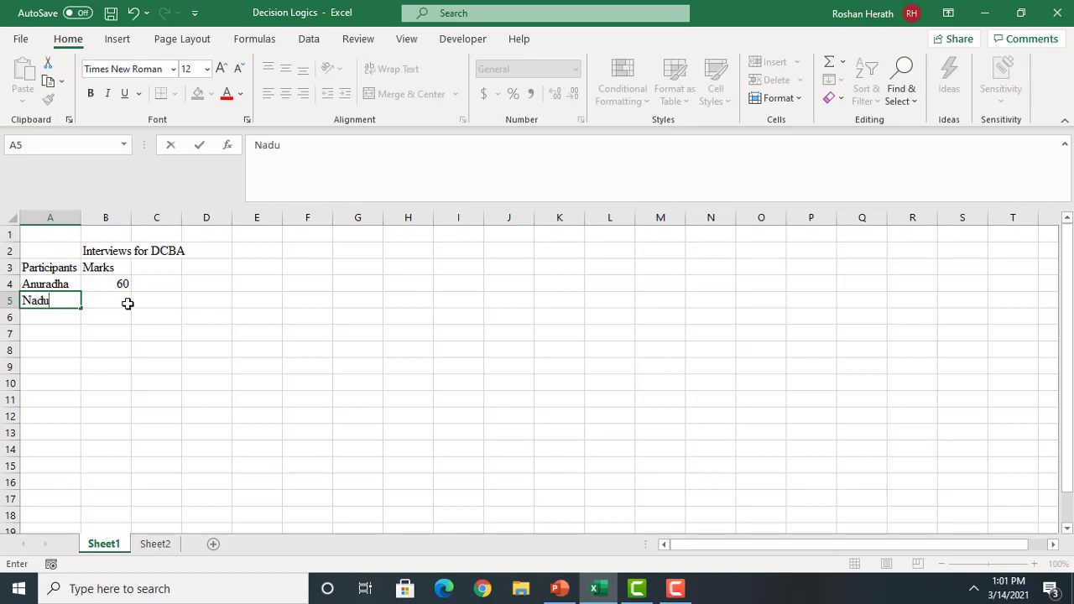
{"action": "left_click", "coordinate": [134, 303]}
{"action": "left_click", "coordinate": [108, 303]}
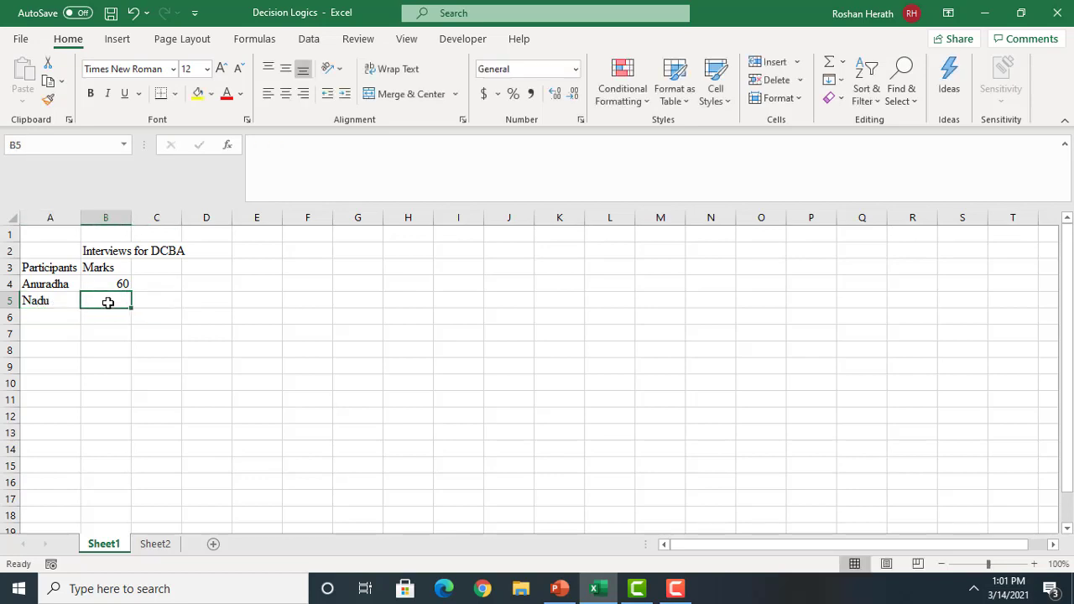
{"action": "type", "text": "49"}
{"action": "key", "text": "Return"}
Complete the second participant's name in cell A5 by adding the missing final letter "n"
{"action": "left_click", "coordinate": [33, 313]}
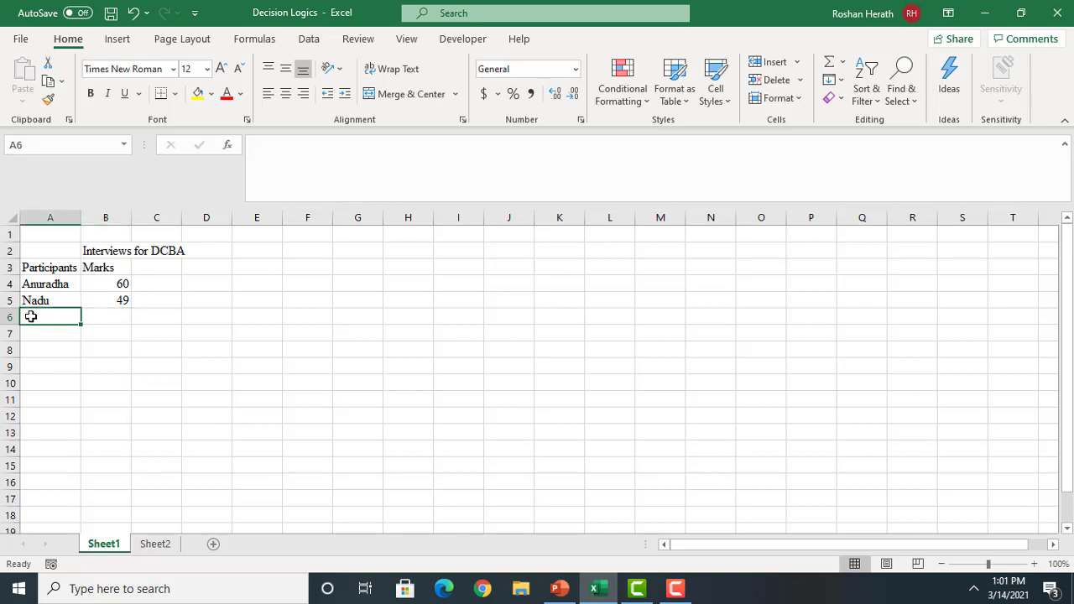
{"action": "double_click", "coordinate": [64, 300]}
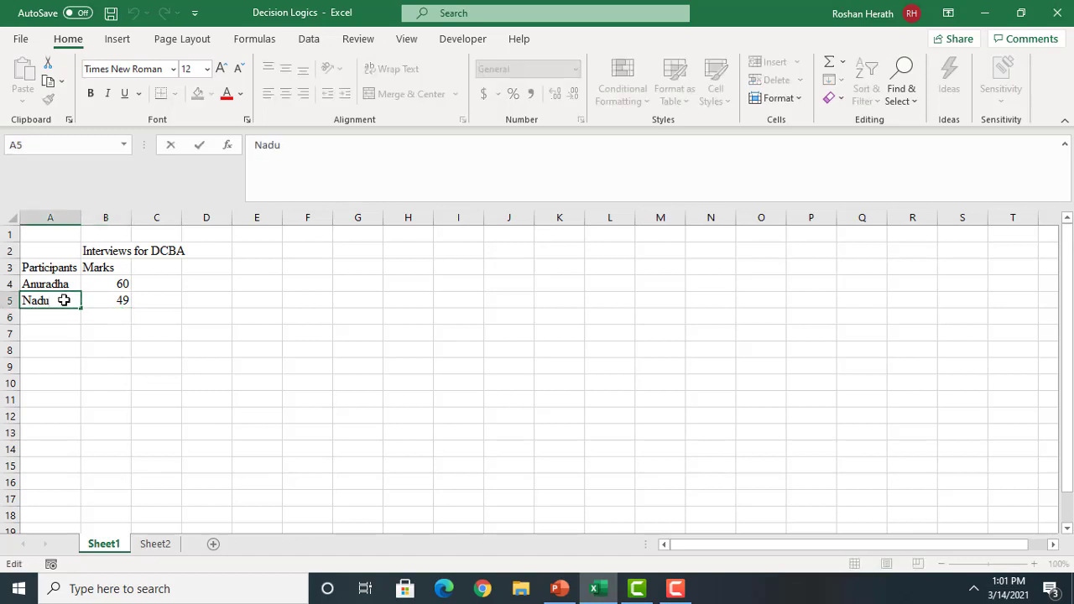
{"action": "type", "text": "n"}
Enter the third participant's name in cell A6 and a mark of 50 in B6
{"action": "left_click", "coordinate": [56, 311]}
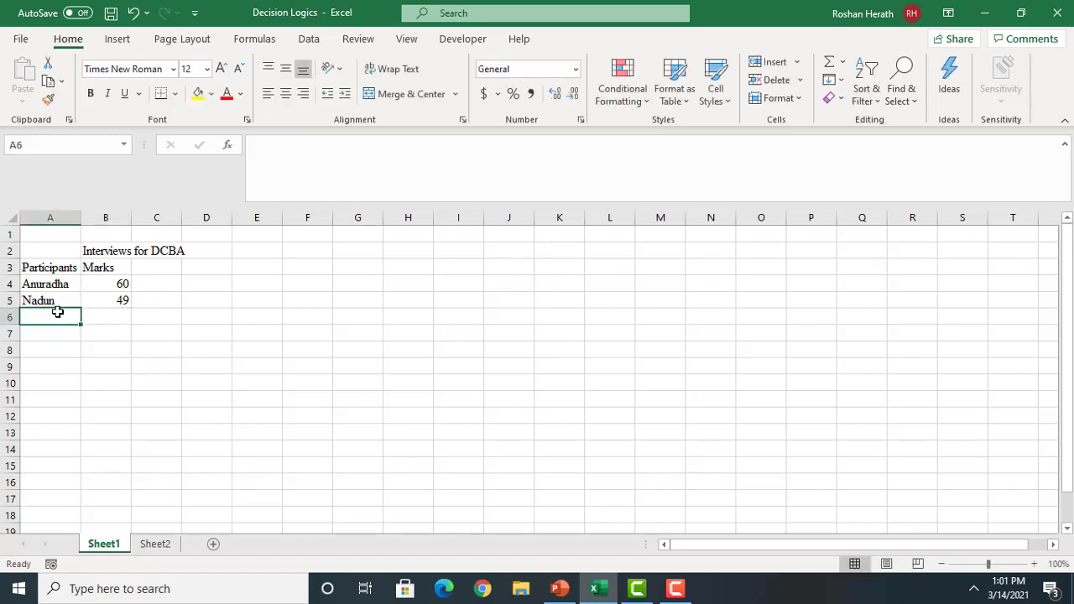
{"action": "type", "text": "T"}
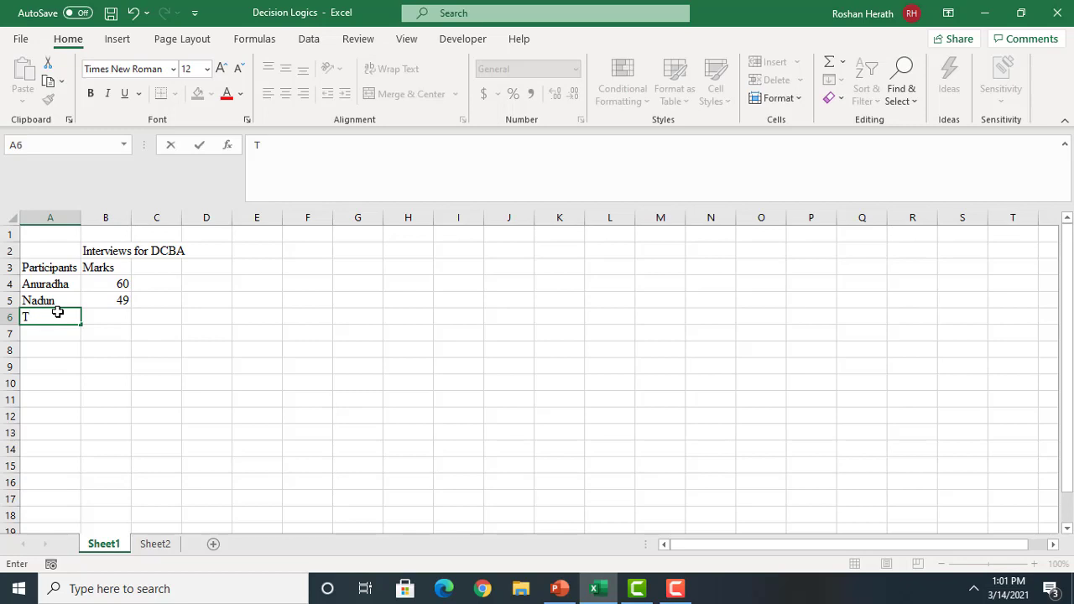
{"action": "type", "text": "ishani"}
{"action": "left_click", "coordinate": [109, 315]}
{"action": "type", "text": "50"}
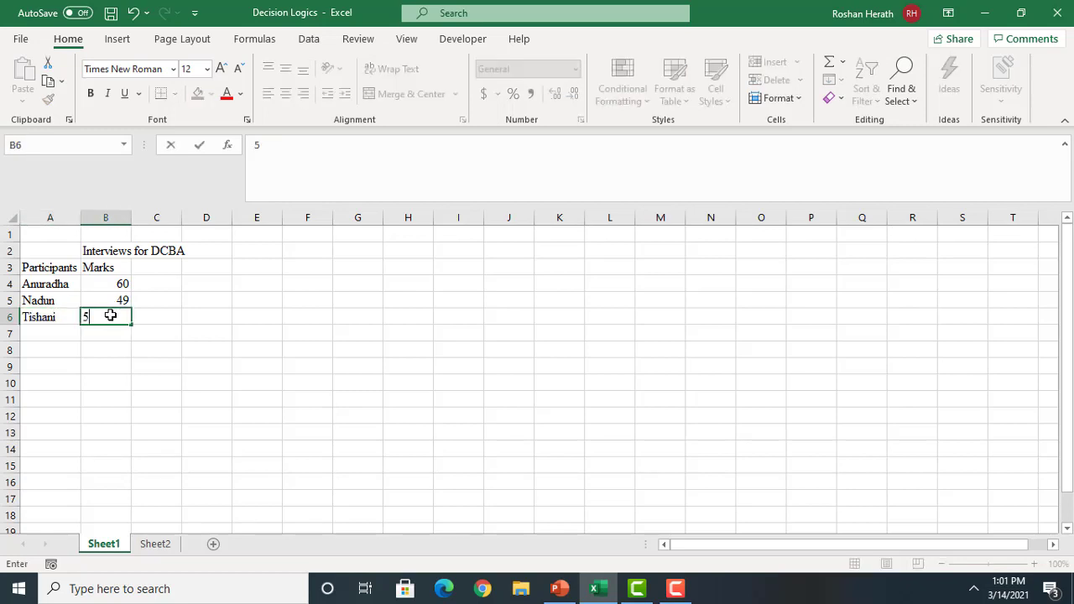
{"action": "key", "text": "Return"}
Enter the fourth participant's name in cell A7 and a mark of 35 in B7
{"action": "left_click", "coordinate": [58, 340]}
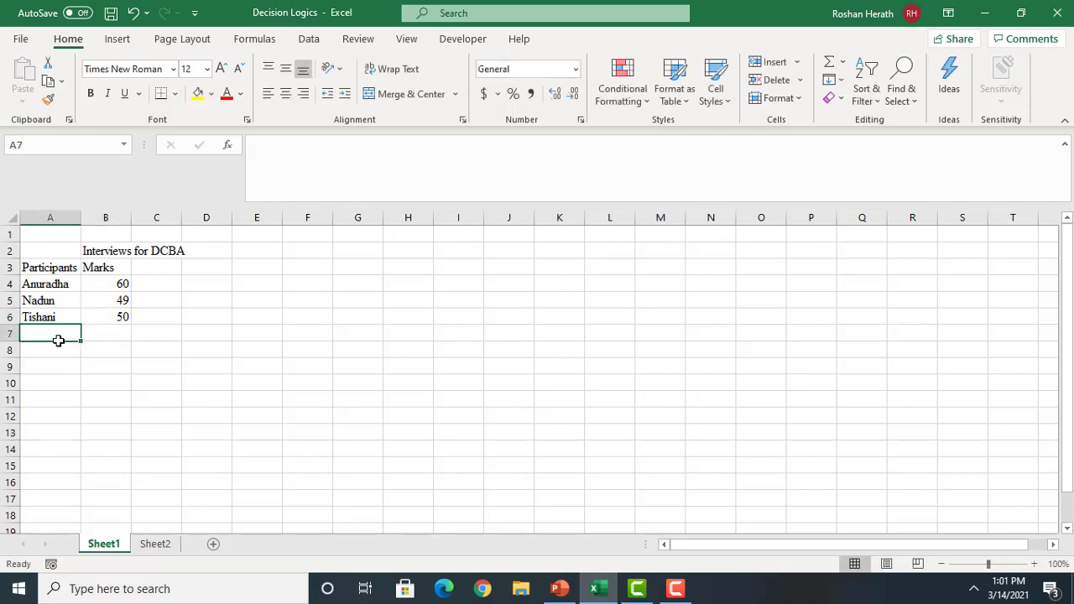
{"action": "type", "text": "Ra"}
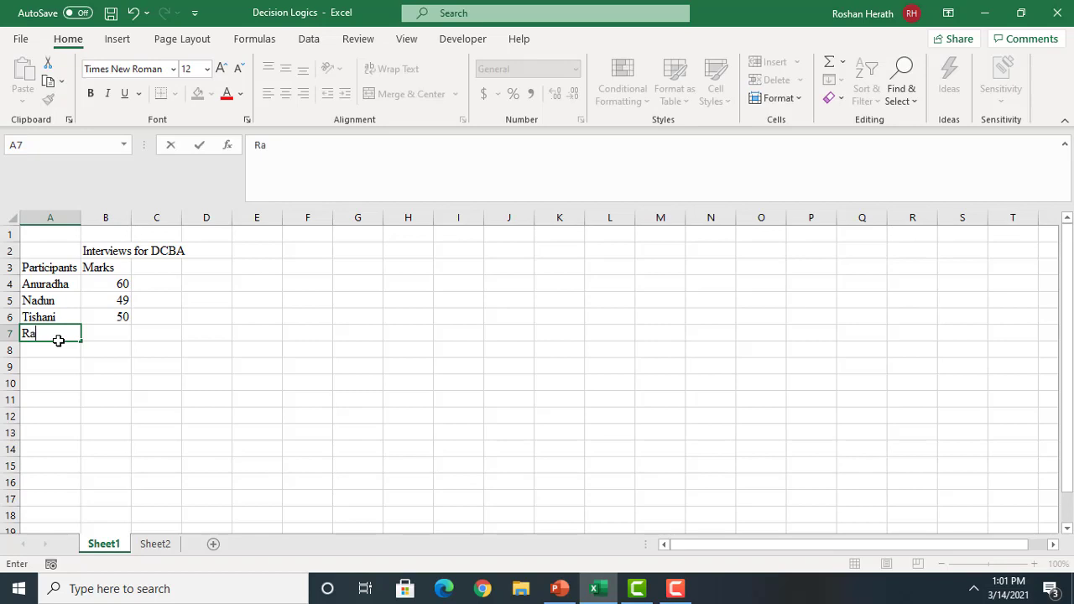
{"action": "type", "text": "wani"}
{"action": "left_click", "coordinate": [114, 330]}
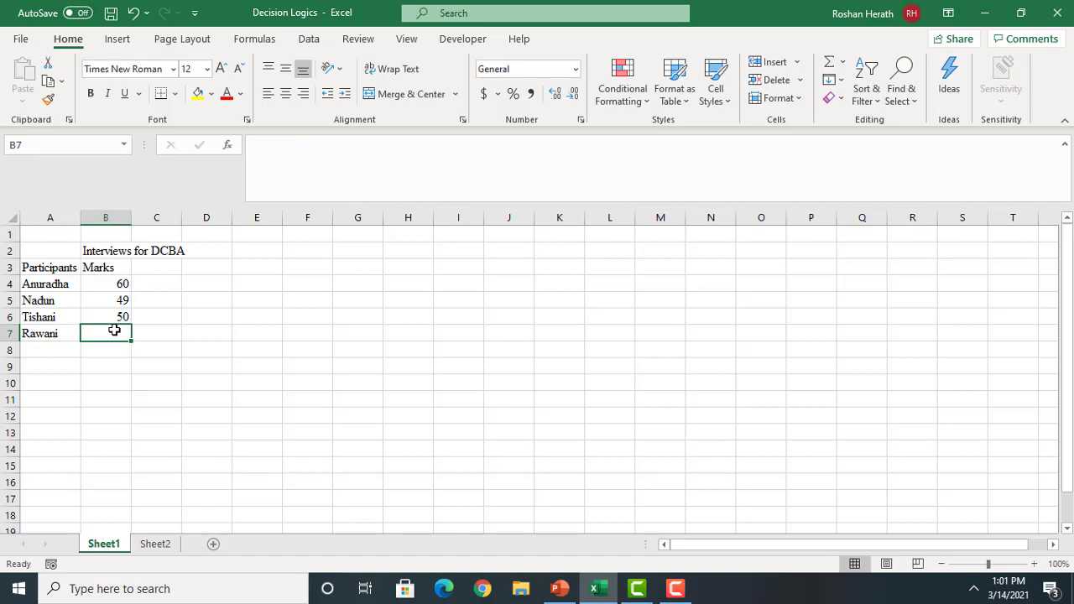
{"action": "type", "text": "35"}
{"action": "key", "text": "Return"}
Enter the fifth participant's name in cell A8 and a mark of 78 in B8
{"action": "left_click", "coordinate": [37, 352]}
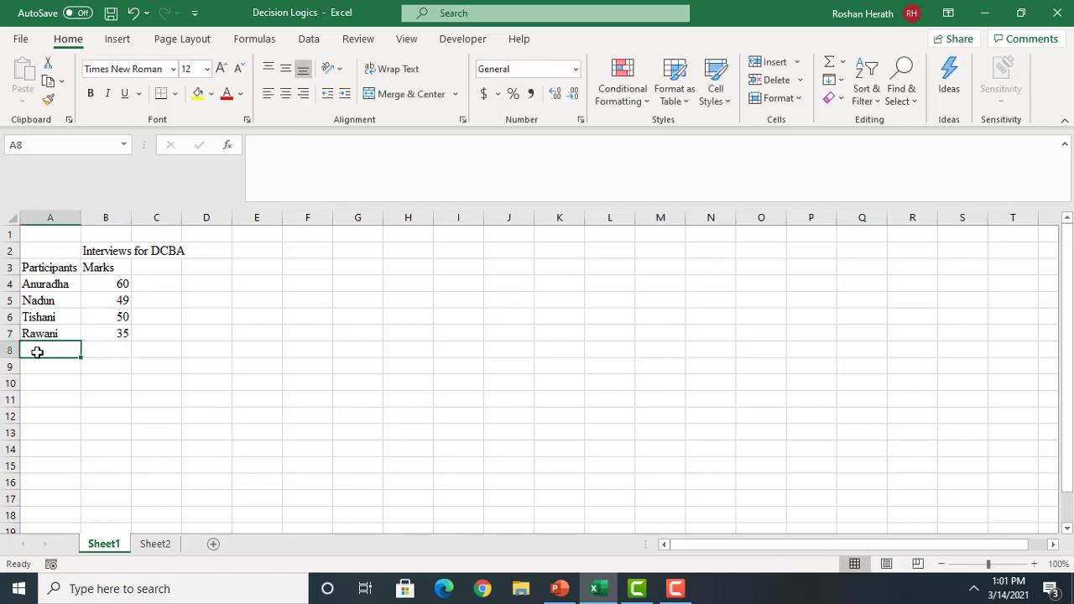
{"action": "type", "text": "S"}
{"action": "key", "text": "BackSpace"}
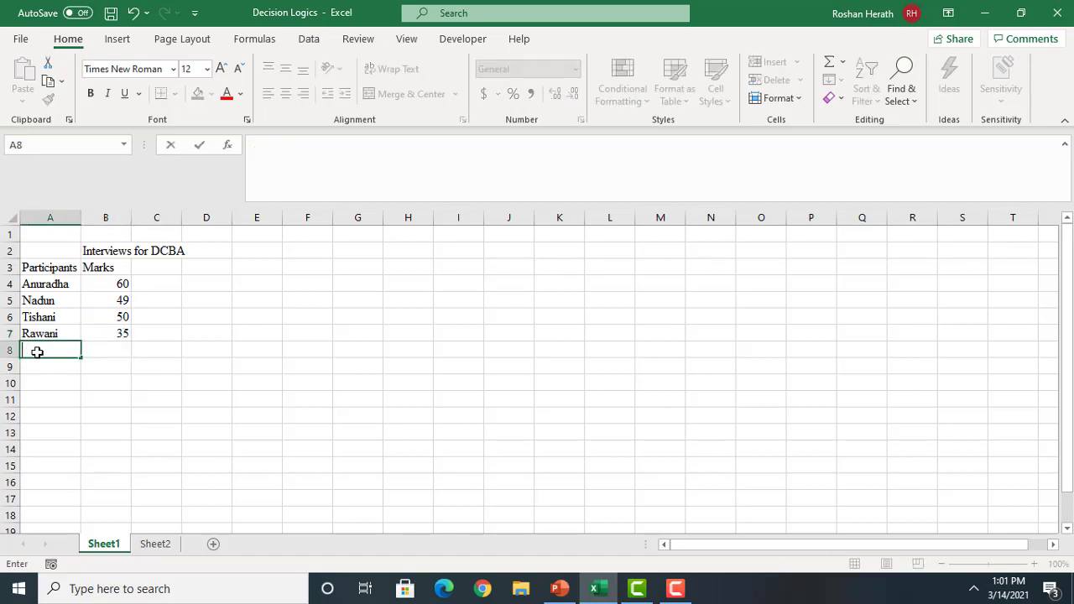
{"action": "type", "text": "Dasuni"}
{"action": "left_click", "coordinate": [112, 348]}
{"action": "type", "text": "7"}
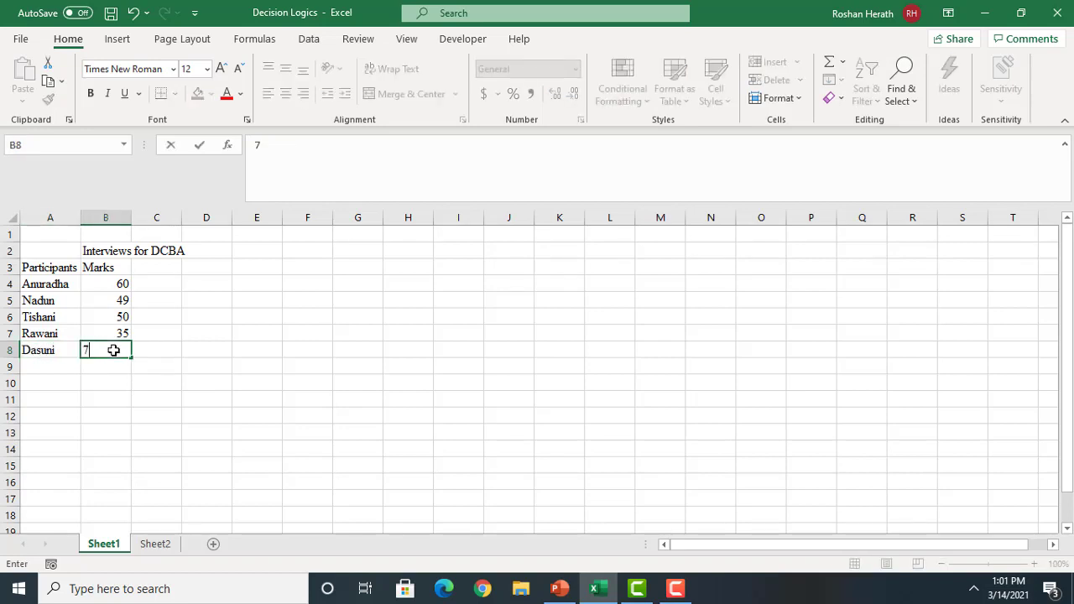
{"action": "type", "text": "8"}
{"action": "key", "text": "Return"}
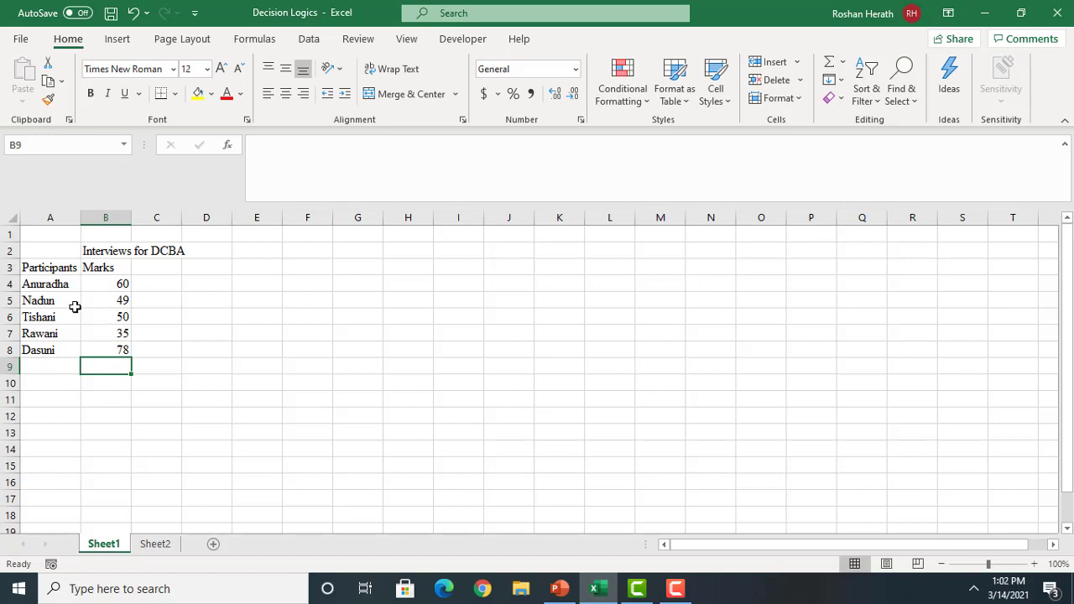
Fit column B's width to its contents so the table title fits within the column
{"action": "left_click", "coordinate": [194, 316]}
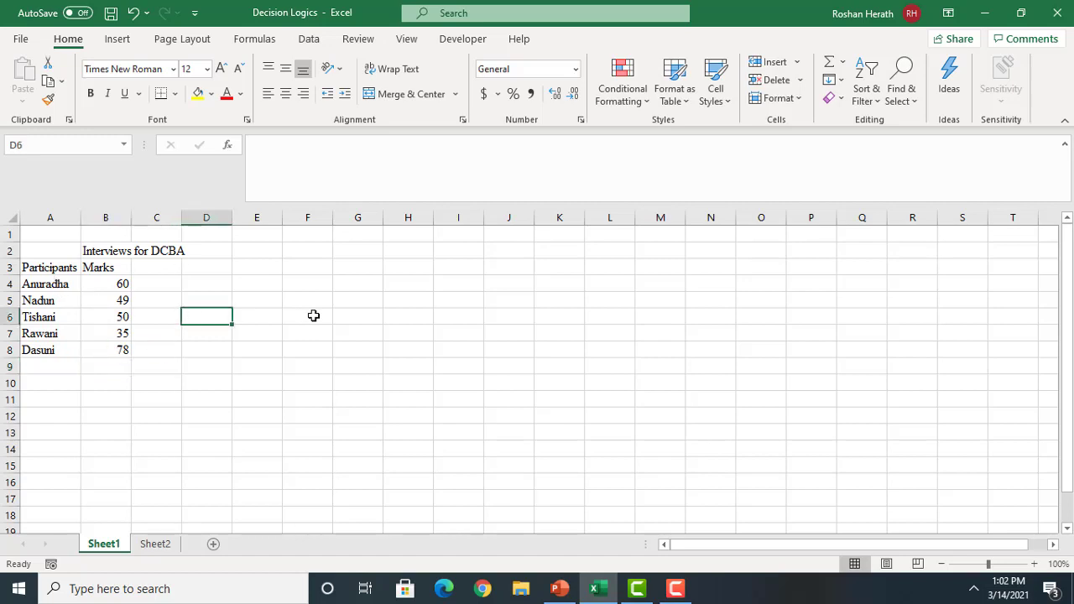
{"action": "double_click", "coordinate": [131, 217]}
{"action": "left_click", "coordinate": [217, 286]}
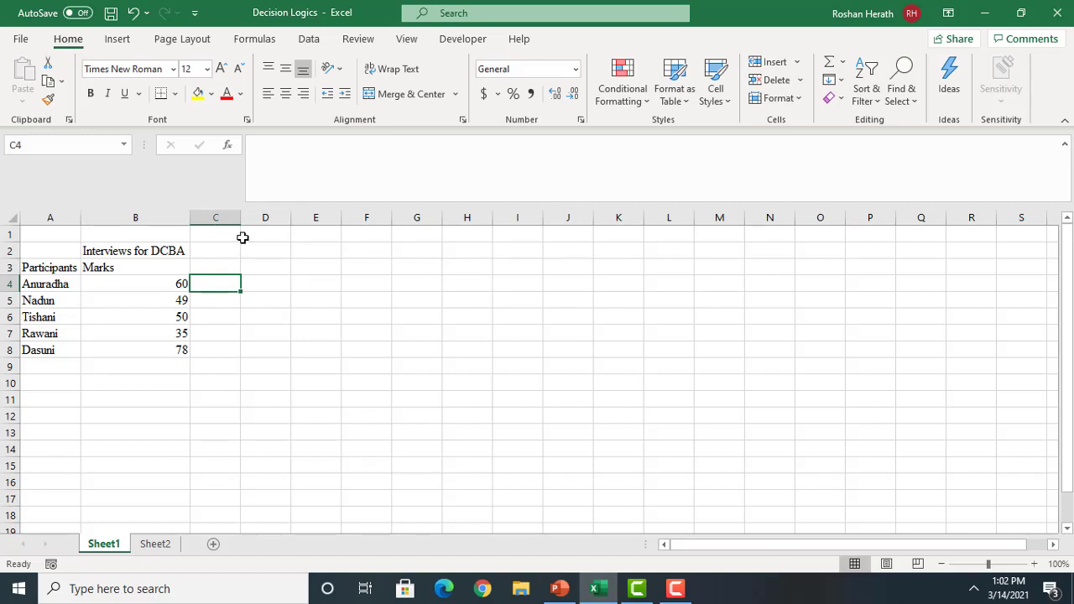
Widen column C until it is slightly narrower than column B
{"action": "left_click_drag", "start_coordinate": [241, 219], "coordinate": [242, 219]}
{"action": "left_click", "coordinate": [249, 214]}
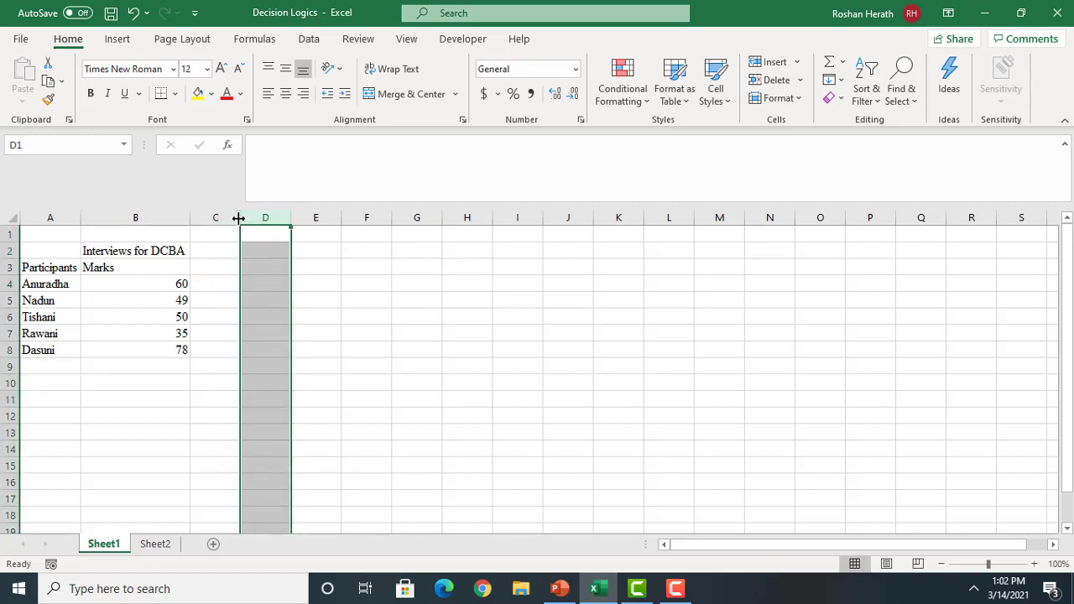
{"action": "left_click_drag", "start_coordinate": [240, 219], "coordinate": [280, 218]}
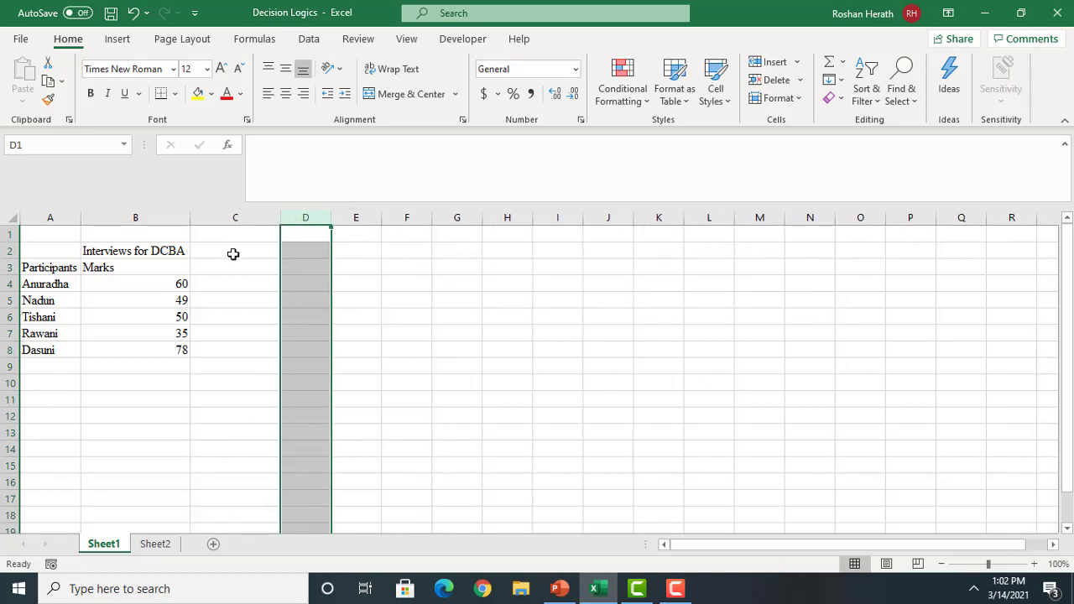
Enter the column heading Status in cell C3, beside the Marks heading
{"action": "left_click", "coordinate": [232, 264]}
{"action": "type", "text": "S"}
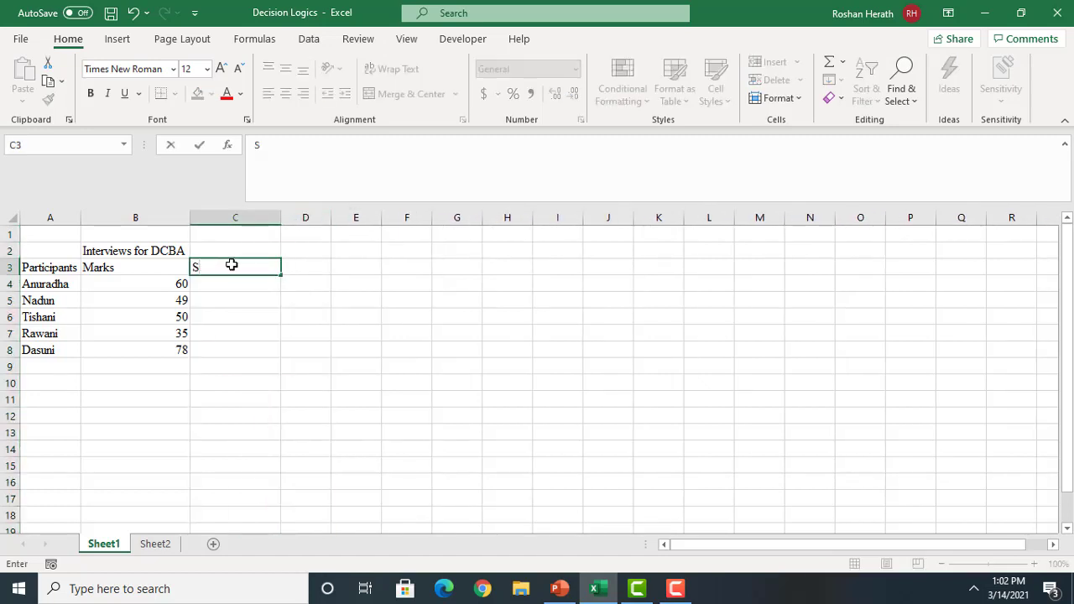
{"action": "type", "text": "tatus"}
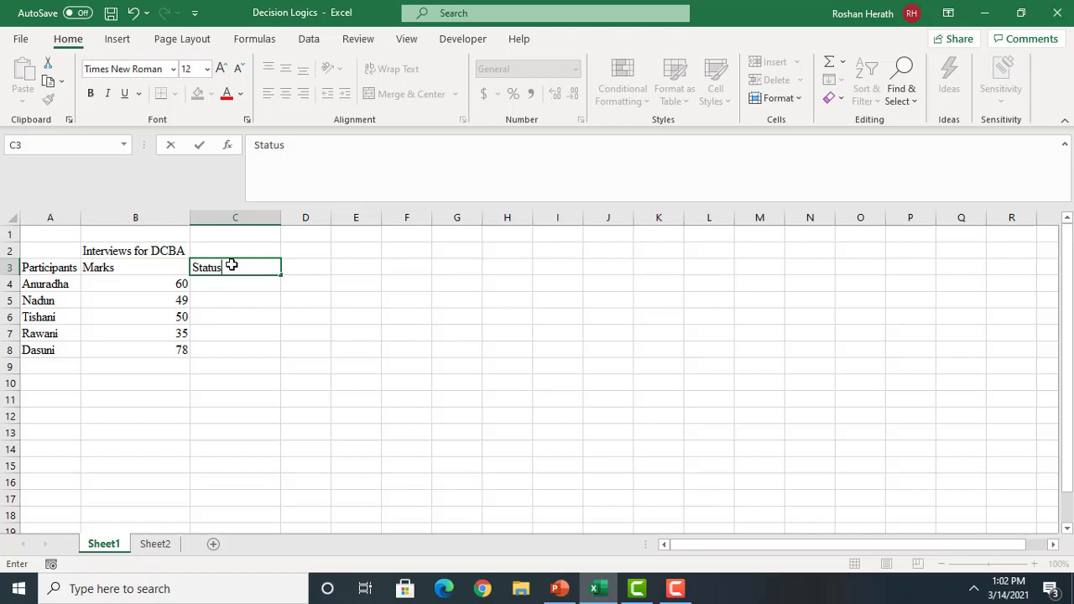
{"action": "left_click", "coordinate": [403, 299]}
Label cell E2 as Condition and enter the threshold value 50 in cell G2
{"action": "left_click", "coordinate": [359, 246]}
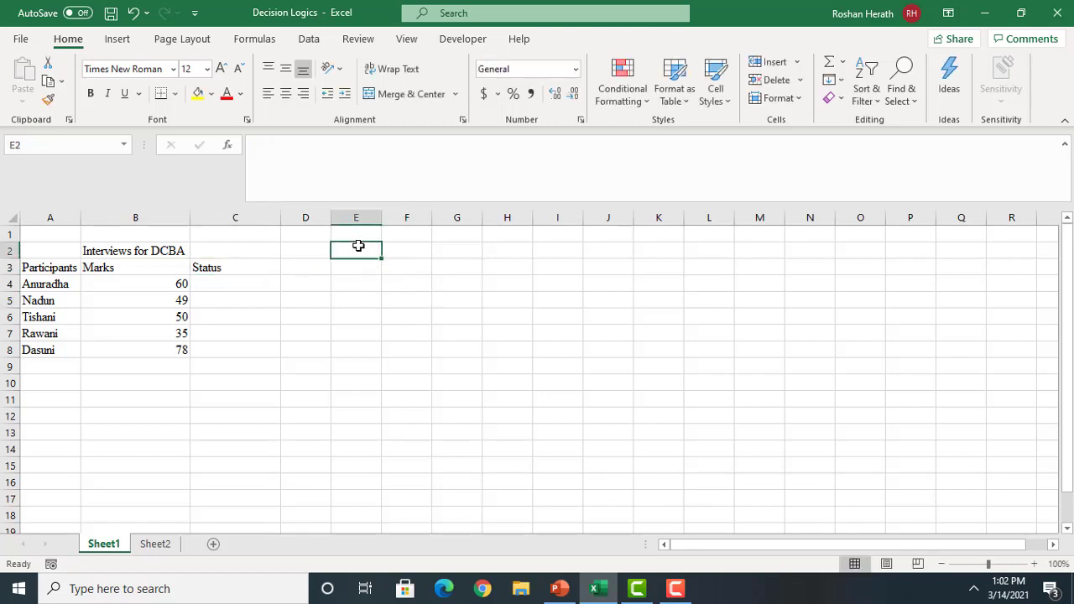
{"action": "type", "text": "Con"}
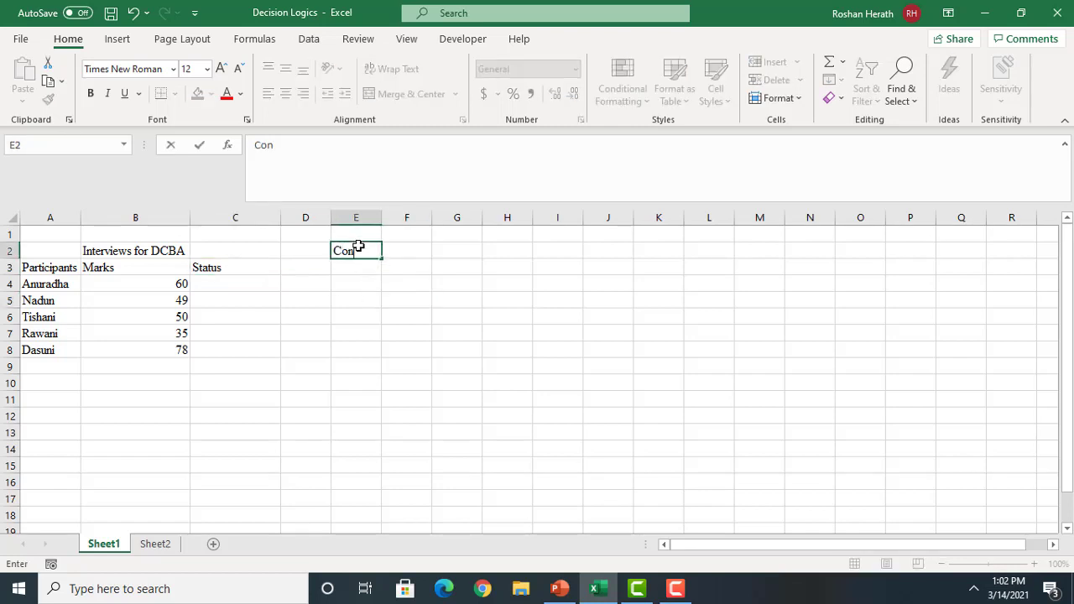
{"action": "type", "text": "dition"}
{"action": "left_click", "coordinate": [443, 260]}
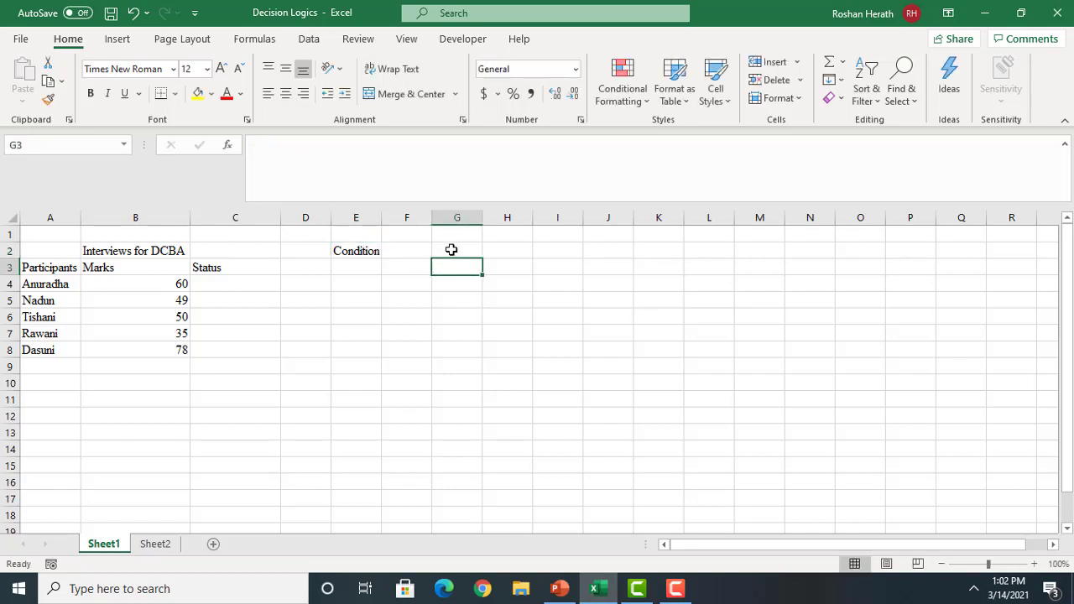
{"action": "left_click", "coordinate": [451, 250]}
{"action": "type", "text": "50"}
{"action": "key", "text": "Return"}
Highlight the condition value in cell G2 with a yellow fill
{"action": "left_click", "coordinate": [451, 249]}
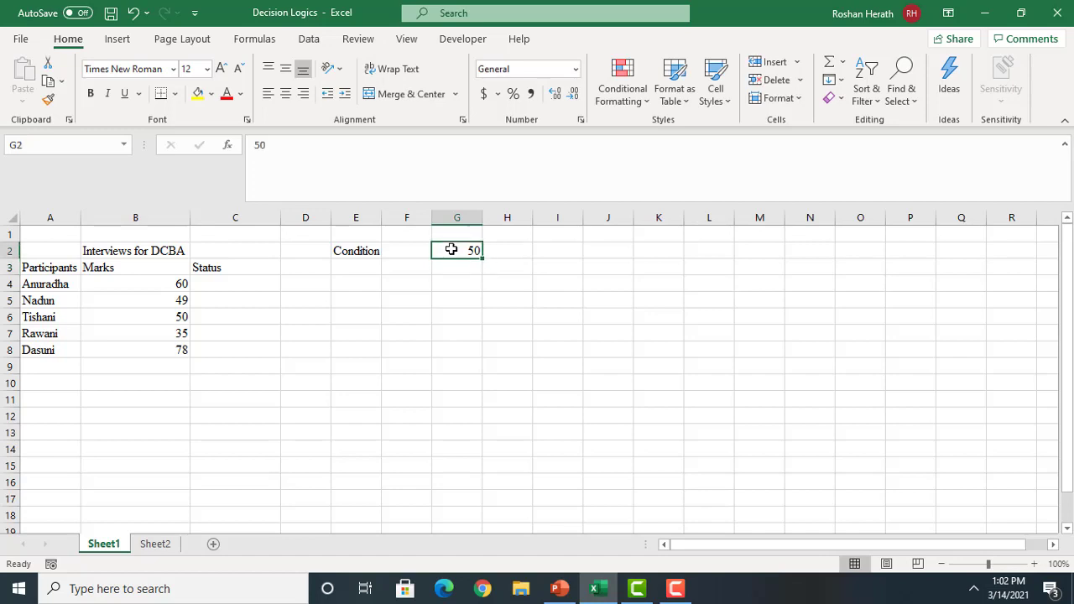
{"action": "left_click", "coordinate": [199, 94]}
{"action": "left_click", "coordinate": [528, 383]}
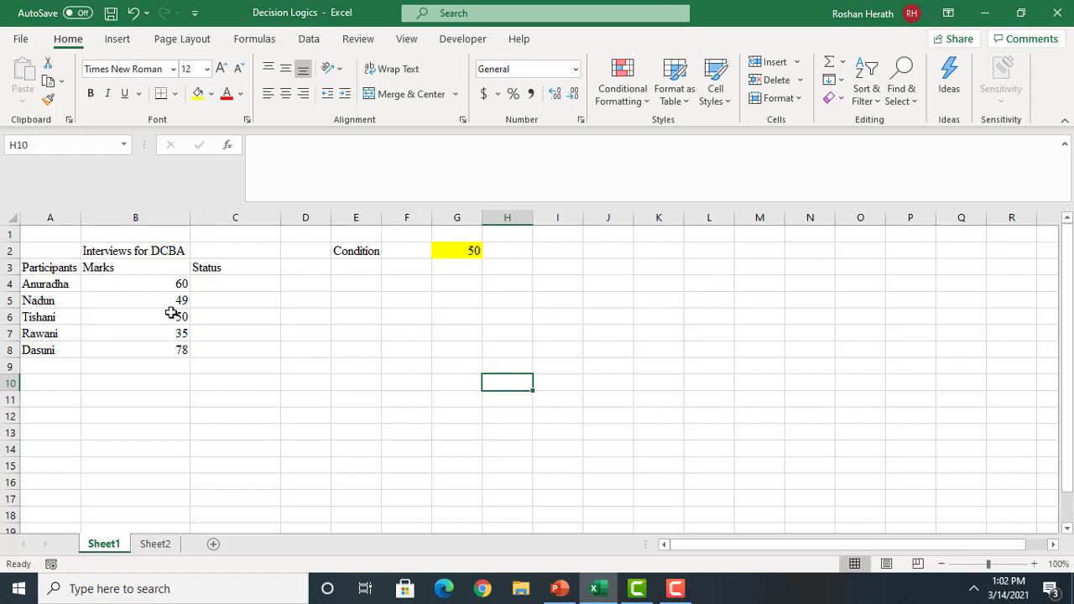
Start an IF formula in cell C4 and open its Function Arguments dialog, placed clear of the condition cell
{"action": "left_click", "coordinate": [239, 287]}
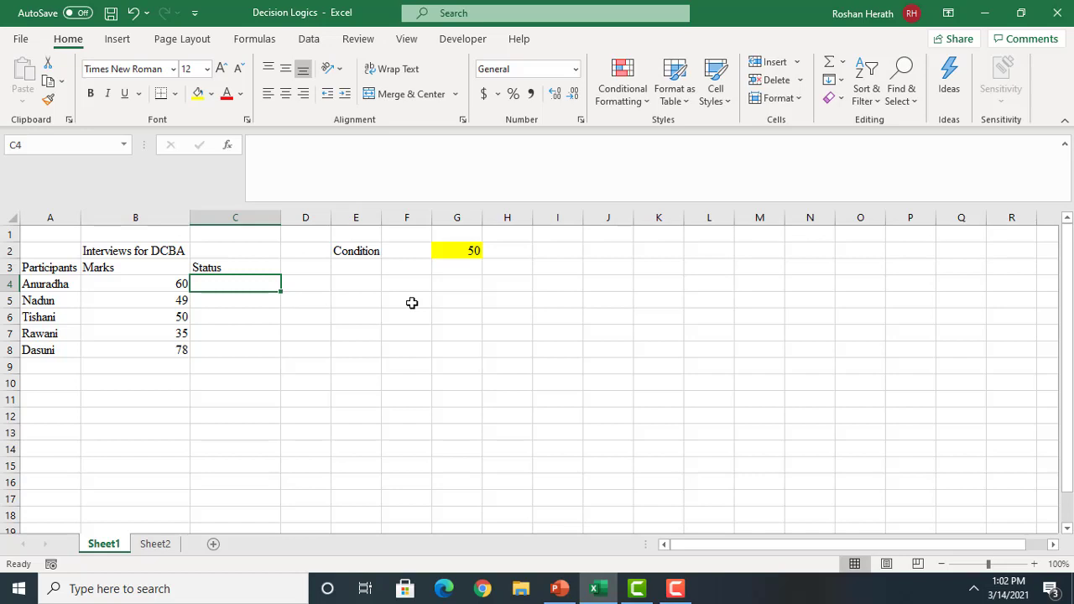
{"action": "type", "text": "="}
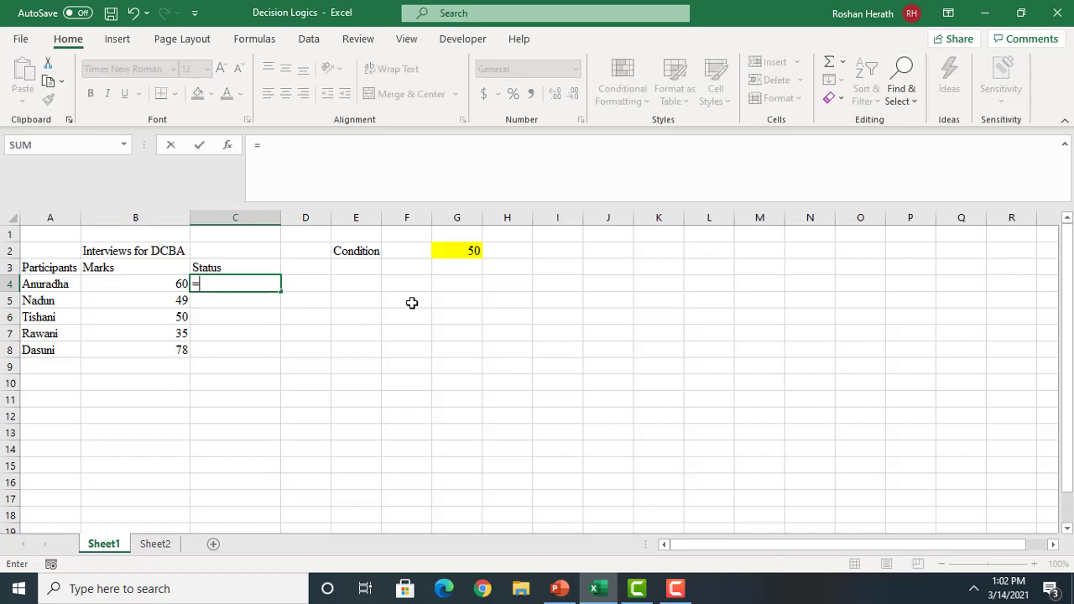
{"action": "type", "text": "if"}
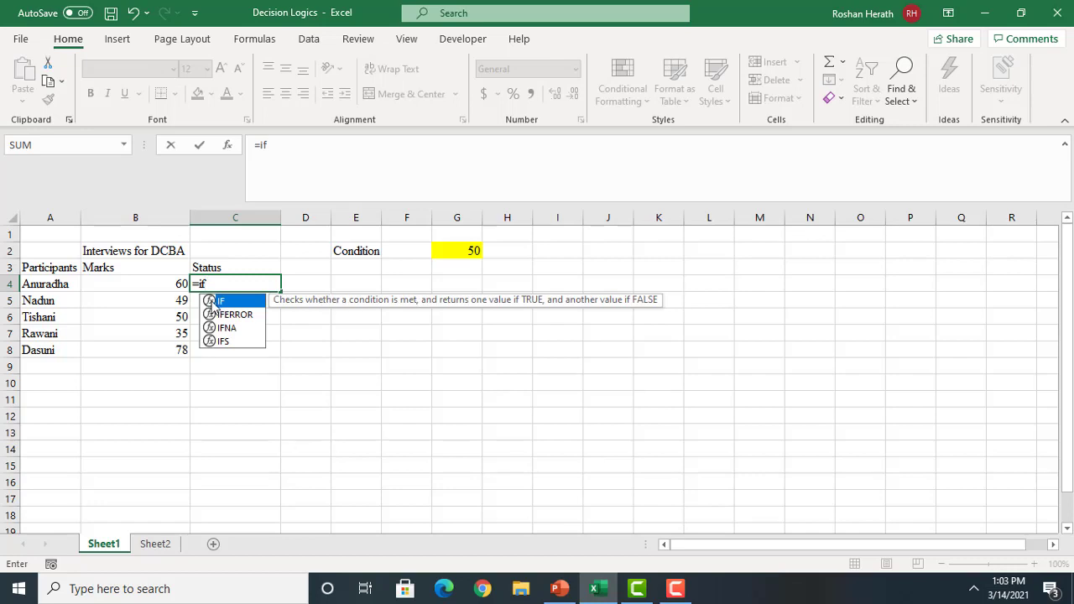
{"action": "double_click", "coordinate": [211, 304]}
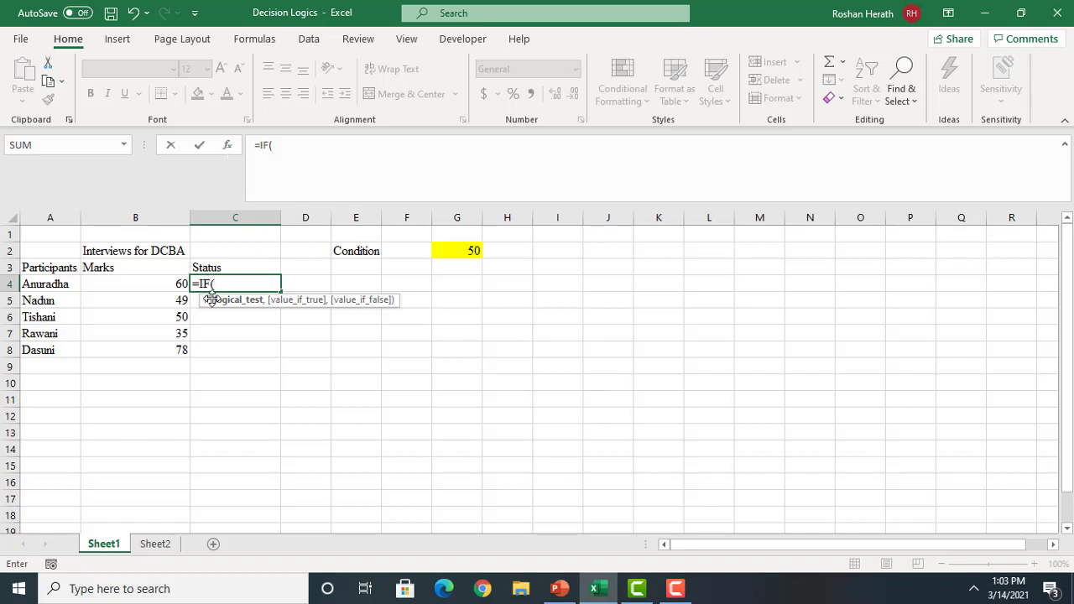
{"action": "left_click", "coordinate": [227, 145]}
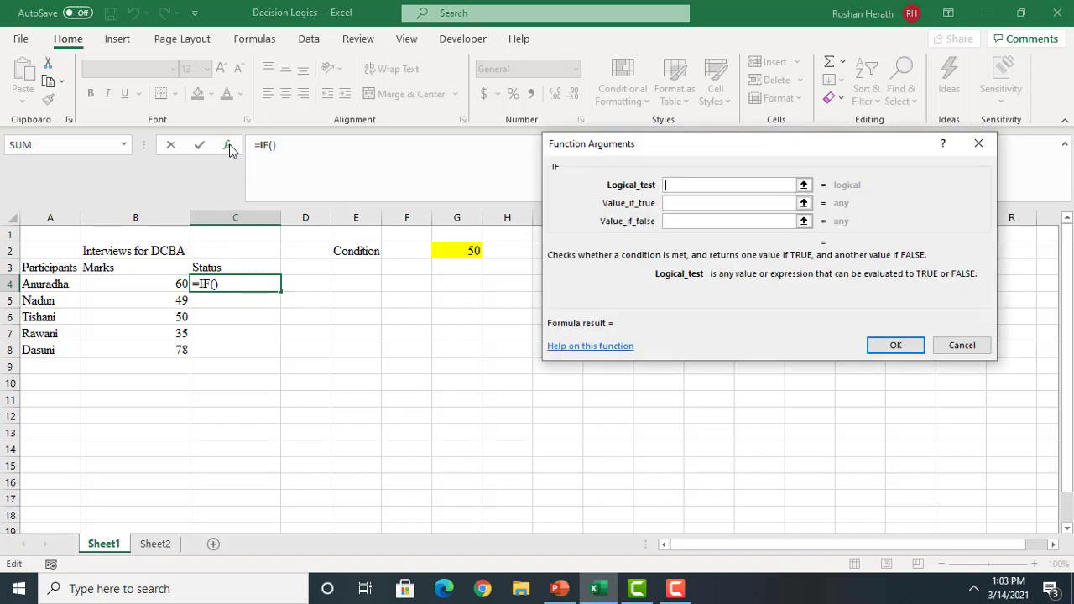
{"action": "left_click_drag", "start_coordinate": [773, 148], "coordinate": [743, 244]}
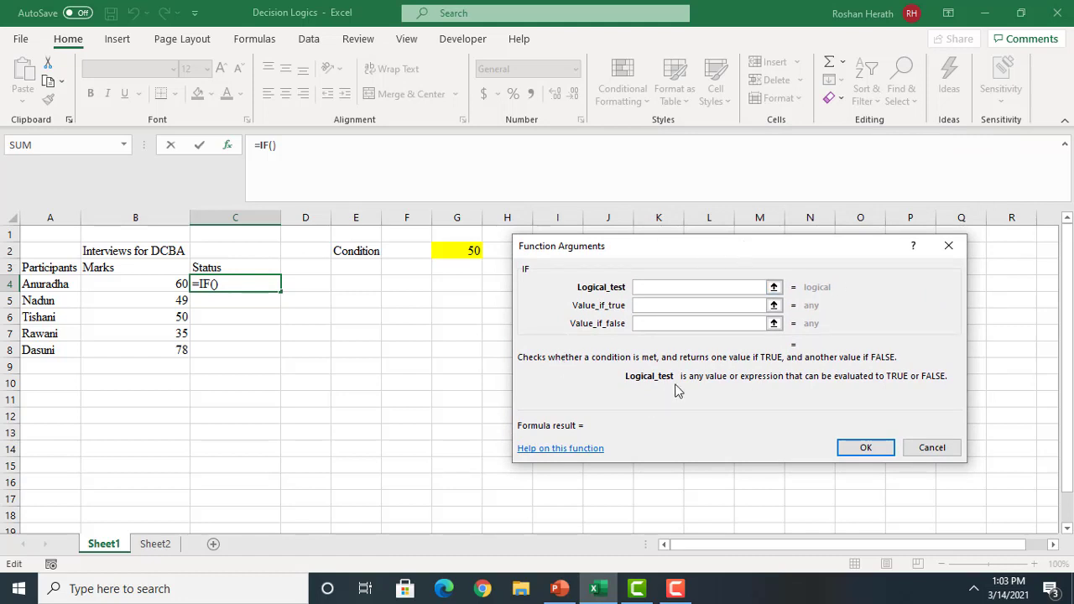
Review the IF syntax on the PowerPoint slide, return to Excel and examine the descriptions of the Value_if_true and Value_if_false arguments
{"action": "left_click", "coordinate": [559, 588]}
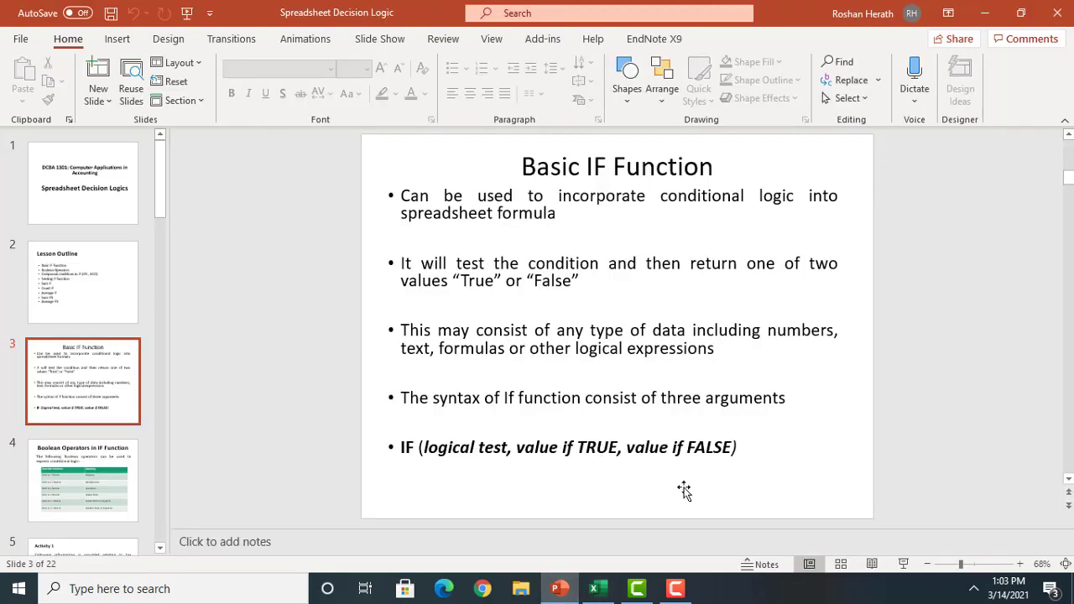
{"action": "left_click", "coordinate": [594, 589]}
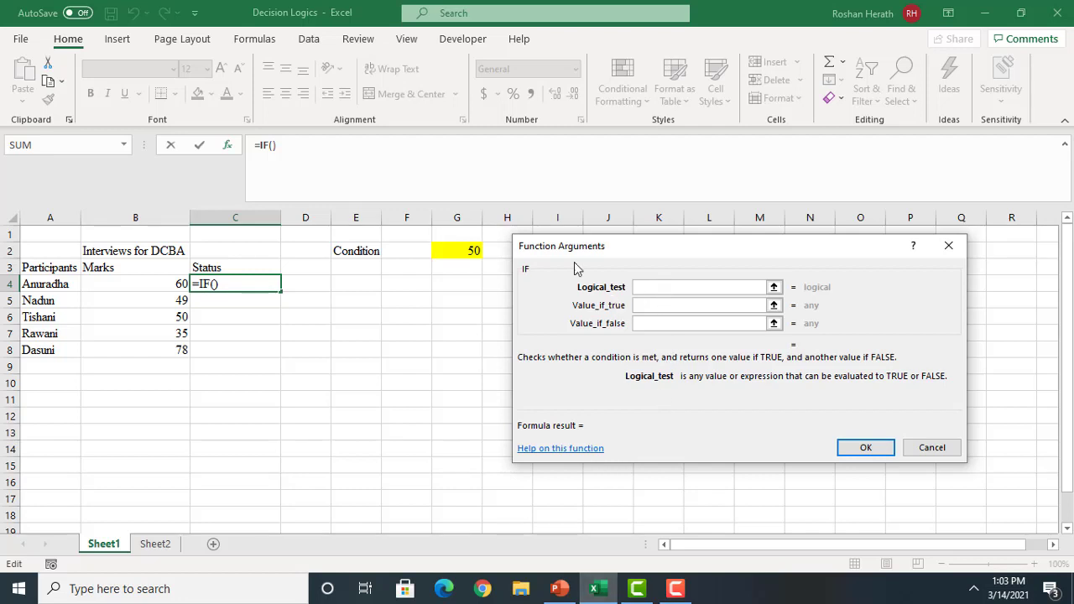
{"action": "left_click", "coordinate": [661, 305]}
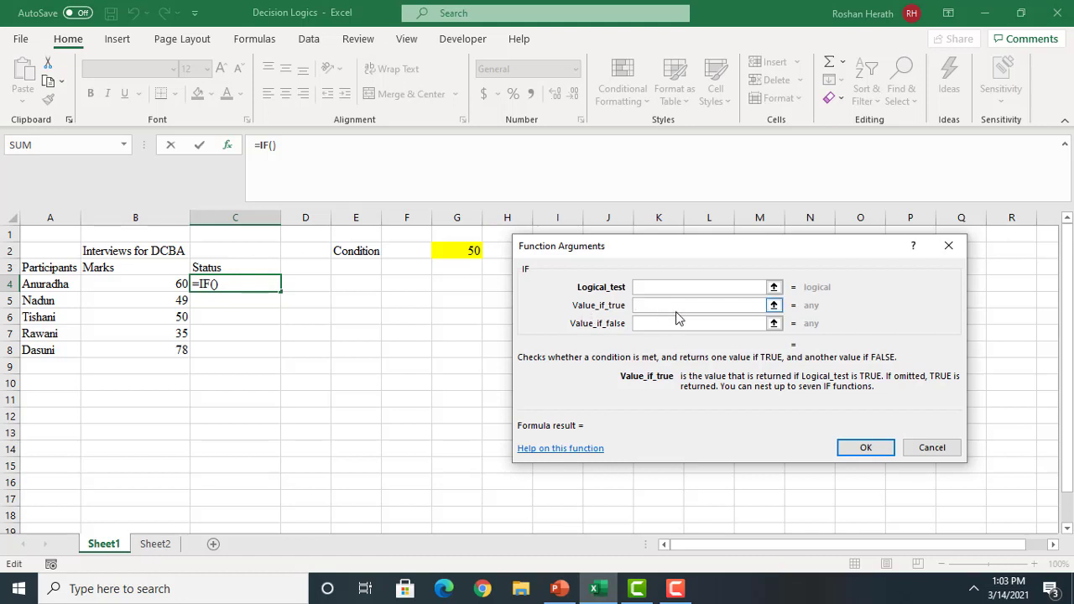
{"action": "left_click", "coordinate": [654, 324]}
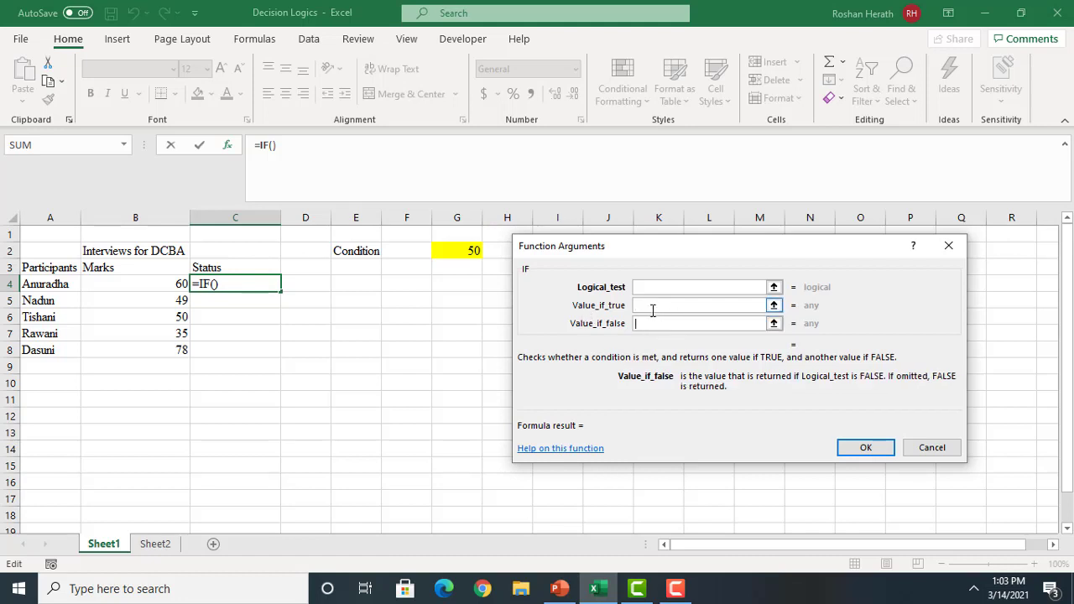
{"action": "left_click", "coordinate": [652, 306]}
{"action": "left_click", "coordinate": [646, 324]}
{"action": "left_click", "coordinate": [648, 309]}
{"action": "left_click", "coordinate": [644, 323]}
{"action": "left_click", "coordinate": [647, 307]}
Set the Logical_test of the IF function to B4>=G2, comparing the first participant's marks with the condition
{"action": "left_click", "coordinate": [647, 288]}
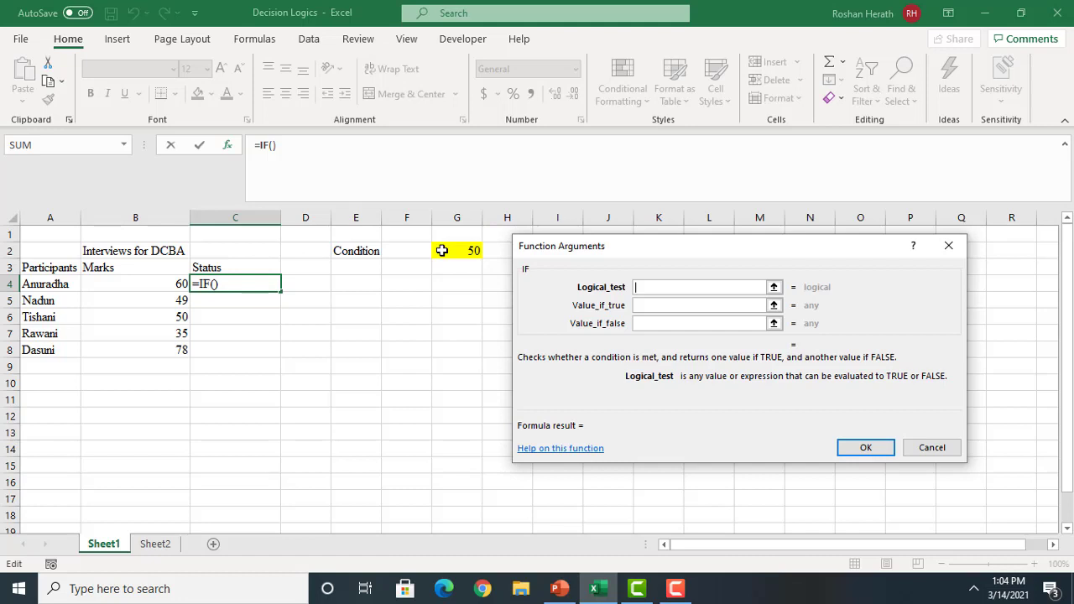
{"action": "left_click", "coordinate": [146, 284]}
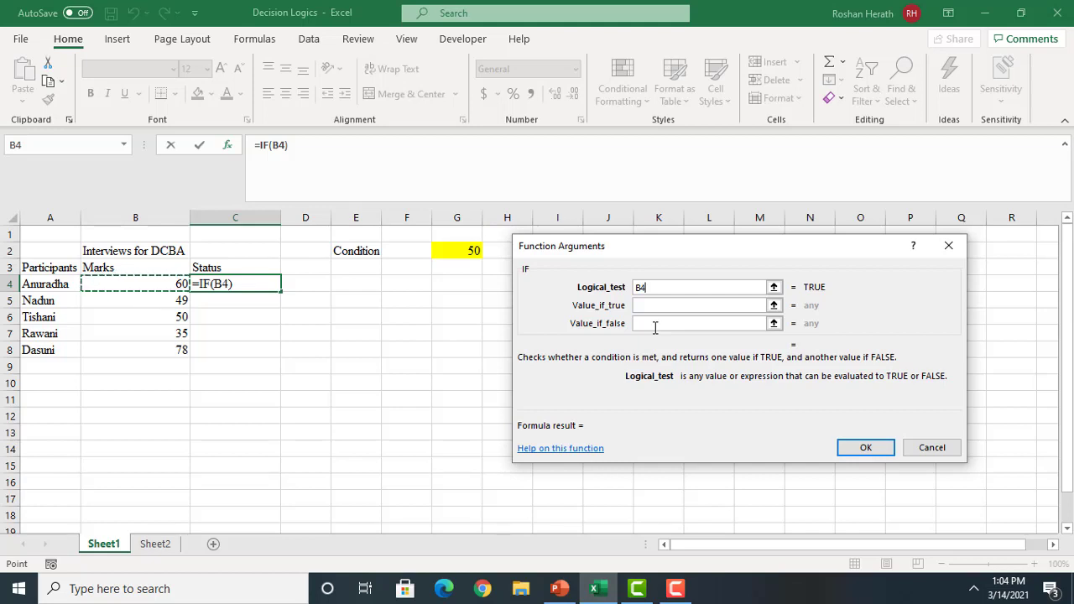
{"action": "type", "text": ">"}
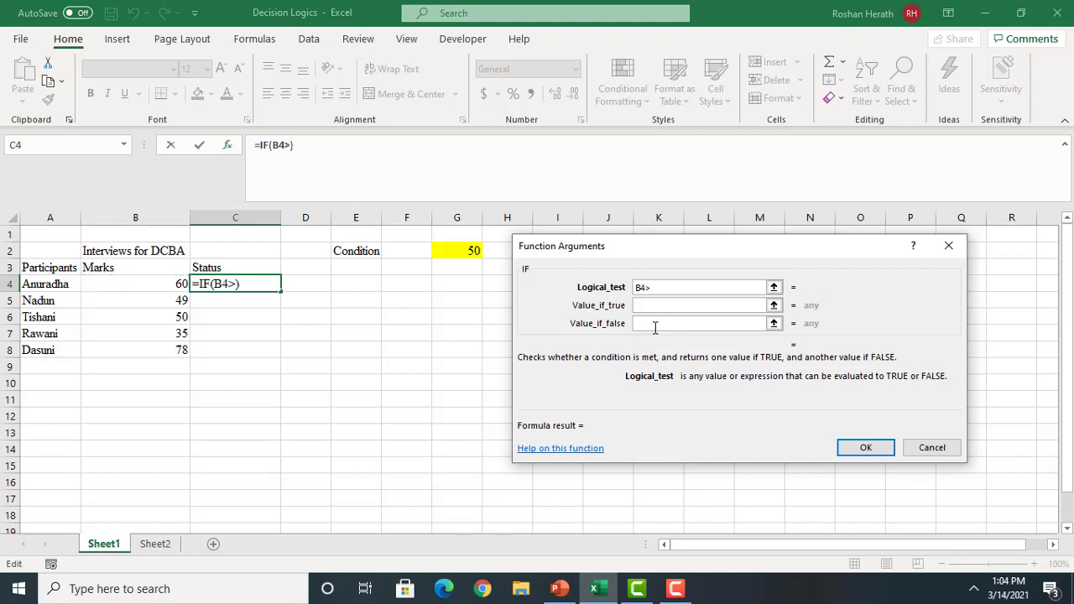
{"action": "type", "text": "="}
{"action": "left_click", "coordinate": [463, 249]}
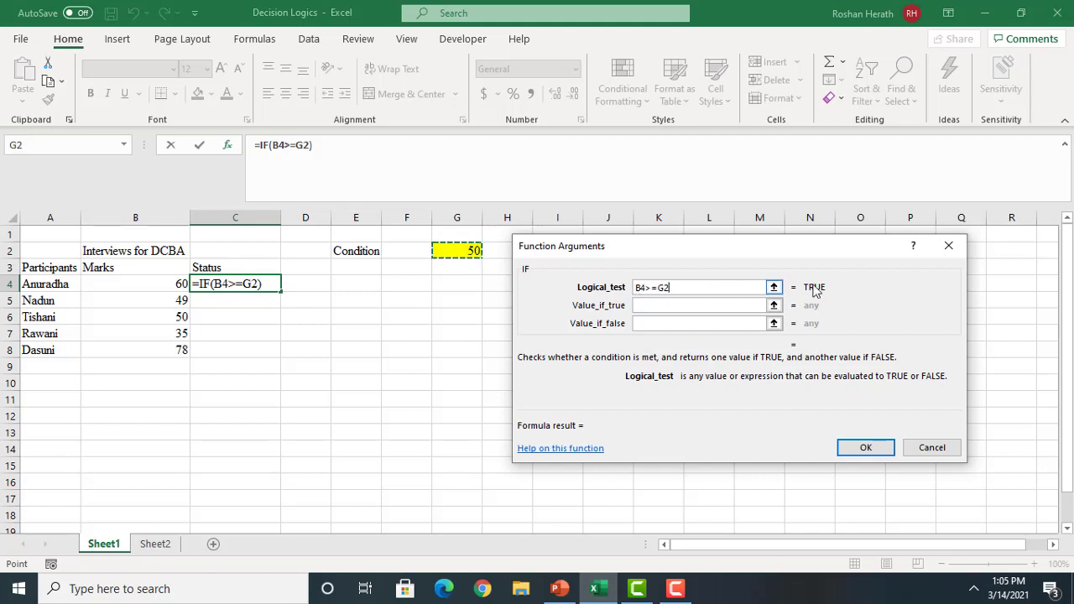
Set the Value_if_true argument to the text "Qualified", enclosed in double quotation marks
{"action": "left_click", "coordinate": [659, 304]}
{"action": "left_click", "coordinate": [658, 304]}
{"action": "left_click", "coordinate": [658, 305]}
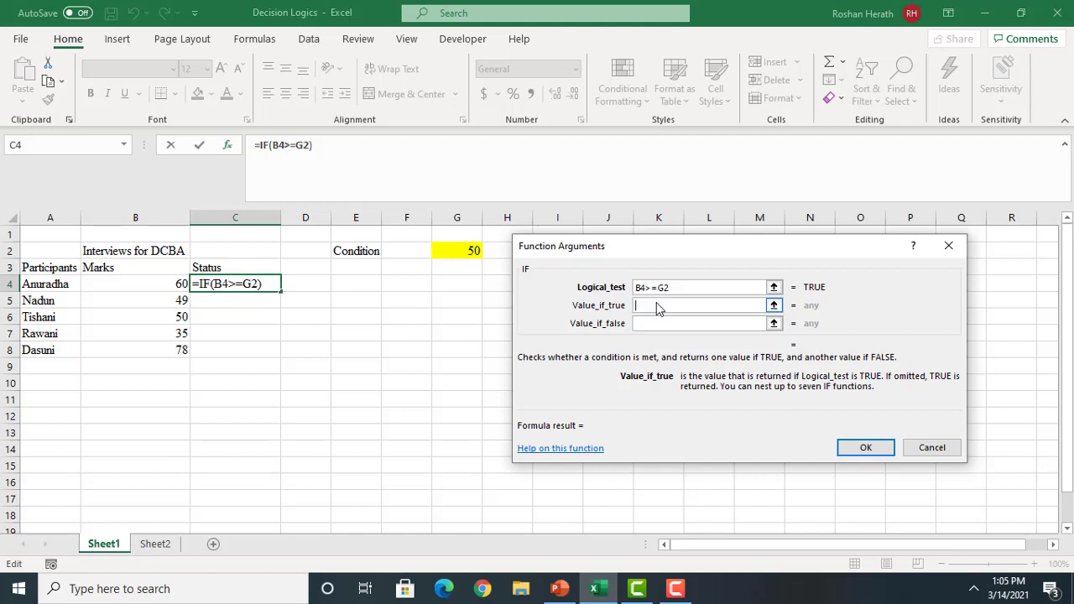
{"action": "type", "text": "\""}
{"action": "key", "text": "BackSpace"}
{"action": "type", "text": "\"Qu"}
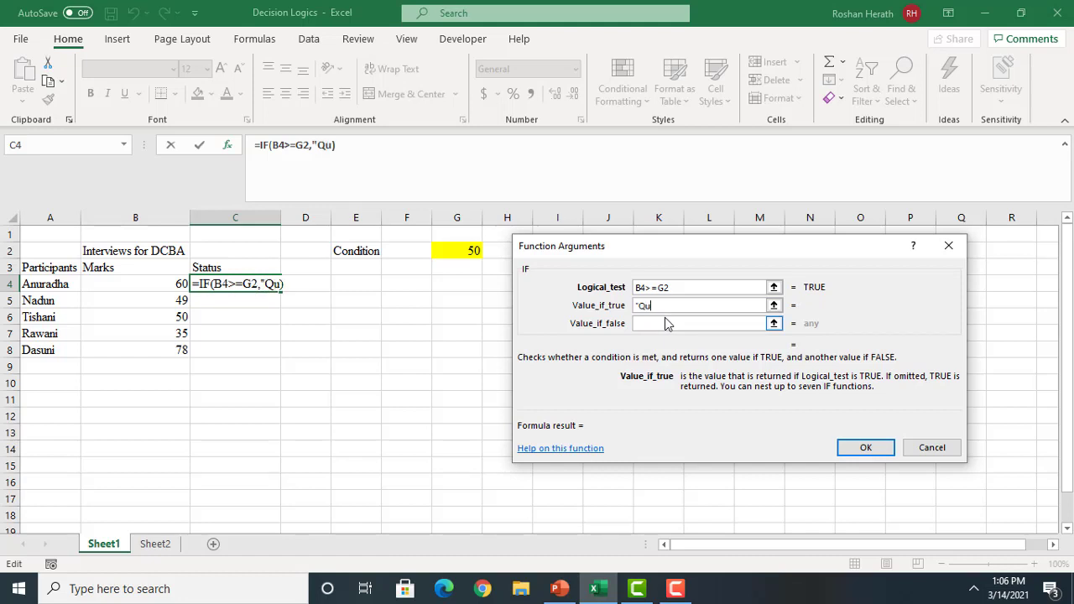
{"action": "type", "text": "alified"}
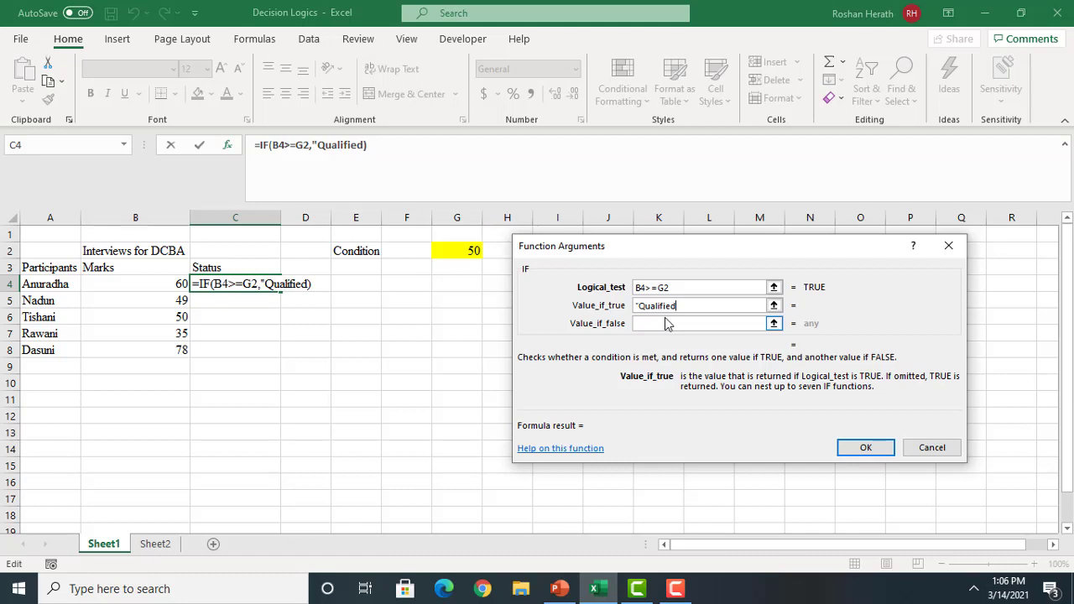
{"action": "type", "text": "\""}
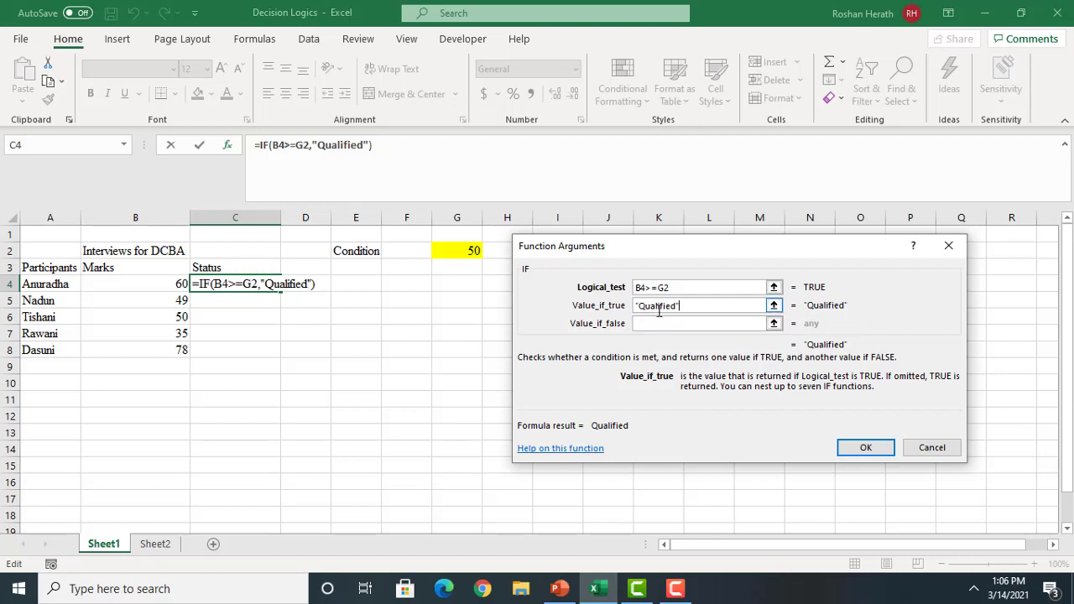
Try the Value_if_true text Qualified without its quotation marks
{"action": "key", "text": "BackSpace"}
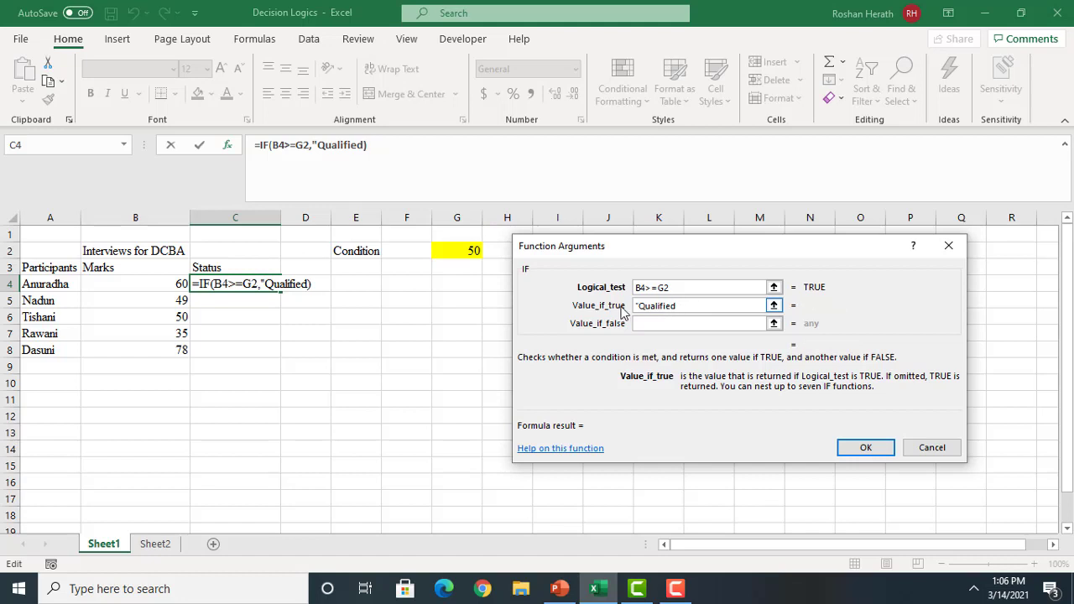
{"action": "type", "text": "\""}
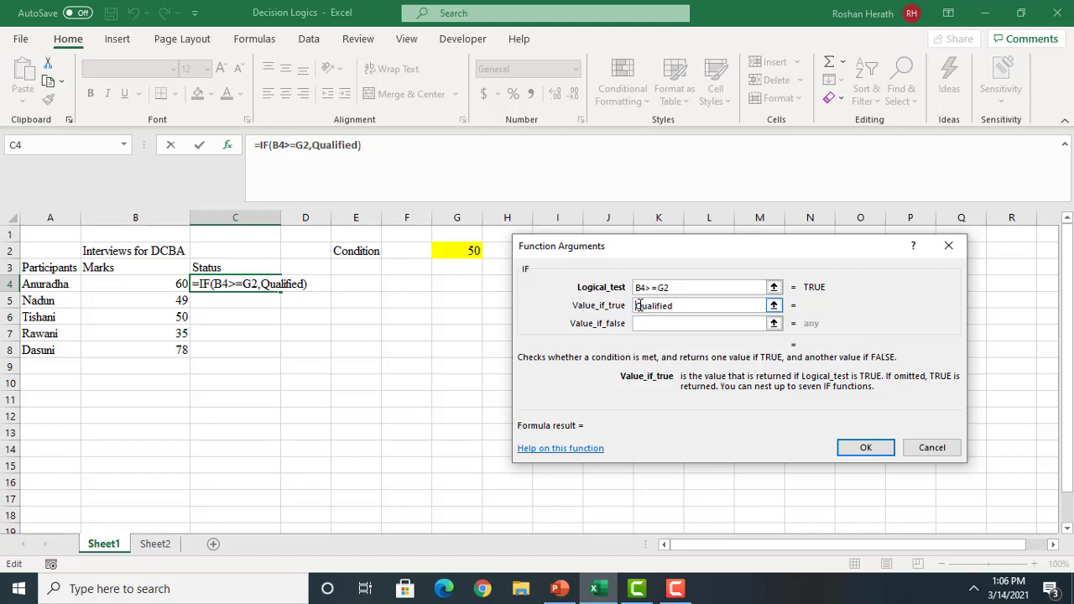
{"action": "left_click", "coordinate": [658, 325]}
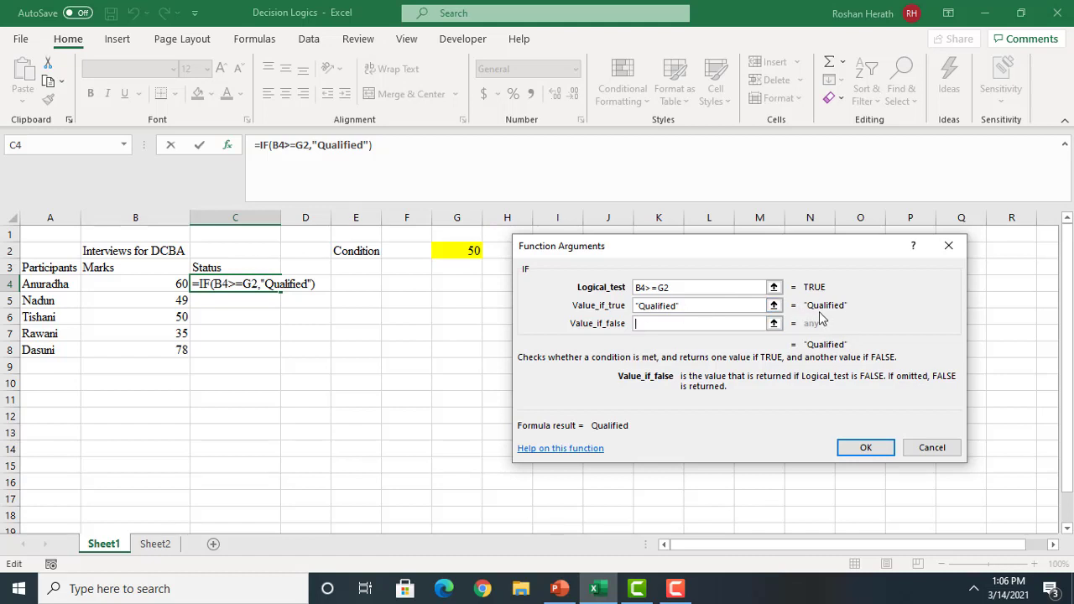
{"action": "left_click", "coordinate": [686, 307]}
{"action": "key", "text": "BackSpace"}
{"action": "left_click", "coordinate": [638, 307]}
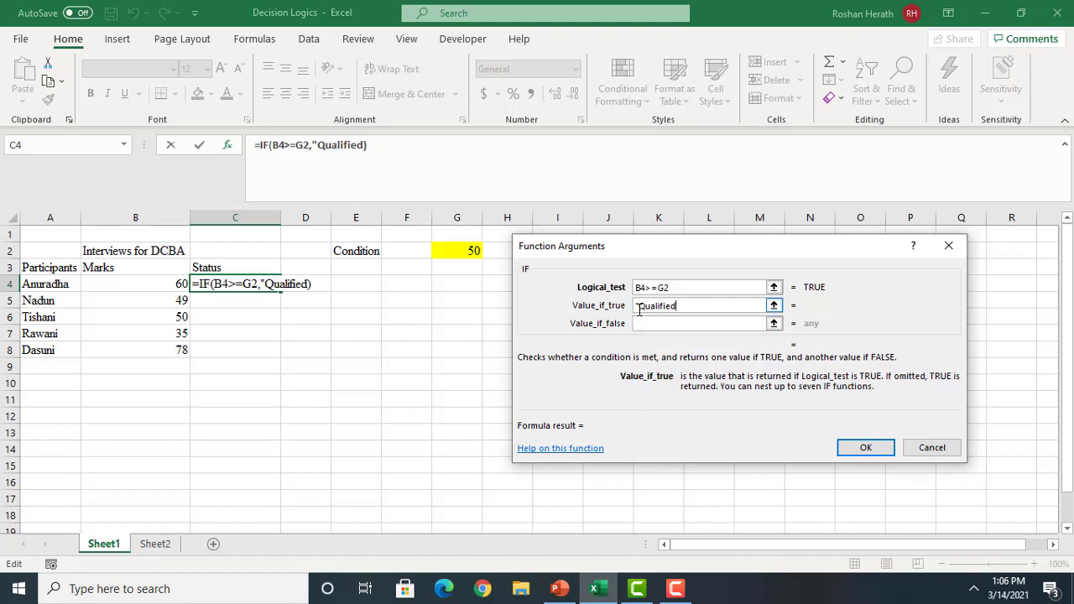
{"action": "key", "text": "BackSpace"}
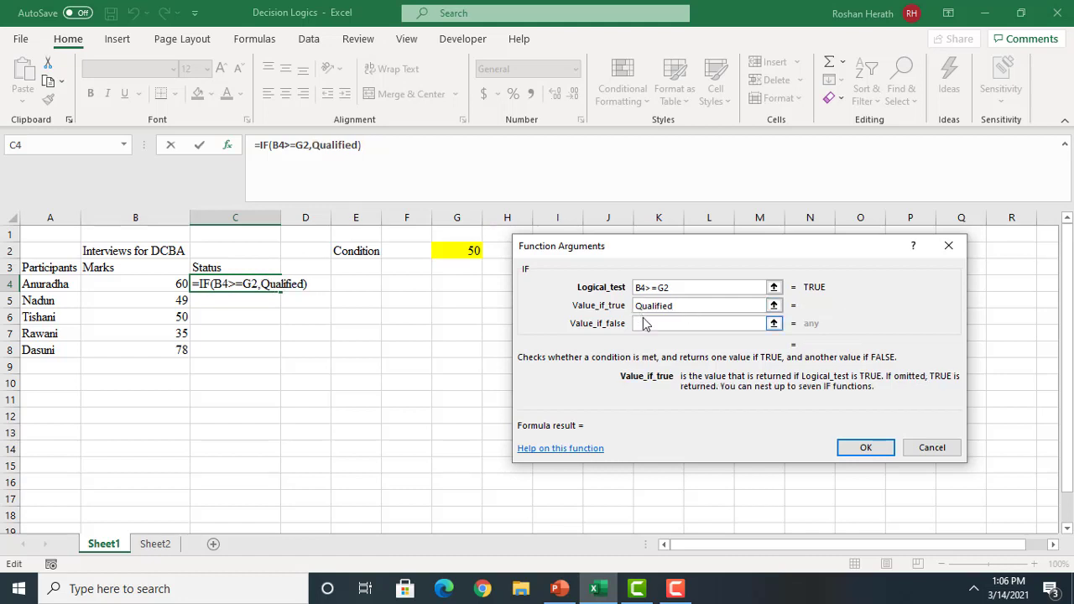
Set the Value_if_false argument to "Disqualified" and complete the IF formula in cell C4
{"action": "left_click", "coordinate": [646, 324]}
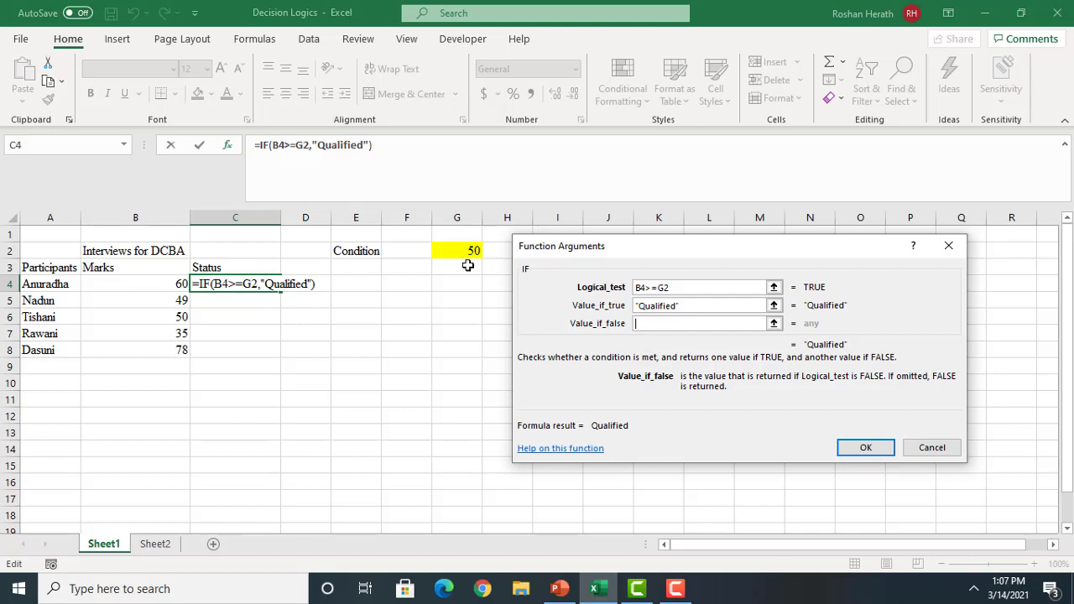
{"action": "type", "text": "\"Di"}
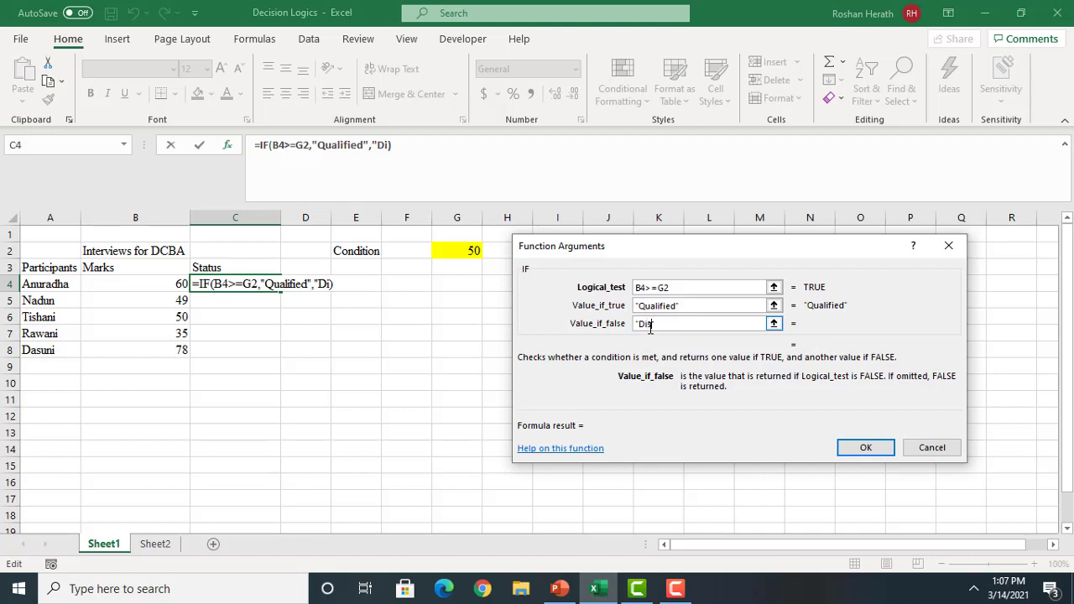
{"action": "type", "text": "squalifie"}
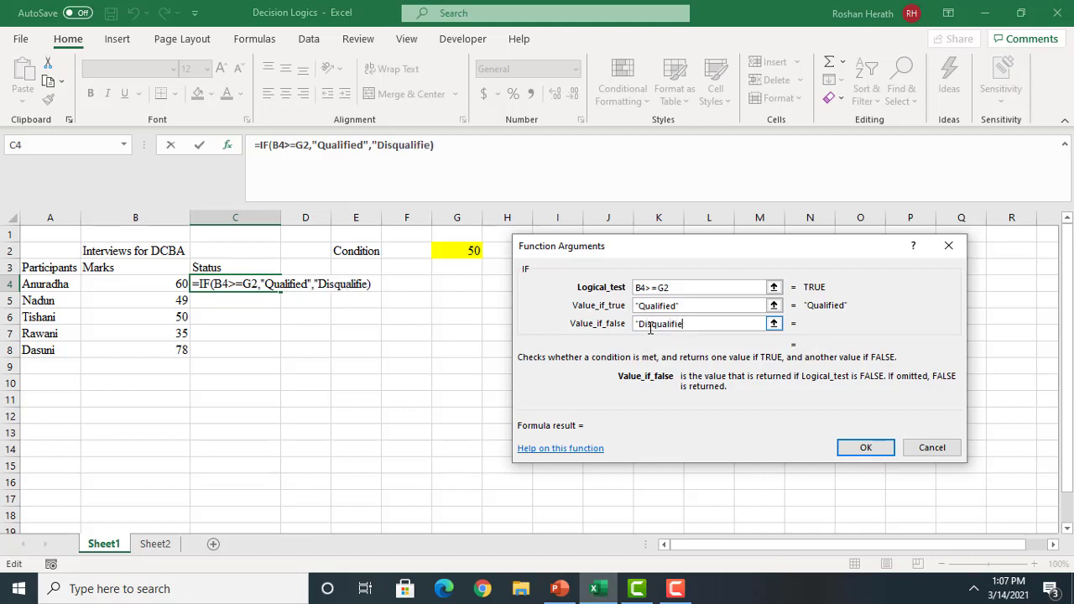
{"action": "type", "text": "d\""}
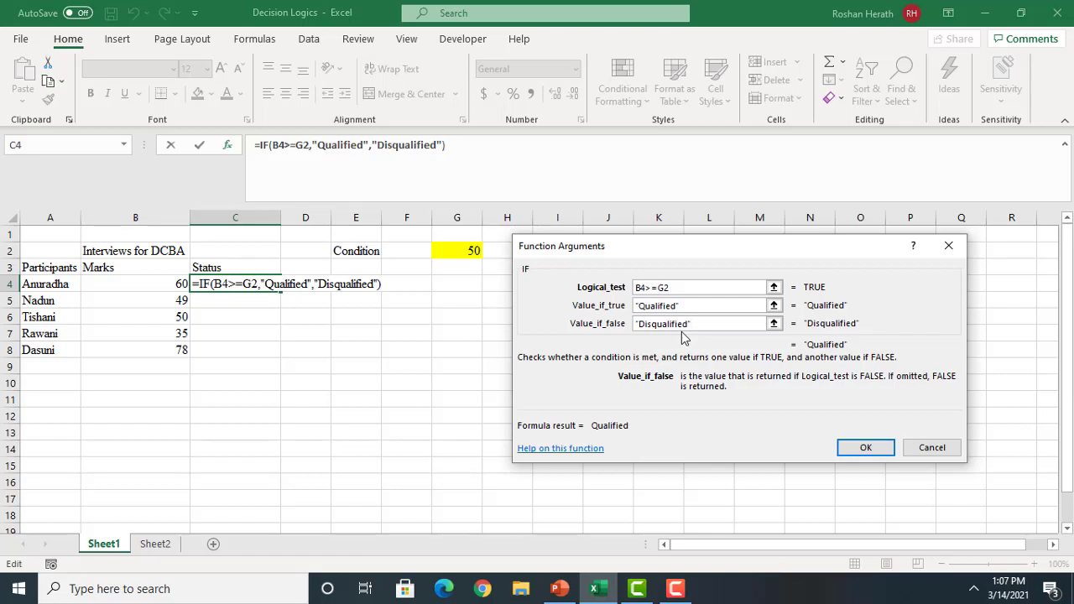
{"action": "left_click", "coordinate": [863, 449]}
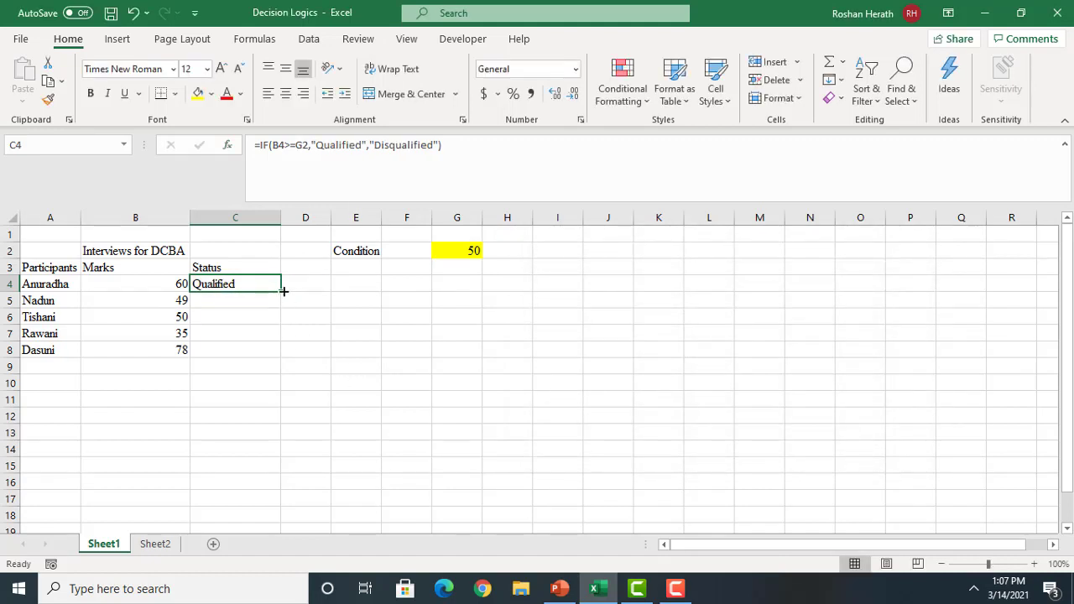
Try filling the IF formula from C4 down to C5 and check its reference to the condition cell G2
{"action": "left_click_drag", "start_coordinate": [282, 290], "coordinate": [282, 309]}
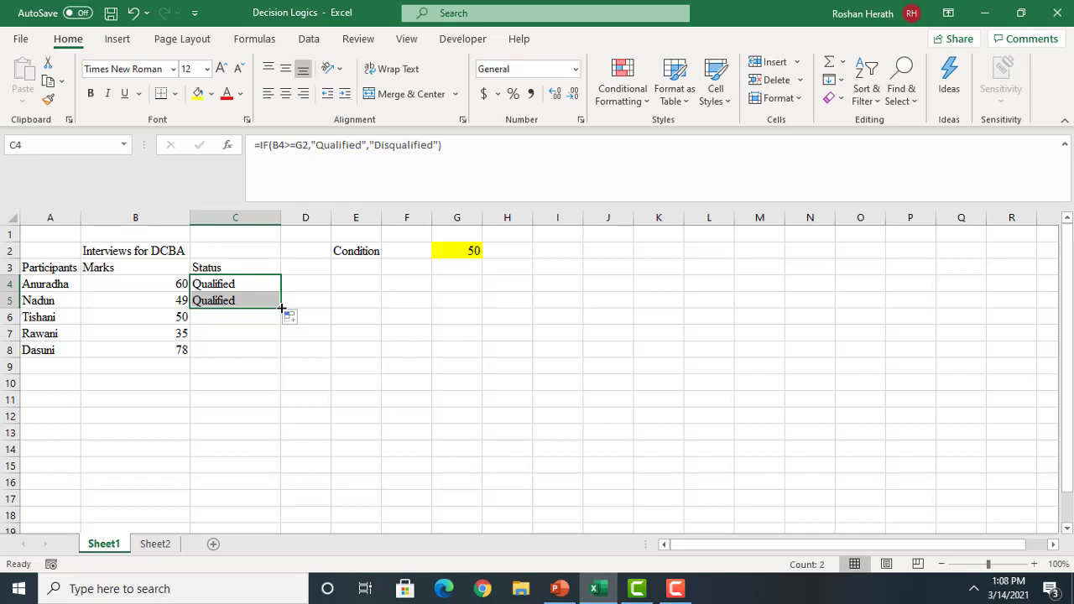
{"action": "left_click", "coordinate": [222, 299]}
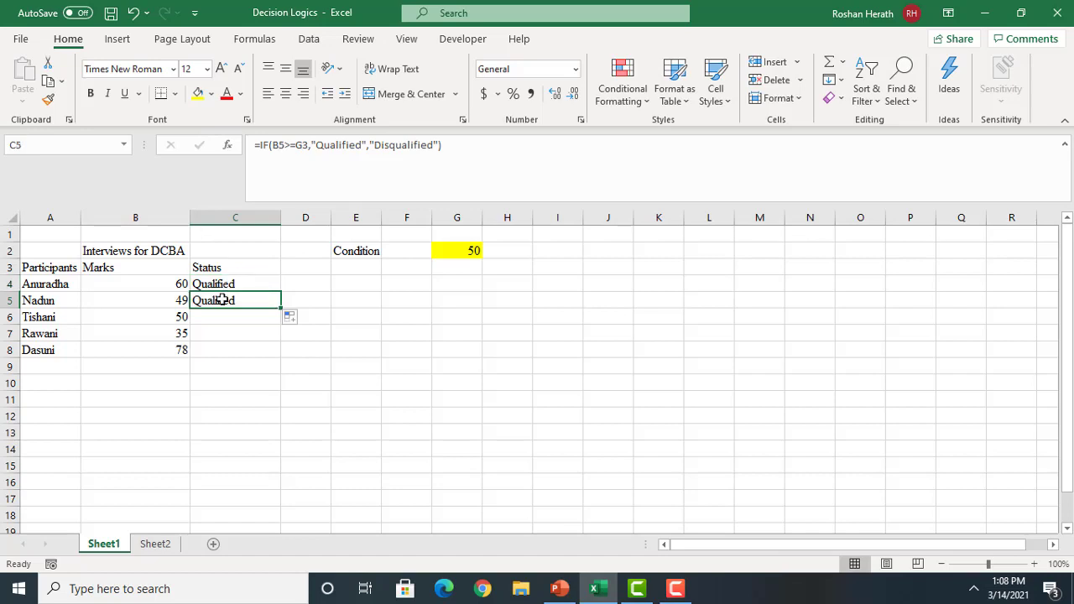
{"action": "left_click", "coordinate": [459, 246]}
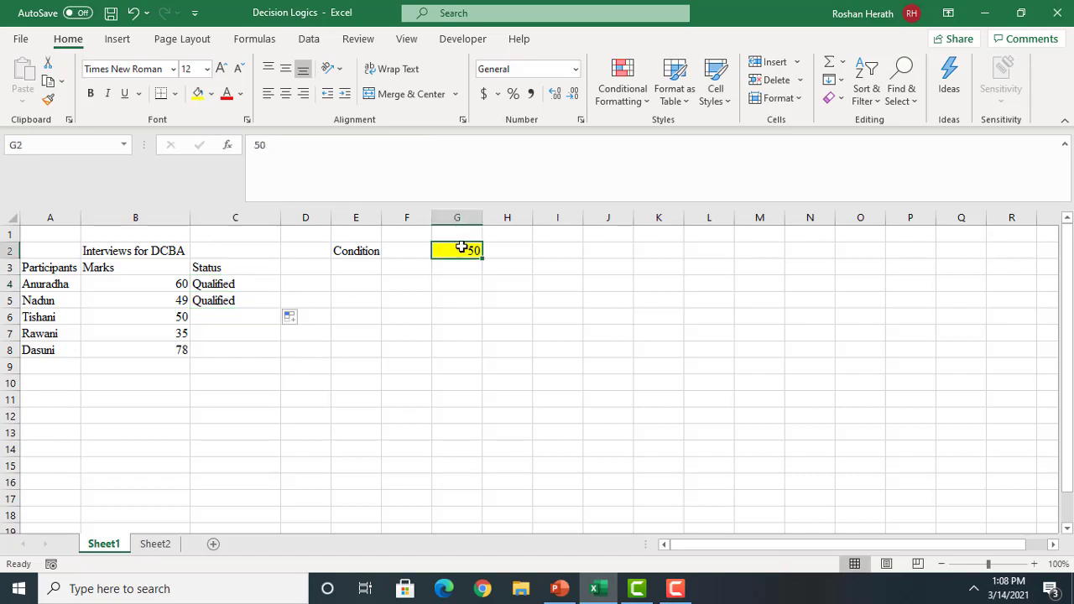
{"action": "left_click", "coordinate": [162, 277]}
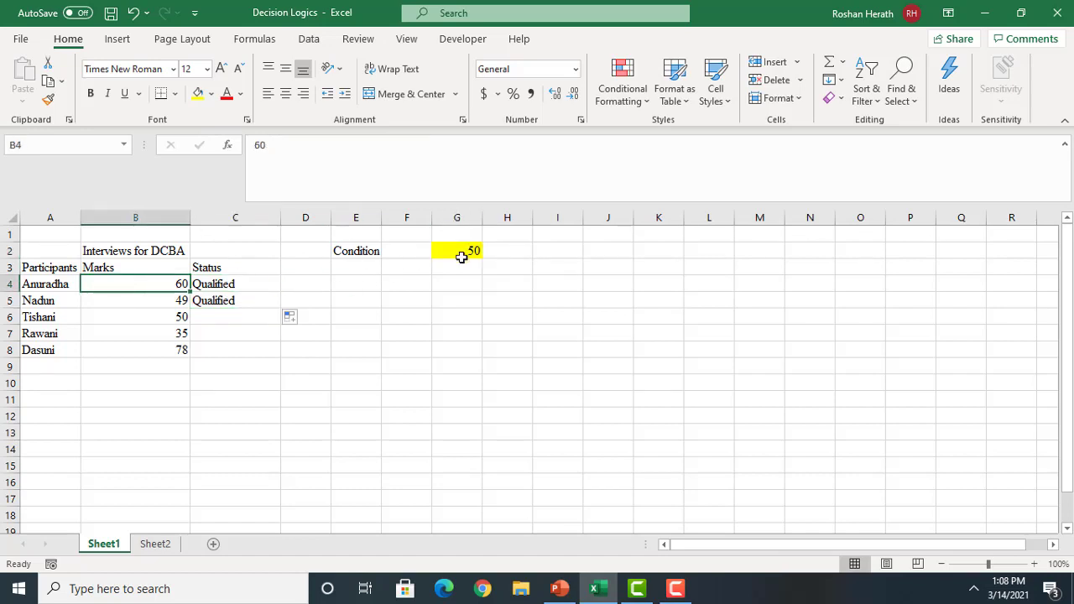
Review the Value_if_true and Value_if_false arguments of the IF formula in C4, and inspect the copied formula in C5
{"action": "left_click", "coordinate": [210, 285]}
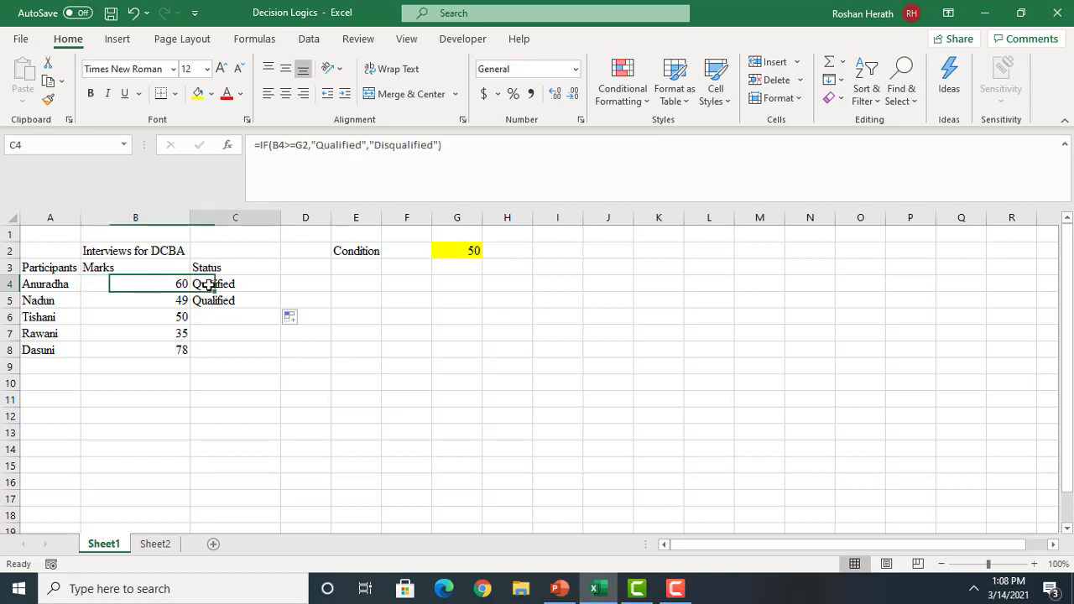
{"action": "key", "text": "F2"}
{"action": "left_click", "coordinate": [227, 145]}
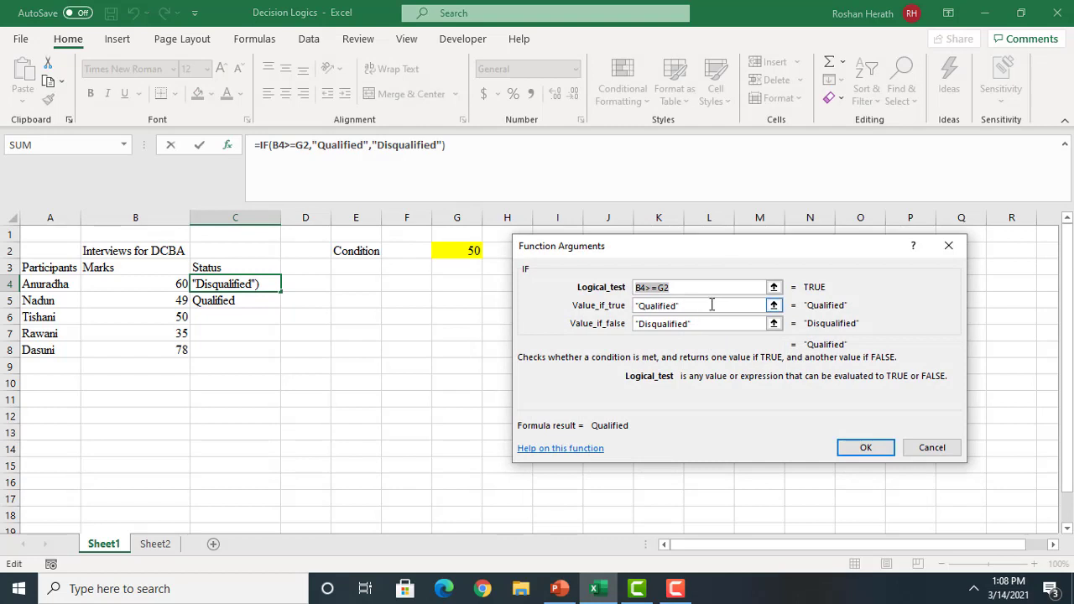
{"action": "left_click", "coordinate": [707, 305]}
{"action": "left_click", "coordinate": [710, 326]}
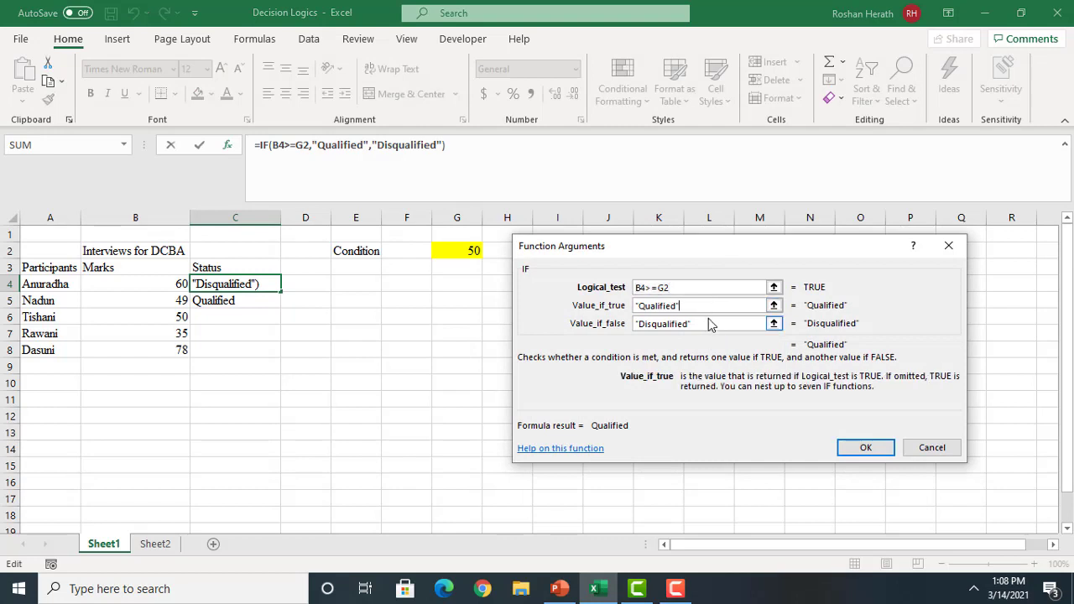
{"action": "left_click", "coordinate": [711, 325]}
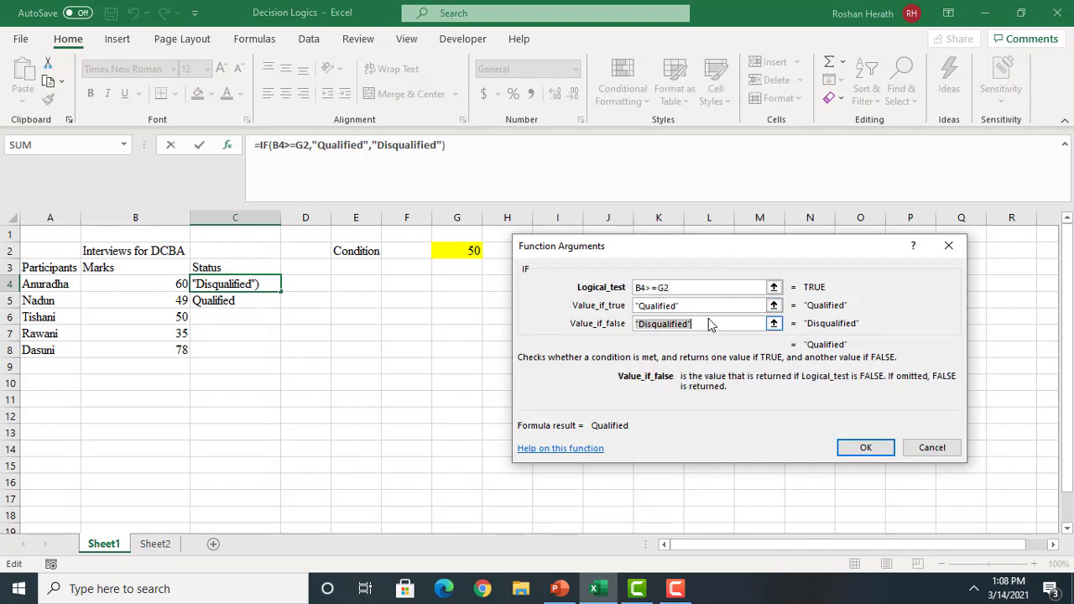
{"action": "left_click", "coordinate": [864, 447]}
{"action": "left_click", "coordinate": [237, 300]}
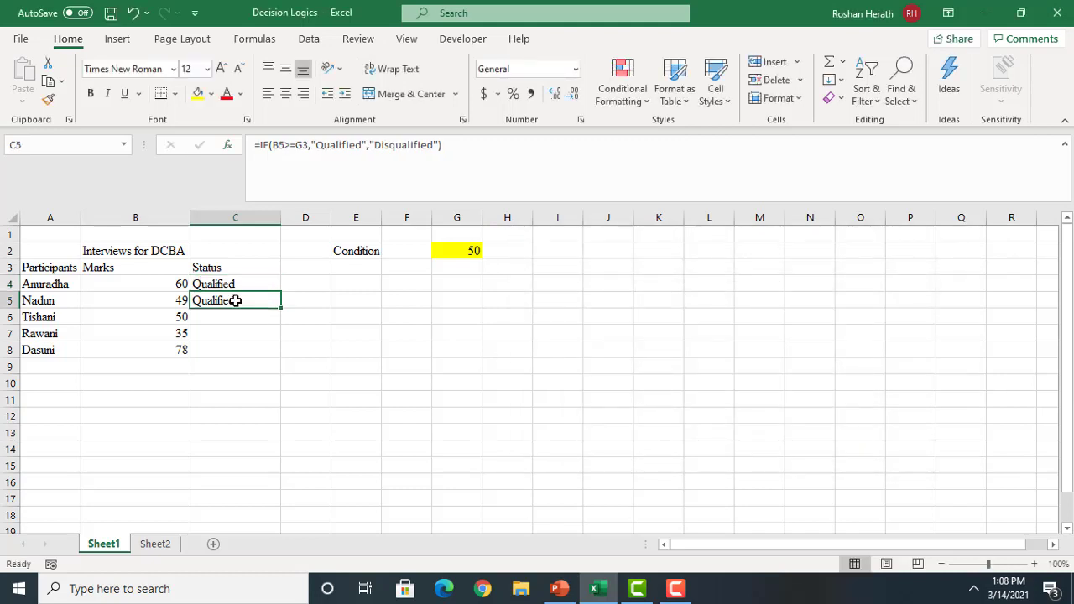
Make the condition reference in C4's IF formula absolute so the Logical_test is B4>=$G$2
{"action": "left_click", "coordinate": [220, 280]}
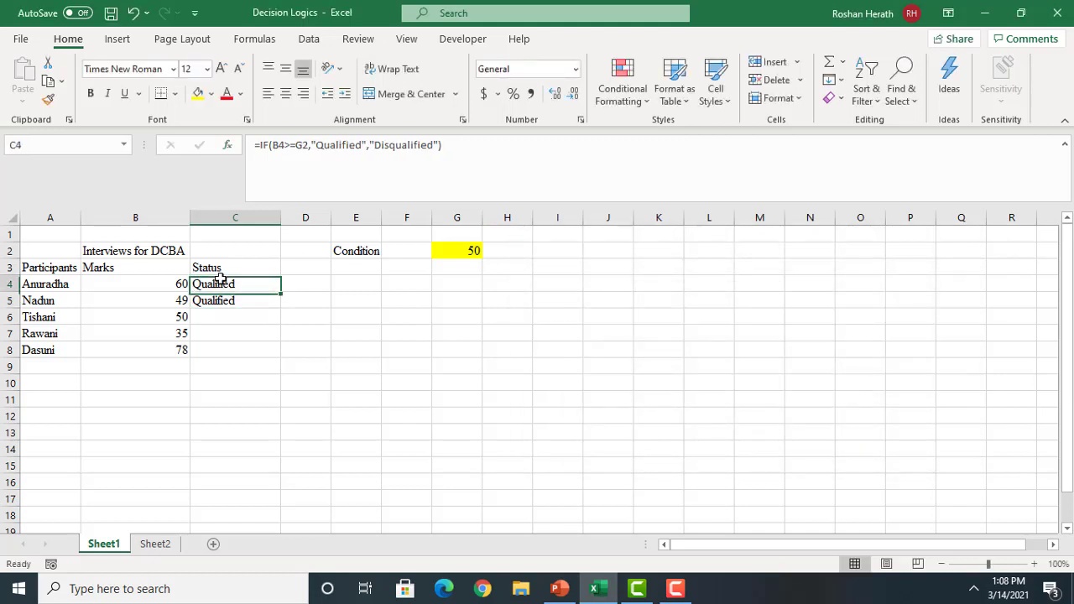
{"action": "left_click", "coordinate": [227, 145]}
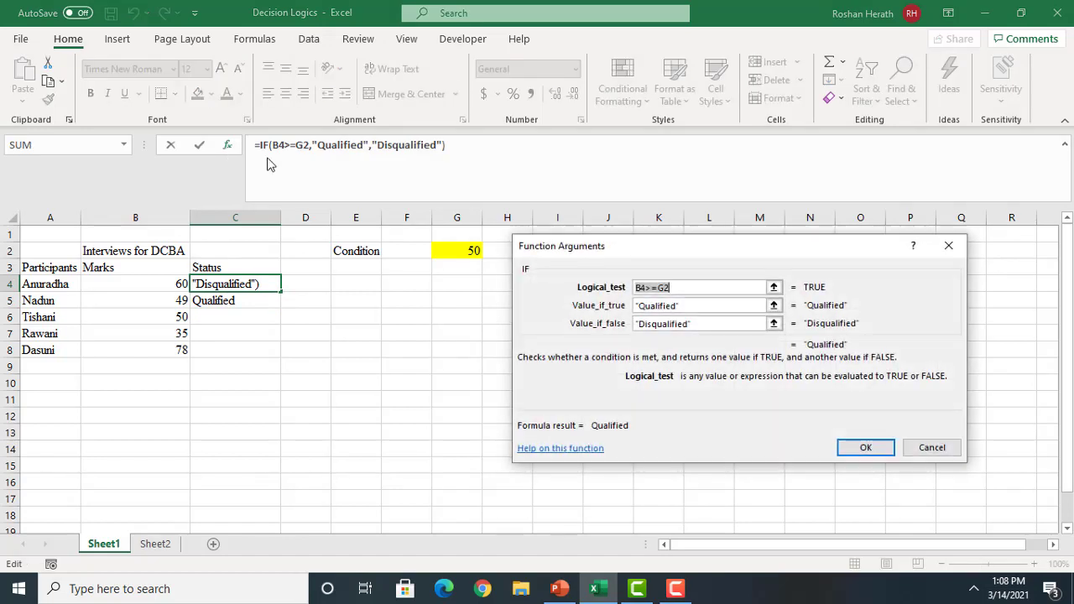
{"action": "left_click", "coordinate": [696, 306]}
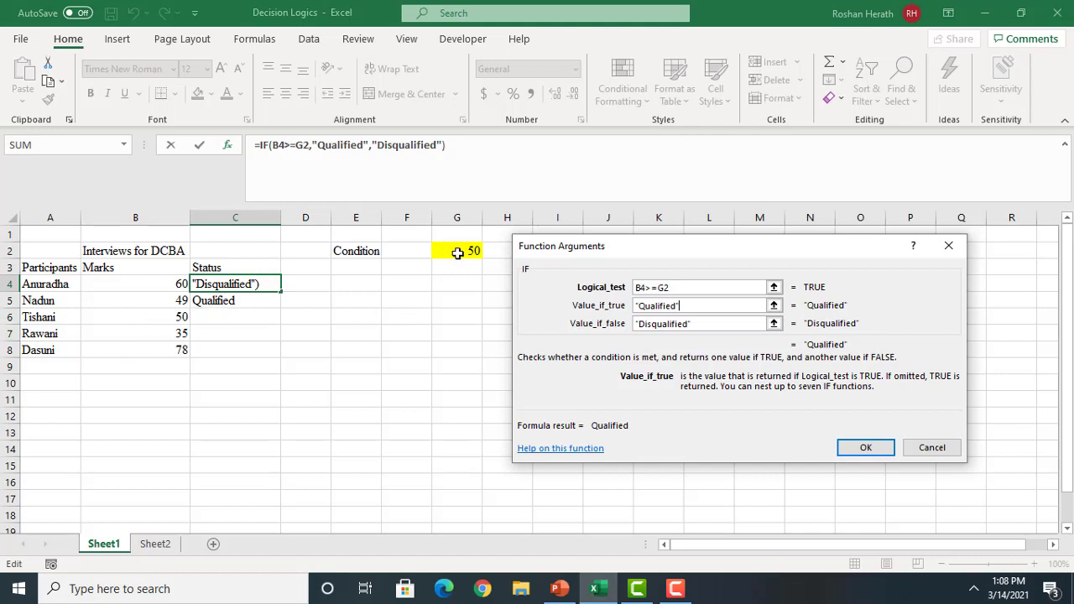
{"action": "left_click", "coordinate": [675, 288]}
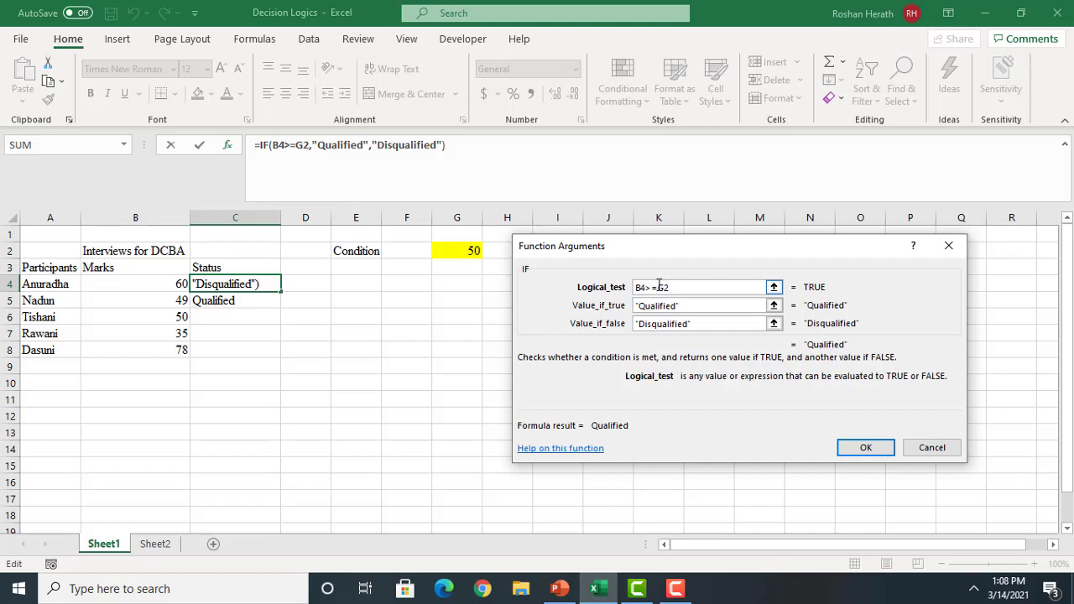
{"action": "left_click_drag", "start_coordinate": [658, 288], "coordinate": [673, 288]}
{"action": "key", "text": "F4"}
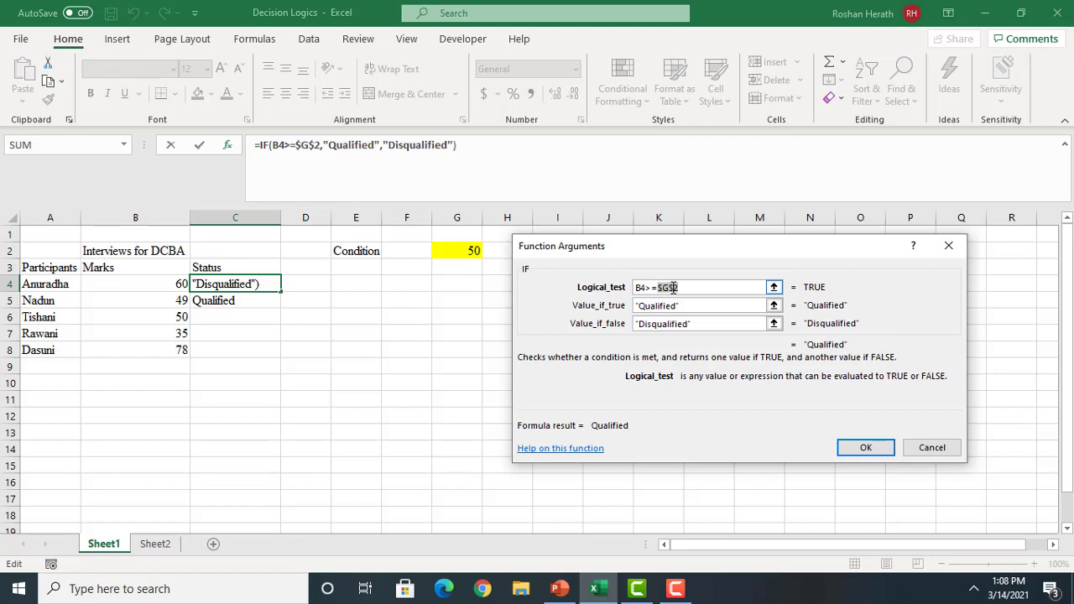
{"action": "left_click", "coordinate": [861, 451]}
{"action": "left_click", "coordinate": [361, 298]}
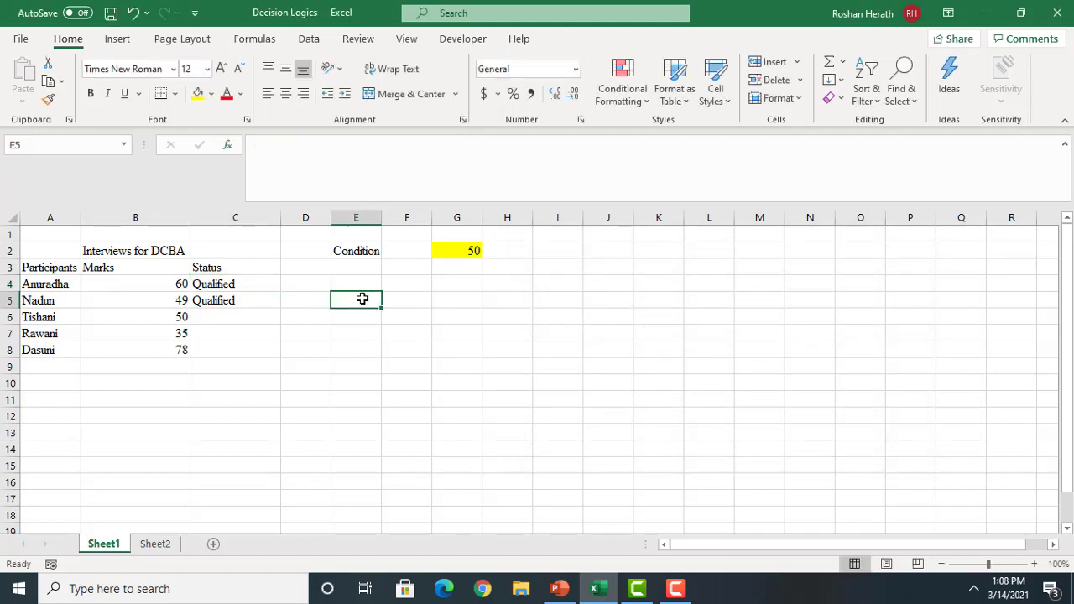
Fill the IF formula from C4 down to C8 and inspect the copy in C5
{"action": "left_click", "coordinate": [264, 289]}
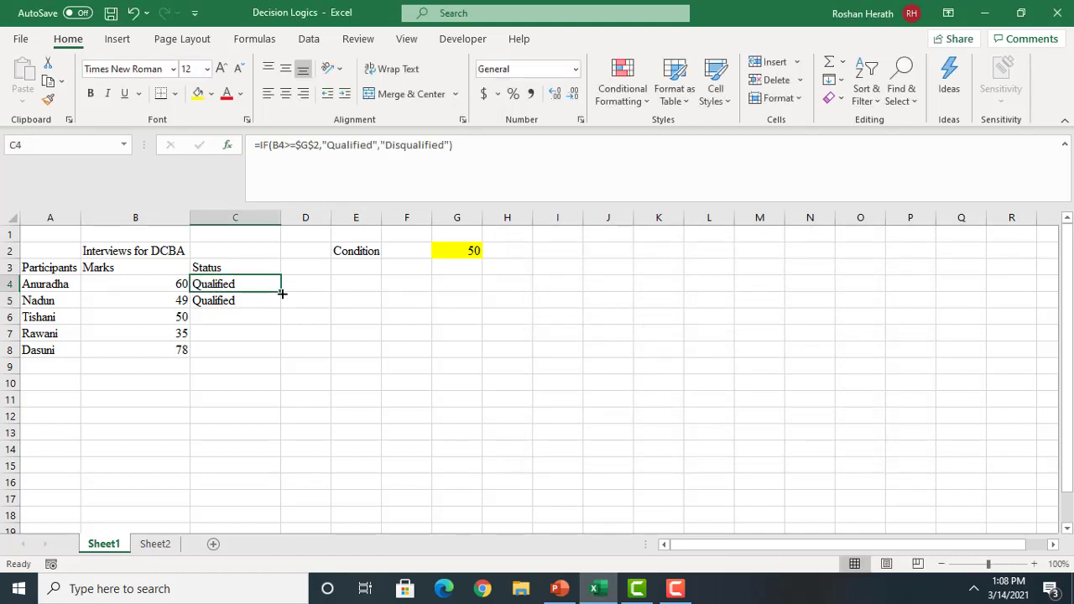
{"action": "left_click_drag", "start_coordinate": [281, 290], "coordinate": [280, 357]}
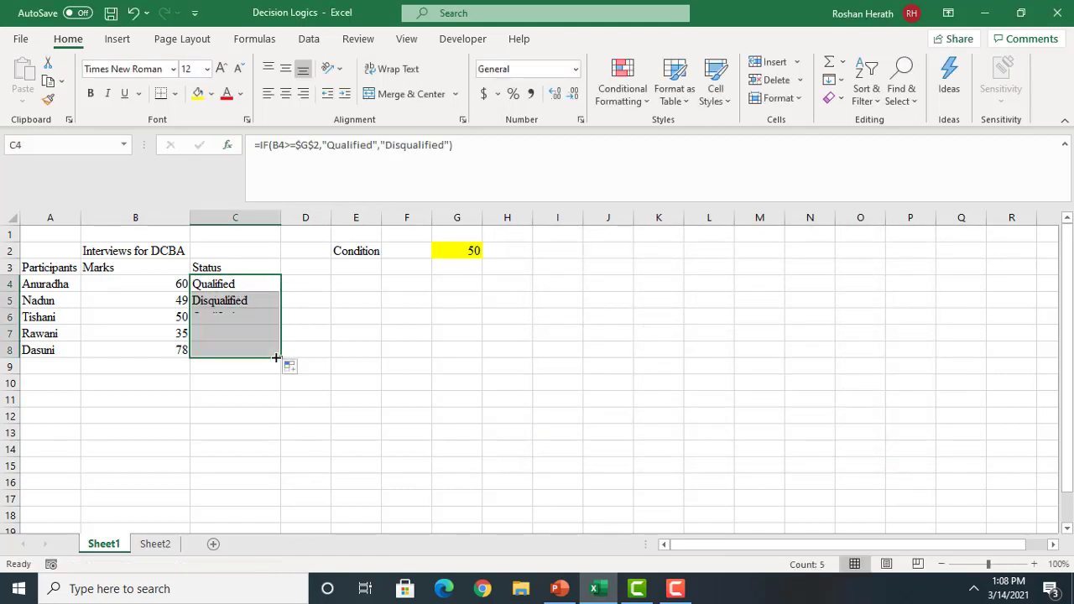
{"action": "left_click", "coordinate": [241, 303]}
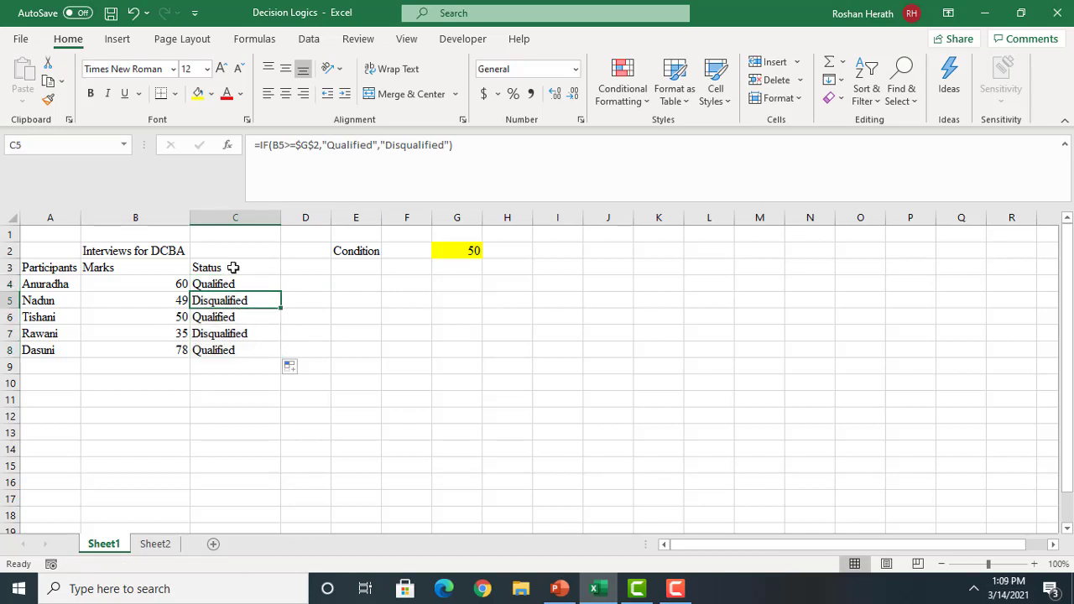
Compare the participants' marks with the condition in G2 and check the Status formulas in C4:C8
{"action": "left_click", "coordinate": [147, 301]}
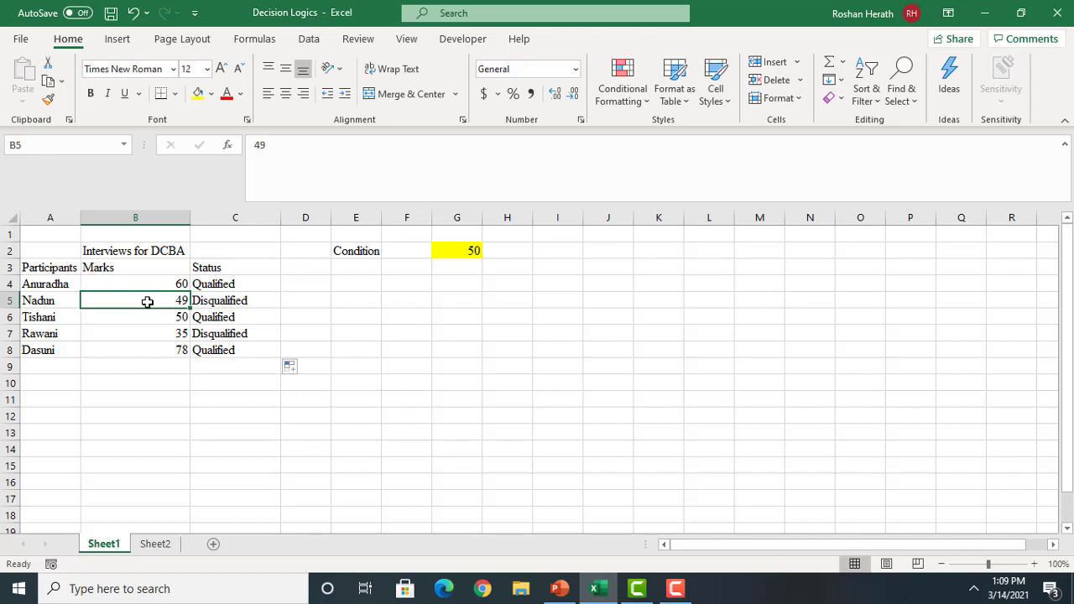
{"action": "left_click", "coordinate": [473, 250]}
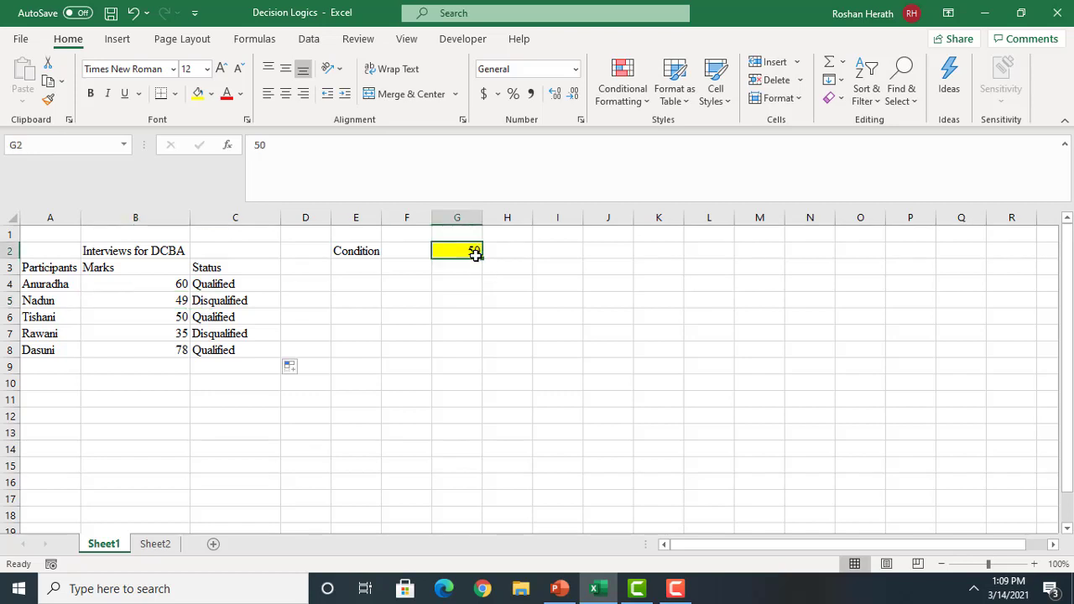
{"action": "left_click", "coordinate": [223, 304]}
{"action": "left_click", "coordinate": [152, 314]}
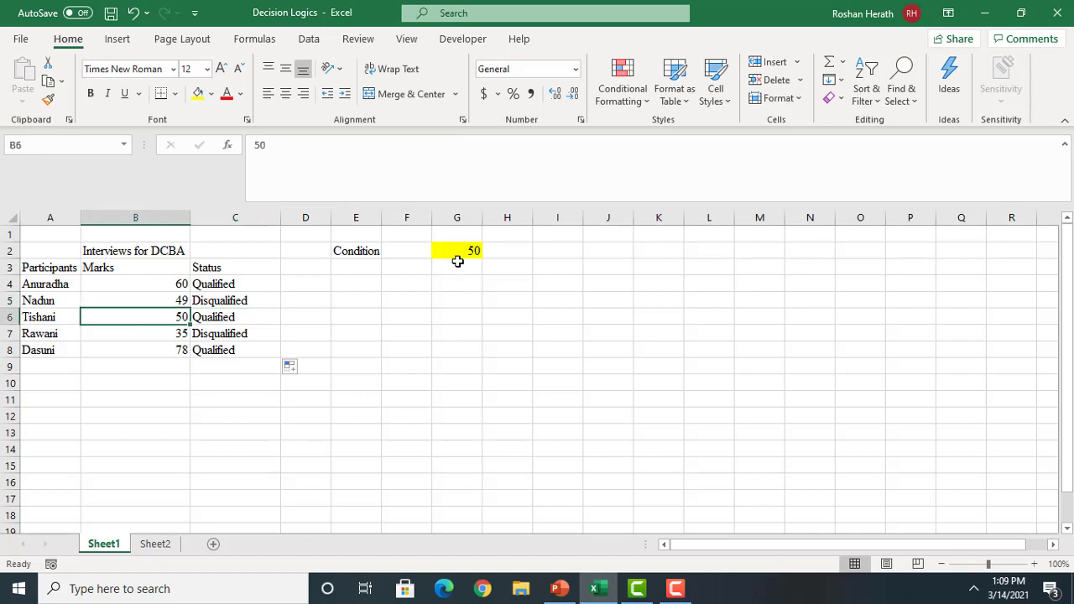
{"action": "left_click", "coordinate": [215, 319]}
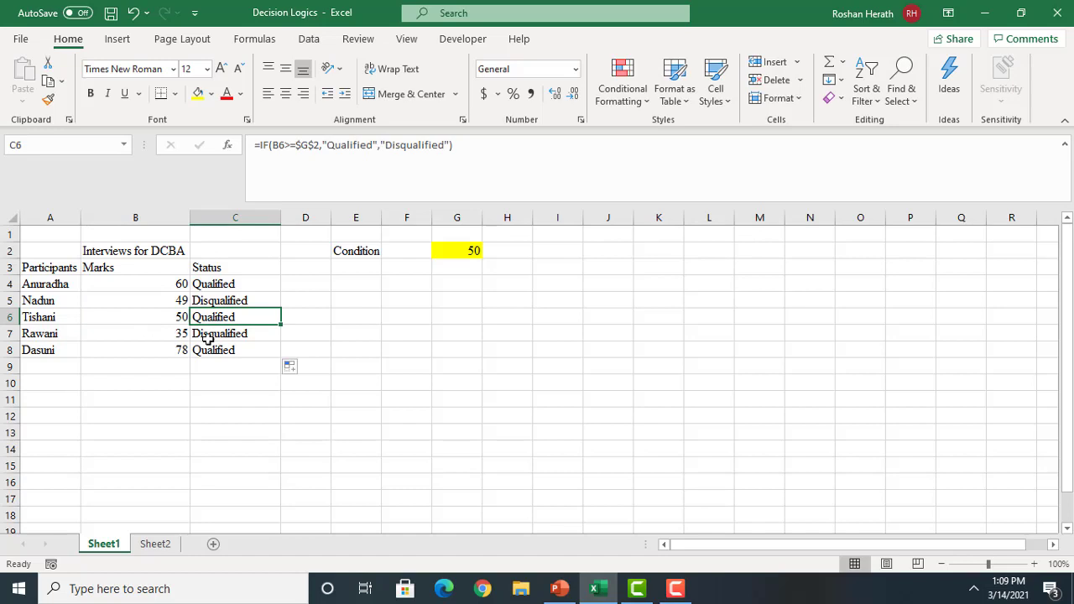
{"action": "left_click", "coordinate": [254, 335]}
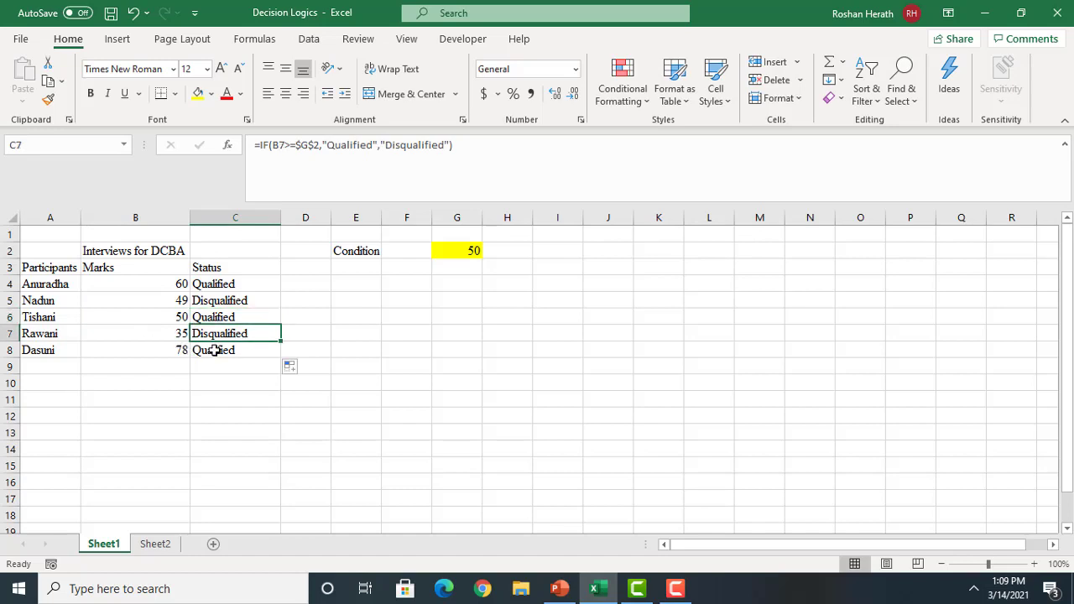
{"action": "left_click", "coordinate": [218, 352]}
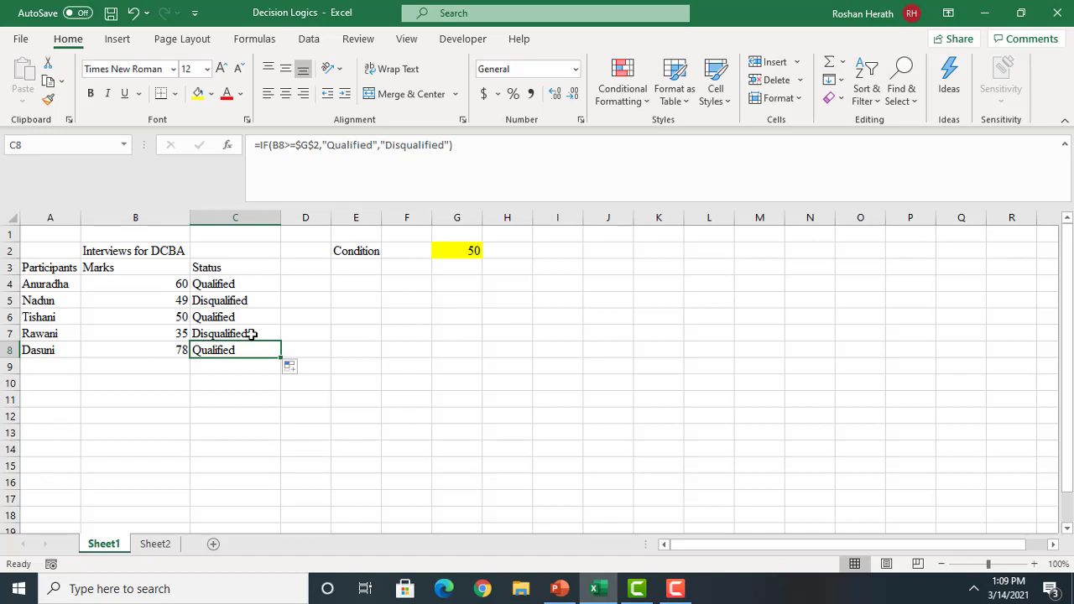
{"action": "left_click", "coordinate": [261, 285]}
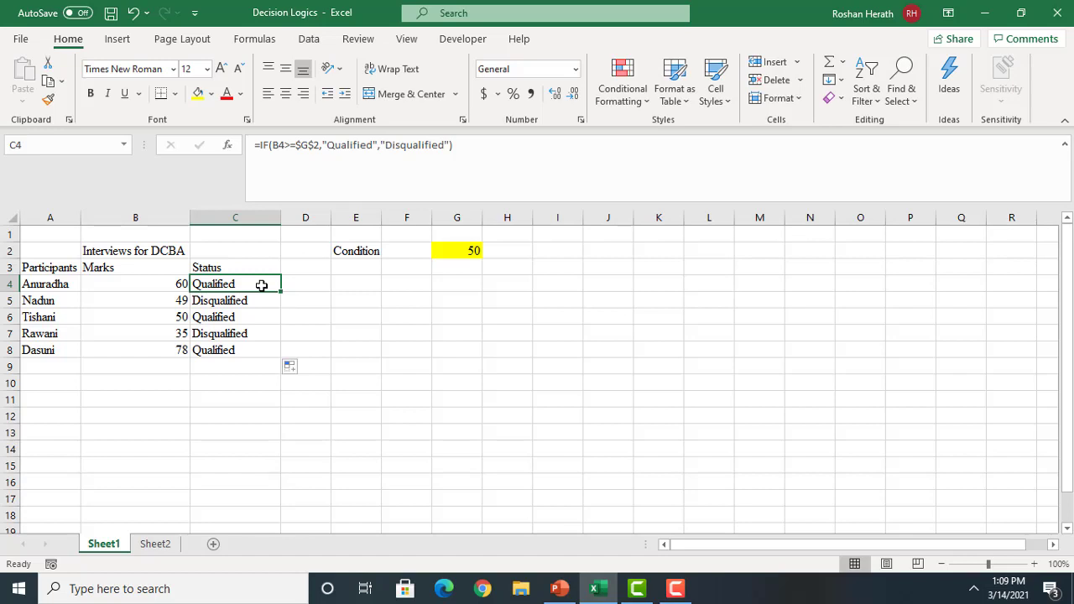
{"action": "left_click", "coordinate": [228, 332]}
{"action": "left_click", "coordinate": [217, 355]}
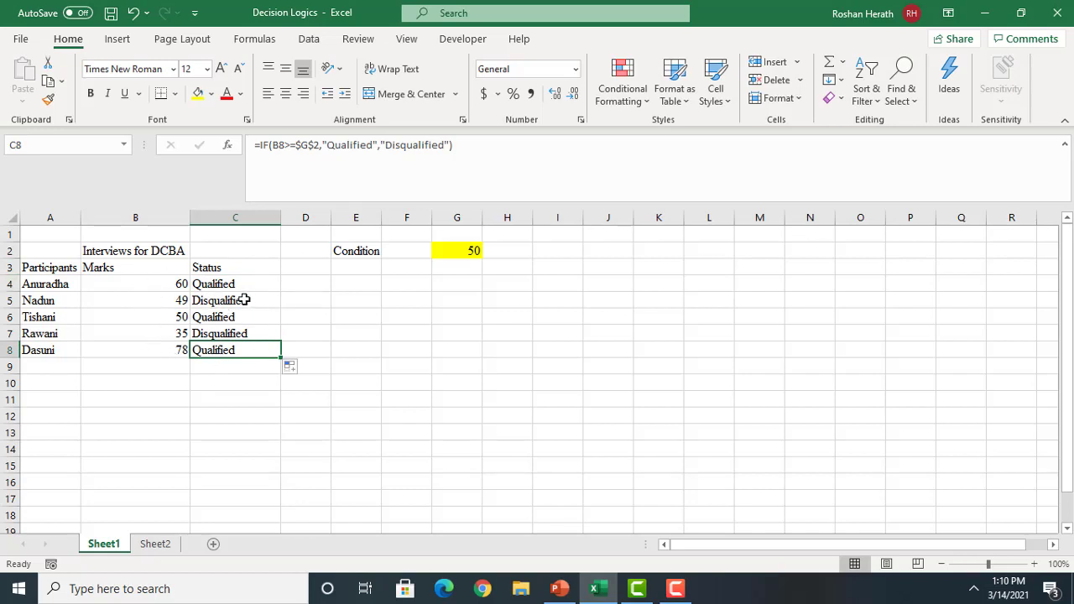
{"action": "left_click", "coordinate": [214, 315]}
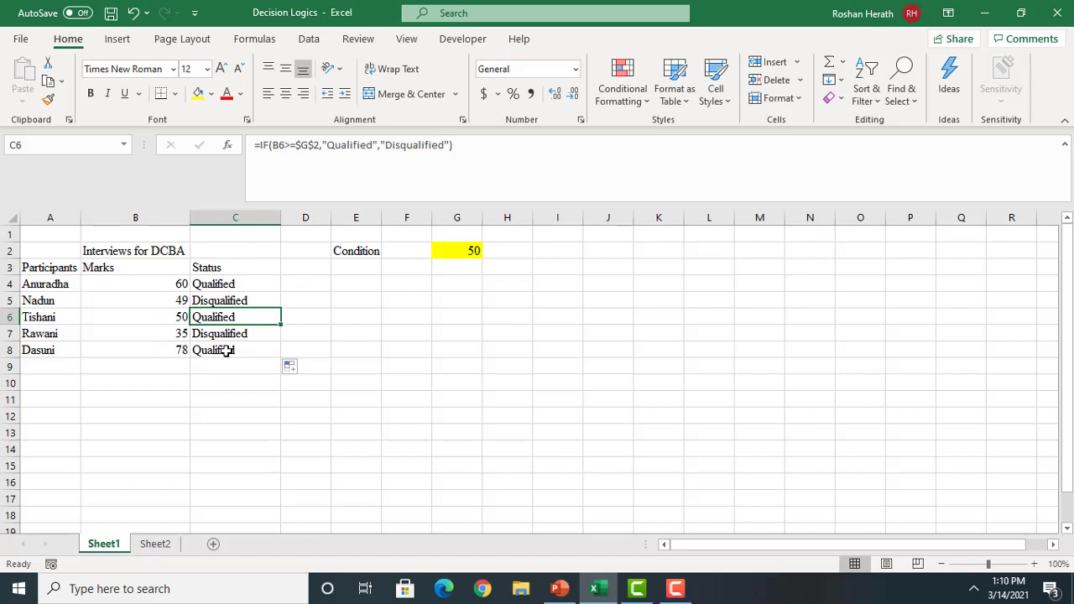
{"action": "left_click", "coordinate": [227, 351]}
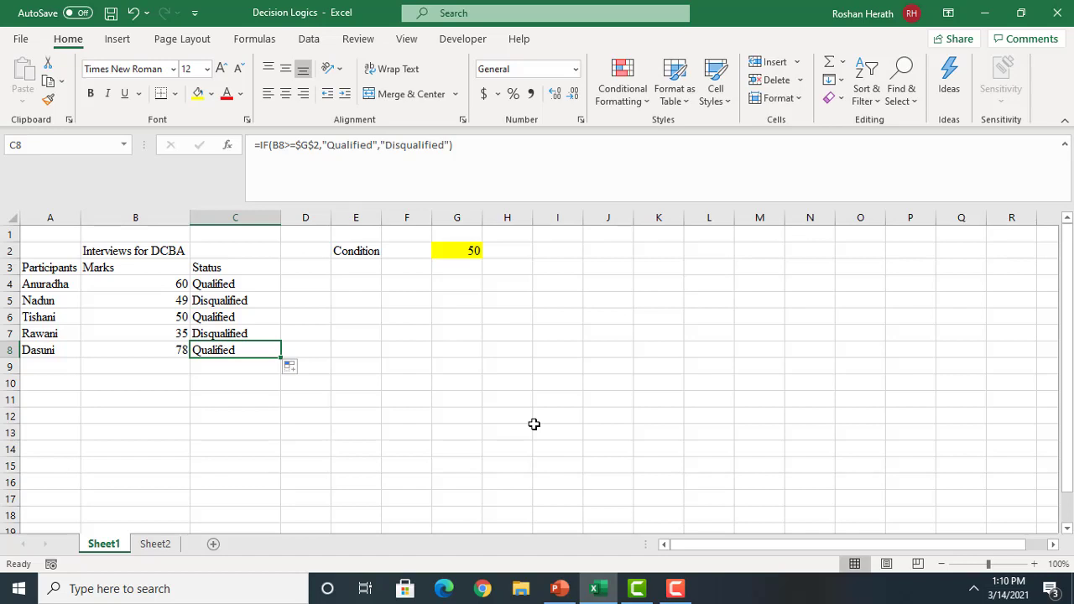
Examine the Logical_test of the IF function in C4 and its absolute reference to the condition cell
{"action": "left_click", "coordinate": [248, 283]}
{"action": "left_click", "coordinate": [228, 146]}
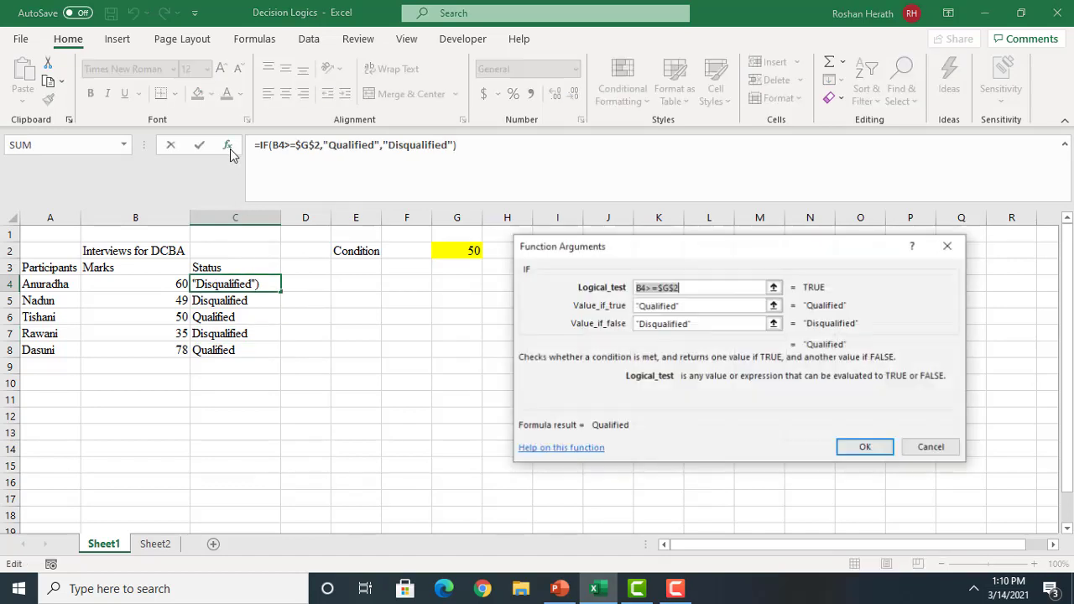
{"action": "left_click", "coordinate": [707, 290]}
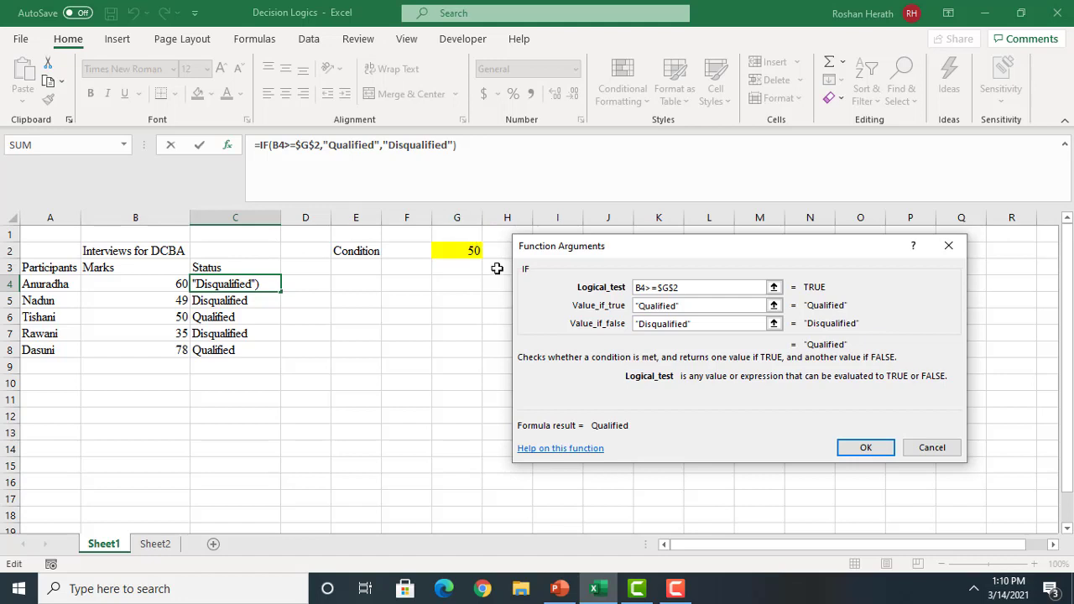
{"action": "left_click", "coordinate": [668, 287]}
{"action": "left_click", "coordinate": [849, 449]}
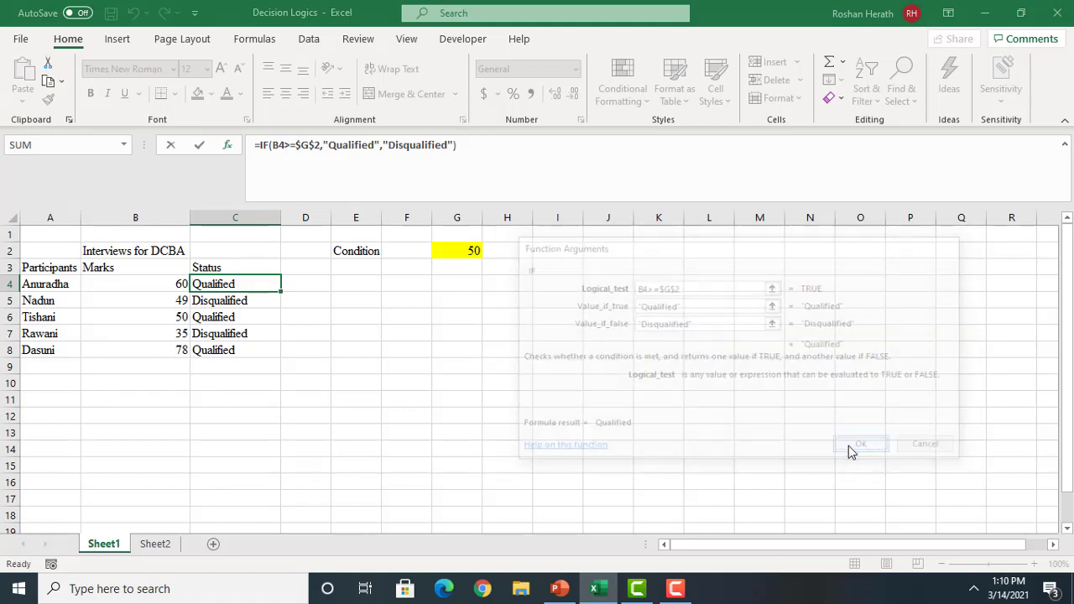
{"action": "left_click", "coordinate": [849, 446]}
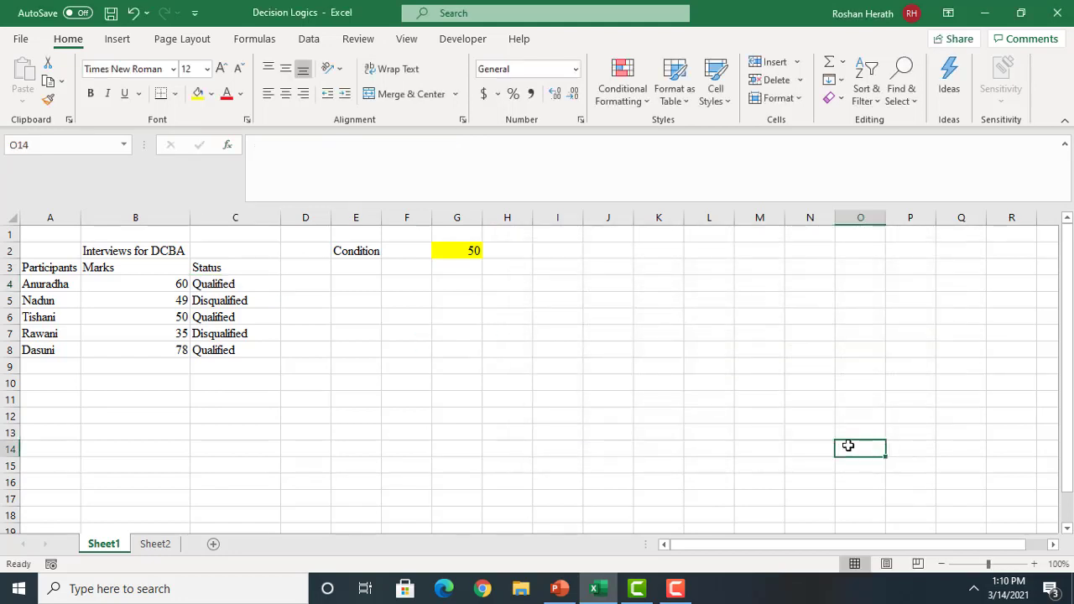
Apply All Borders to the participants, marks and status table in A3:C8
{"action": "left_click", "coordinate": [46, 265]}
{"action": "left_click_drag", "start_coordinate": [127, 280], "coordinate": [240, 343]}
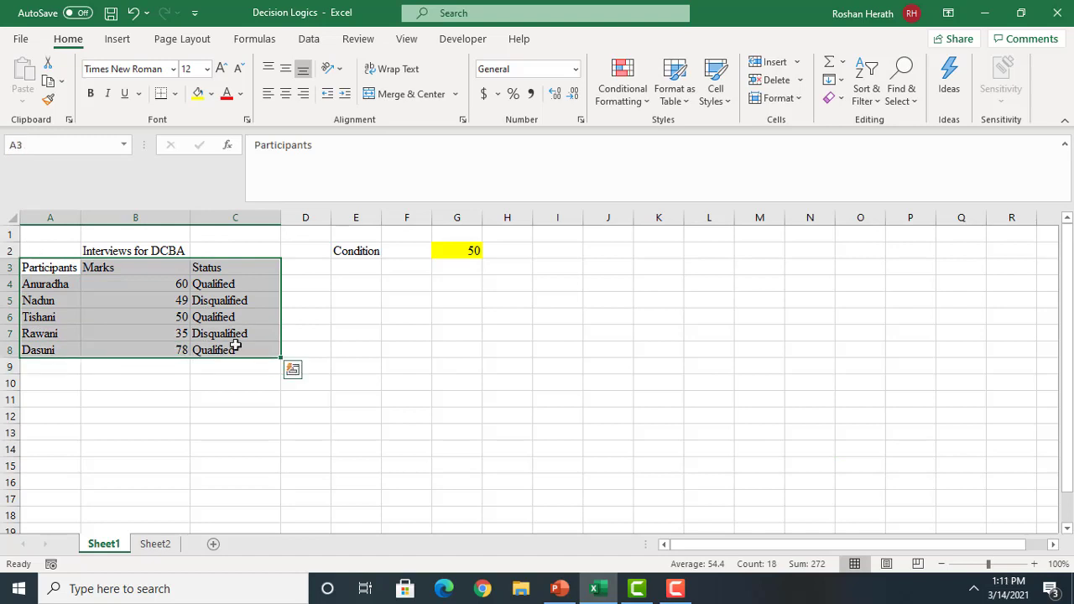
{"action": "left_click", "coordinate": [174, 93]}
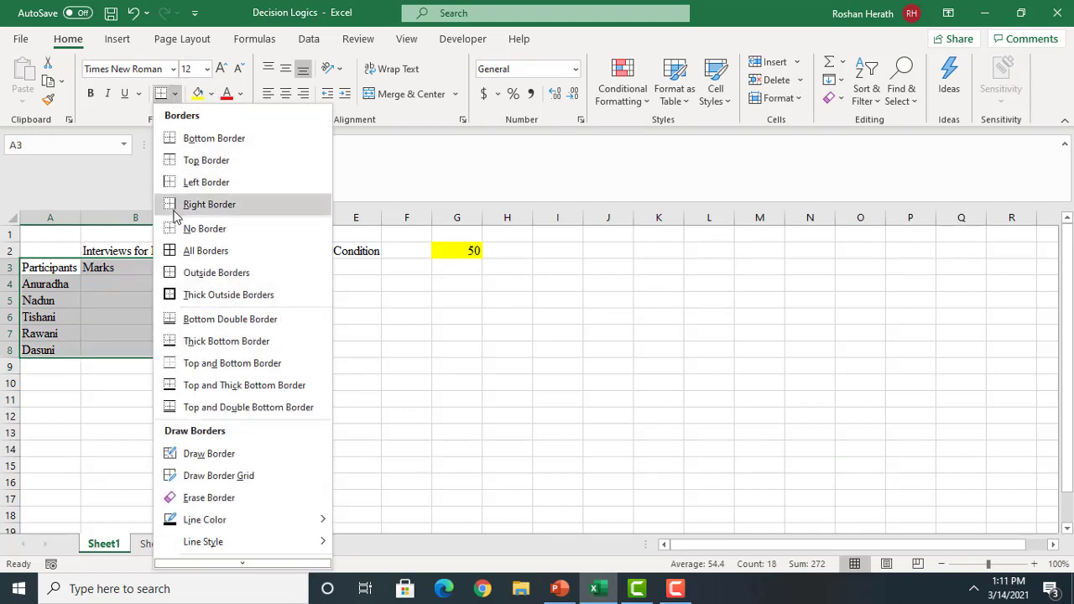
{"action": "left_click", "coordinate": [174, 251]}
{"action": "left_click", "coordinate": [504, 379]}
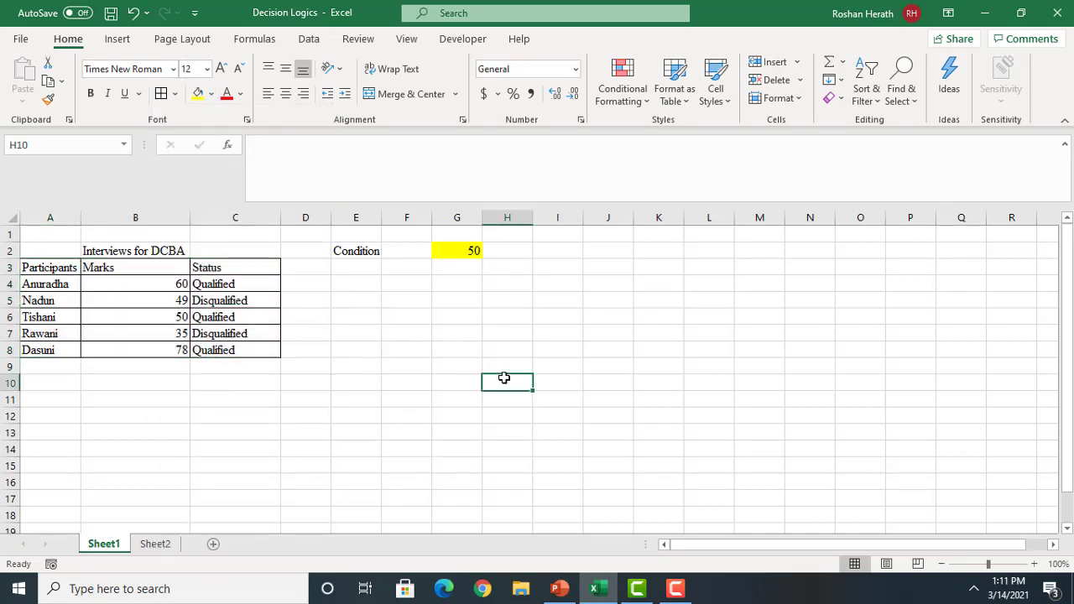
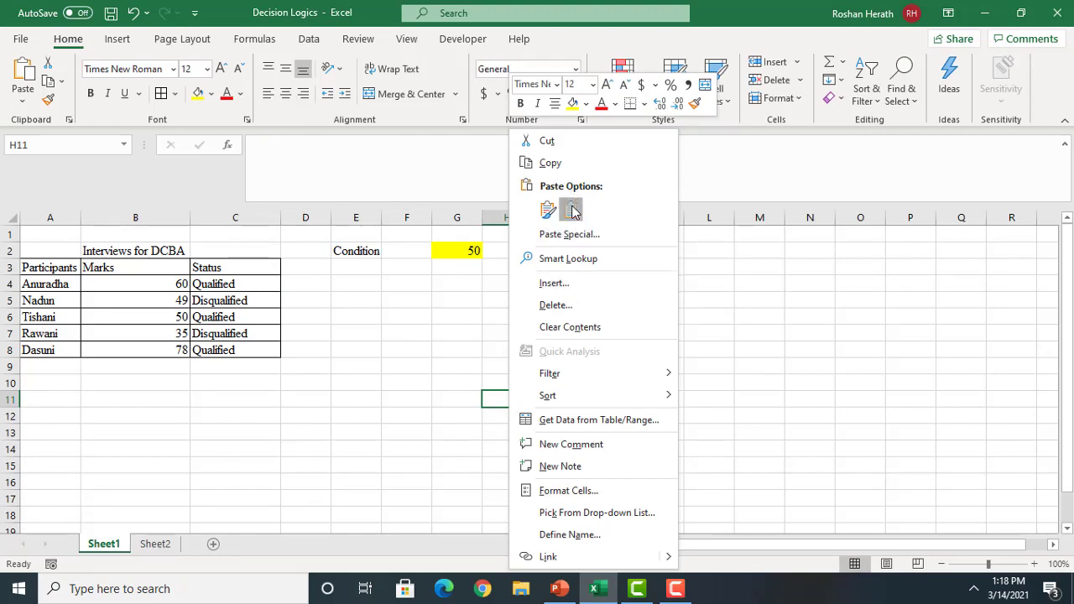
Paste the copied car tax activity brief at H11 as text only
{"action": "left_click", "coordinate": [572, 211]}
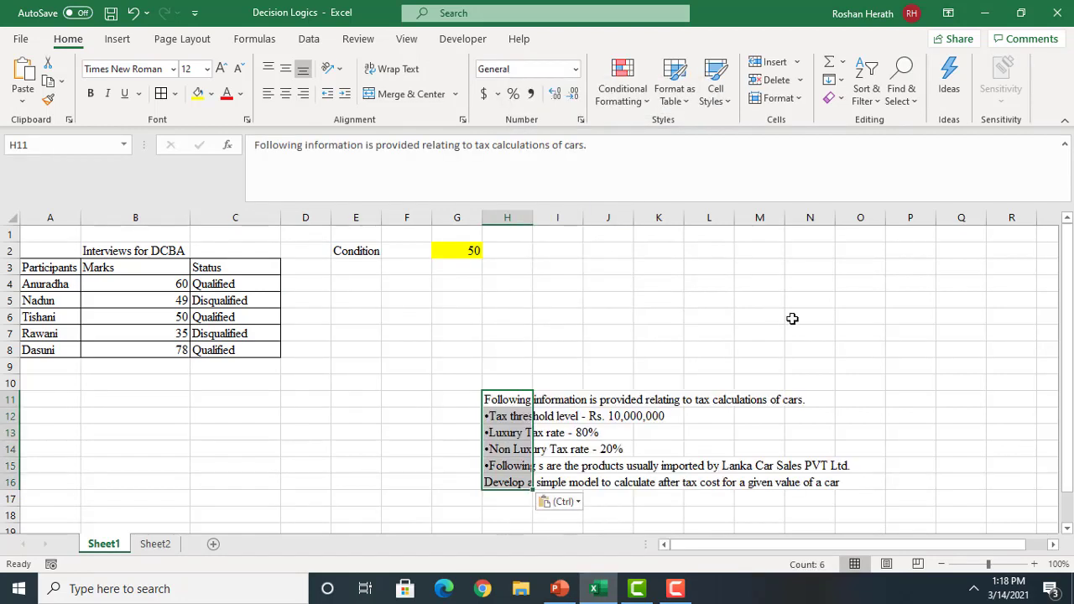
{"action": "left_click", "coordinate": [940, 420]}
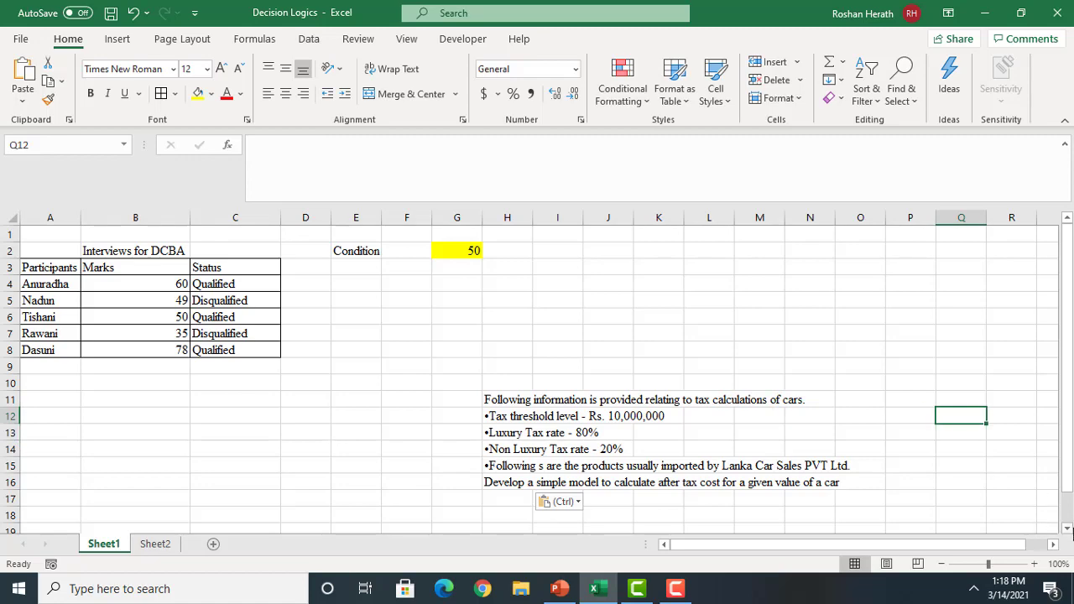
{"action": "scroll", "coordinate": [588, 503], "scroll_direction": "down", "scroll_amount": 1}
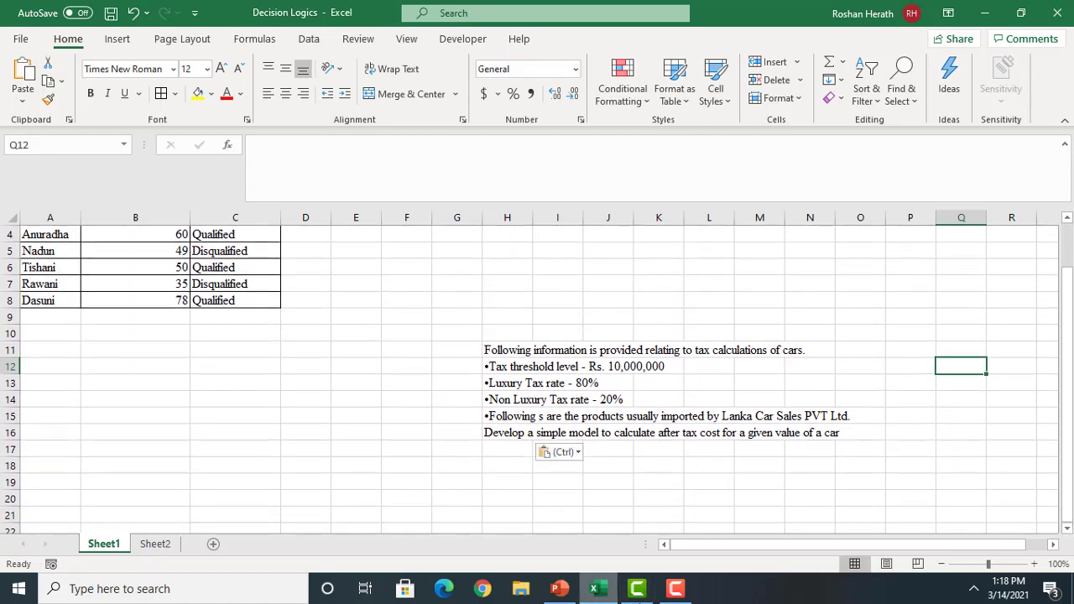
Copy the car models and prices table from the Activity 1 slide in PowerPoint and return to the Excel workbook
{"action": "left_click", "coordinate": [559, 589]}
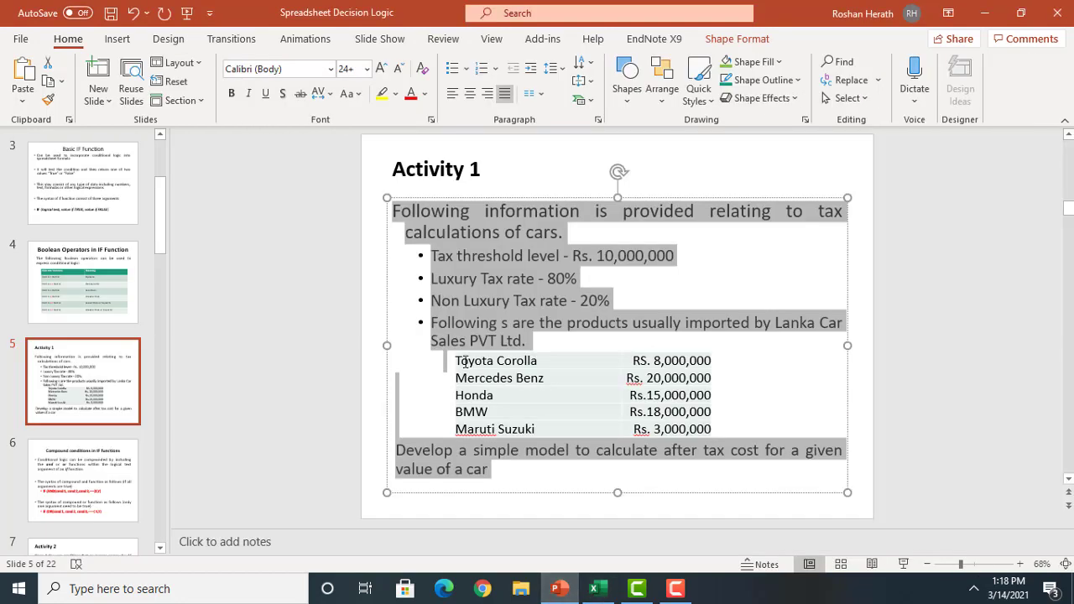
{"action": "left_click_drag", "start_coordinate": [464, 362], "coordinate": [676, 427]}
{"action": "key", "text": "ctrl+c"}
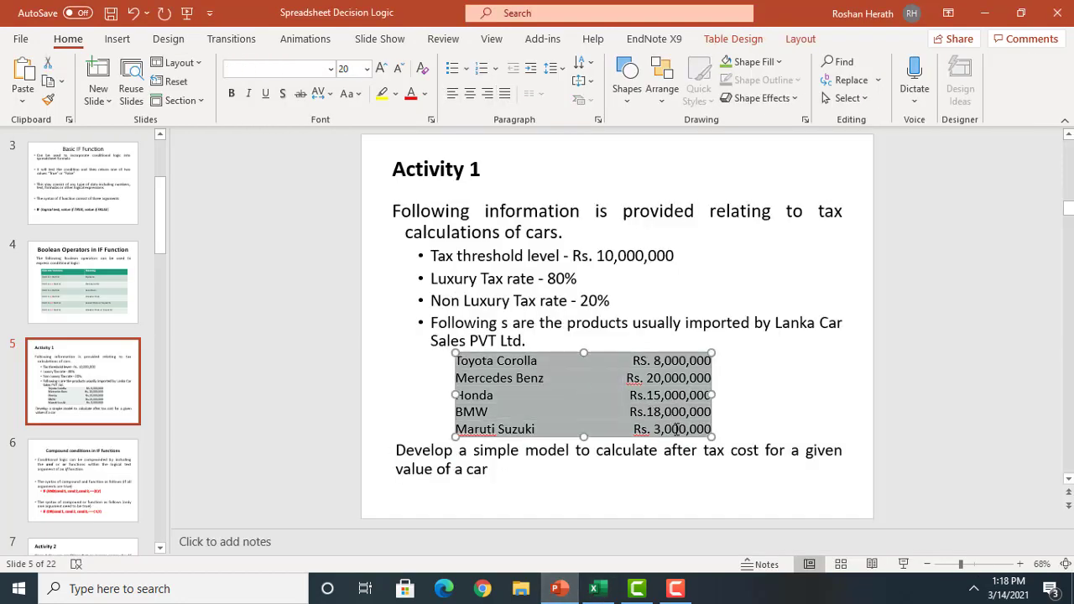
{"action": "left_click", "coordinate": [594, 589]}
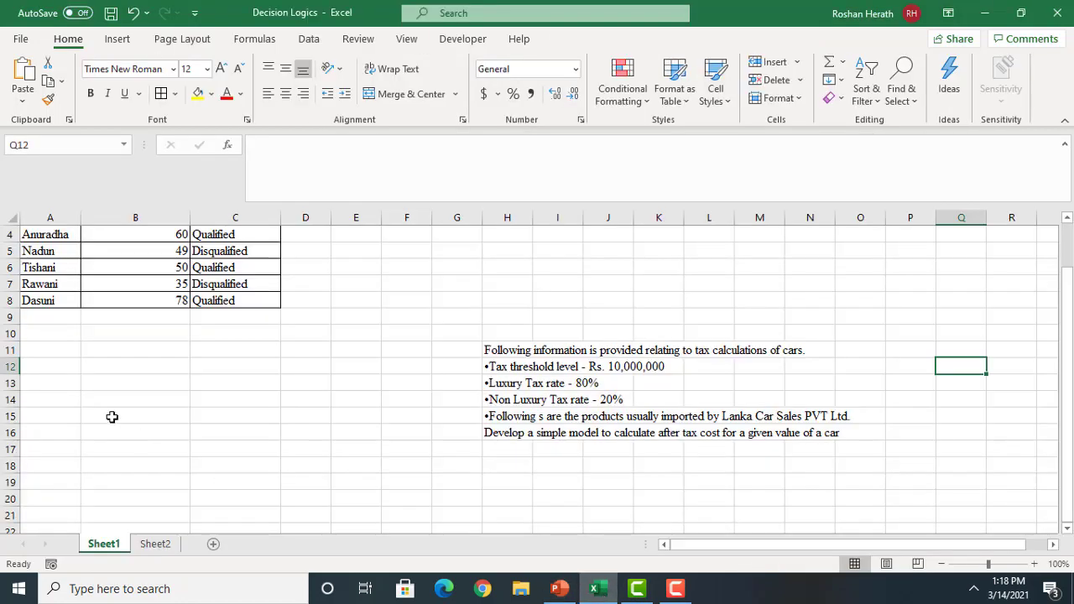
Try pasting the copied car price table at A17 with its slide formatting, and undo the paste
{"action": "left_click", "coordinate": [46, 447]}
{"action": "key", "text": "ctrl+v"}
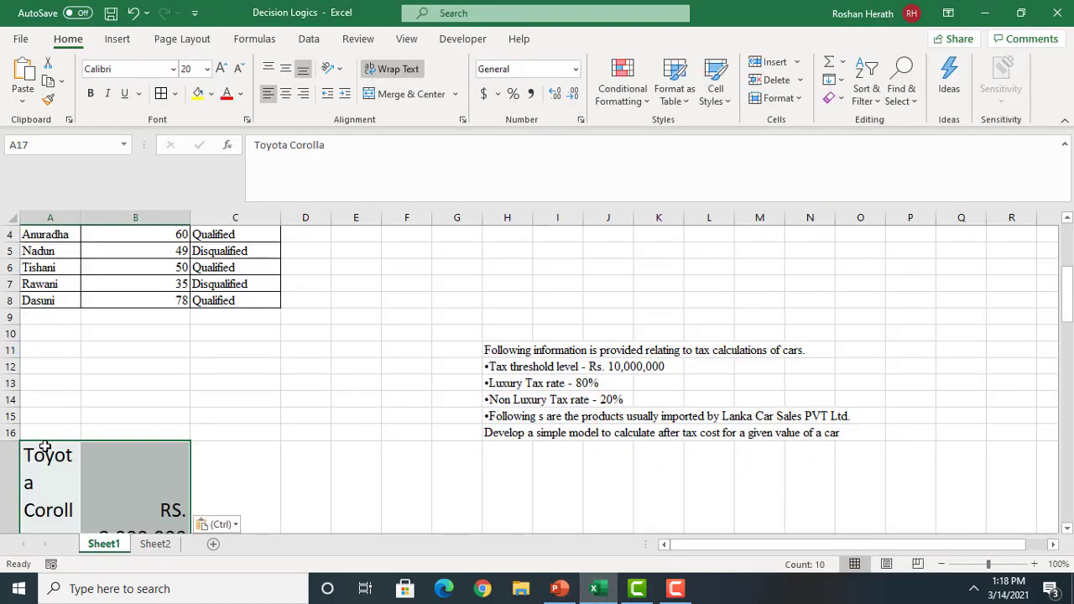
{"action": "left_click", "coordinate": [133, 16]}
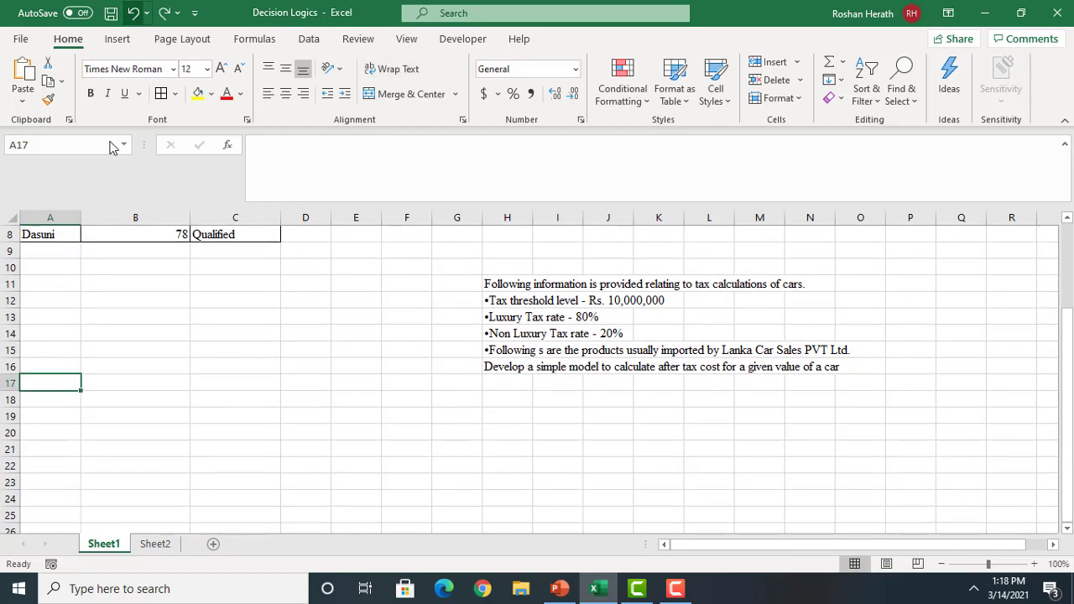
Paste the car models and prices at A19 as text only and widen column A for the model names
{"action": "left_click", "coordinate": [58, 413]}
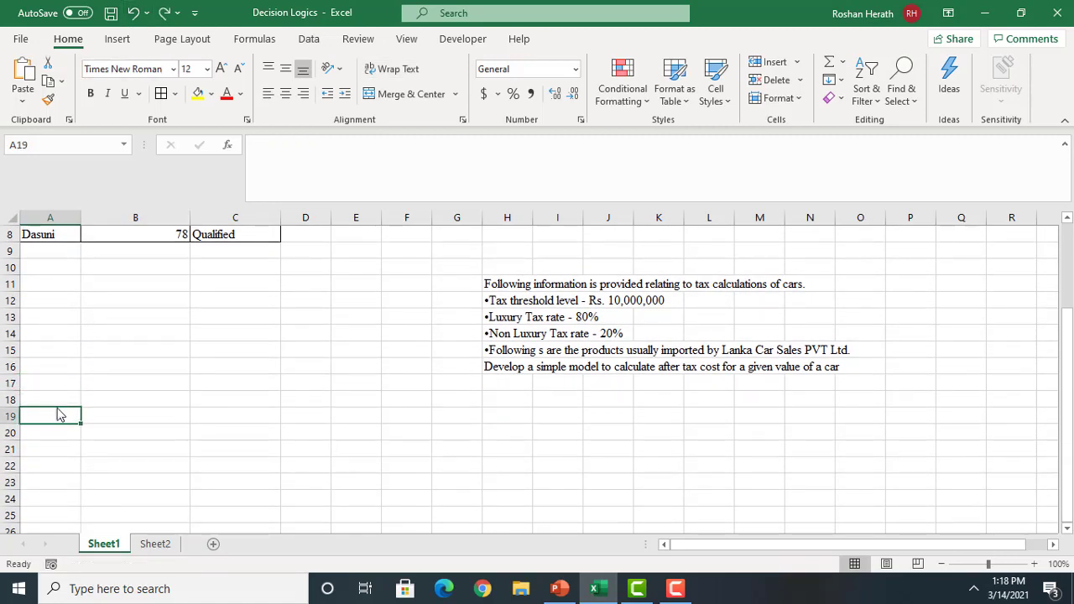
{"action": "right_click", "coordinate": [53, 415]}
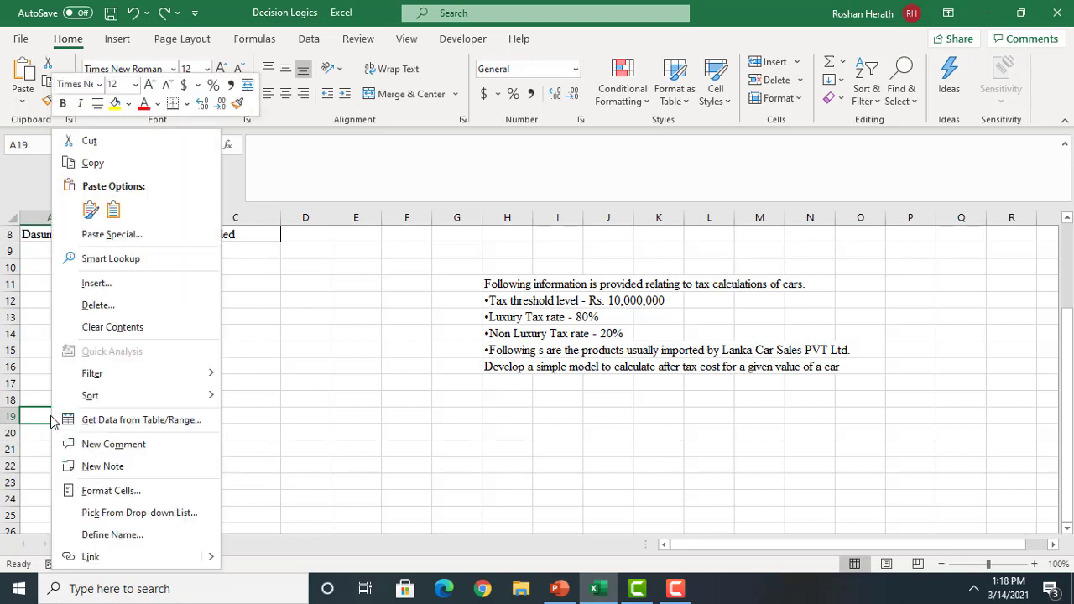
{"action": "left_click", "coordinate": [114, 211]}
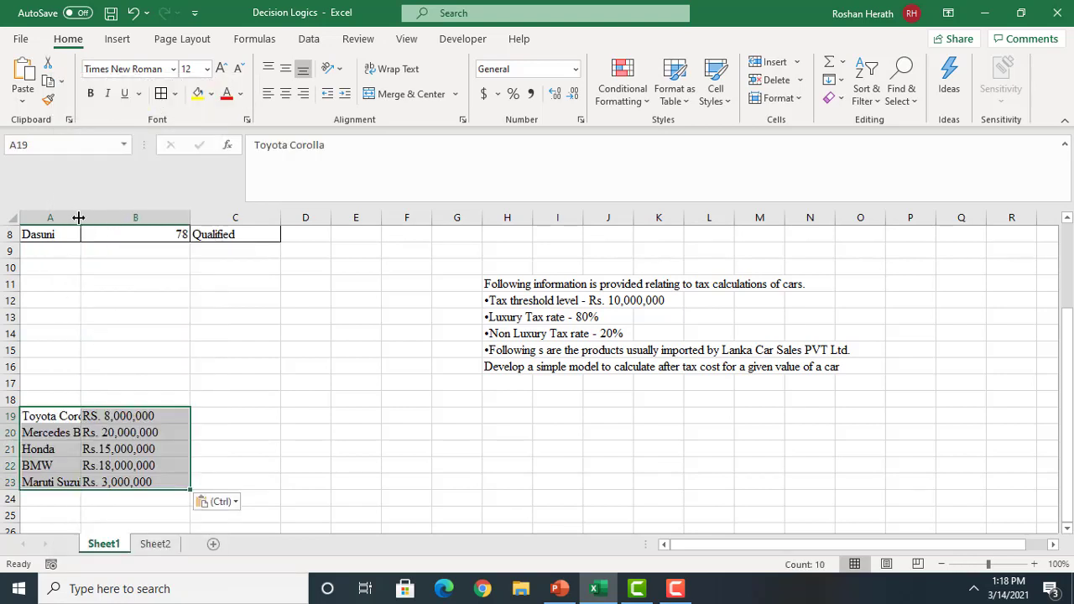
{"action": "left_click_drag", "start_coordinate": [78, 218], "coordinate": [96, 217]}
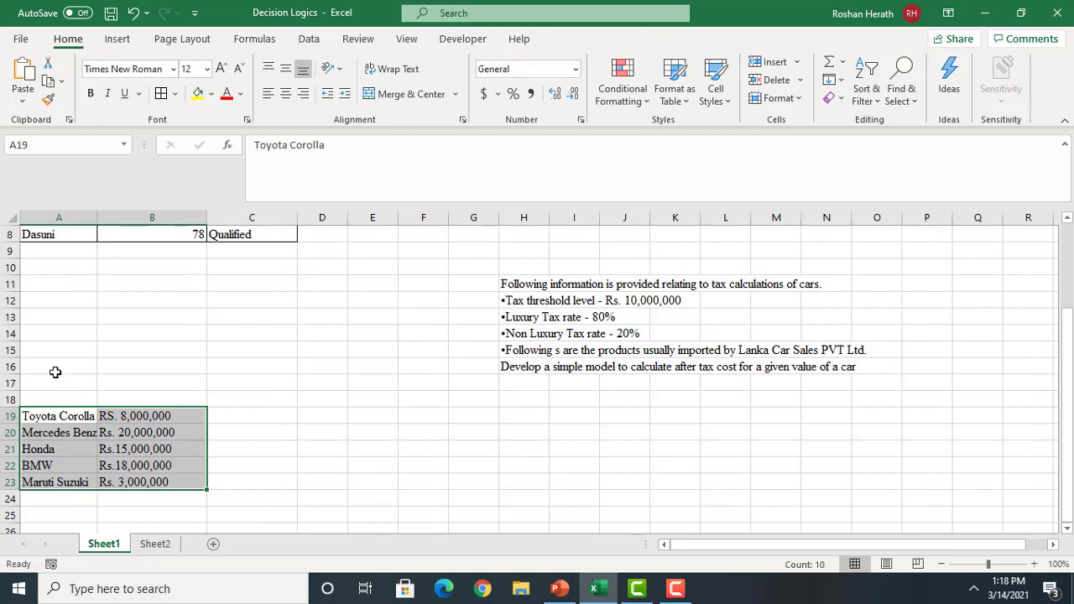
Enter the headers Models in A18 and Price (Excluding tax) in B18 above the pasted car data
{"action": "left_click", "coordinate": [60, 397]}
{"action": "type", "text": "M"}
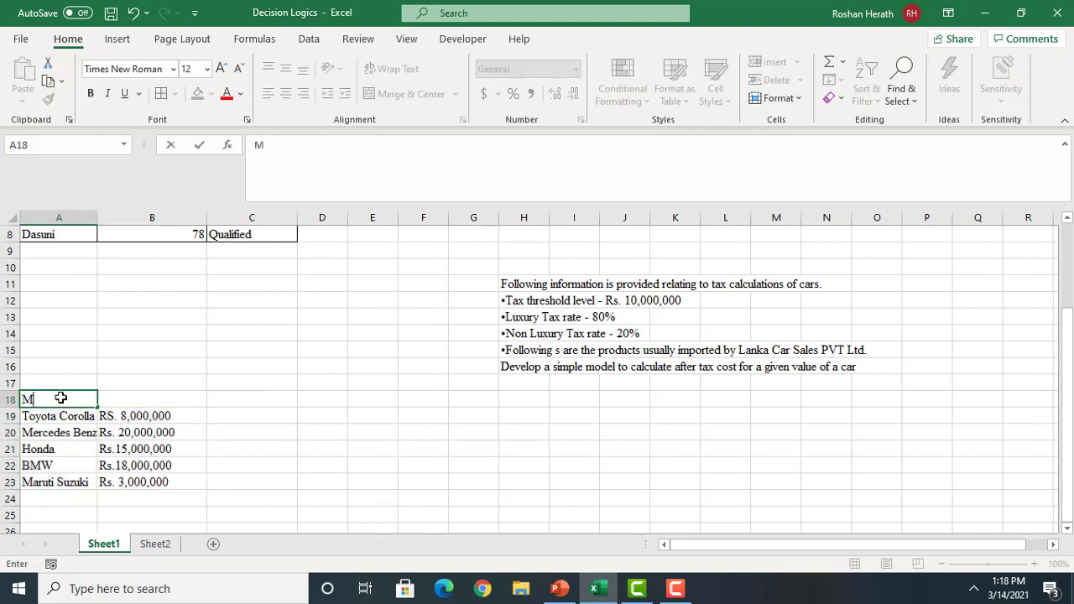
{"action": "type", "text": "odels"}
{"action": "left_click", "coordinate": [125, 404]}
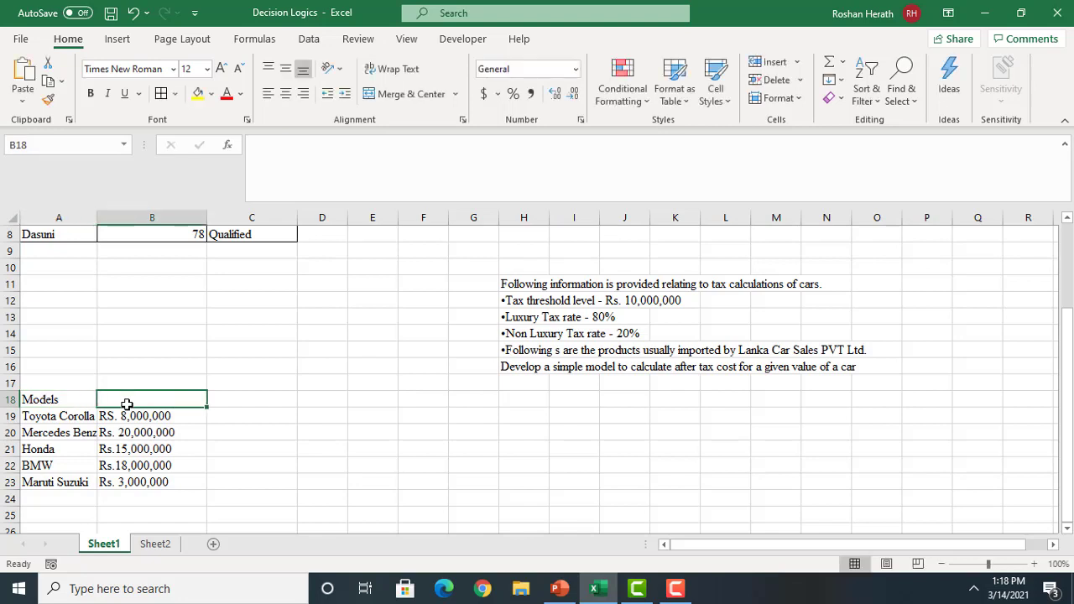
{"action": "type", "text": "P"}
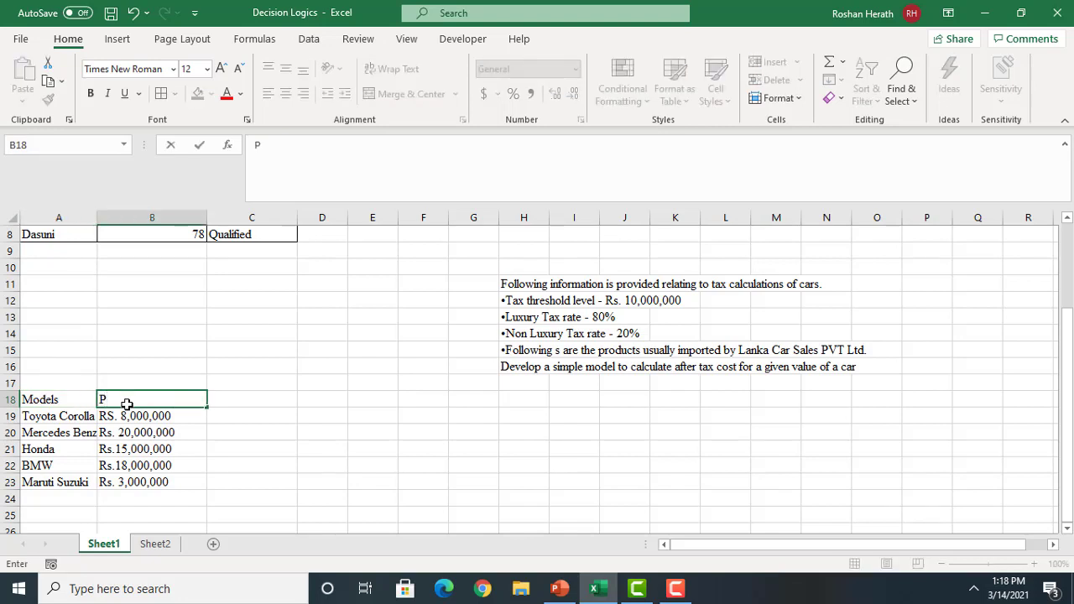
{"action": "type", "text": "rice"}
{"action": "type", "text": "(Exclu"}
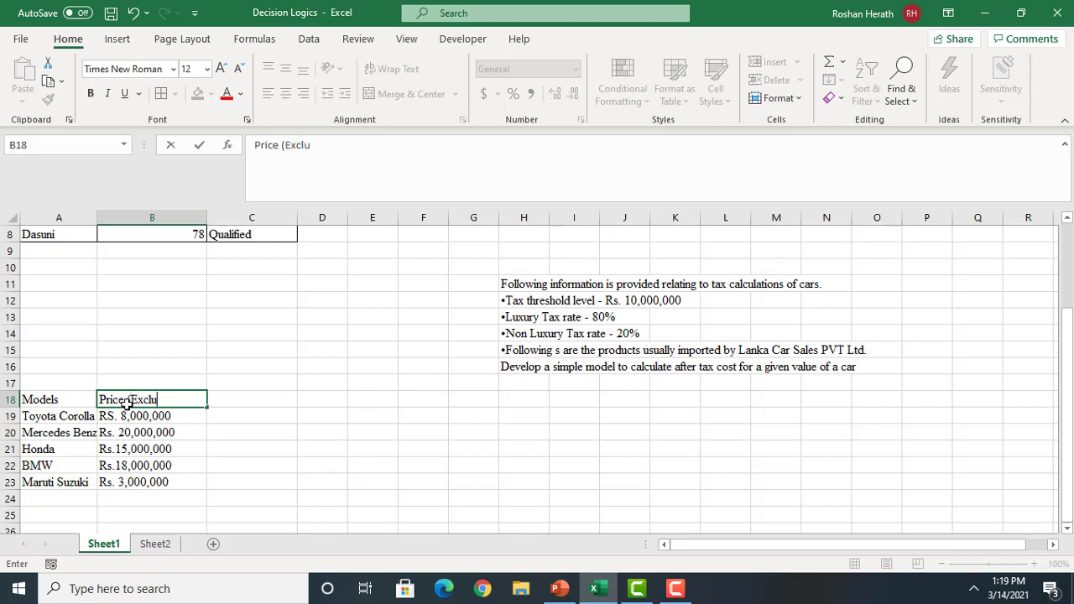
{"action": "type", "text": "ding tax)"}
{"action": "left_click", "coordinate": [219, 451]}
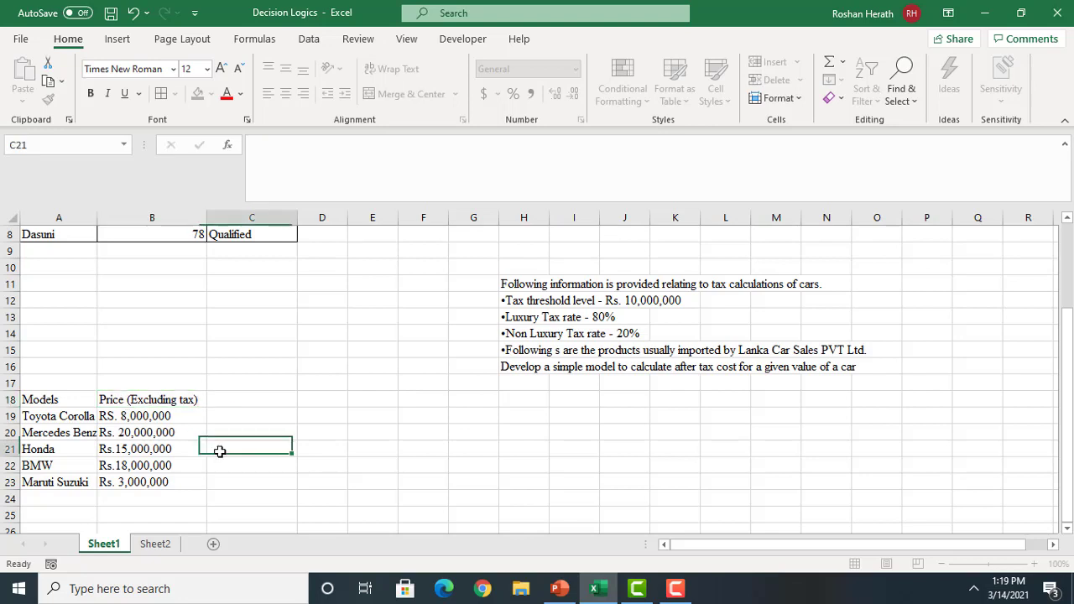
Enter the headers Tax in C18 and Price (Including tax) in D18, and widen column D to fit
{"action": "left_click", "coordinate": [230, 402]}
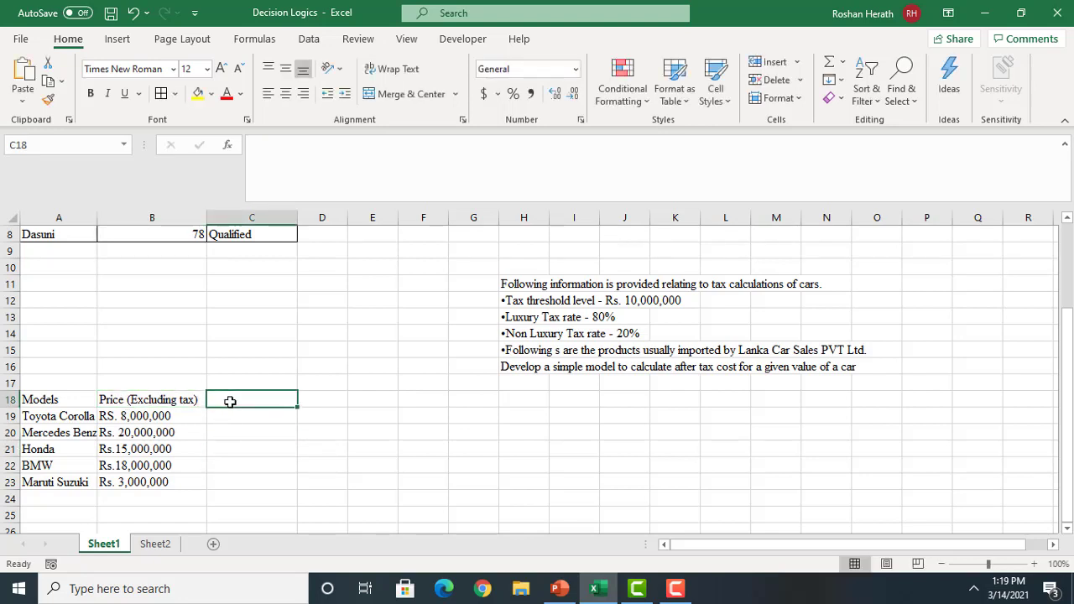
{"action": "type", "text": "Tax"}
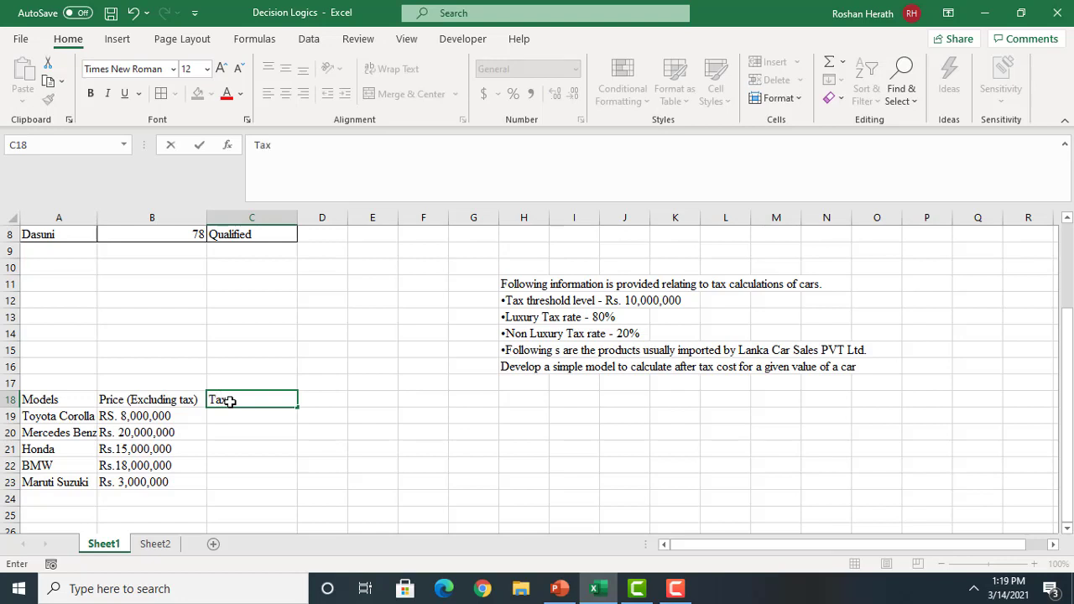
{"action": "left_click_drag", "start_coordinate": [231, 402], "coordinate": [210, 401]}
{"action": "left_click", "coordinate": [321, 404]}
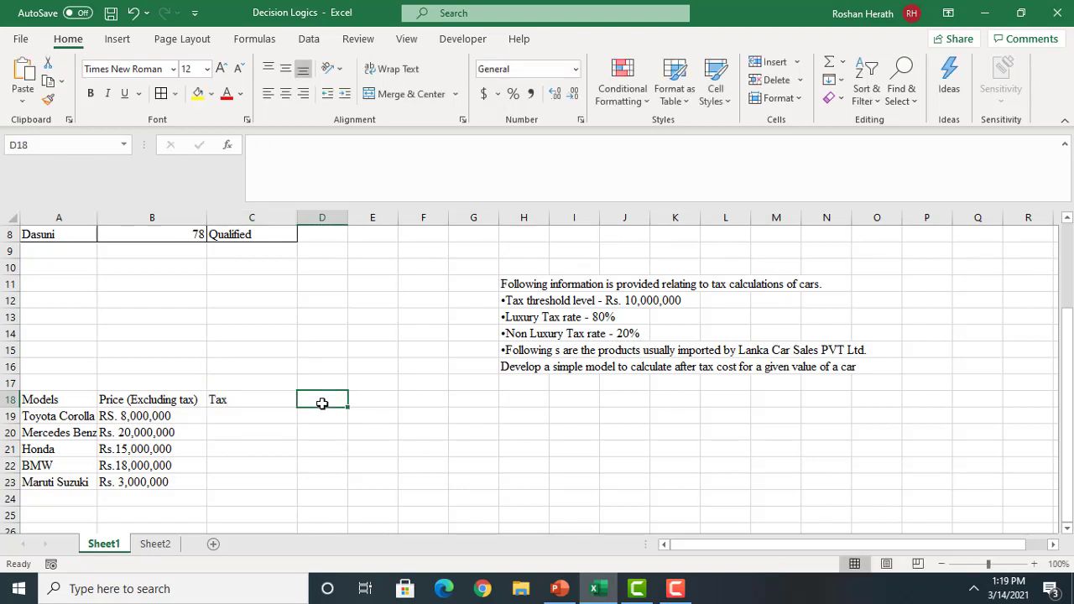
{"action": "type", "text": "Price ("}
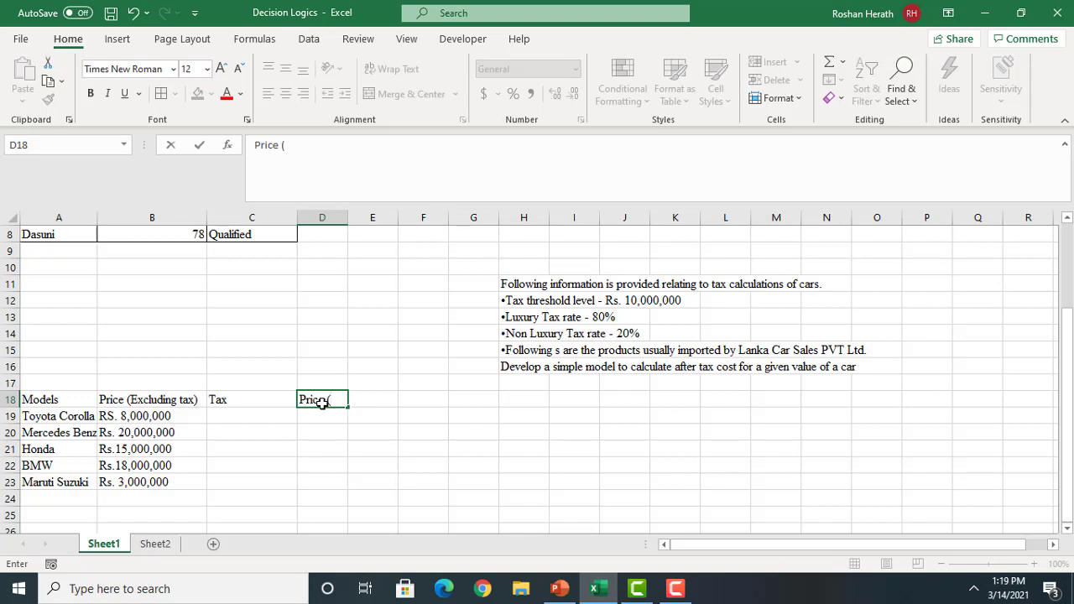
{"action": "type", "text": "Including"}
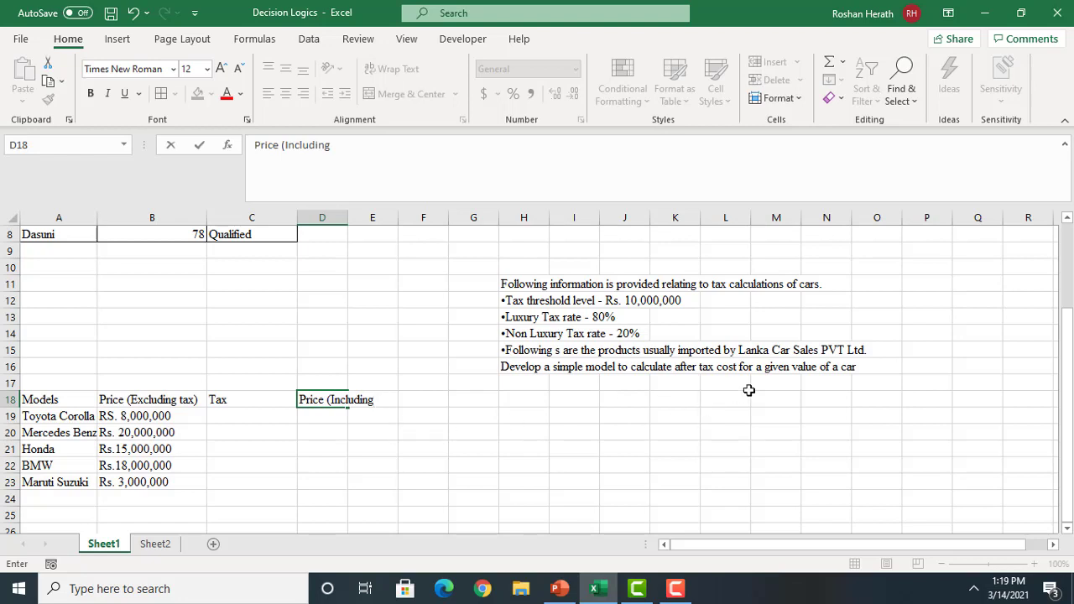
{"action": "type", "text": "tax)"}
{"action": "left_click", "coordinate": [290, 435]}
{"action": "left_click_drag", "start_coordinate": [350, 217], "coordinate": [432, 218]}
Apply All Borders to the car table A18:D23 and add a bold Output heading above it in A17
{"action": "left_click_drag", "start_coordinate": [41, 402], "coordinate": [355, 476]}
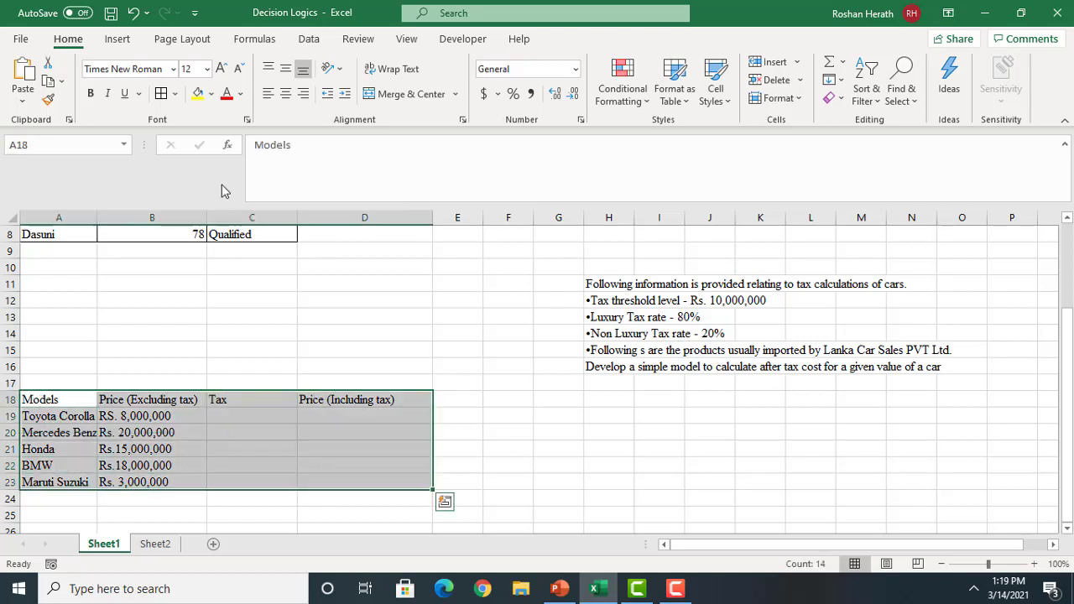
{"action": "left_click", "coordinate": [160, 93]}
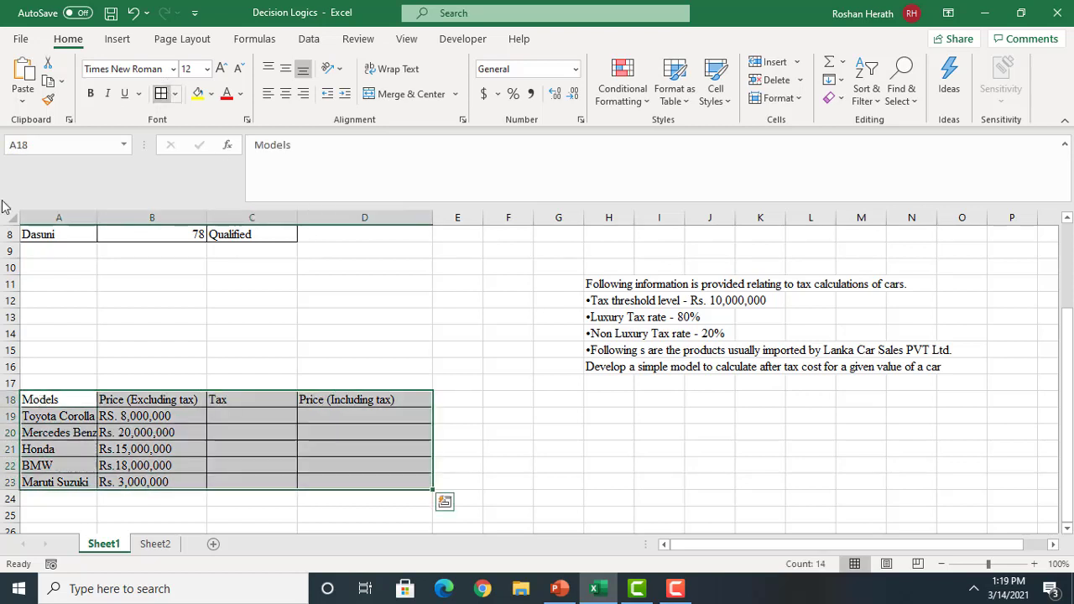
{"action": "left_click", "coordinate": [41, 379]}
{"action": "type", "text": "O"}
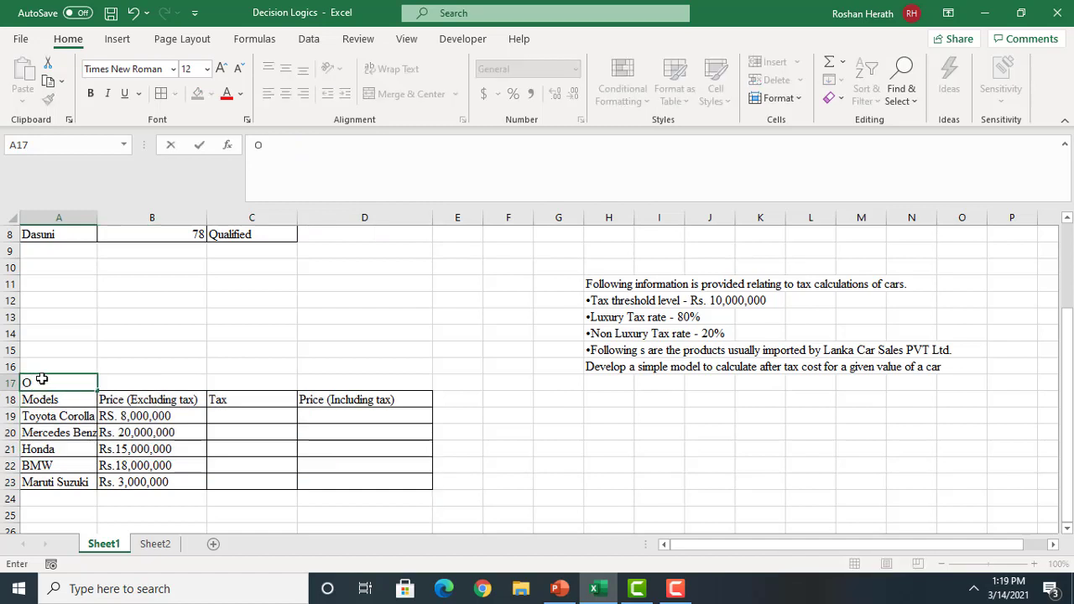
{"action": "type", "text": "utput"}
{"action": "left_click", "coordinate": [214, 351]}
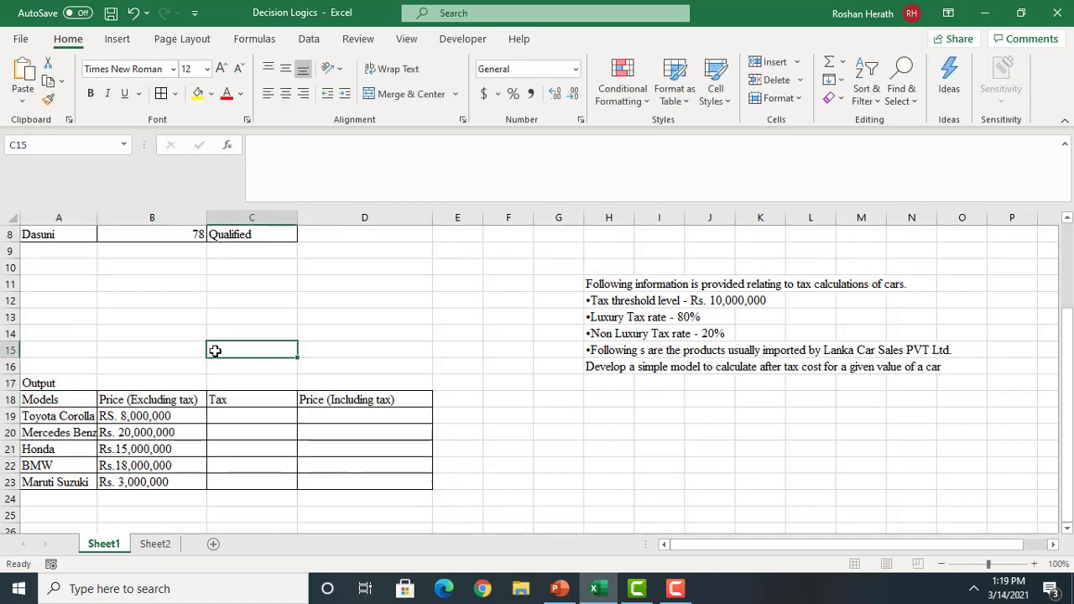
{"action": "left_click", "coordinate": [48, 389]}
{"action": "left_click", "coordinate": [89, 94]}
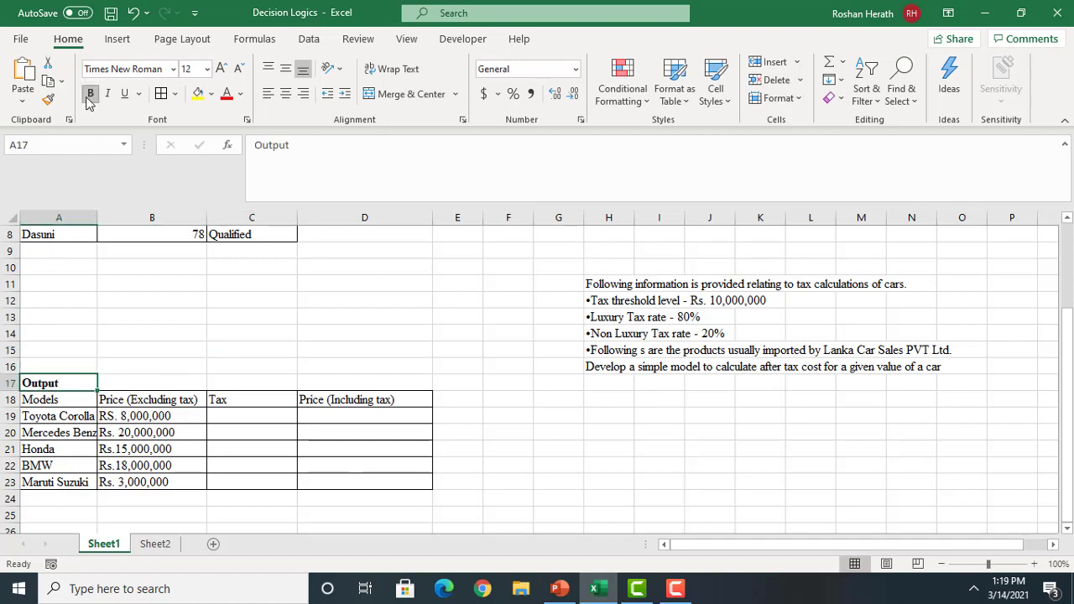
Enter the Inputs heading in A10 and the label Tax Threshold level in A11, and widen column A to fit
{"action": "left_click", "coordinate": [46, 275]}
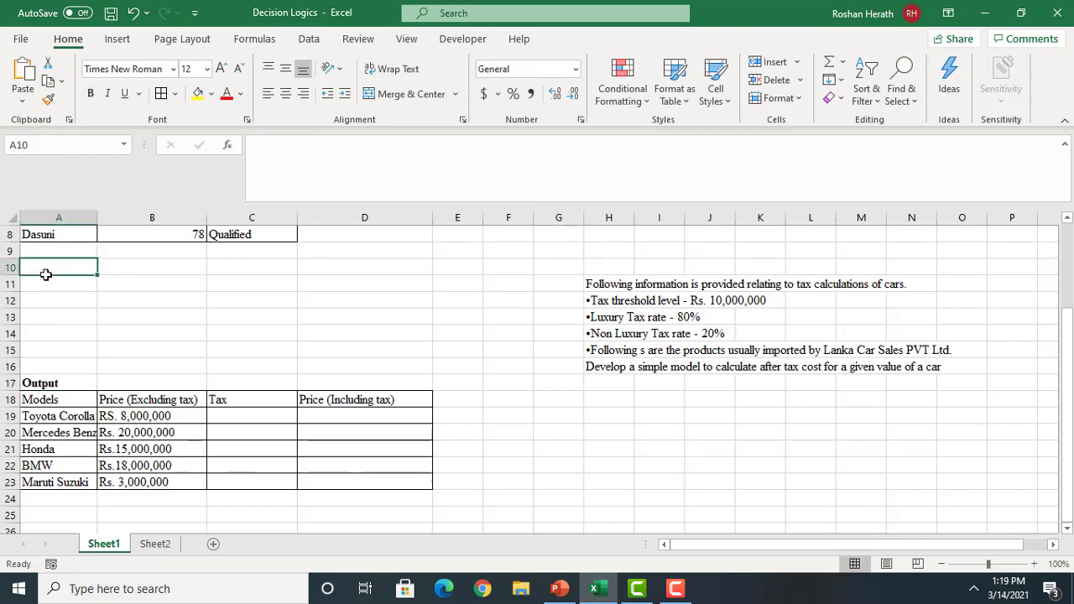
{"action": "type", "text": "Inputs"}
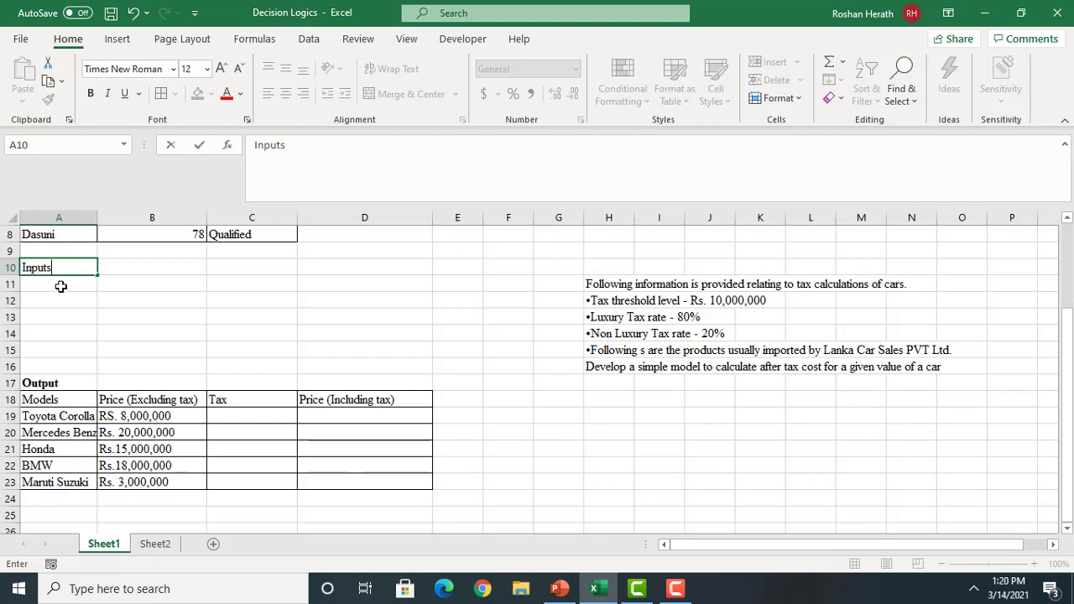
{"action": "left_click", "coordinate": [60, 286]}
{"action": "type", "text": "T"}
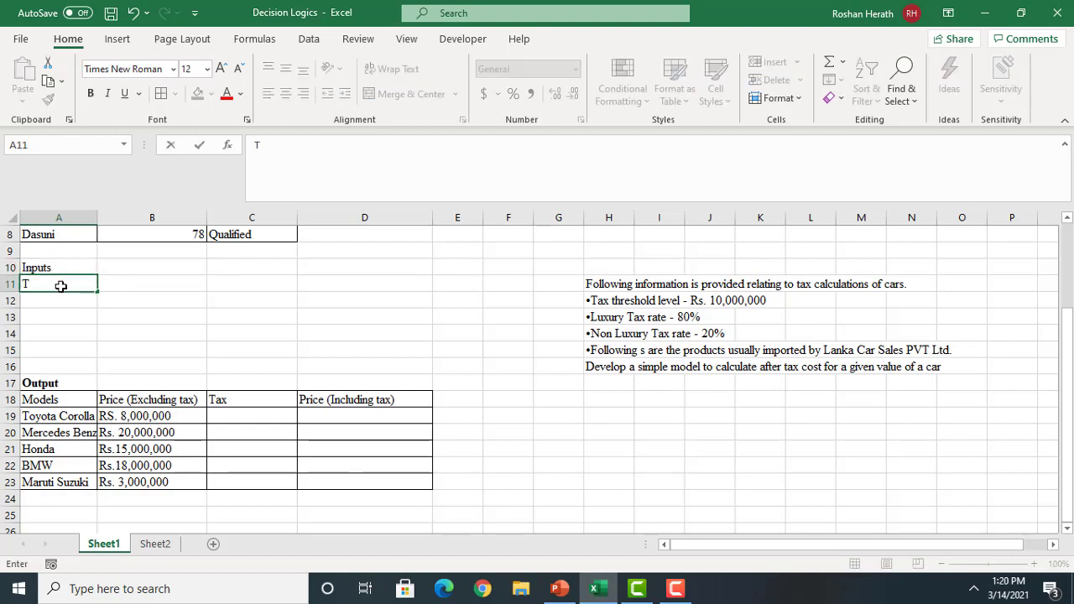
{"action": "type", "text": "ax Thresh"}
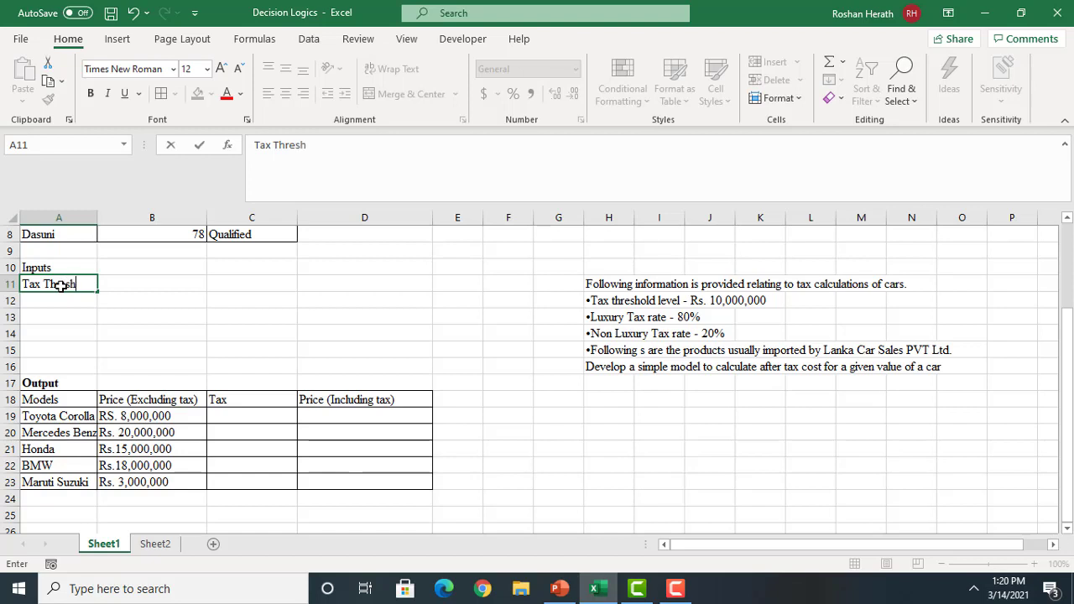
{"action": "type", "text": "old level"}
{"action": "left_click", "coordinate": [74, 327]}
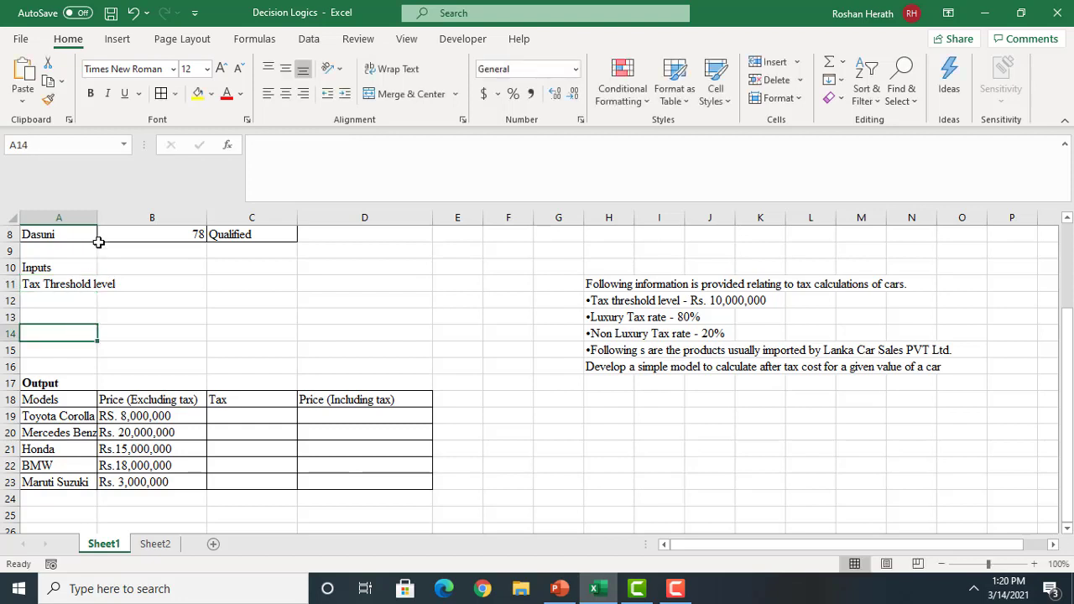
{"action": "left_click_drag", "start_coordinate": [97, 218], "coordinate": [133, 221]}
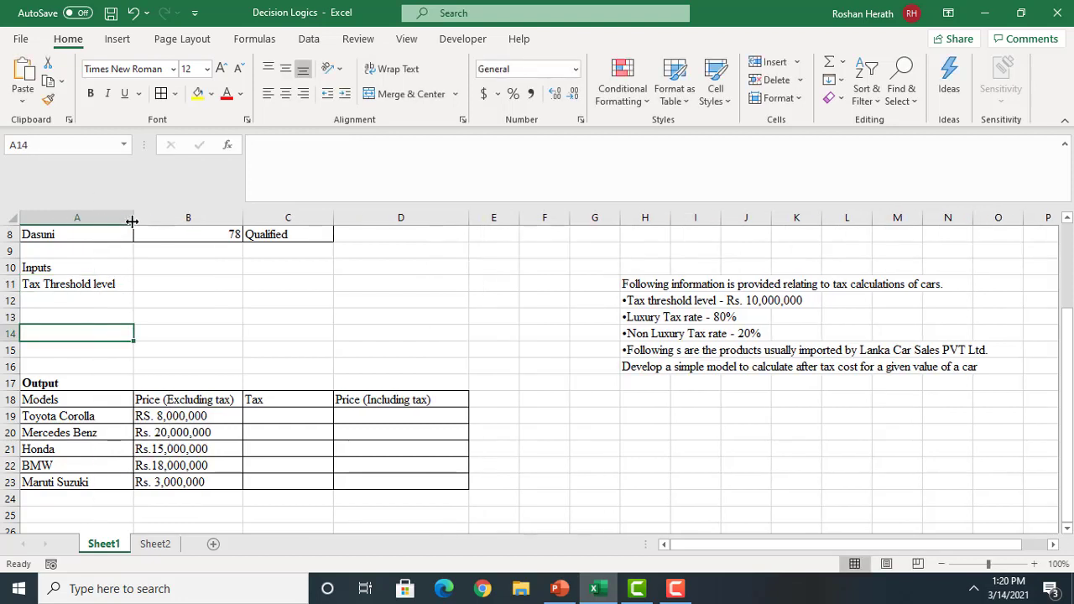
Enter 10000000 in B11 as the tax threshold level
{"action": "left_click", "coordinate": [164, 285]}
{"action": "type", "text": "10"}
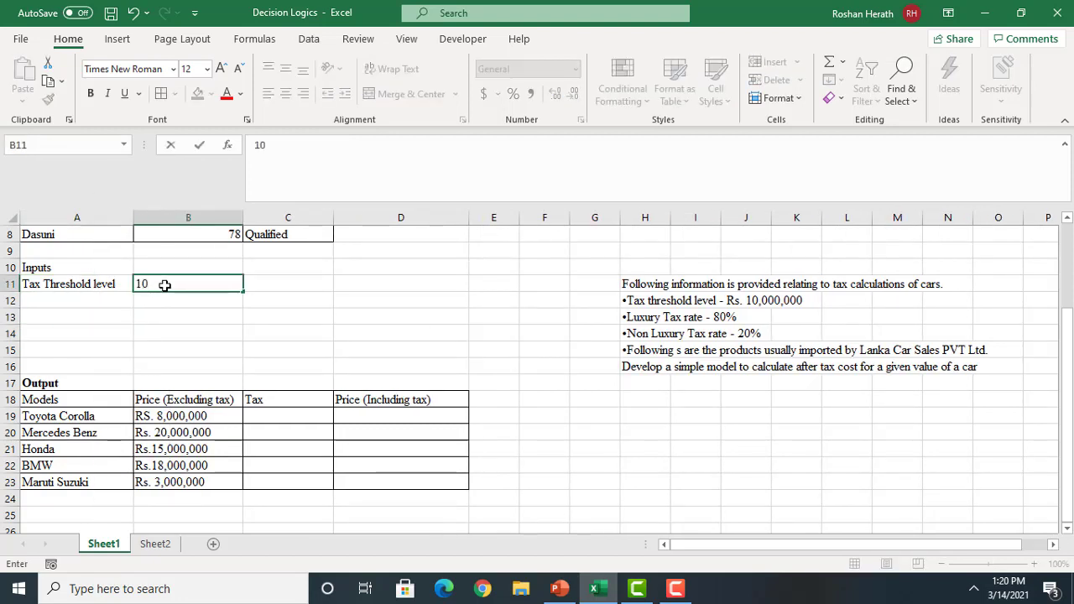
{"action": "type", "text": "000000"}
{"action": "key", "text": "Return"}
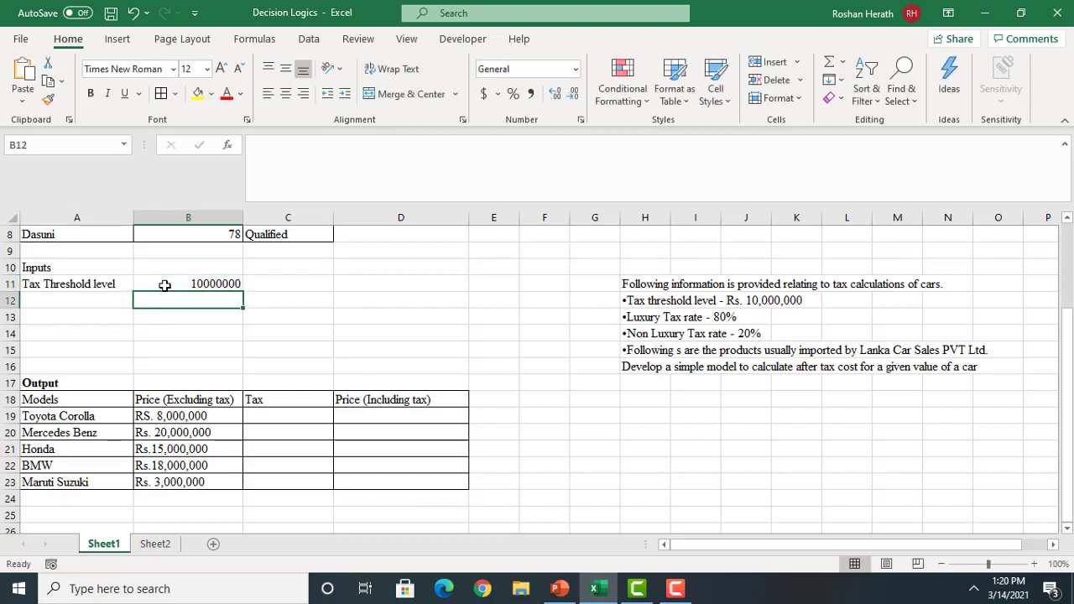
{"action": "left_click_drag", "start_coordinate": [143, 283], "coordinate": [160, 335]}
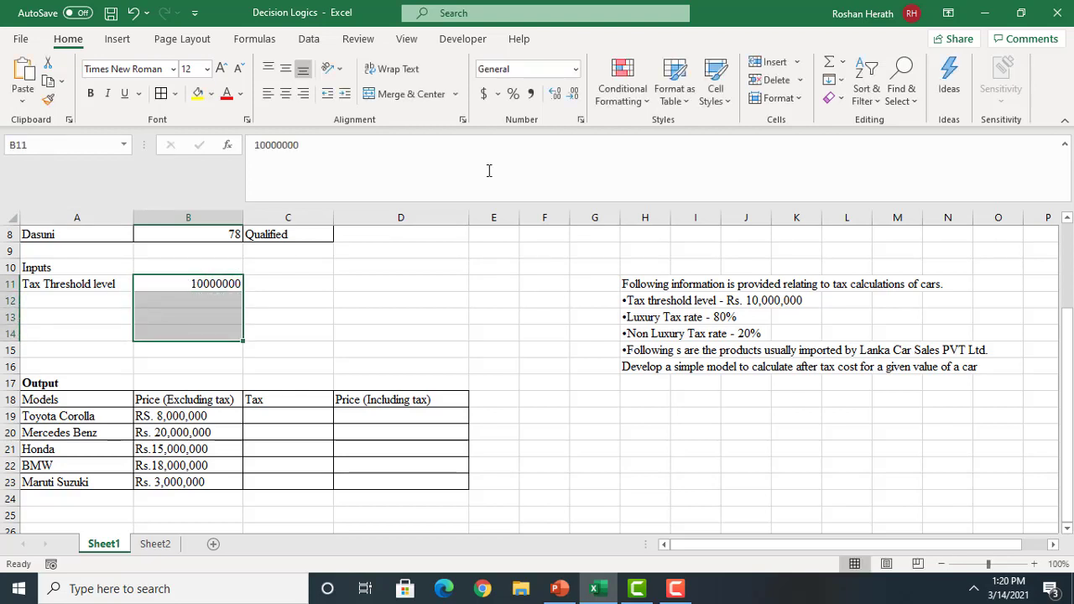
Enter the label Luxury tax rate in A12 below the threshold label
{"action": "left_click", "coordinate": [88, 303]}
{"action": "type", "text": "L"}
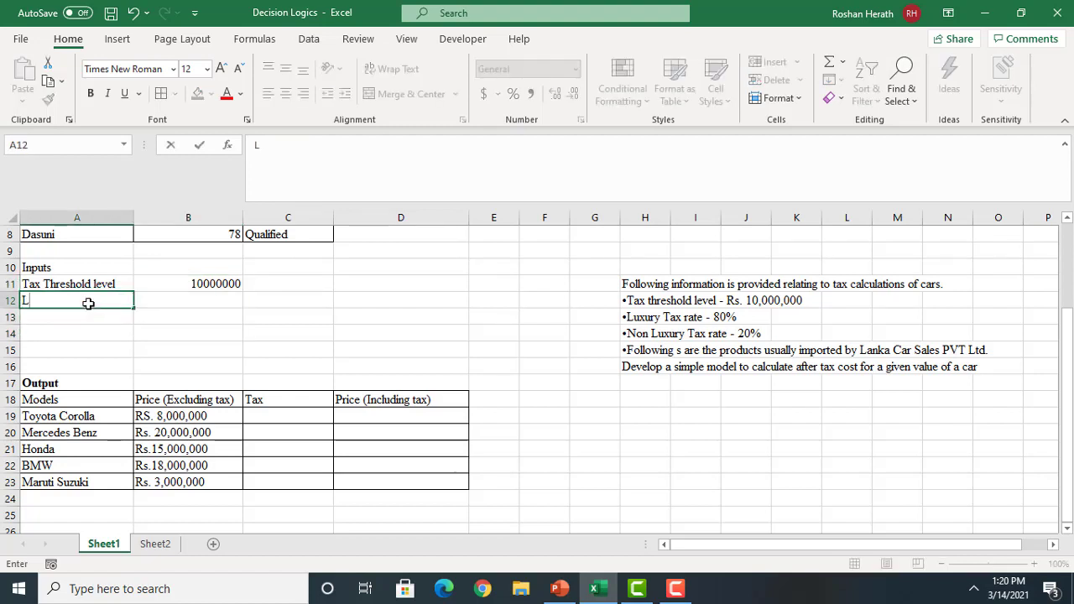
{"action": "type", "text": "uxury R"}
{"action": "key", "text": "BackSpace"}
{"action": "type", "text": "Tax"}
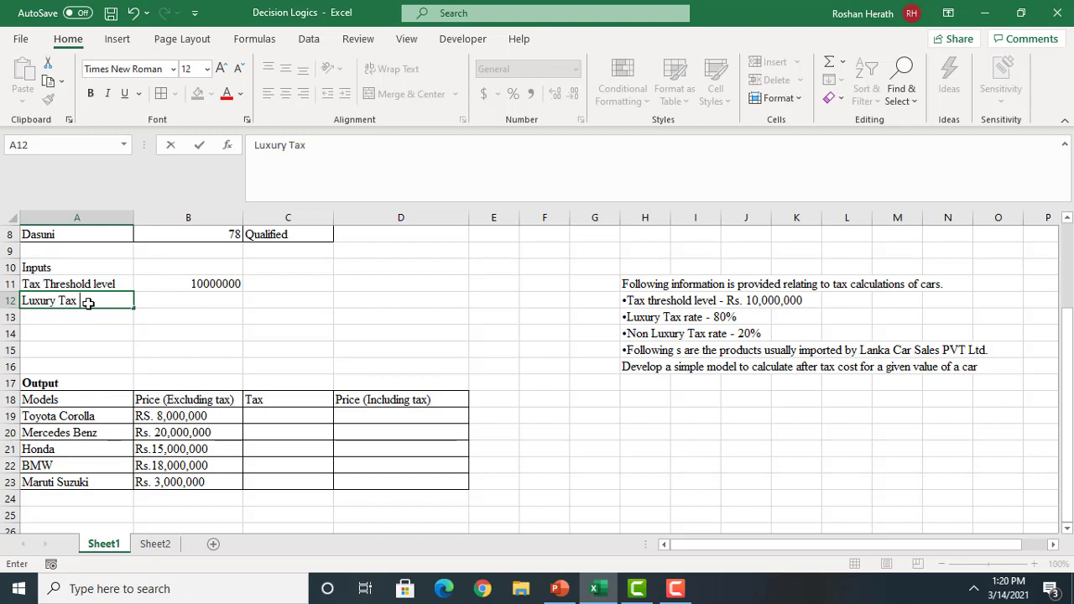
{"action": "type", "text": " ratye"}
{"action": "key", "text": "BackSpace"}
{"action": "key", "text": "BackSpace"}
{"action": "type", "text": "e"}
{"action": "left_click", "coordinate": [66, 300]}
{"action": "key", "text": "BackSpace"}
{"action": "type", "text": "t"}
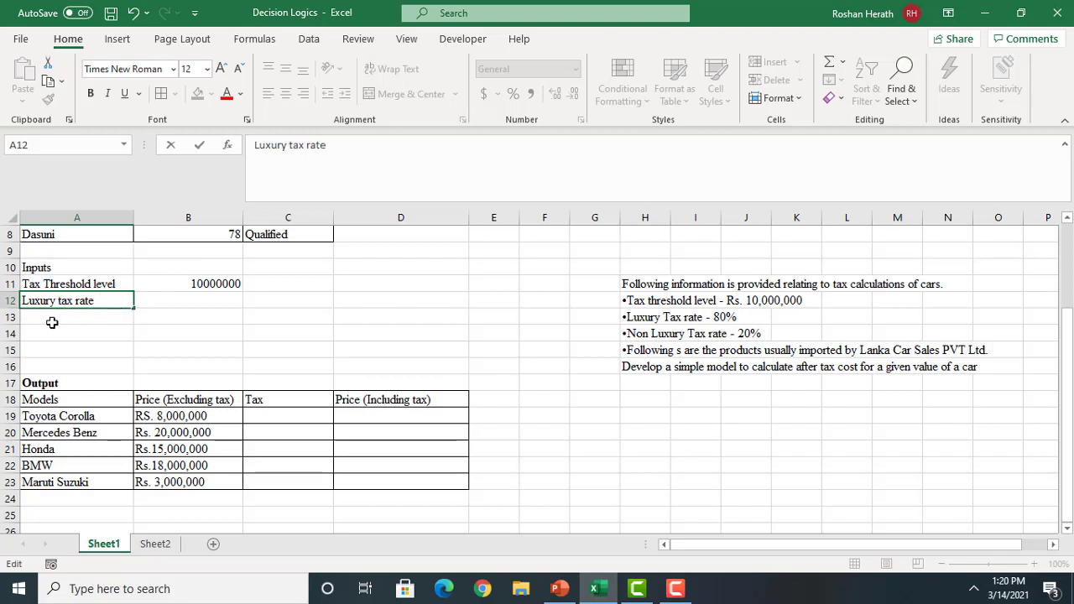
{"action": "key", "text": "Return"}
Enter the label Non-luxury tax rate in A13
{"action": "type", "text": "N"}
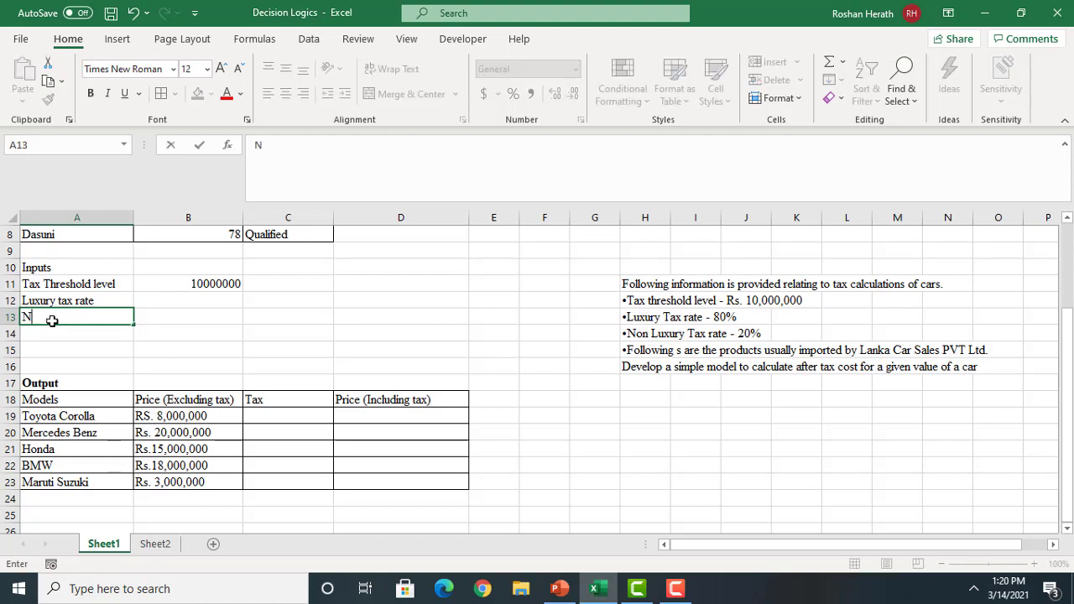
{"action": "type", "text": "on0"}
{"action": "type", "text": "luxu"}
{"action": "type", "text": "ry "}
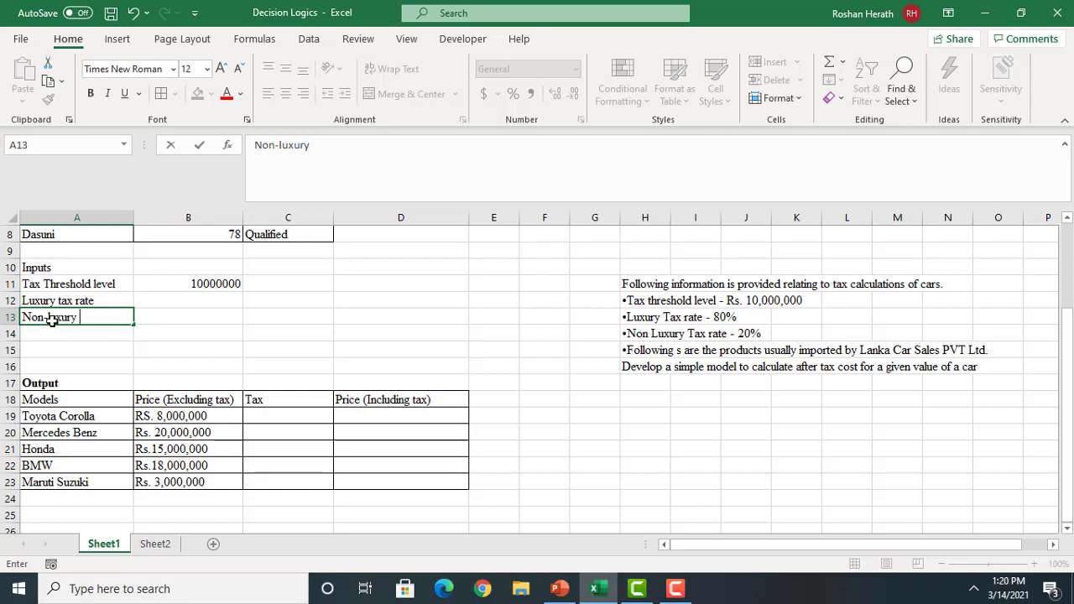
{"action": "type", "text": "tax rate"}
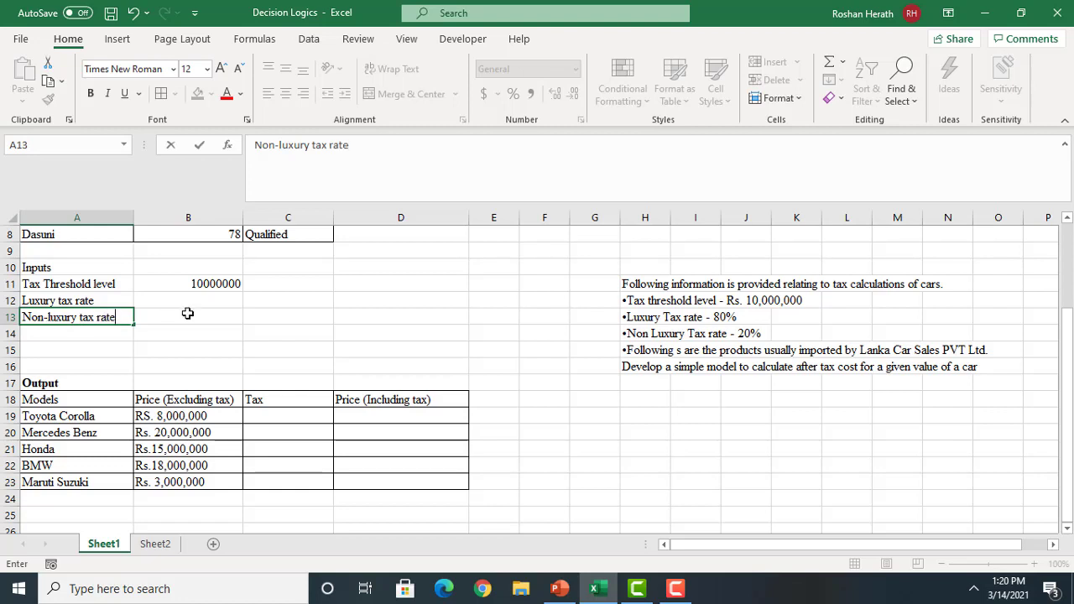
Enter the luxury tax rate of 80% in B12 and the non-luxury tax rate of 20% in B13
{"action": "left_click", "coordinate": [195, 303]}
{"action": "type", "text": "80"}
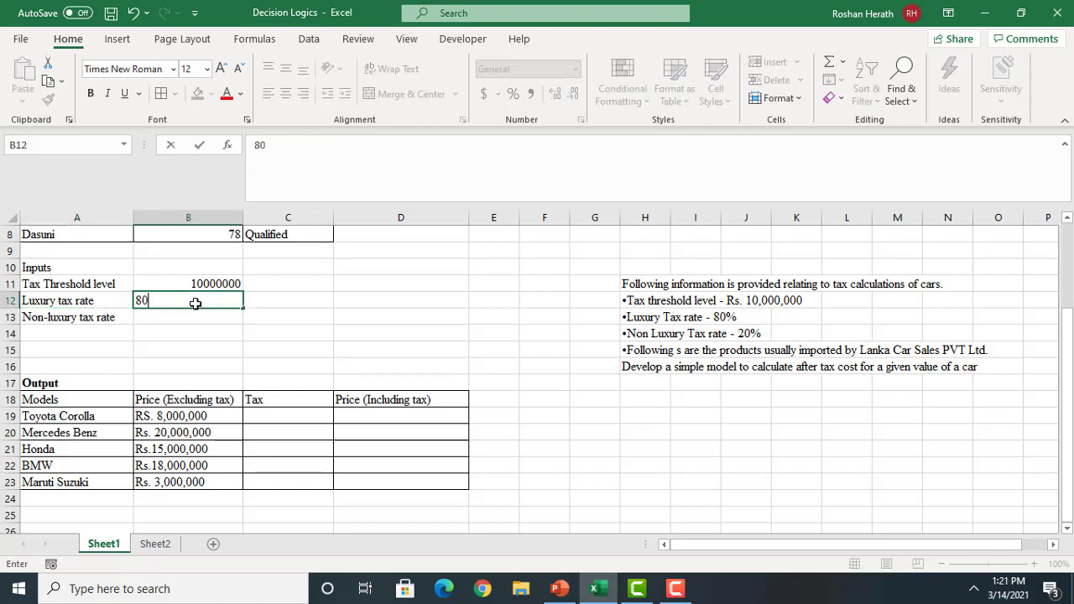
{"action": "type", "text": "%"}
{"action": "left_click", "coordinate": [210, 318]}
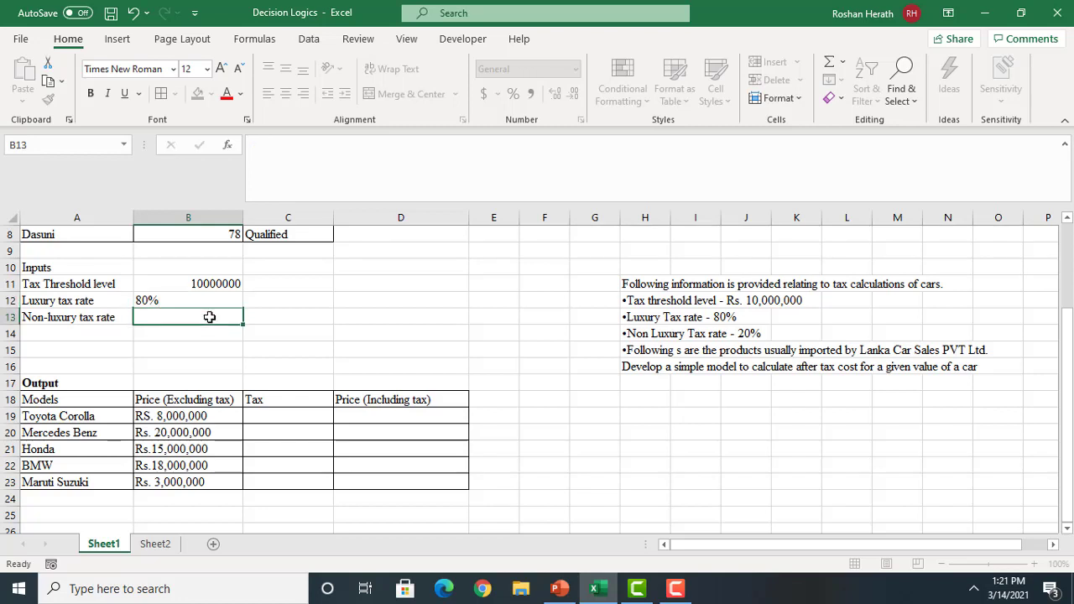
{"action": "type", "text": "20"}
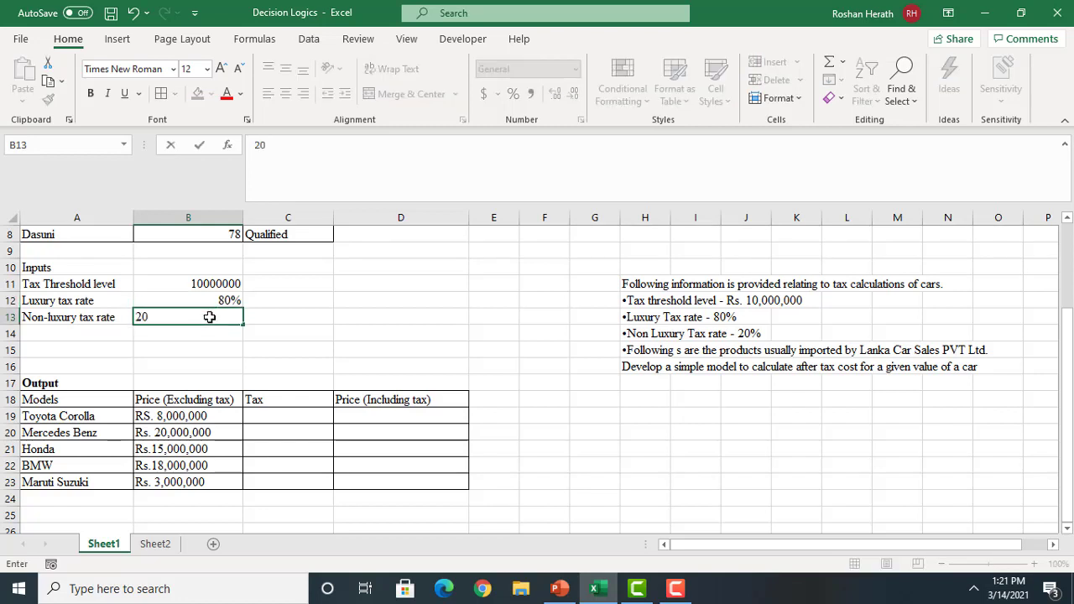
{"action": "type", "text": "%"}
{"action": "left_click", "coordinate": [314, 344]}
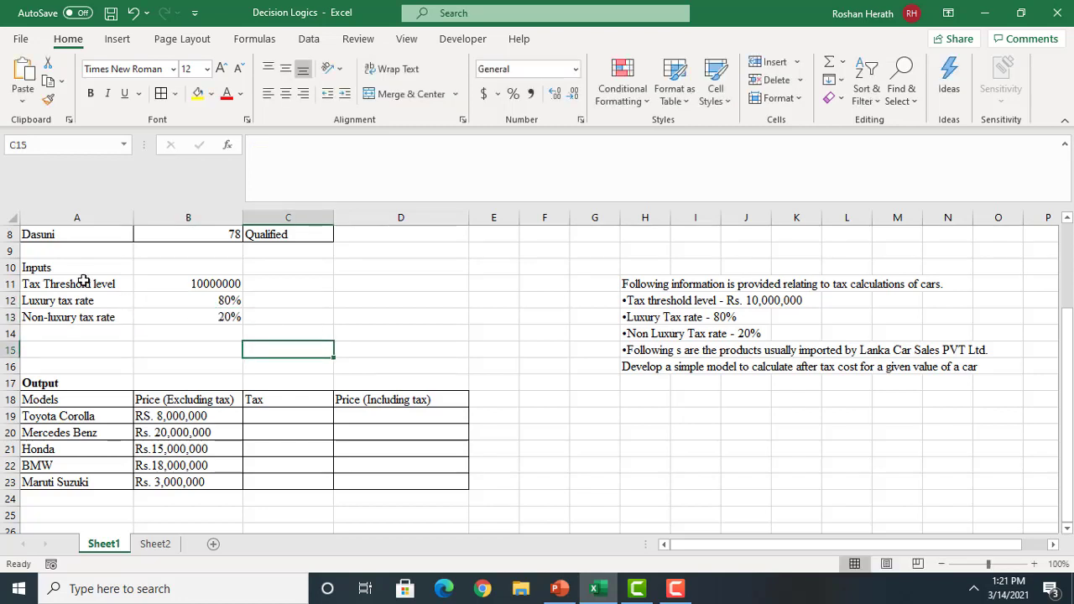
Apply All Borders to the inputs table A11:B13 and format the threshold in B11 with thousands separators and no decimals
{"action": "left_click_drag", "start_coordinate": [84, 284], "coordinate": [210, 317]}
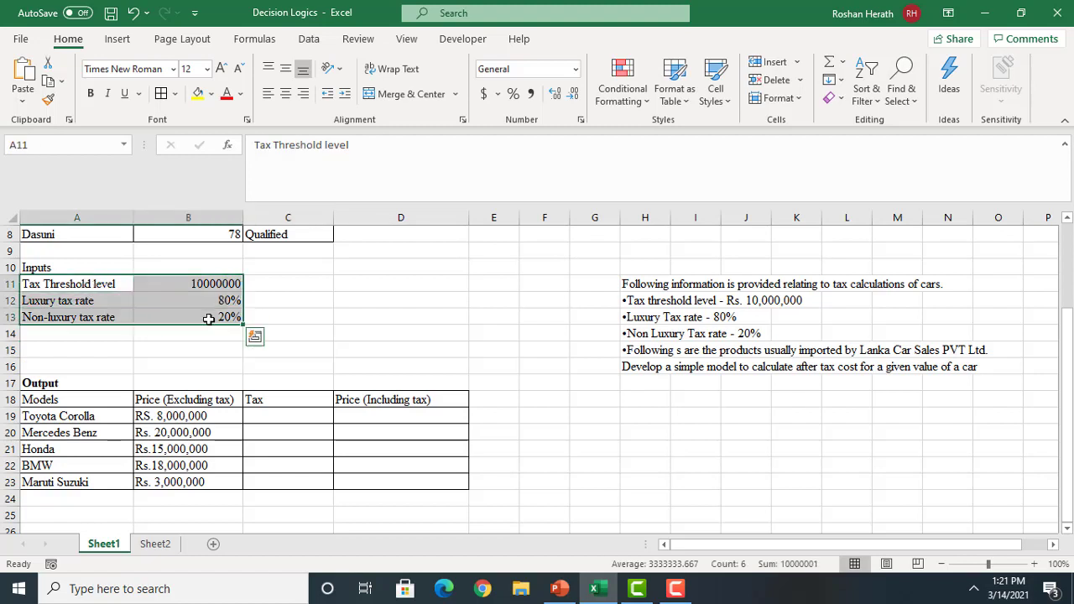
{"action": "left_click", "coordinate": [160, 94]}
{"action": "left_click", "coordinate": [213, 283]}
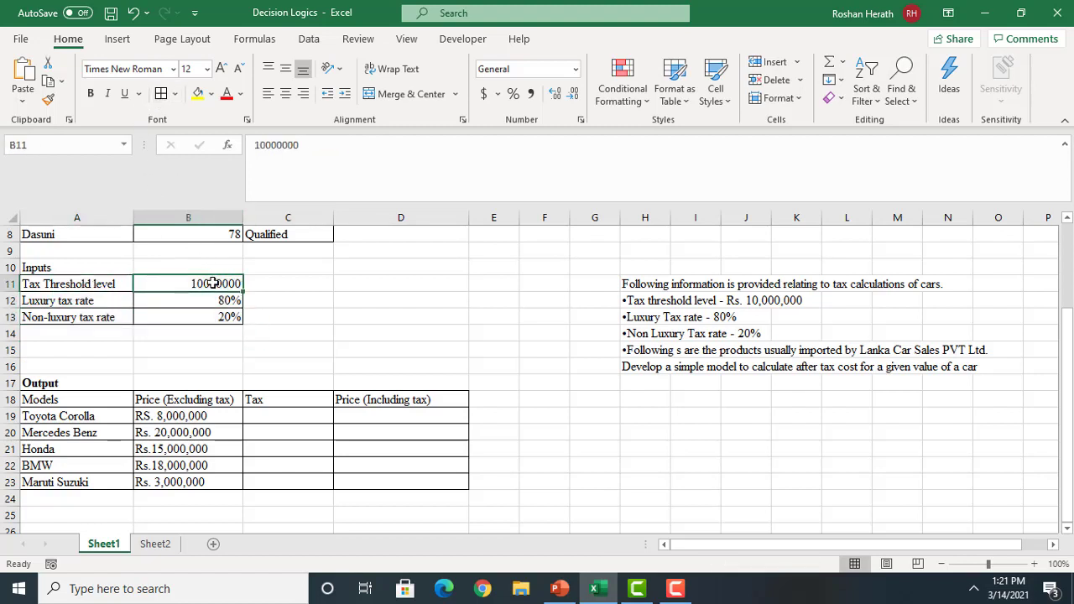
{"action": "left_click", "coordinate": [531, 94]}
{"action": "left_click", "coordinate": [575, 94]}
{"action": "left_click", "coordinate": [575, 94]}
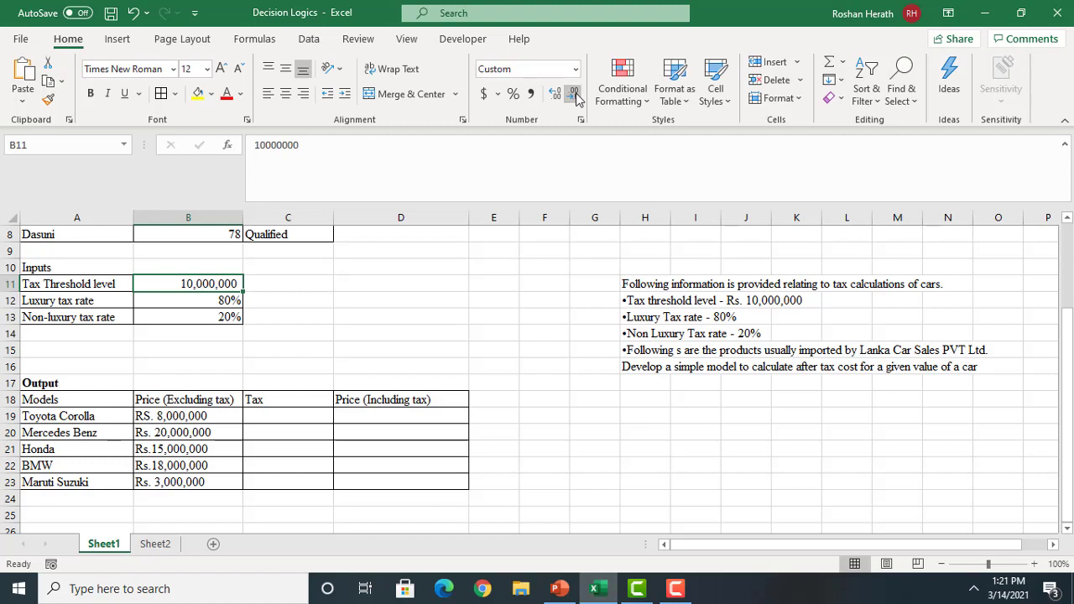
Remove the RS. prefix from the Toyota Corolla price in B19, leaving the number 8,000,000
{"action": "left_click", "coordinate": [166, 426]}
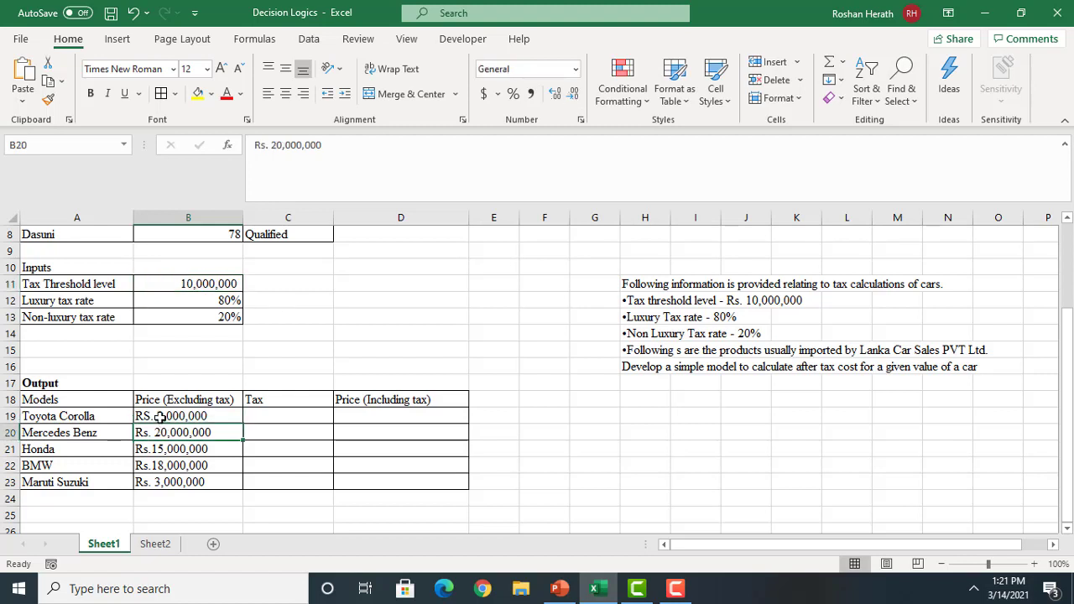
{"action": "left_click", "coordinate": [159, 417]}
{"action": "left_click", "coordinate": [271, 148]}
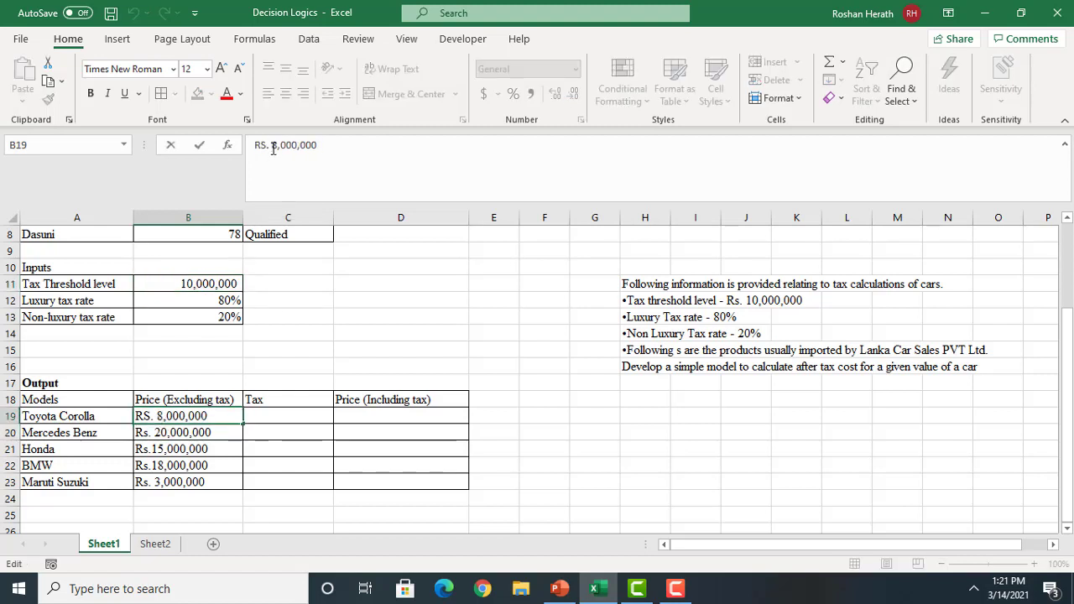
{"action": "key", "text": "BackSpace"}
{"action": "key", "text": "BackSpace"}
{"action": "key", "text": "BackSpace"}
{"action": "key", "text": "BackSpace"}
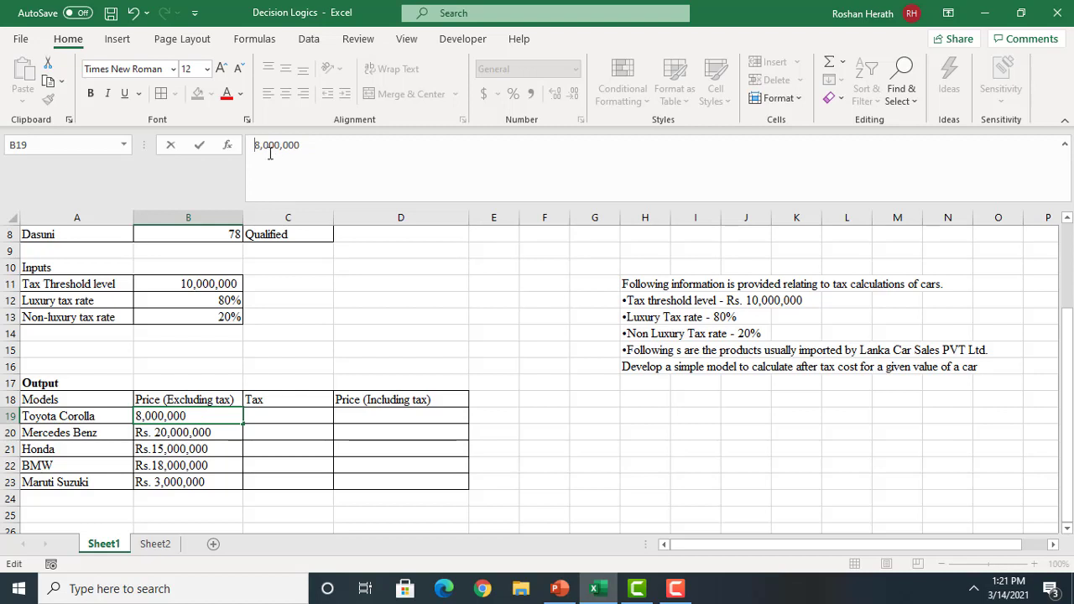
{"action": "left_click", "coordinate": [156, 429]}
Strip the Rs. prefix from the Mercedes Benz price in B20 and the Honda price in B21, keeping 20,000,000 and 15,000,000
{"action": "double_click", "coordinate": [157, 430]}
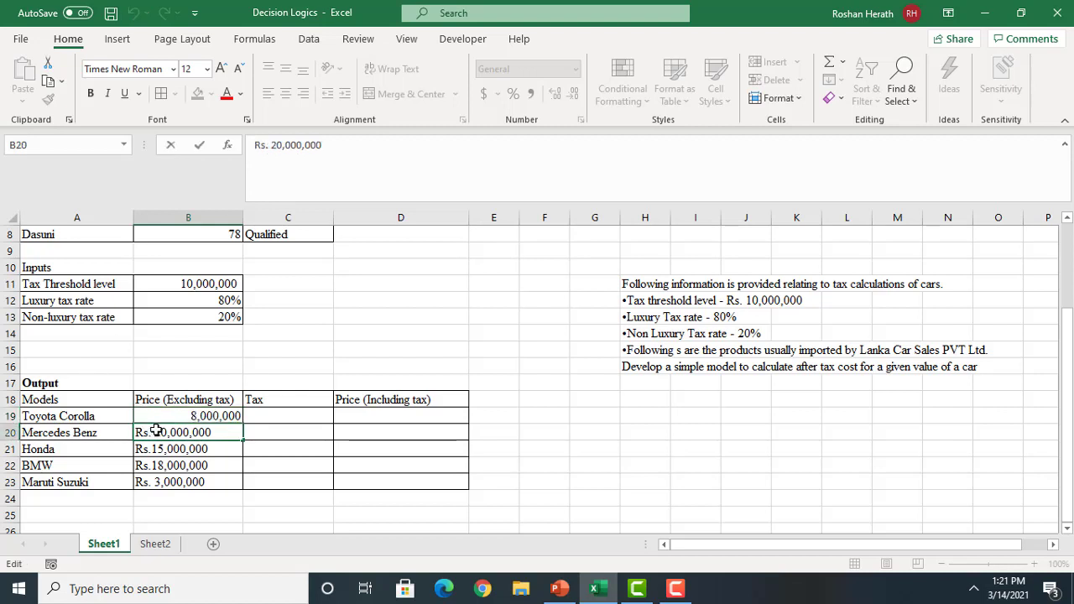
{"action": "key", "text": "BackSpace"}
{"action": "key", "text": "BackSpace"}
{"action": "key", "text": "BackSpace"}
{"action": "key", "text": "BackSpace"}
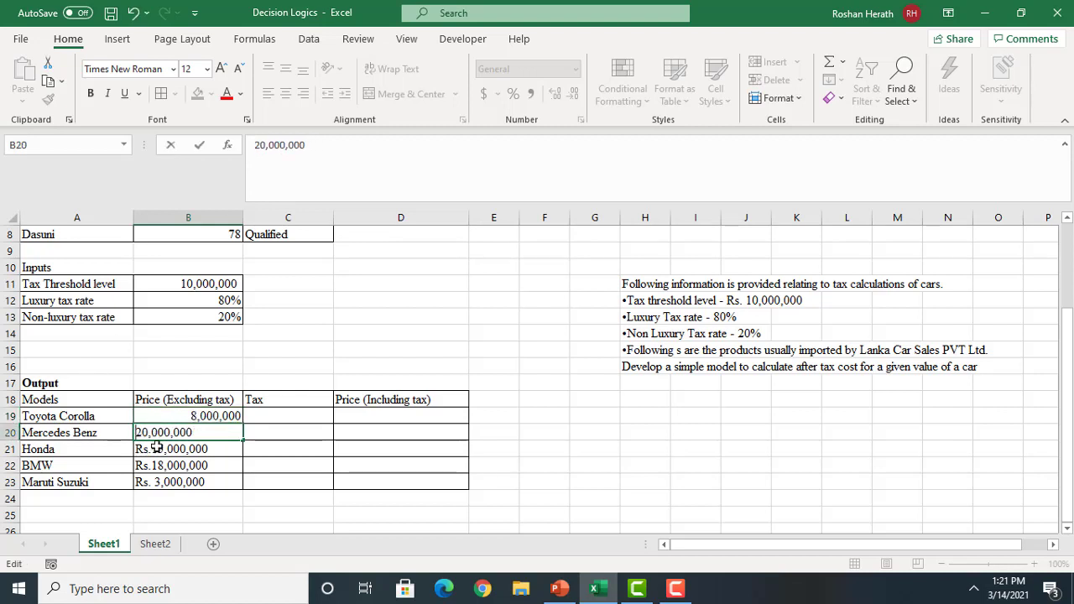
{"action": "double_click", "coordinate": [156, 447]}
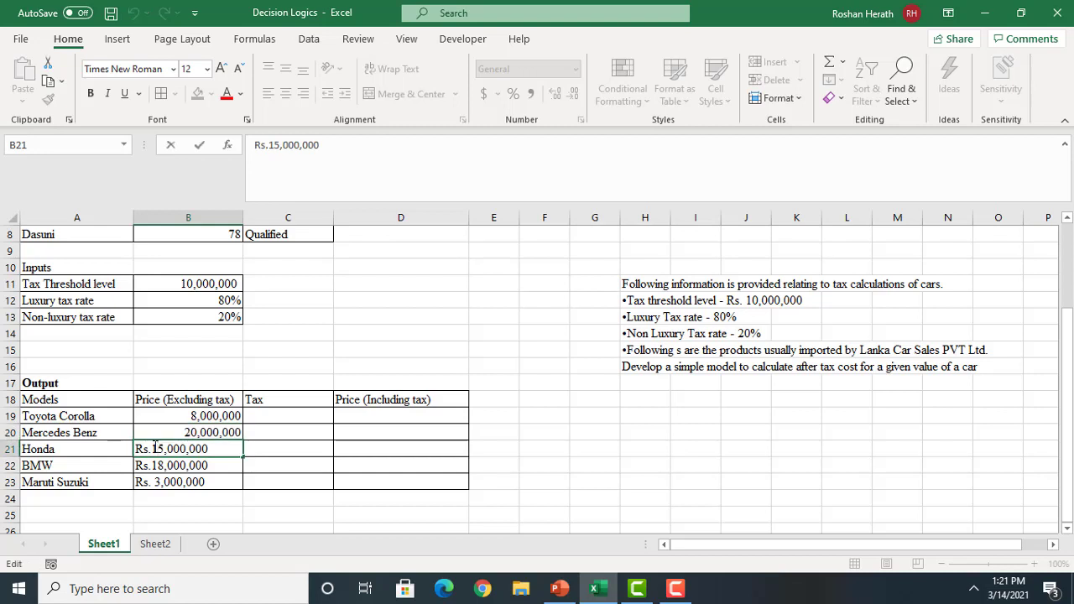
{"action": "key", "text": "BackSpace"}
{"action": "key", "text": "BackSpace"}
{"action": "key", "text": "BackSpace"}
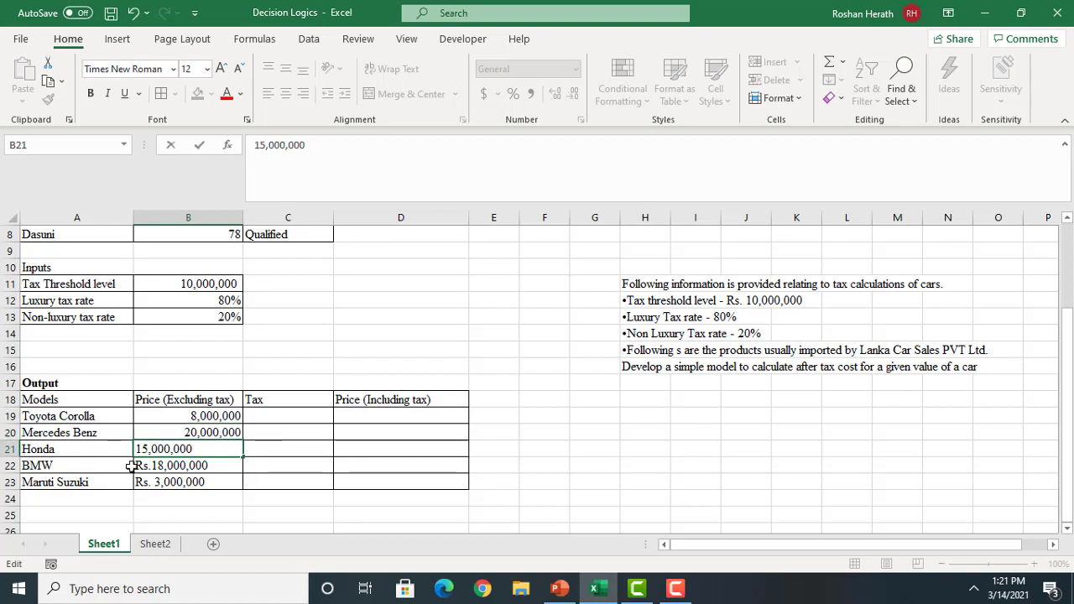
Strip the Rs. prefix from the BMW price in B22 and the Maruti Suzuki price in B23, keeping 18,000,000 and 3,000,000
{"action": "double_click", "coordinate": [152, 462]}
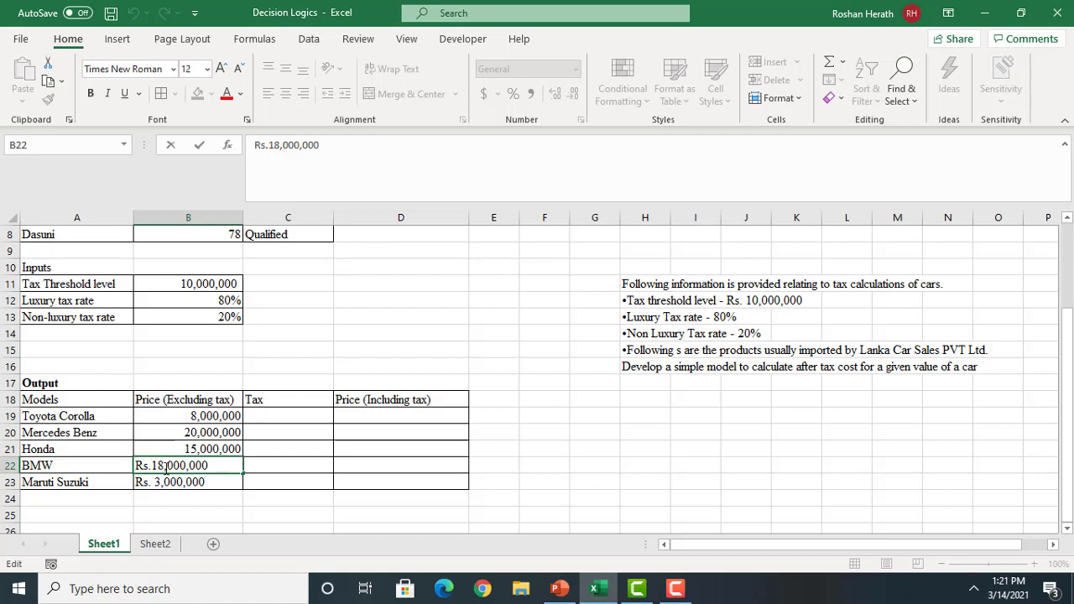
{"action": "key", "text": "BackSpace"}
{"action": "key", "text": "BackSpace"}
{"action": "key", "text": "BackSpace"}
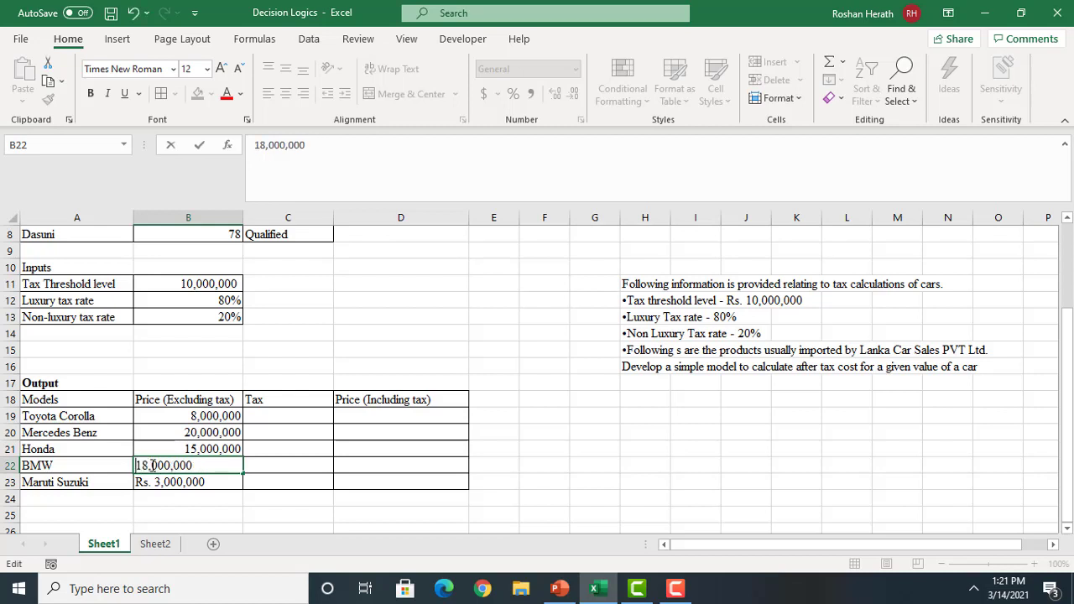
{"action": "double_click", "coordinate": [156, 483]}
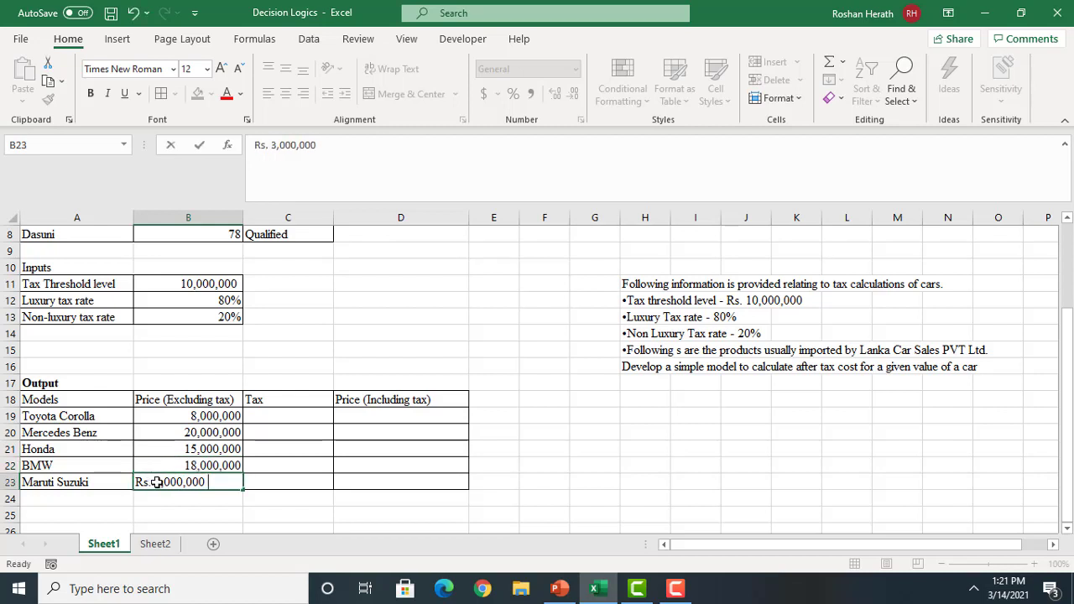
{"action": "key", "text": "BackSpace"}
{"action": "key", "text": "BackSpace"}
{"action": "key", "text": "BackSpace"}
{"action": "key", "text": "BackSpace"}
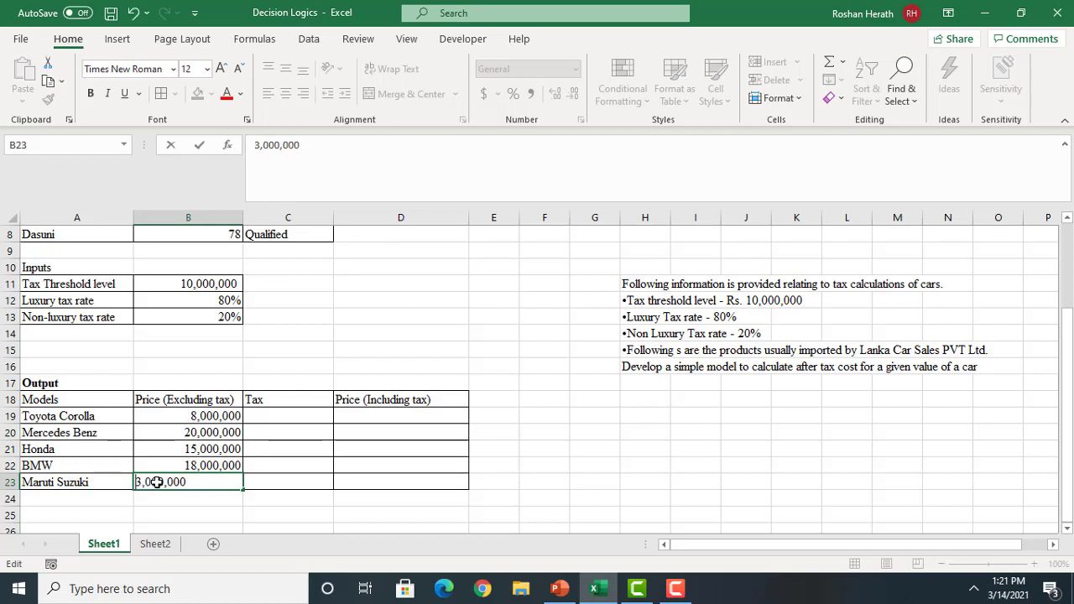
{"action": "left_click", "coordinate": [248, 461]}
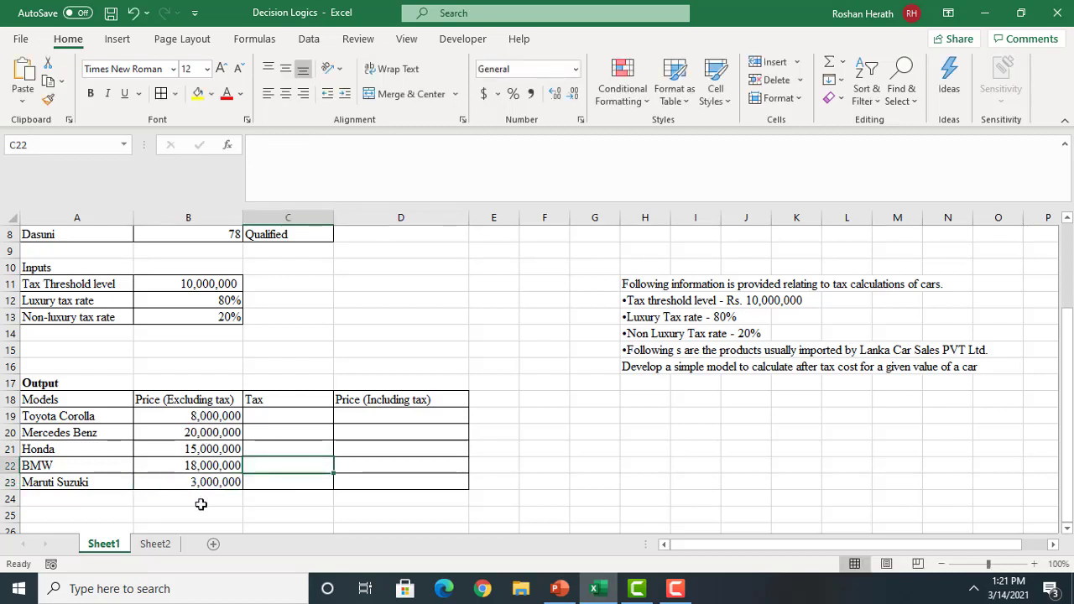
Shade the empty Tax cells C19:C23 with a light blue theme fill colour
{"action": "left_click", "coordinate": [289, 419]}
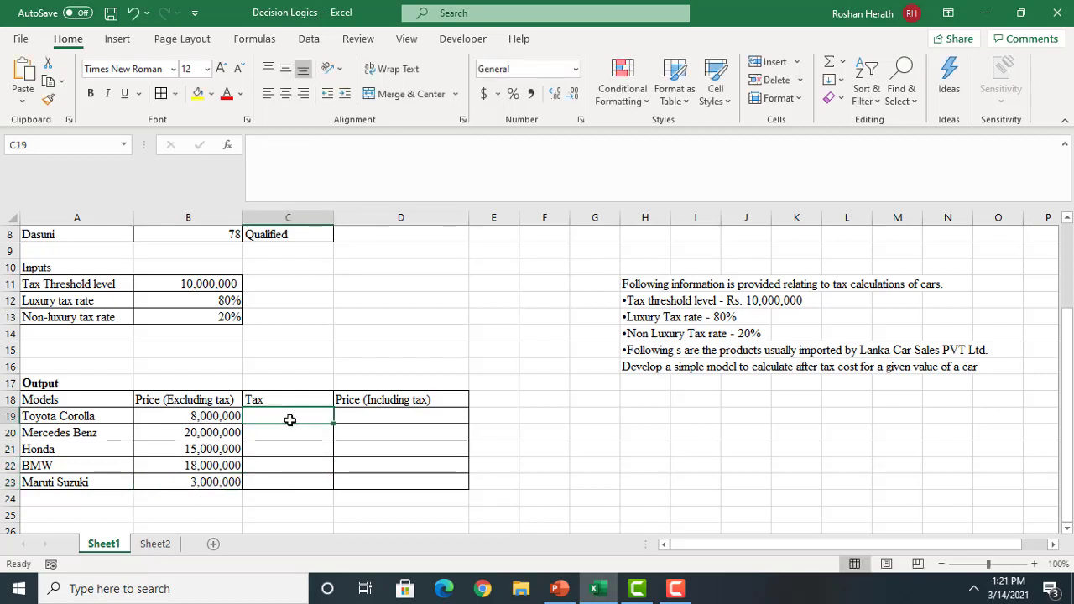
{"action": "left_click_drag", "start_coordinate": [289, 420], "coordinate": [283, 481]}
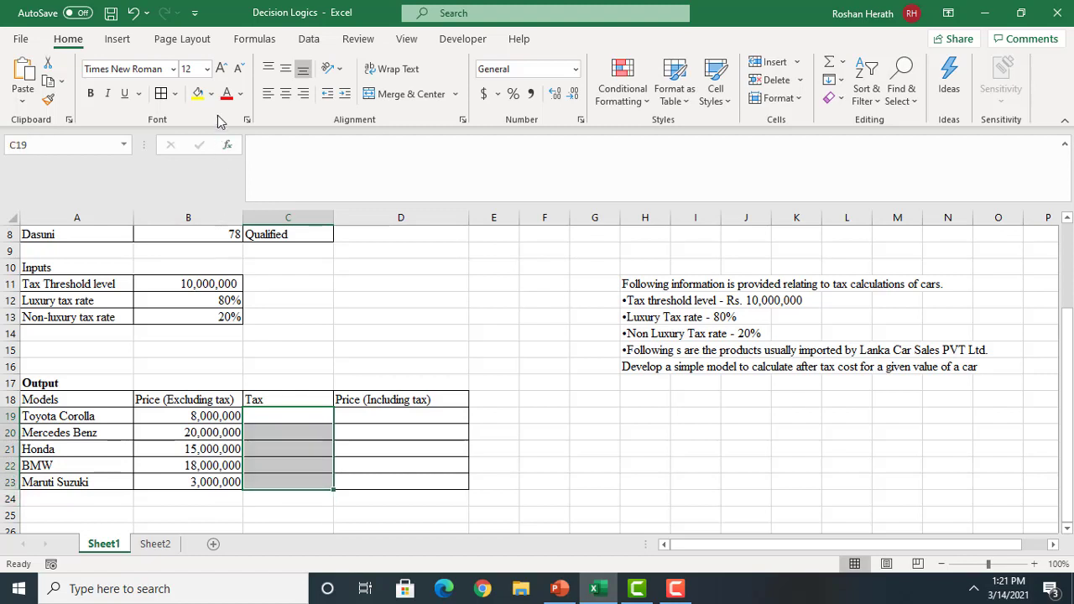
{"action": "left_click", "coordinate": [240, 94]}
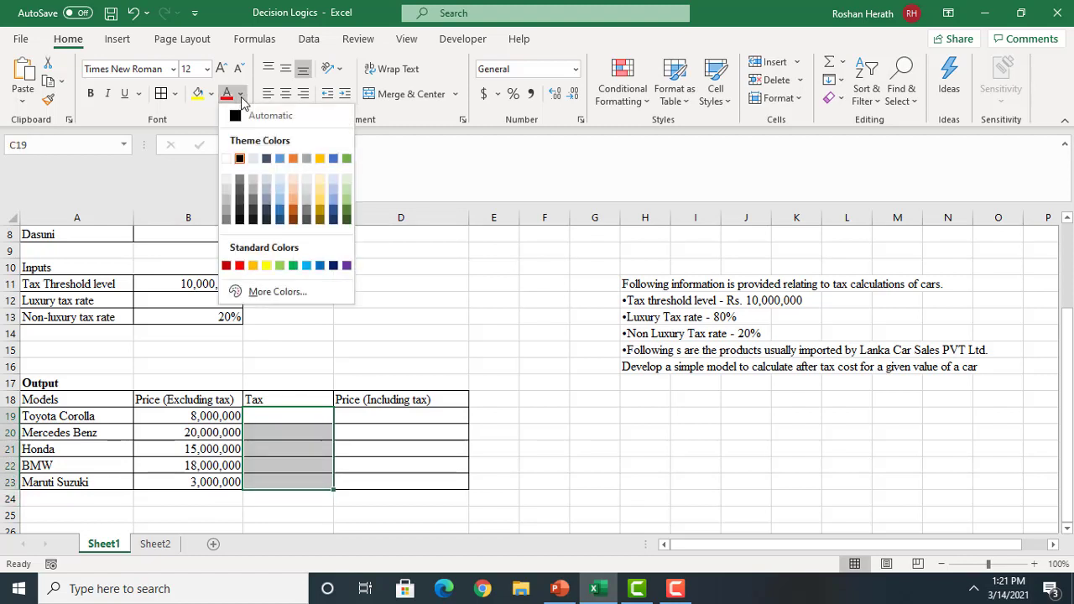
{"action": "left_click", "coordinate": [279, 202]}
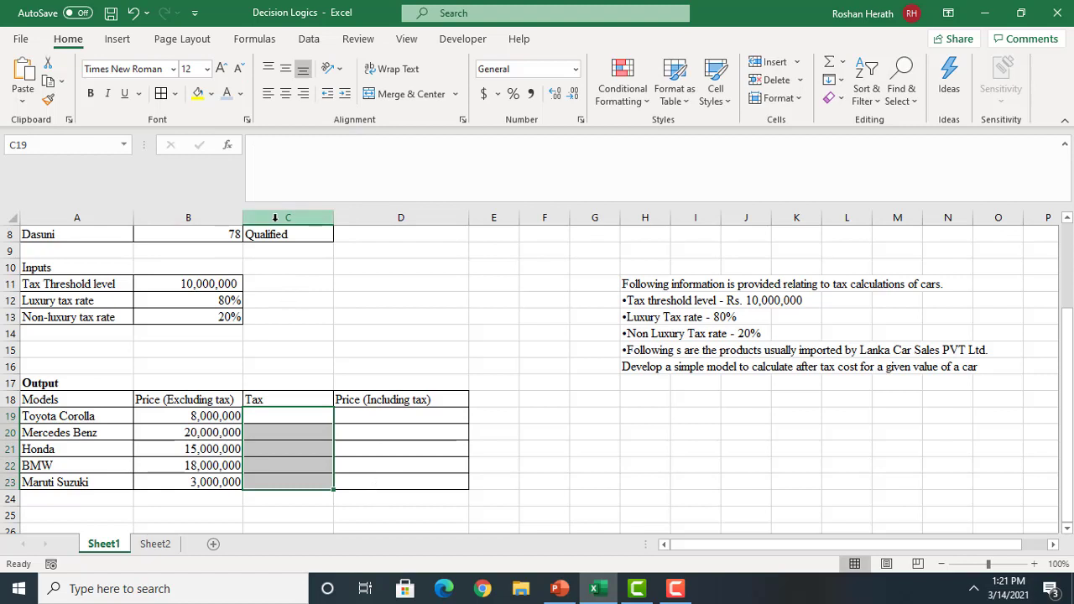
{"action": "left_click", "coordinate": [133, 13]}
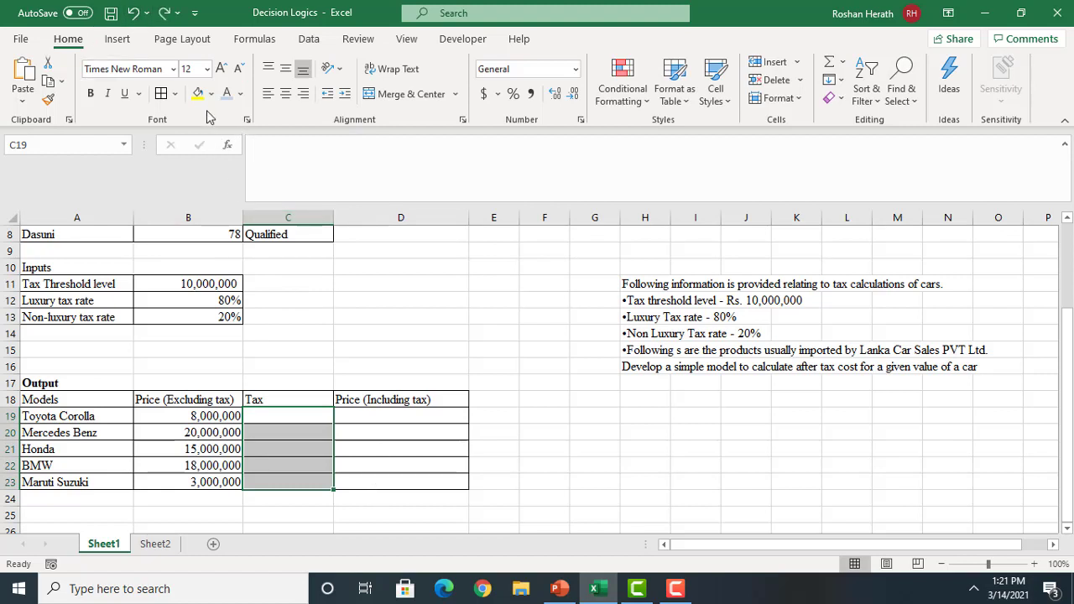
{"action": "left_click", "coordinate": [211, 94]}
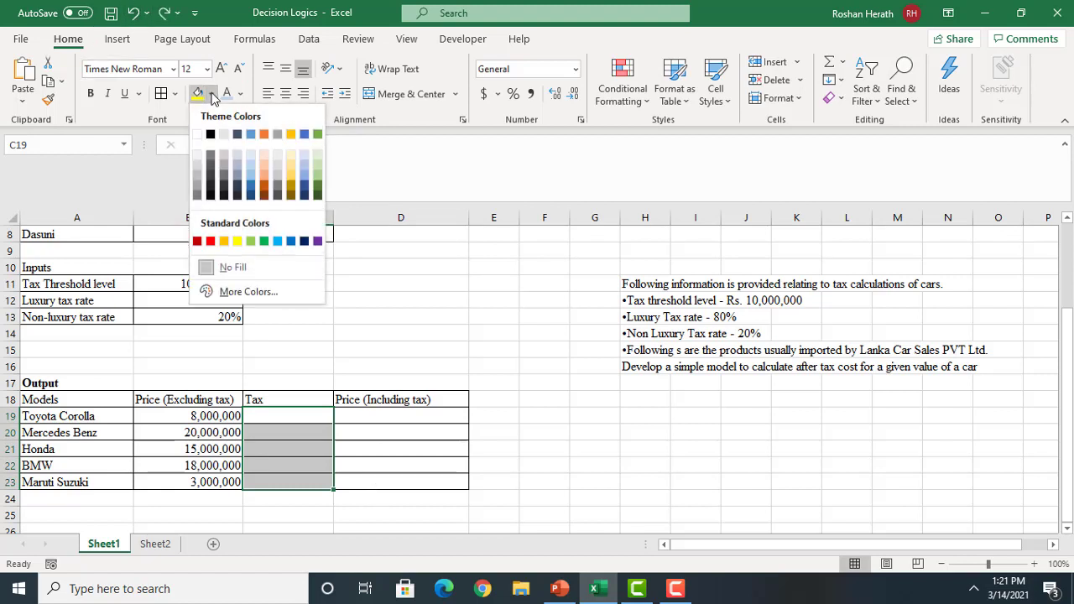
{"action": "left_click", "coordinate": [255, 178]}
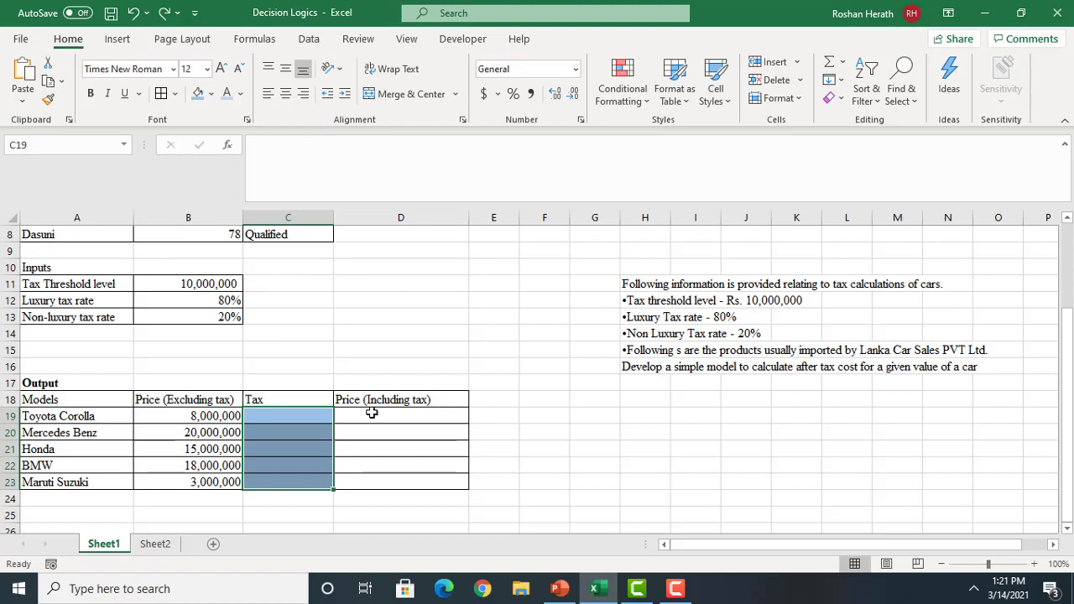
Shade the empty Price (Including tax) cells D19:D23 with a light orange theme fill colour
{"action": "left_click_drag", "start_coordinate": [372, 414], "coordinate": [381, 485]}
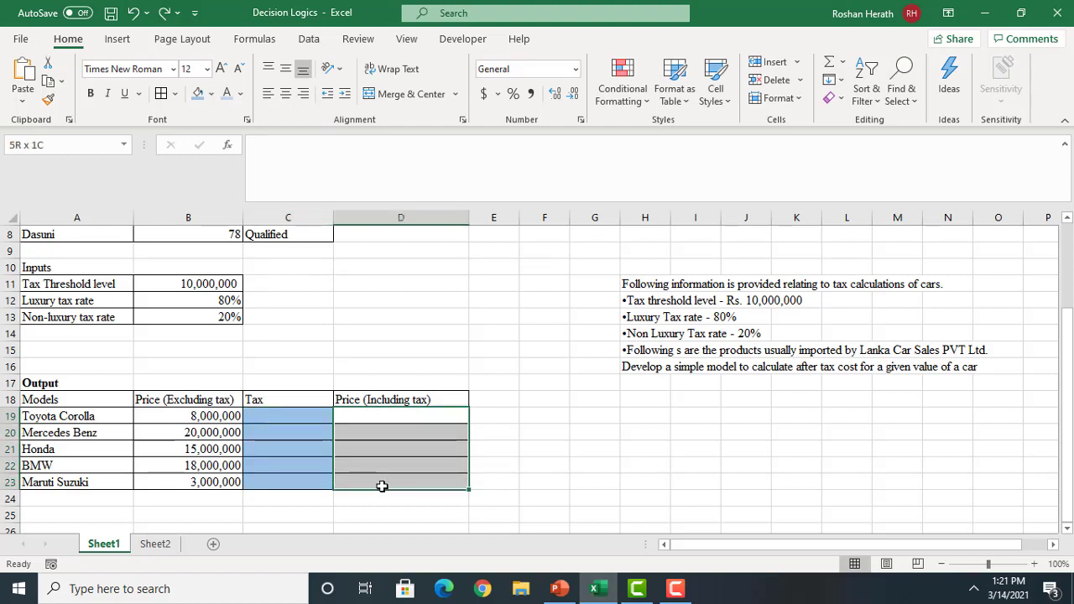
{"action": "left_click", "coordinate": [213, 94]}
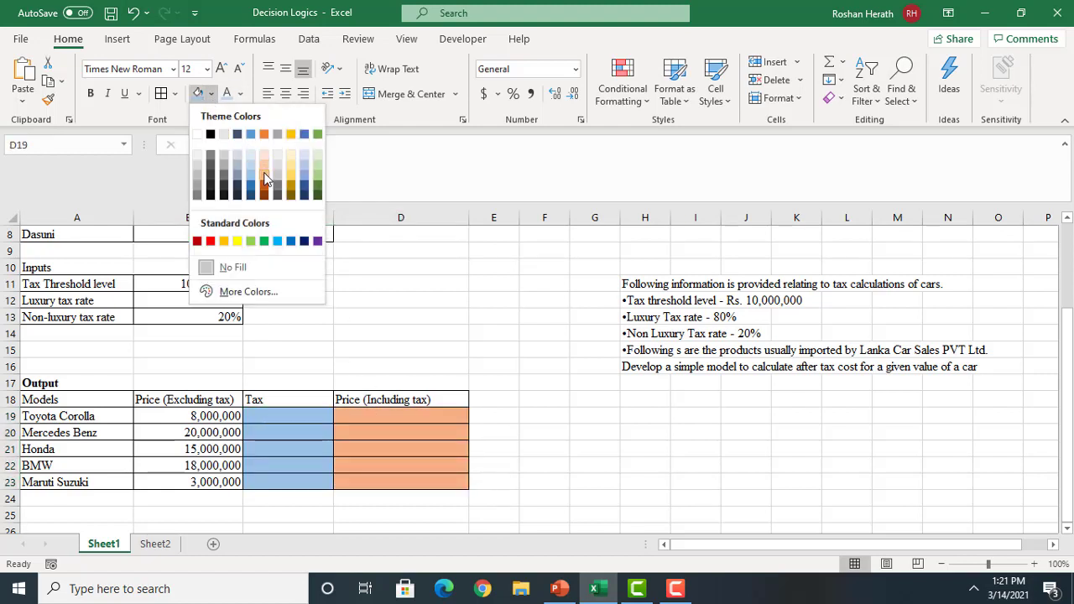
{"action": "left_click", "coordinate": [268, 178]}
{"action": "left_click", "coordinate": [577, 453]}
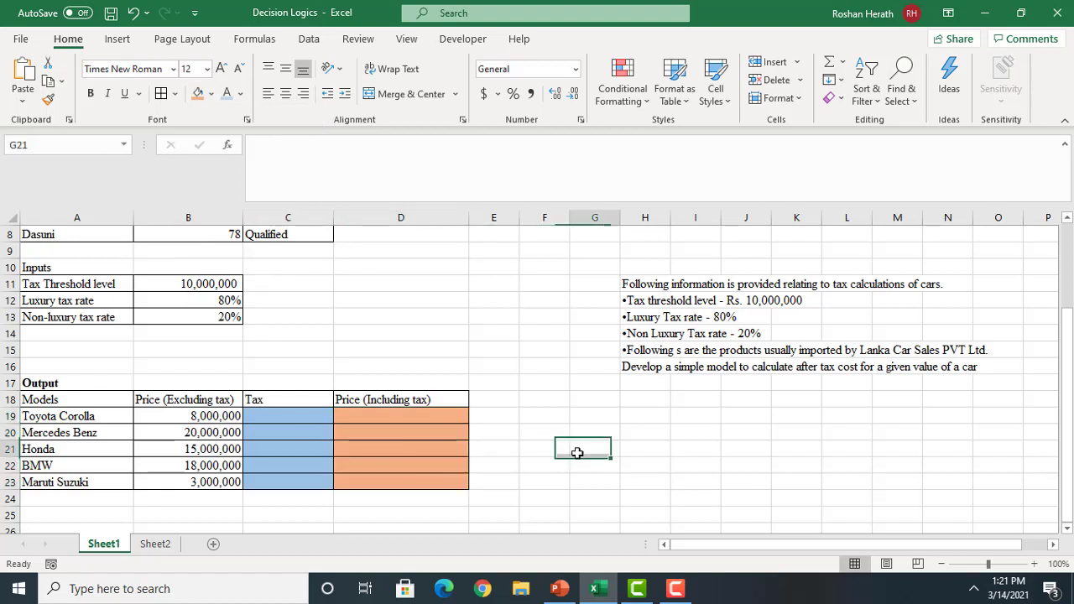
{"action": "left_click", "coordinate": [812, 517]}
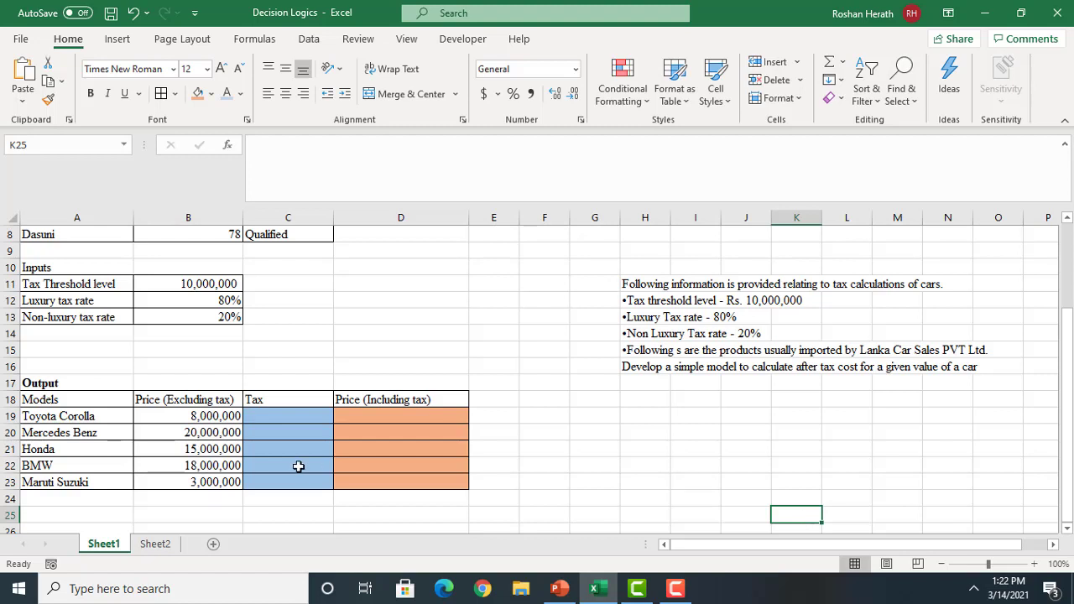
{"action": "left_click", "coordinate": [198, 417]}
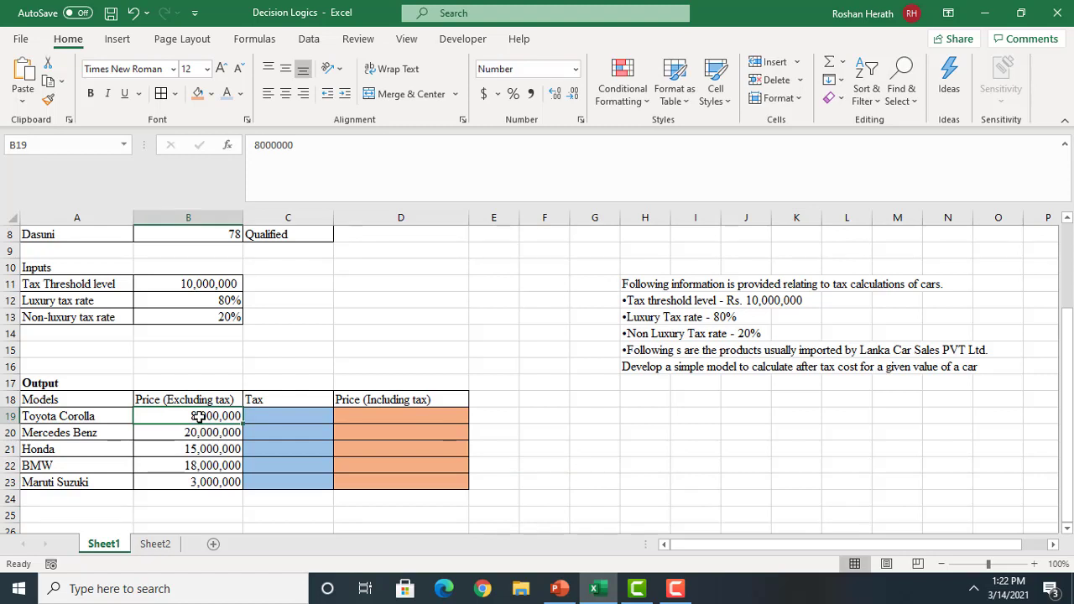
{"action": "left_click", "coordinate": [209, 285]}
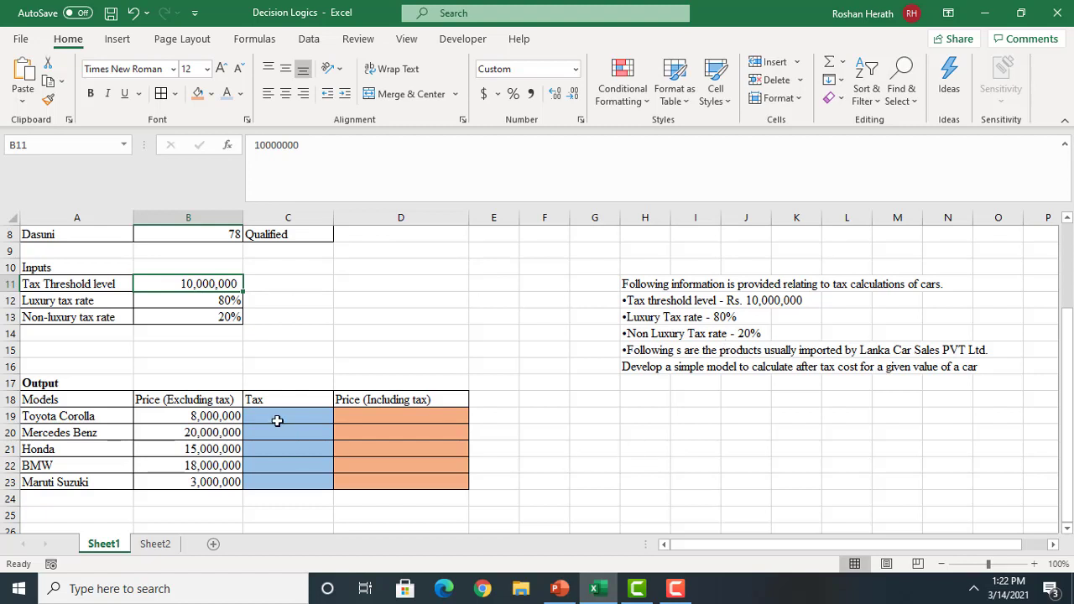
Start an IF function in Tax cell C19 with the logical test B19>=$B$11, keeping the threshold reference absolute
{"action": "left_click", "coordinate": [281, 415]}
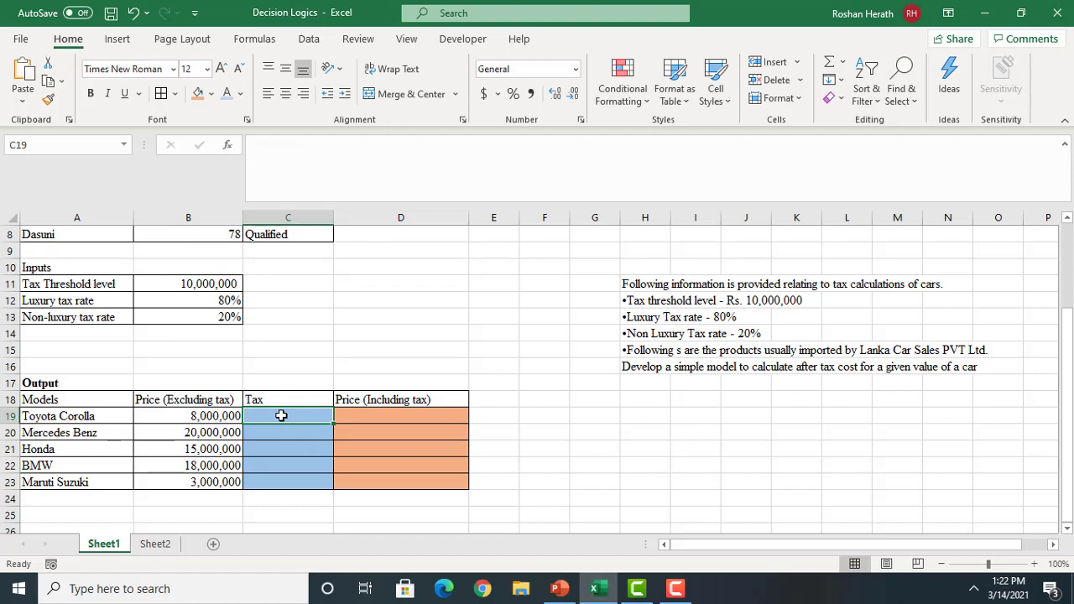
{"action": "type", "text": "="}
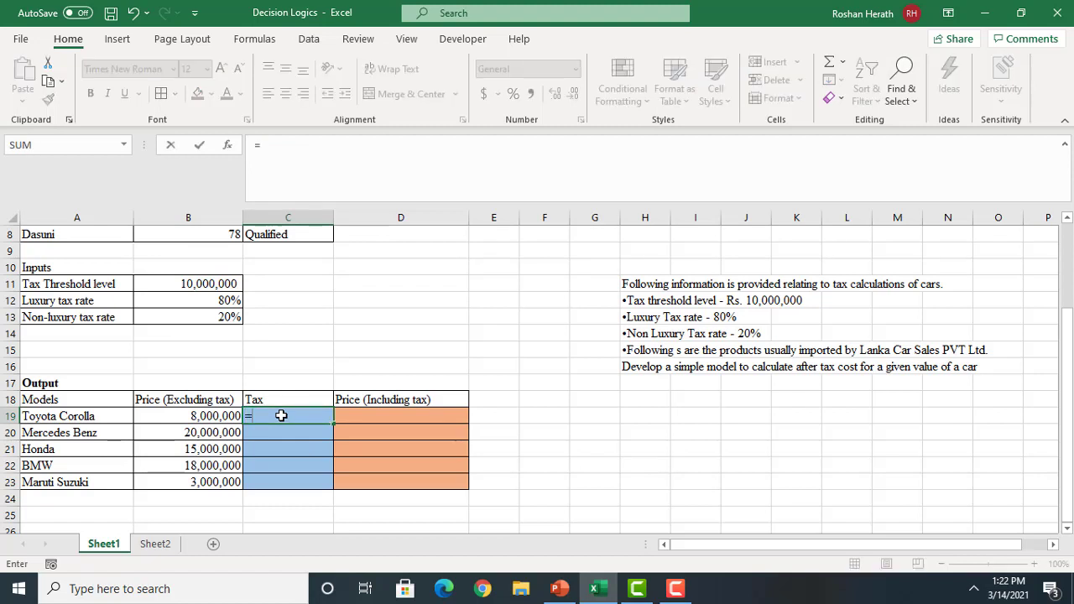
{"action": "type", "text": "if"}
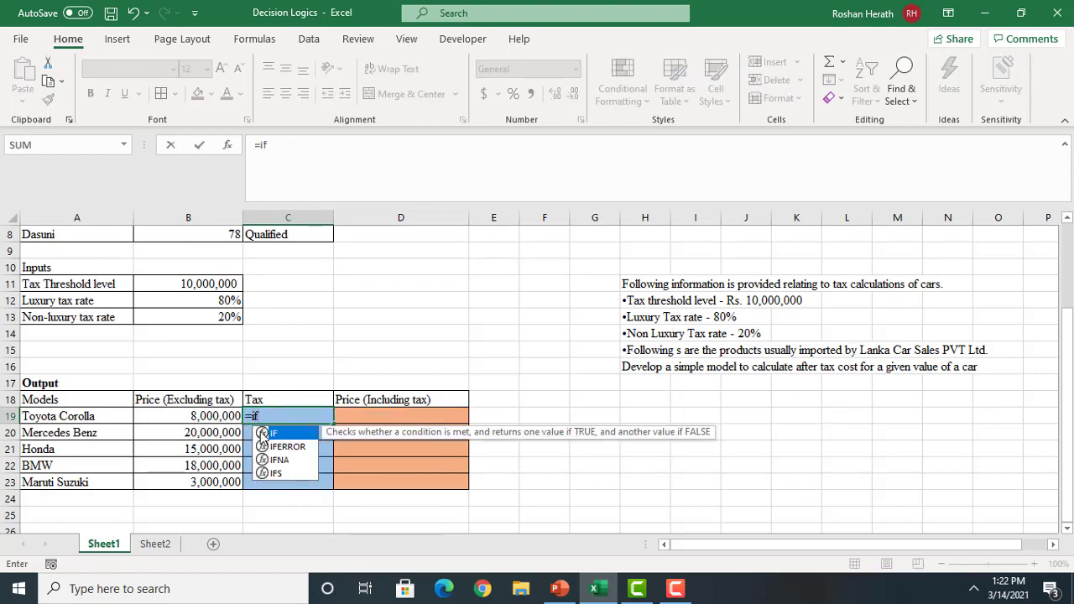
{"action": "key", "text": "Tab"}
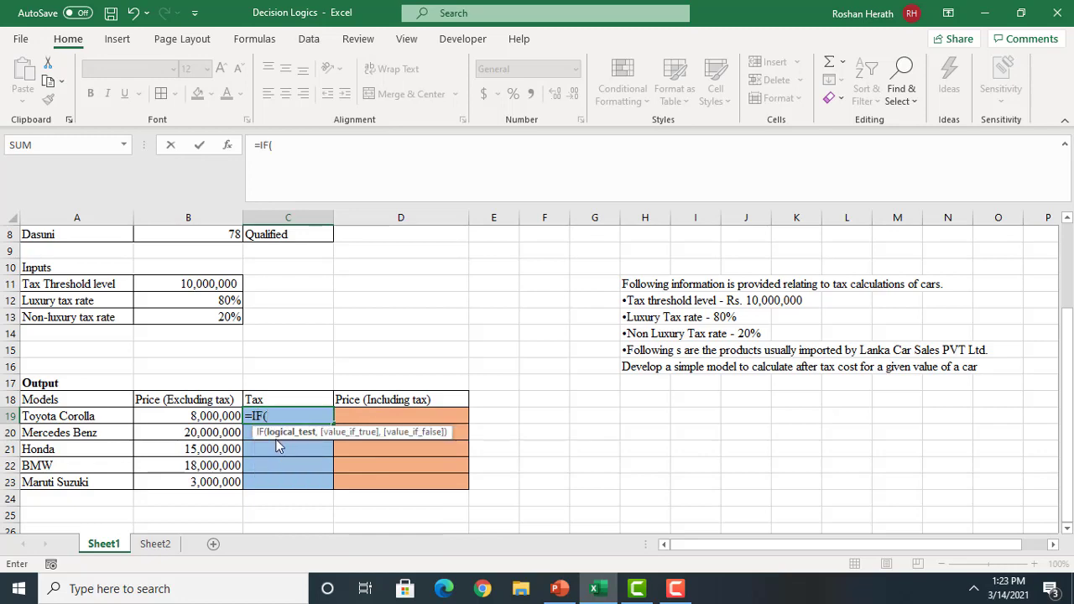
{"action": "left_click", "coordinate": [227, 147]}
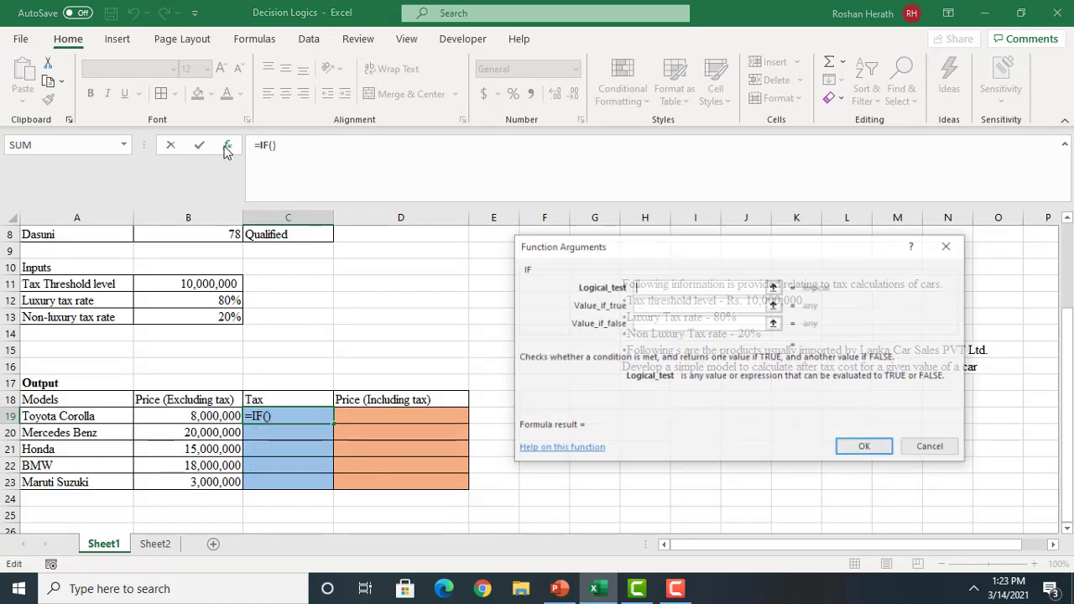
{"action": "left_click_drag", "start_coordinate": [707, 255], "coordinate": [573, 47]}
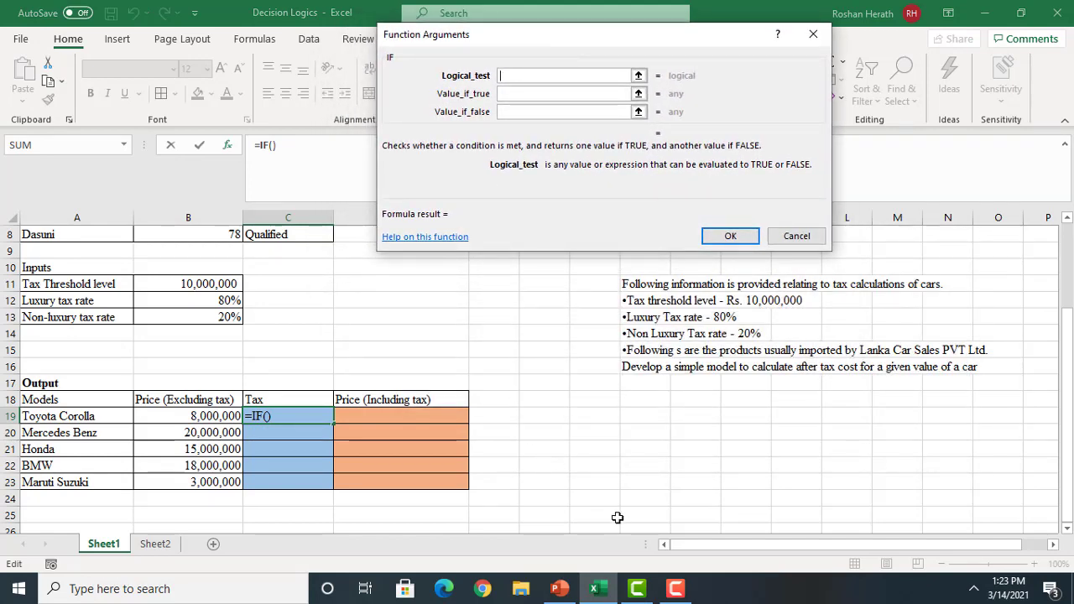
{"action": "left_click", "coordinate": [209, 417]}
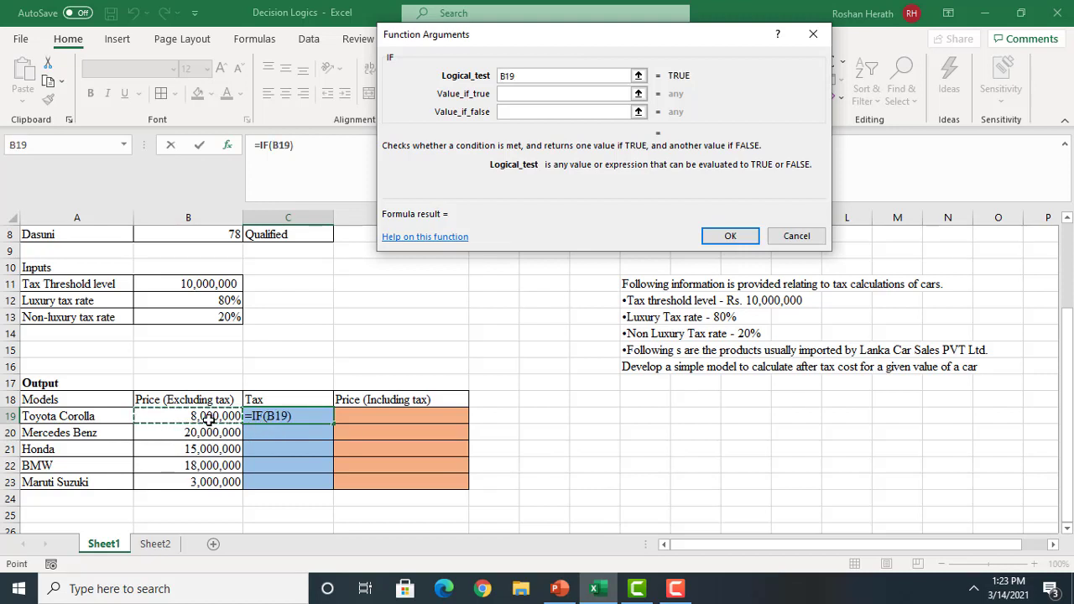
{"action": "type", "text": ">"}
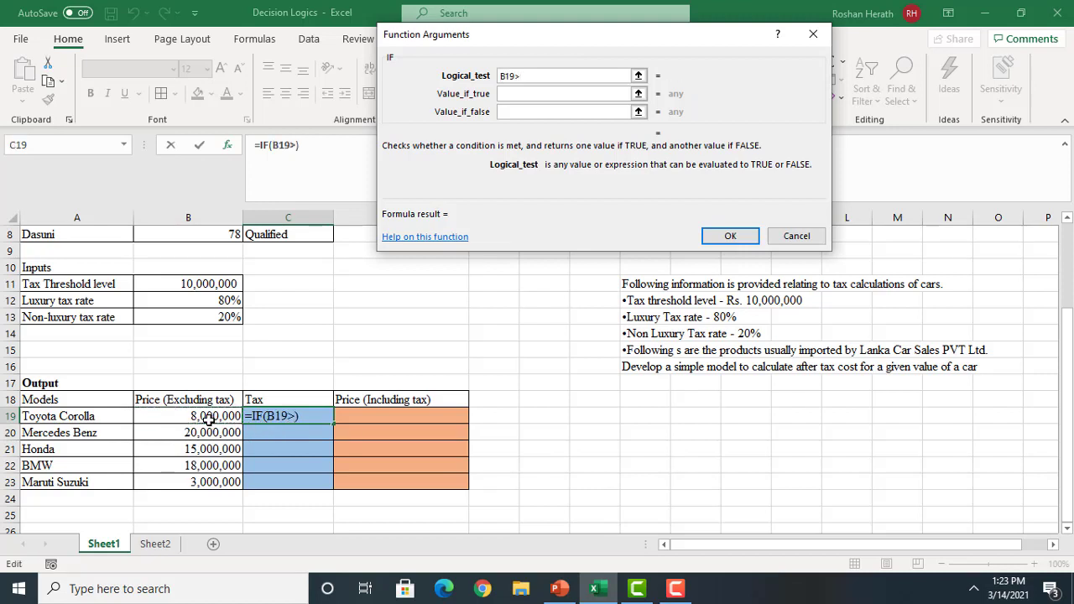
{"action": "type", "text": "="}
{"action": "left_click", "coordinate": [181, 285]}
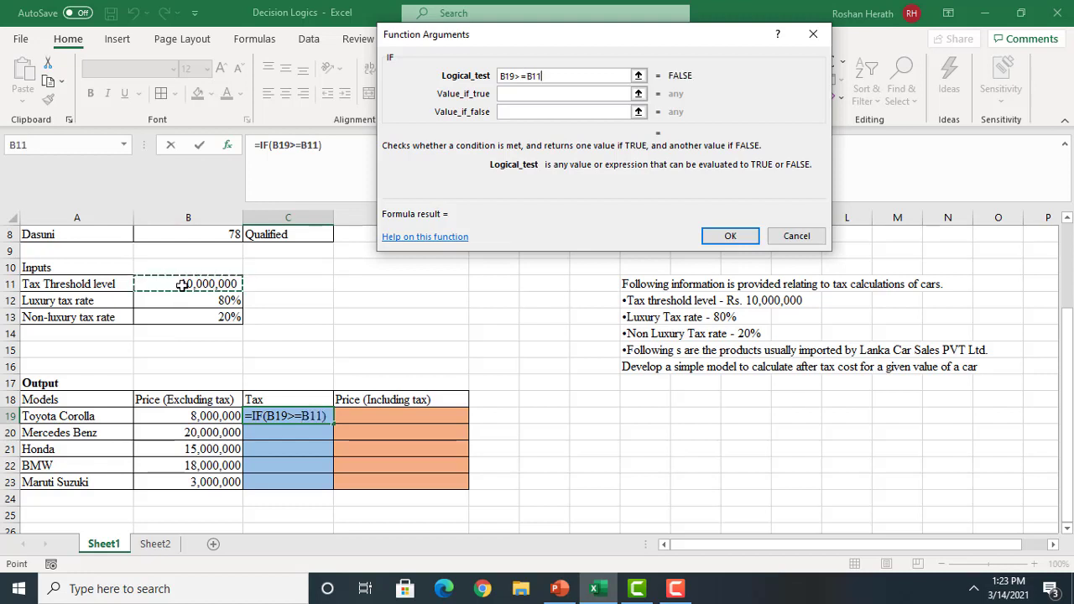
{"action": "double_click", "coordinate": [534, 77]}
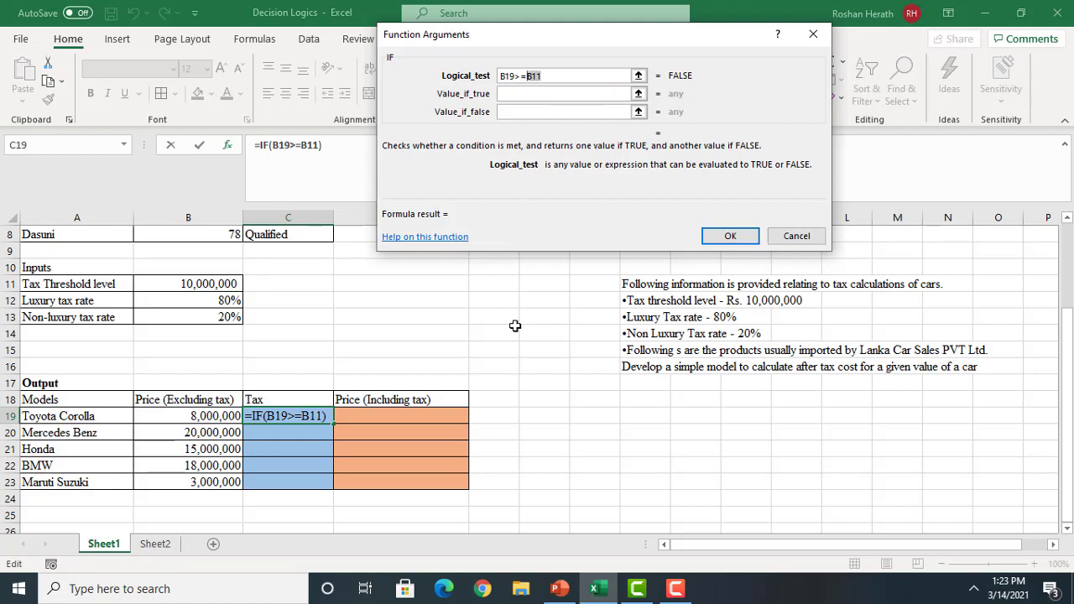
{"action": "key", "text": "F4"}
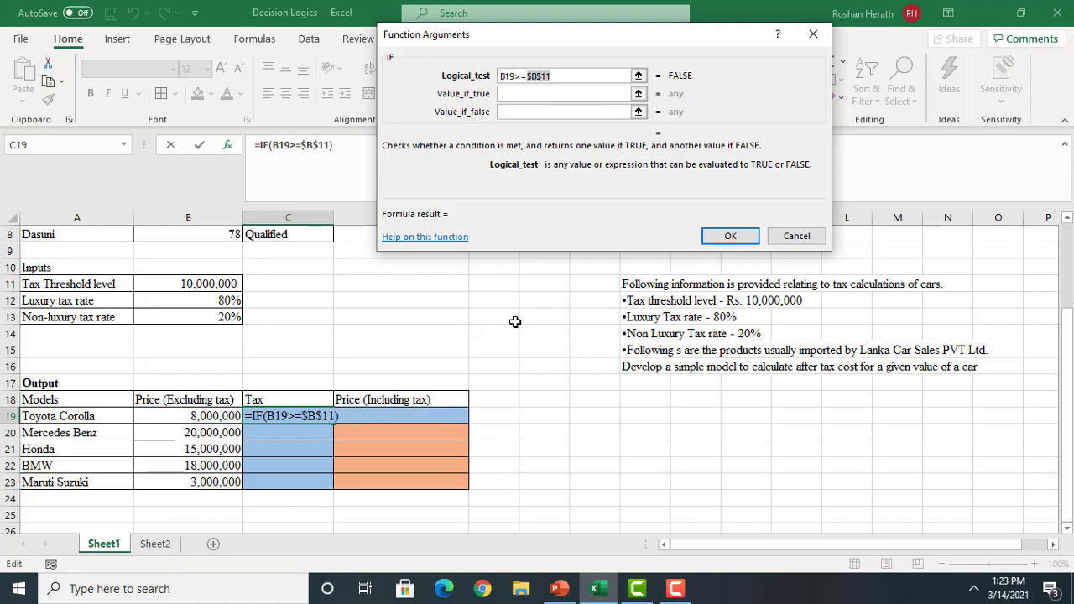
Set the IF function's value if true to the Toyota Corolla price times the luxury tax rate, B19*B12
{"action": "left_click", "coordinate": [522, 94]}
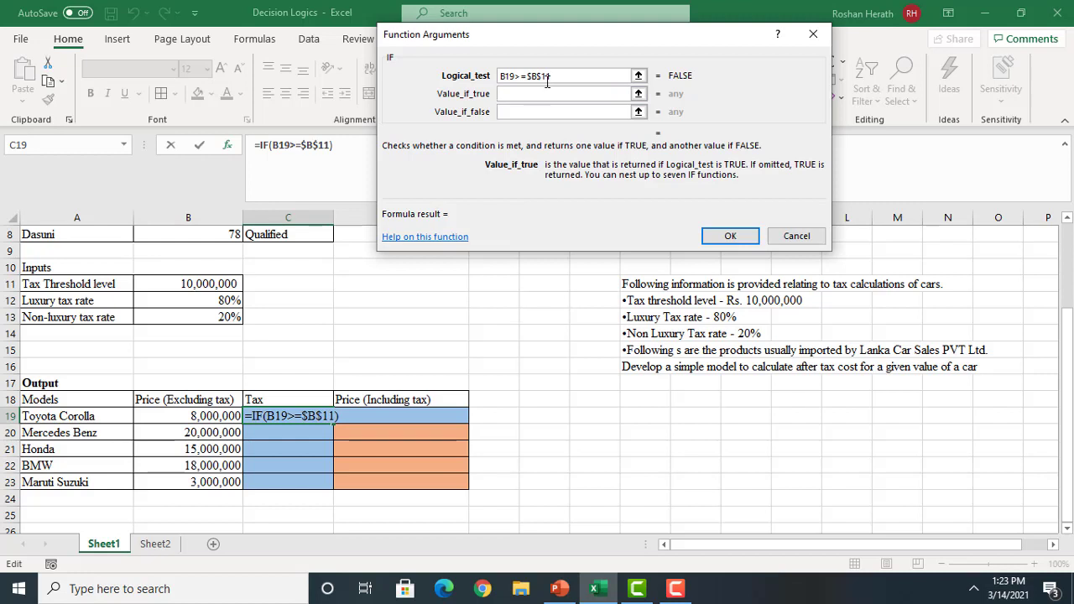
{"action": "left_click", "coordinate": [185, 416]}
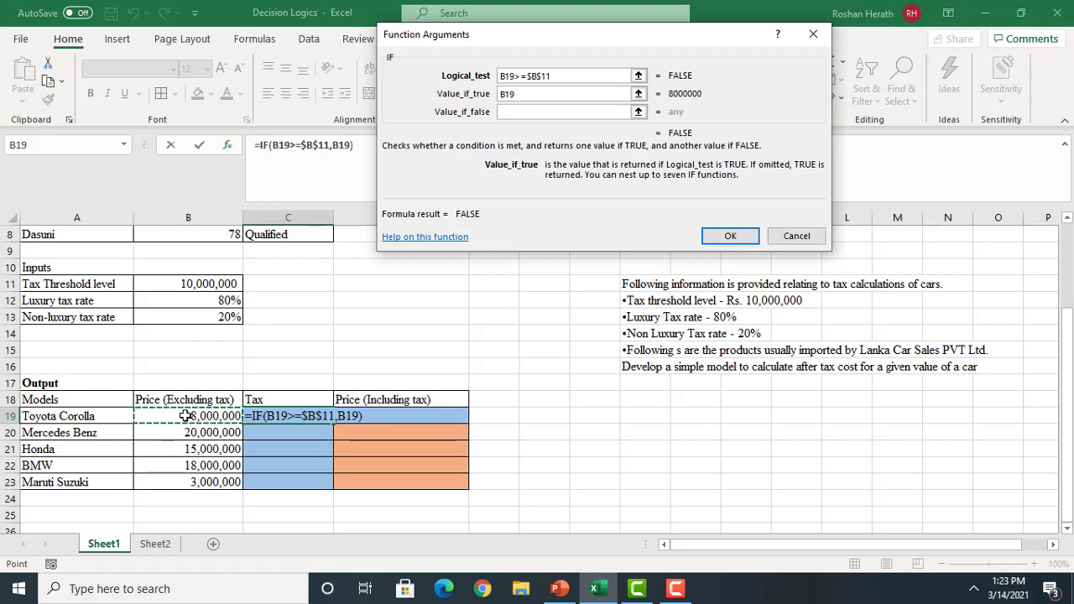
{"action": "type", "text": "*"}
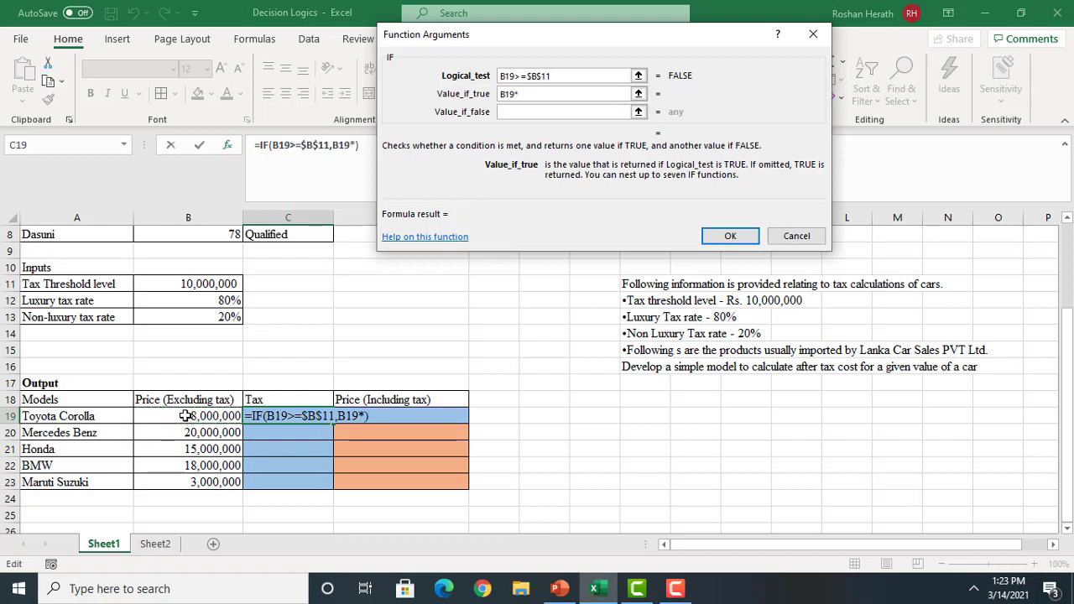
{"action": "left_click", "coordinate": [181, 303]}
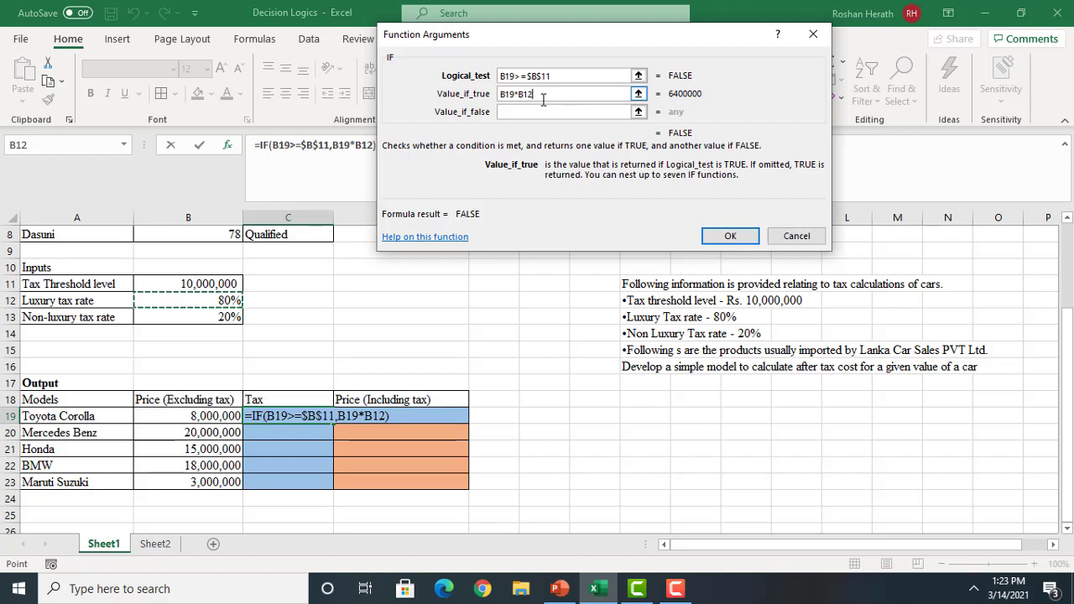
Set the IF function's value if false to the Toyota Corolla price times the non-luxury tax rate, B19*B13
{"action": "left_click", "coordinate": [515, 112]}
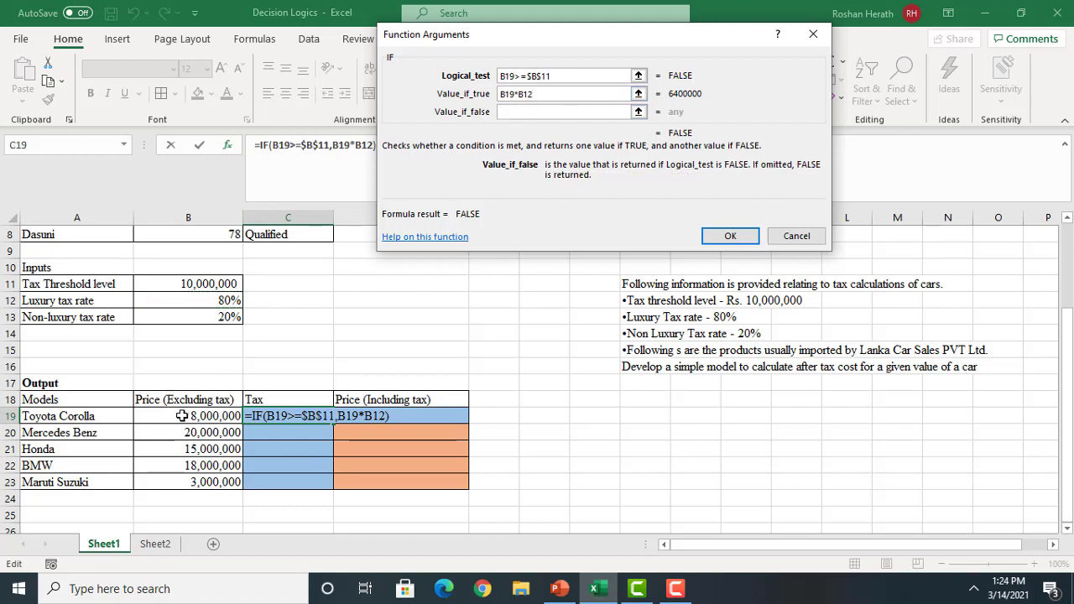
{"action": "left_click", "coordinate": [182, 416]}
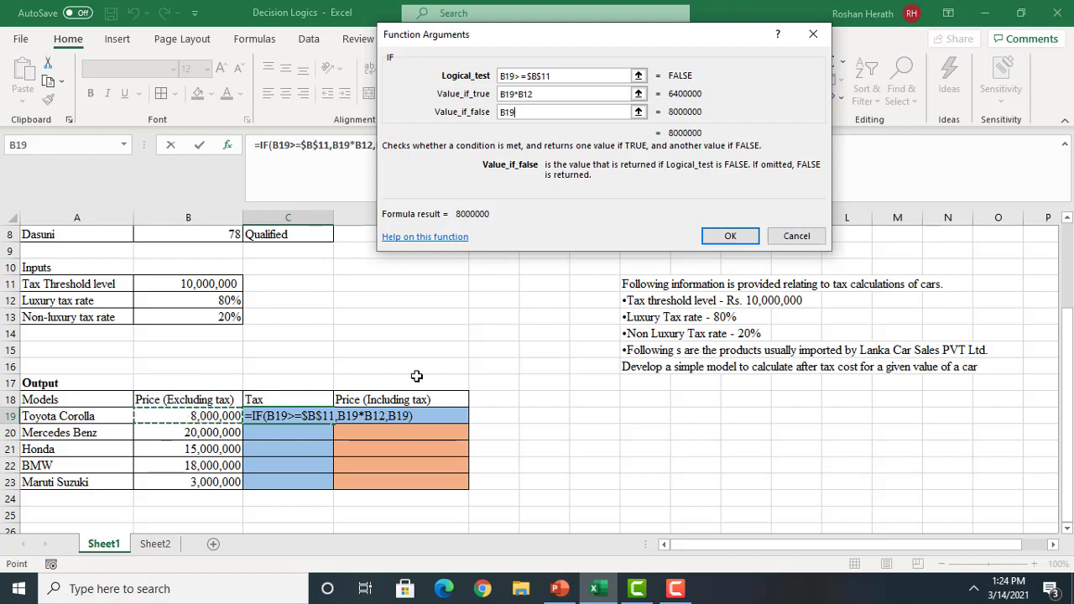
{"action": "type", "text": "*"}
{"action": "left_click", "coordinate": [212, 321]}
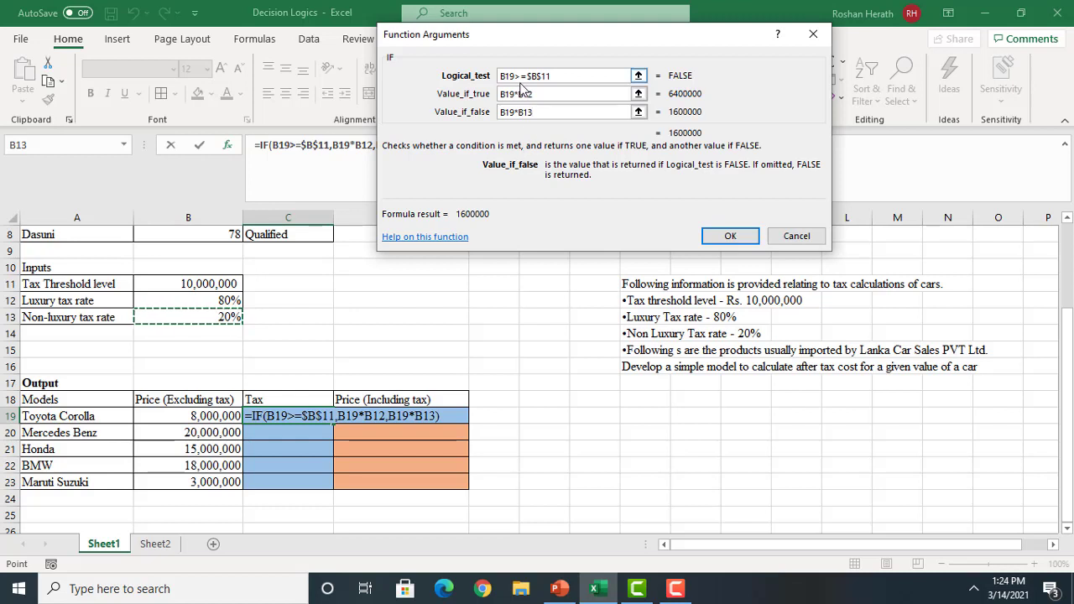
Make both tax rate references absolute as $B$12 and $B$13, and enter the completed IF formula in C19
{"action": "left_click_drag", "start_coordinate": [518, 93], "coordinate": [538, 98]}
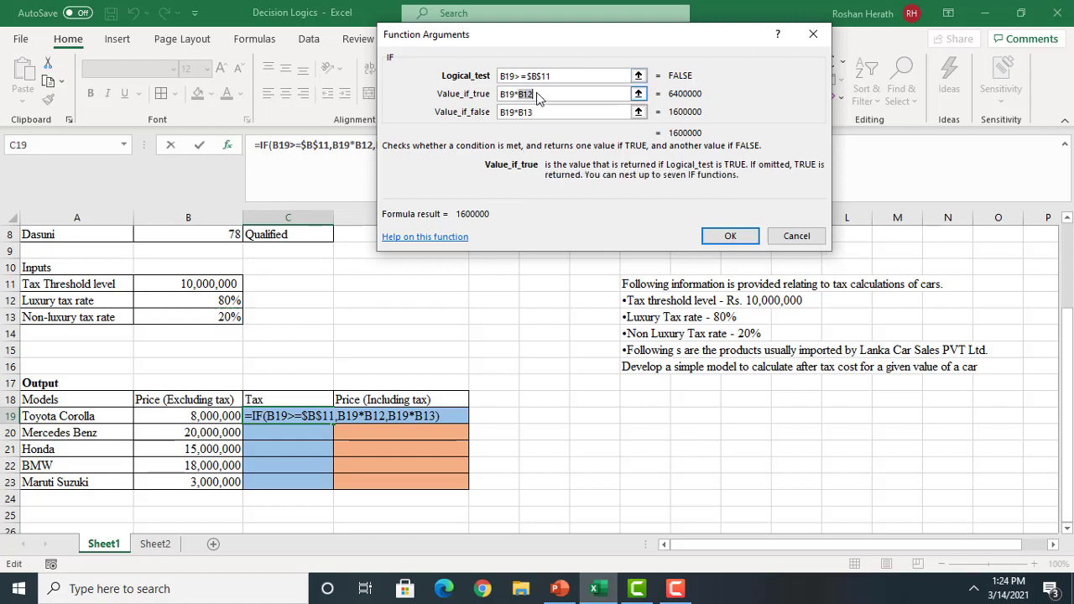
{"action": "key", "text": "F4"}
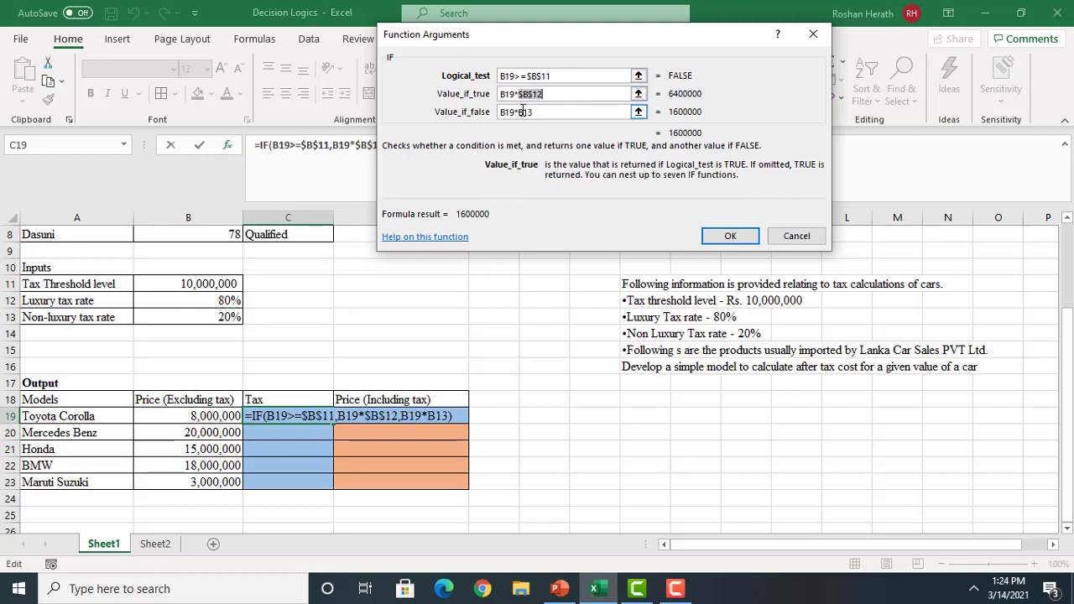
{"action": "left_click_drag", "start_coordinate": [522, 111], "coordinate": [545, 115]}
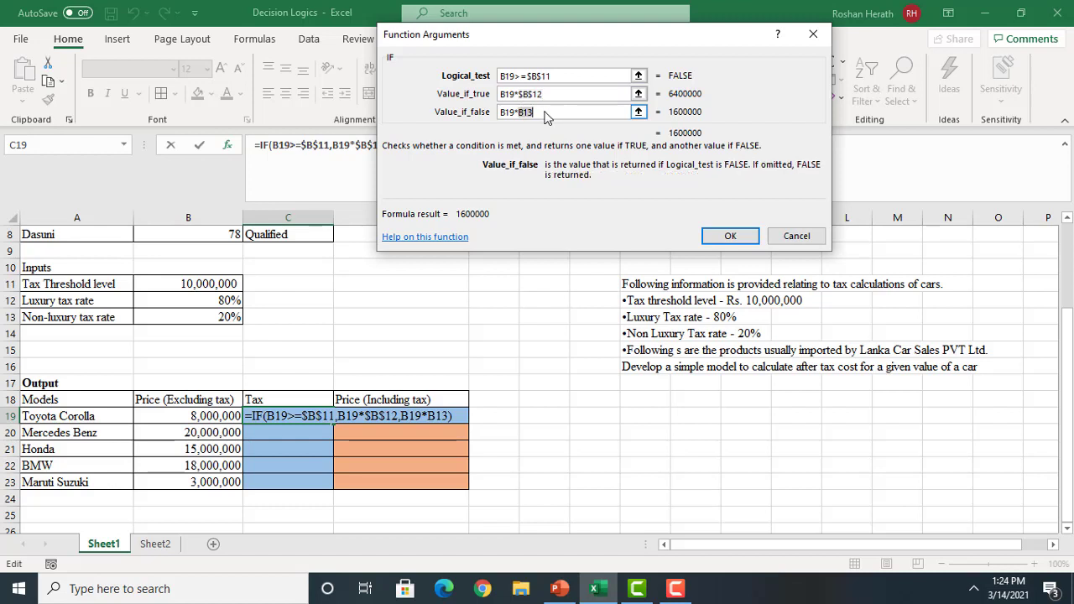
{"action": "key", "text": "F4"}
{"action": "left_click", "coordinate": [544, 116]}
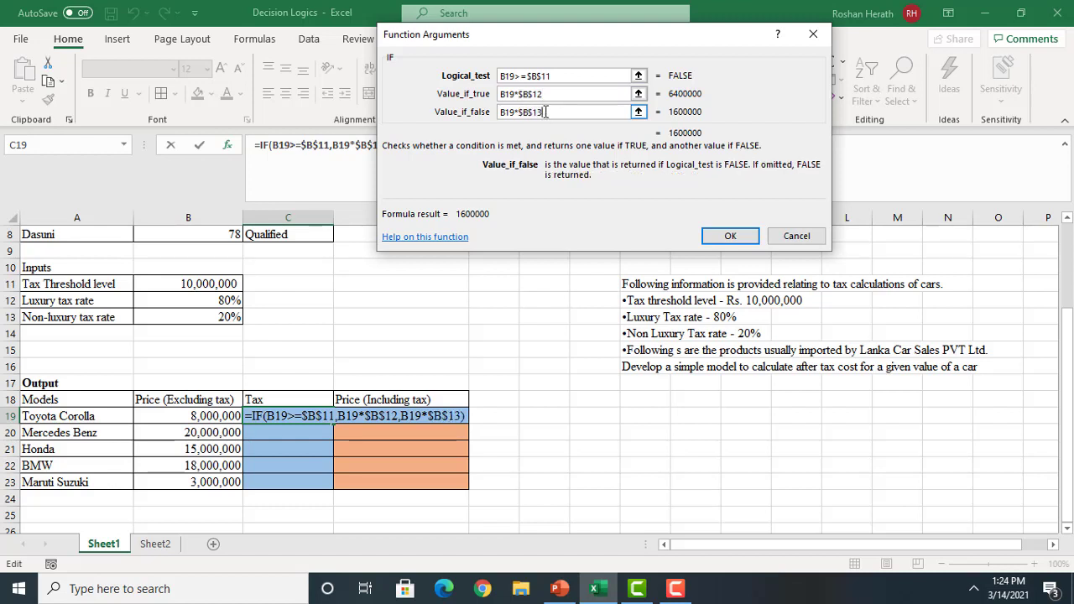
{"action": "left_click", "coordinate": [743, 237]}
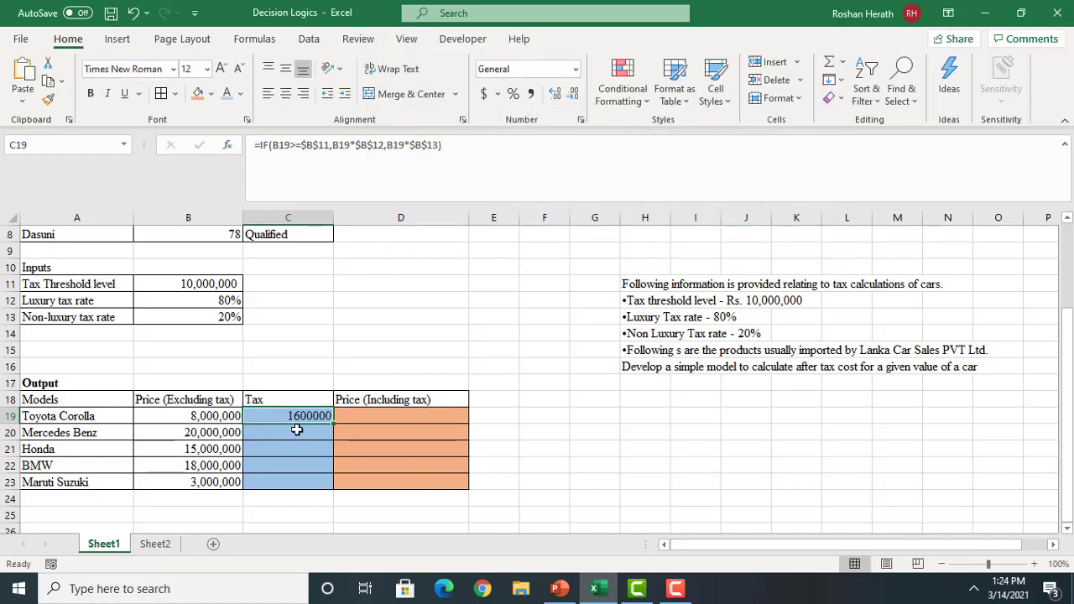
Format the Tax and Price (Including tax) cells C19:D23 with thousands separators and no decimal places
{"action": "mouse_move", "coordinate": [274, 417]}
{"action": "left_mouse_down"}
{"action": "mouse_move", "coordinate": [367, 463]}
{"action": "mouse_move", "coordinate": [372, 477]}
{"action": "left_mouse_up"}
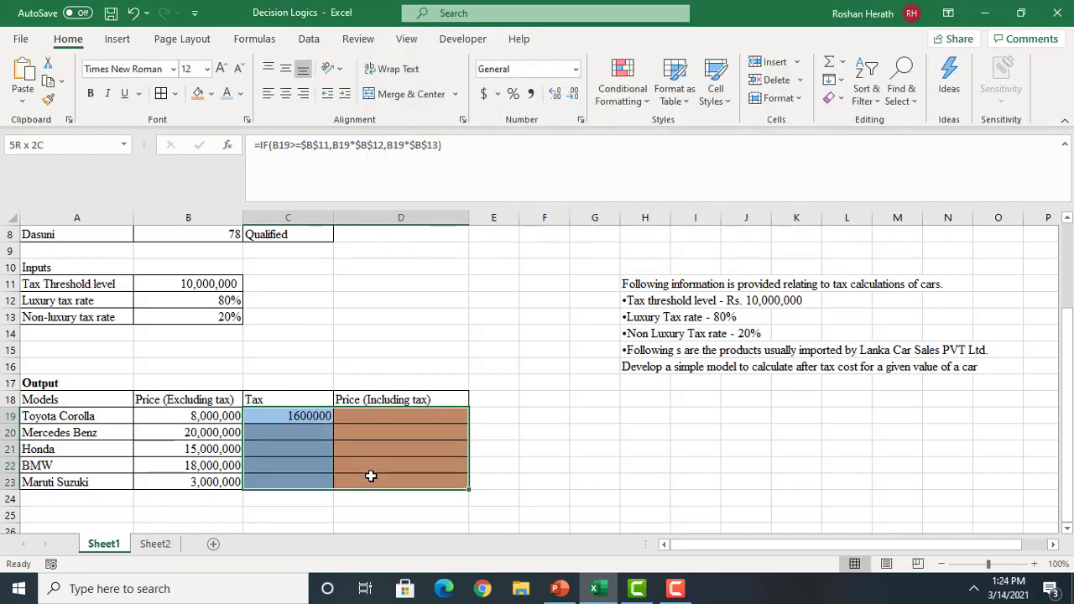
{"action": "left_click", "coordinate": [530, 94]}
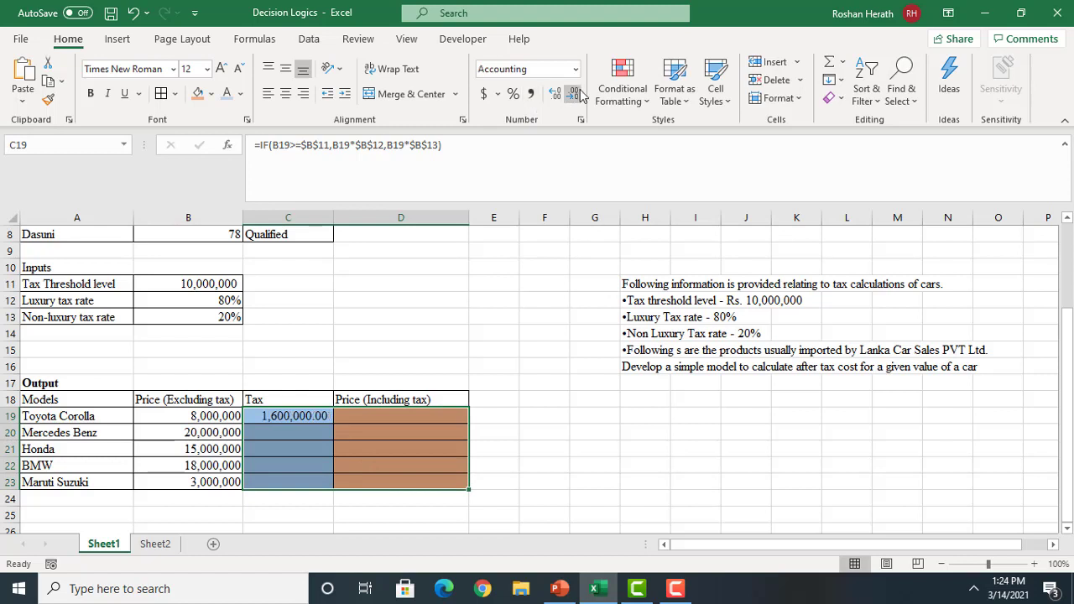
{"action": "left_click", "coordinate": [574, 94]}
{"action": "left_click", "coordinate": [574, 94]}
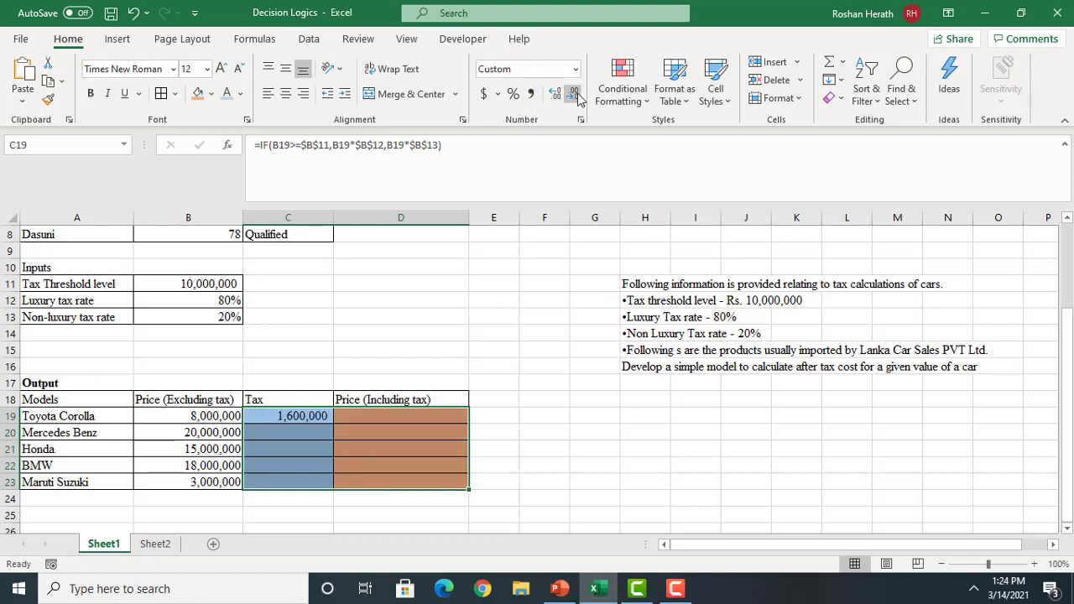
{"action": "left_click", "coordinate": [276, 423]}
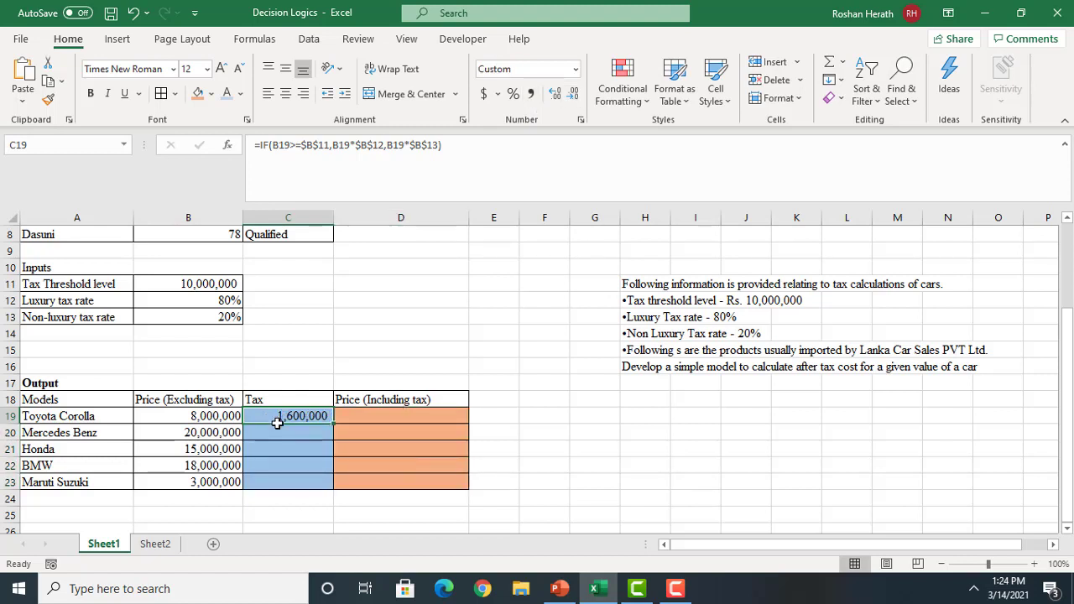
{"action": "left_click", "coordinate": [221, 317]}
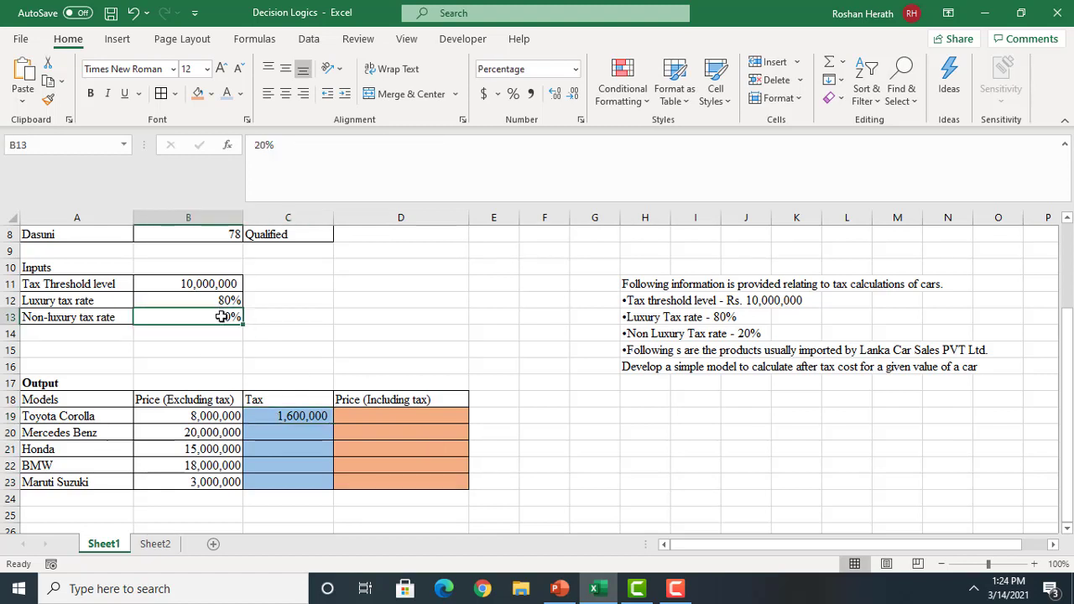
{"action": "left_click", "coordinate": [206, 414]}
{"action": "left_click", "coordinate": [276, 403]}
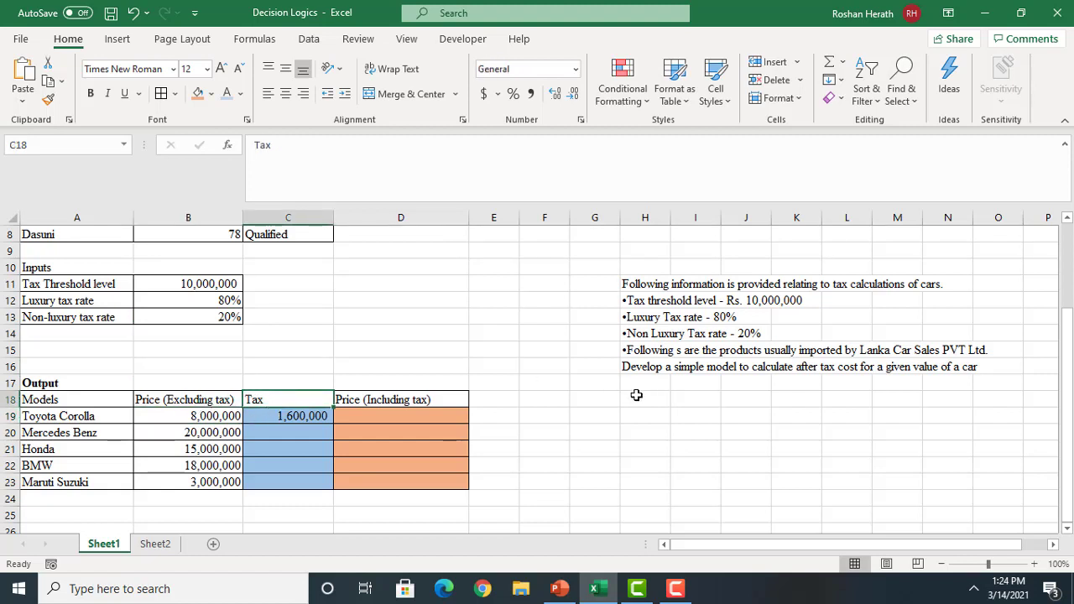
Cross-check the Toyota Corolla tax in spare cell G19 with =B19*0.2, and clear that cell
{"action": "left_click", "coordinate": [590, 415]}
{"action": "type", "text": "="}
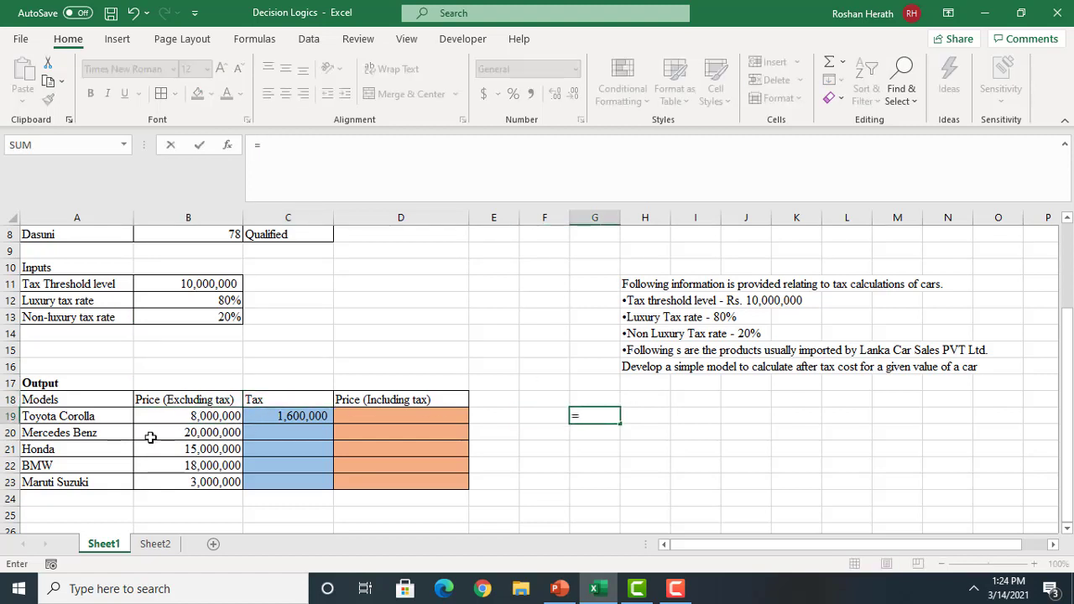
{"action": "left_click", "coordinate": [200, 415]}
{"action": "type", "text": "*0"}
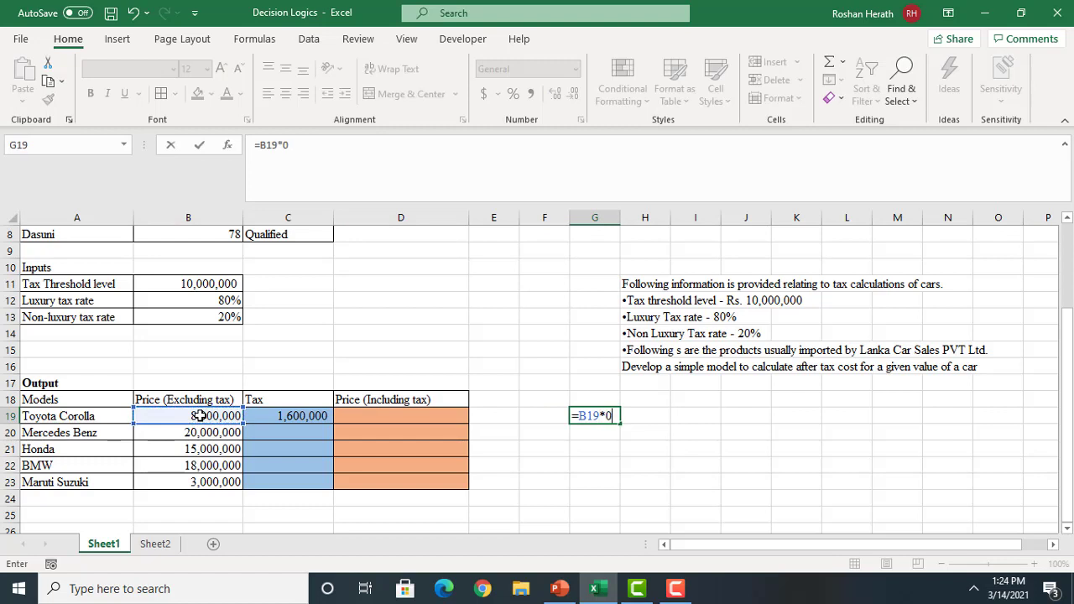
{"action": "type", "text": ".2"}
{"action": "key", "text": "Return"}
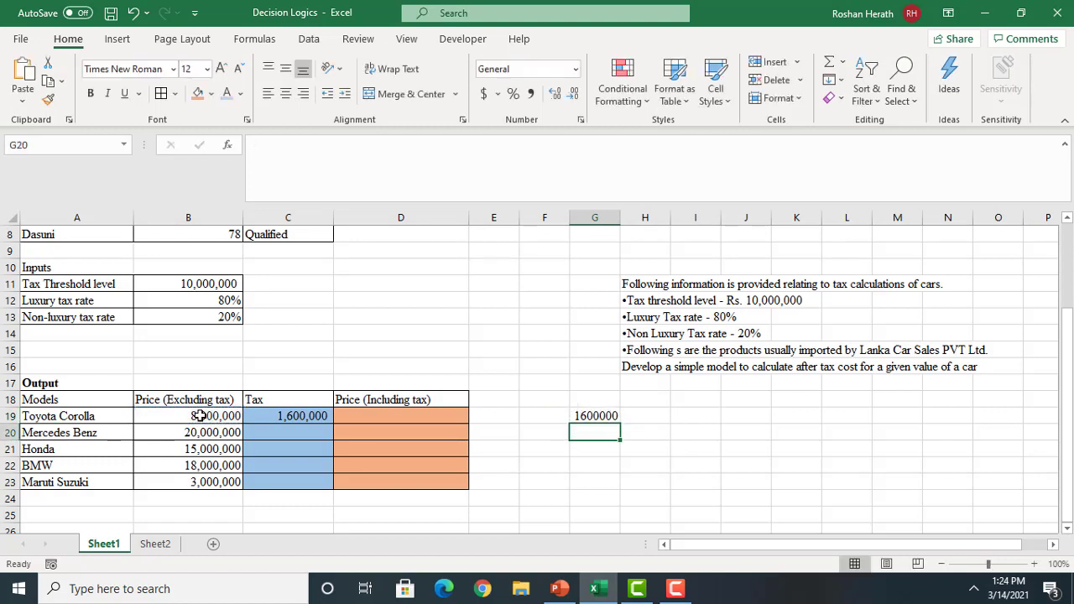
{"action": "left_click", "coordinate": [591, 415]}
{"action": "key", "text": "Delete"}
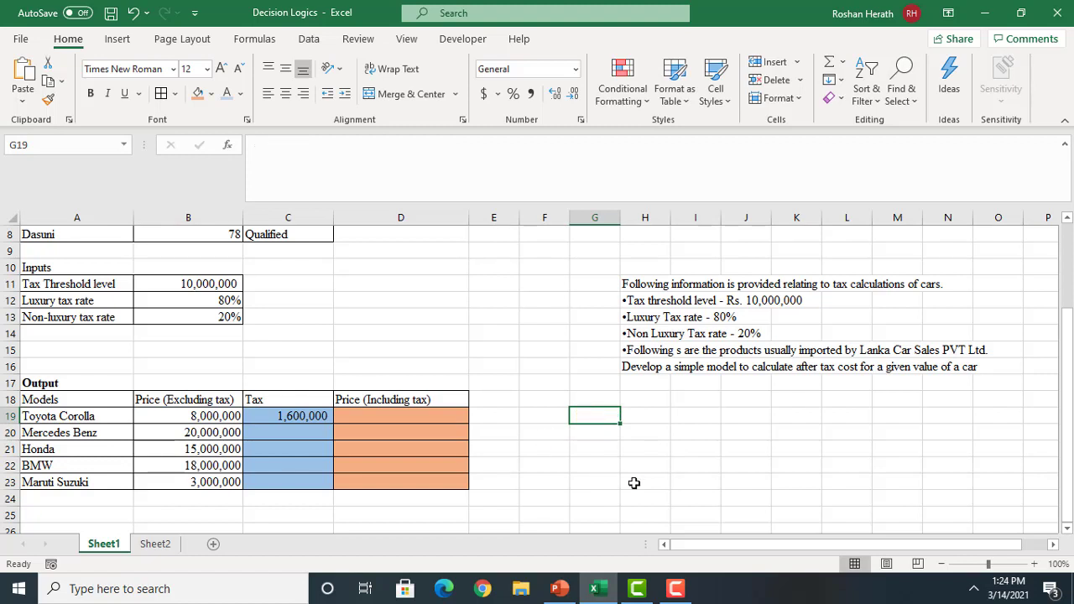
Fill the IF tax formula from C19 through C23 for the remaining car models
{"action": "left_click", "coordinate": [303, 417]}
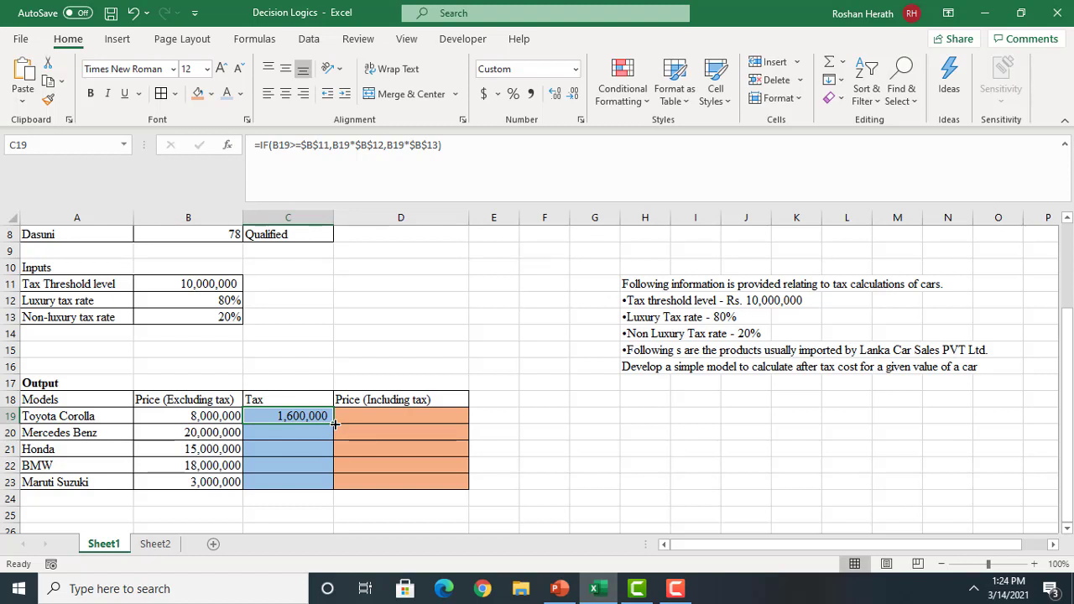
{"action": "left_click_drag", "start_coordinate": [334, 424], "coordinate": [328, 489]}
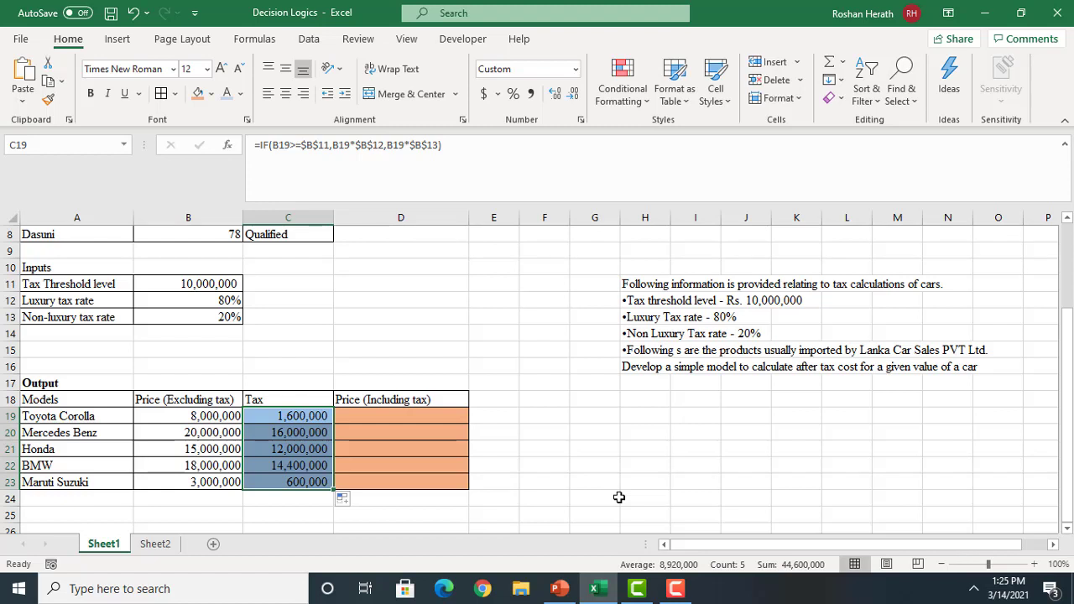
Calculate the Toyota Corolla's price including tax in D19 with =SUM(B19:C19) and fill the formula through D23
{"action": "left_click", "coordinate": [361, 414]}
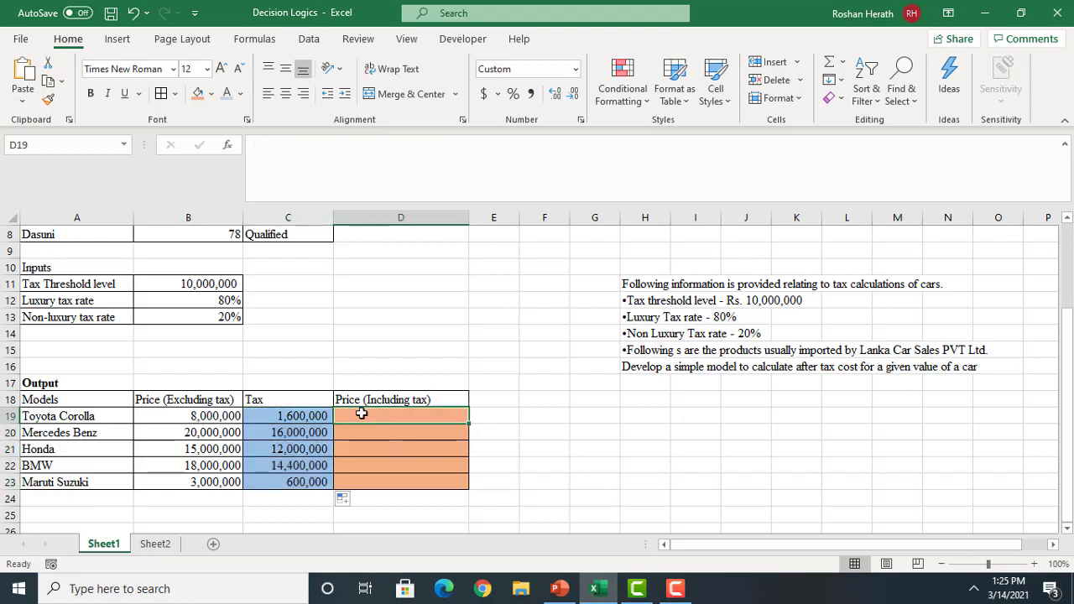
{"action": "type", "text": "="}
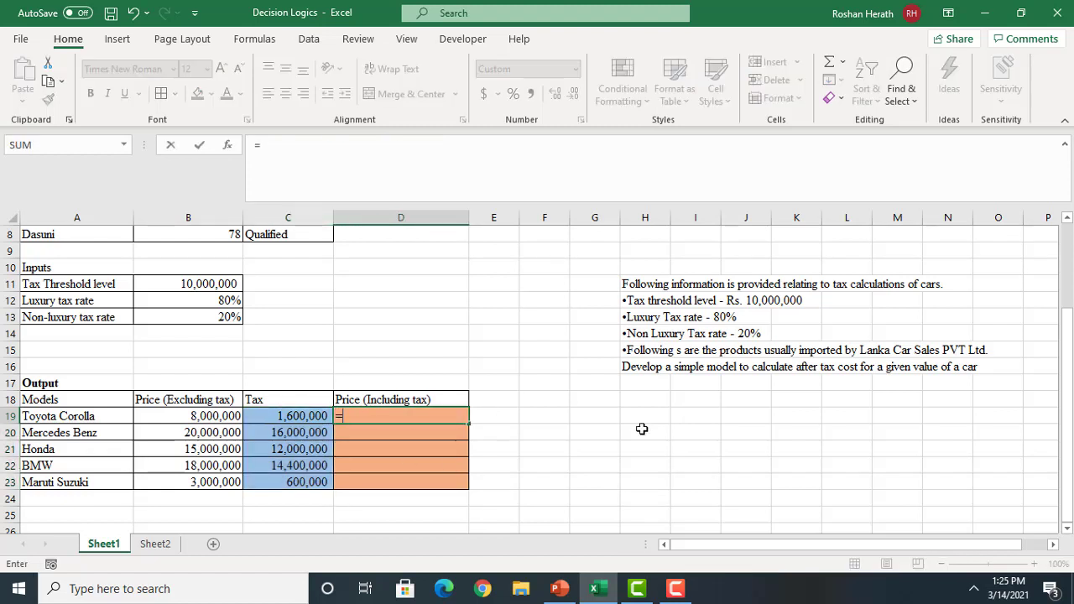
{"action": "type", "text": "sum"}
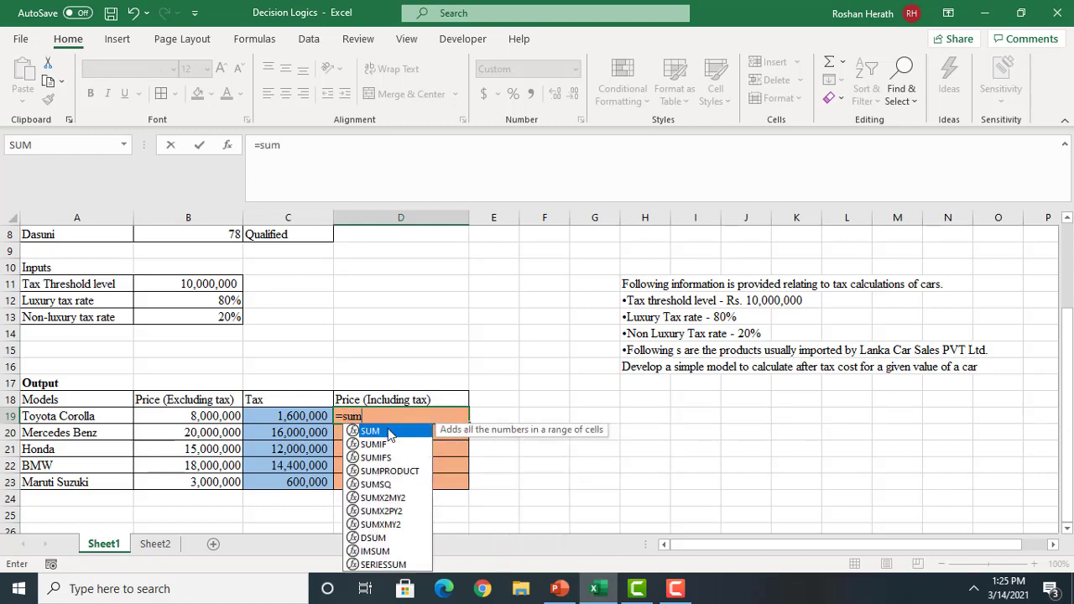
{"action": "double_click", "coordinate": [370, 431]}
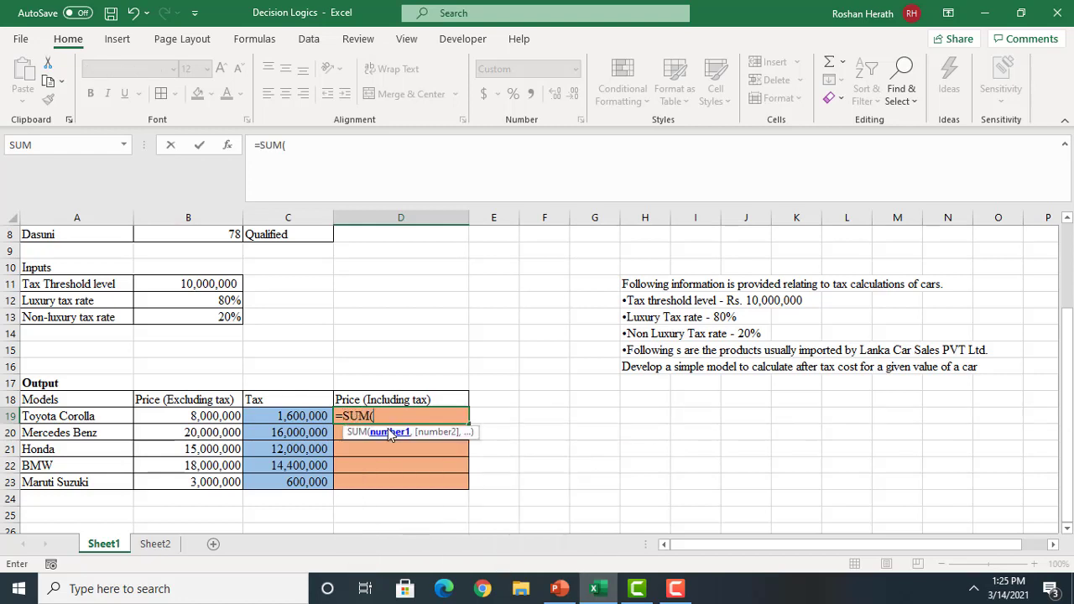
{"action": "left_click_drag", "start_coordinate": [175, 415], "coordinate": [250, 418]}
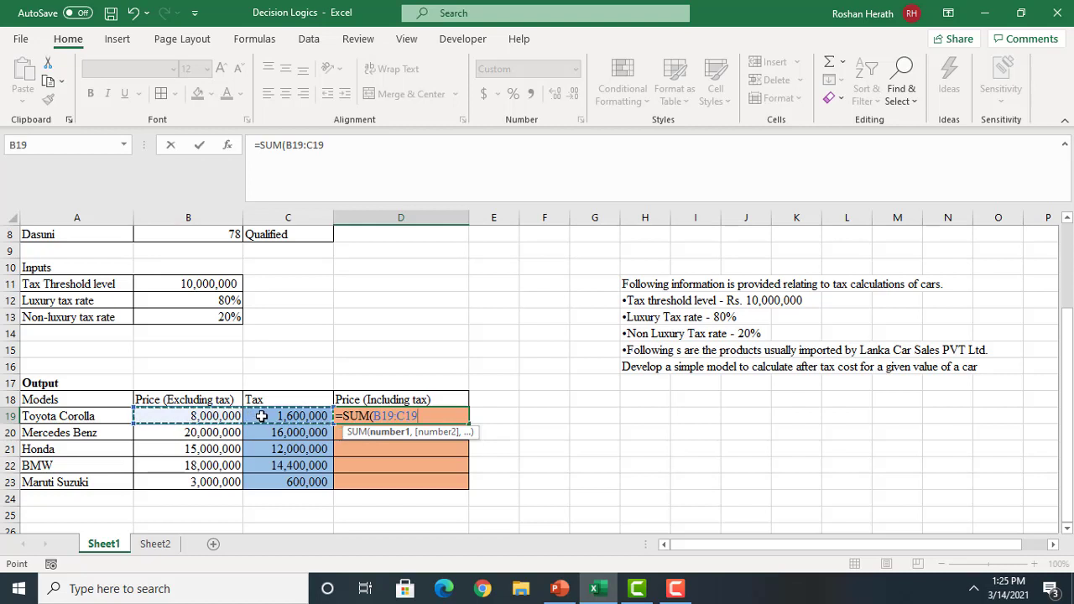
{"action": "type", "text": ")"}
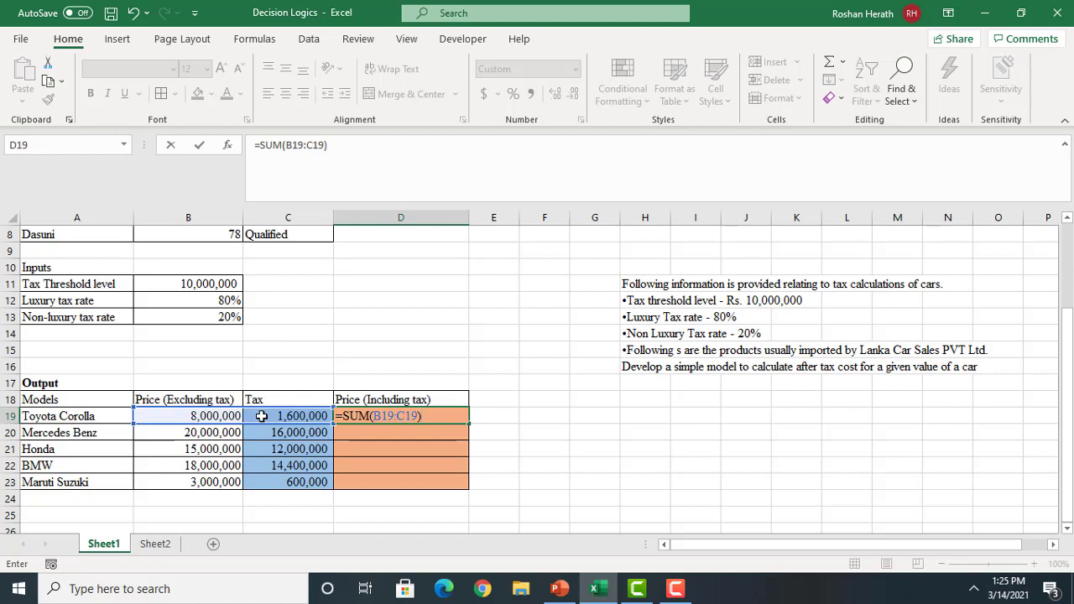
{"action": "key", "text": "Return"}
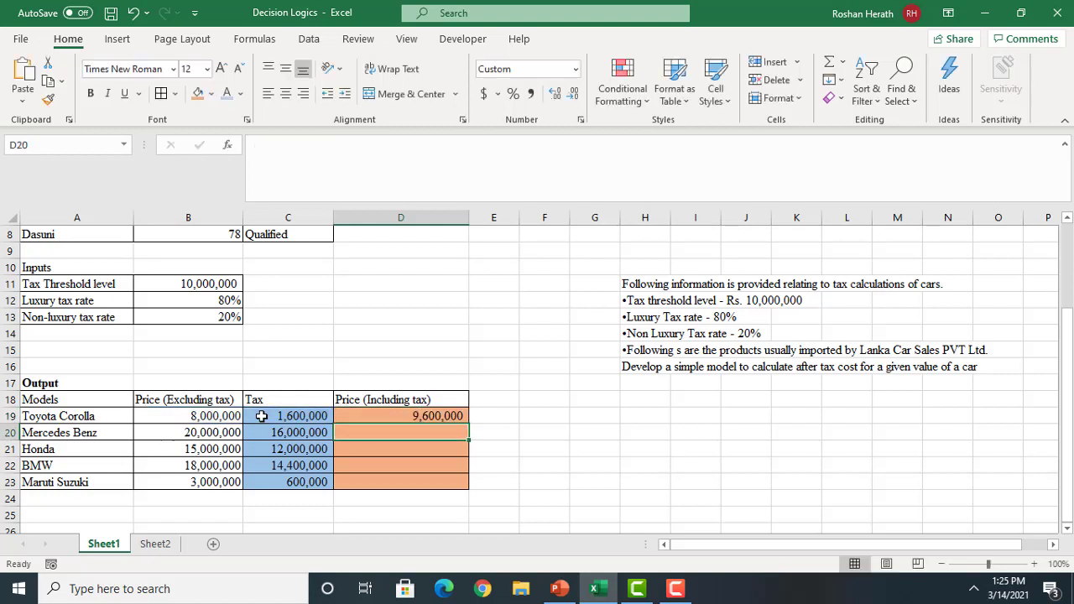
{"action": "left_click", "coordinate": [438, 415]}
{"action": "double_click", "coordinate": [469, 423]}
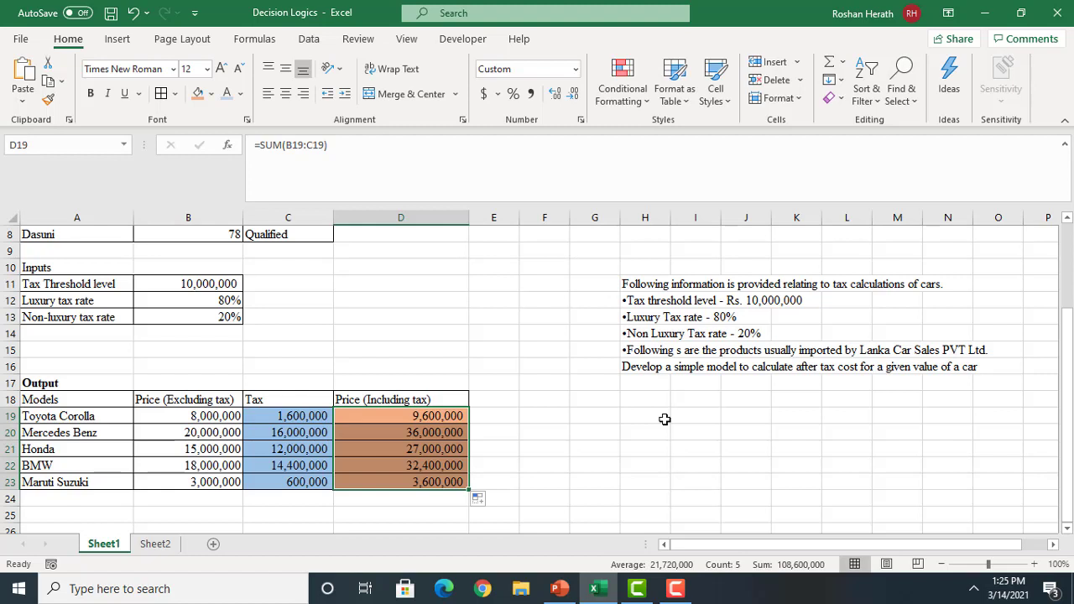
Set the price excluding tax to 9,000,000 for Toyota Corolla and 25,000,000 for Mercedes Benz
{"action": "left_click", "coordinate": [191, 417]}
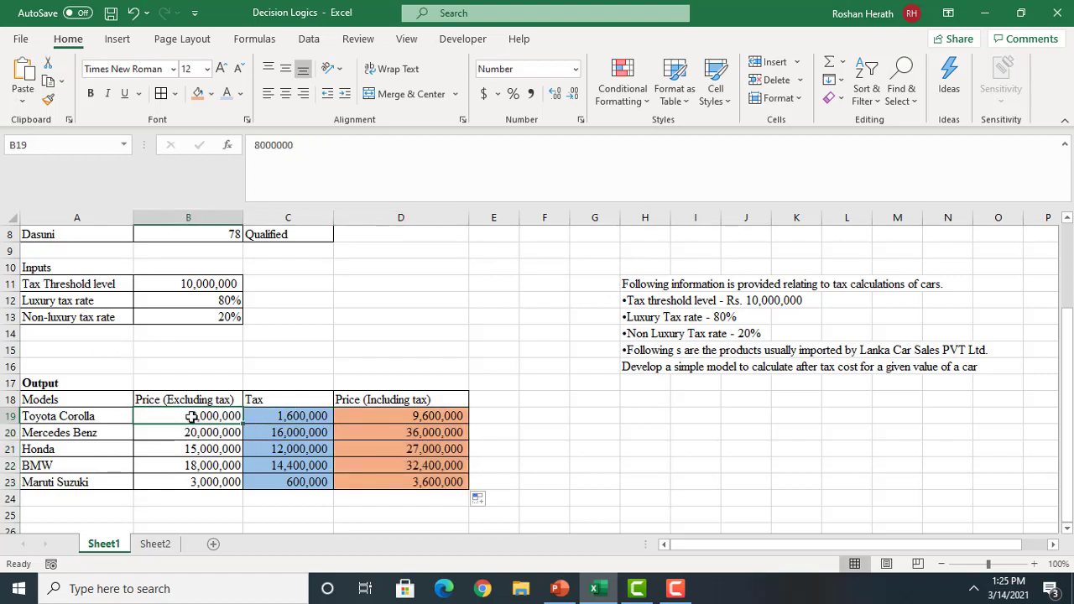
{"action": "type", "text": "9000000"}
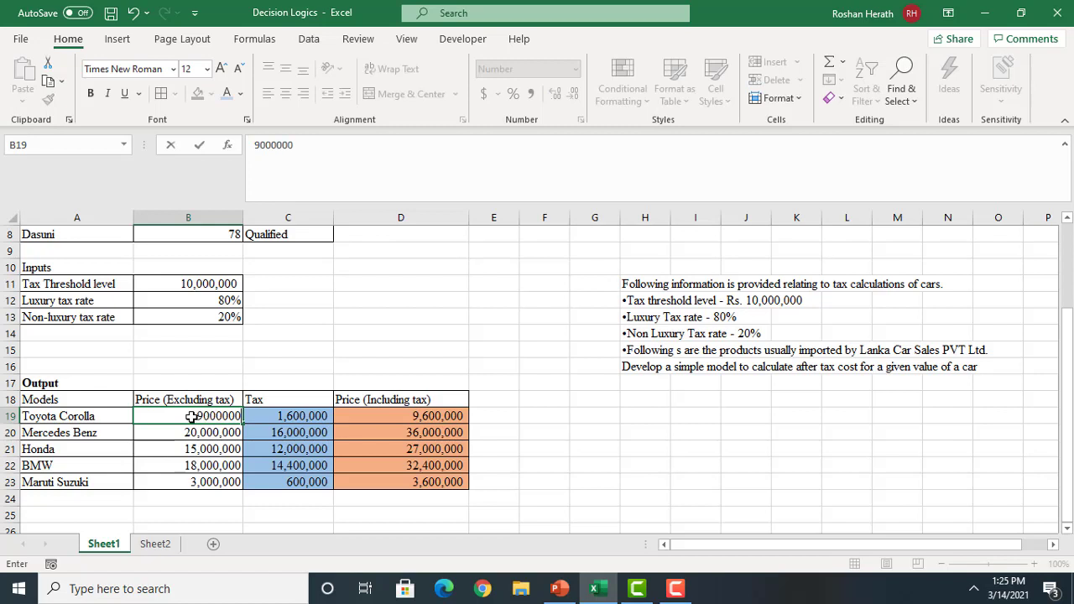
{"action": "key", "text": "Return"}
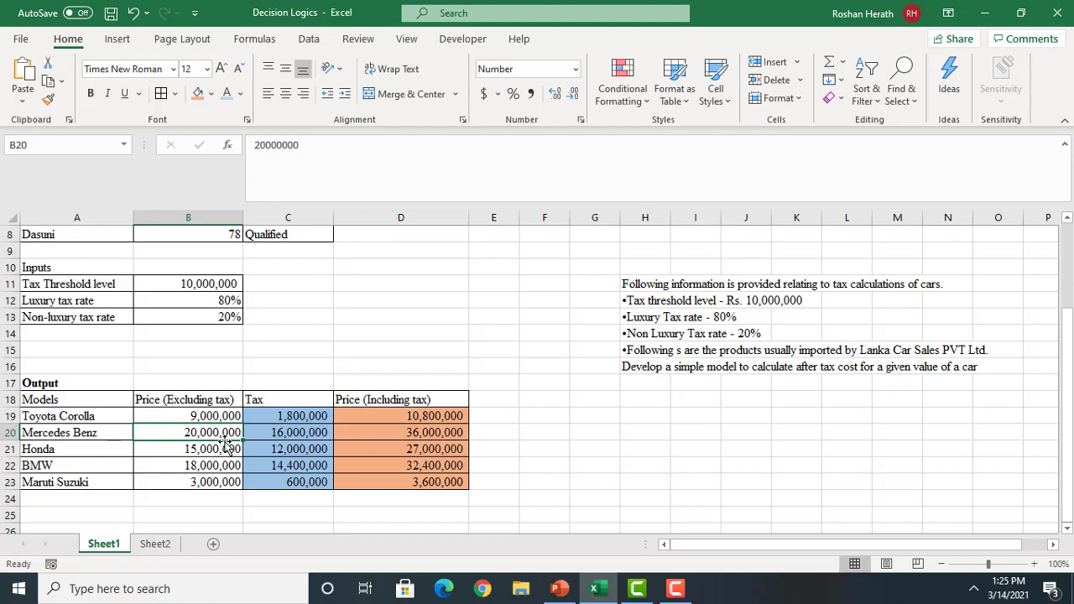
{"action": "type", "text": "2500000"}
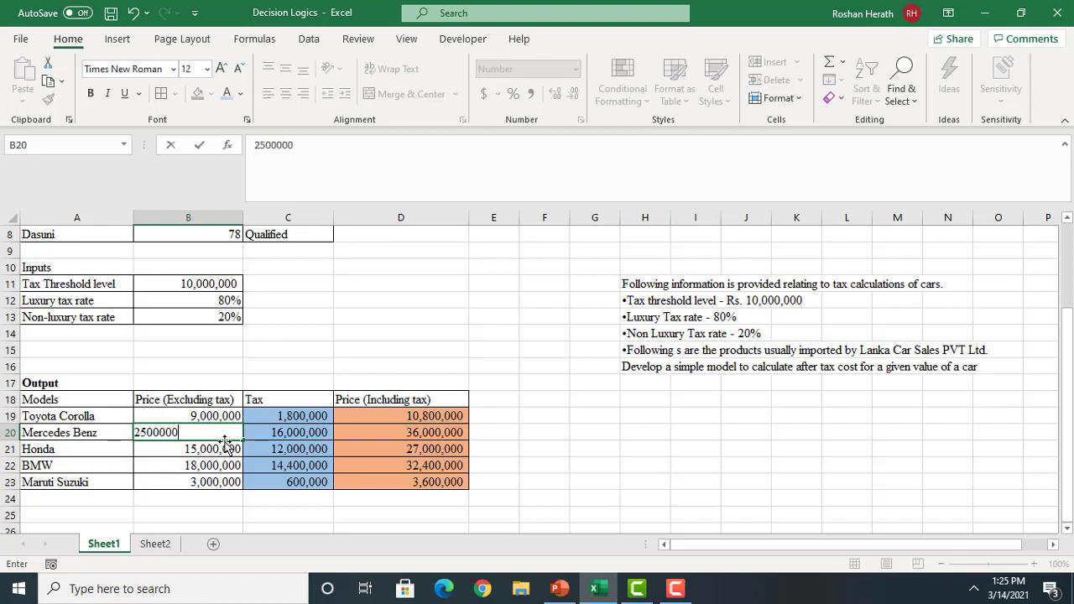
{"action": "key", "text": "Return"}
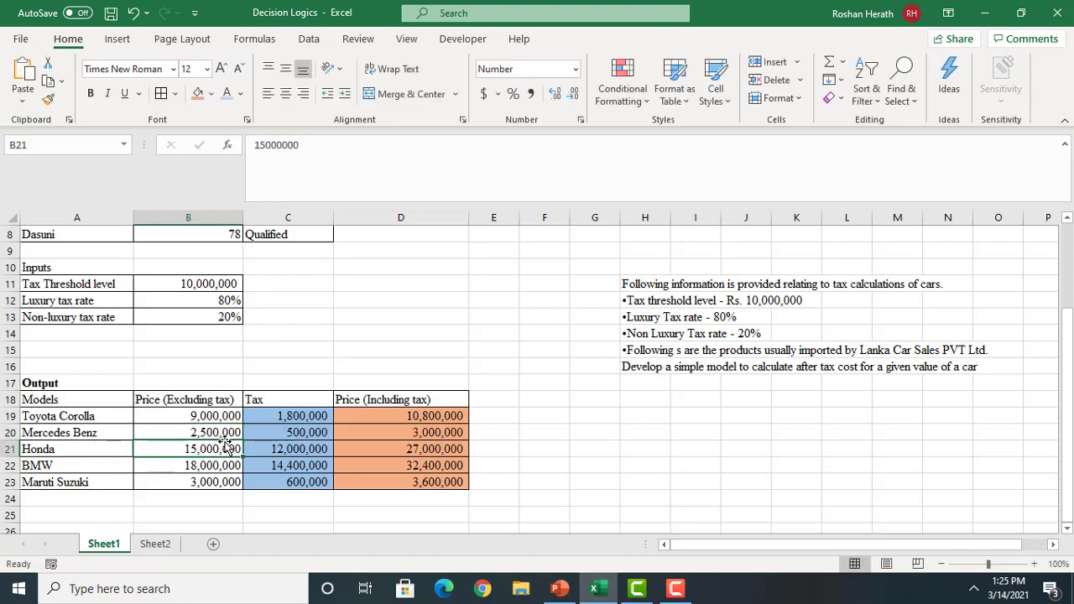
{"action": "left_click", "coordinate": [183, 432]}
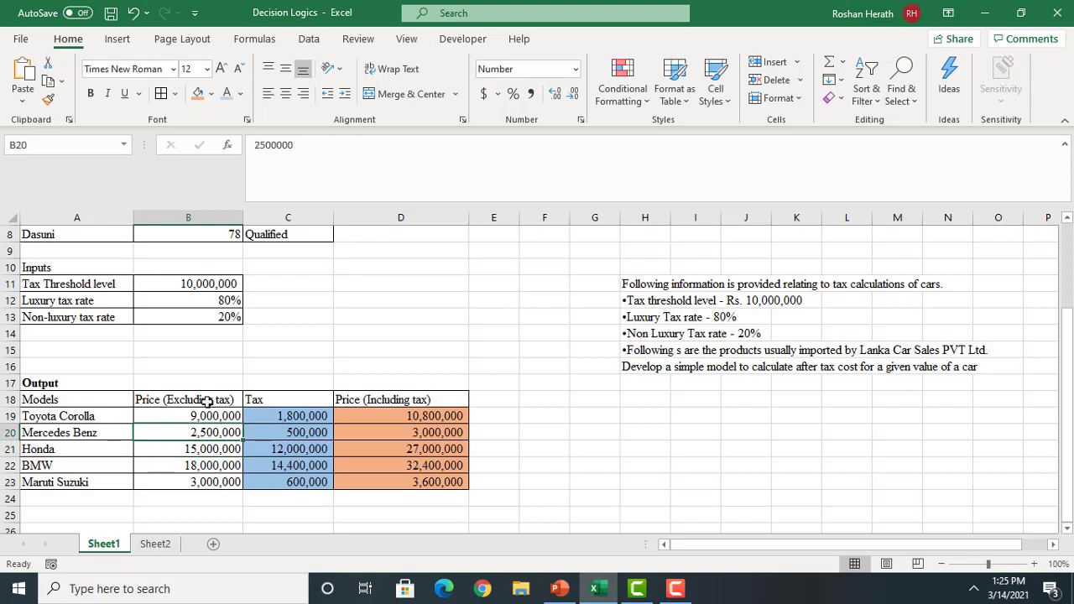
{"action": "left_click", "coordinate": [300, 145]}
{"action": "type", "text": "0"}
{"action": "key", "text": "Return"}
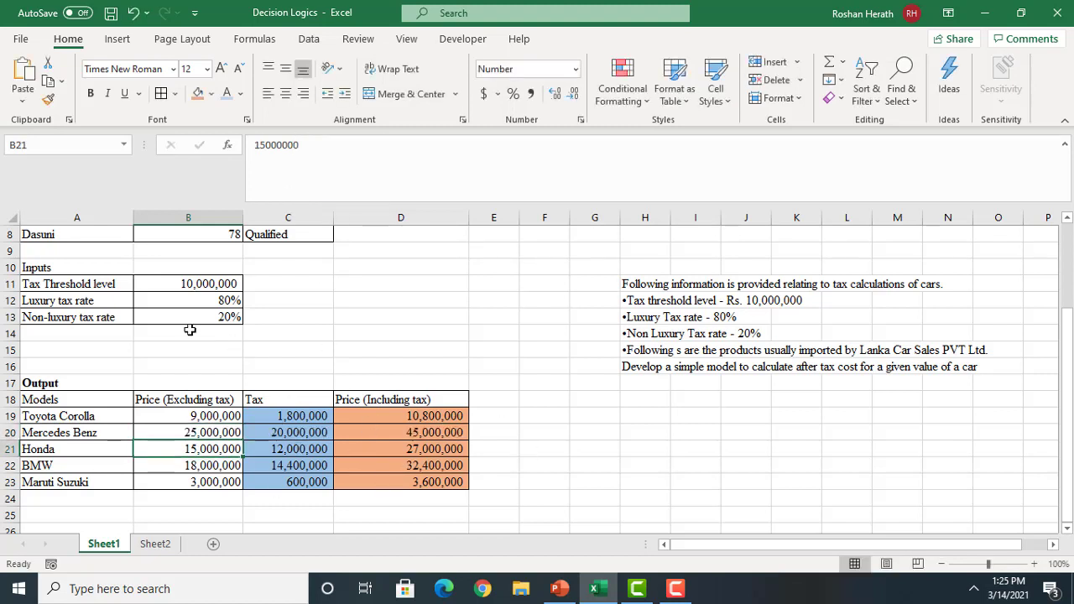
Set the luxury tax rate in B12 to 70% and the non-luxury tax rate in B13 to 10%
{"action": "left_click", "coordinate": [199, 282]}
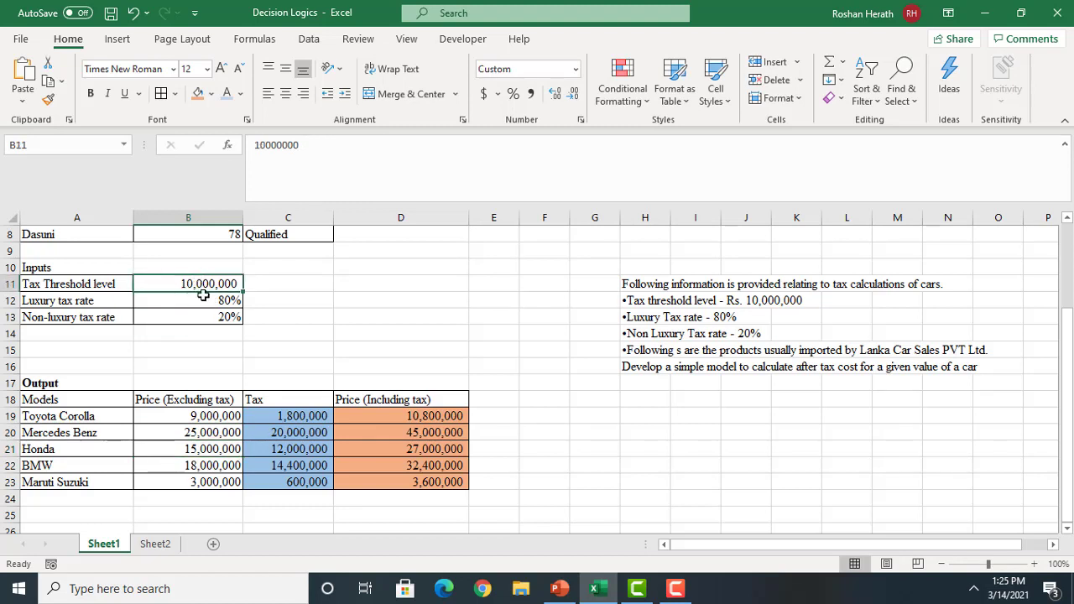
{"action": "left_click", "coordinate": [202, 296]}
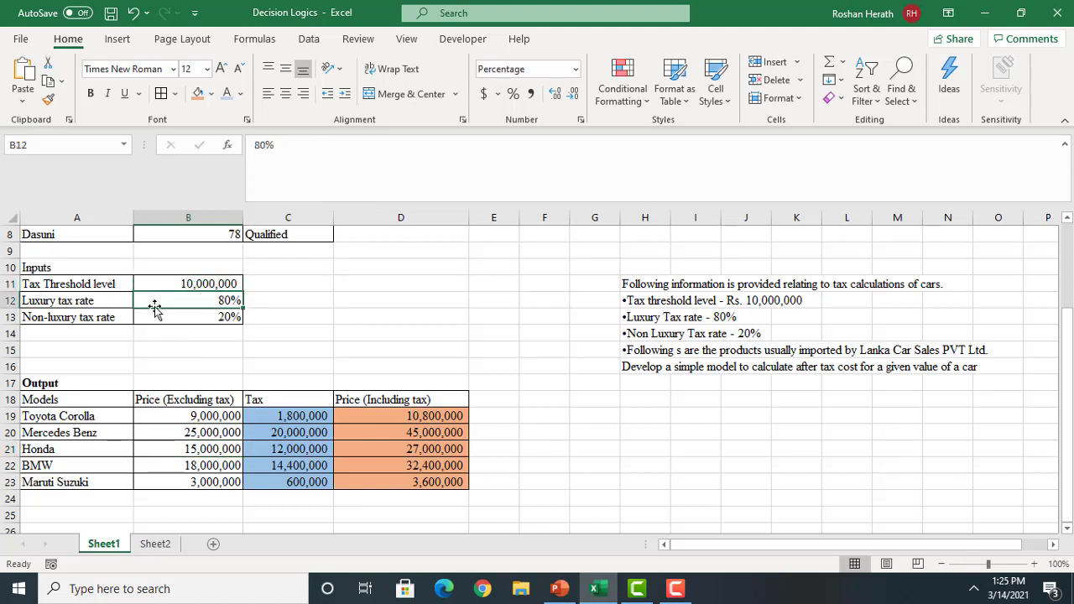
{"action": "left_click", "coordinate": [261, 145]}
{"action": "key", "text": "BackSpace"}
{"action": "type", "text": "7"}
{"action": "key", "text": "Return"}
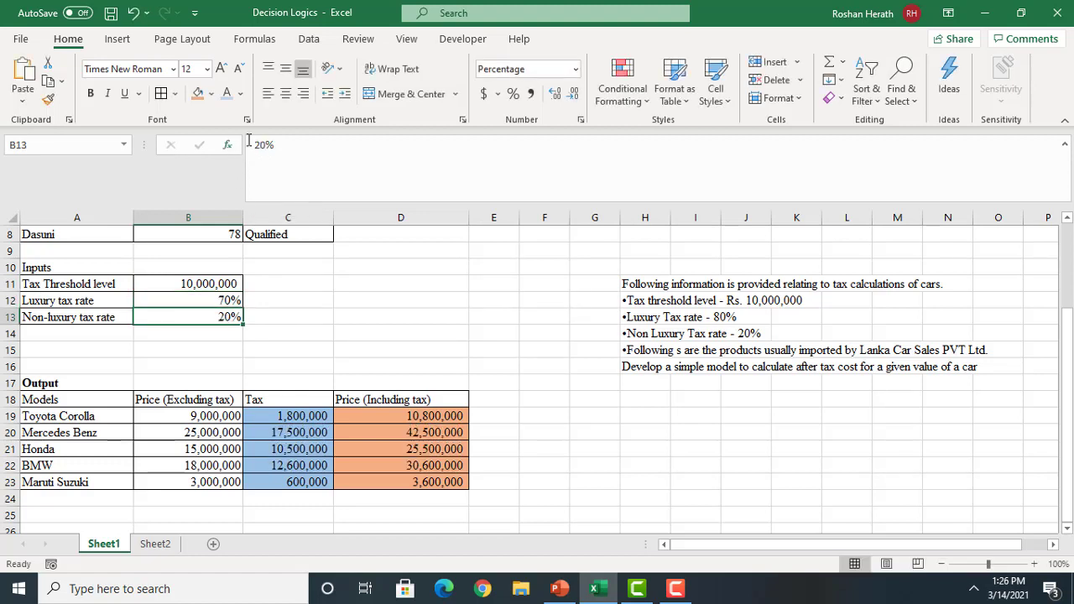
{"action": "left_click", "coordinate": [261, 142]}
{"action": "key", "text": "BackSpace"}
{"action": "type", "text": "1"}
{"action": "key", "text": "Return"}
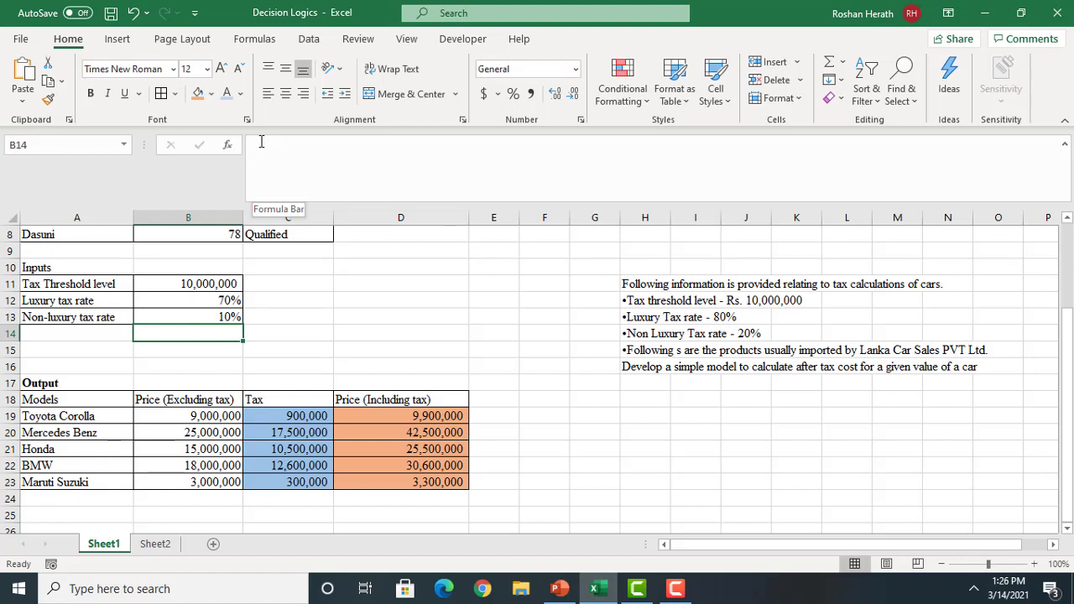
Make the Inputs heading in A10 bold
{"action": "left_click", "coordinate": [181, 286]}
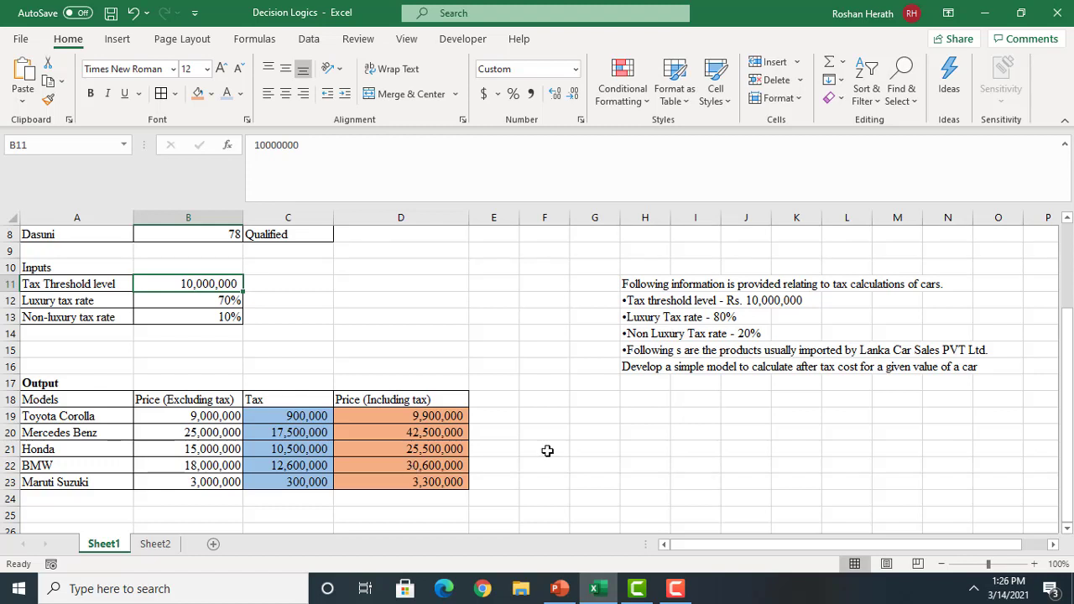
{"action": "left_click", "coordinate": [41, 266]}
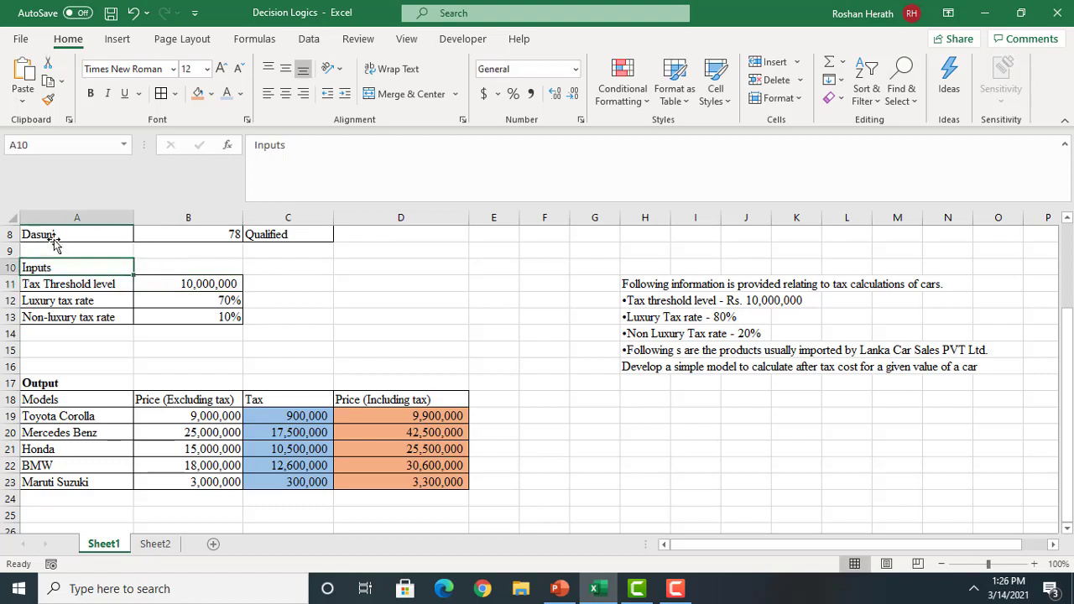
{"action": "left_click", "coordinate": [91, 94]}
{"action": "left_click", "coordinate": [746, 486]}
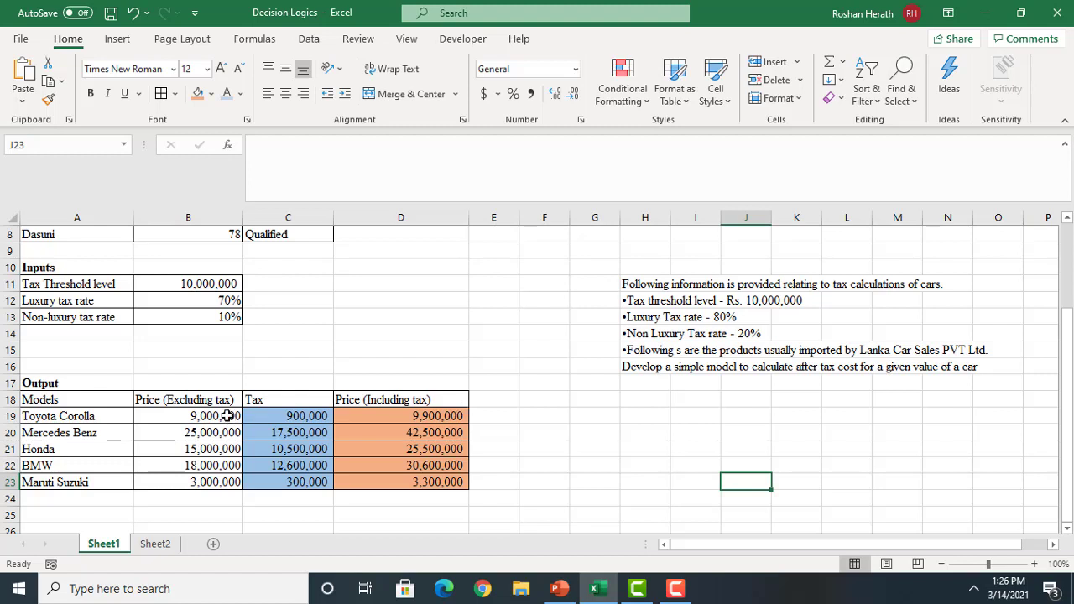
Set the luxury tax rate in B12 to 80% and the non-luxury tax rate in B13 to 20%
{"action": "left_click", "coordinate": [221, 300]}
{"action": "type", "text": "80"}
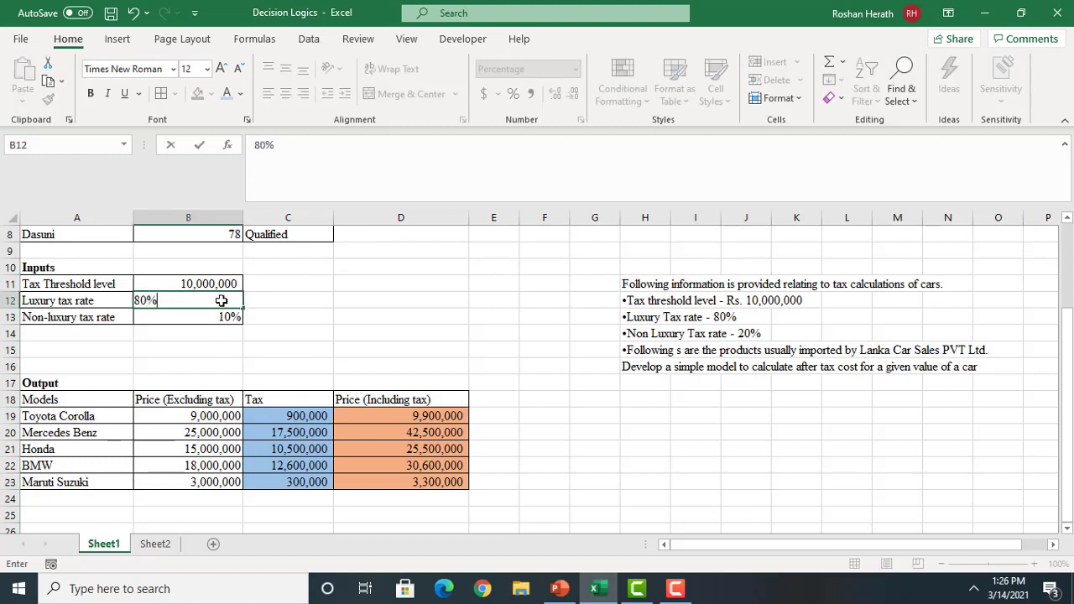
{"action": "key", "text": "Return"}
{"action": "type", "text": "20"}
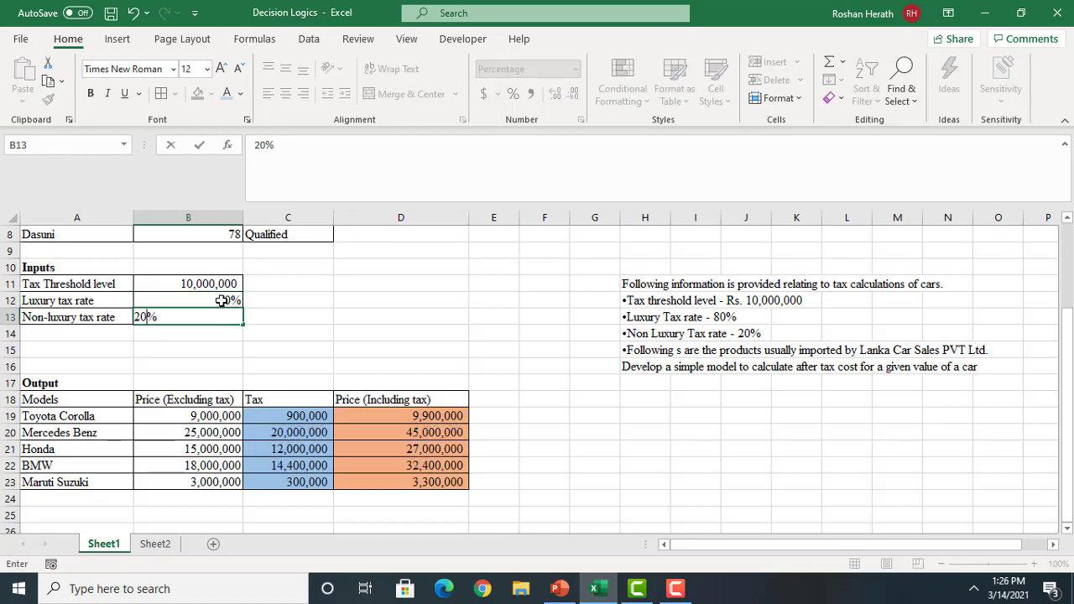
{"action": "key", "text": "Return"}
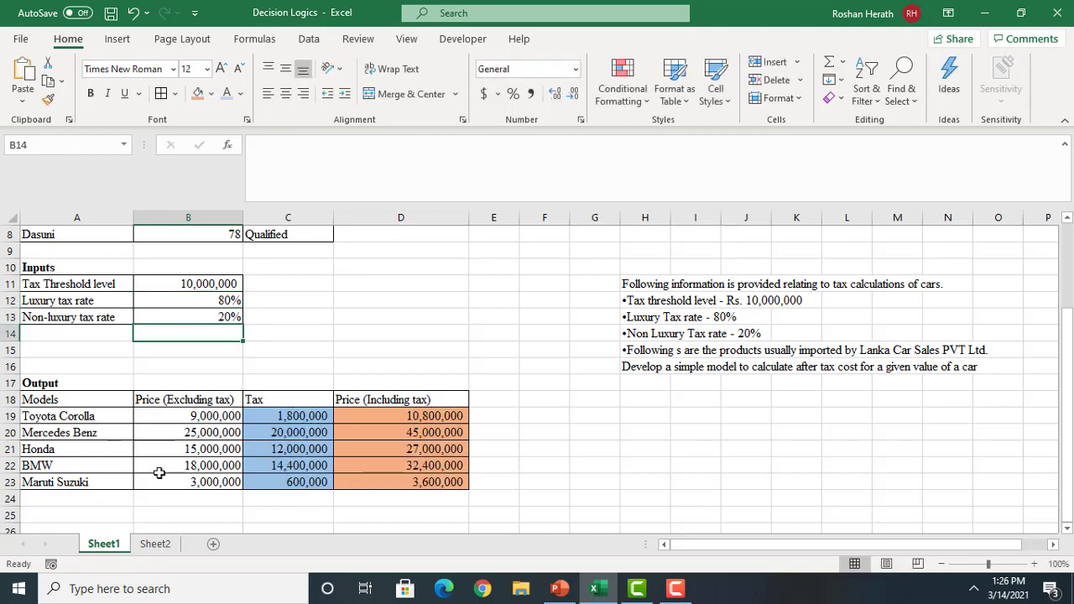
Set the price excluding tax to 8,000,000 for Toyota Corolla and 2,000,000 for Mercedes Benz
{"action": "left_click", "coordinate": [190, 417]}
{"action": "type", "text": "8,000,"}
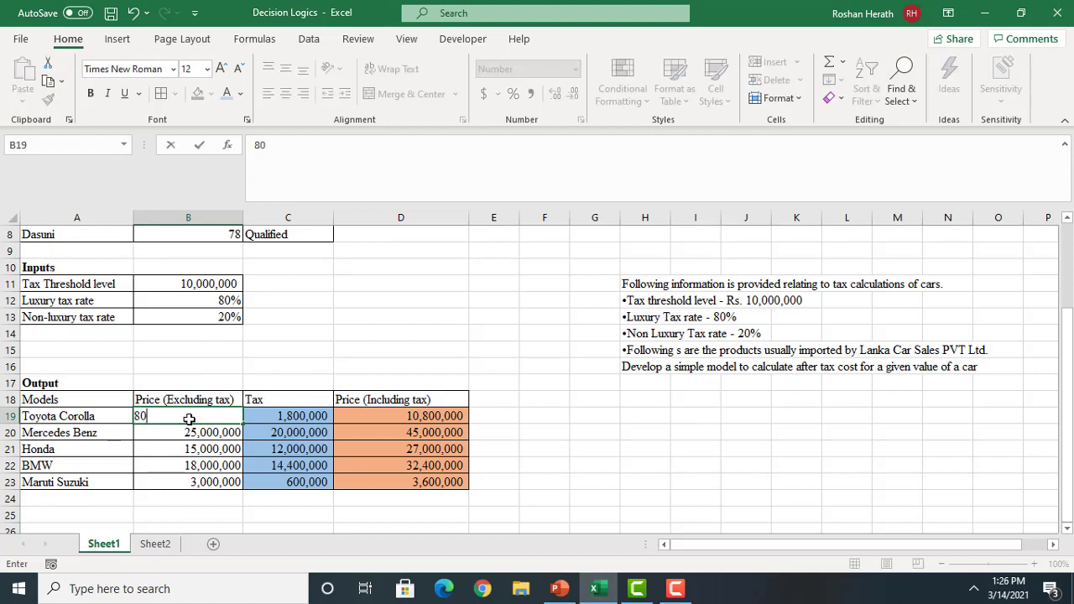
{"action": "type", "text": "00000"}
{"action": "key", "text": "Return"}
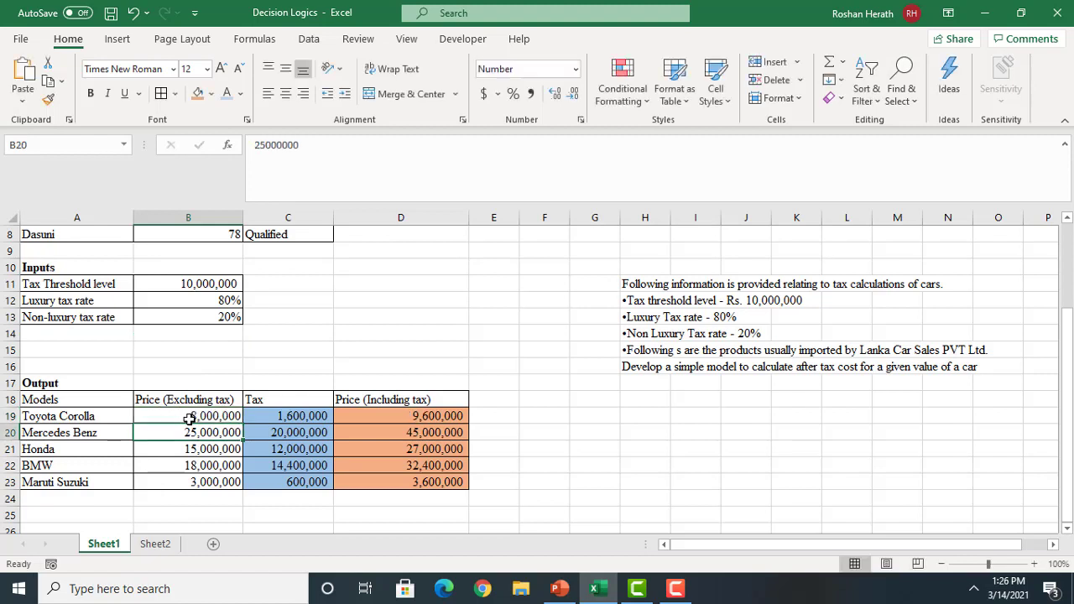
{"action": "type", "text": "2000000"}
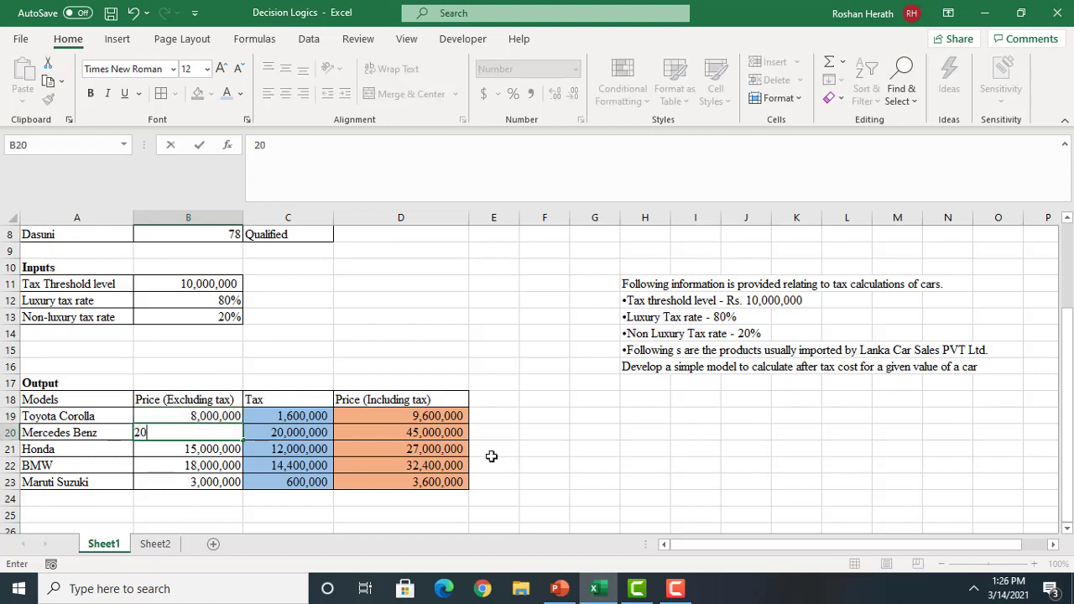
{"action": "key", "text": "Return"}
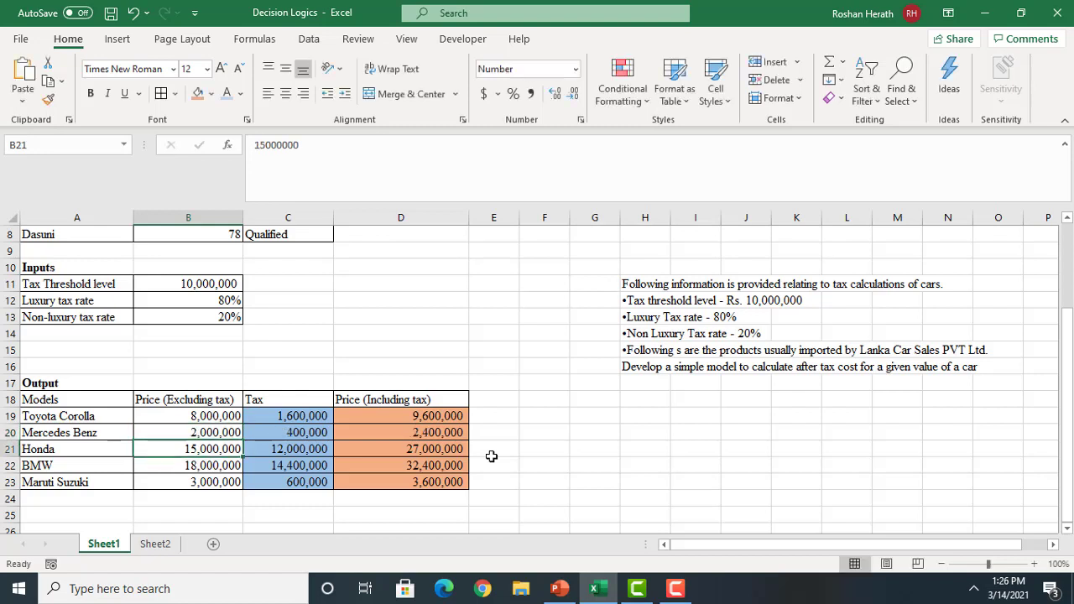
Set the Mercedes Benz price excluding tax in B20 to 20,000,000
{"action": "left_click", "coordinate": [216, 430]}
{"action": "left_click", "coordinate": [325, 145]}
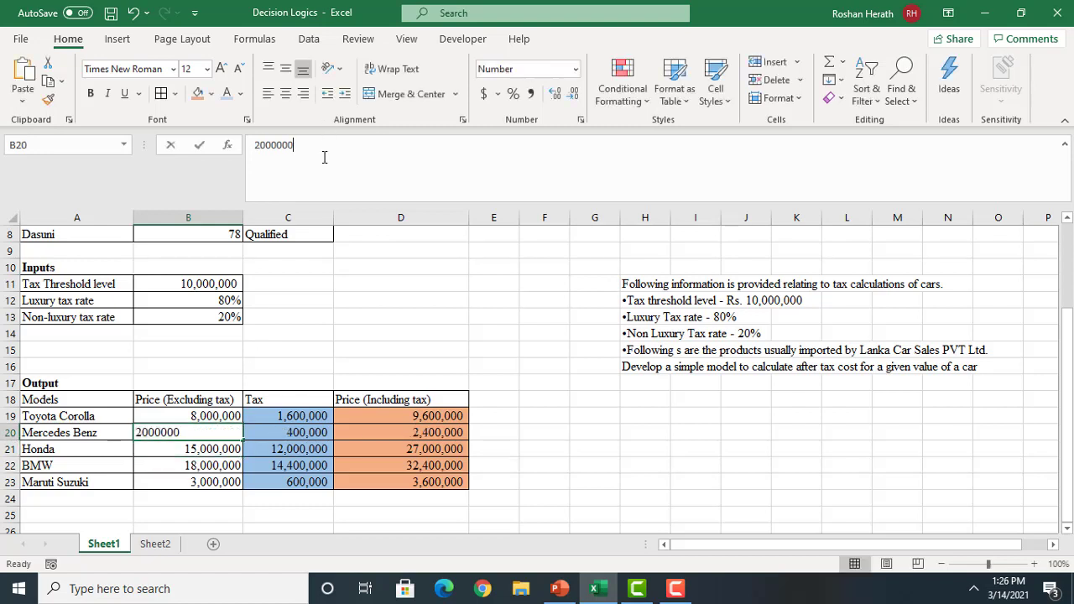
{"action": "type", "text": "0"}
{"action": "key", "text": "Return"}
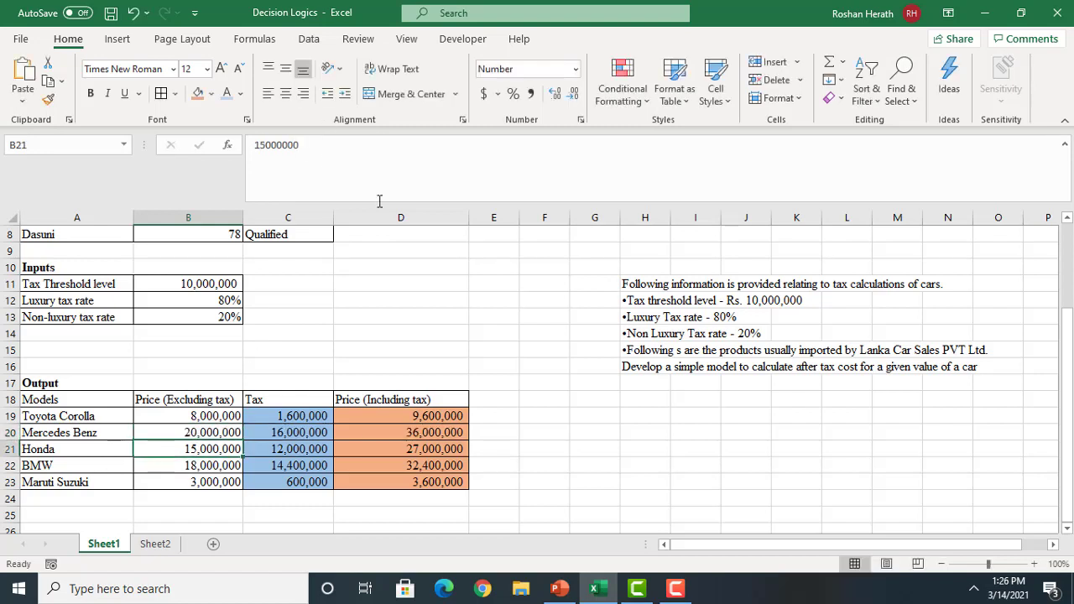
{"action": "left_click", "coordinate": [625, 465]}
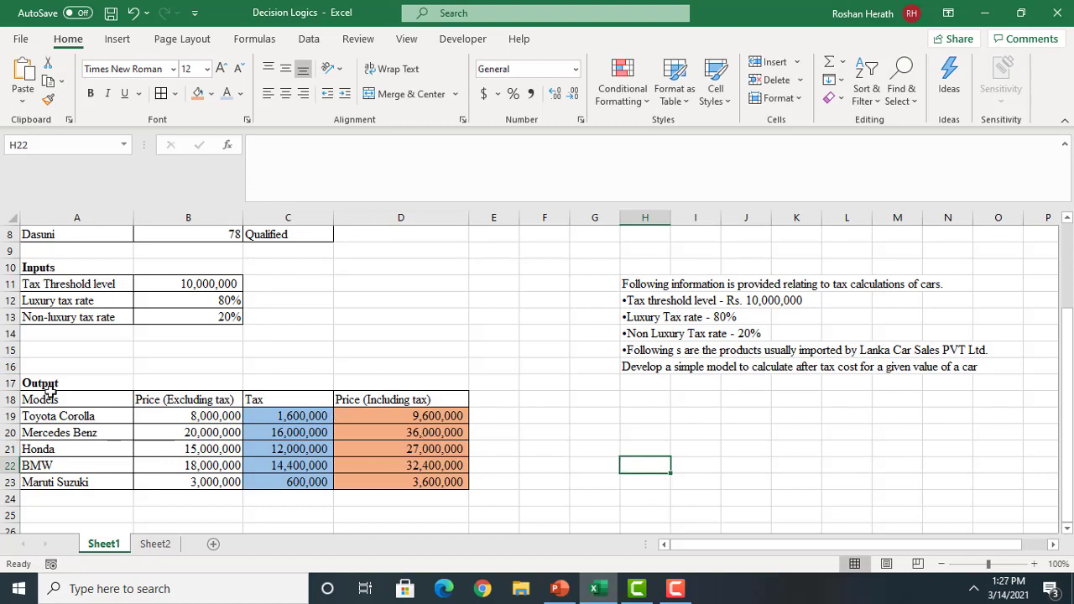
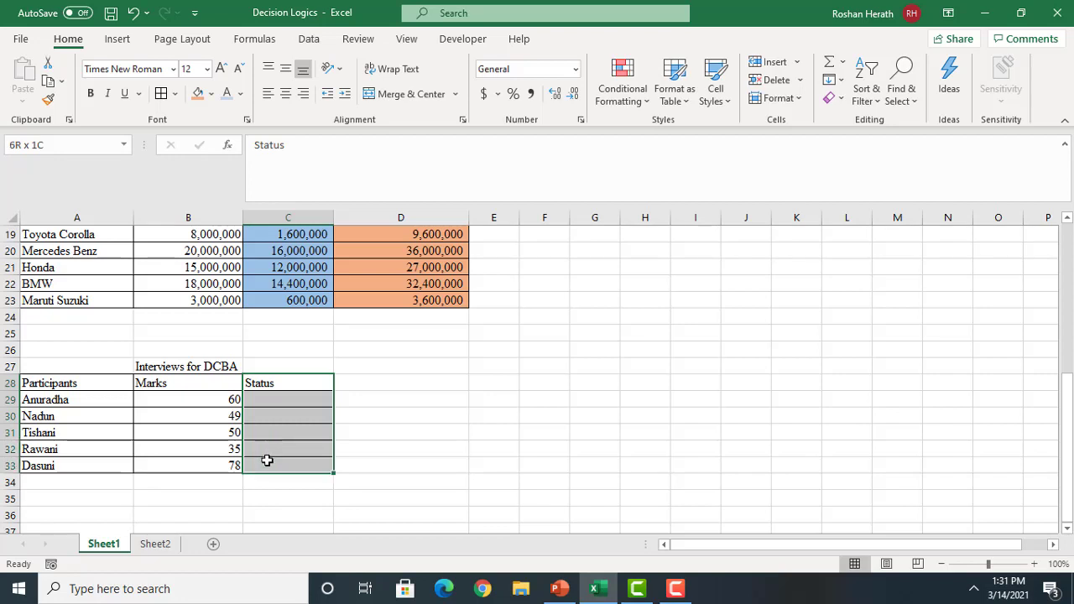
Copy the bordered Status column C28:C33 of the Interviews for DCBA table into the adjacent column starting at D28
{"action": "key", "text": "ctrl+c"}
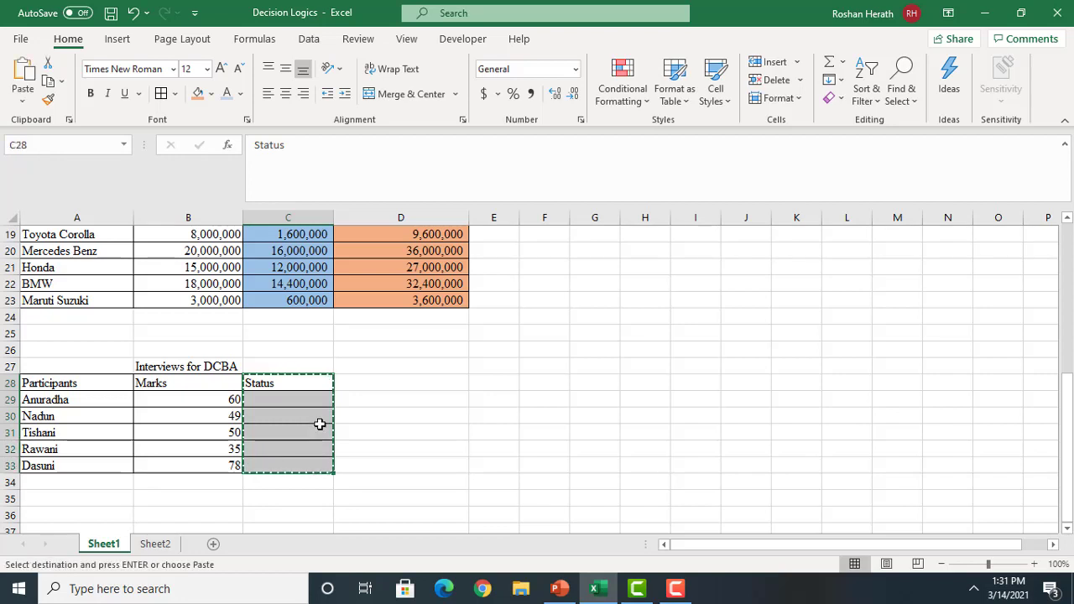
{"action": "left_click", "coordinate": [350, 388]}
{"action": "key", "text": "ctrl+v"}
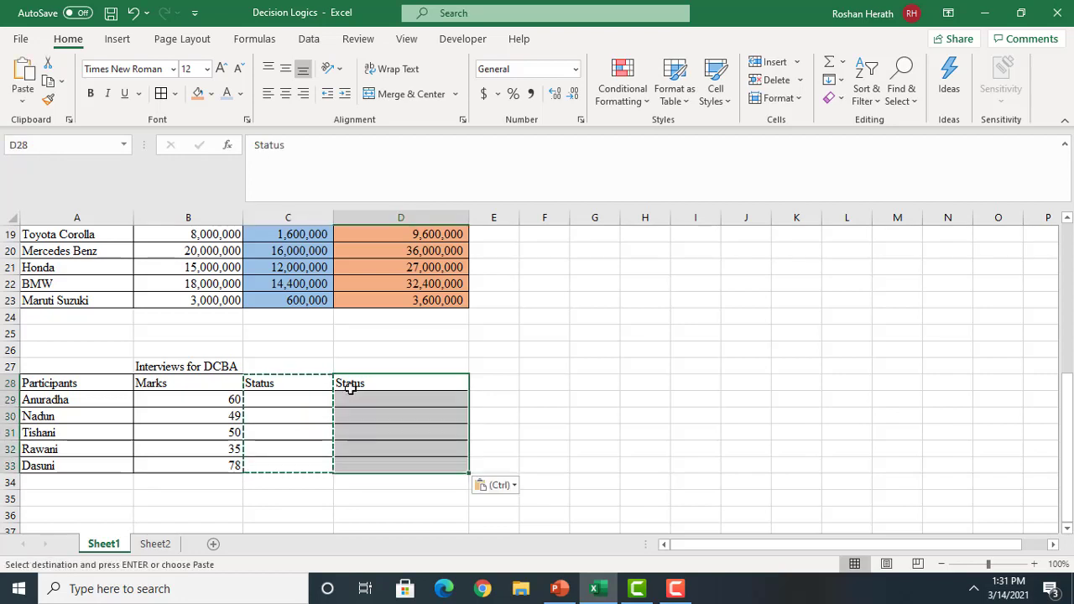
Change the C28 header to Advanced Level Results and widen column C to fit it
{"action": "left_click", "coordinate": [282, 382]}
{"action": "type", "text": "A"}
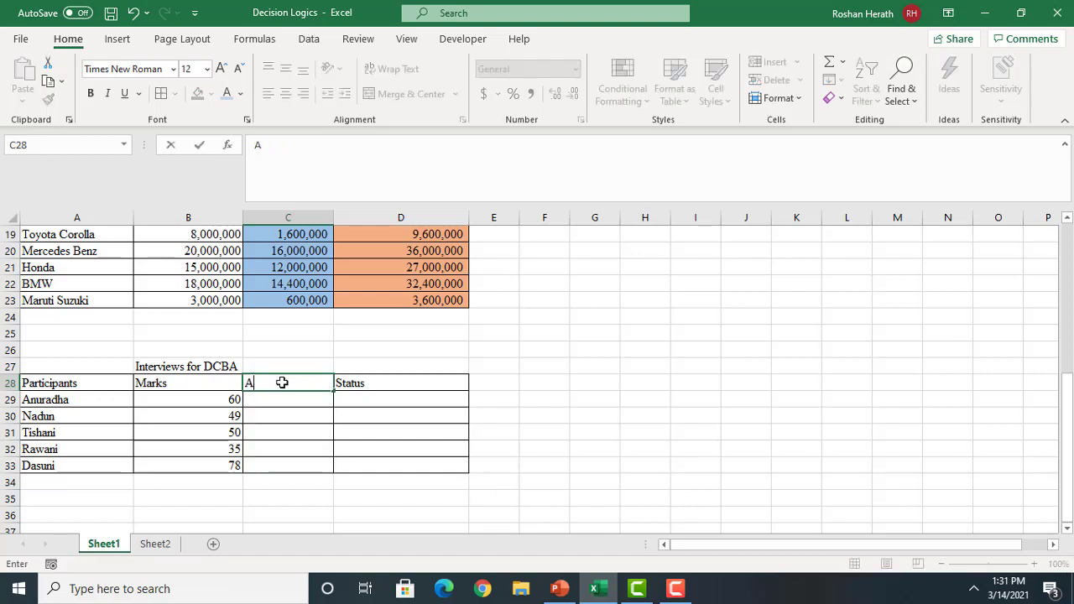
{"action": "type", "text": "dvam"}
{"action": "key", "text": "BackSpace"}
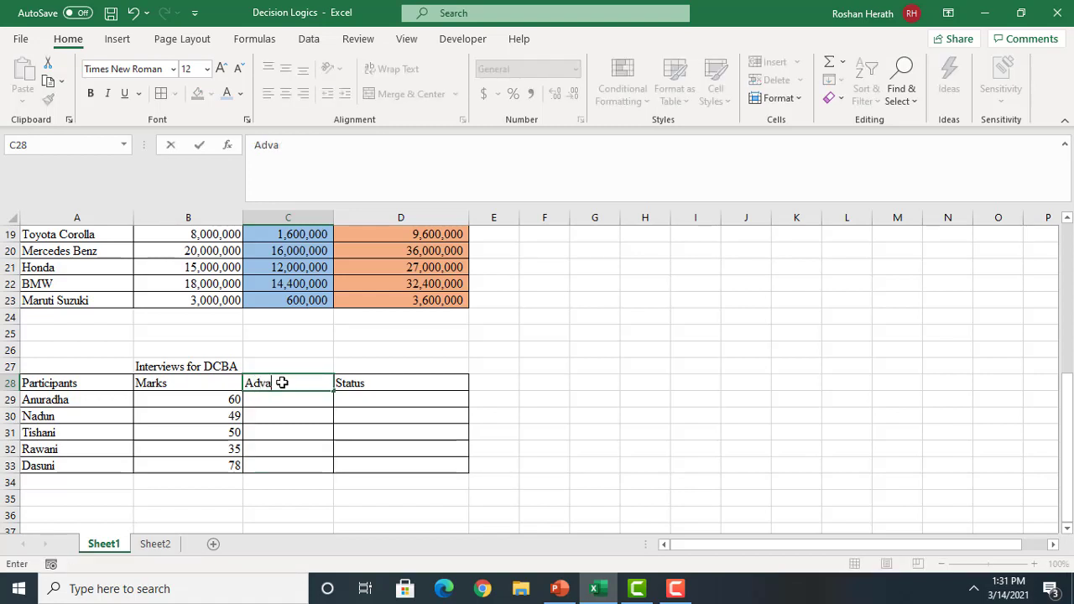
{"action": "type", "text": "nced Level"}
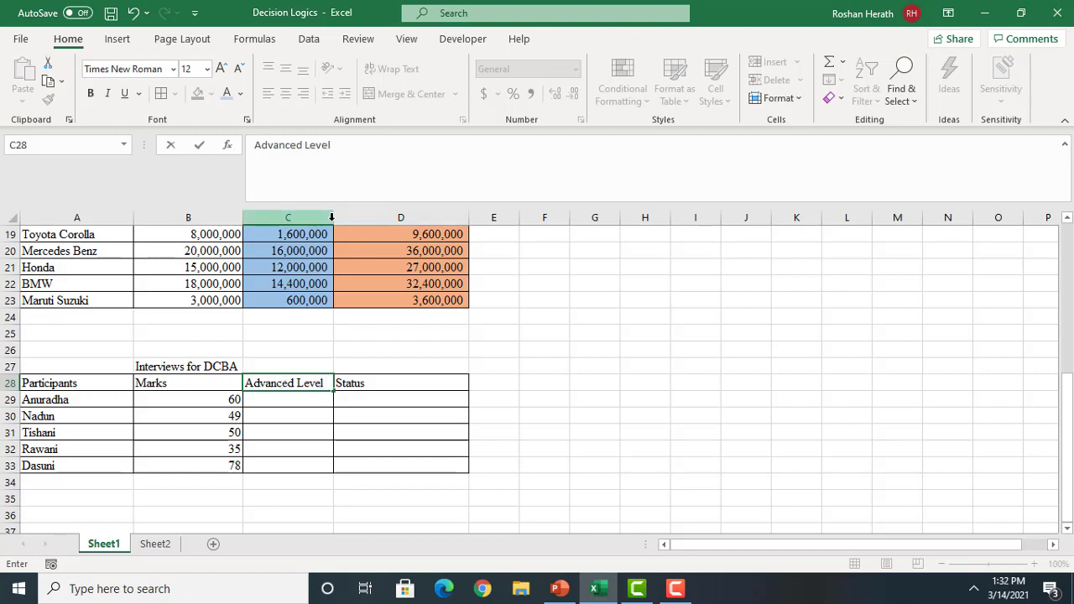
{"action": "type", "text": " Results"}
{"action": "left_click", "coordinate": [603, 450]}
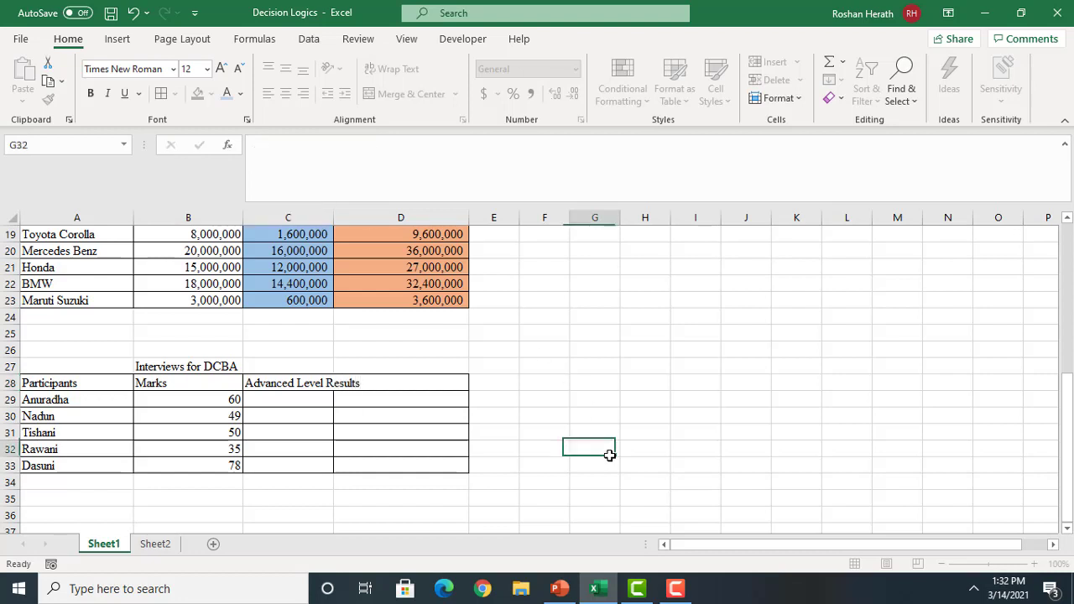
{"action": "left_click_drag", "start_coordinate": [334, 210], "coordinate": [384, 209]}
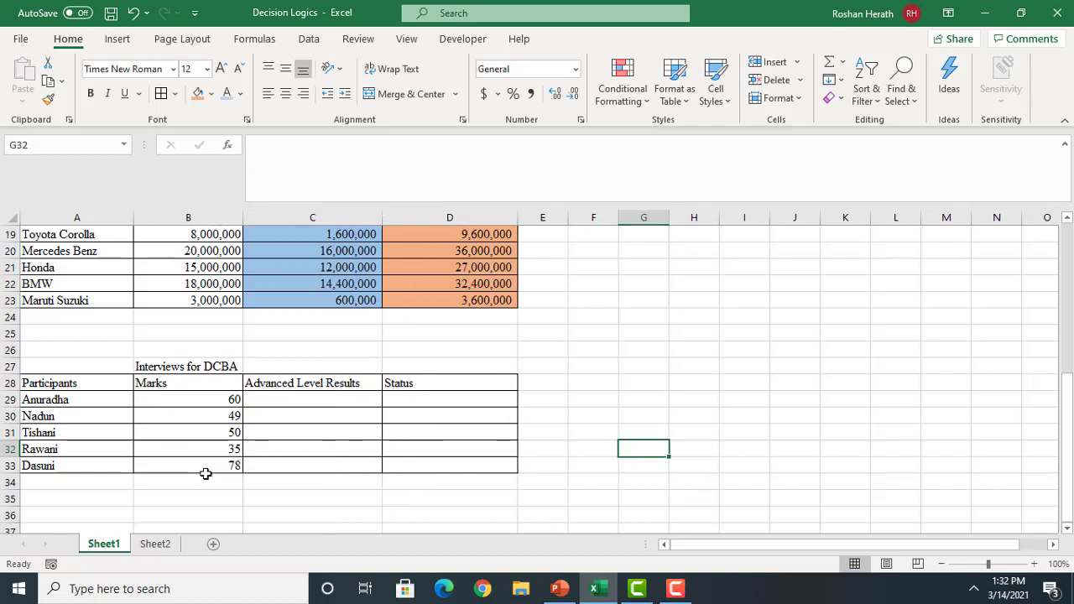
Enter the Advanced Level results Pass in C29 and Fail in C30
{"action": "left_click", "coordinate": [314, 404]}
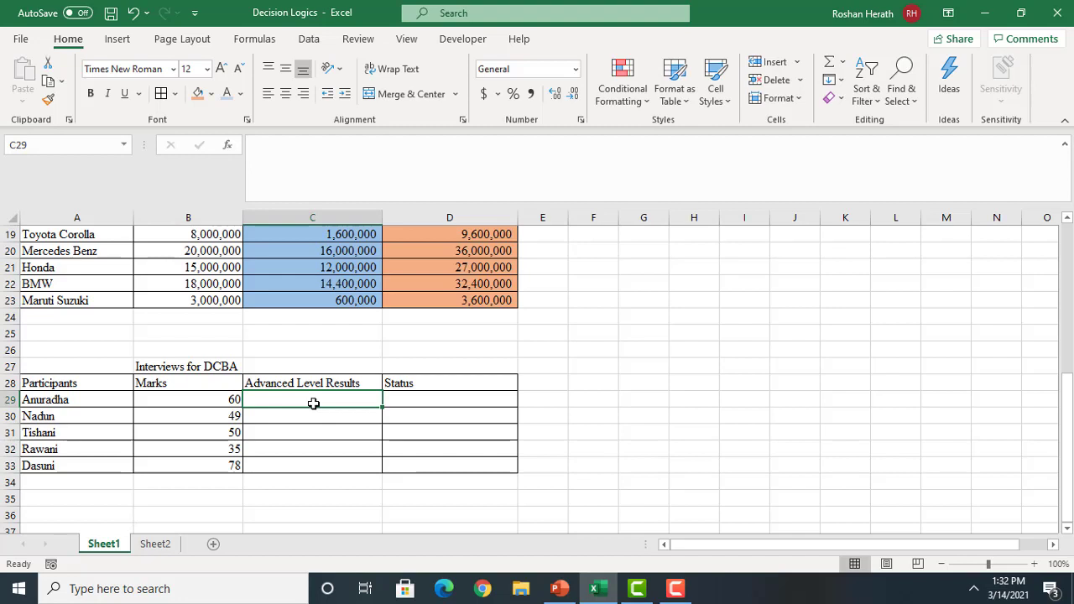
{"action": "type", "text": "Pass"}
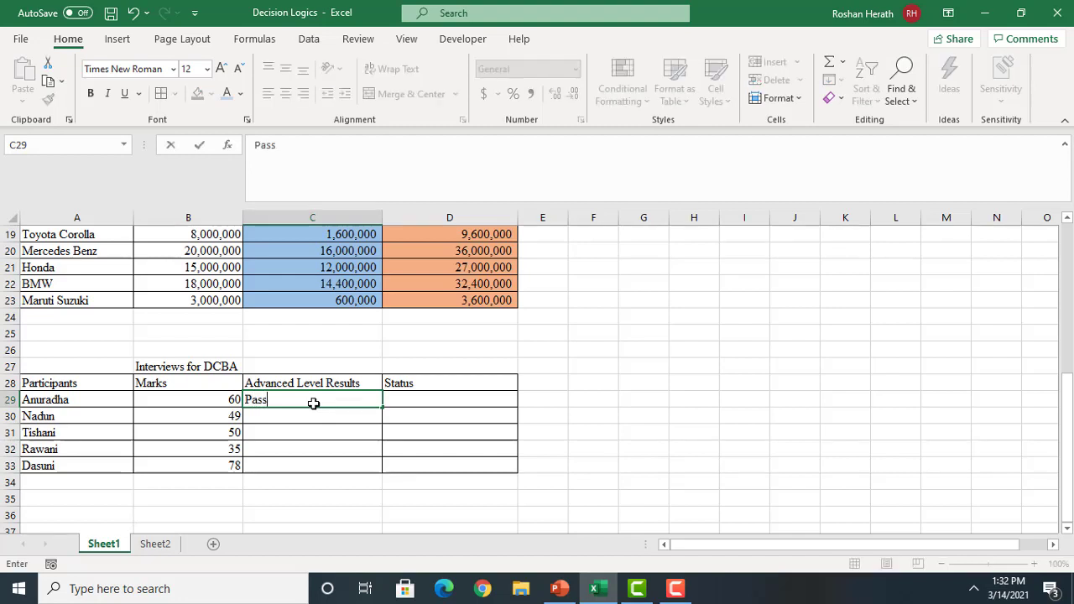
{"action": "key", "text": "Return"}
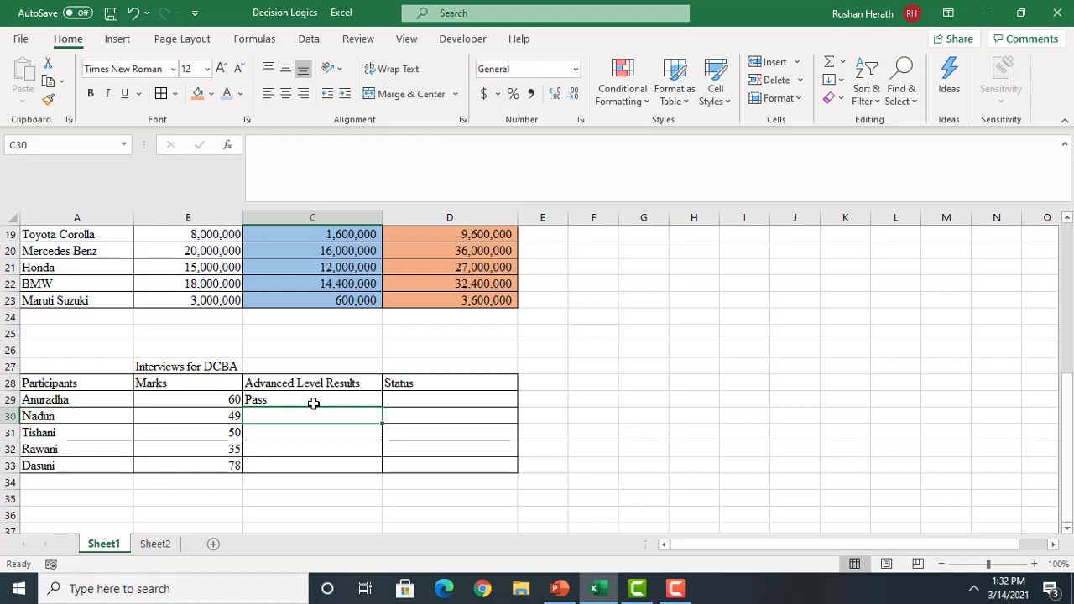
{"action": "type", "text": "Fail"}
{"action": "key", "text": "Return"}
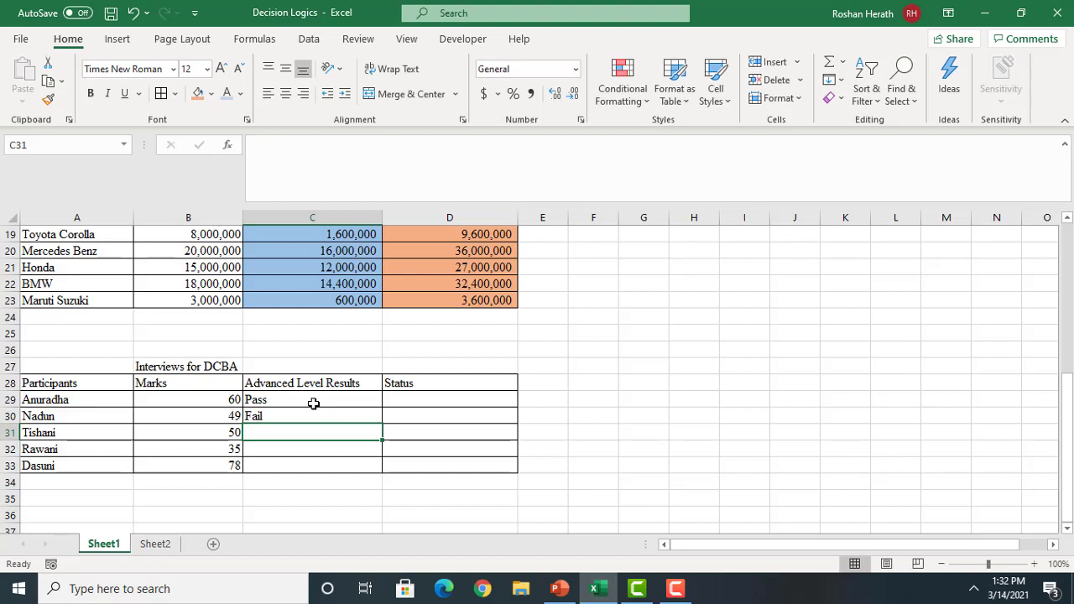
Enter Fail as the Advanced Level result in C31
{"action": "type", "text": "Pass"}
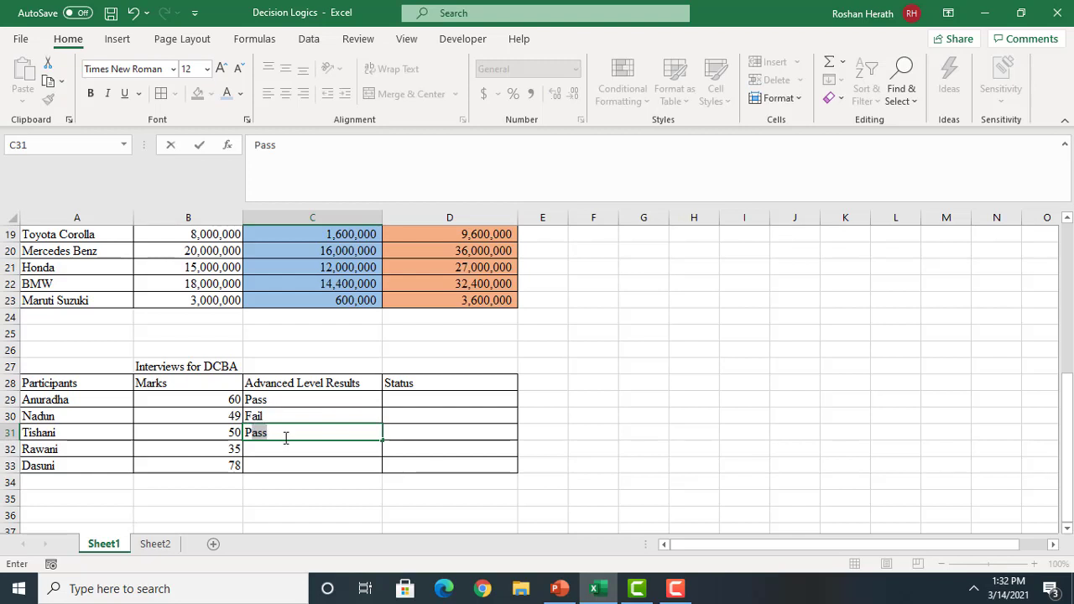
{"action": "key", "text": "BackSpace"}
{"action": "key", "text": "BackSpace"}
{"action": "key", "text": "BackSpace"}
{"action": "key", "text": "BackSpace"}
{"action": "type", "text": "f"}
{"action": "key", "text": "BackSpace"}
{"action": "type", "text": "f"}
{"action": "key", "text": "BackSpace"}
{"action": "key", "text": "BackSpace"}
{"action": "type", "text": "F"}
{"action": "key", "text": "Return"}
Change the Advanced Level result in C30 to Pass
{"action": "left_click", "coordinate": [262, 415]}
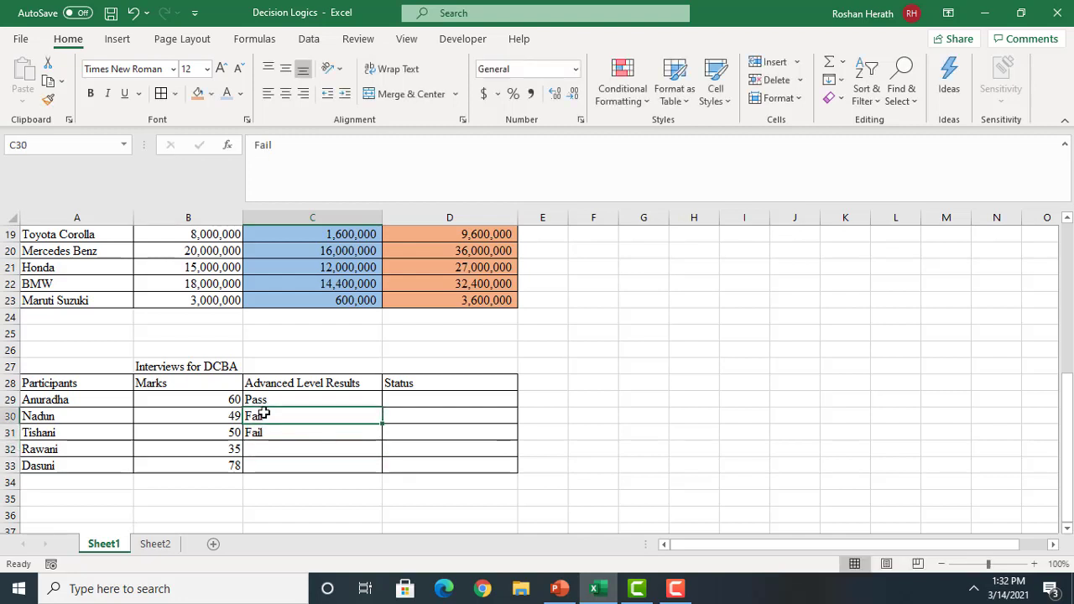
{"action": "type", "text": "p"}
{"action": "key", "text": "BackSpace"}
{"action": "key", "text": "BackSpace"}
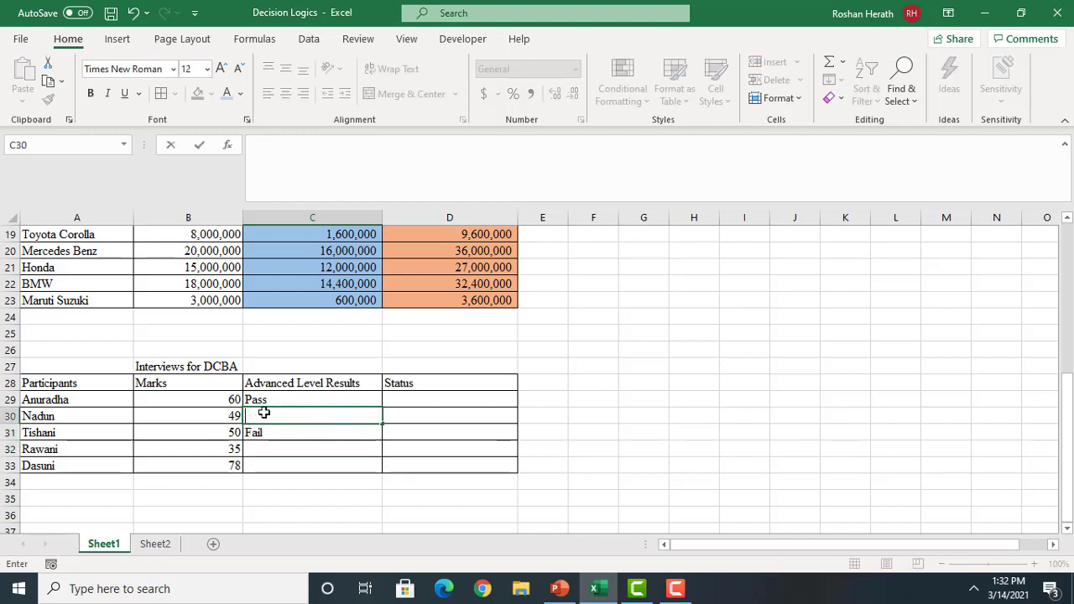
{"action": "type", "text": "p"}
{"action": "key", "text": "BackSpace"}
{"action": "key", "text": "BackSpace"}
{"action": "type", "text": "Pass"}
{"action": "key", "text": "Return"}
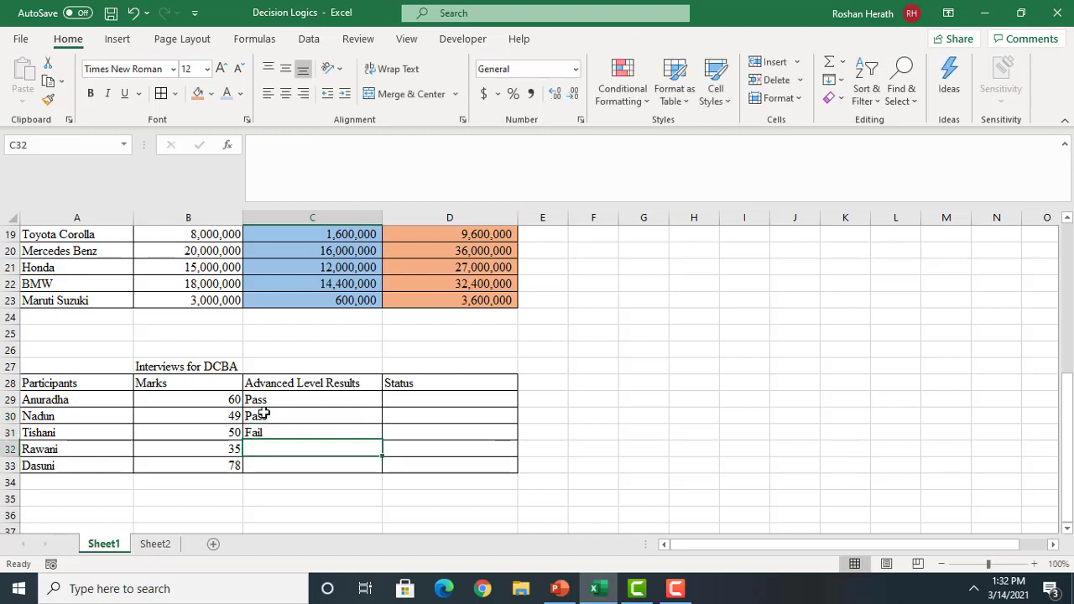
{"action": "key", "text": "Return"}
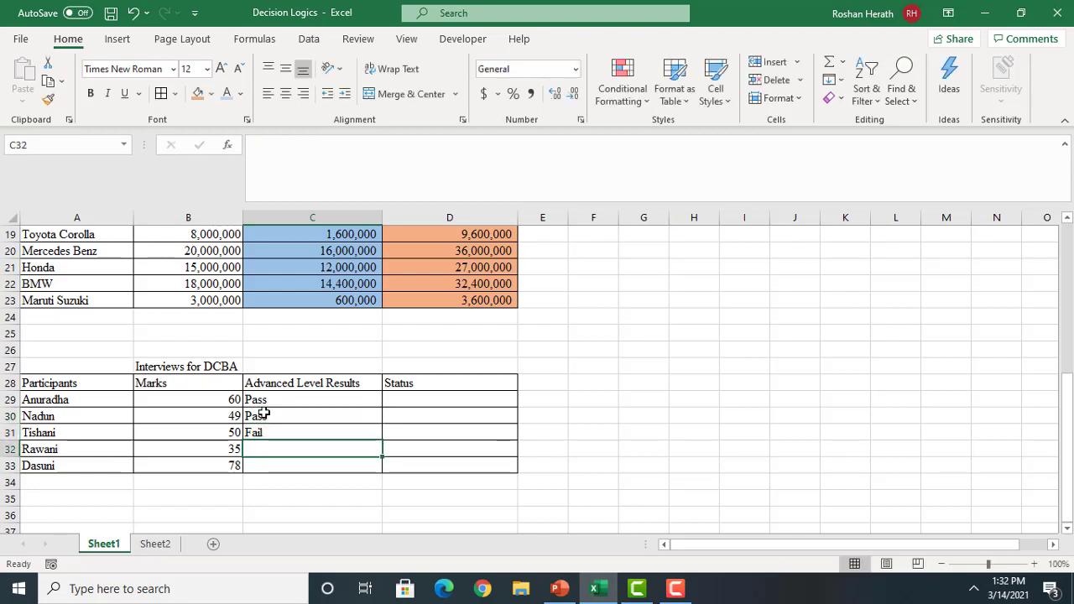
Enter Fail as the Advanced Level result for the last two participants in C32 and C33
{"action": "type", "text": "f"}
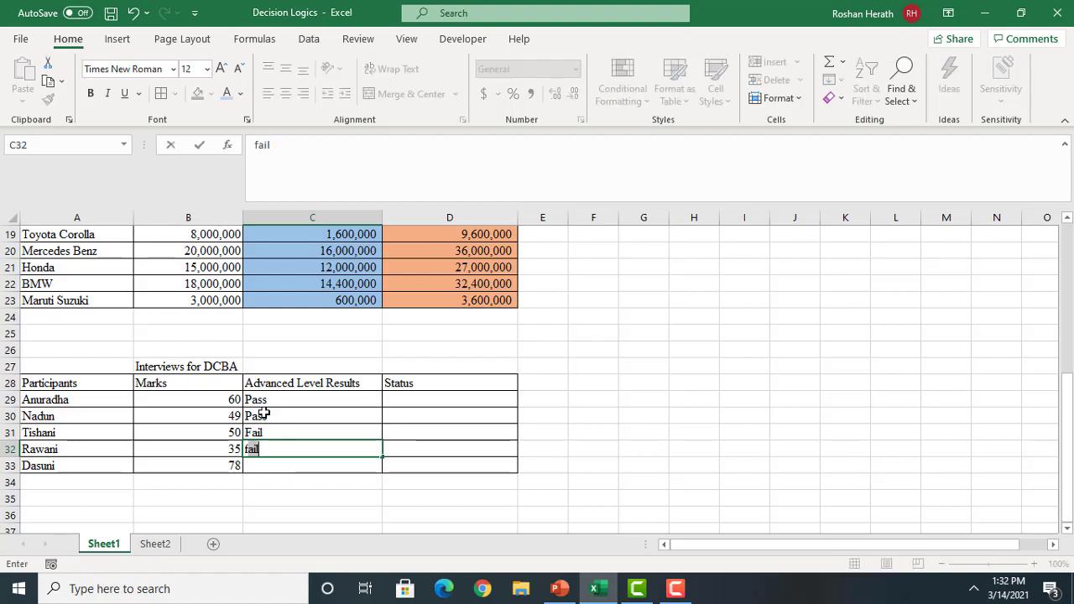
{"action": "key", "text": "BackSpace"}
{"action": "key", "text": "BackSpace"}
{"action": "type", "text": "F"}
{"action": "key", "text": "Return"}
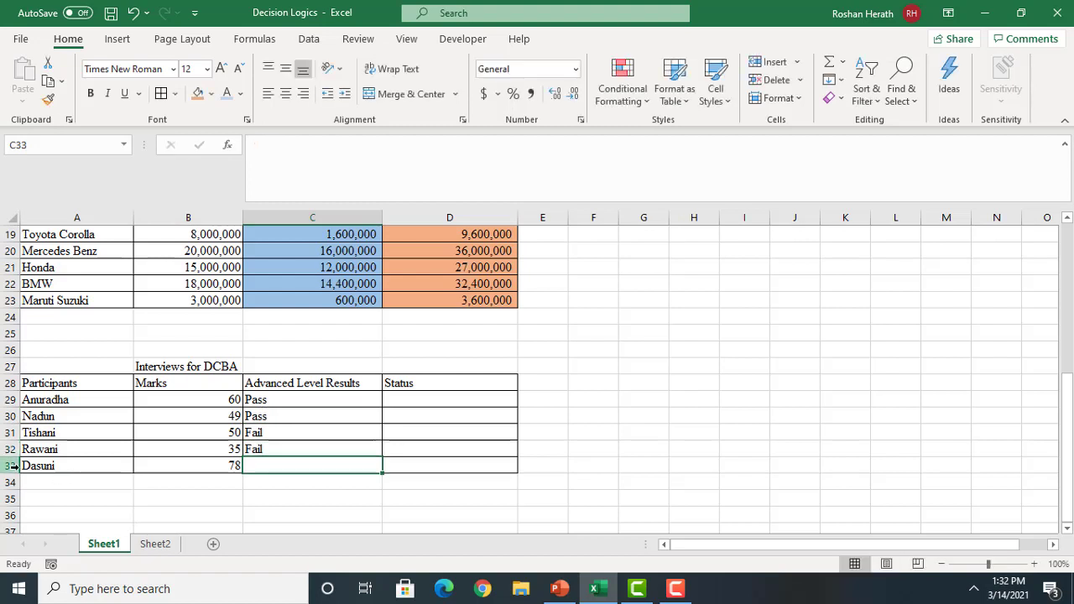
{"action": "type", "text": "F"}
{"action": "left_click", "coordinate": [369, 480]}
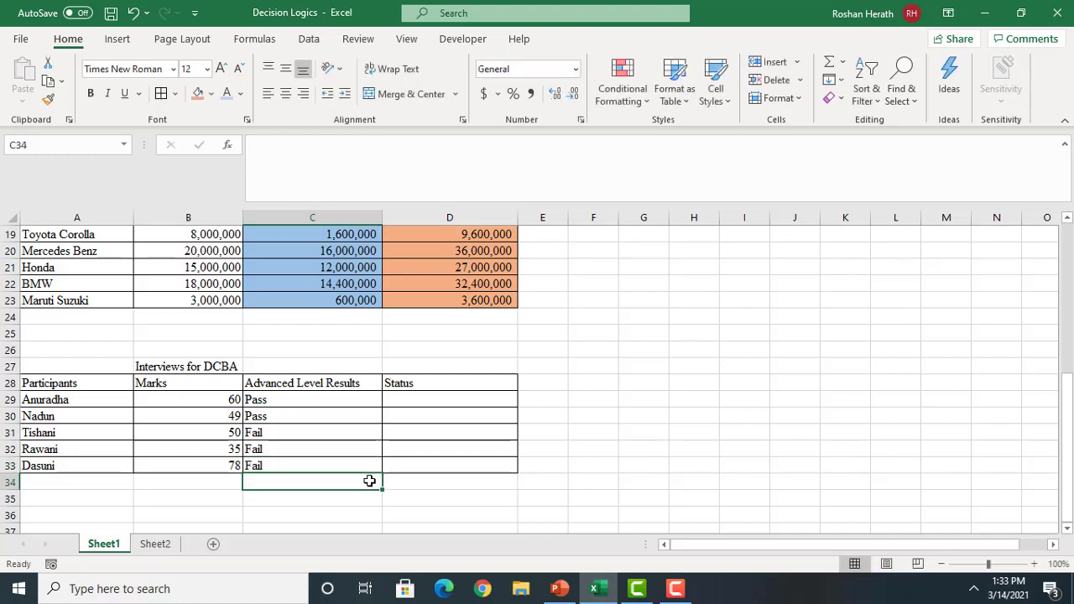
{"action": "left_click", "coordinate": [684, 470]}
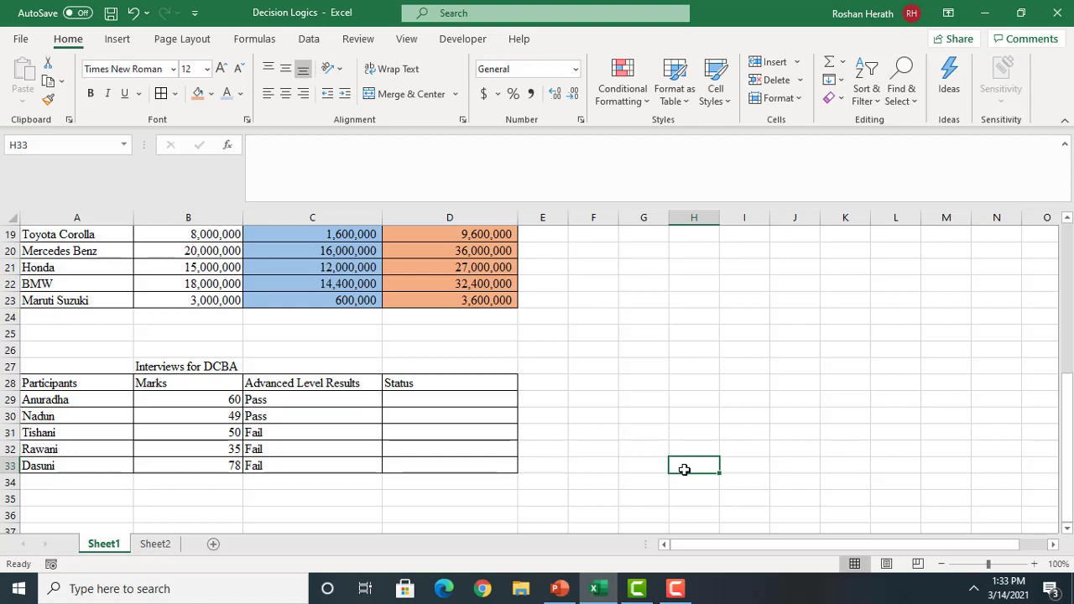
Add the label Conditions in G26, beside the interview table
{"action": "left_click", "coordinate": [636, 357]}
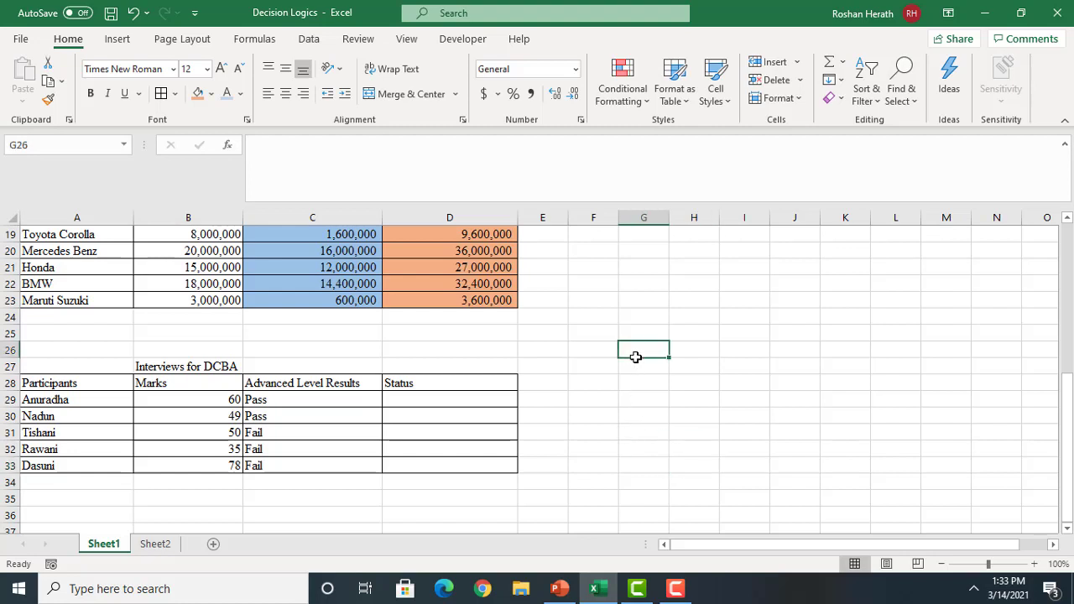
{"action": "type", "text": "c"}
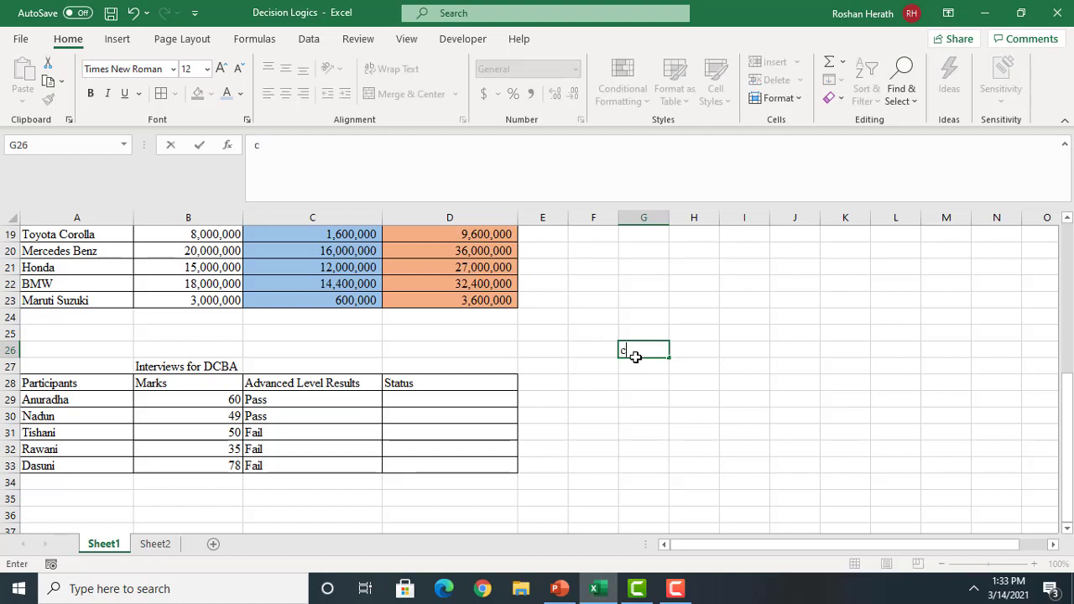
{"action": "type", "text": "ONDITI"}
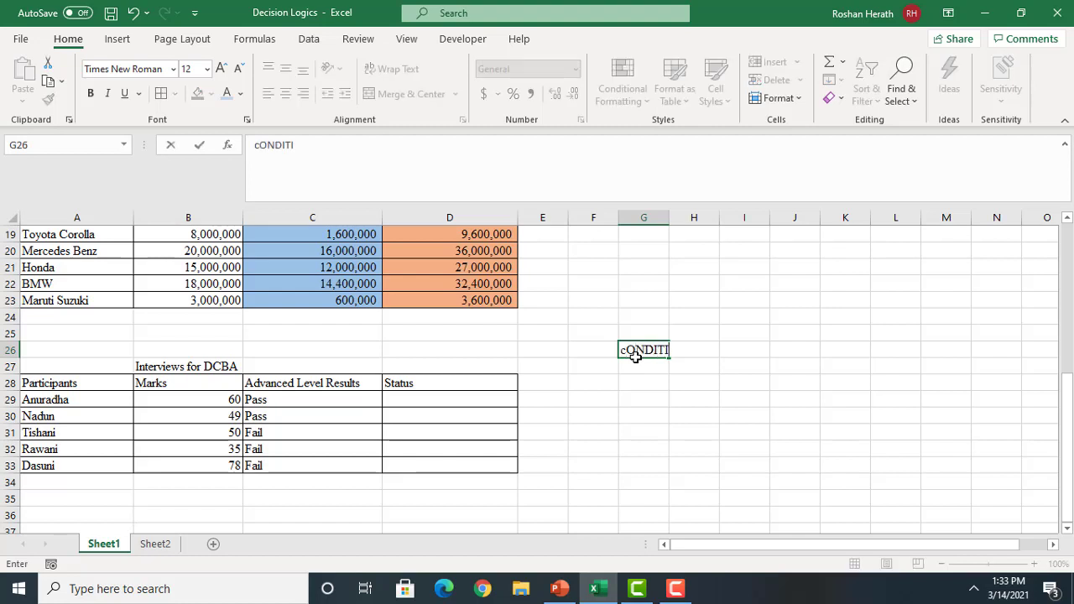
{"action": "type", "text": "ONS"}
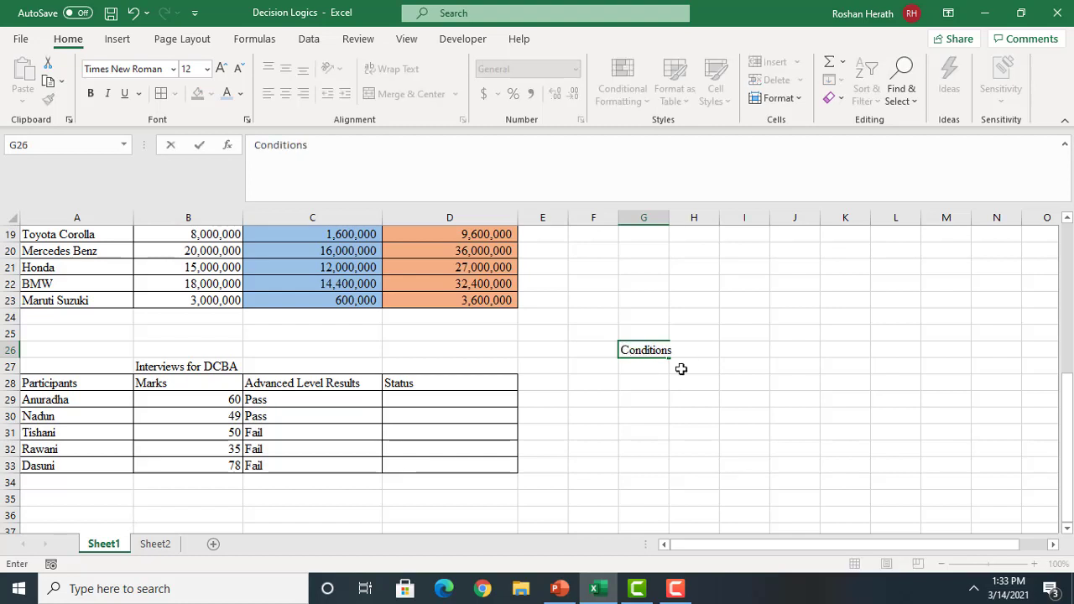
{"action": "left_click", "coordinate": [696, 369]}
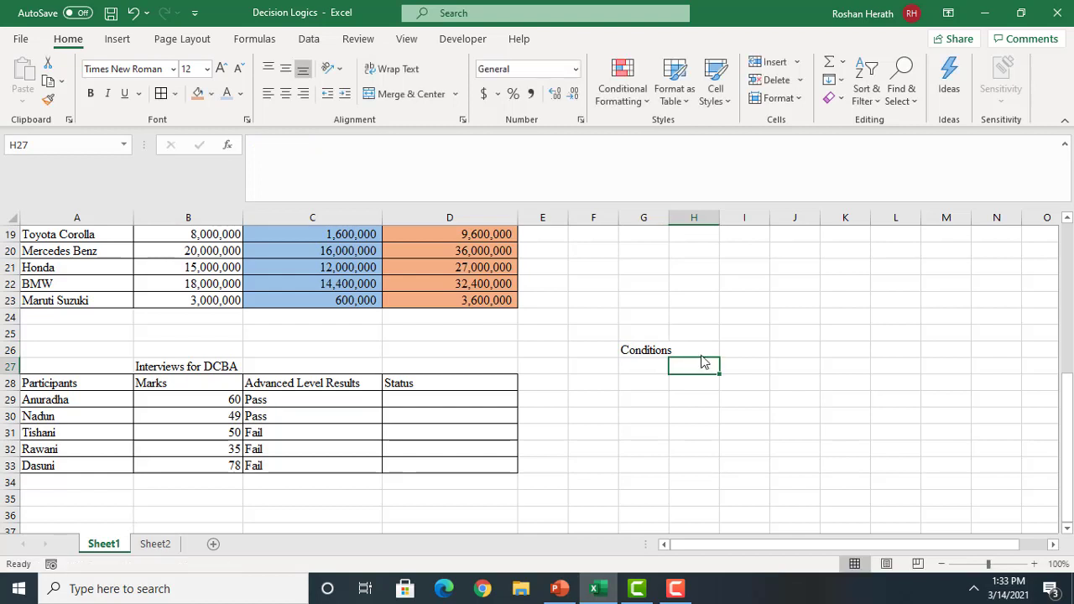
Enter condition number 1 in H26 with its marks threshold of 50 in J26
{"action": "left_click", "coordinate": [693, 348]}
{"action": "type", "text": "1"}
{"action": "key", "text": "Return"}
{"action": "left_click", "coordinate": [802, 352]}
{"action": "type", "text": "50"}
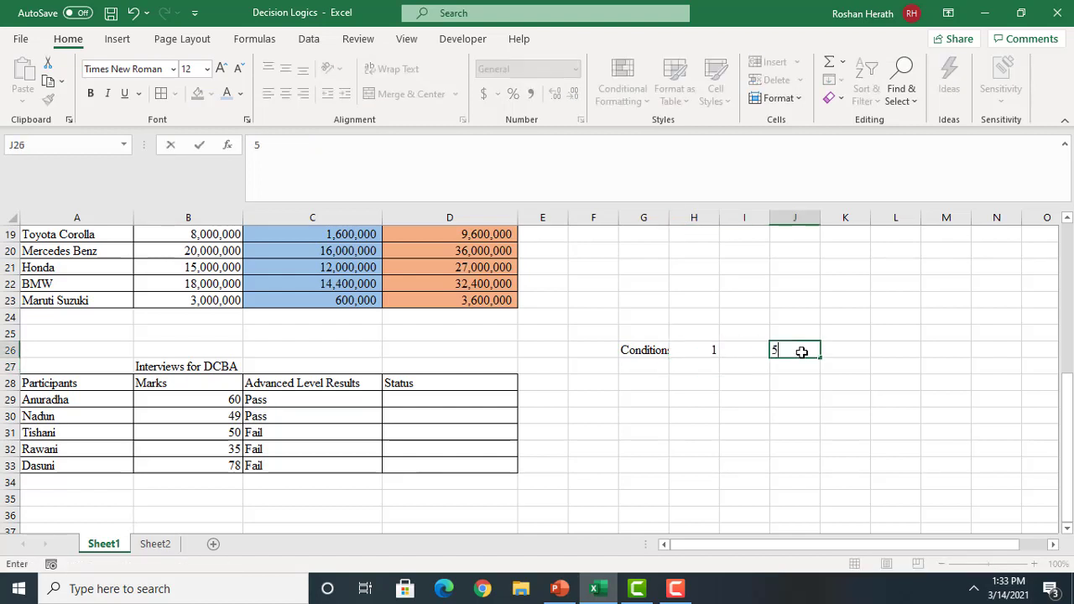
{"action": "key", "text": "Return"}
{"action": "left_click", "coordinate": [802, 352]}
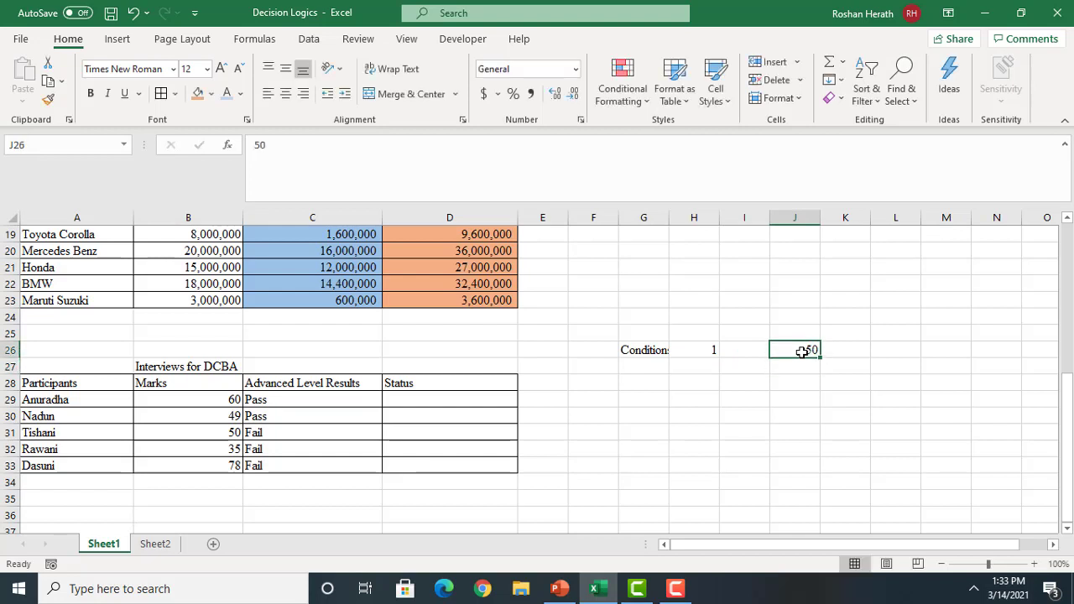
Enter condition number 2 in H27 with its required result Pass in J27
{"action": "left_click", "coordinate": [709, 372]}
{"action": "type", "text": "2"}
{"action": "key", "text": "Return"}
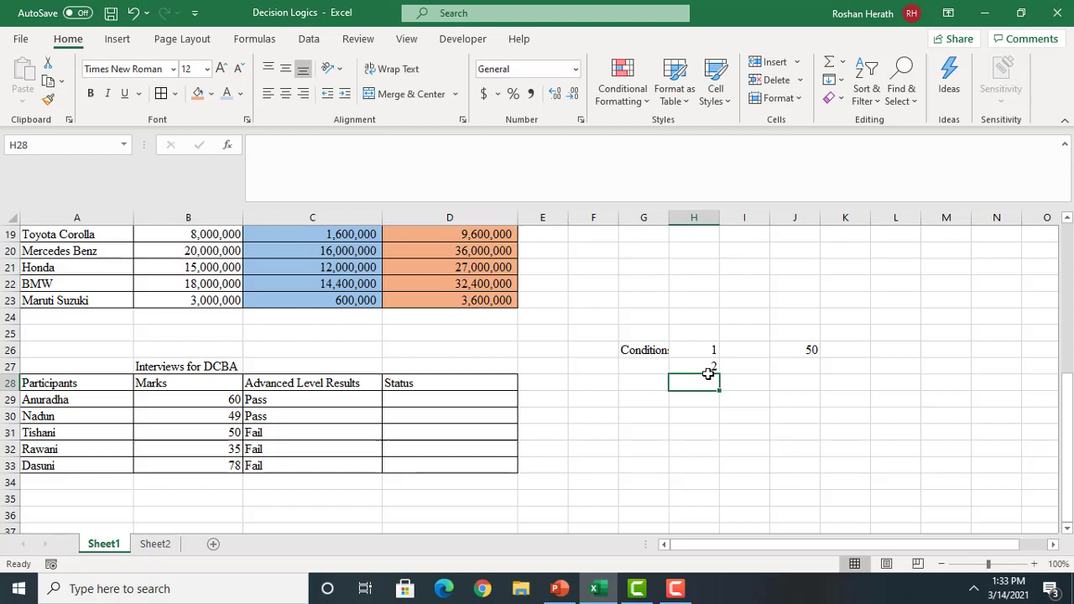
{"action": "left_click", "coordinate": [785, 366]}
{"action": "type", "text": "P"}
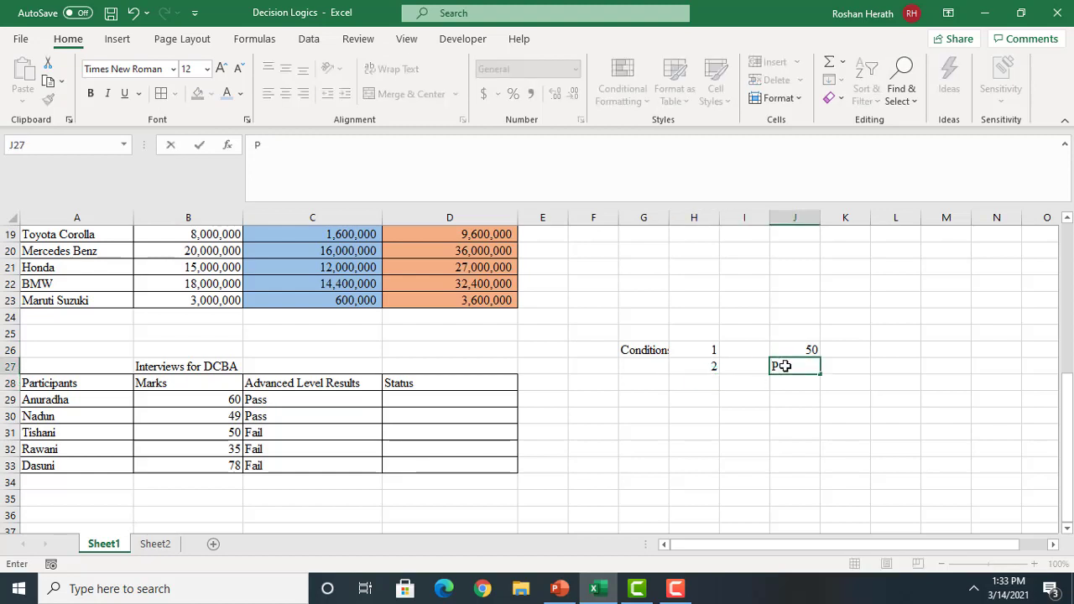
{"action": "type", "text": "ass"}
{"action": "left_click", "coordinate": [723, 441]}
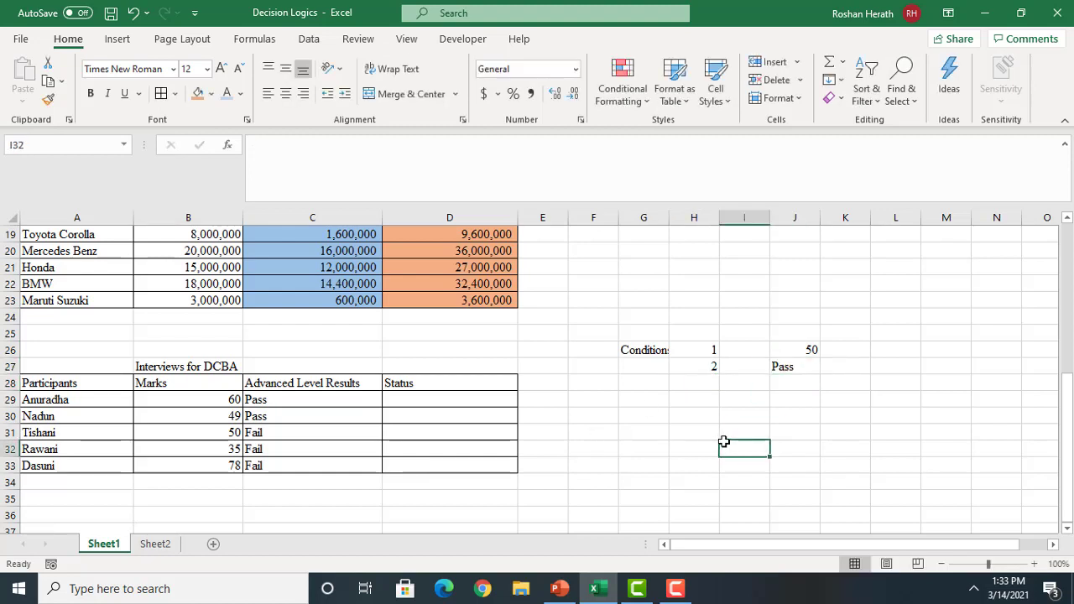
{"action": "left_click", "coordinate": [786, 365]}
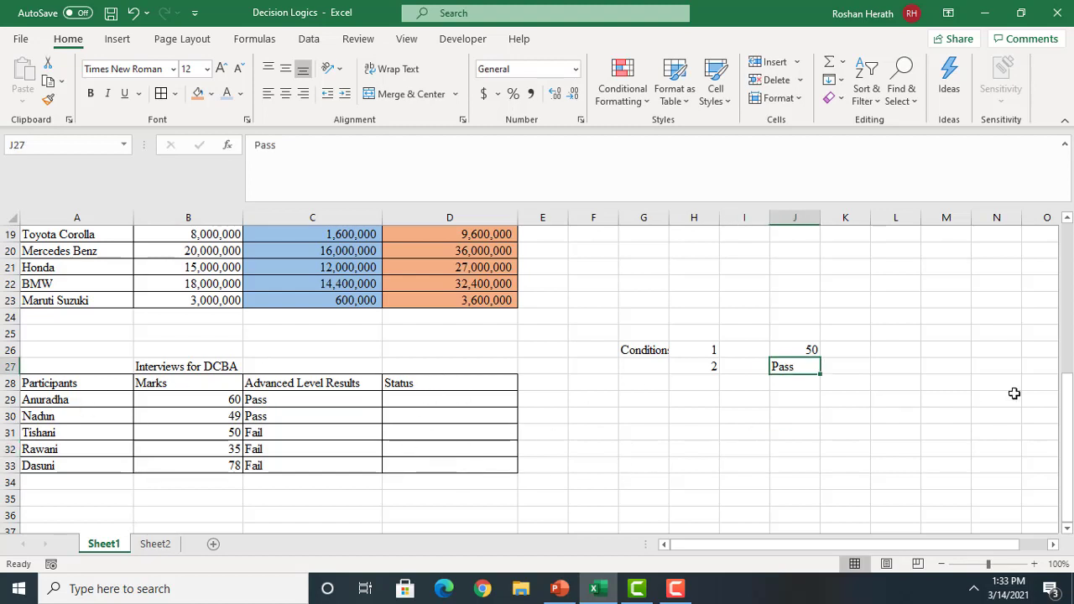
{"action": "left_click", "coordinate": [1067, 443]}
{"action": "left_click", "coordinate": [417, 402]}
{"action": "type", "text": "="}
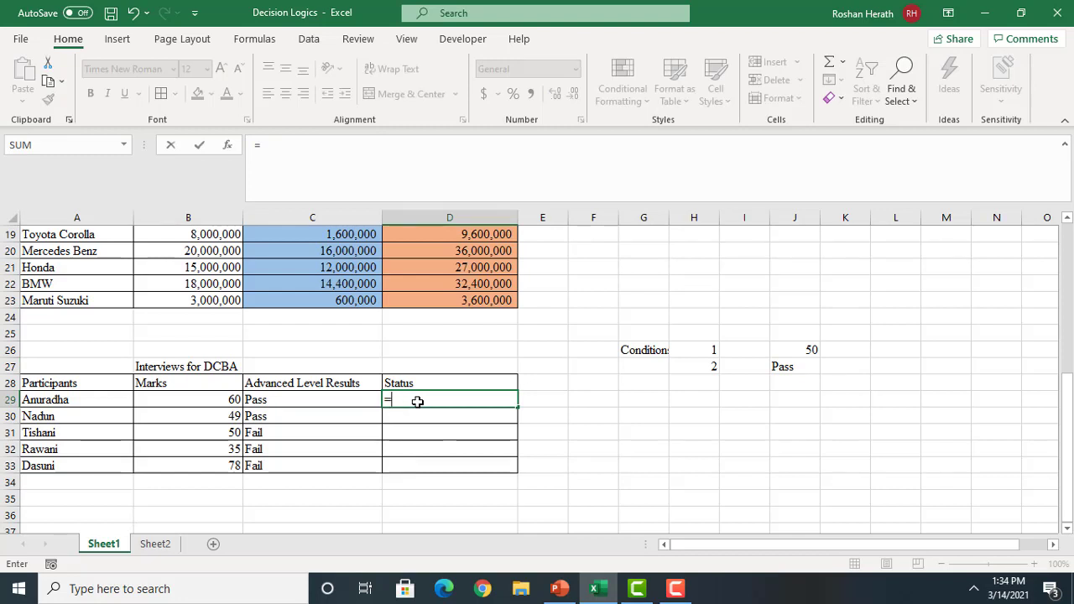
{"action": "type", "text": "if"}
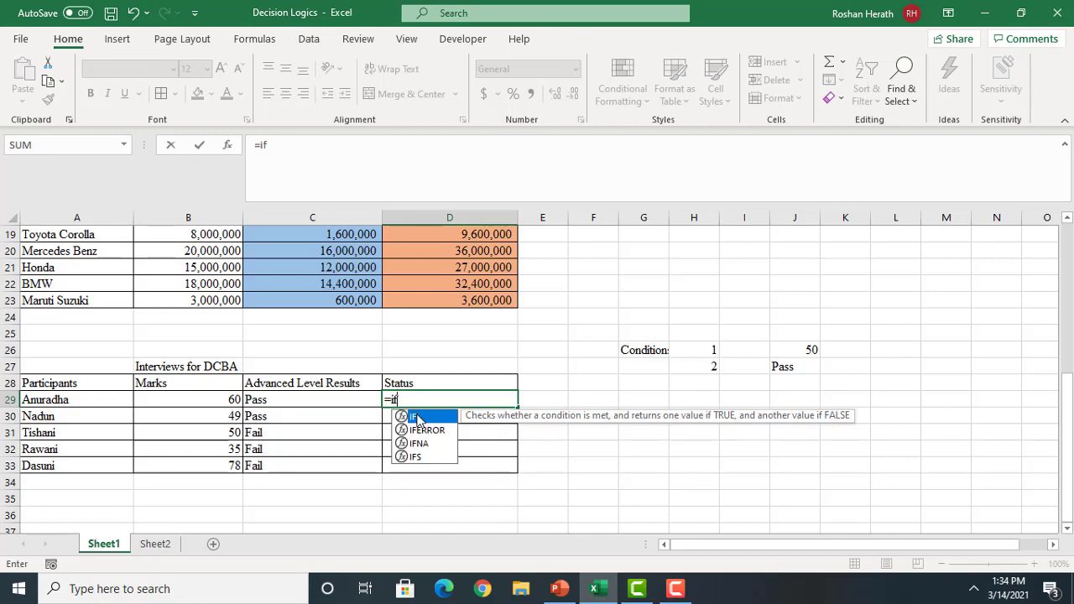
{"action": "double_click", "coordinate": [417, 419]}
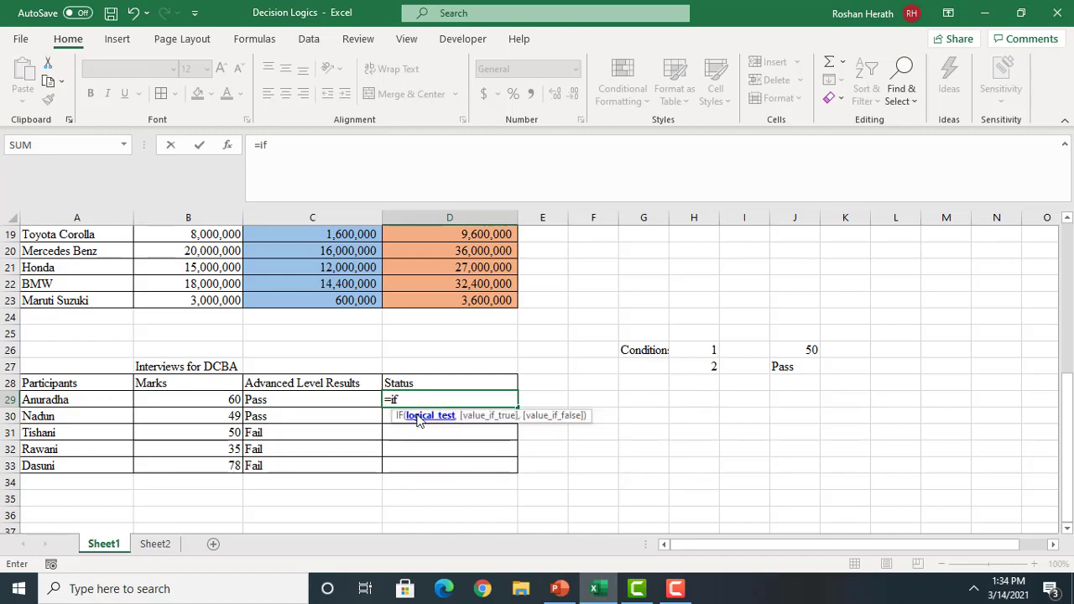
{"action": "left_click", "coordinate": [227, 148]}
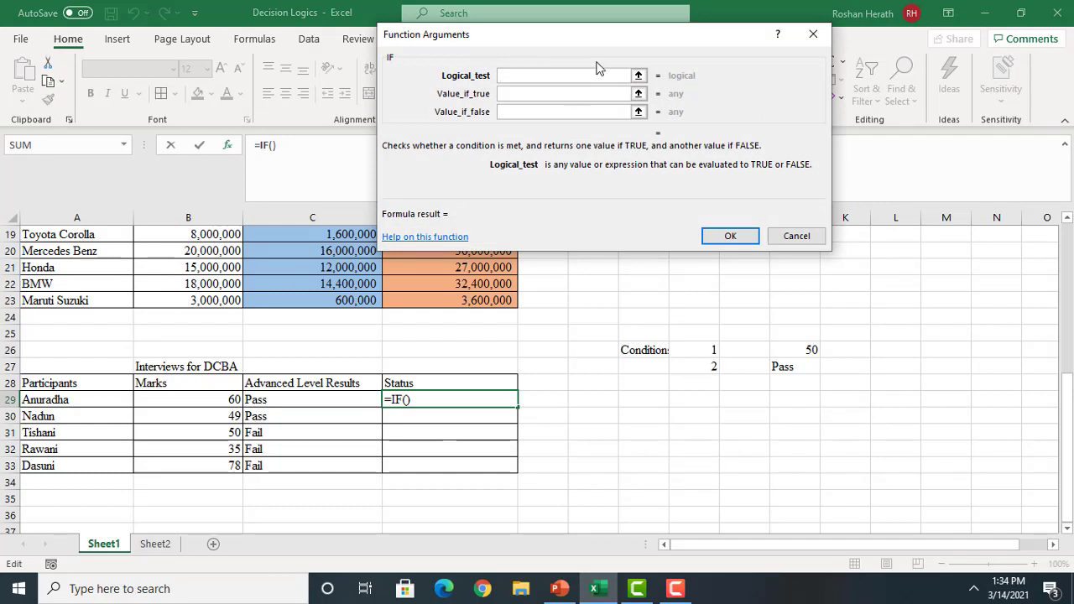
{"action": "left_click", "coordinate": [527, 76]}
{"action": "left_click", "coordinate": [521, 95]}
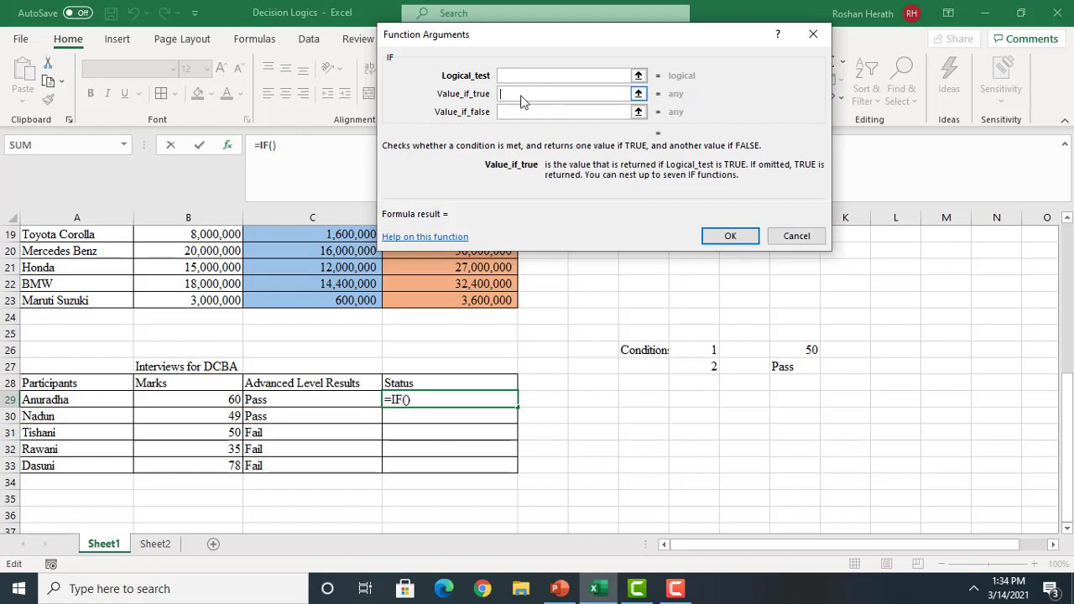
{"action": "left_click", "coordinate": [519, 114]}
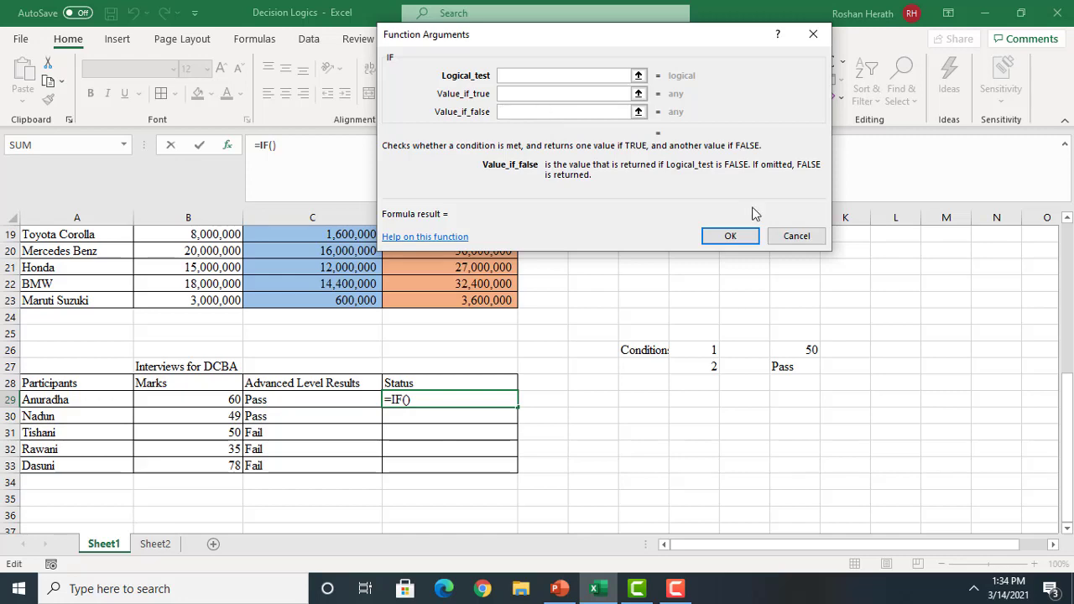
{"action": "left_click", "coordinate": [794, 237]}
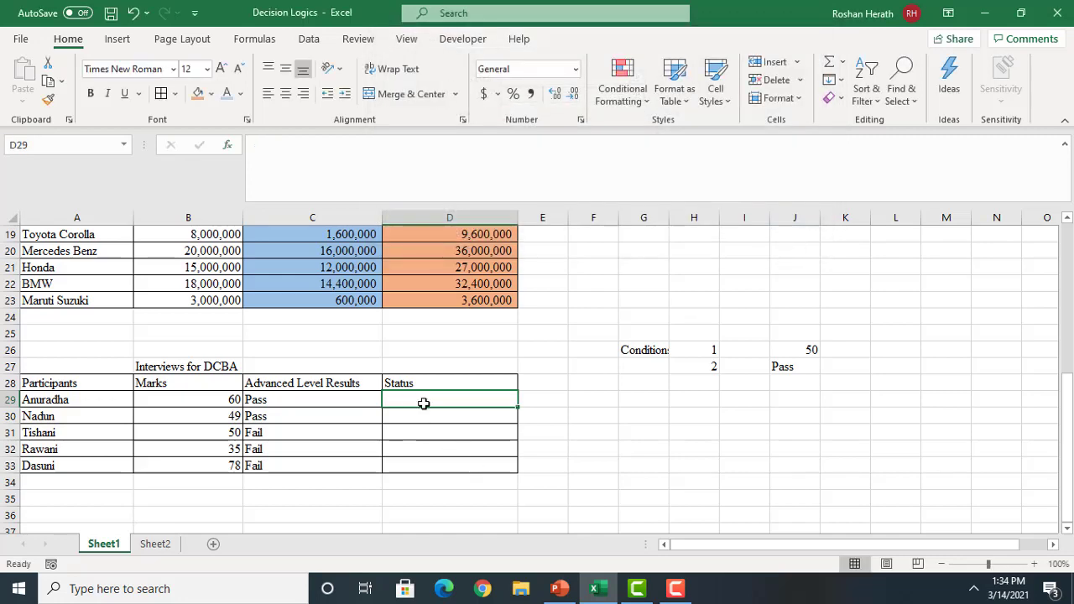
{"action": "type", "text": "="}
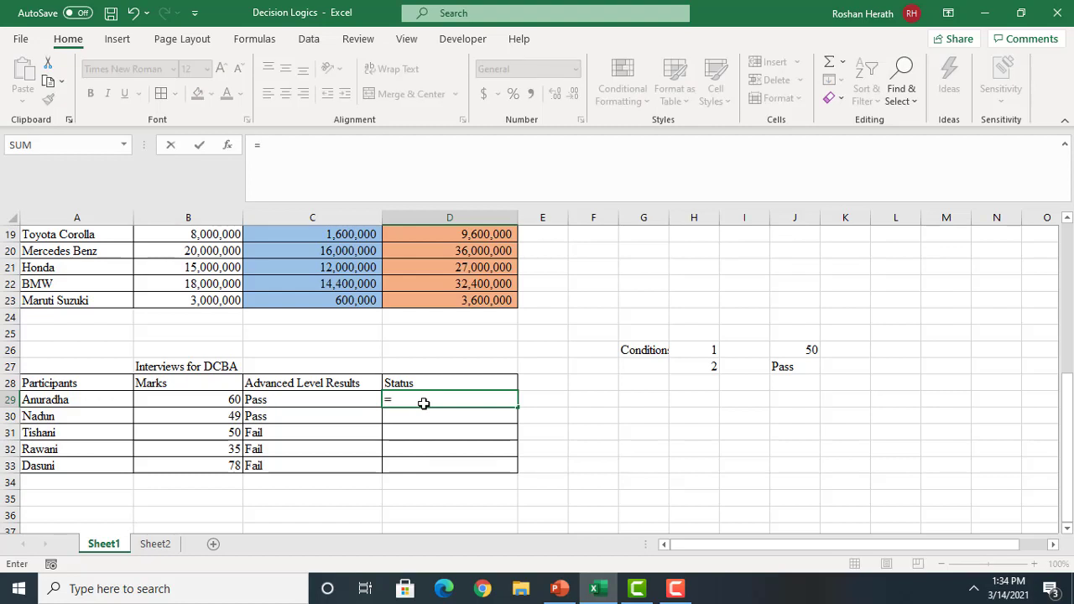
{"action": "type", "text": "if"}
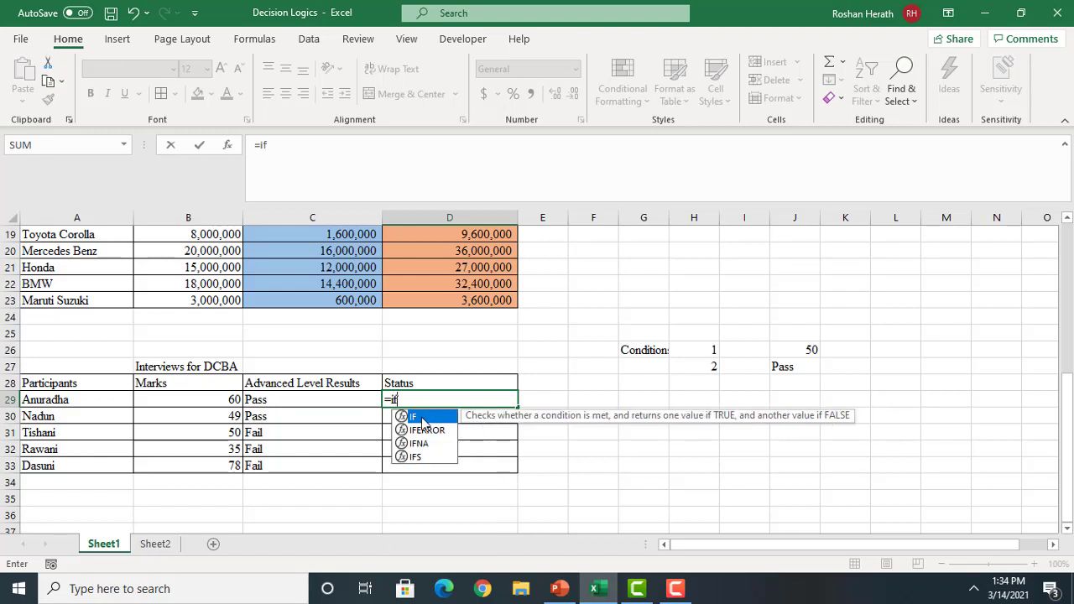
{"action": "double_click", "coordinate": [423, 417]}
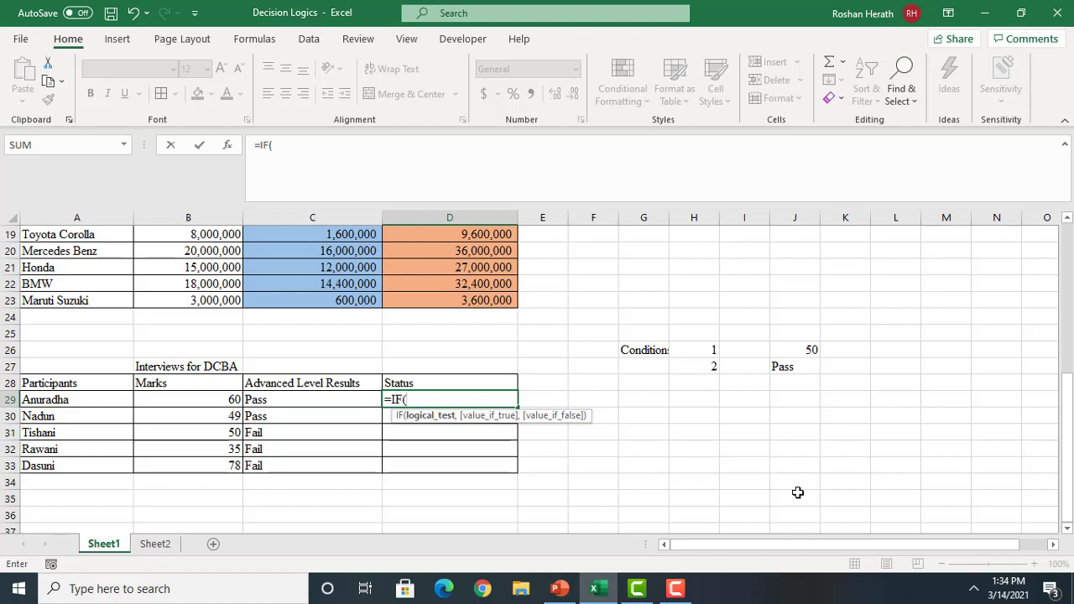
{"action": "type", "text": "and"}
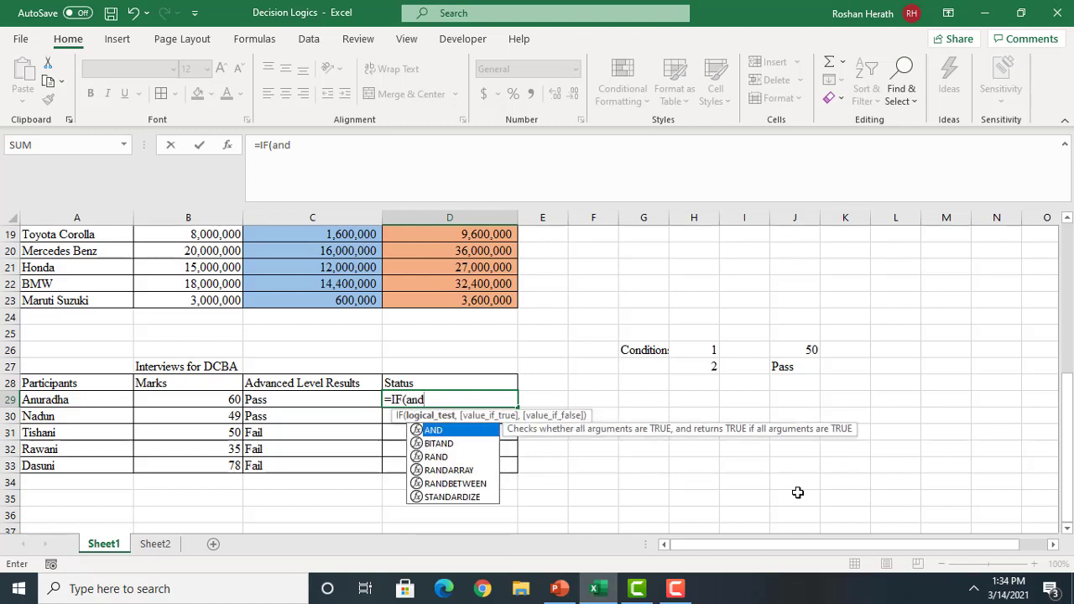
{"action": "double_click", "coordinate": [439, 429]}
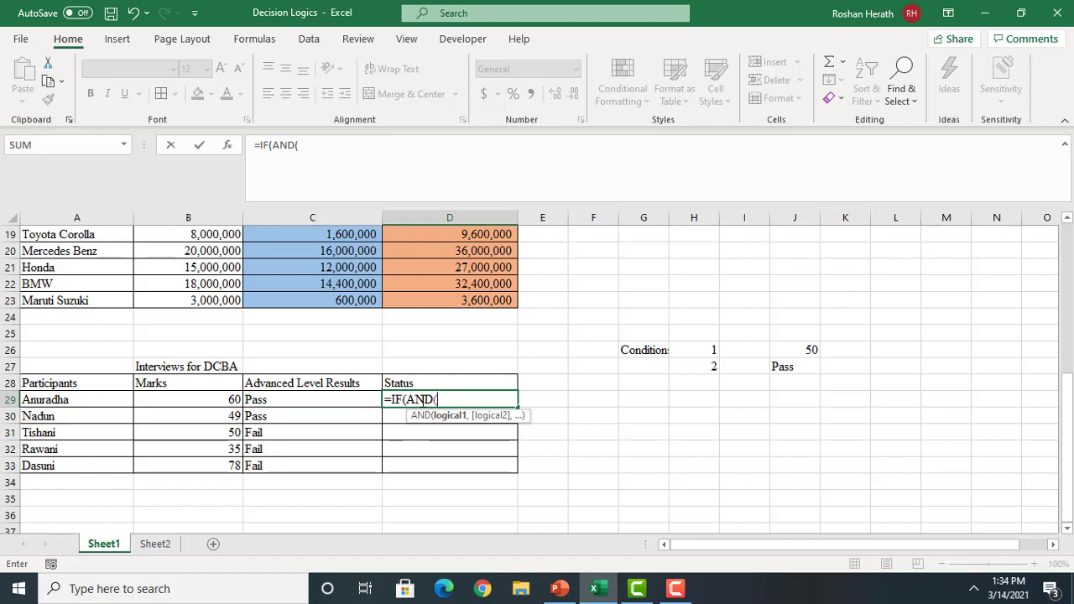
{"action": "left_click", "coordinate": [423, 400]}
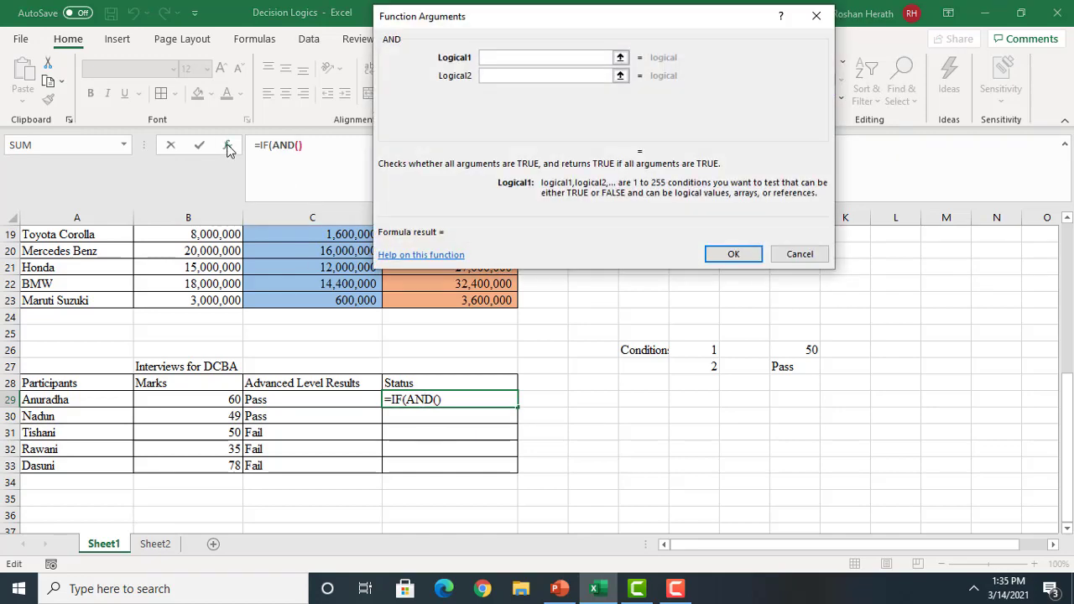
{"action": "left_click", "coordinate": [814, 17]}
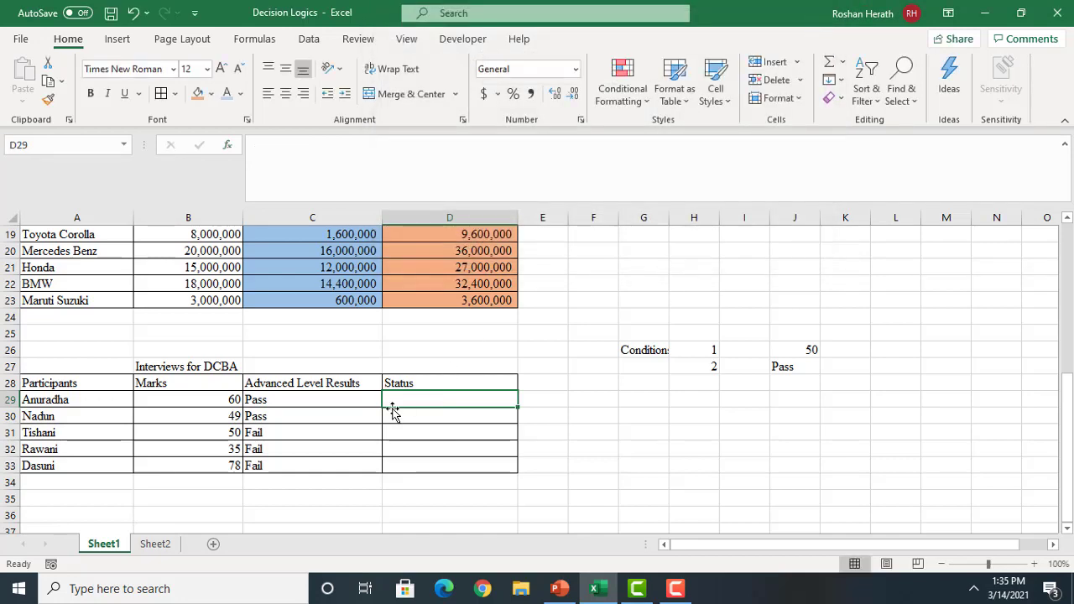
Start an IF formula with a nested AND function in D29 and open the arguments of the AND function
{"action": "type", "text": "=if"}
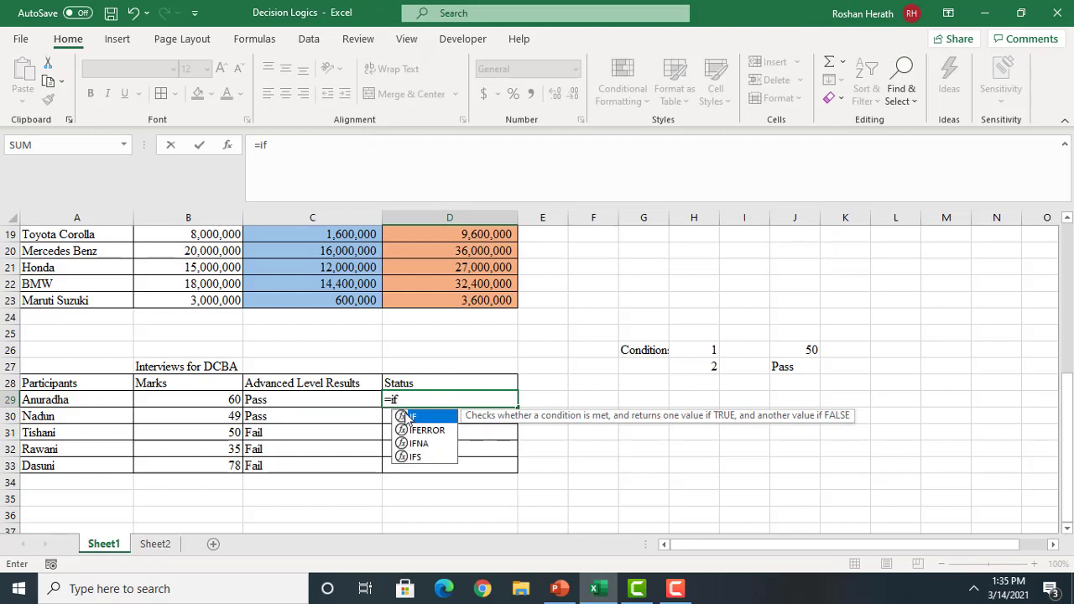
{"action": "double_click", "coordinate": [415, 418]}
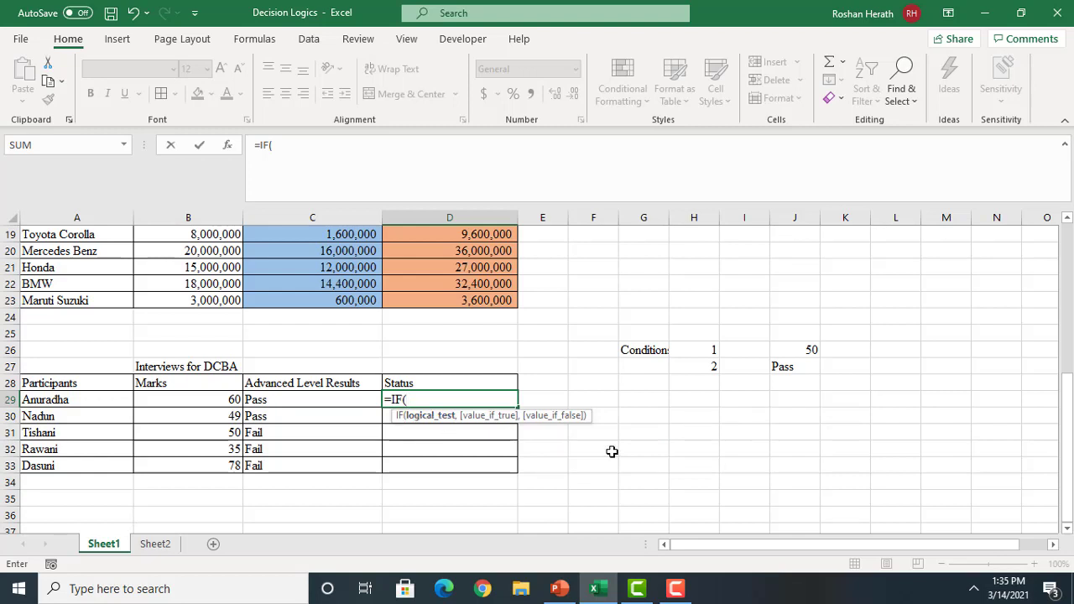
{"action": "type", "text": "and"}
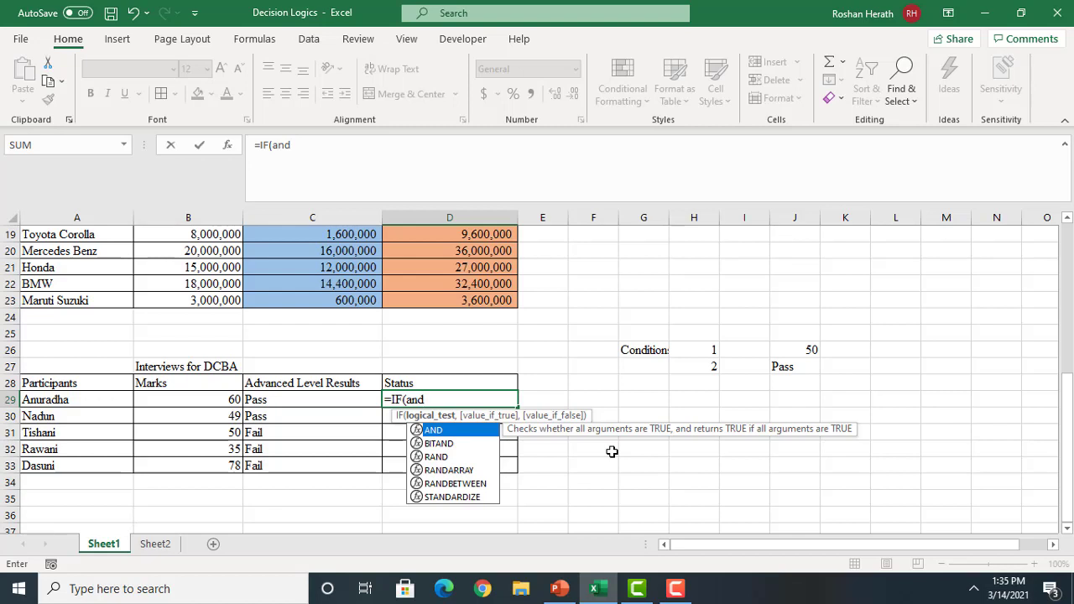
{"action": "double_click", "coordinate": [435, 432]}
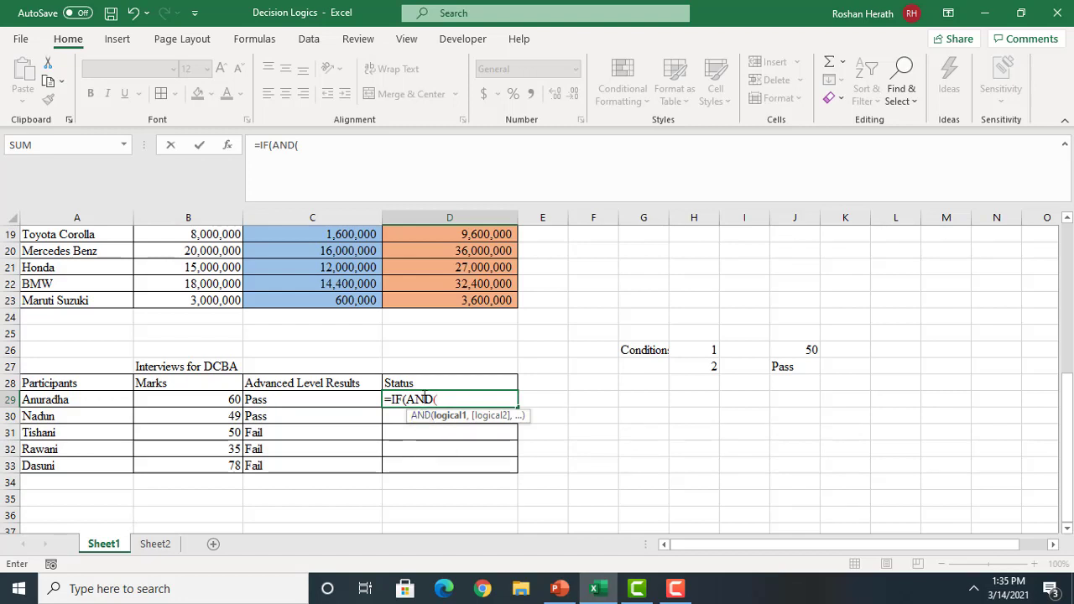
{"action": "left_click", "coordinate": [427, 399]}
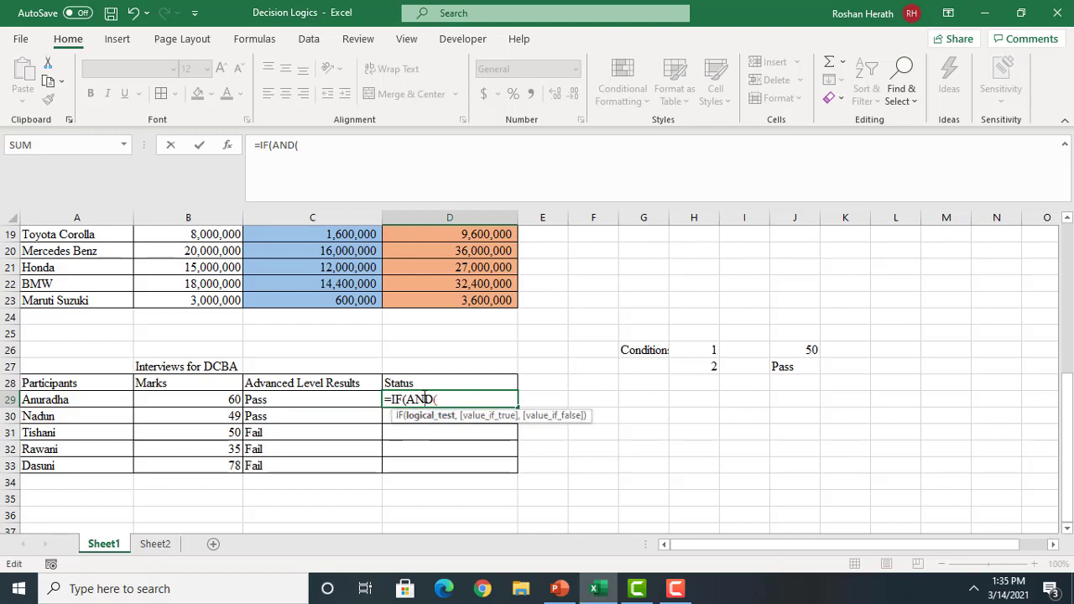
{"action": "left_click", "coordinate": [438, 399]}
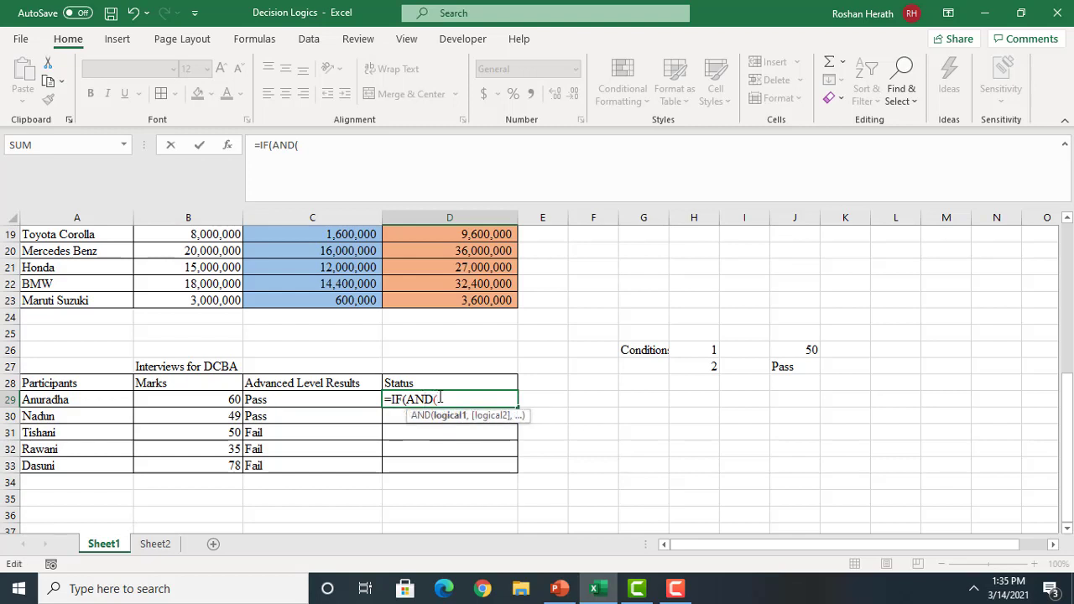
{"action": "left_click", "coordinate": [227, 146]}
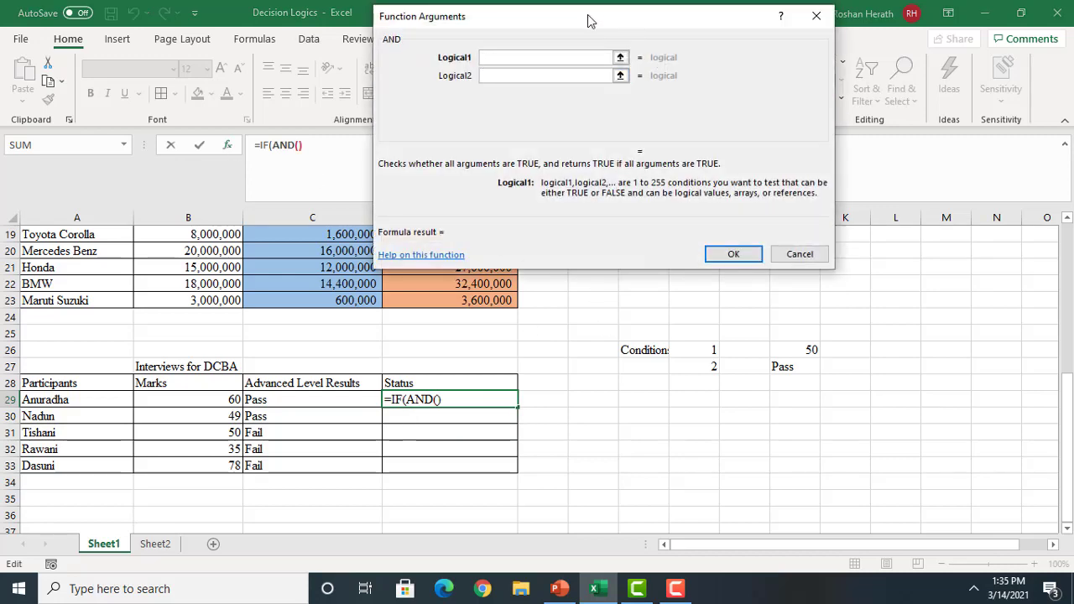
{"action": "left_click_drag", "start_coordinate": [588, 14], "coordinate": [666, 58]}
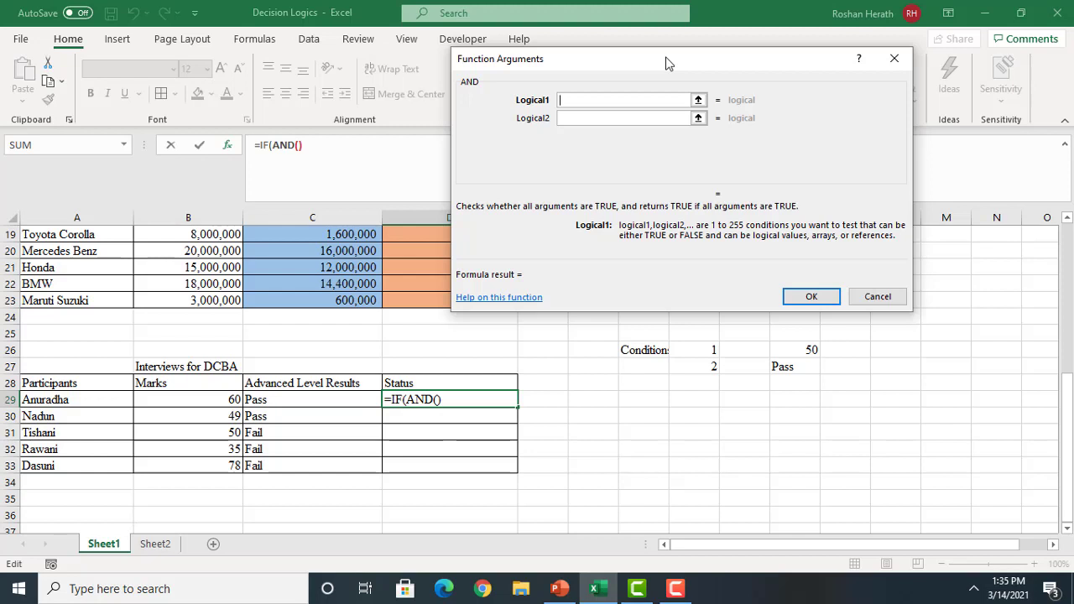
Set the first AND condition to B29>=$J$26, with an absolute reference to the marks threshold
{"action": "left_click", "coordinate": [202, 402]}
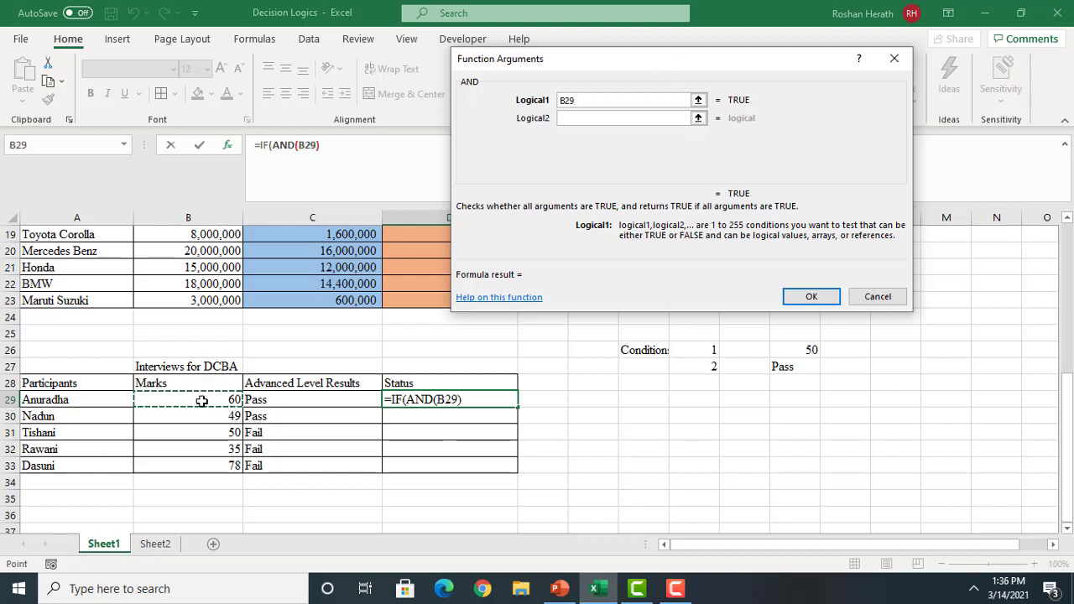
{"action": "type", "text": ">"}
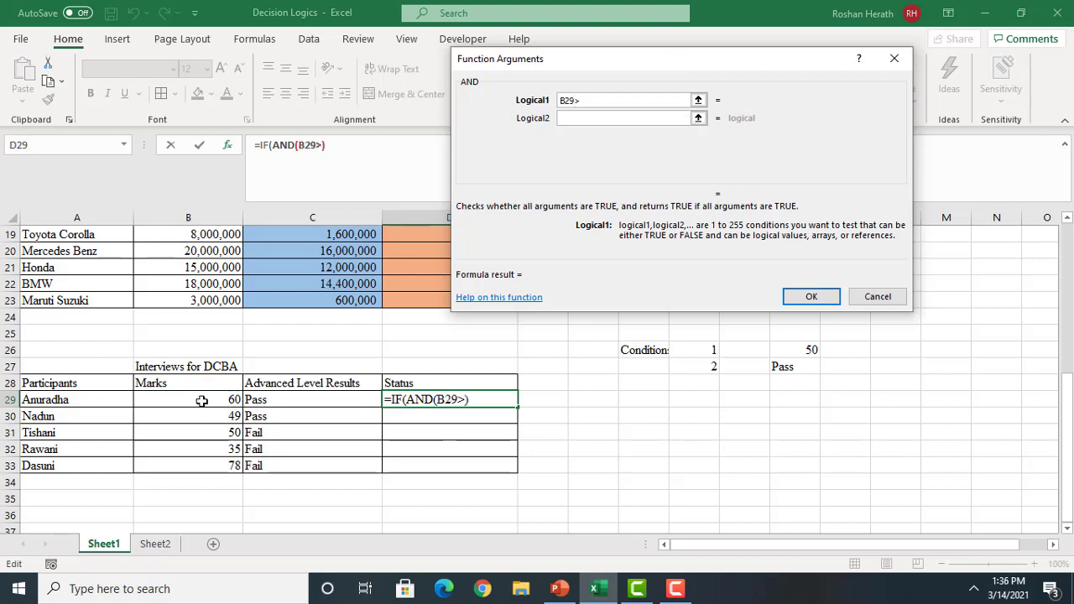
{"action": "type", "text": "="}
{"action": "left_click", "coordinate": [806, 350]}
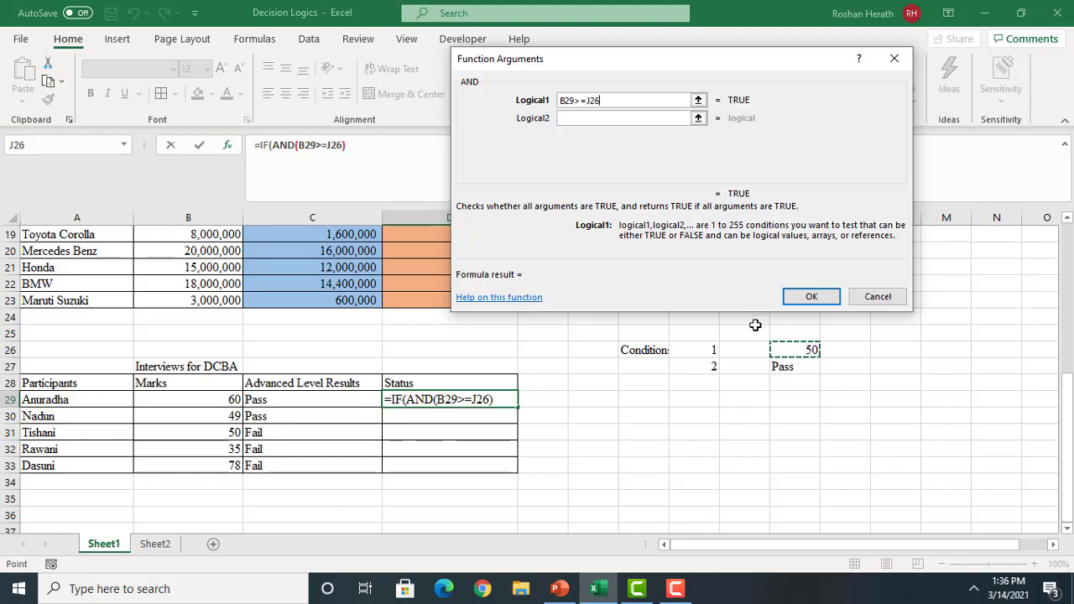
{"action": "key", "text": "F4"}
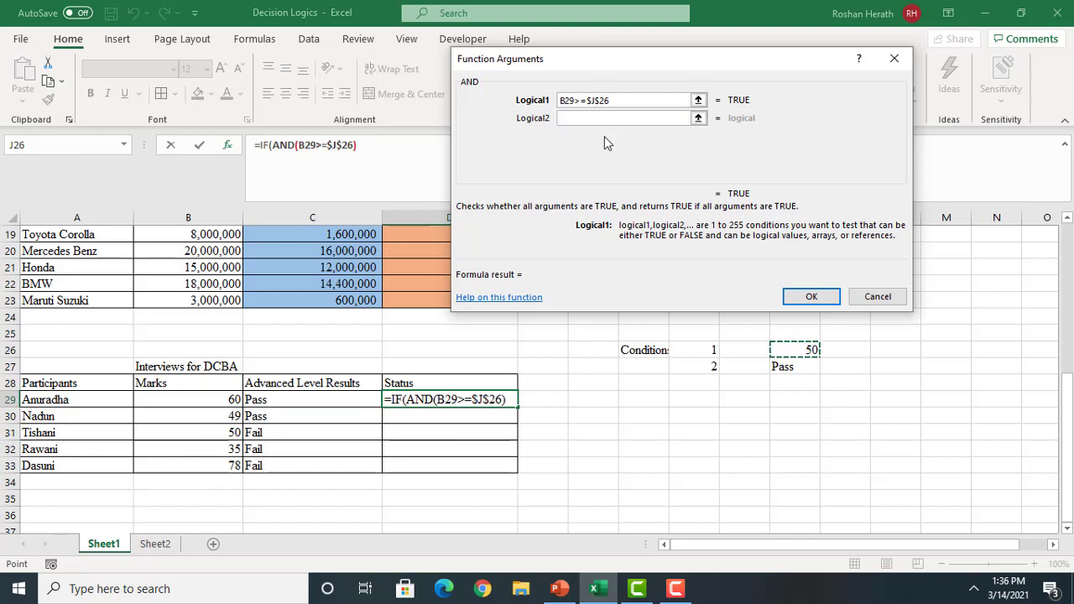
Set the second AND condition to C29=$J$27, with an absolute reference to the required result
{"action": "left_click", "coordinate": [564, 121]}
{"action": "left_click", "coordinate": [563, 121]}
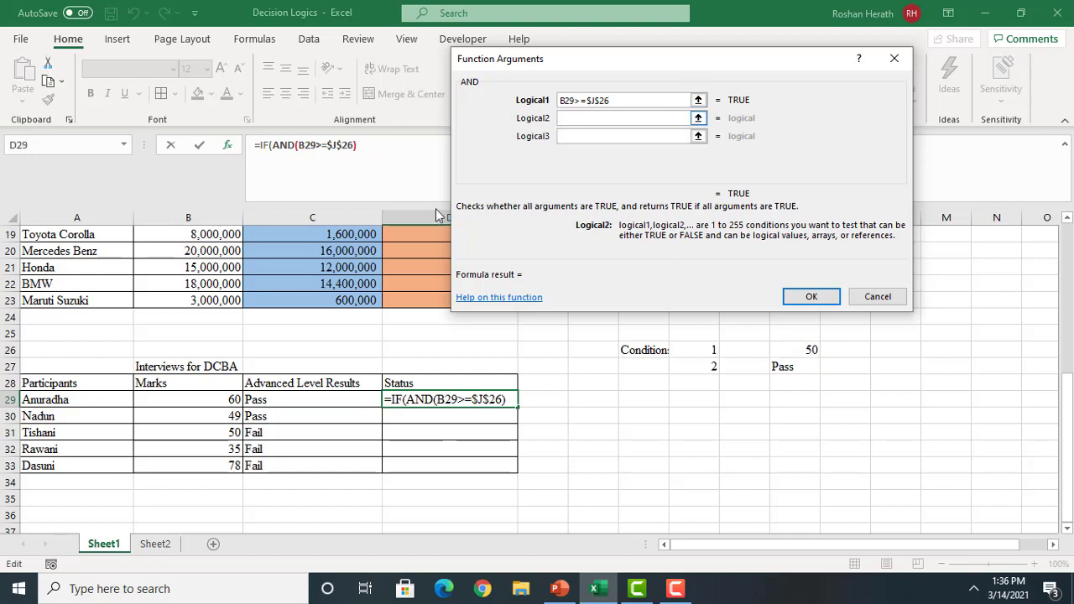
{"action": "left_click", "coordinate": [262, 400]}
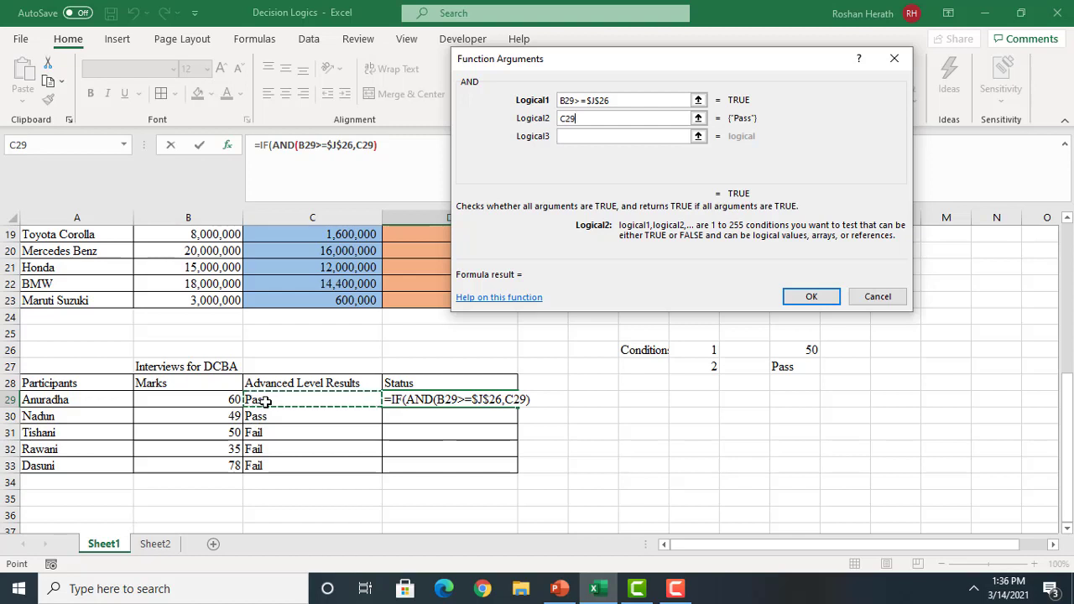
{"action": "type", "text": "="}
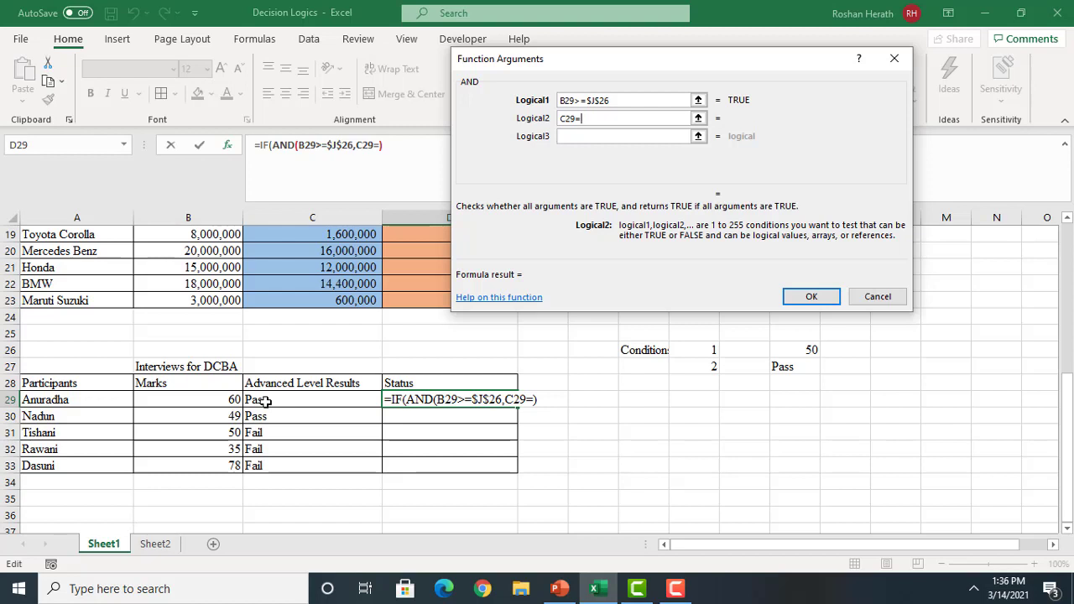
{"action": "type", "text": "\"P"}
{"action": "key", "text": "BackSpace"}
{"action": "key", "text": "BackSpace"}
{"action": "left_click", "coordinate": [786, 369]}
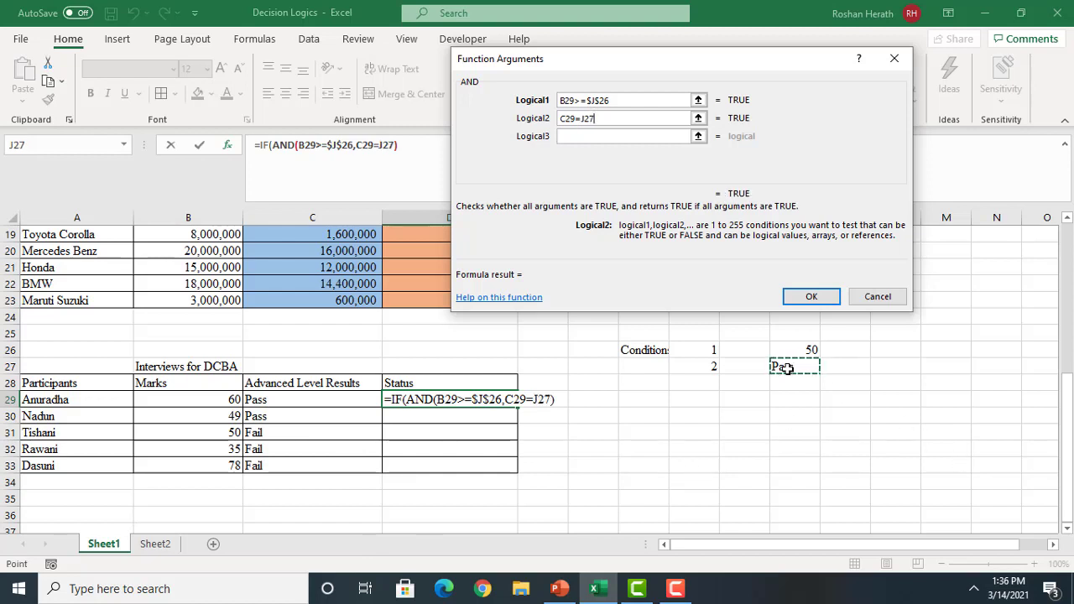
{"action": "key", "text": "F4"}
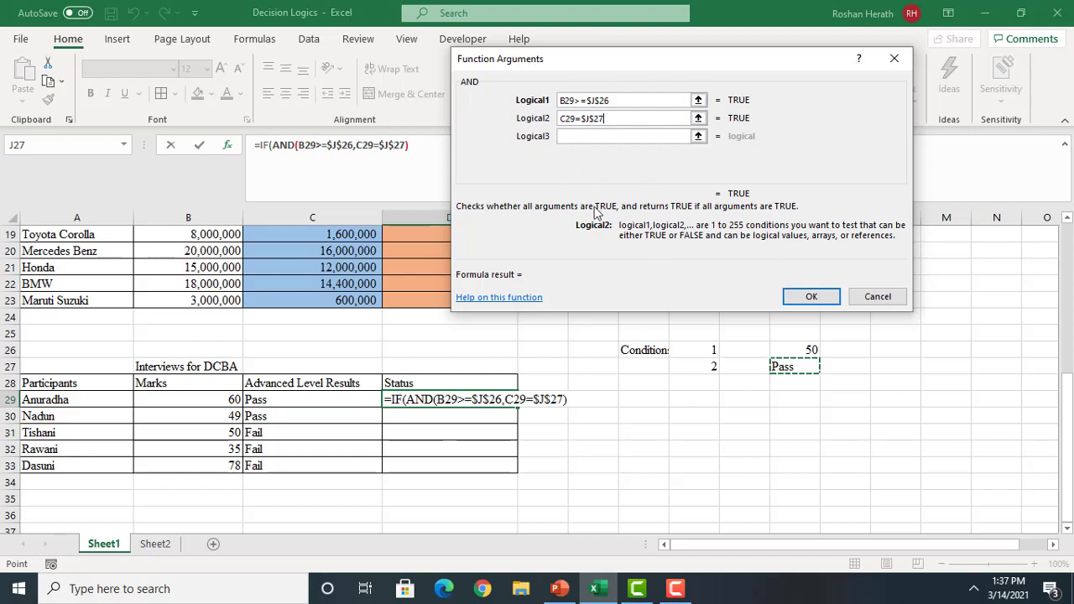
Switch from the AND arguments to the outer IF function's arguments and go to its value if true
{"action": "left_click", "coordinate": [263, 145]}
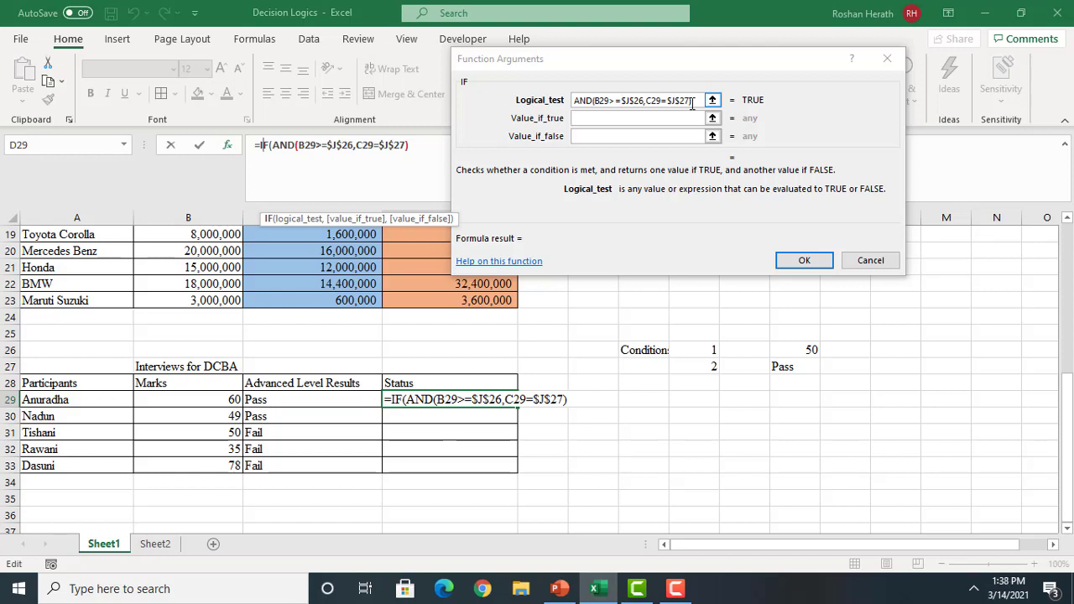
{"action": "key", "text": "Tab"}
{"action": "left_click", "coordinate": [594, 119]}
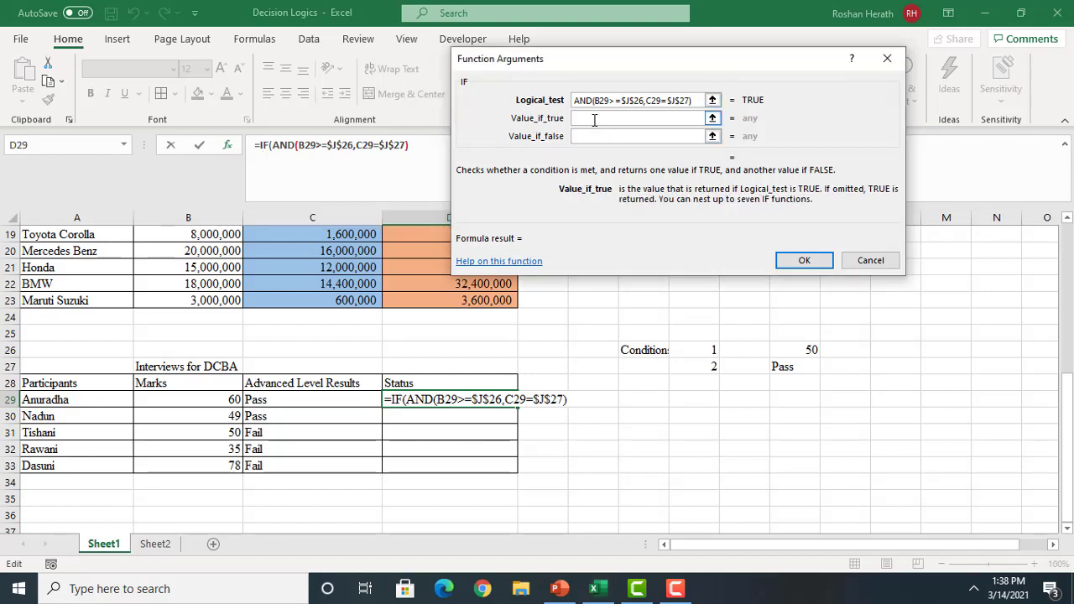
Set the IF function's value if true to "Qualified", with only the first letter capitalised
{"action": "type", "text": "\"qUAL"}
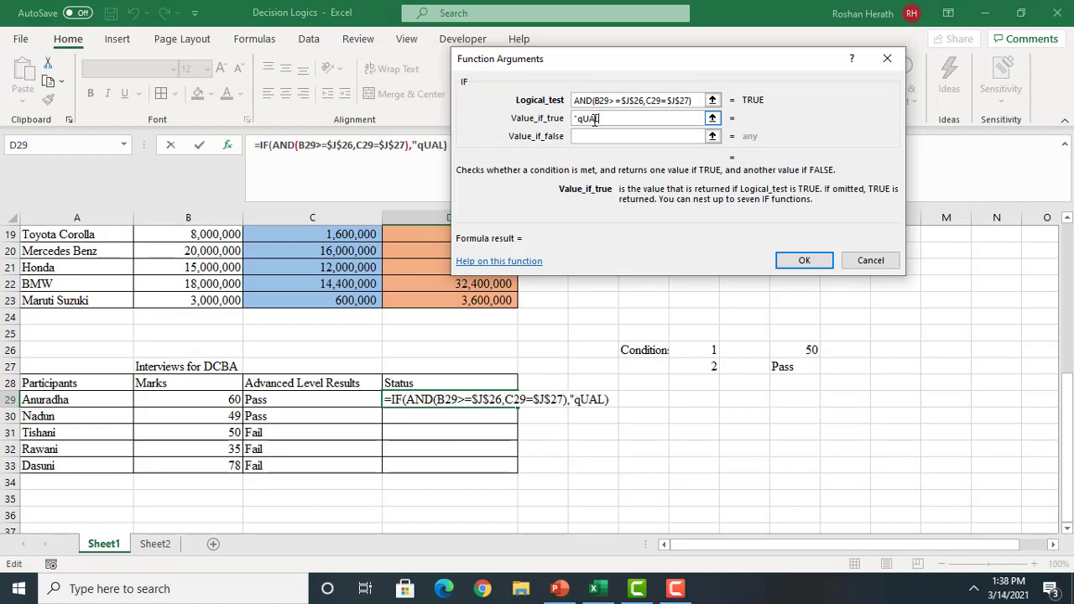
{"action": "type", "text": "IFIED"}
{"action": "key", "text": "BackSpace"}
{"action": "key", "text": "BackSpace"}
{"action": "key", "text": "BackSpace"}
{"action": "key", "text": "BackSpace"}
{"action": "key", "text": "BackSpace"}
{"action": "key", "text": "BackSpace"}
{"action": "key", "text": "BackSpace"}
{"action": "key", "text": "BackSpace"}
{"action": "key", "text": "BackSpace"}
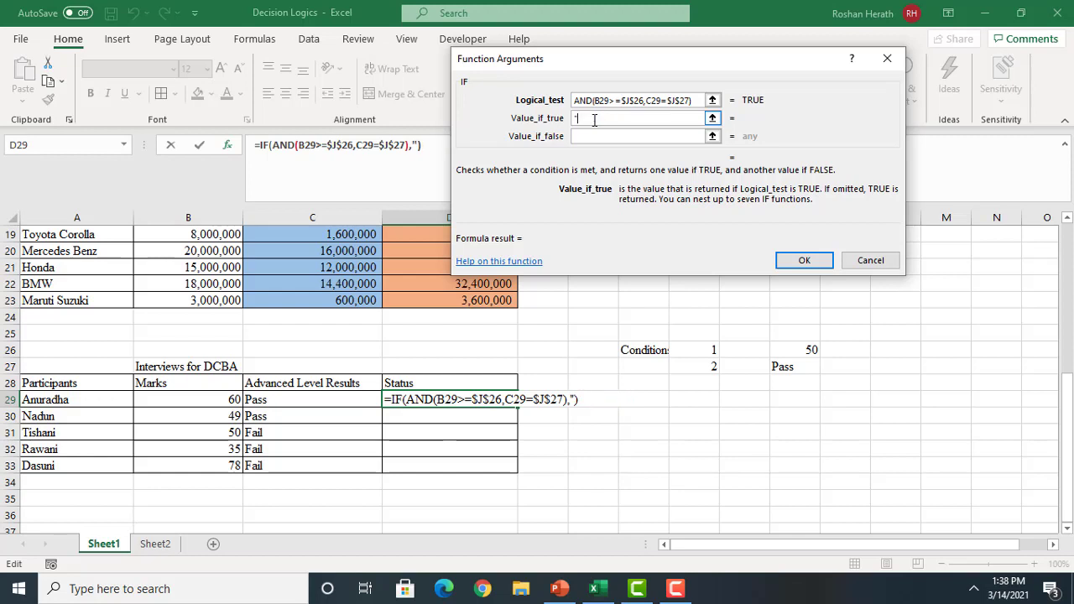
{"action": "type", "text": "Qualified"}
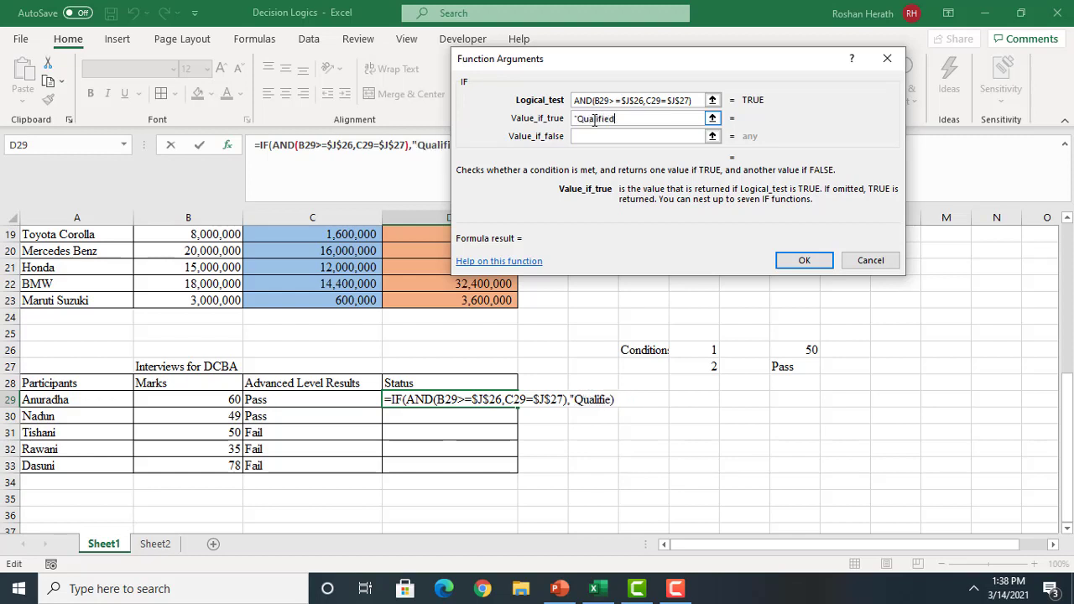
Set the value if false to "Disqualified", confirm the formula, and copy it from D29 down to D33
{"action": "left_click", "coordinate": [587, 139]}
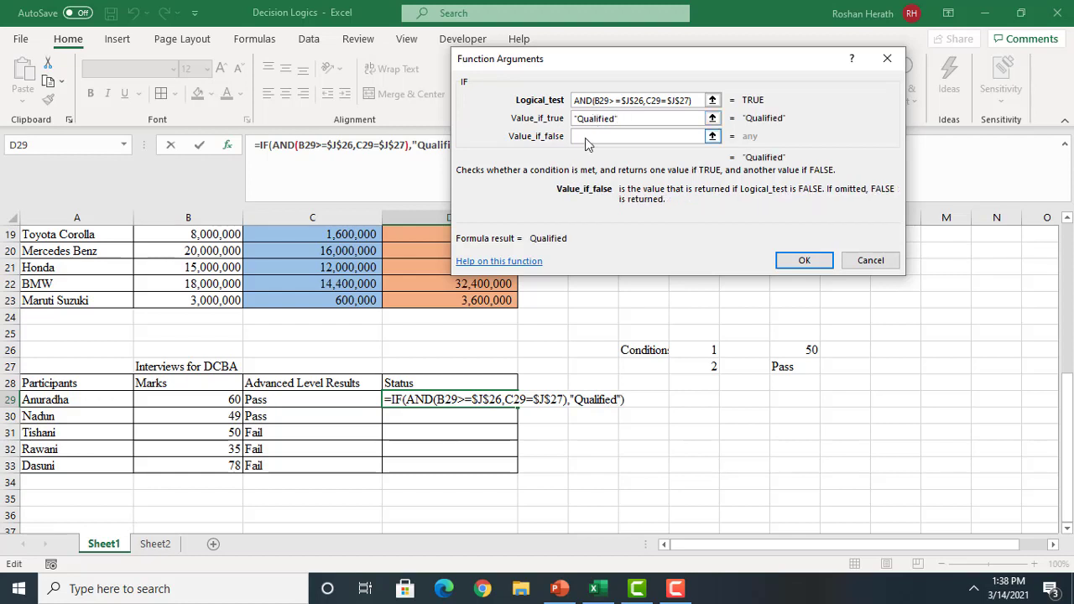
{"action": "type", "text": "\""}
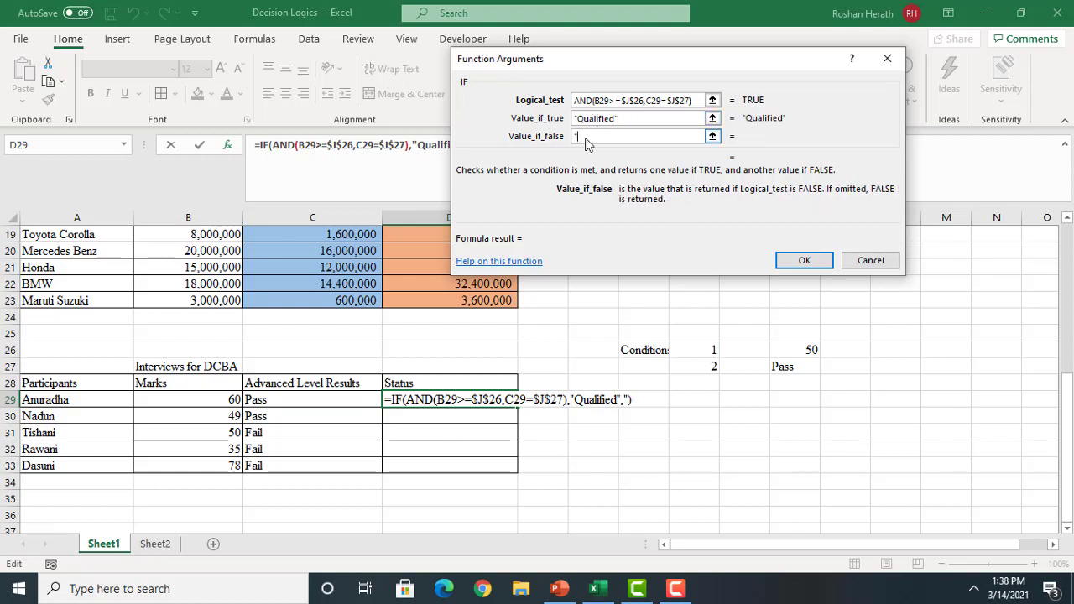
{"action": "type", "text": "Disq"}
{"action": "type", "text": "ualified\""}
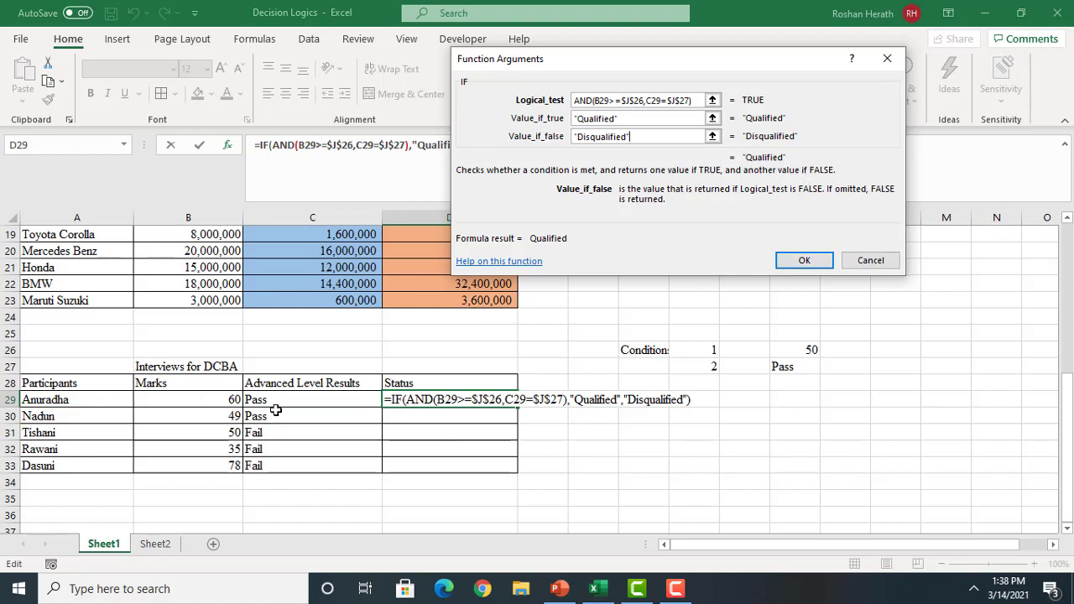
{"action": "left_click", "coordinate": [804, 260]}
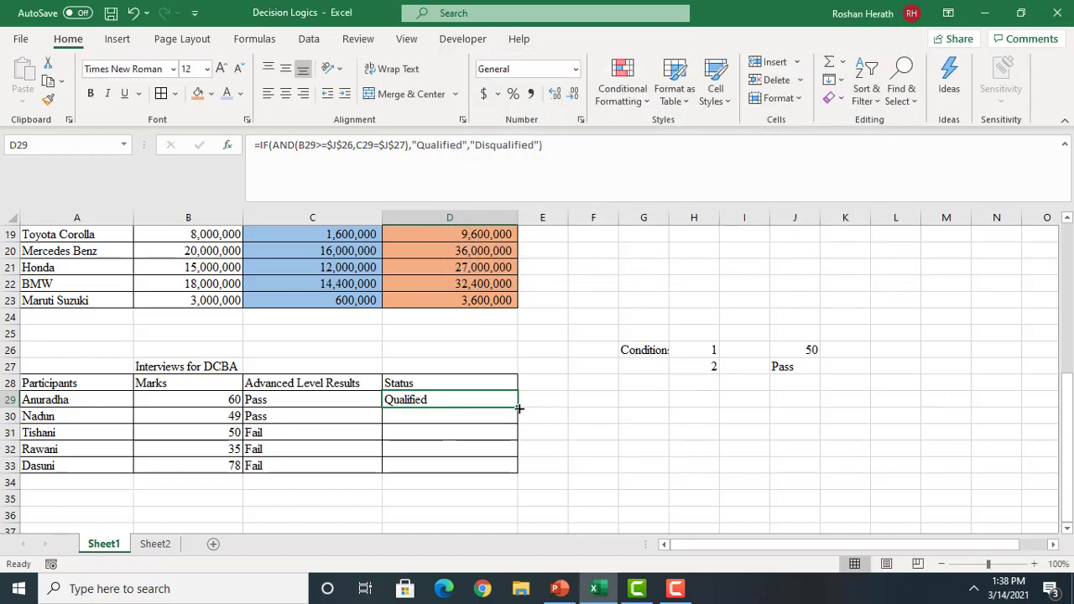
{"action": "left_click_drag", "start_coordinate": [520, 412], "coordinate": [517, 475]}
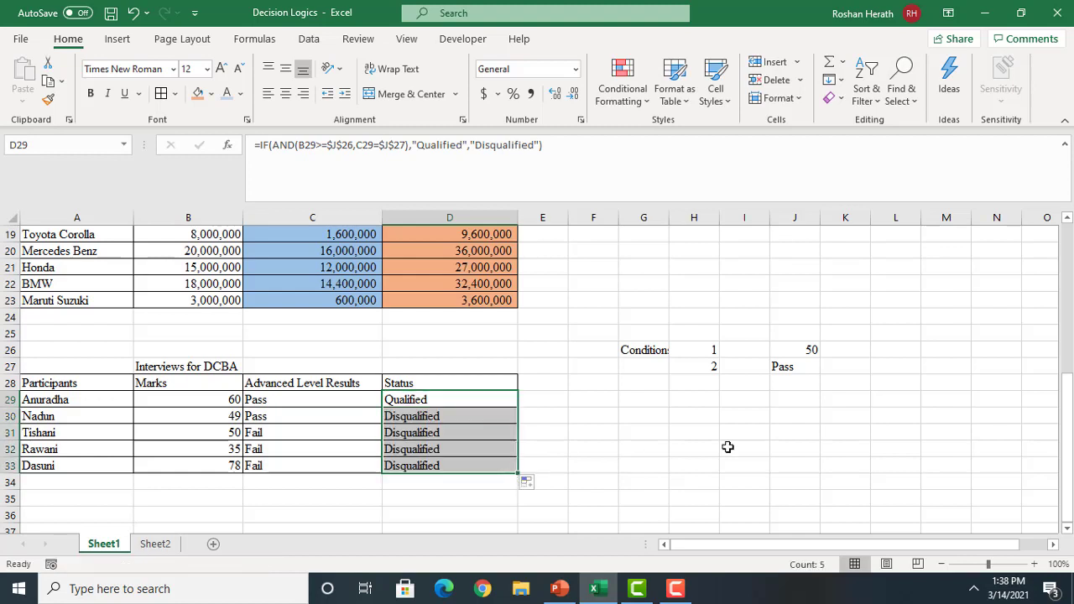
Check the Status formulas in rows 30 to 33 against each participant's marks and Advanced Level result
{"action": "left_click", "coordinate": [407, 417]}
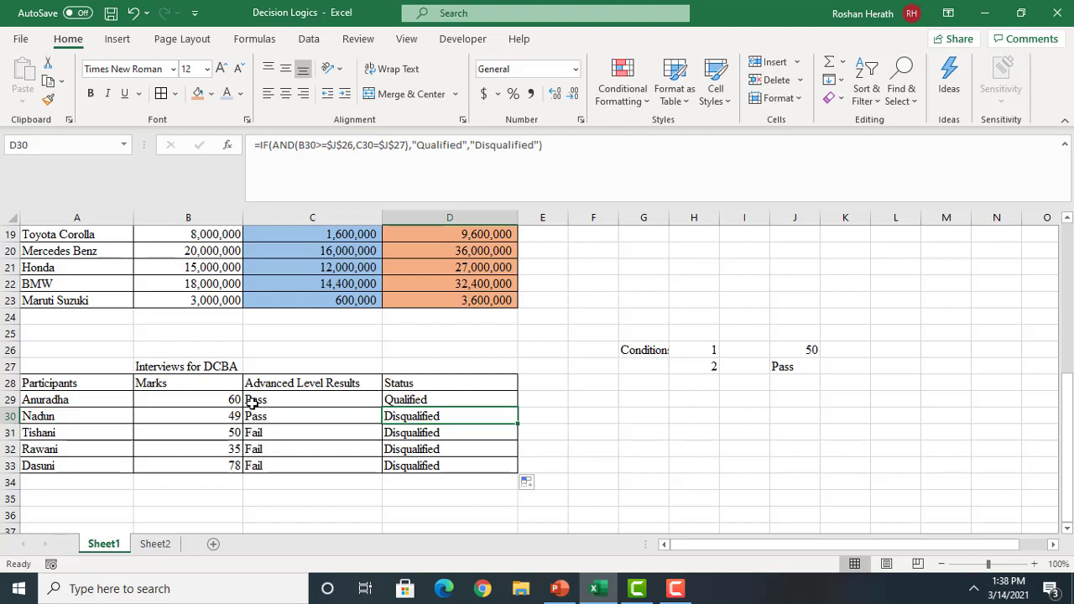
{"action": "left_click", "coordinate": [227, 417]}
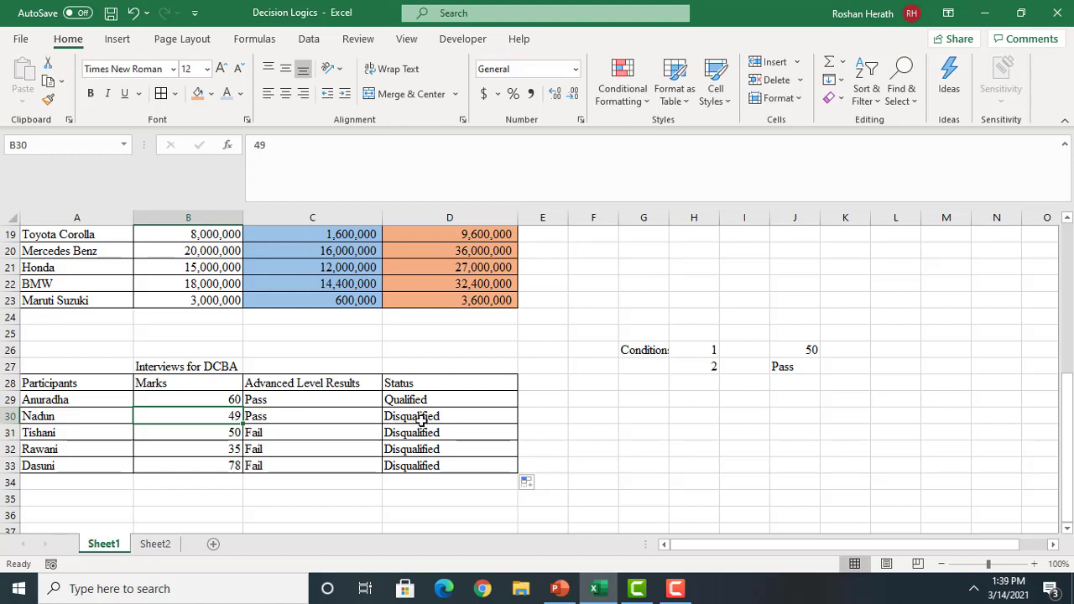
{"action": "left_click", "coordinate": [201, 437]}
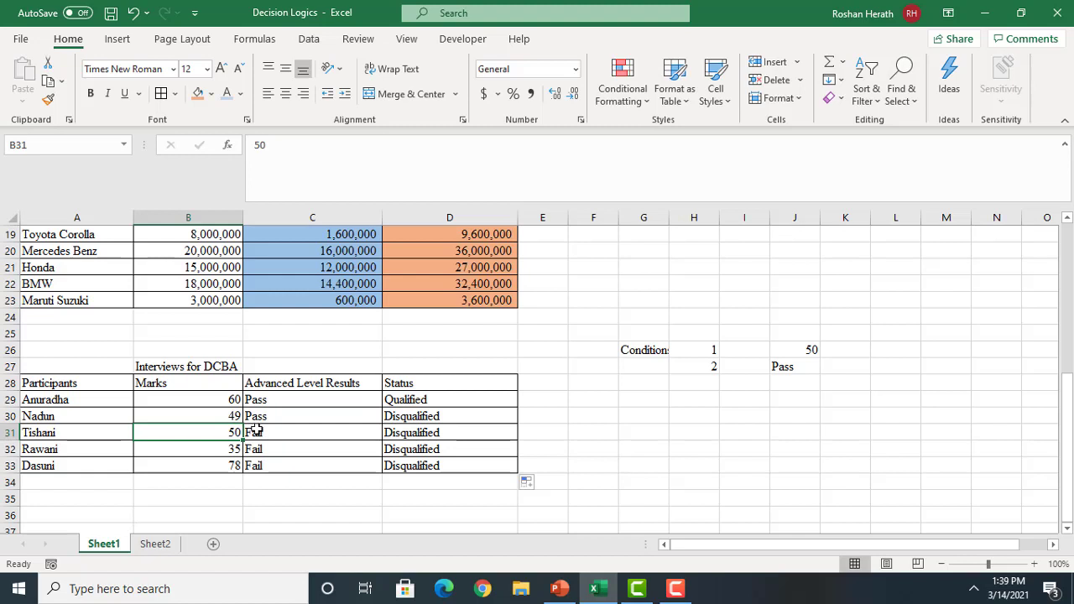
{"action": "left_click", "coordinate": [430, 430]}
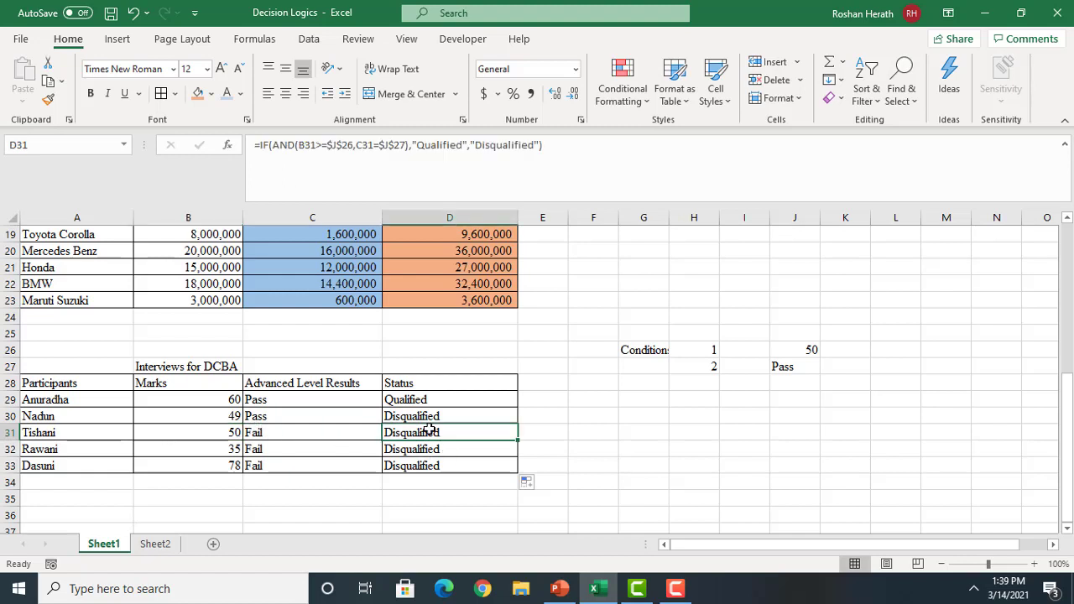
{"action": "left_click", "coordinate": [216, 446]}
{"action": "left_click", "coordinate": [261, 449]}
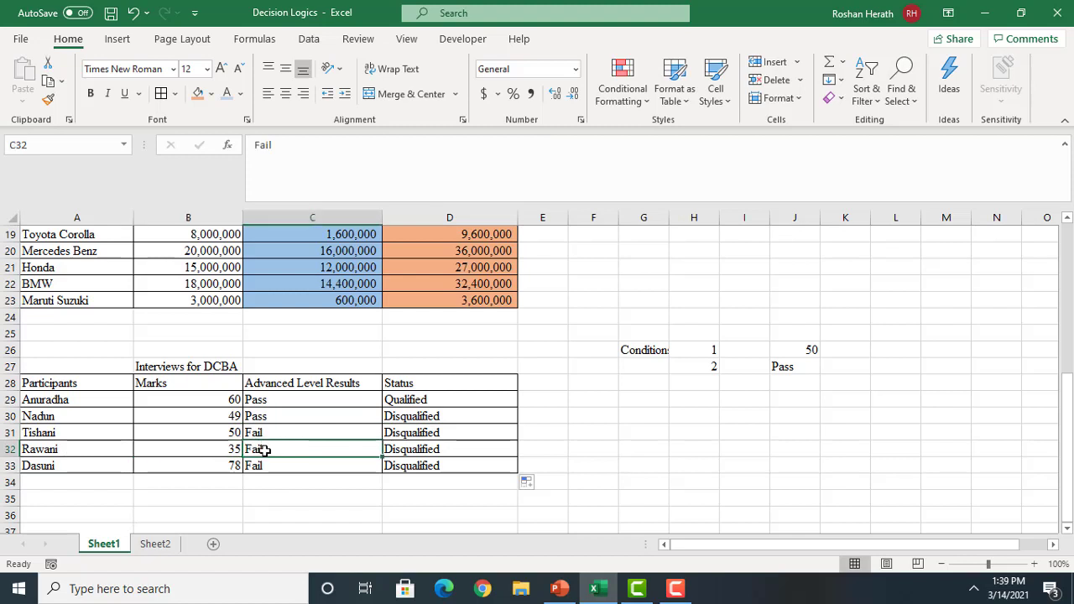
{"action": "left_click", "coordinate": [424, 449]}
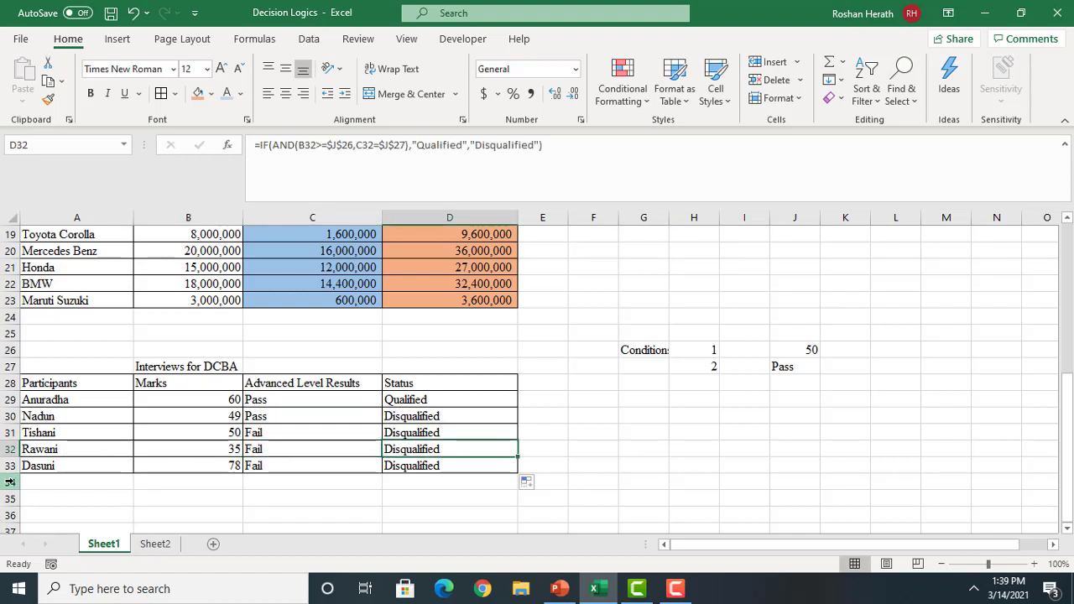
{"action": "left_click", "coordinate": [195, 466]}
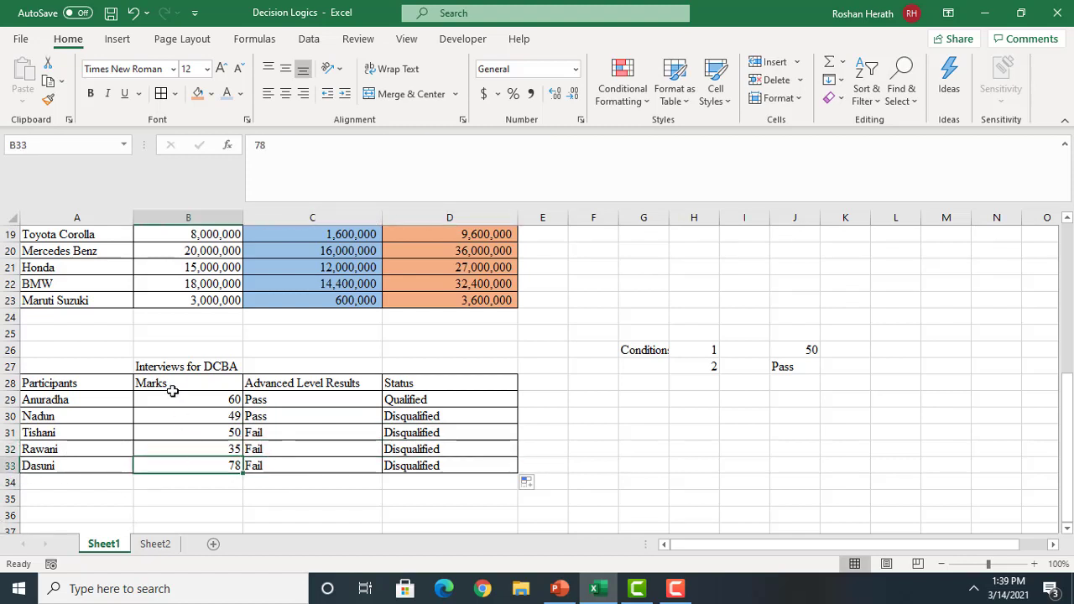
{"action": "left_click", "coordinate": [268, 465]}
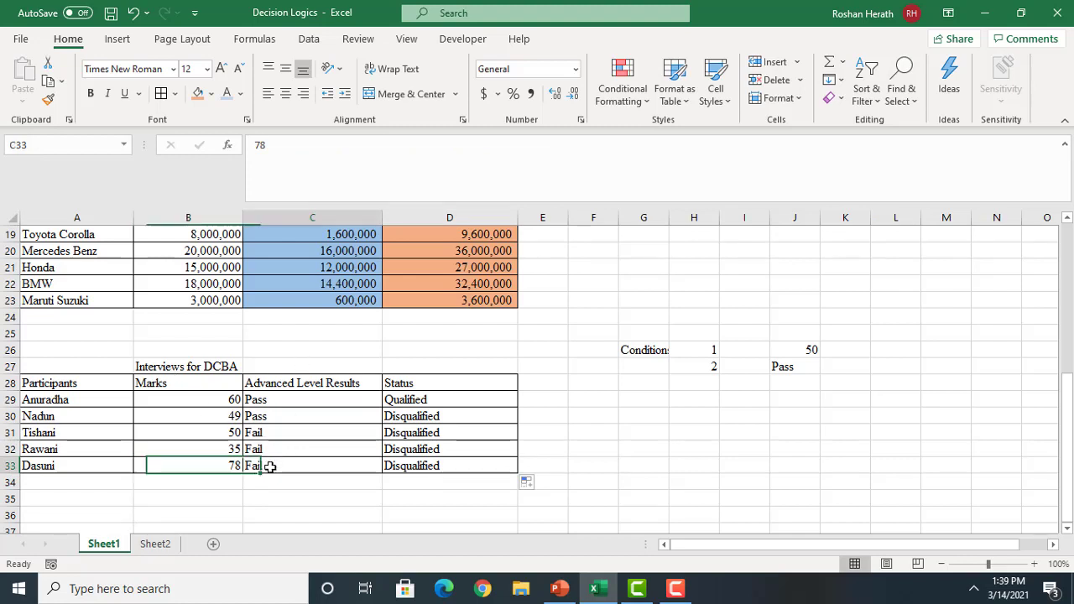
{"action": "left_click", "coordinate": [412, 464]}
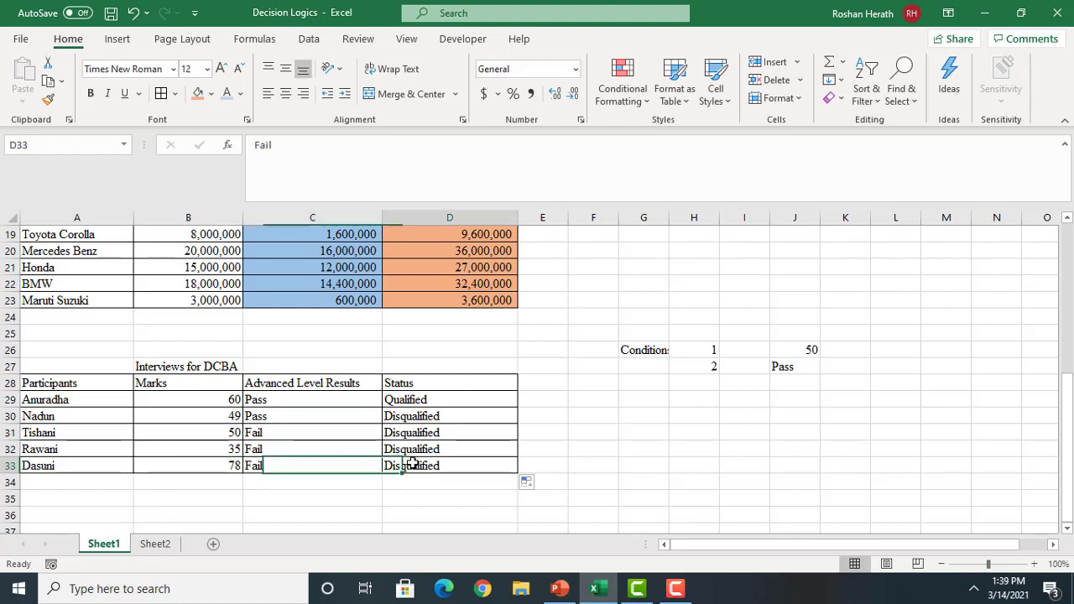
Change the Advanced Level result in C33 to Pass and check the Status formula in D33
{"action": "left_click", "coordinate": [286, 466]}
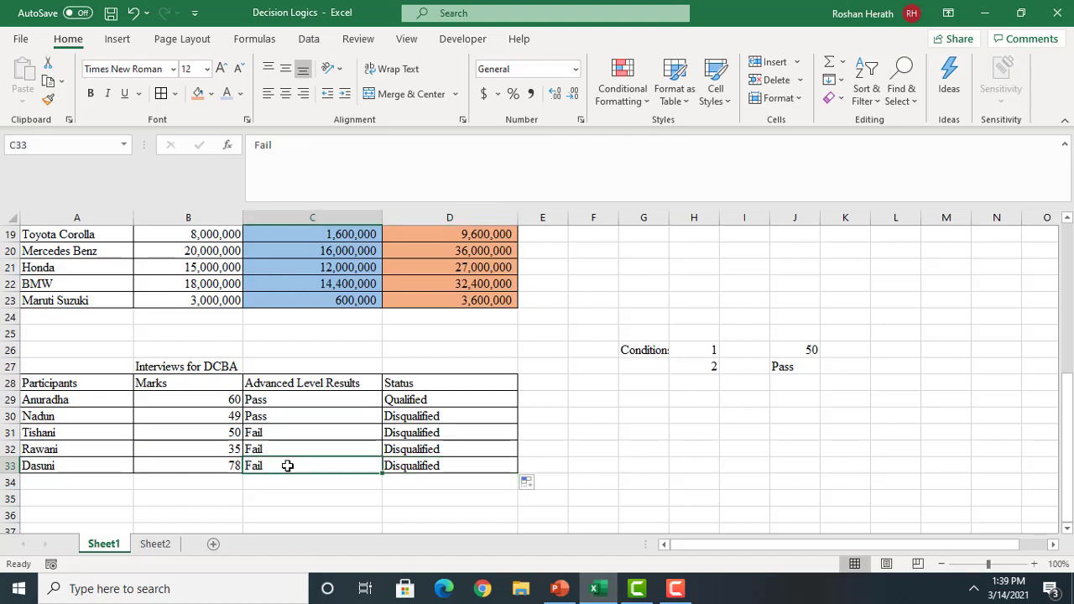
{"action": "type", "text": "Pass"}
{"action": "key", "text": "Return"}
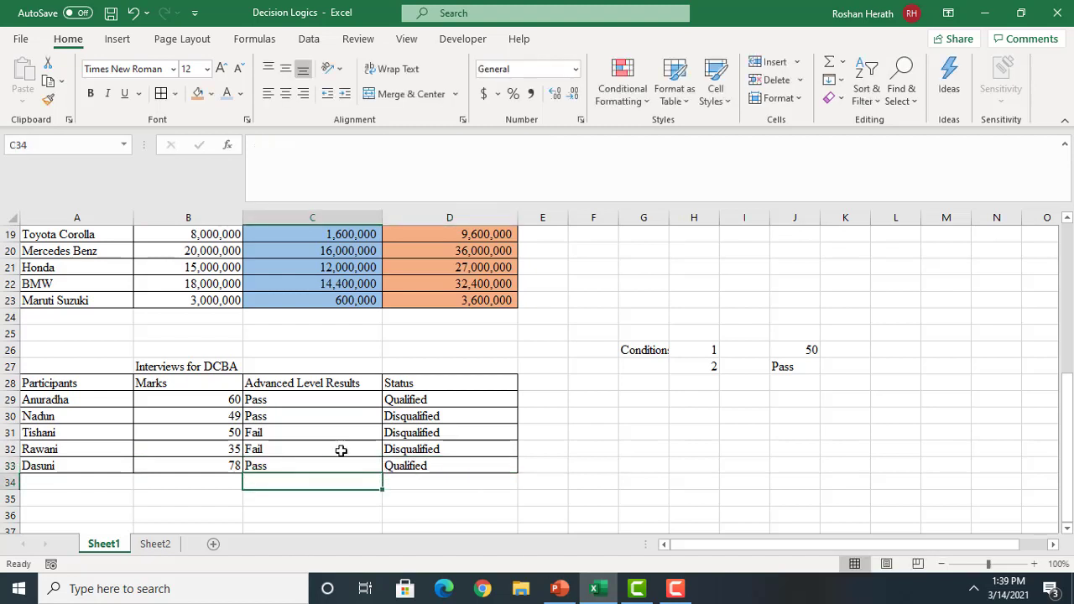
{"action": "left_click", "coordinate": [416, 467]}
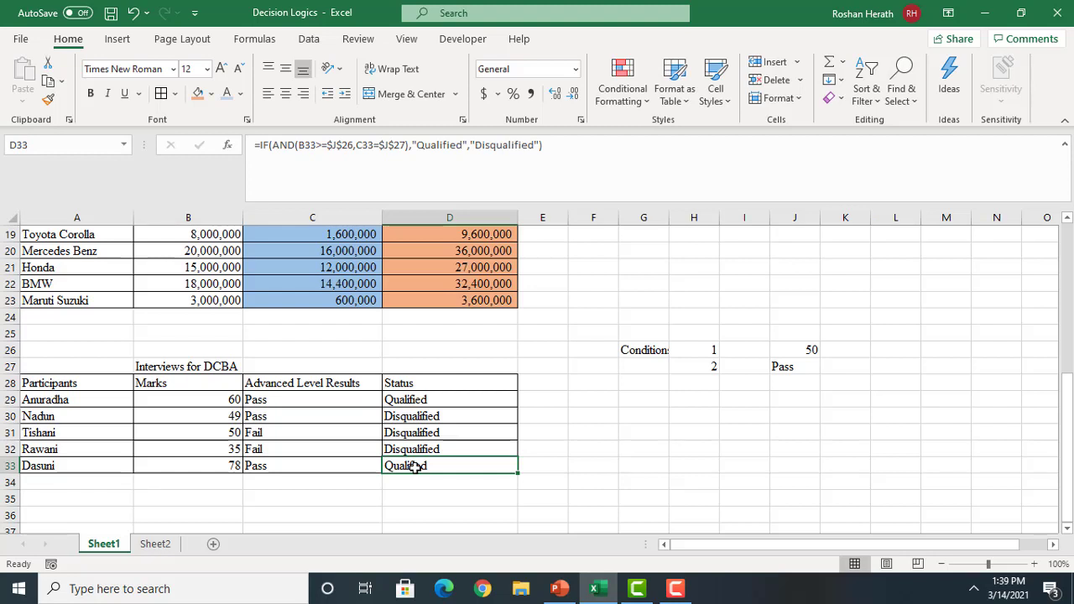
Start an IF formula in E29 and open its function arguments, keeping the condition cells visible
{"action": "left_click", "coordinate": [548, 401]}
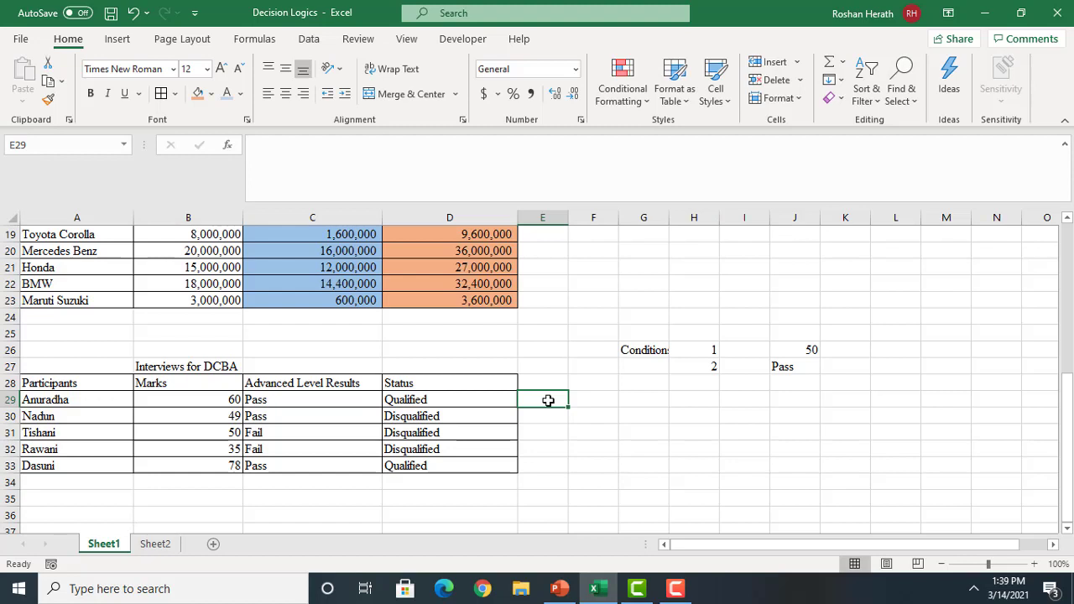
{"action": "type", "text": "=if"}
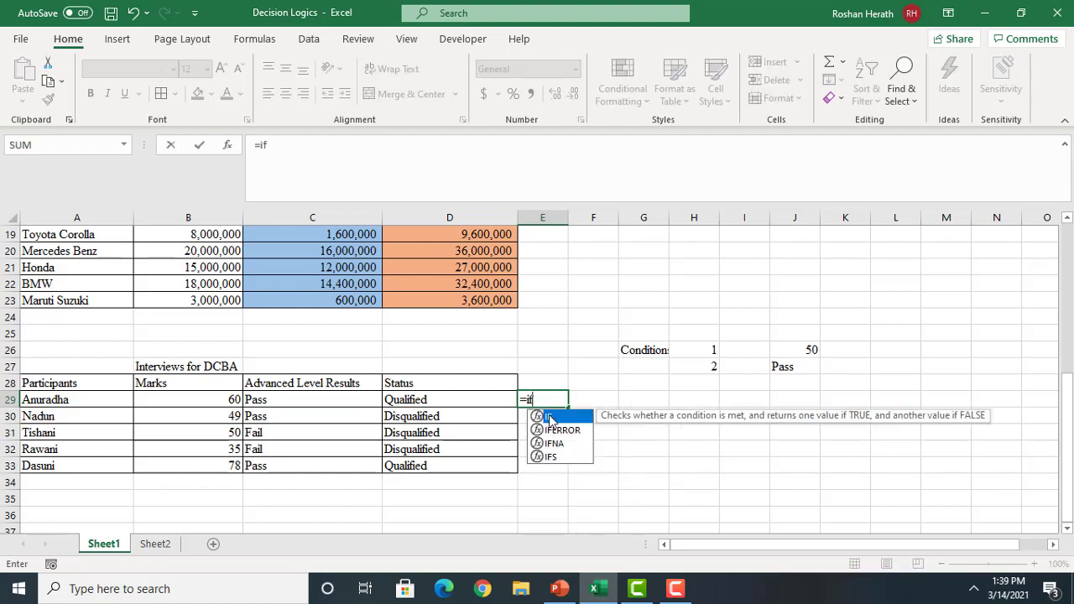
{"action": "double_click", "coordinate": [550, 417]}
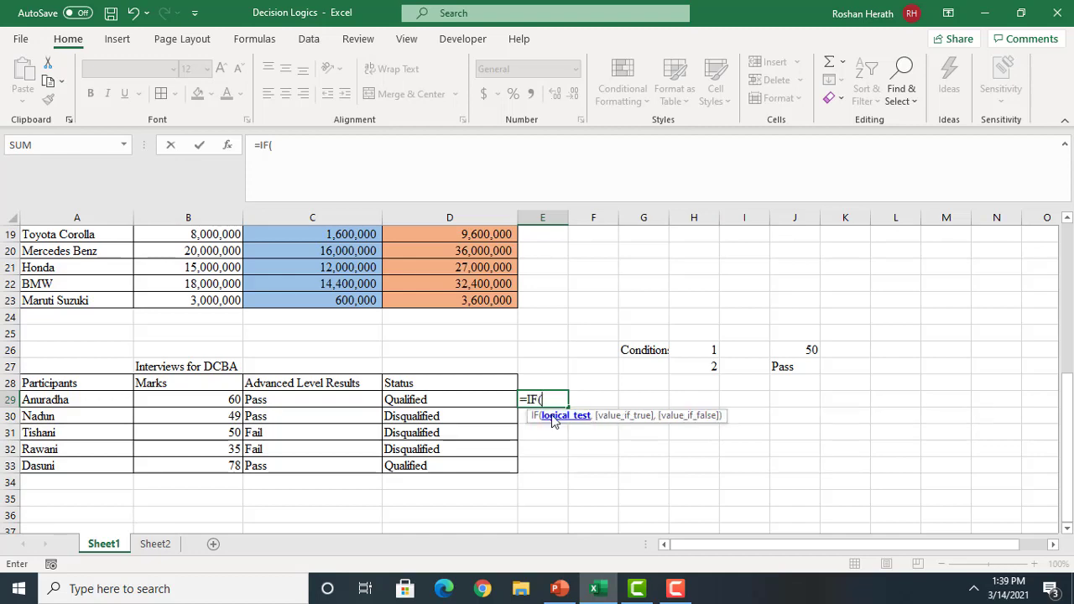
{"action": "left_click", "coordinate": [226, 145]}
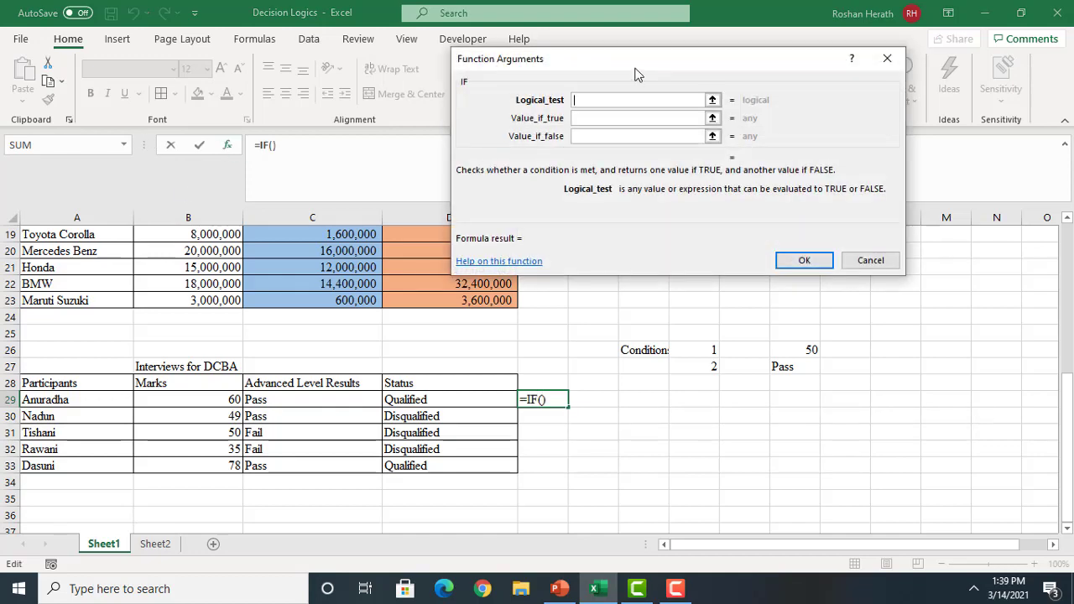
{"action": "left_click_drag", "start_coordinate": [634, 62], "coordinate": [741, 126]}
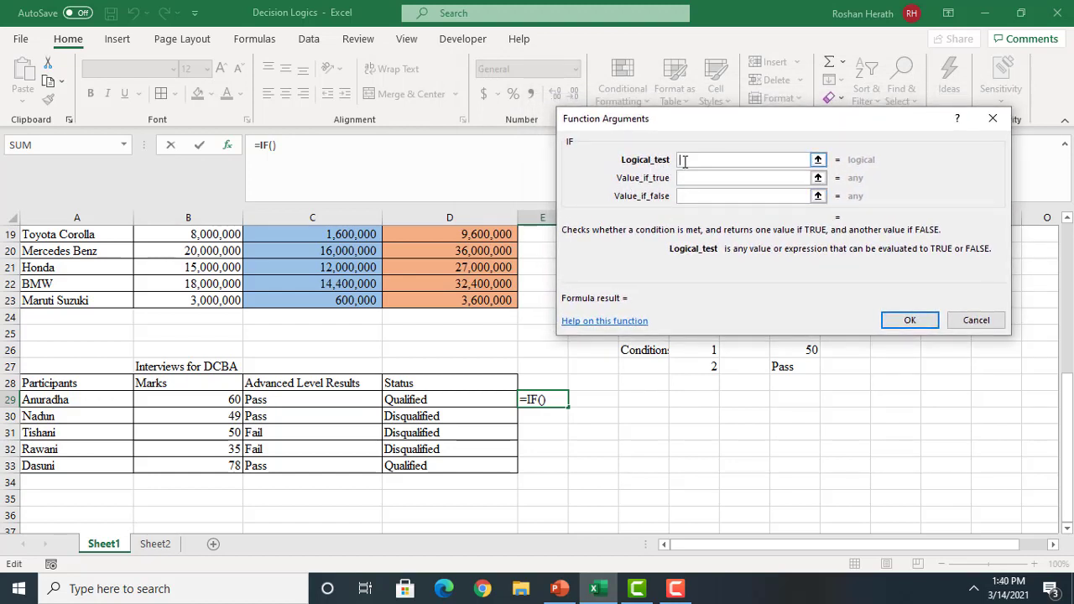
Begin the logical test with a nested AND whose first condition is B29>=$J$26, using an absolute reference to the marks threshold
{"action": "type", "text": "AND"}
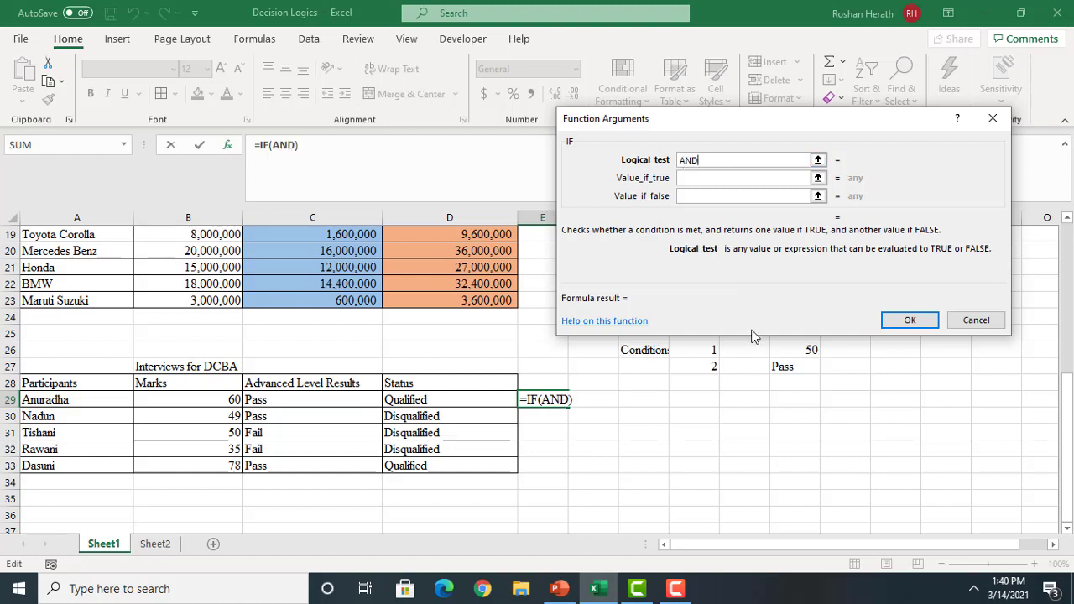
{"action": "type", "text": "("}
{"action": "left_click", "coordinate": [202, 400]}
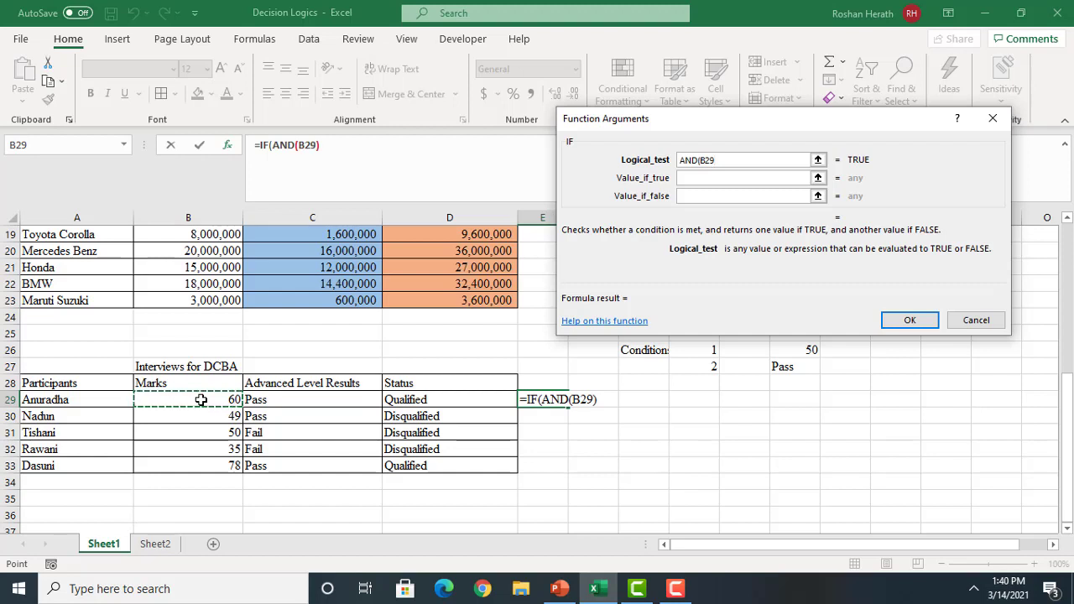
{"action": "type", "text": ">="}
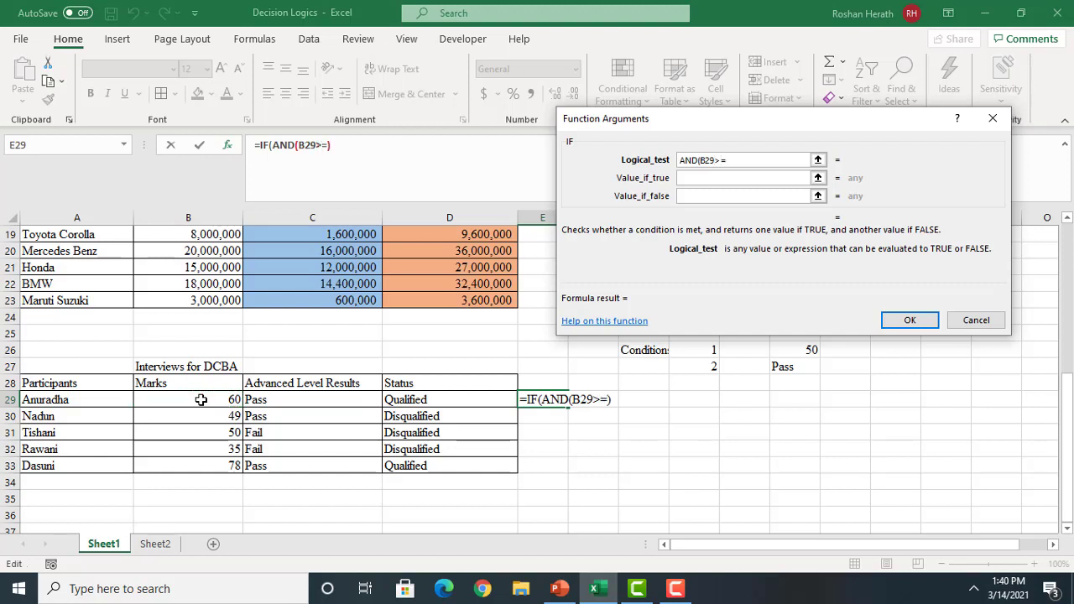
{"action": "left_click", "coordinate": [803, 351]}
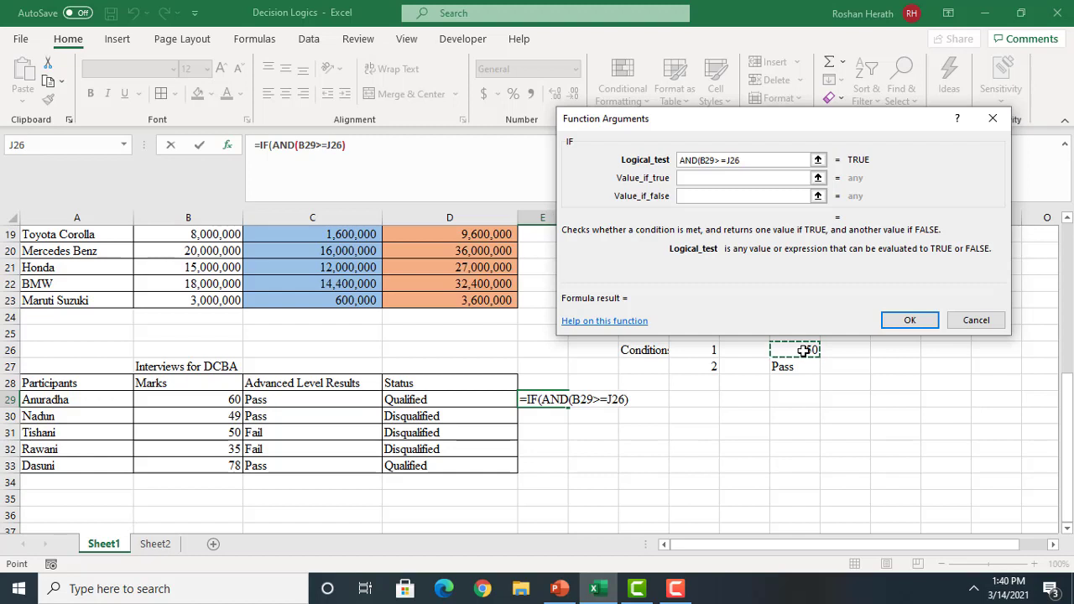
{"action": "key", "text": "F4"}
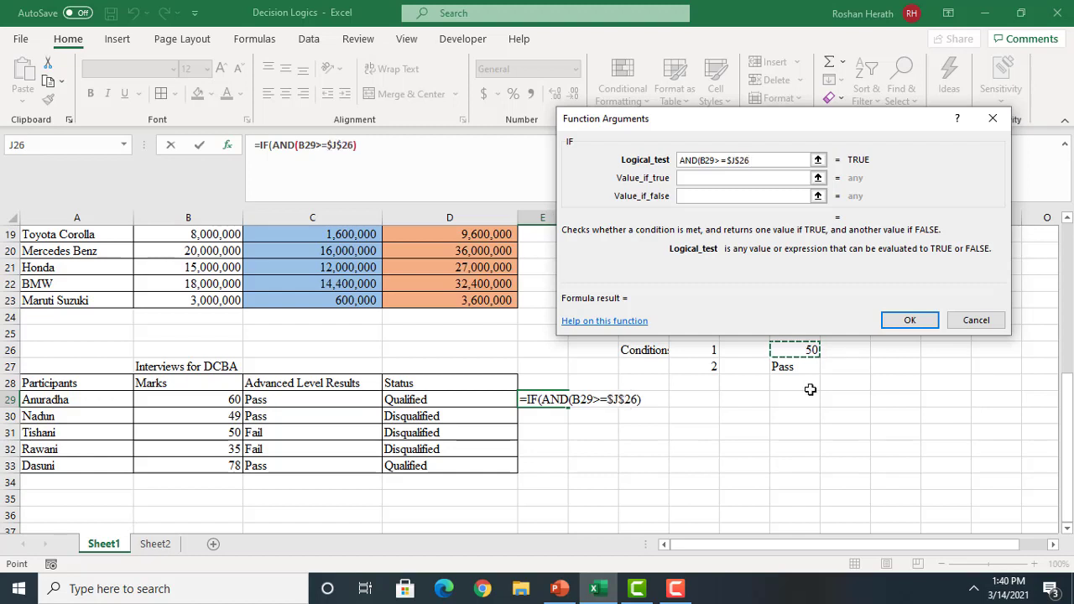
Complete the AND logical test for E29 with a second condition, C29=$J$27, using an absolute reference, and close its parenthesis
{"action": "type", "text": ","}
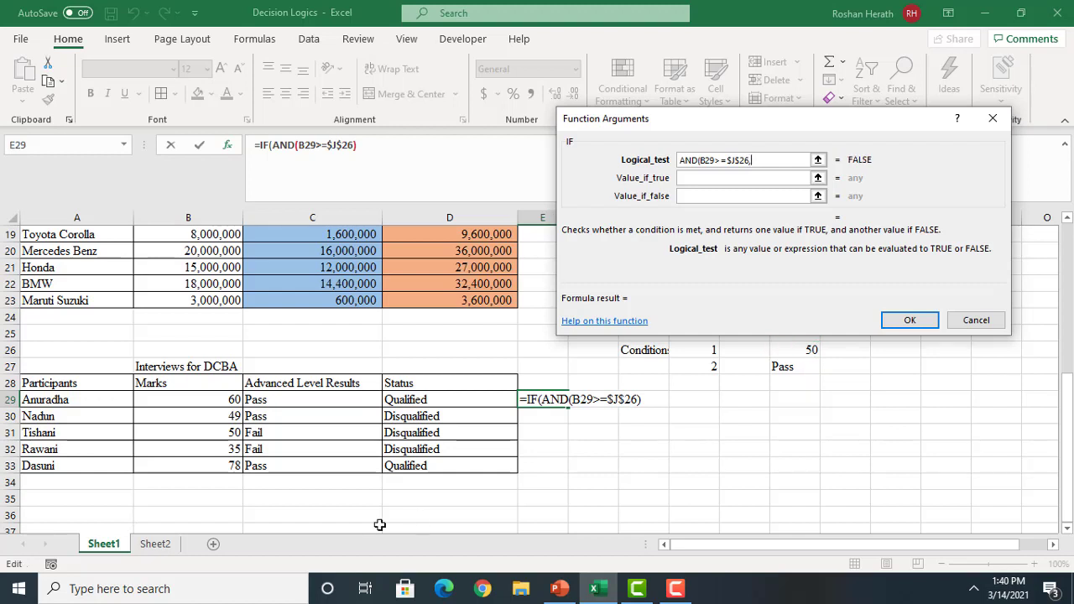
{"action": "left_click", "coordinate": [286, 399]}
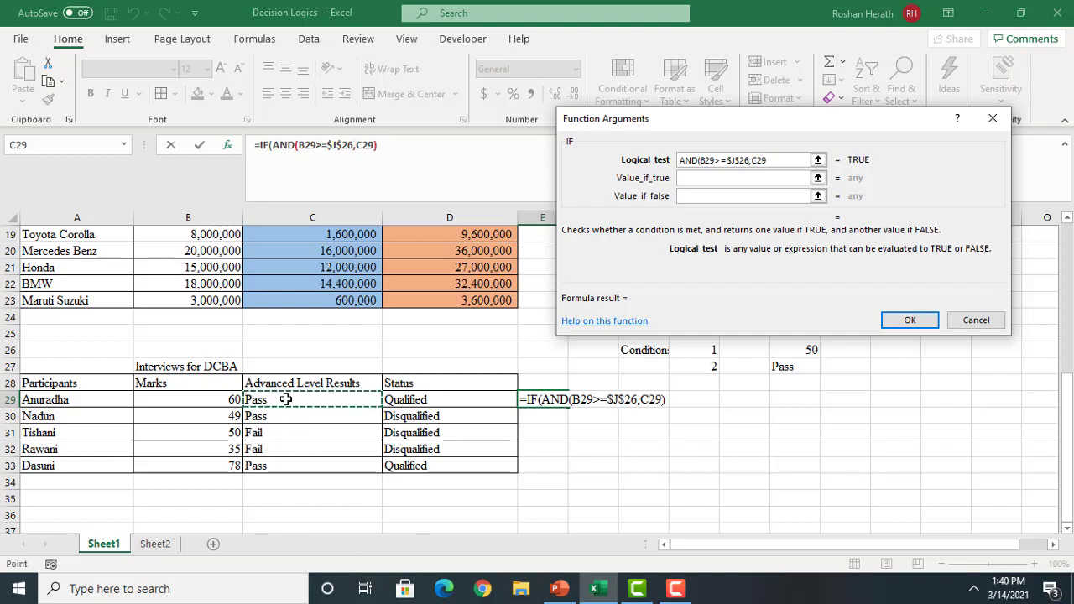
{"action": "type", "text": "="}
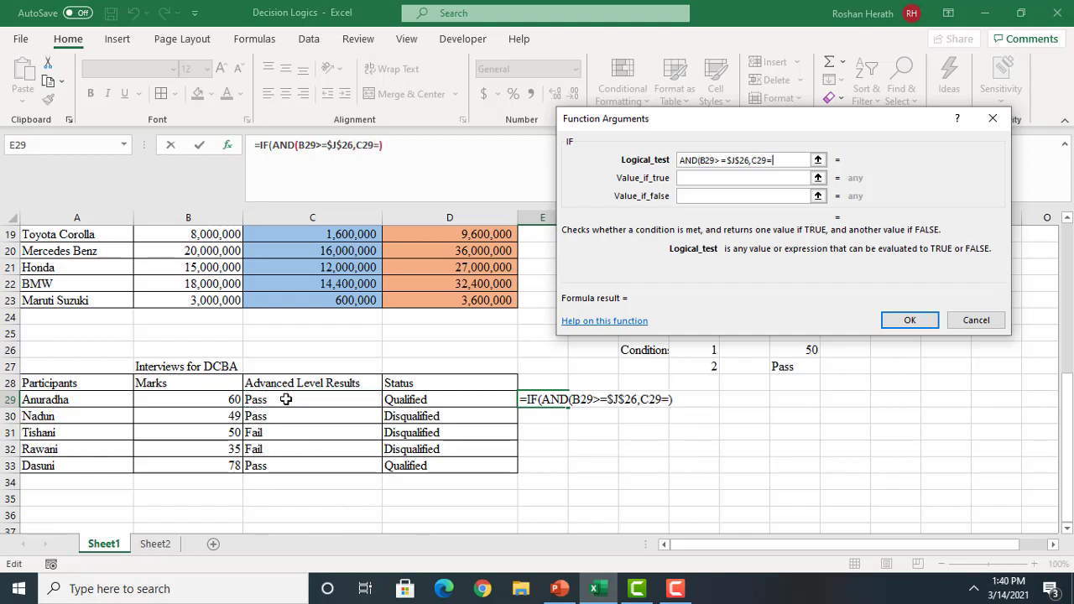
{"action": "left_click", "coordinate": [799, 370]}
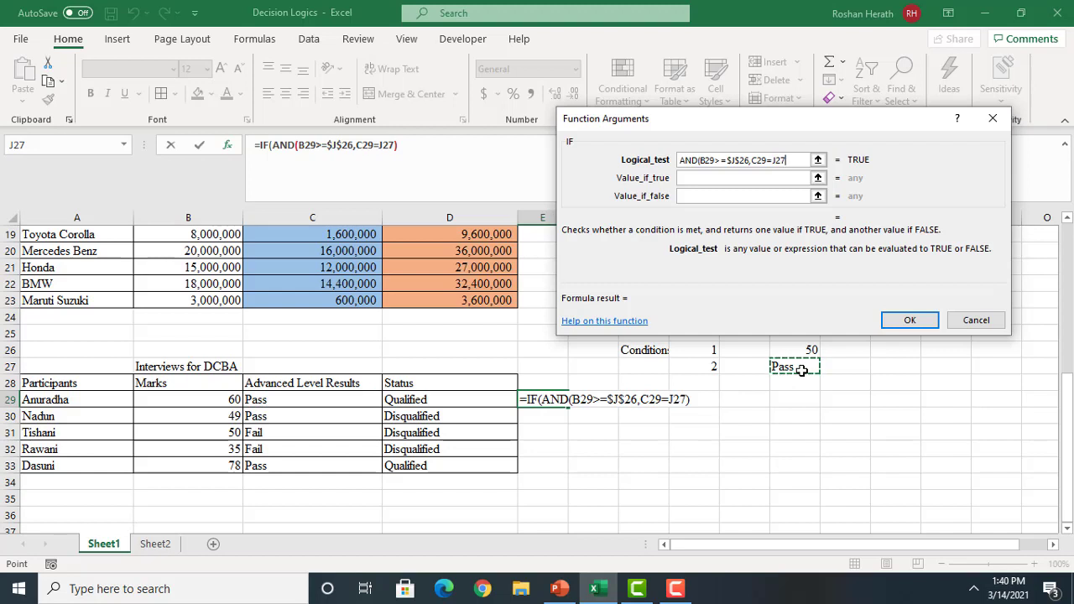
{"action": "key", "text": "F4"}
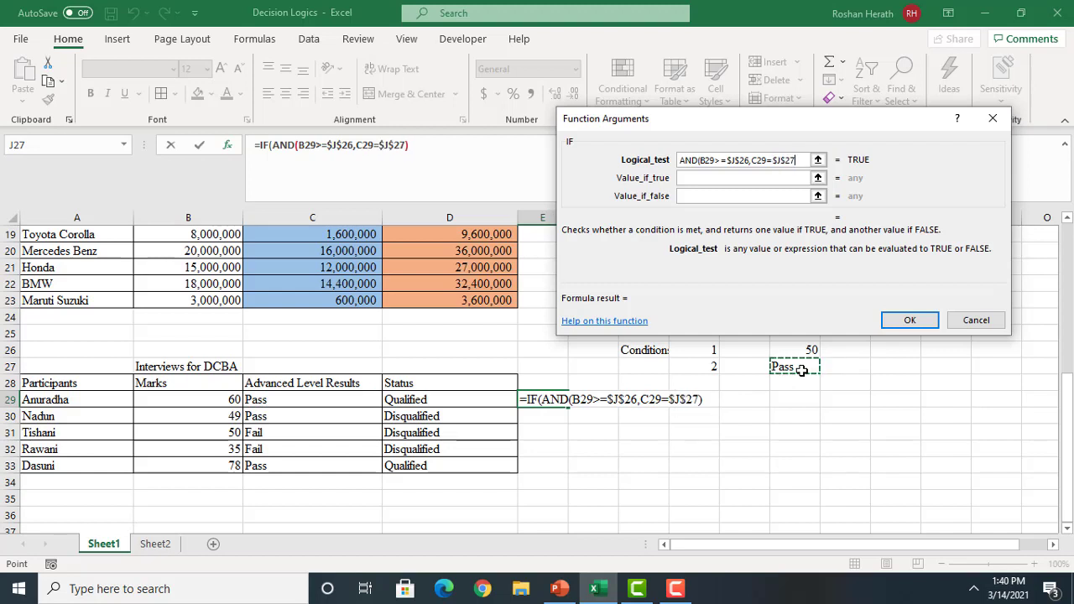
{"action": "type", "text": ")"}
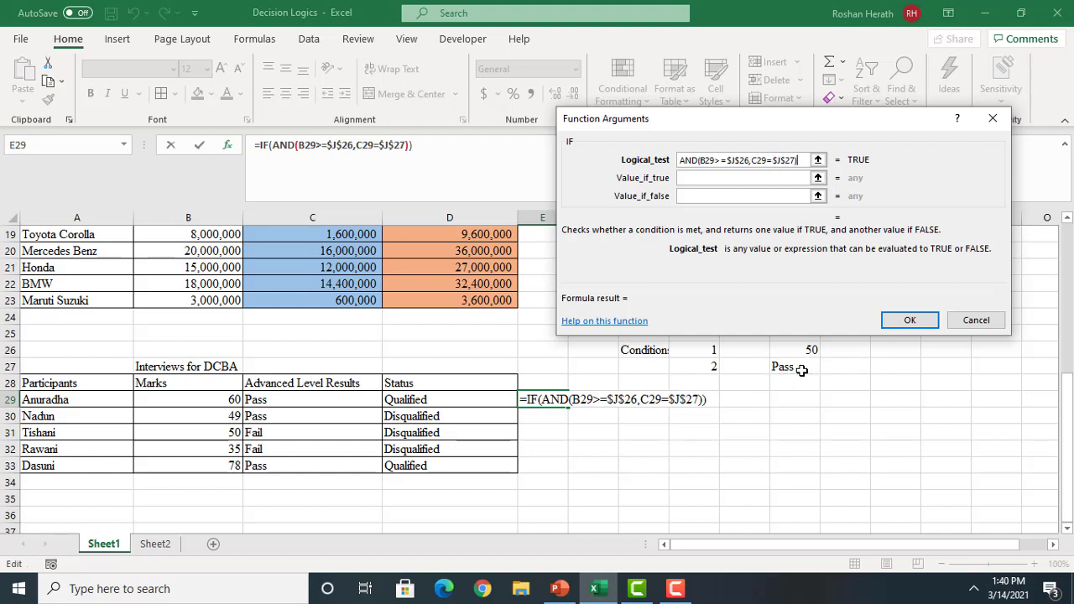
Set the IF function's value if true to "Qualified" in proper case
{"action": "left_click", "coordinate": [687, 178]}
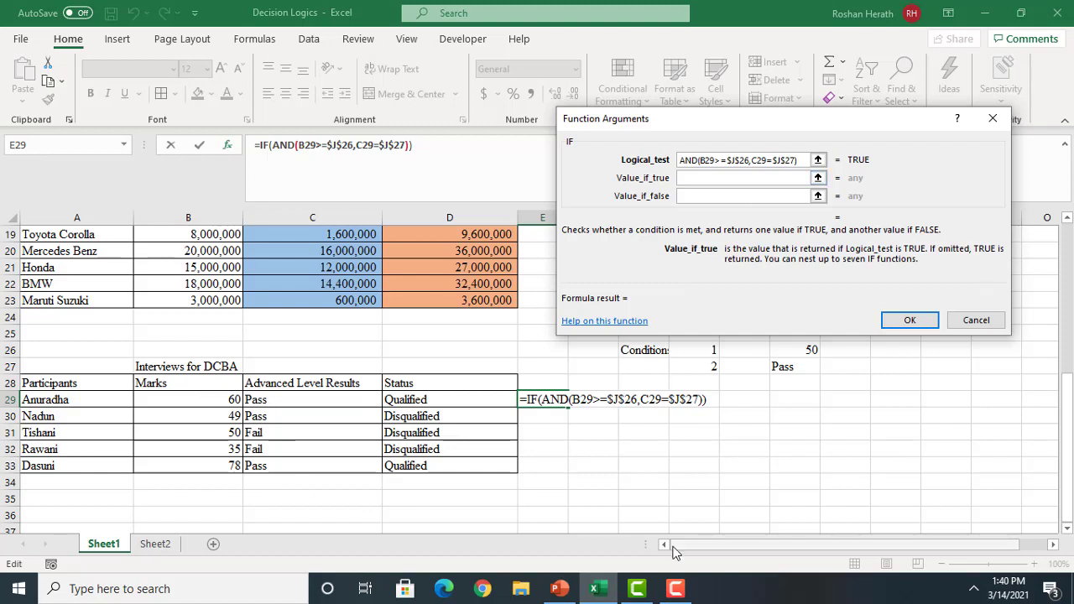
{"action": "type", "text": "\"qUALIFIED"}
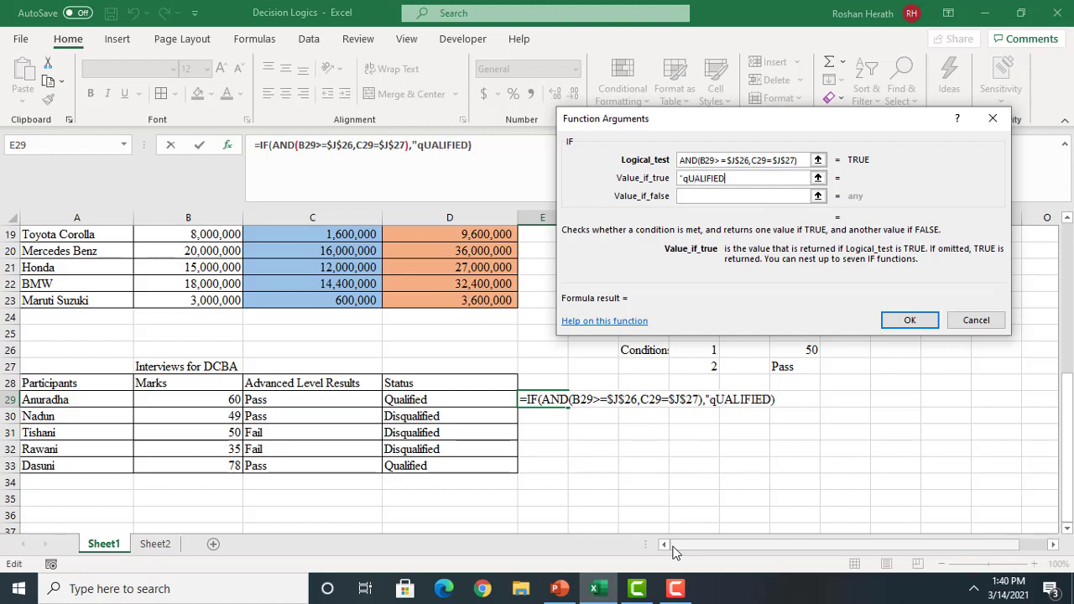
{"action": "key", "text": "BackSpace"}
{"action": "key", "text": "BackSpace"}
{"action": "key", "text": "BackSpace"}
{"action": "key", "text": "BackSpace"}
{"action": "key", "text": "BackSpace"}
{"action": "key", "text": "BackSpace"}
{"action": "key", "text": "BackSpace"}
{"action": "key", "text": "BackSpace"}
{"action": "key", "text": "BackSpace"}
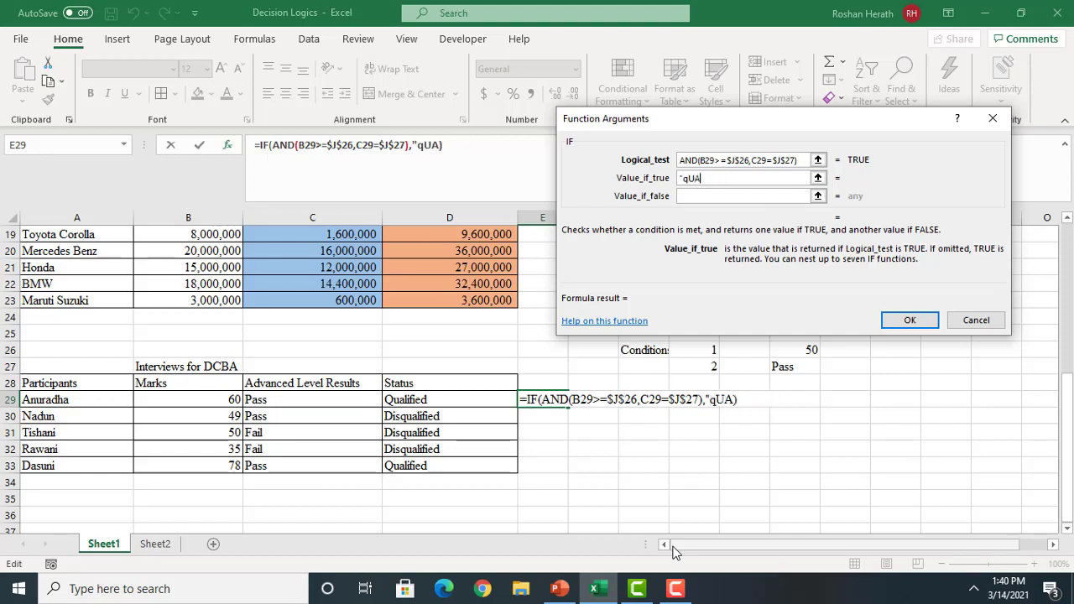
{"action": "type", "text": "Qualifi"}
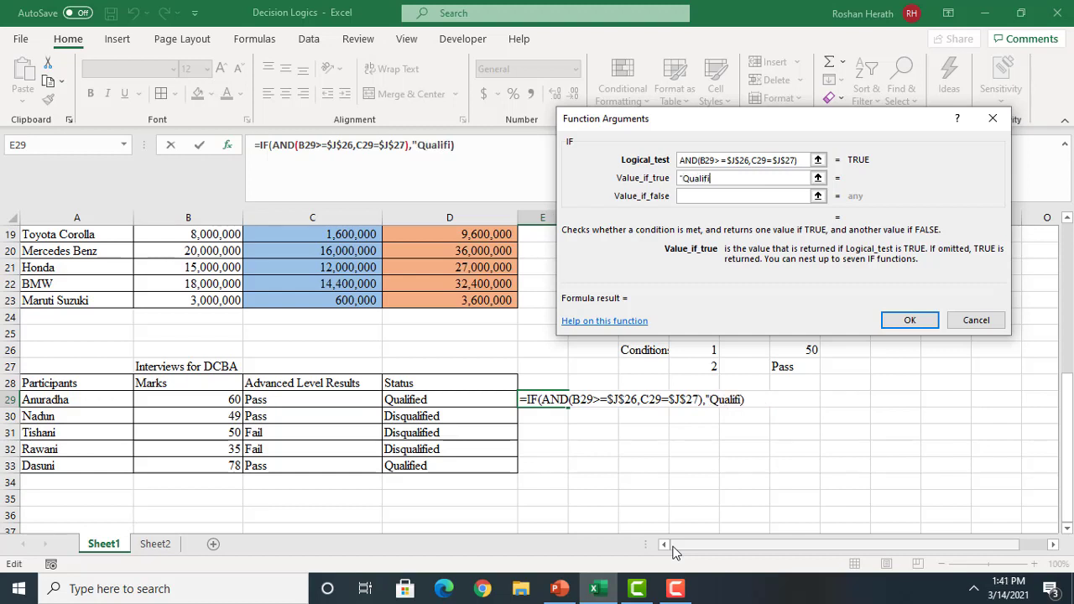
{"action": "type", "text": "ed\""}
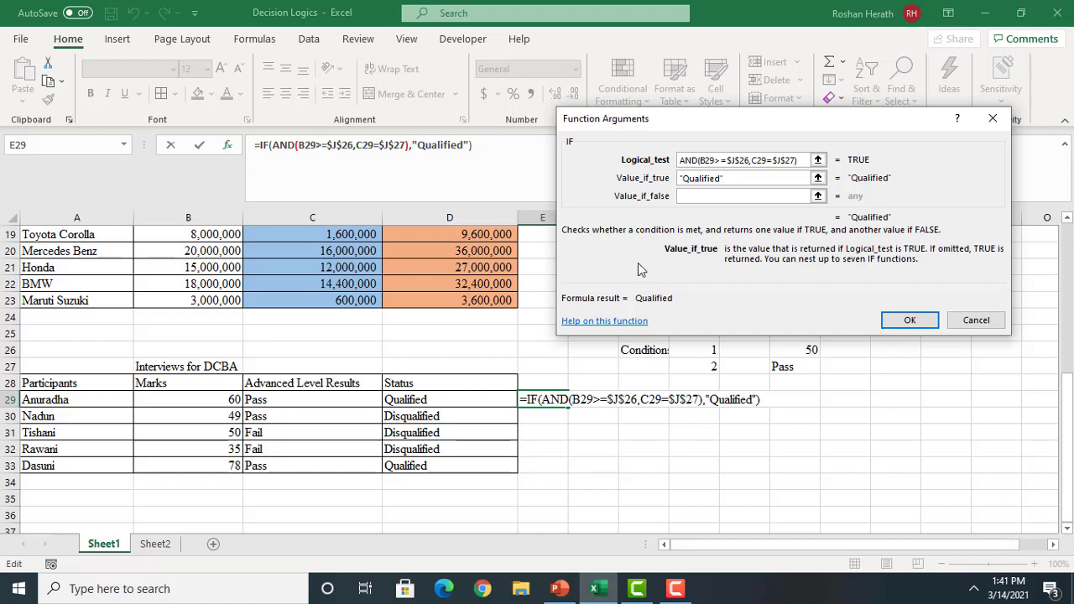
Set the IF function's value if false to "Disqualified" and commit the formula in E29
{"action": "left_click", "coordinate": [724, 196]}
{"action": "type", "text": "\""}
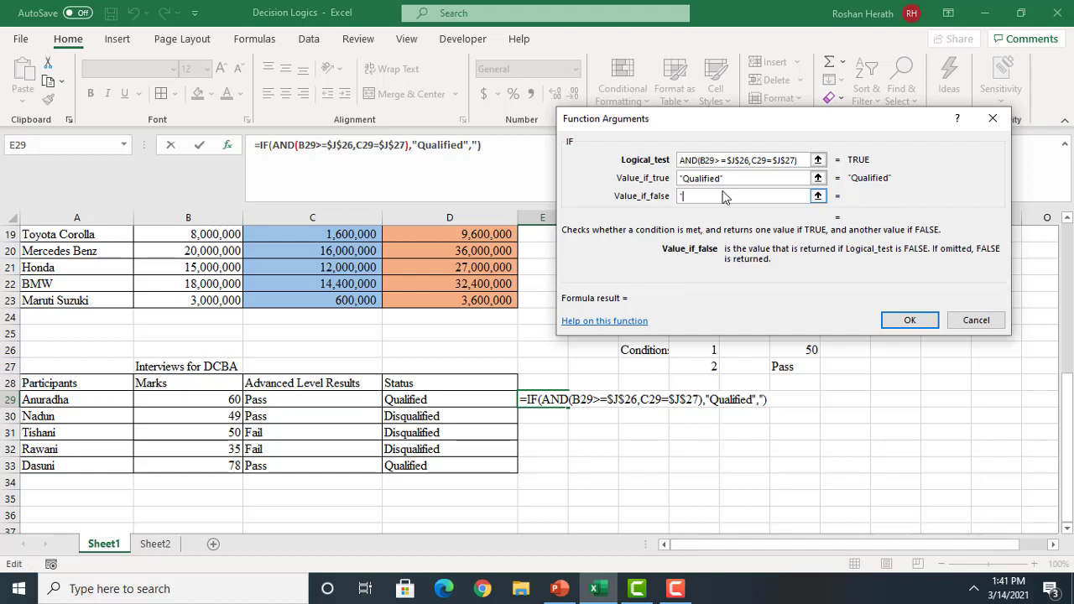
{"action": "type", "text": "Disqualif"}
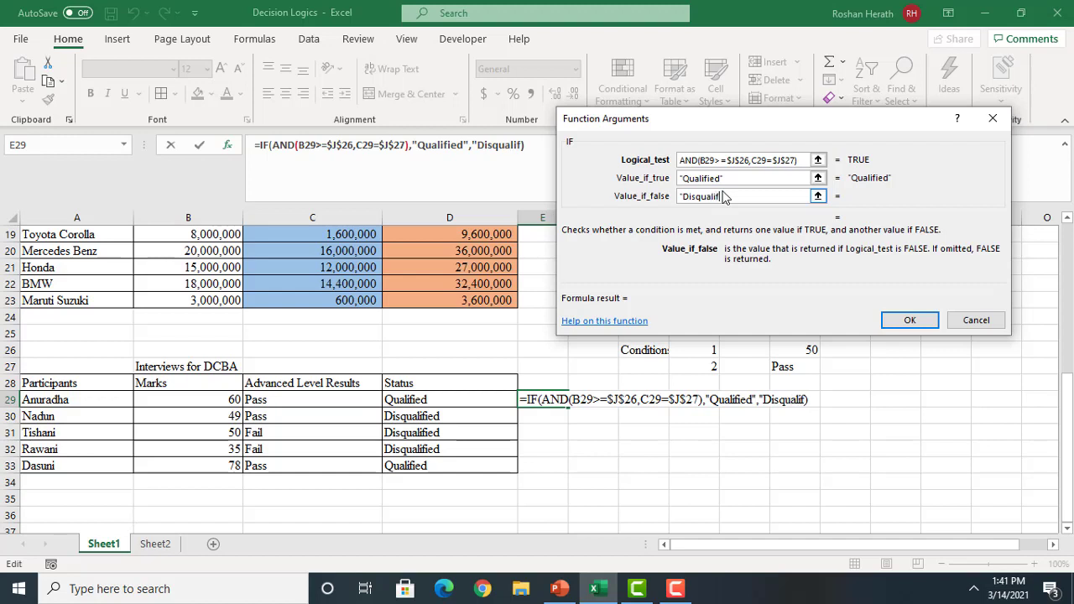
{"action": "type", "text": "ied\""}
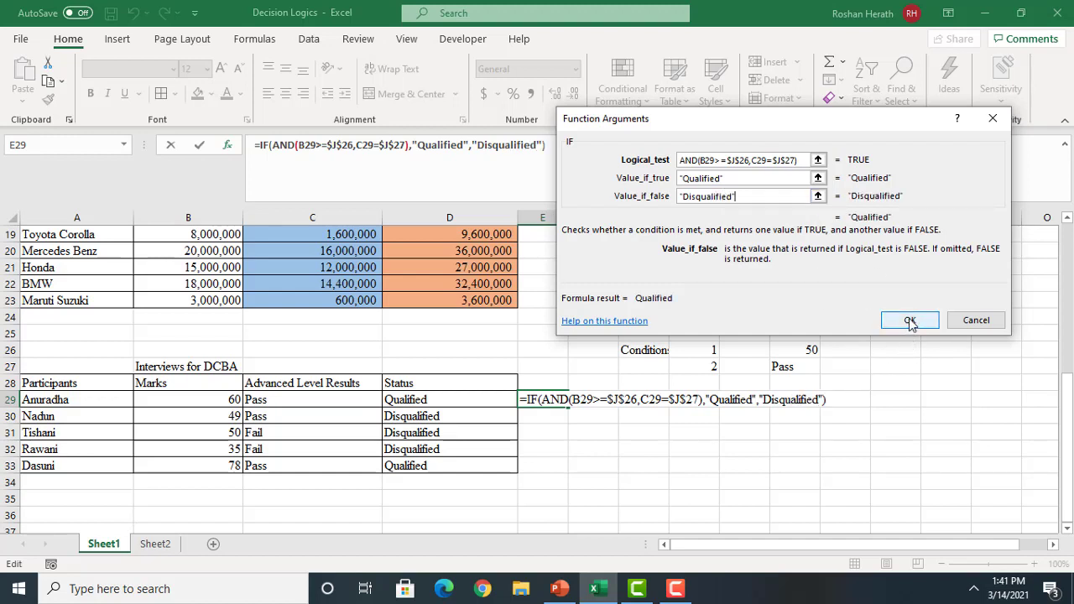
{"action": "left_click", "coordinate": [911, 323]}
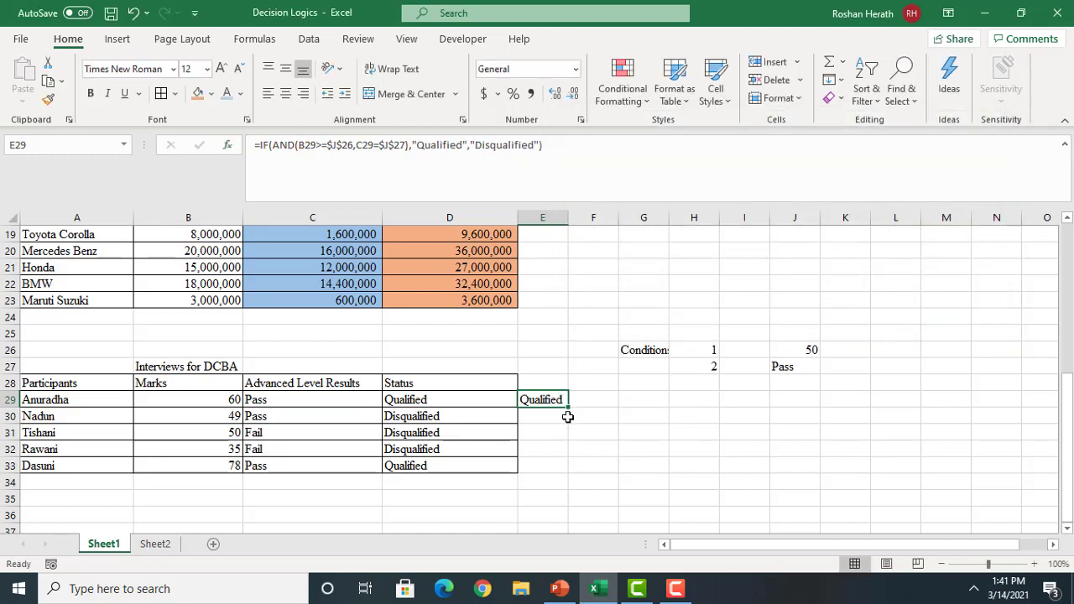
Fill the E29 formula down to E33 and widen column E to fit the results
{"action": "left_click_drag", "start_coordinate": [569, 409], "coordinate": [559, 470]}
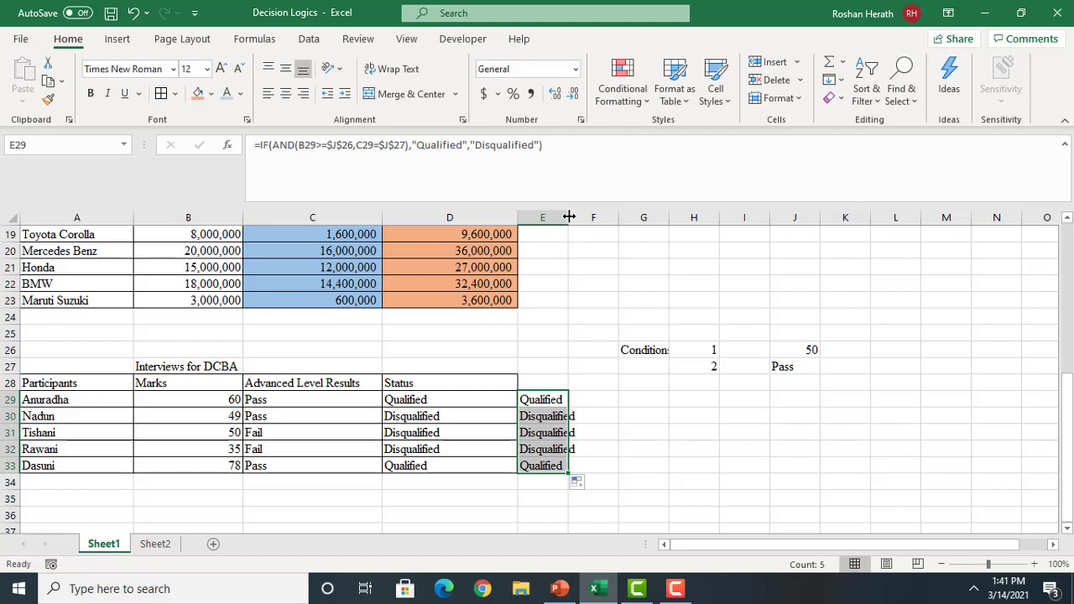
{"action": "left_click_drag", "start_coordinate": [569, 217], "coordinate": [590, 218]}
{"action": "left_click", "coordinate": [703, 427]}
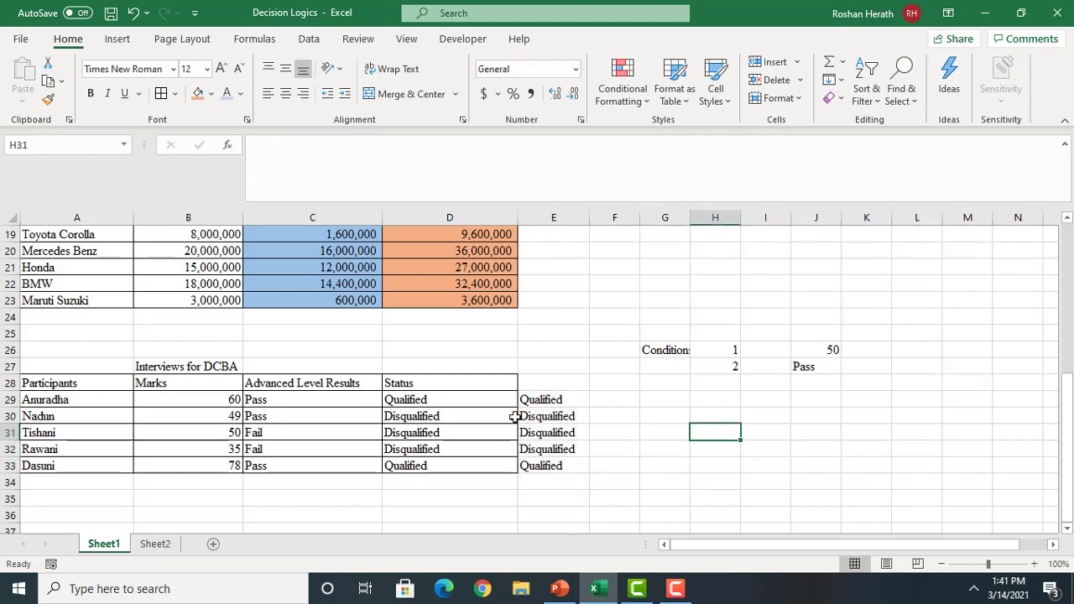
Review the IF and AND arguments of the formula in E29 and compare it with the Status formula in D29
{"action": "left_click", "coordinate": [490, 402]}
{"action": "left_click", "coordinate": [554, 396]}
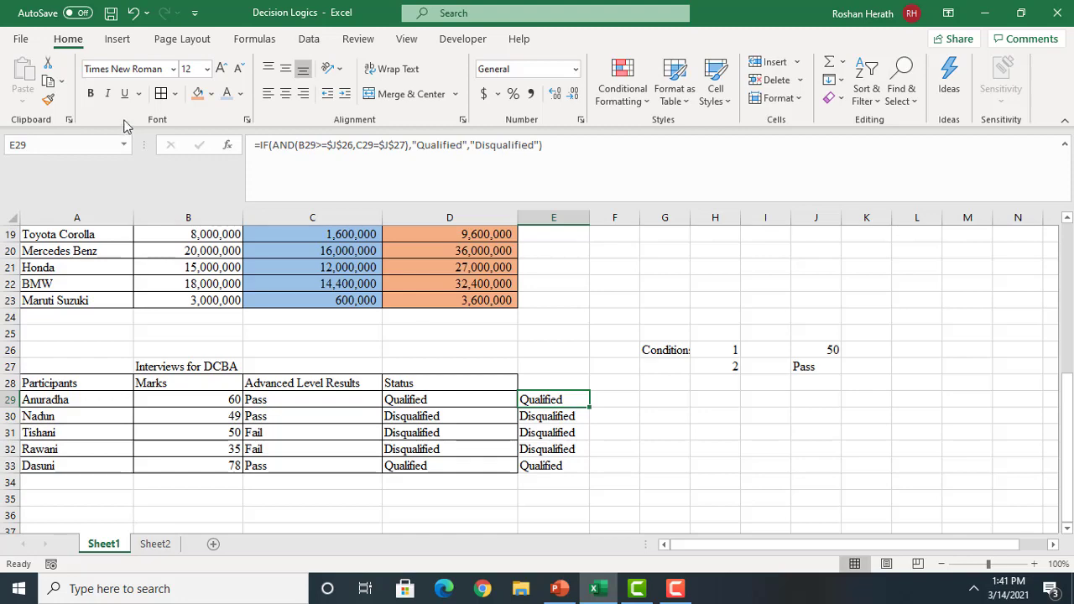
{"action": "left_click", "coordinate": [234, 149]}
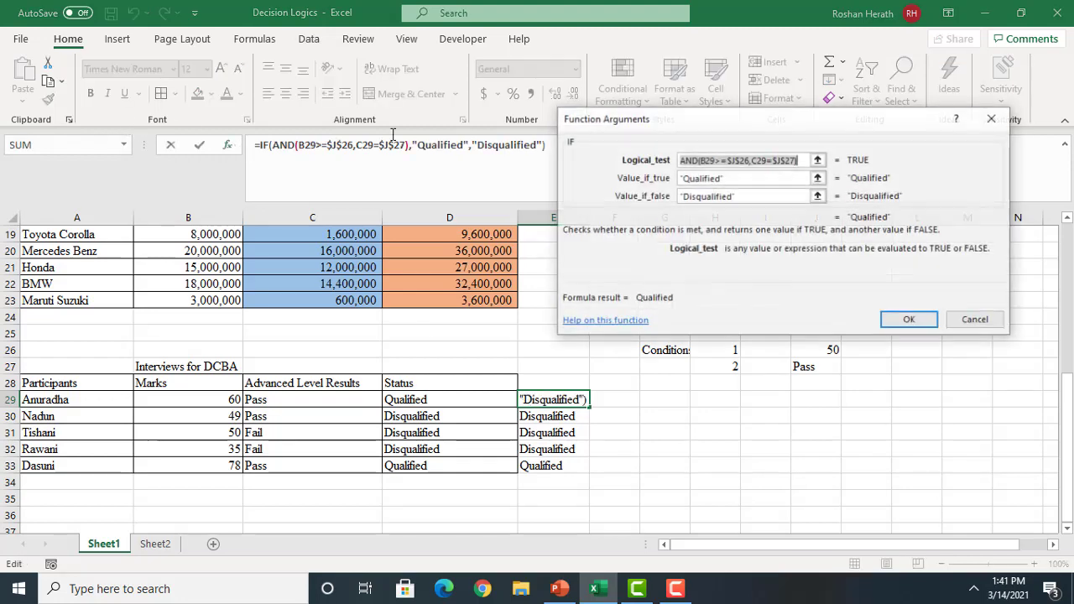
{"action": "left_click", "coordinate": [702, 161]}
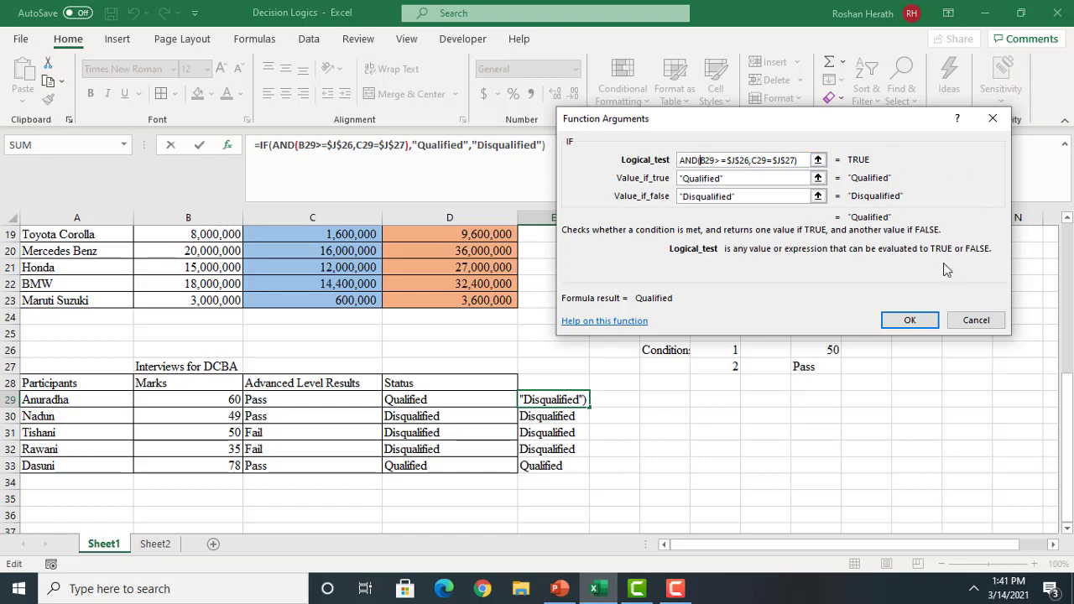
{"action": "left_click", "coordinate": [913, 323]}
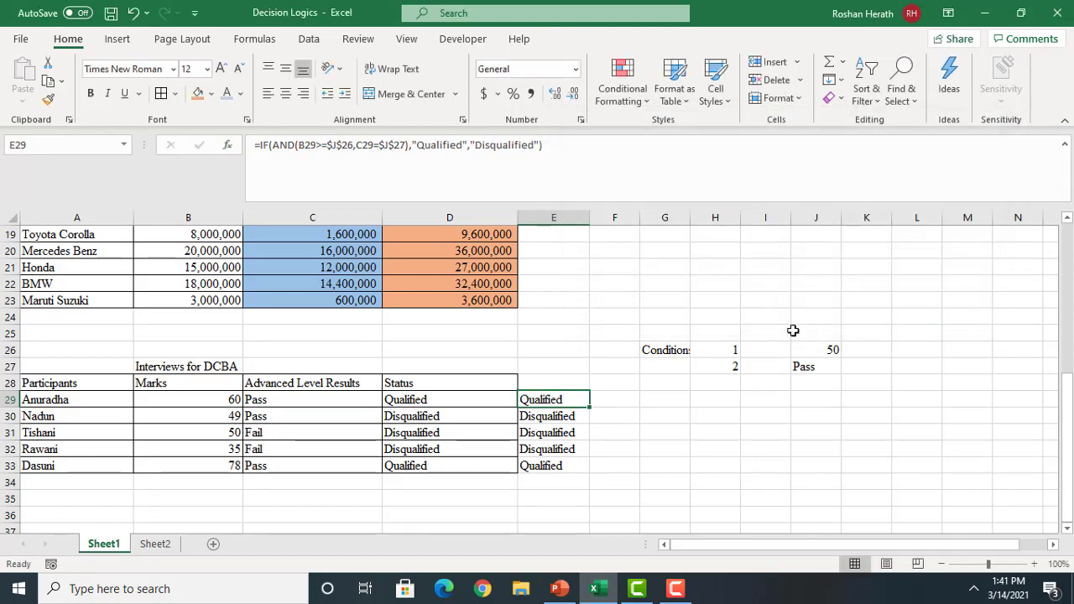
{"action": "left_click", "coordinate": [404, 392]}
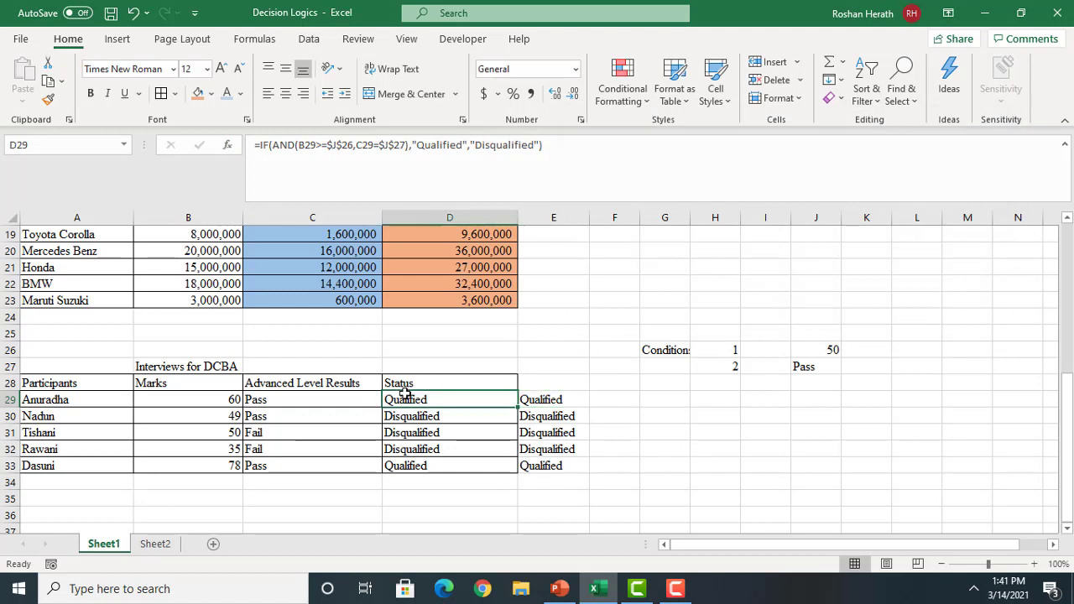
Start a formula in F29 with an AND function nested inside IF, as =IF(AND(
{"action": "left_click", "coordinate": [623, 395]}
{"action": "type", "text": "="}
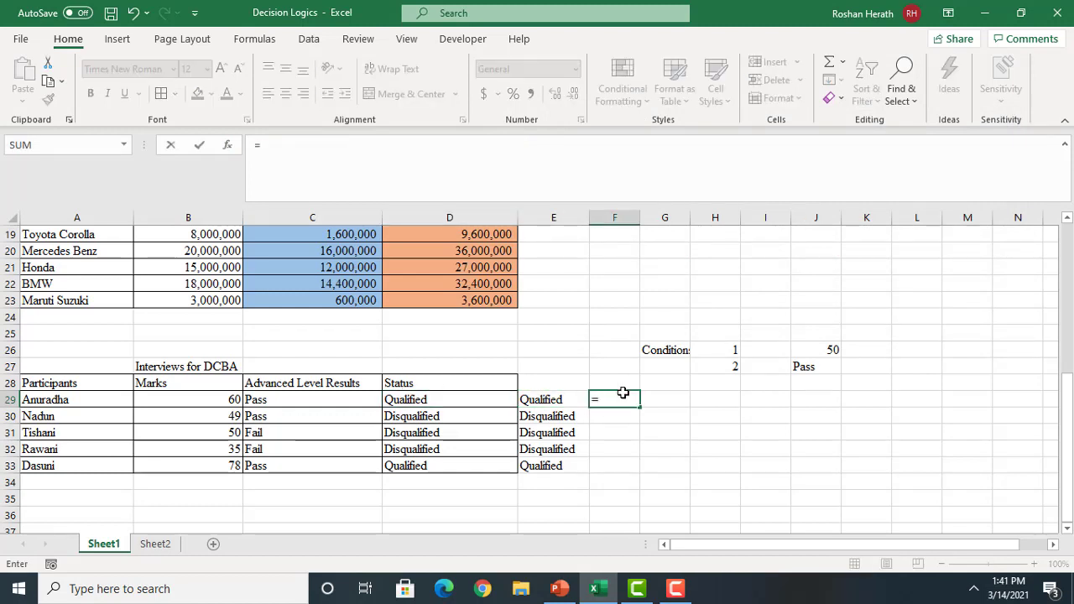
{"action": "type", "text": "if"}
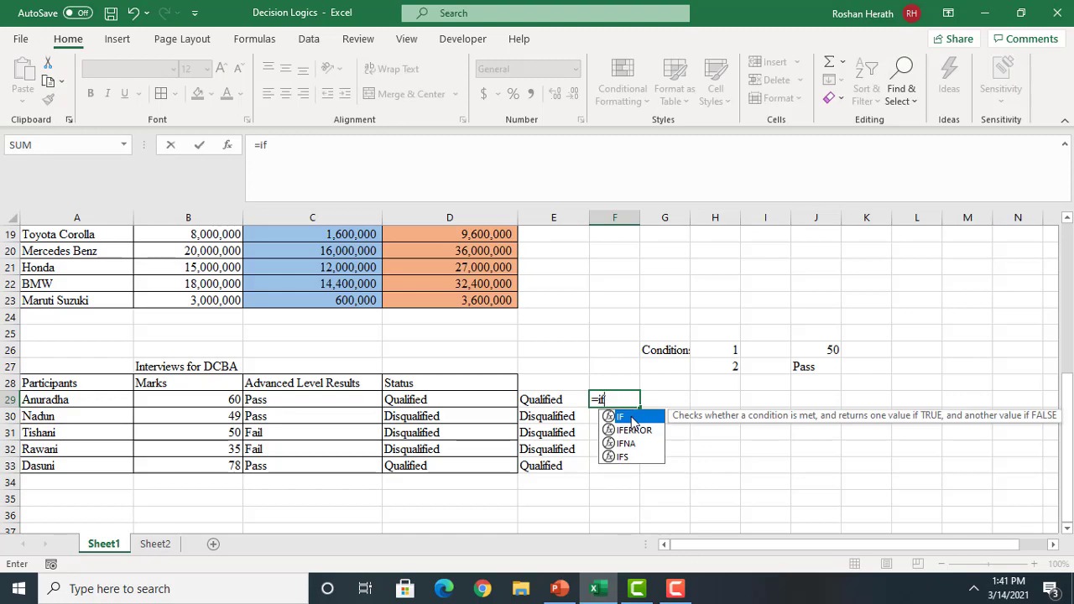
{"action": "double_click", "coordinate": [633, 418]}
{"action": "type", "text": "and"}
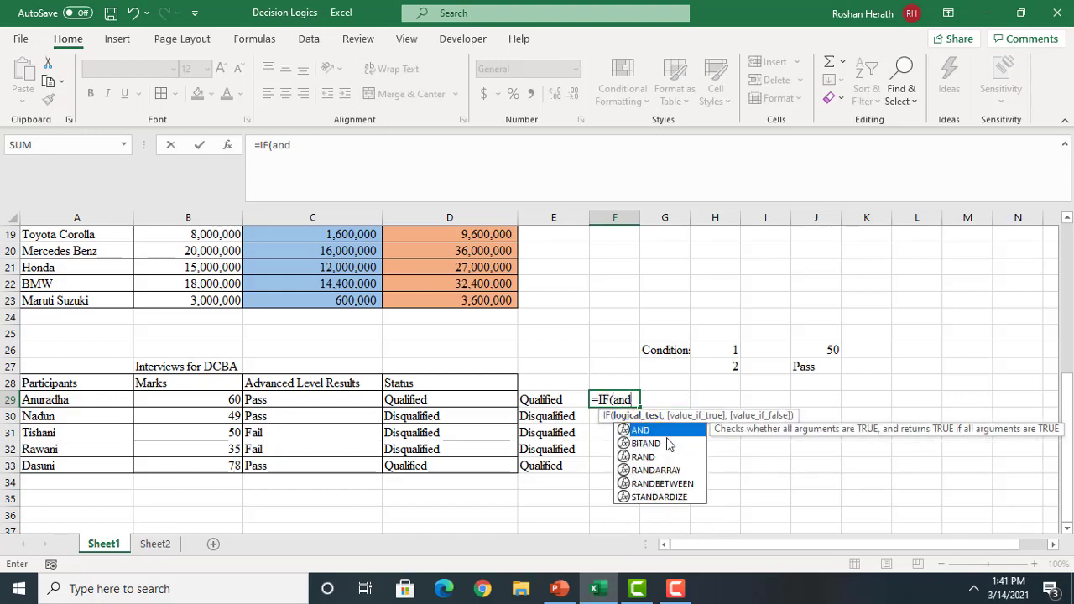
{"action": "key", "text": "Tab"}
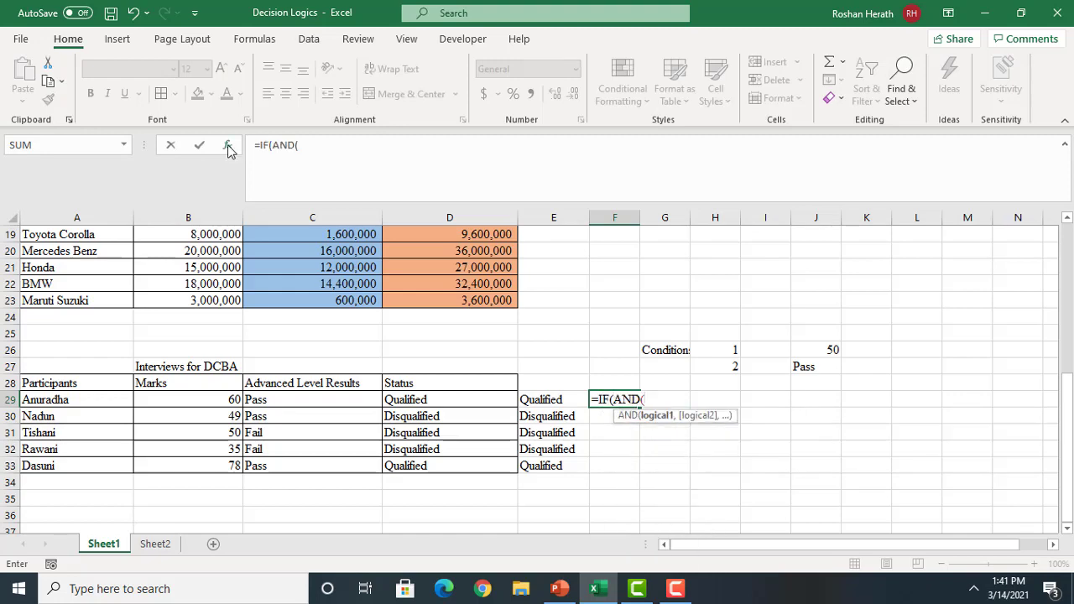
Set the AND function's first condition to B29>=$J$26 through its function arguments
{"action": "left_click", "coordinate": [227, 147]}
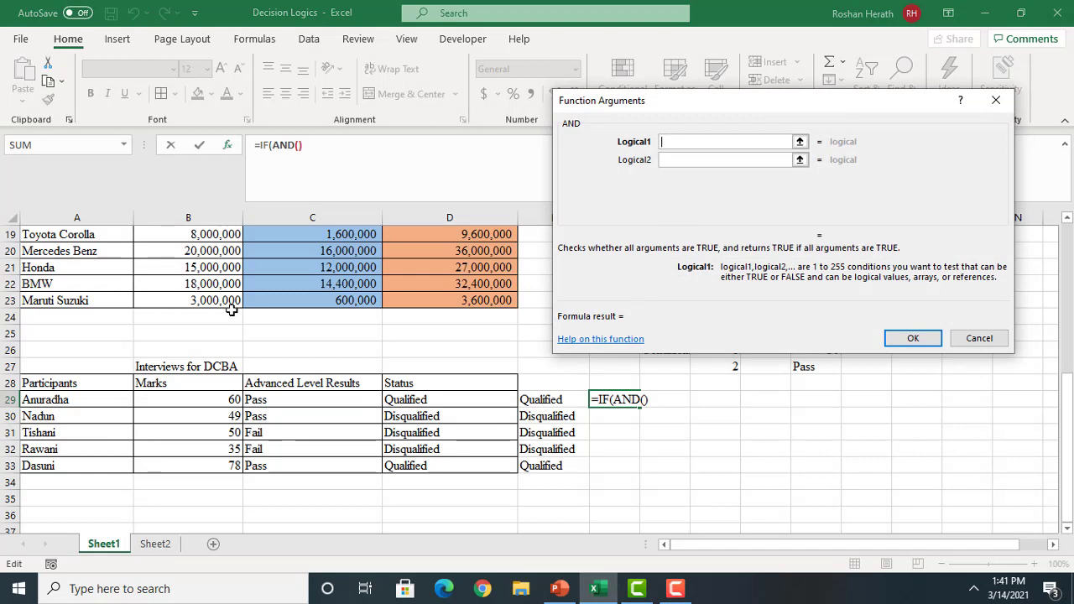
{"action": "left_click", "coordinate": [193, 401]}
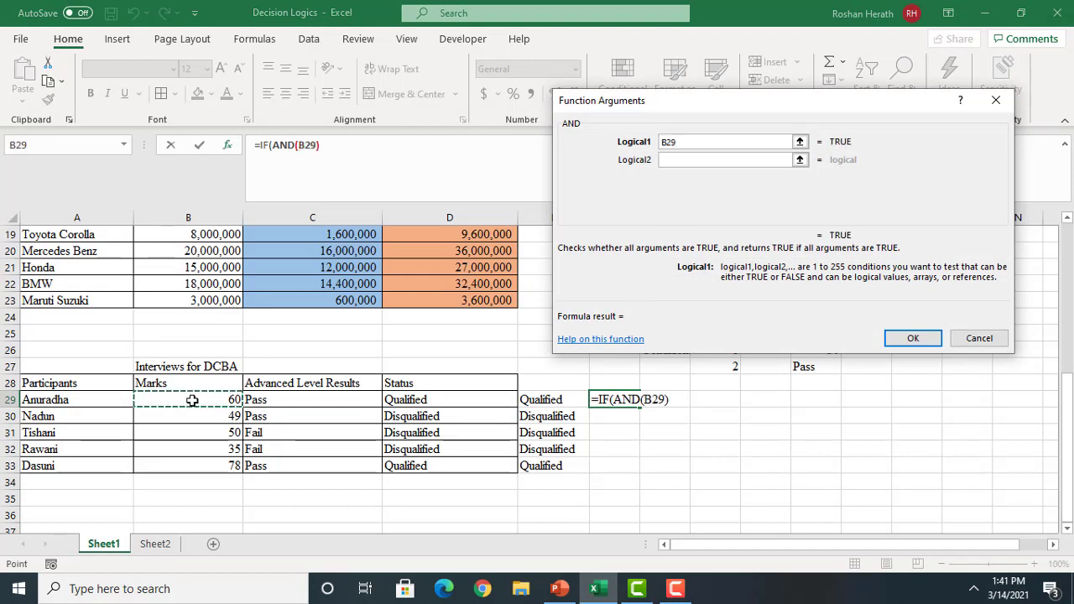
{"action": "type", "text": ">="}
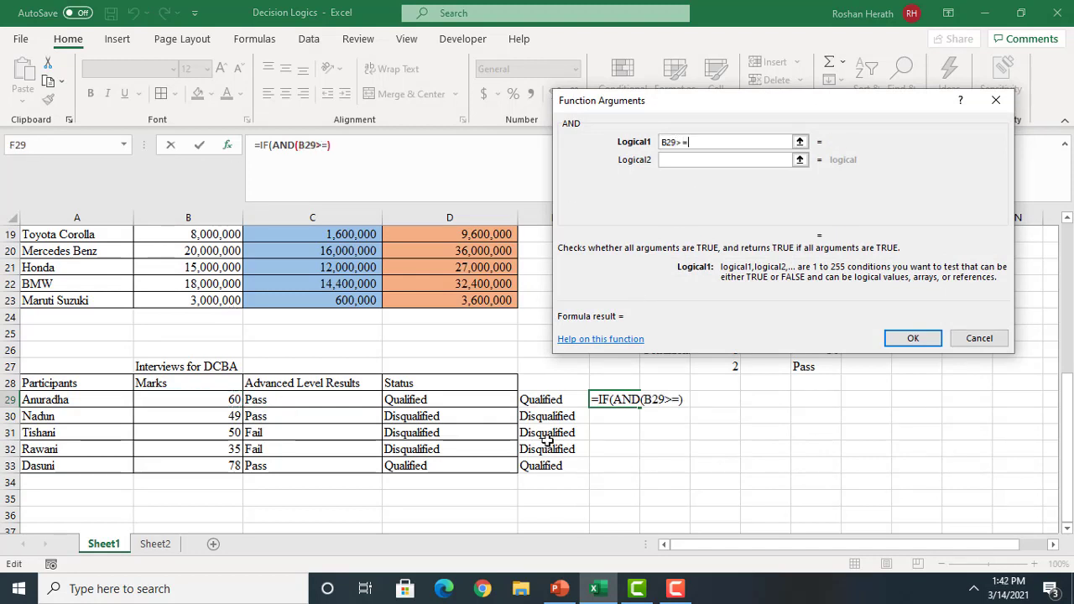
{"action": "left_click_drag", "start_coordinate": [827, 100], "coordinate": [821, 47]}
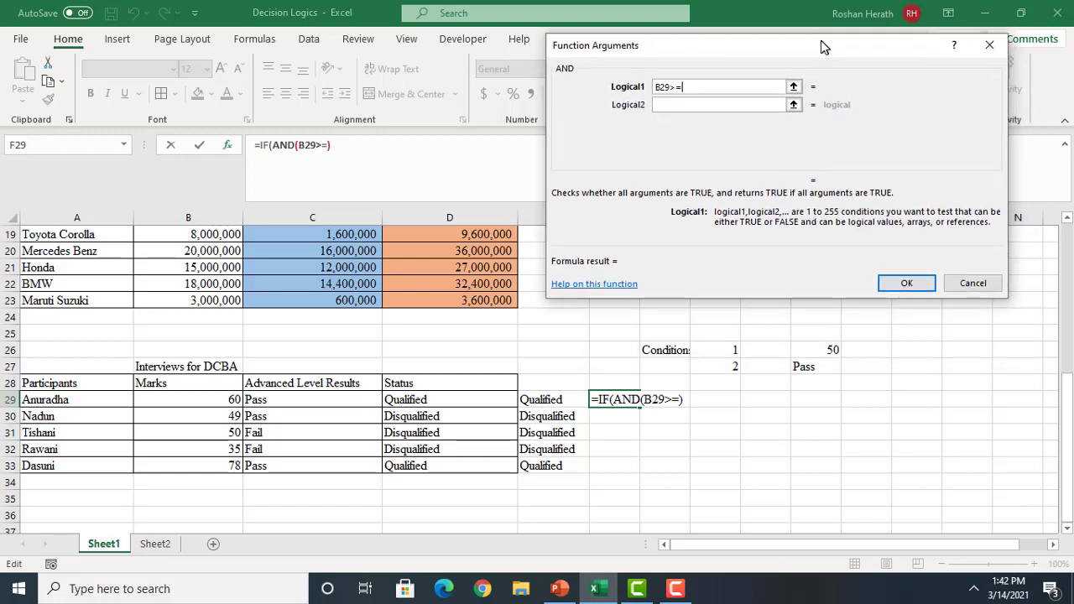
{"action": "left_click", "coordinate": [814, 351]}
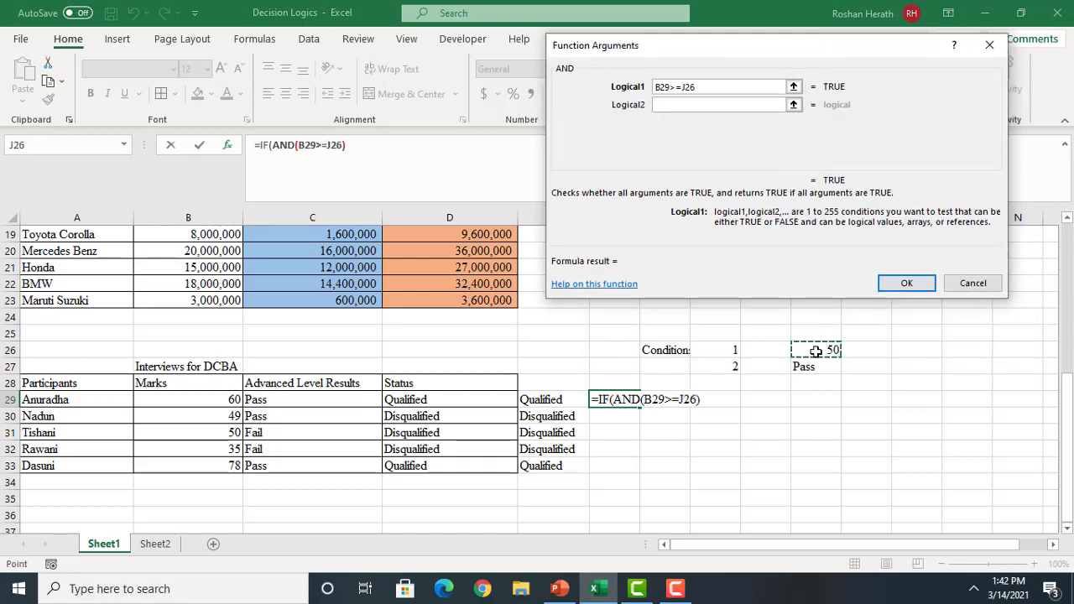
{"action": "key", "text": "F4"}
Set the AND function's second condition to C29="Pass"
{"action": "left_click", "coordinate": [678, 104]}
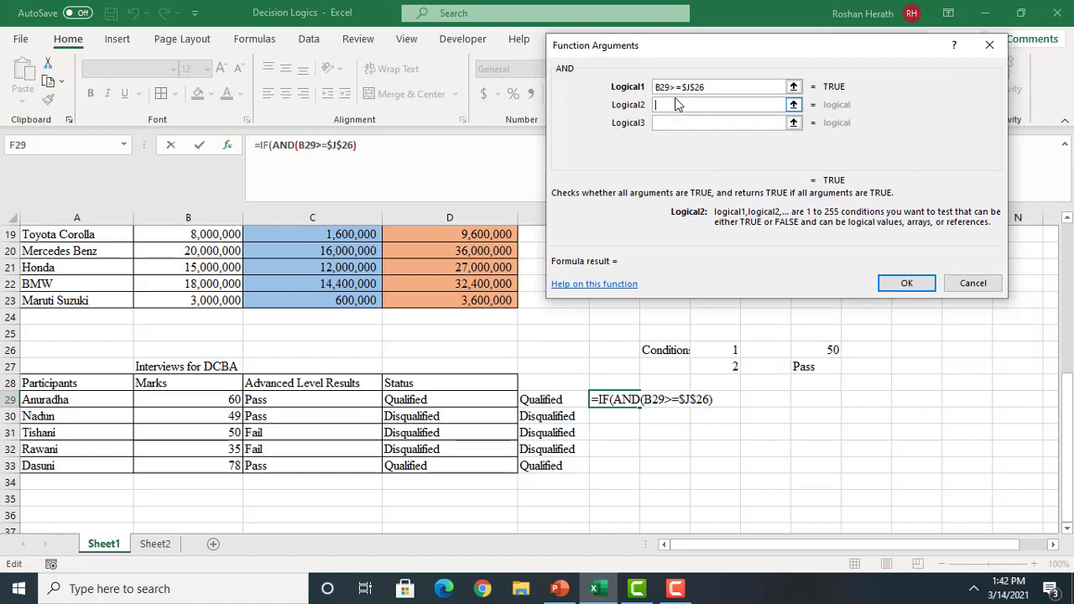
{"action": "left_click", "coordinate": [315, 405]}
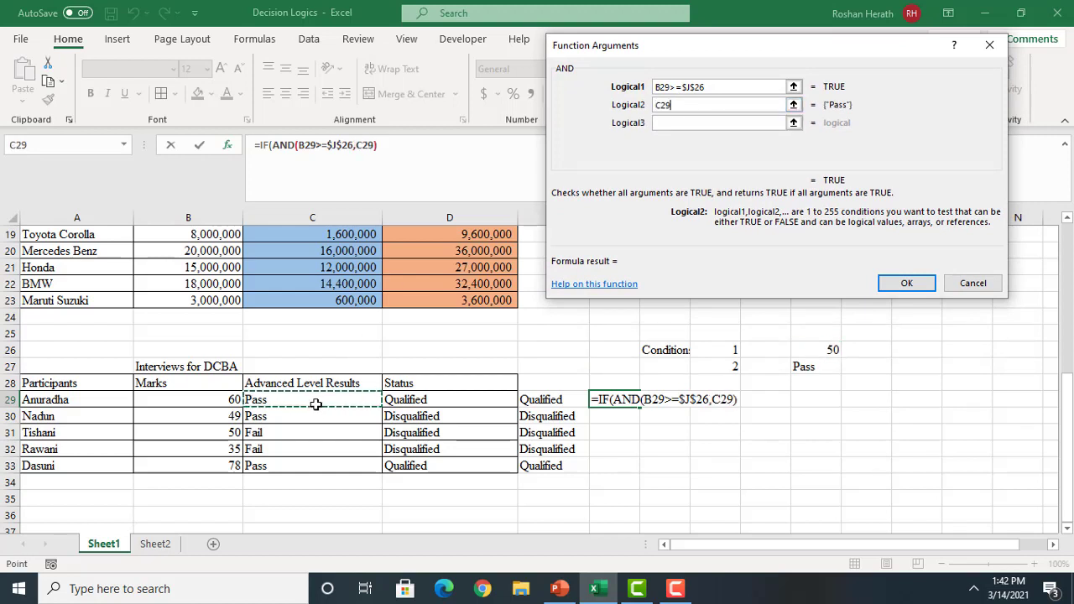
{"action": "type", "text": "=\""}
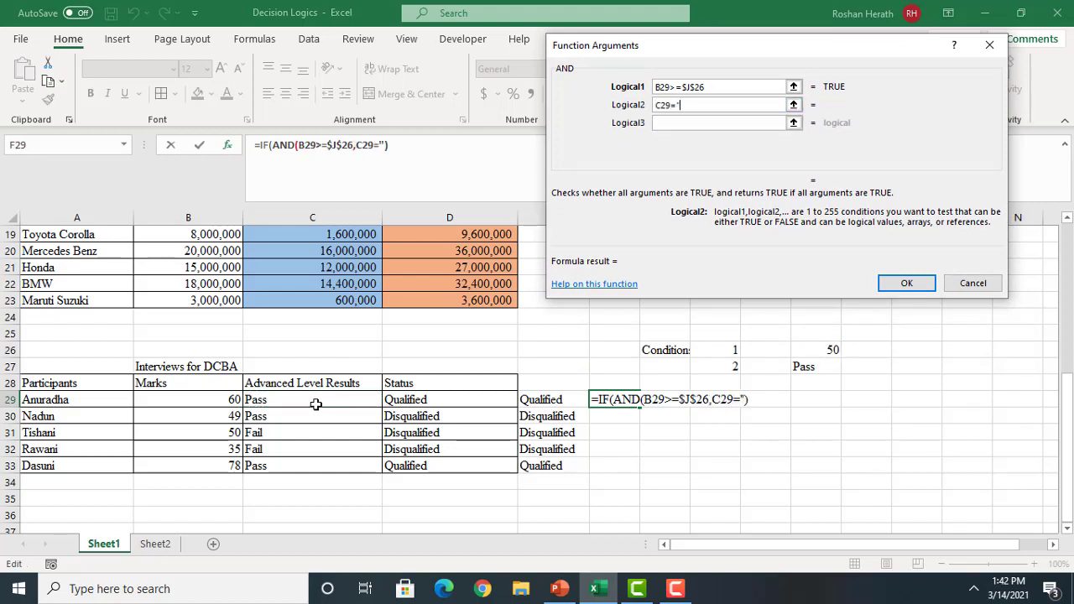
{"action": "type", "text": "Pass\""}
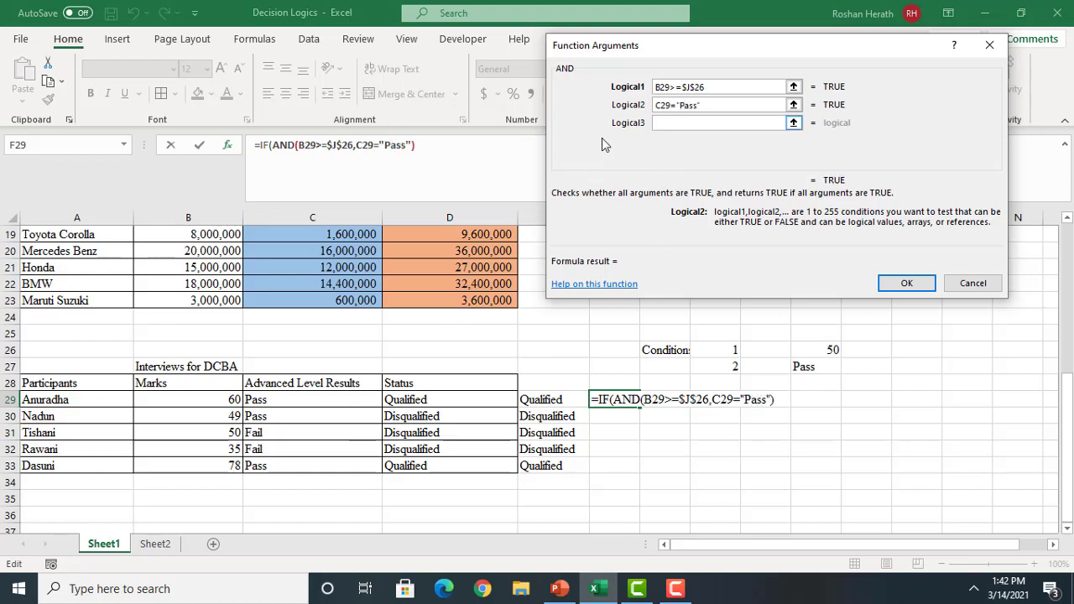
Complete the F29 IF formula to return "Qualified" when true and "Disqualified" when false, and fill it down to F33
{"action": "left_click", "coordinate": [264, 146]}
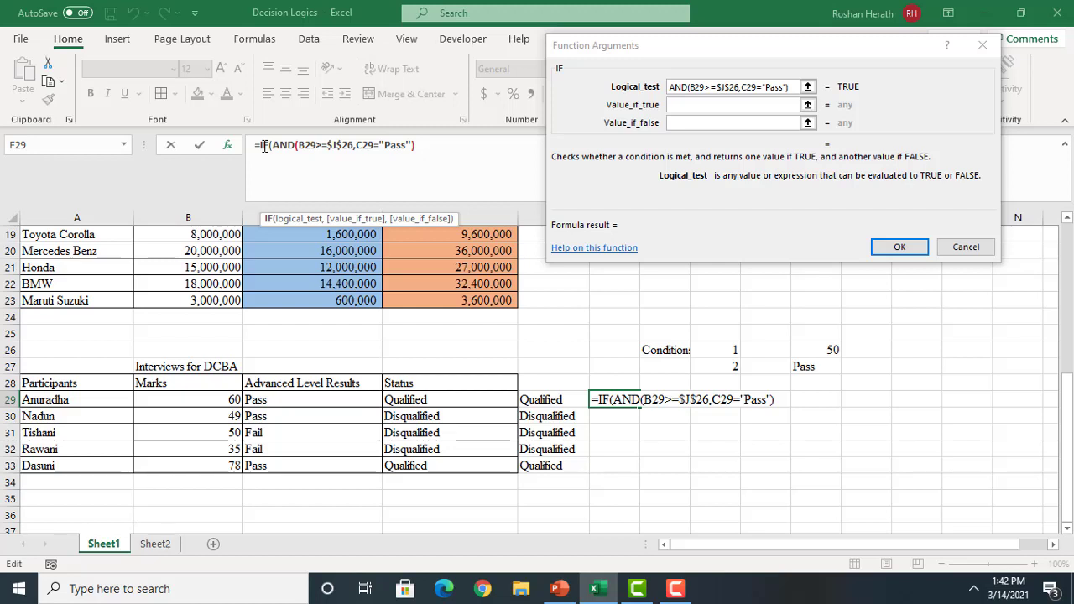
{"action": "left_click", "coordinate": [698, 106]}
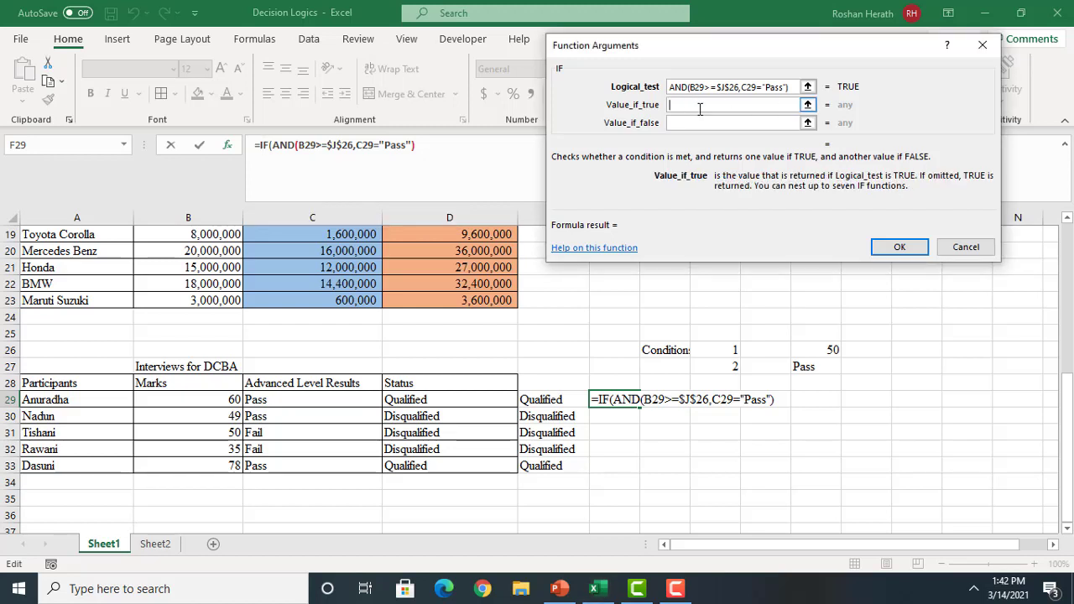
{"action": "type", "text": "\"Qualifi"}
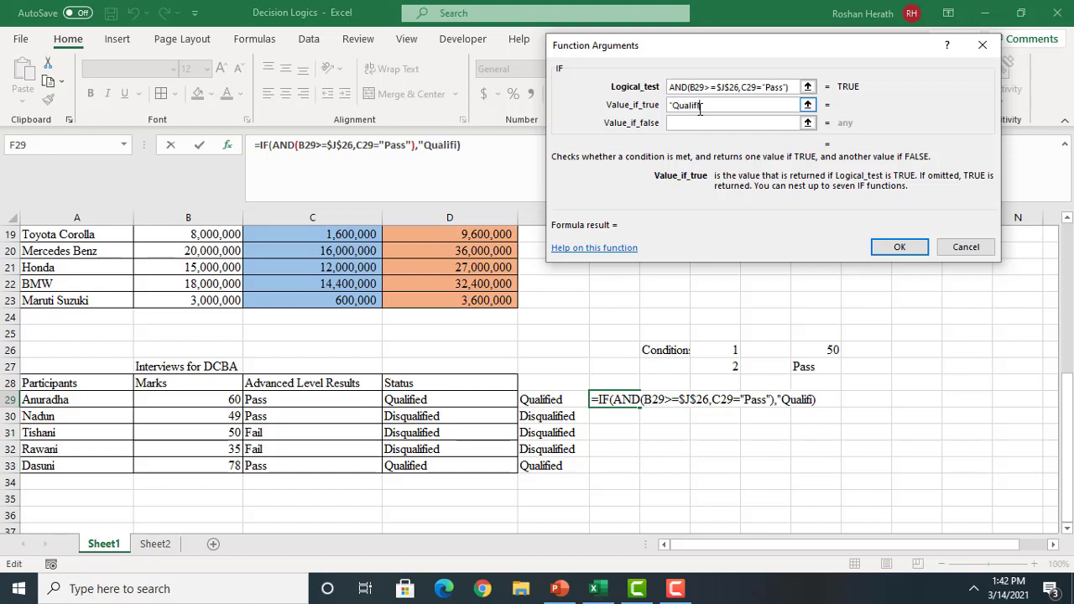
{"action": "type", "text": "ed\""}
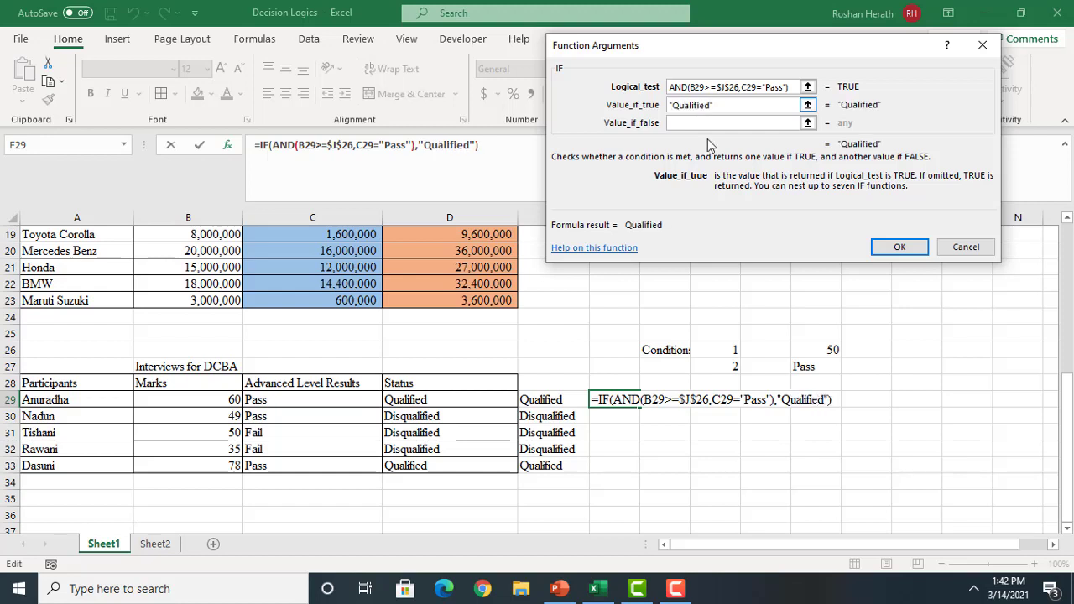
{"action": "left_click", "coordinate": [684, 123]}
{"action": "type", "text": "\""}
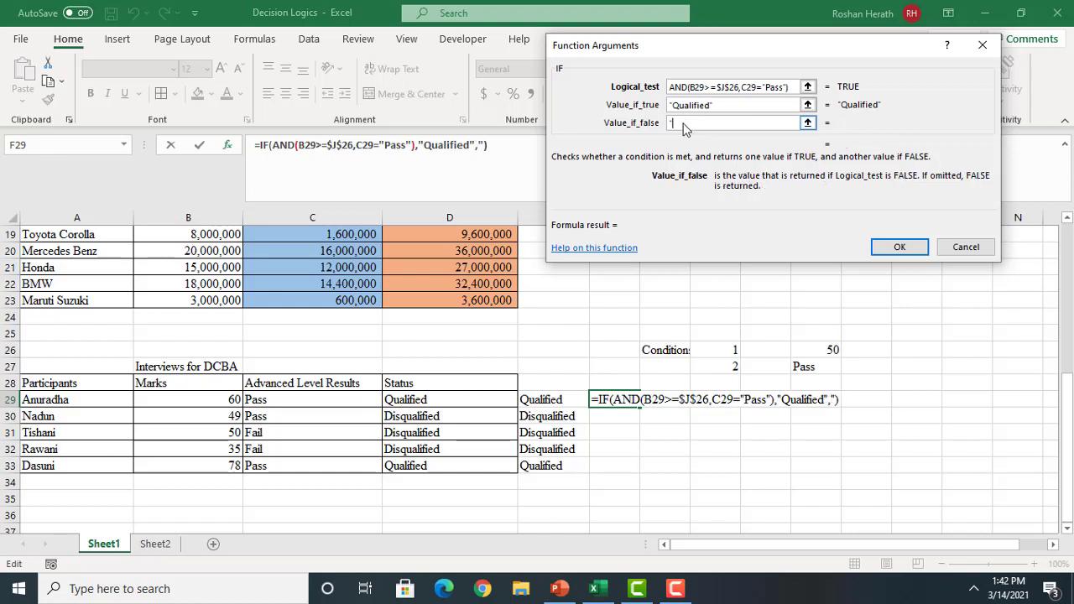
{"action": "type", "text": "Disqualif"}
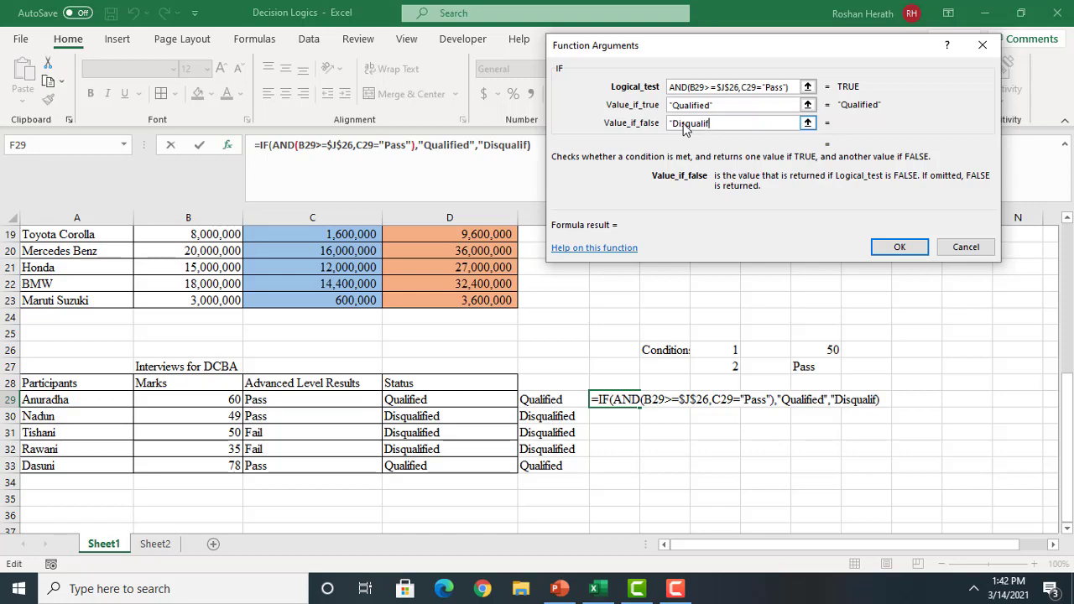
{"action": "type", "text": "ied\""}
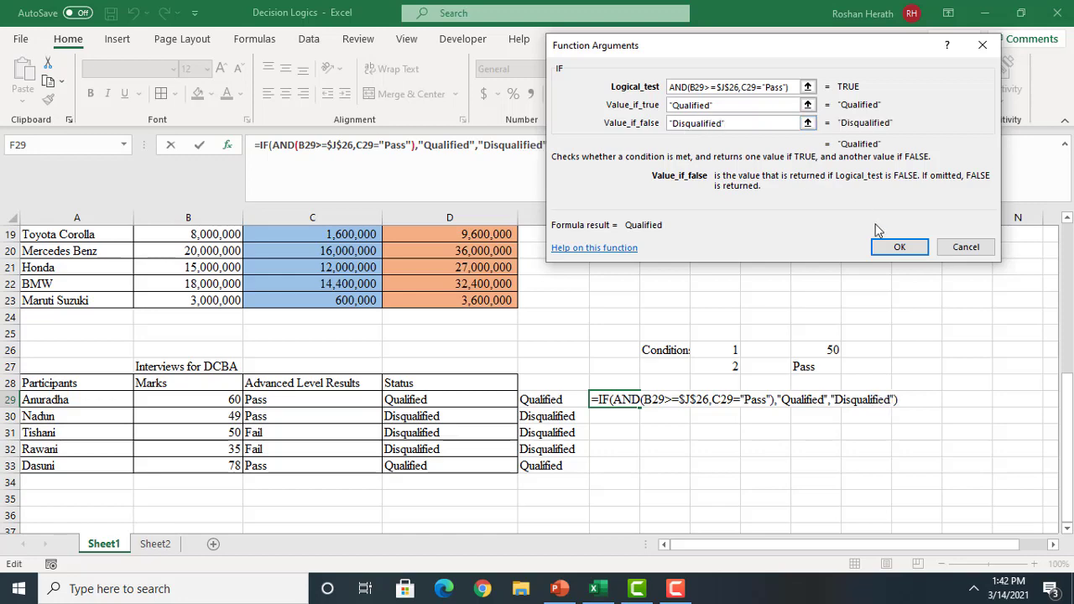
{"action": "left_click", "coordinate": [889, 249]}
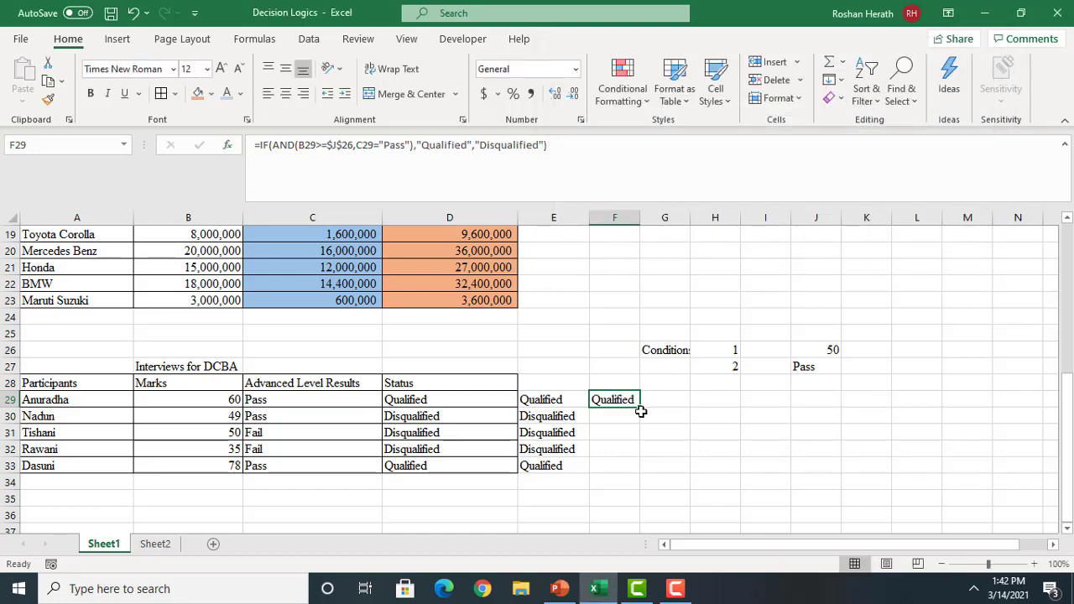
{"action": "left_click_drag", "start_coordinate": [640, 407], "coordinate": [635, 473]}
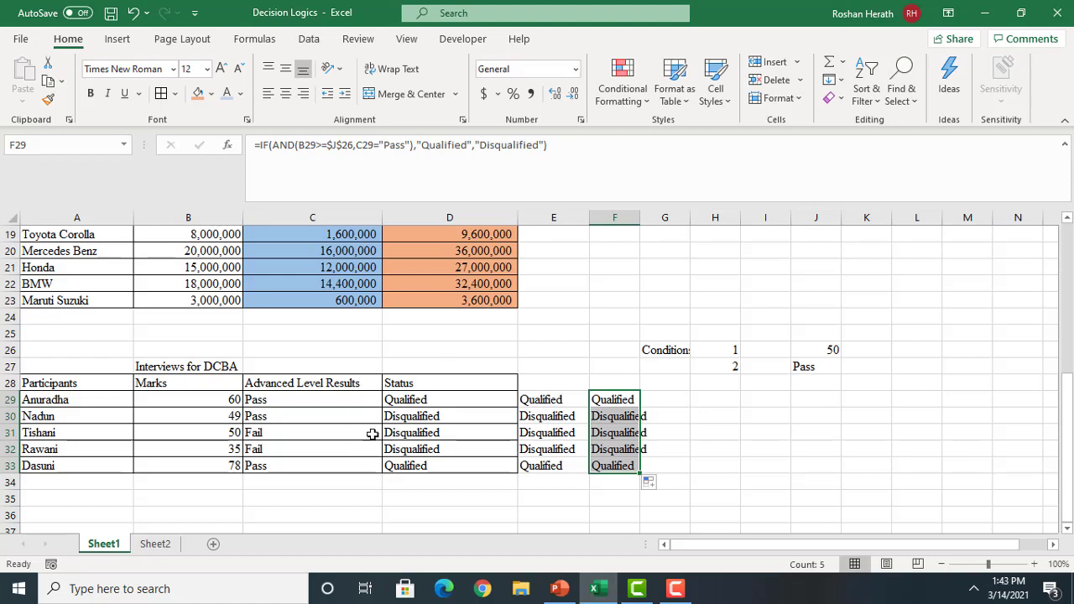
Copy the interview table A27:C33, without its Status column, and paste it at A37
{"action": "left_click", "coordinate": [1068, 530]}
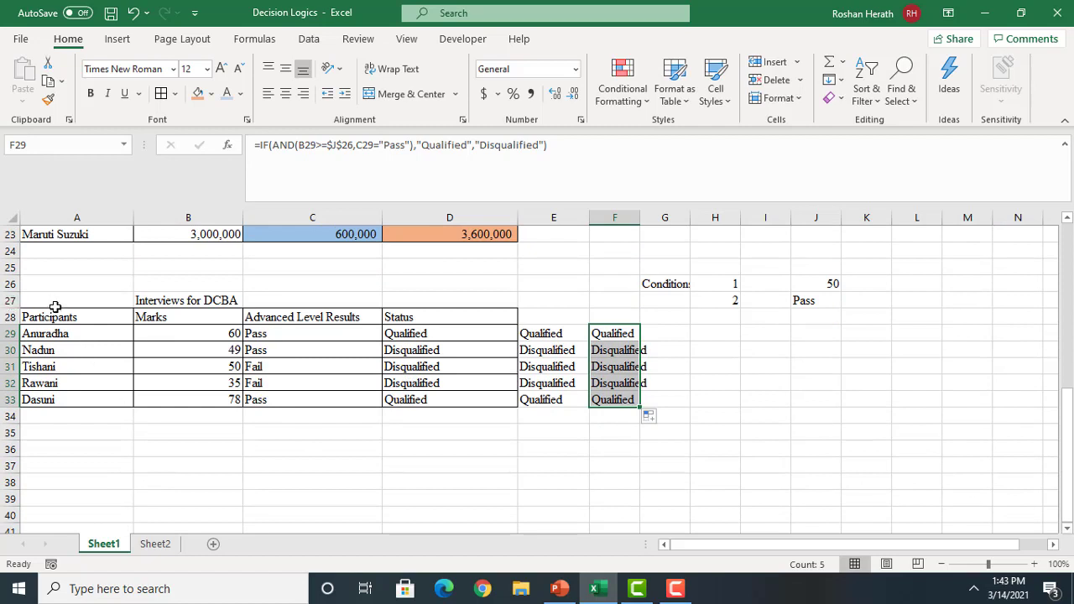
{"action": "left_click_drag", "start_coordinate": [52, 300], "coordinate": [296, 398]}
{"action": "key", "text": "ctrl+c"}
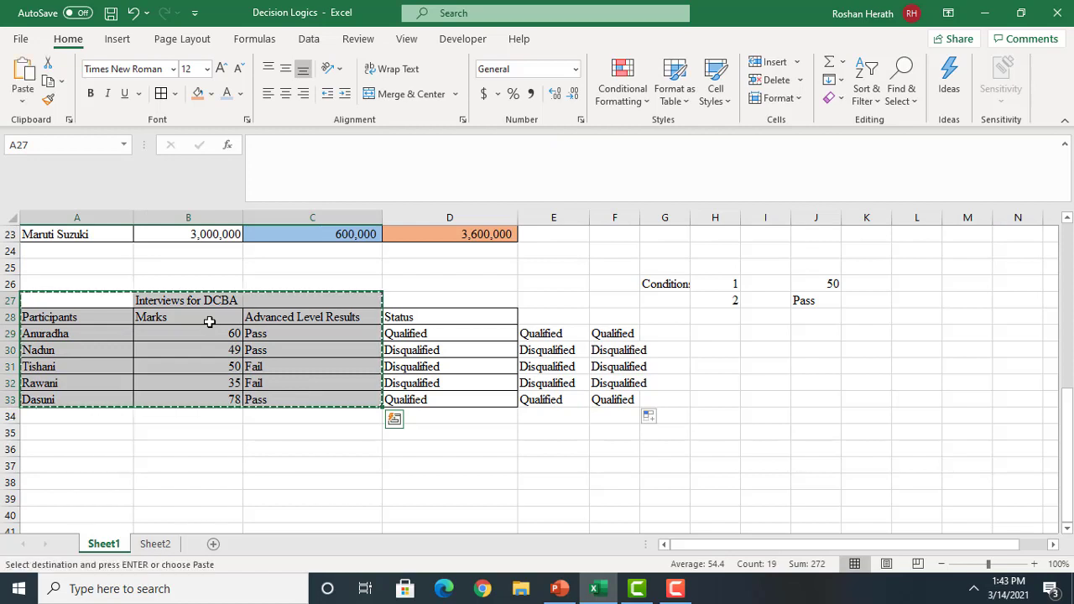
{"action": "left_click", "coordinate": [84, 470]}
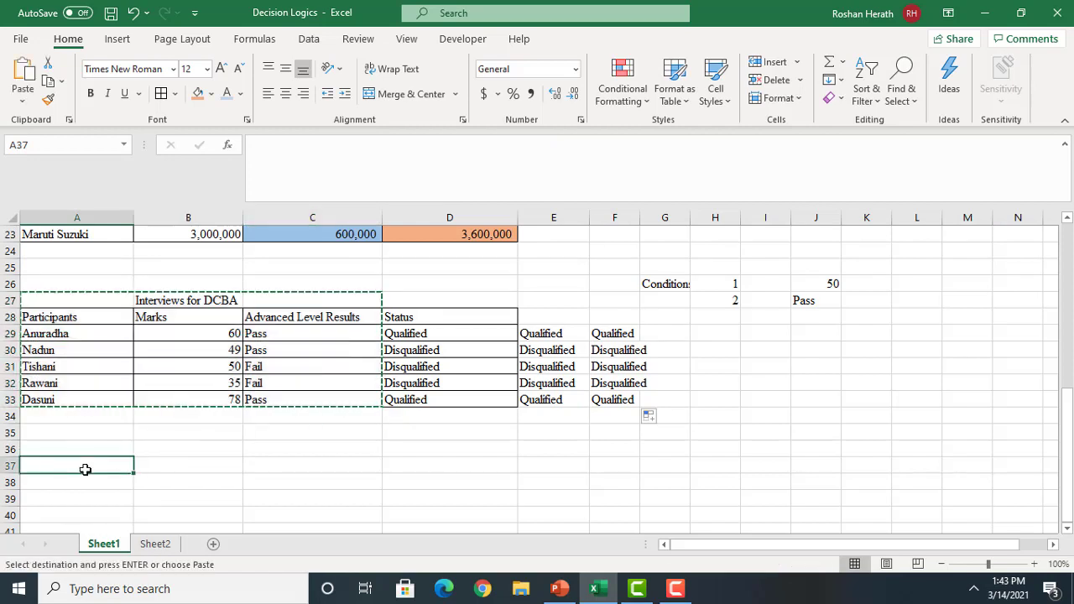
{"action": "key", "text": "ctrl+v"}
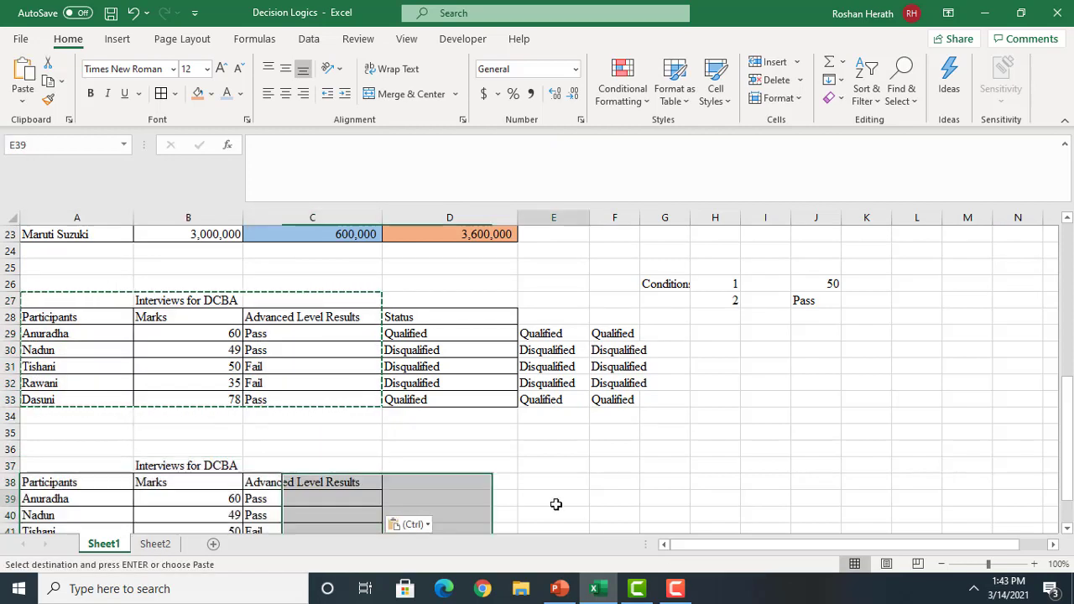
{"action": "left_click", "coordinate": [554, 499]}
Add a "Status" header in D38 of the copied table and apply borders to D38:D43
{"action": "scroll", "coordinate": [1069, 529], "scroll_direction": "down", "scroll_amount": 4}
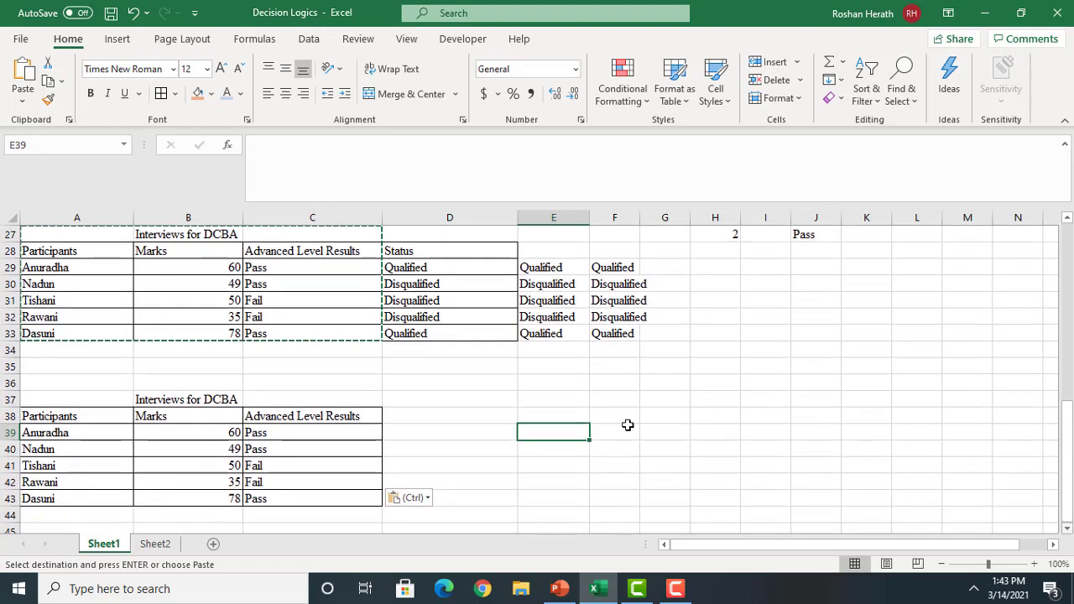
{"action": "left_click", "coordinate": [438, 410]}
{"action": "type", "text": "S"}
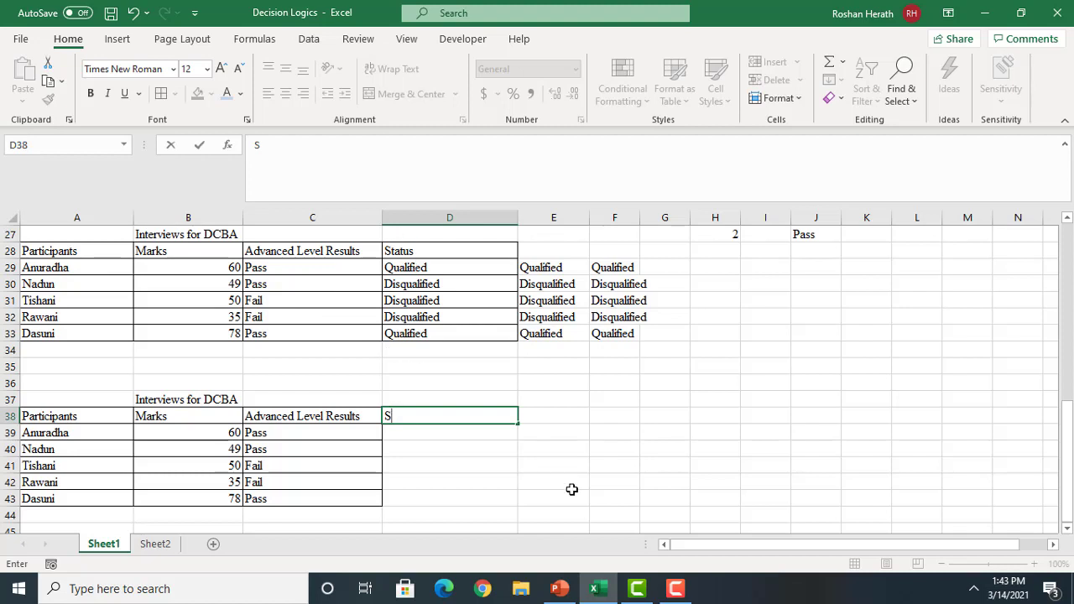
{"action": "type", "text": "Tatus"}
{"action": "left_click", "coordinate": [520, 482]}
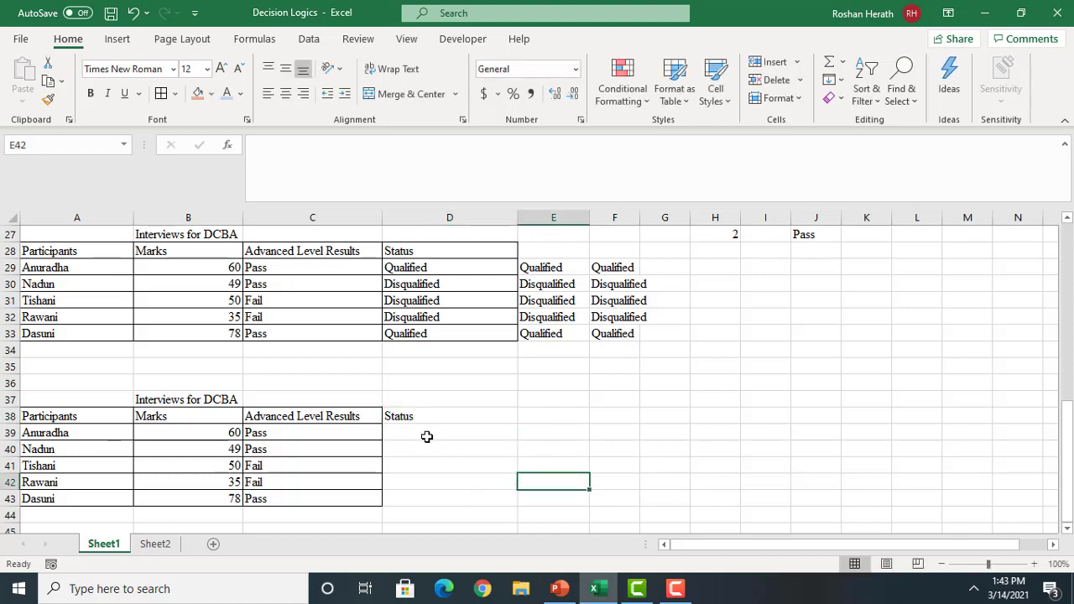
{"action": "left_click_drag", "start_coordinate": [401, 414], "coordinate": [405, 495]}
{"action": "left_click", "coordinate": [161, 93]}
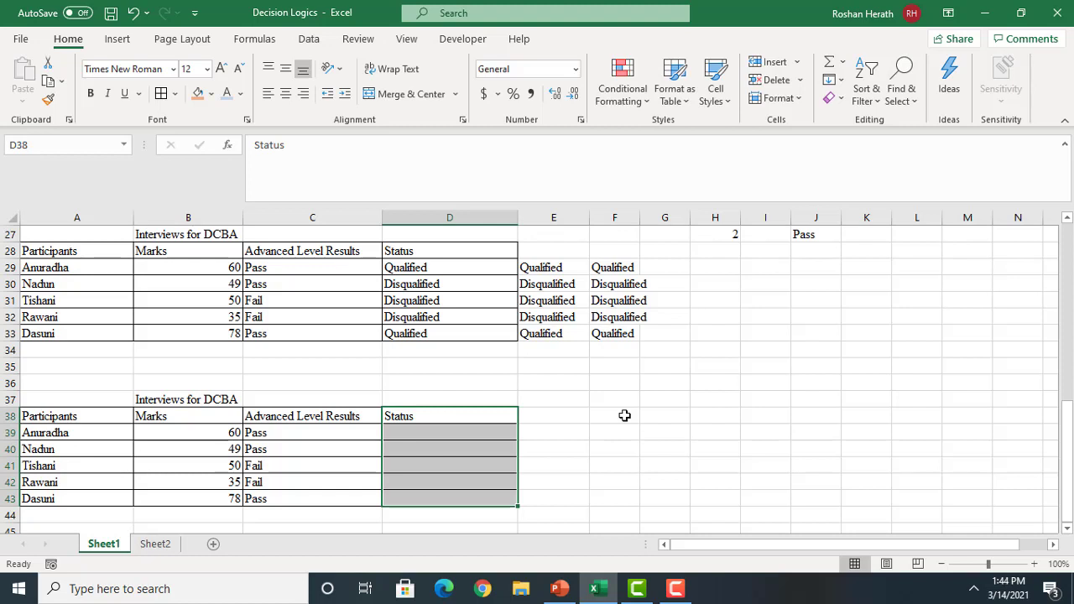
Copy the Conditions block G26:J27 and paste it at G38 beside the second interview table
{"action": "left_click_drag", "start_coordinate": [1066, 435], "coordinate": [1066, 406]}
{"action": "left_click_drag", "start_coordinate": [662, 302], "coordinate": [803, 317]}
{"action": "key", "text": "ctrl+c"}
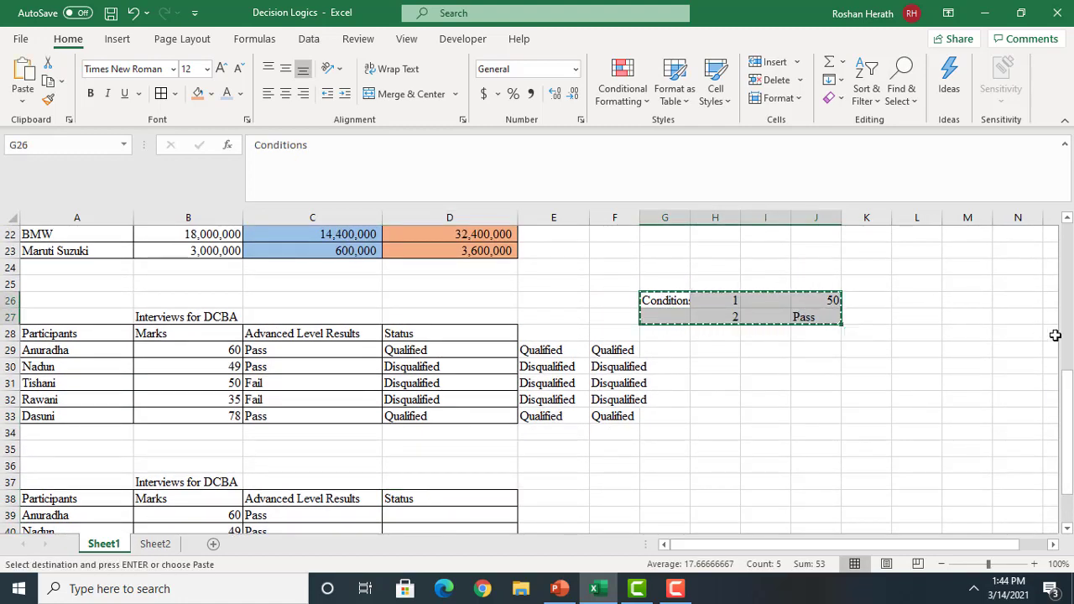
{"action": "left_click_drag", "start_coordinate": [1066, 396], "coordinate": [1069, 445]}
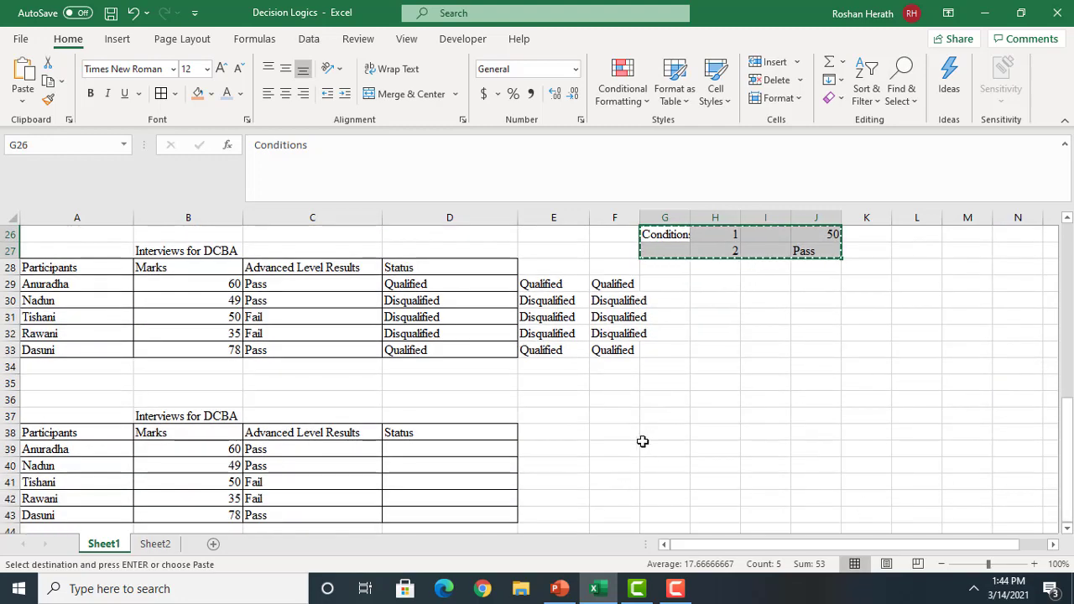
{"action": "left_click", "coordinate": [671, 432]}
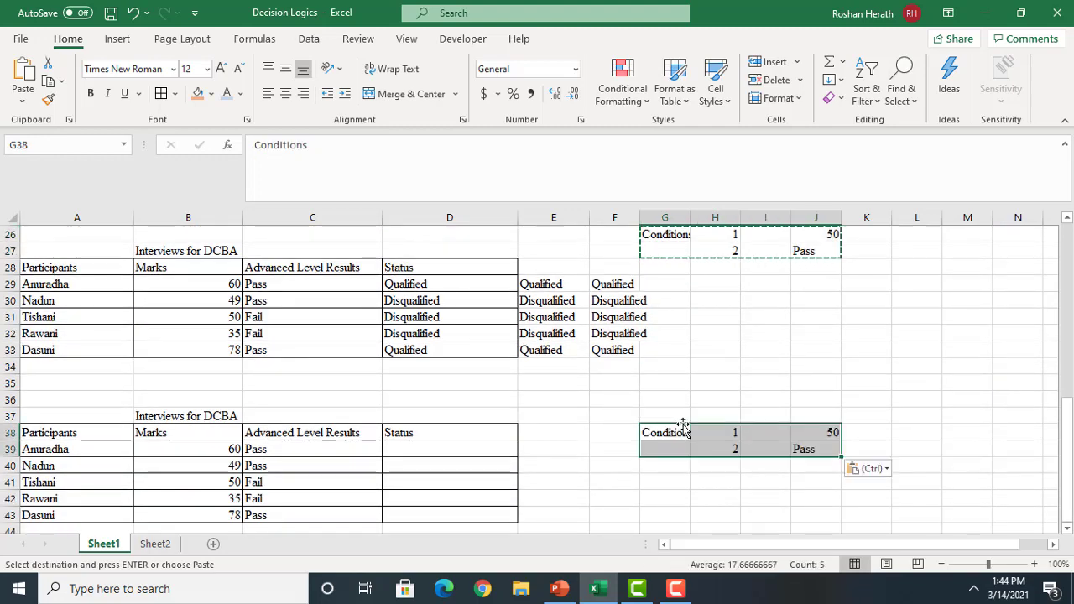
{"action": "key", "text": "ctrl+v"}
{"action": "left_click", "coordinate": [910, 439]}
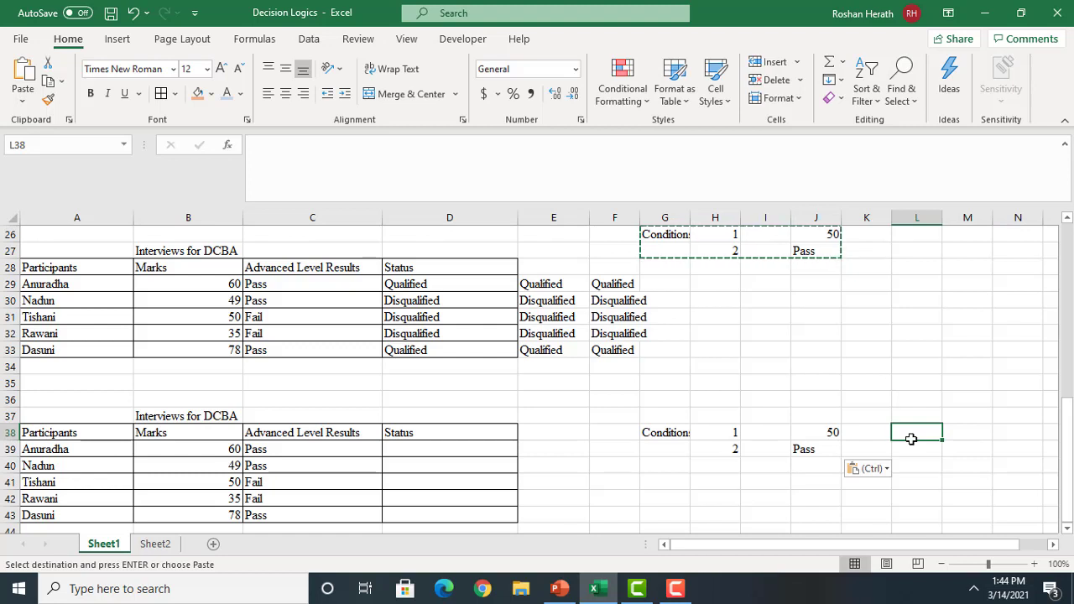
Start a formula in D39 with an OR function nested inside IF, as =IF(OR(
{"action": "left_click", "coordinate": [415, 447]}
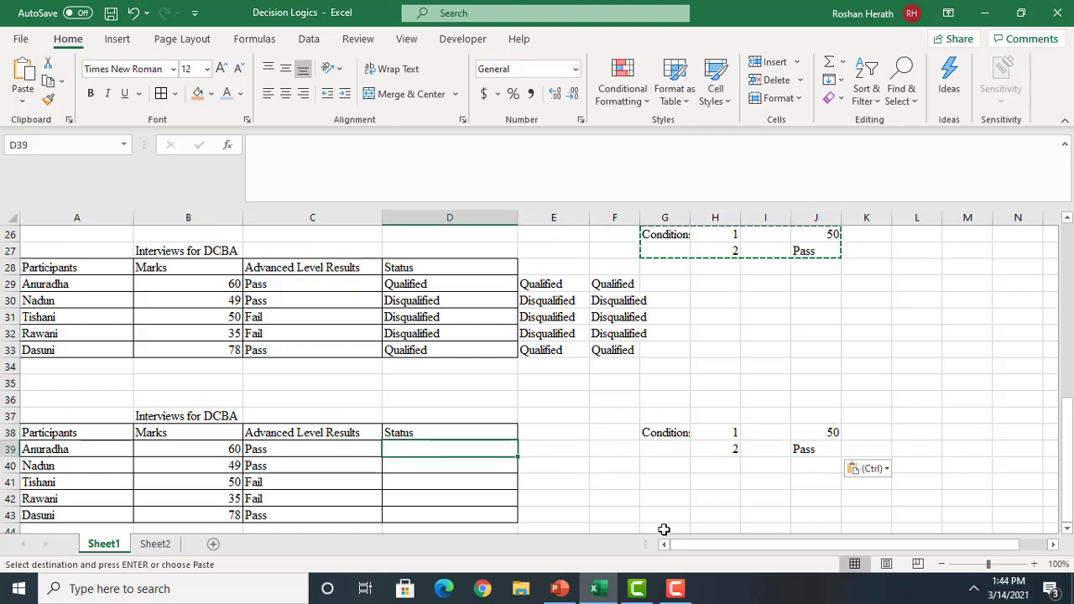
{"action": "type", "text": "=if"}
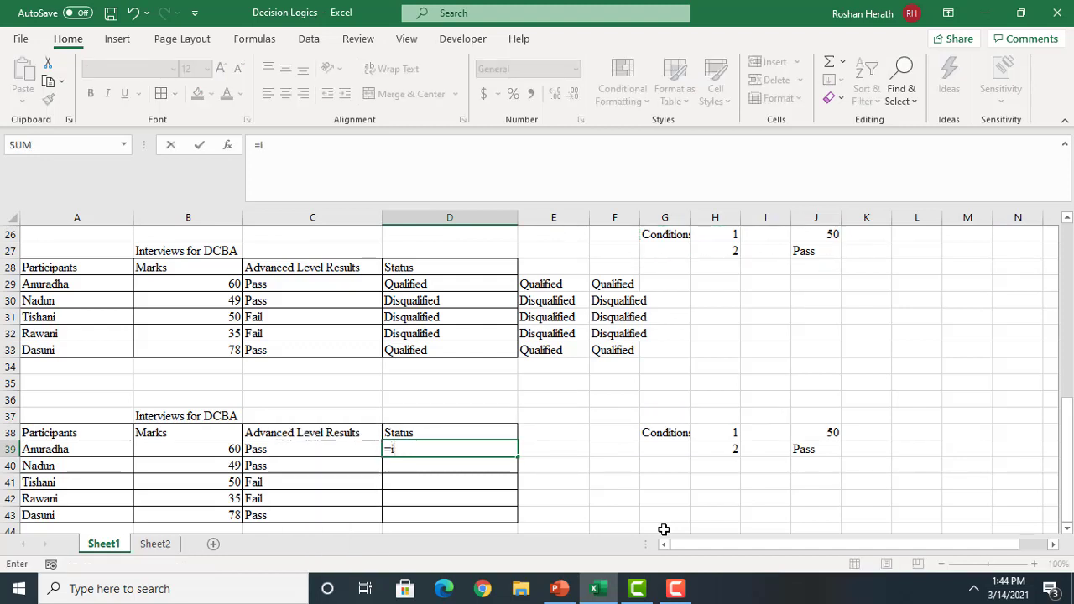
{"action": "key", "text": "BackSpace"}
{"action": "type", "text": "f"}
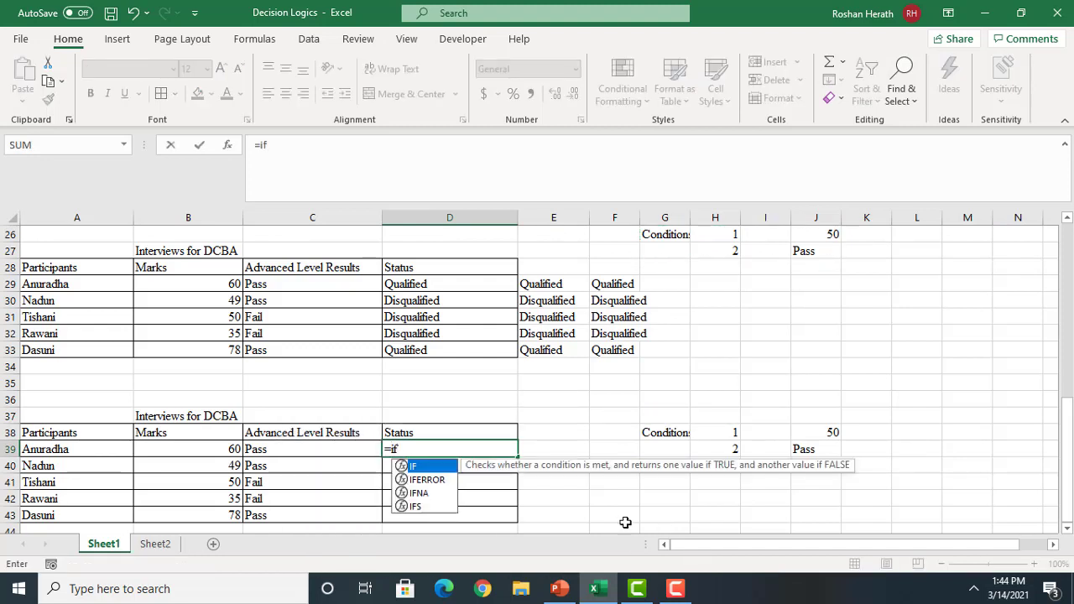
{"action": "double_click", "coordinate": [423, 468]}
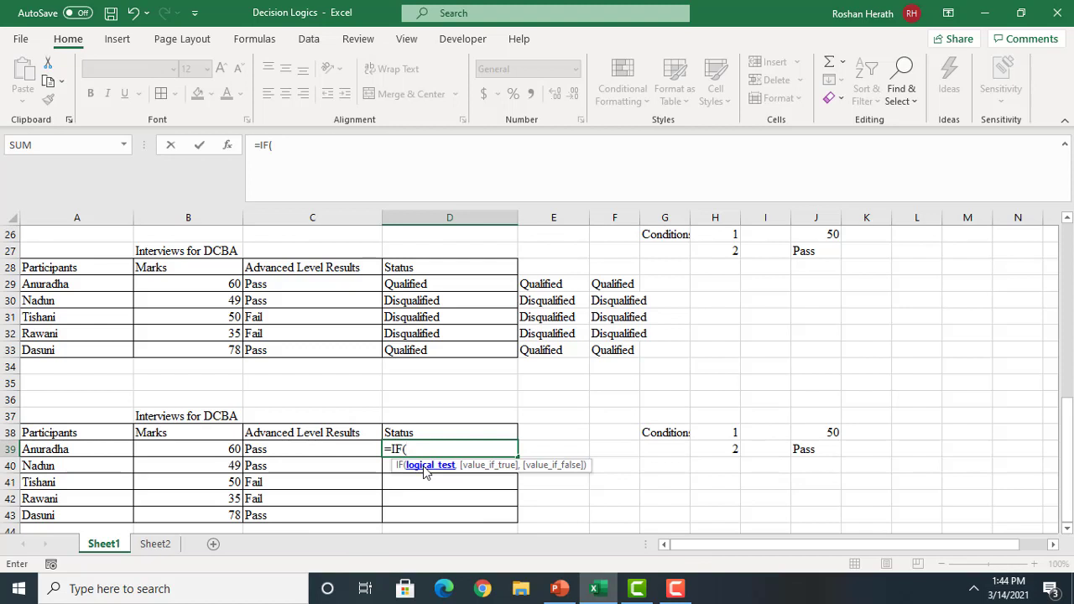
{"action": "type", "text": "or"}
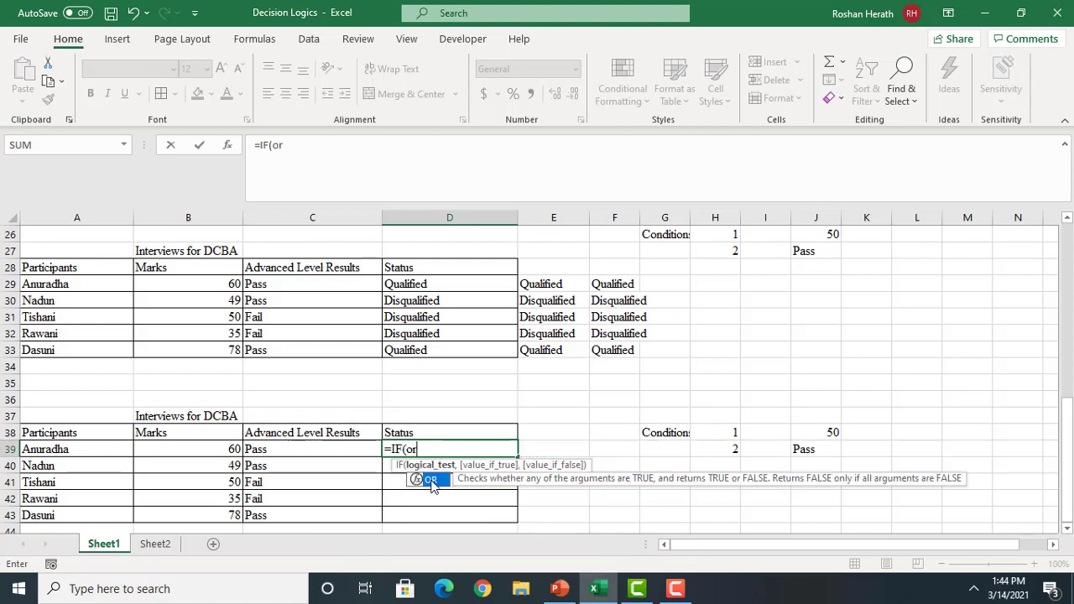
{"action": "double_click", "coordinate": [430, 483]}
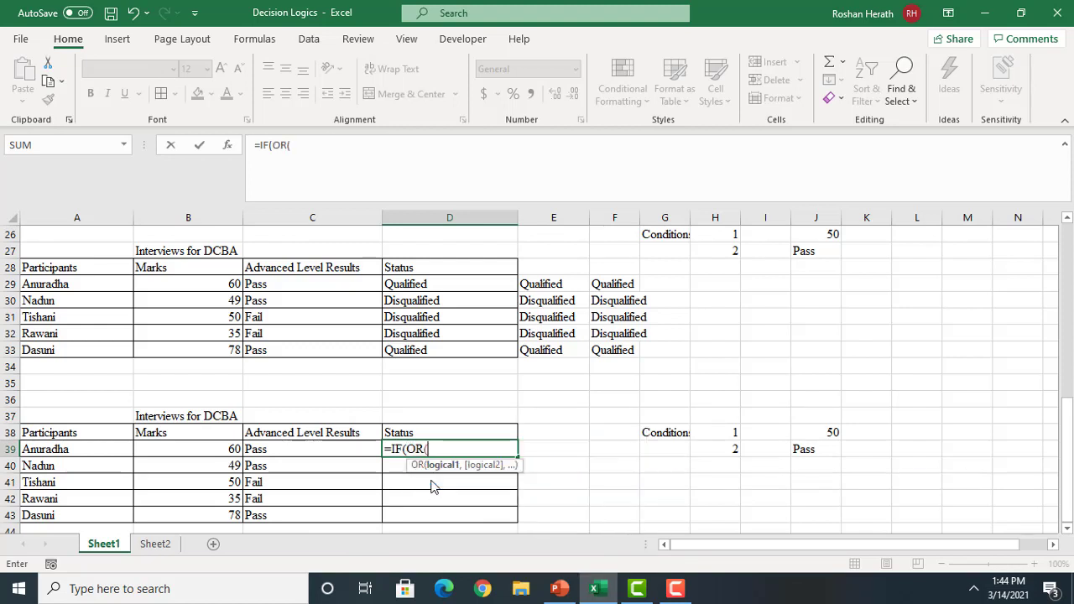
Set the OR function's first condition to B39>=$J$38 through its function arguments
{"action": "left_click", "coordinate": [226, 148]}
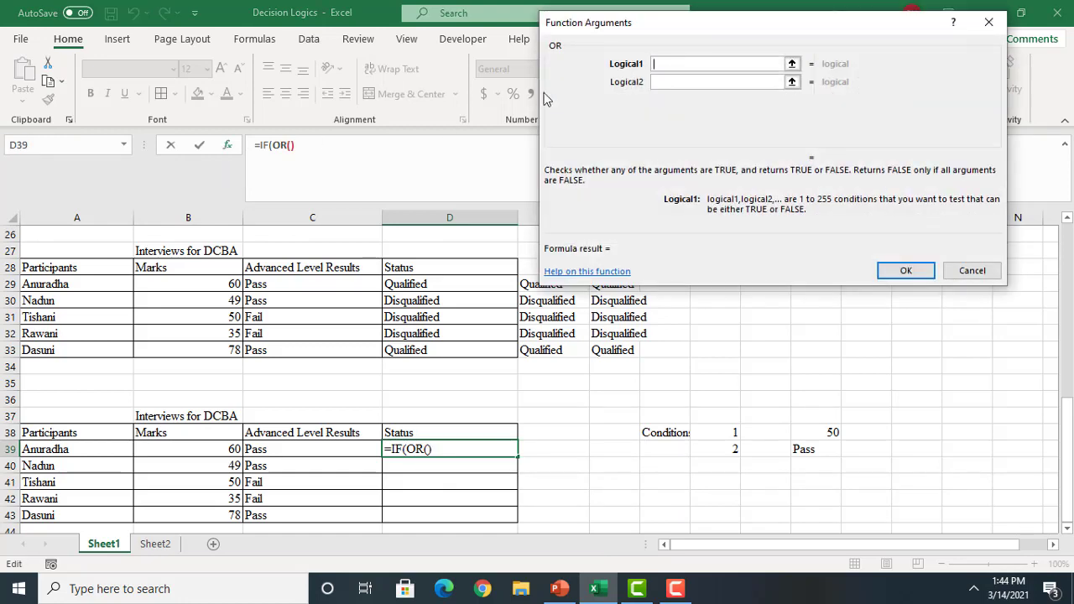
{"action": "left_click", "coordinate": [183, 449]}
{"action": "type", "text": ">"}
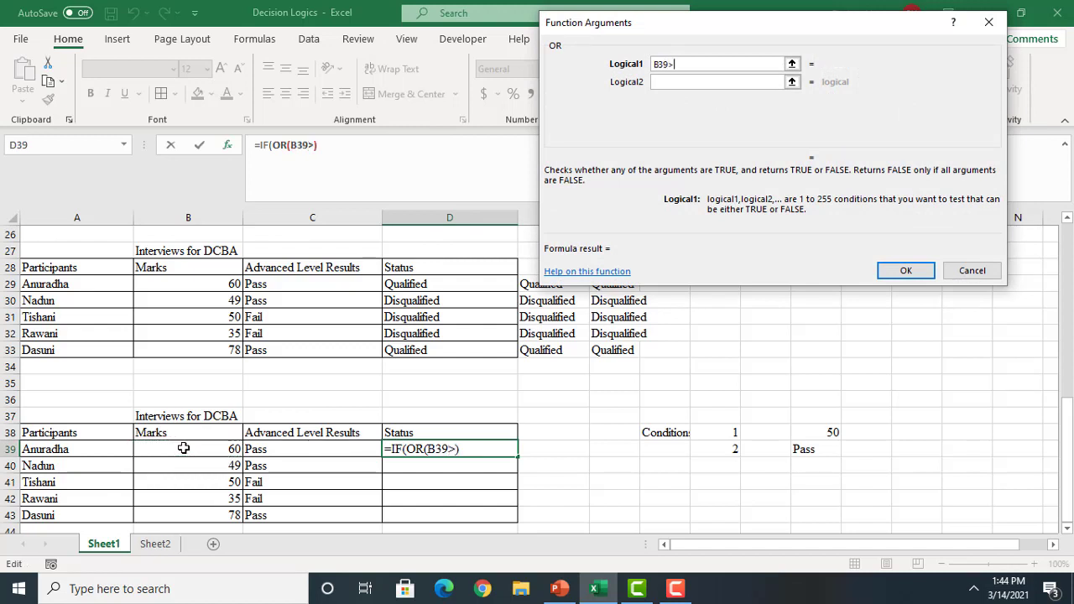
{"action": "type", "text": "="}
{"action": "left_click", "coordinate": [819, 436]}
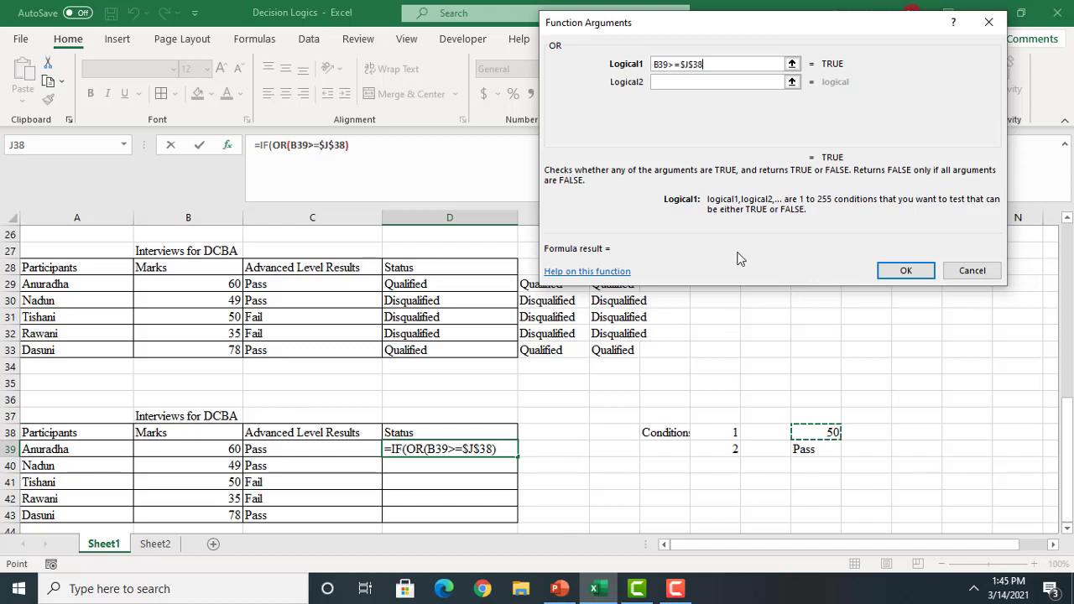
Set the OR function's second condition to C39=$J$39, with an absolute reference to the condition cell
{"action": "left_click", "coordinate": [666, 81]}
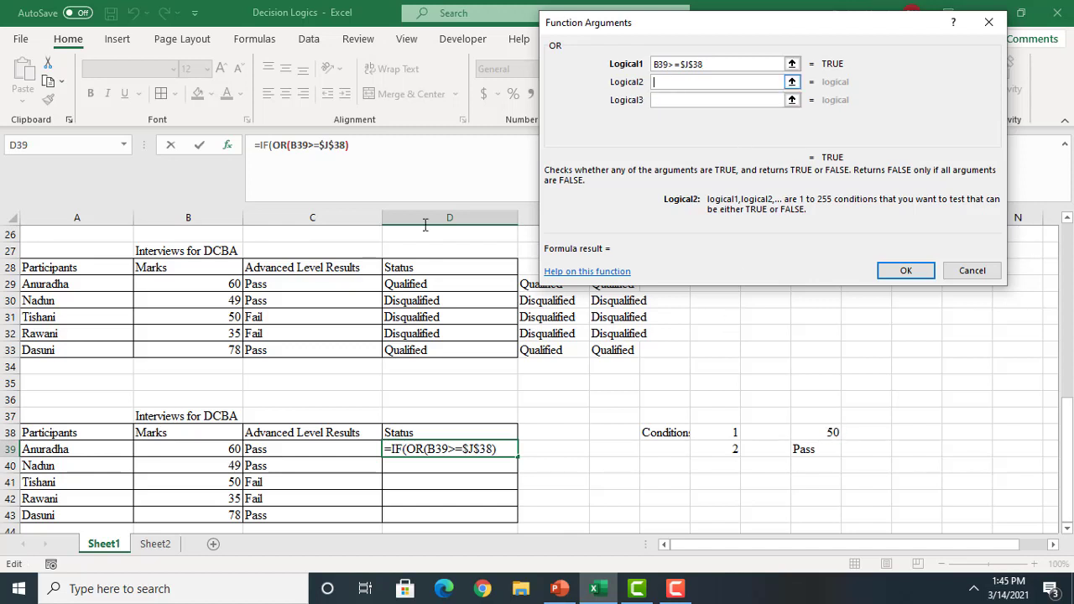
{"action": "left_click", "coordinate": [301, 447]}
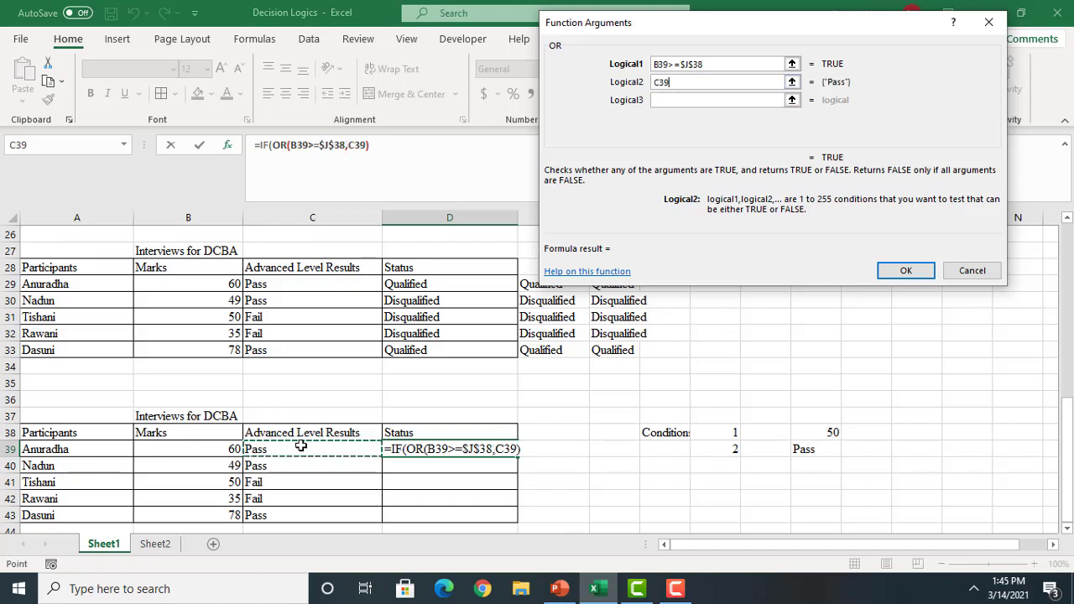
{"action": "type", "text": "="}
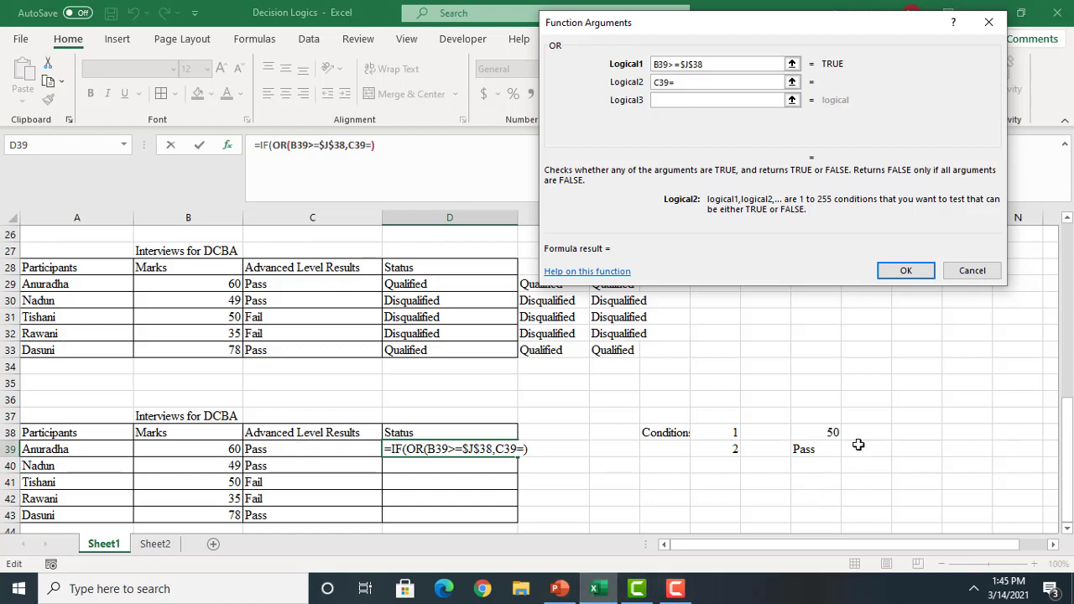
{"action": "left_click", "coordinate": [826, 451]}
{"action": "key", "text": "F4"}
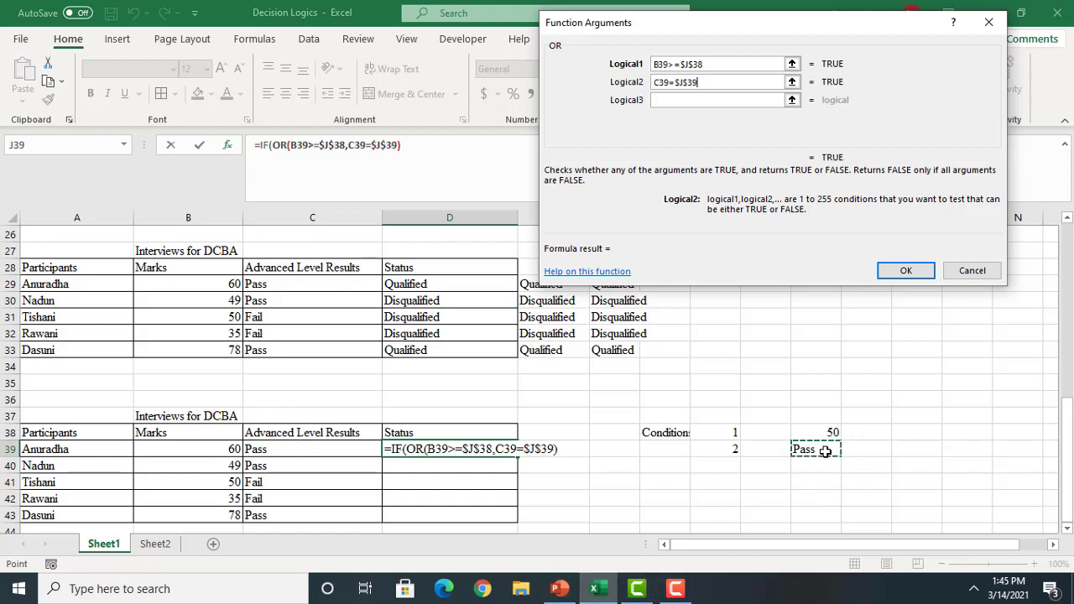
Return to the IF function's arguments in D39 and set the value if true to "Qualified"
{"action": "left_click", "coordinate": [264, 144]}
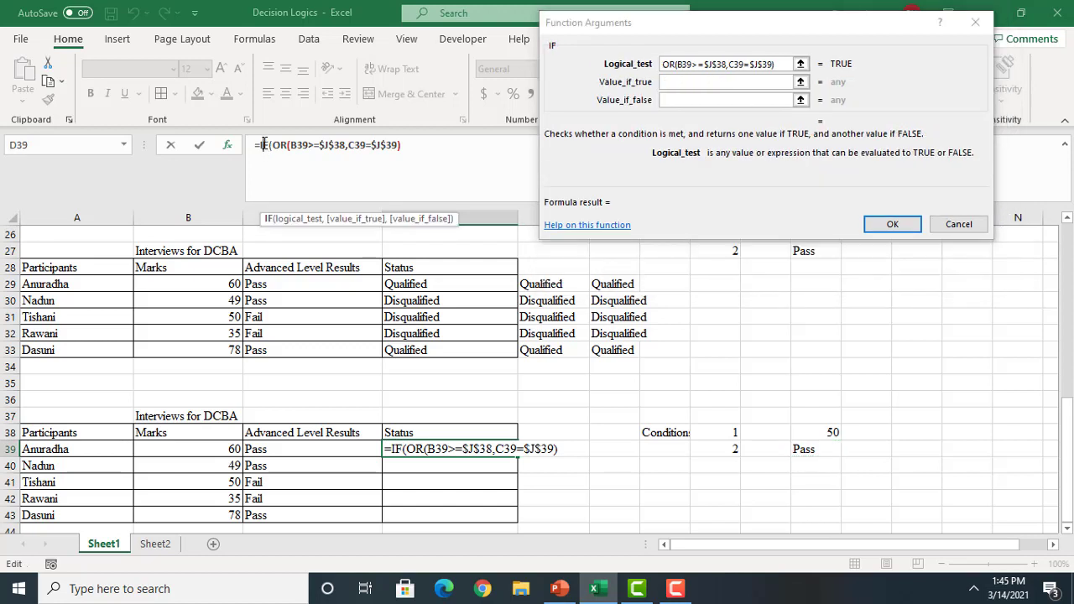
{"action": "left_click", "coordinate": [688, 82]}
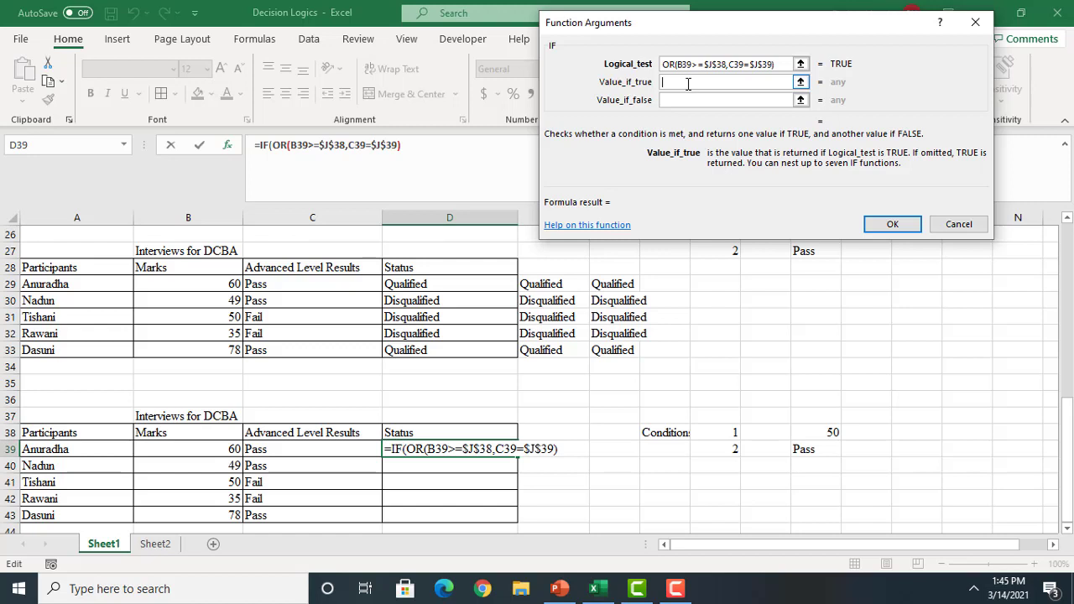
{"action": "type", "text": "\"Qual"}
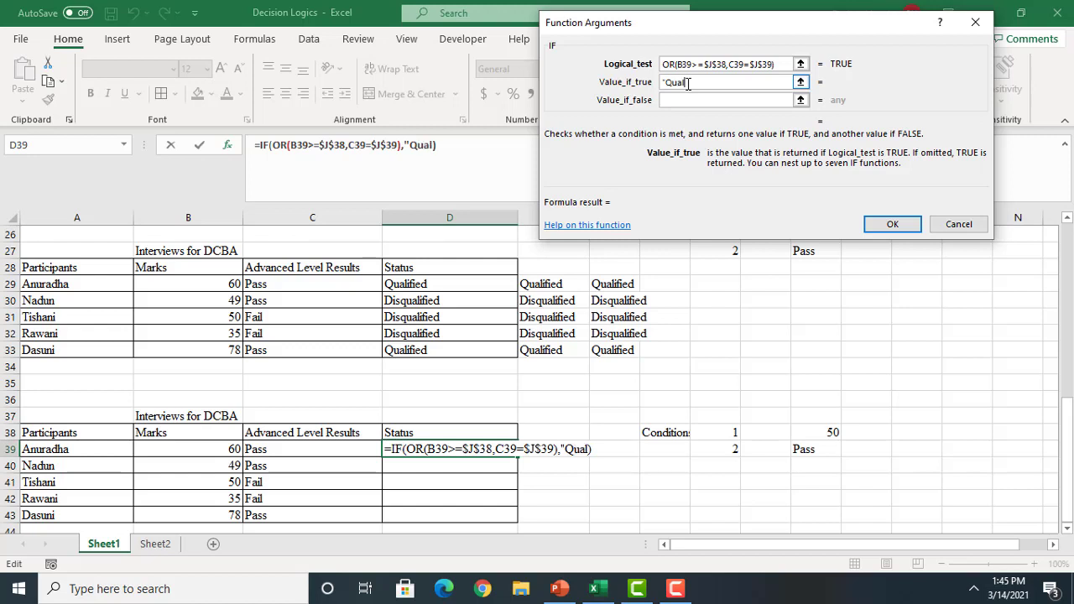
{"action": "type", "text": "ified\""}
Set the IF function's value if false to "Disqualified" and fill the D39 formula down to D43
{"action": "left_click", "coordinate": [675, 99]}
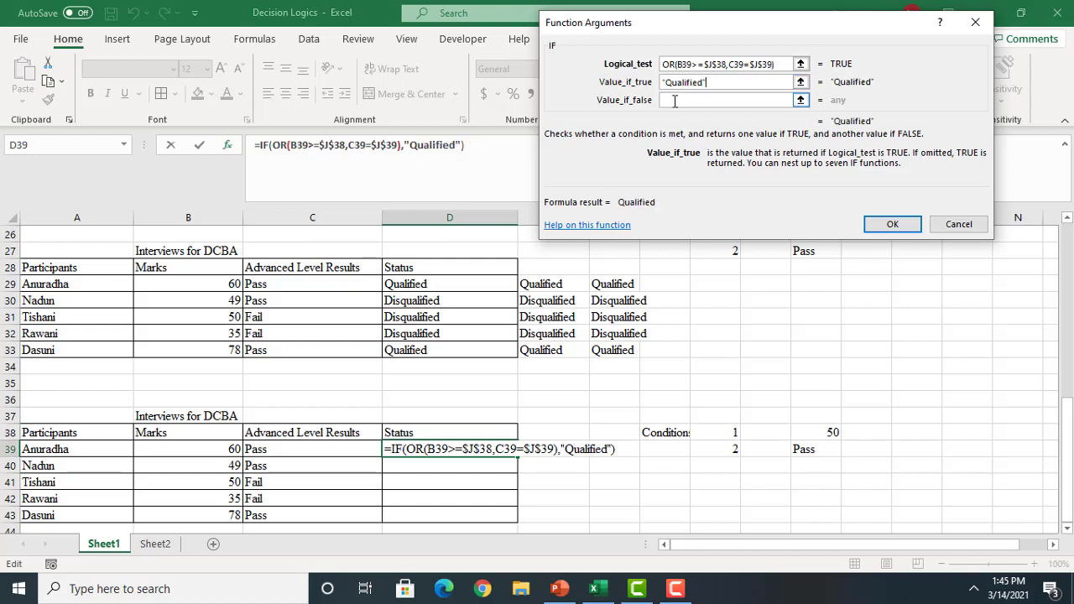
{"action": "left_click", "coordinate": [675, 100]}
{"action": "type", "text": "\""}
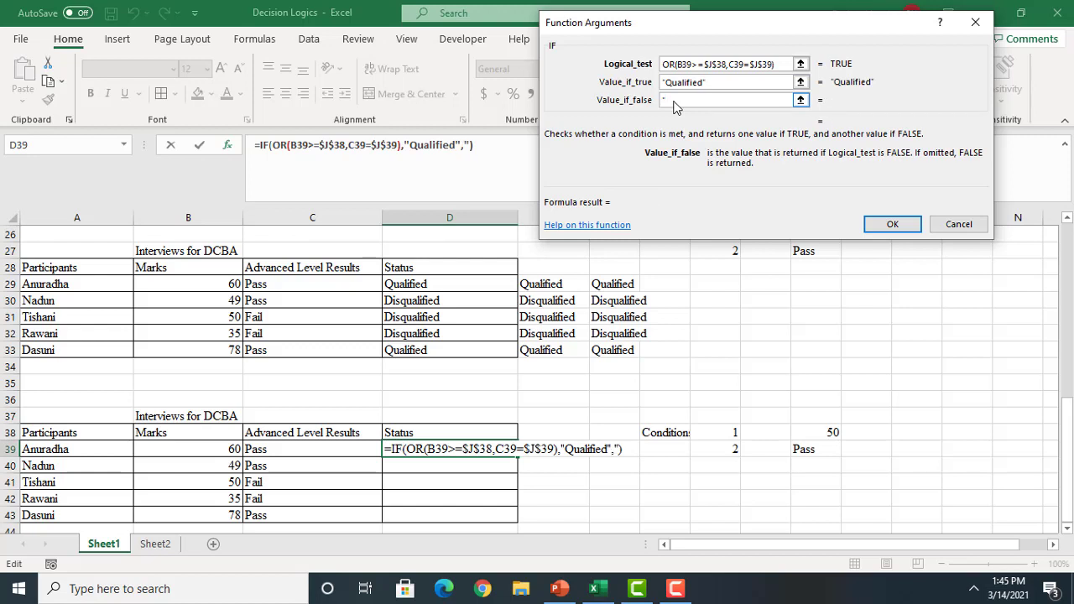
{"action": "type", "text": "Disqua"}
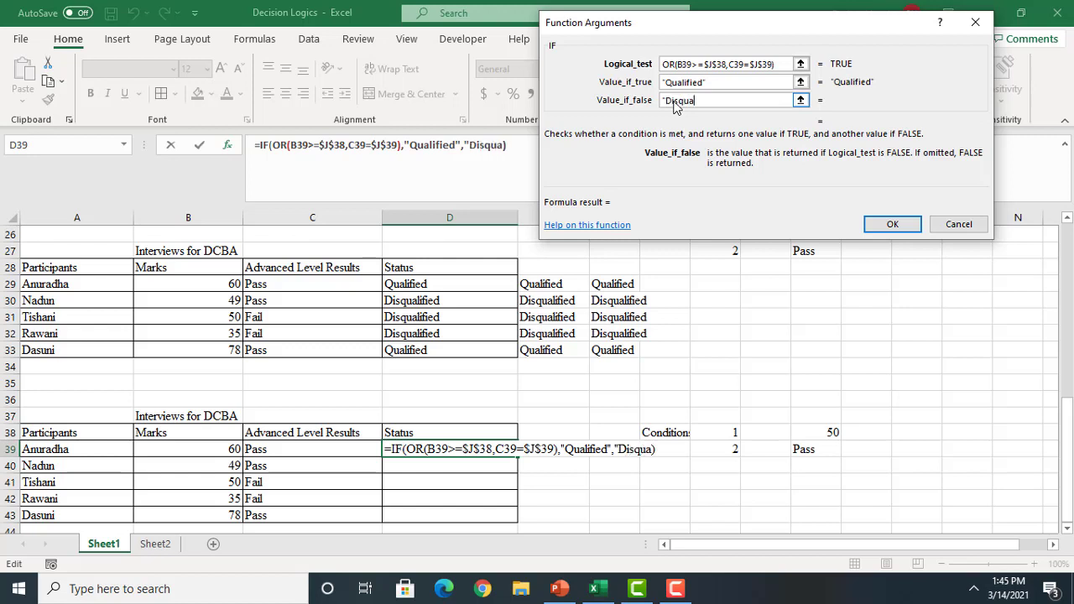
{"action": "type", "text": "lified\""}
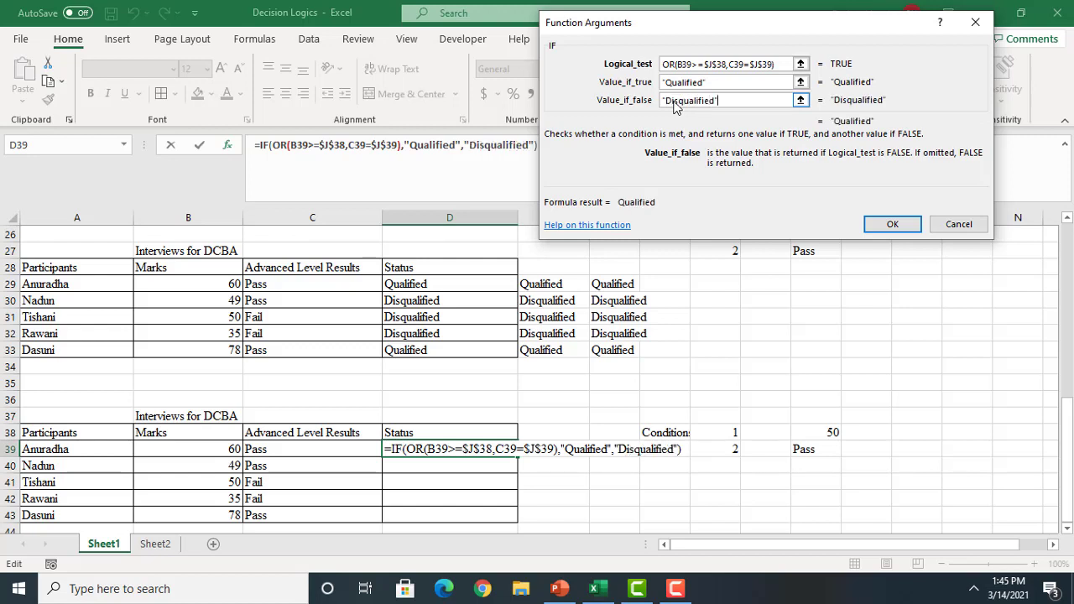
{"action": "left_click", "coordinate": [891, 225]}
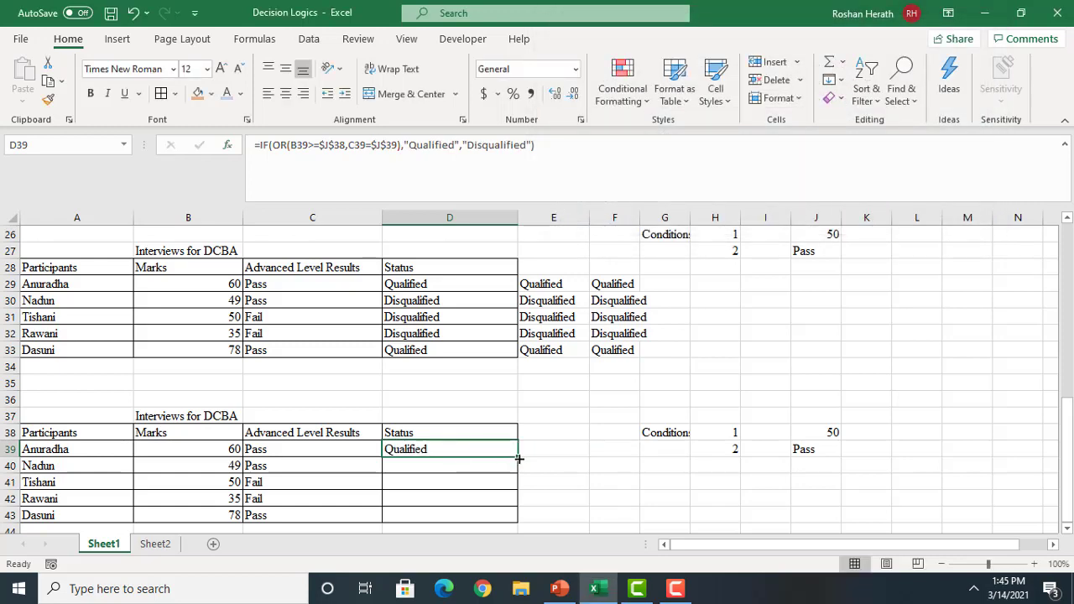
{"action": "left_click_drag", "start_coordinate": [519, 457], "coordinate": [512, 520]}
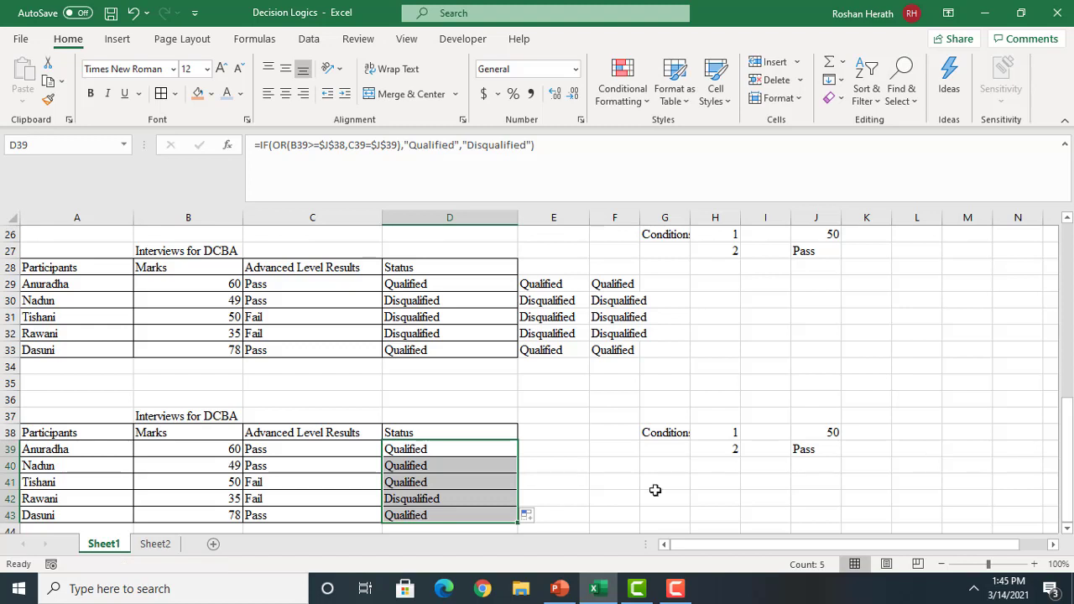
Check the marks, Advanced Level result and status of each participant in rows 40 to 43 against the OR conditions
{"action": "left_click", "coordinate": [215, 467]}
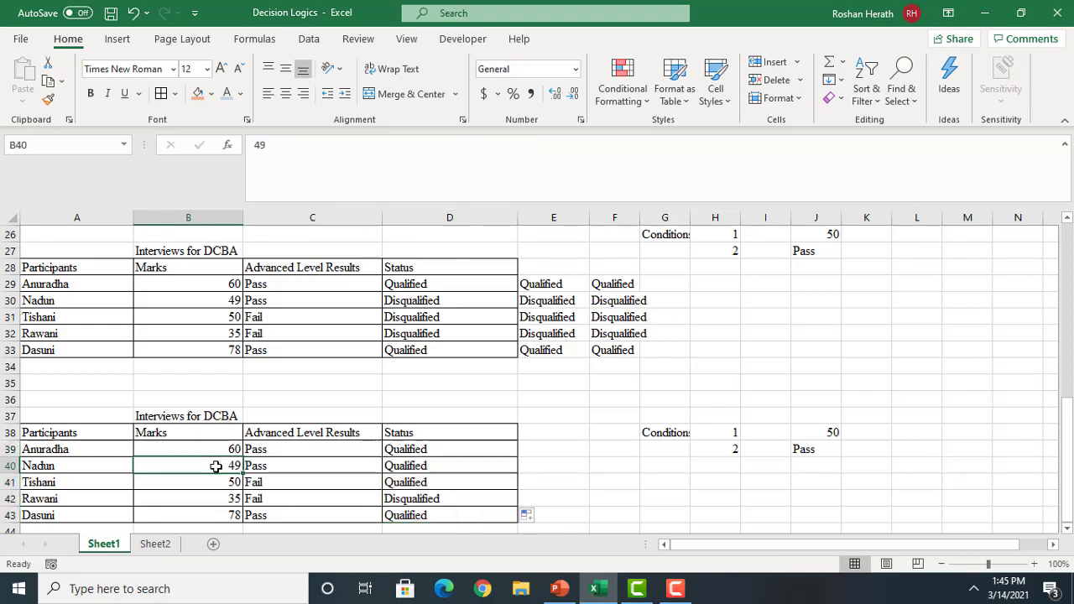
{"action": "left_click", "coordinate": [270, 468]}
{"action": "left_click", "coordinate": [218, 467]}
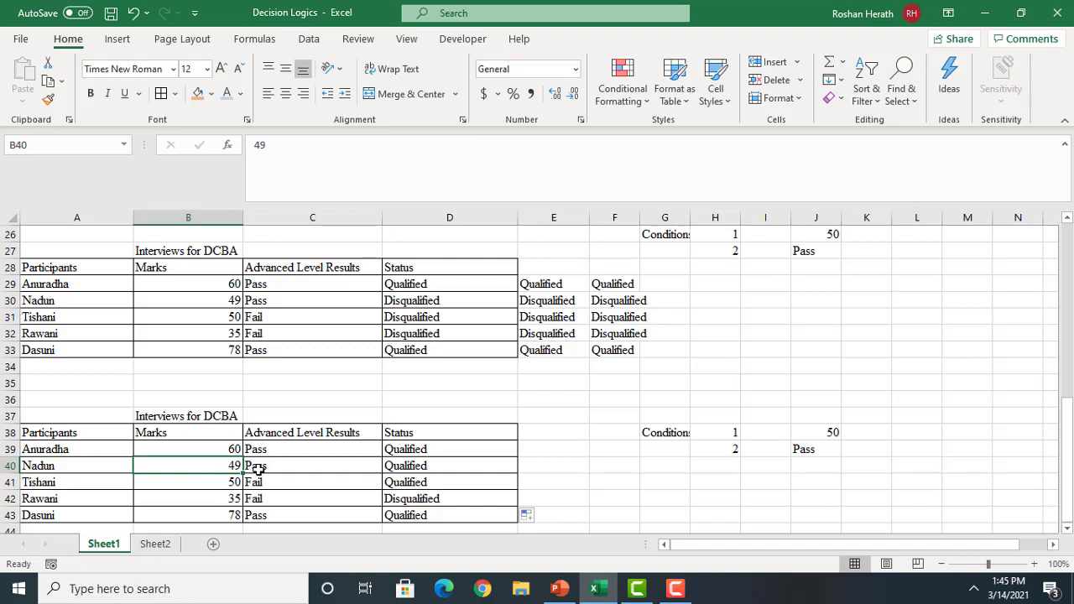
{"action": "left_click", "coordinate": [257, 468]}
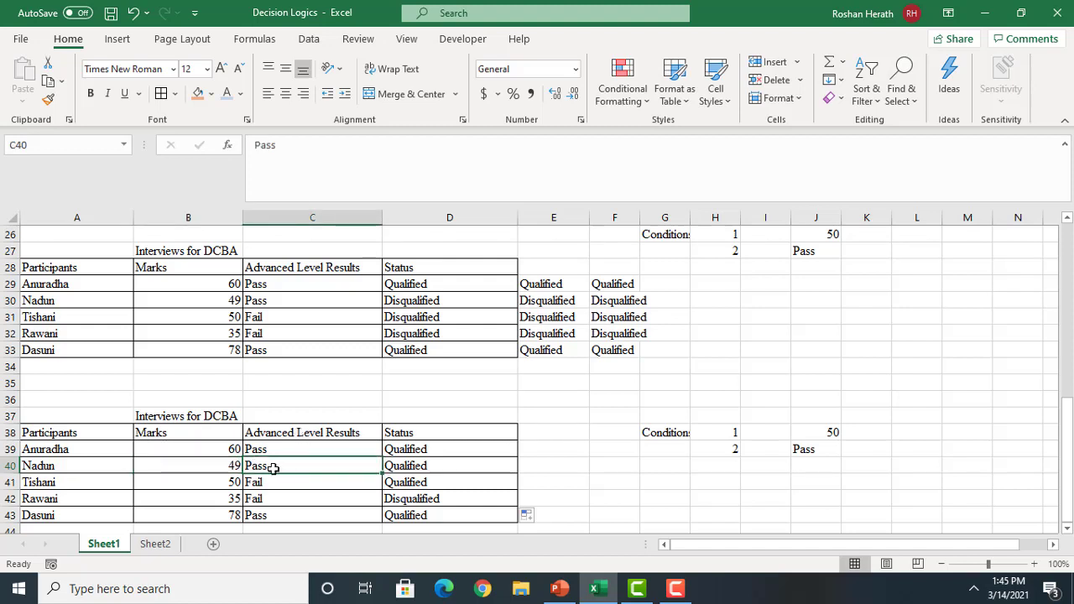
{"action": "left_click", "coordinate": [398, 468]}
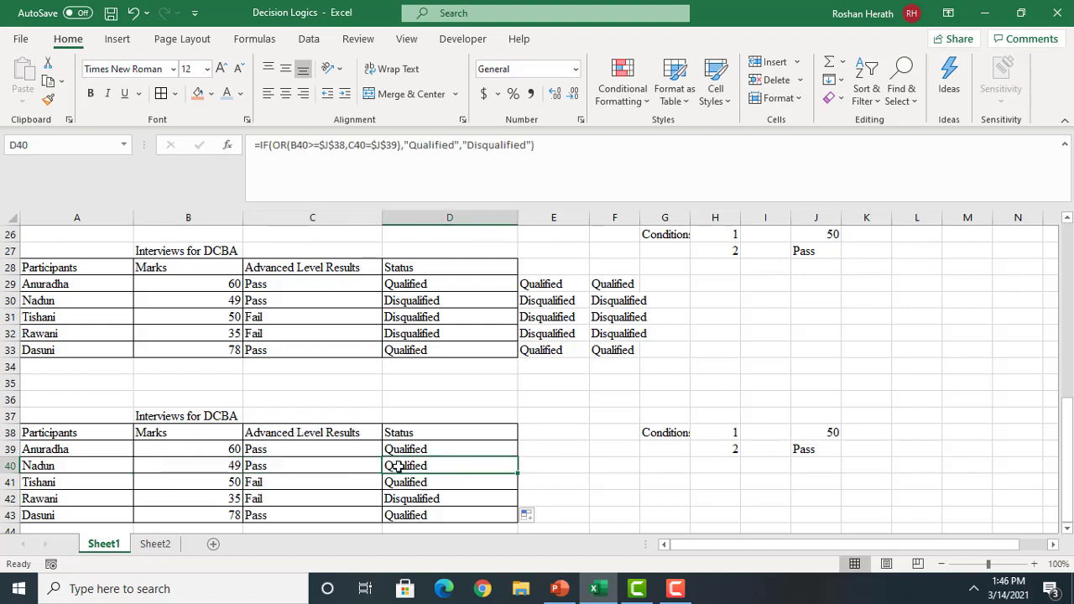
{"action": "left_click", "coordinate": [211, 480]}
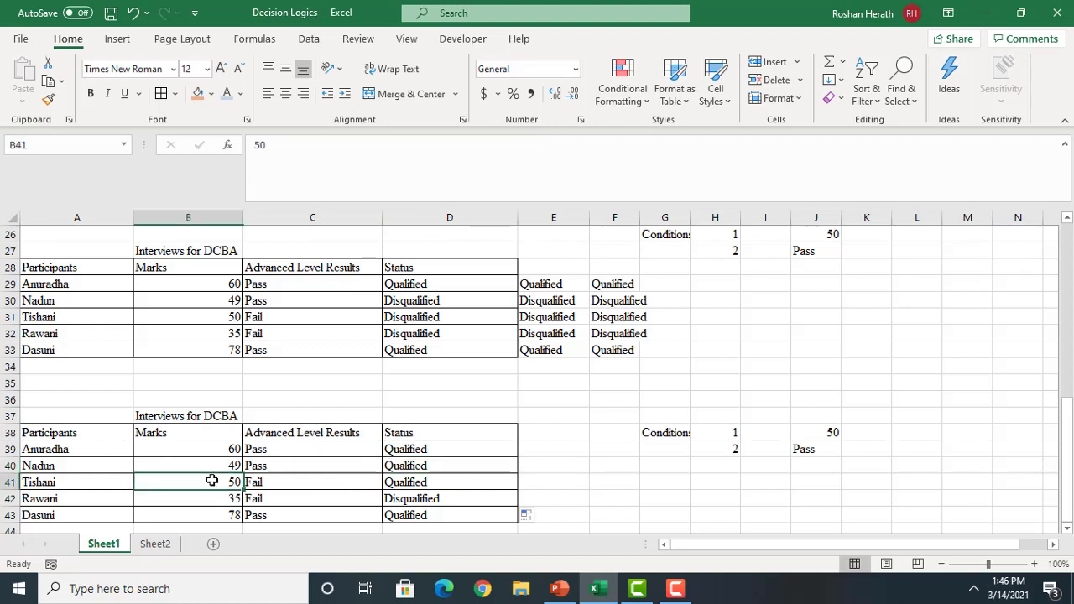
{"action": "left_click", "coordinate": [263, 484]}
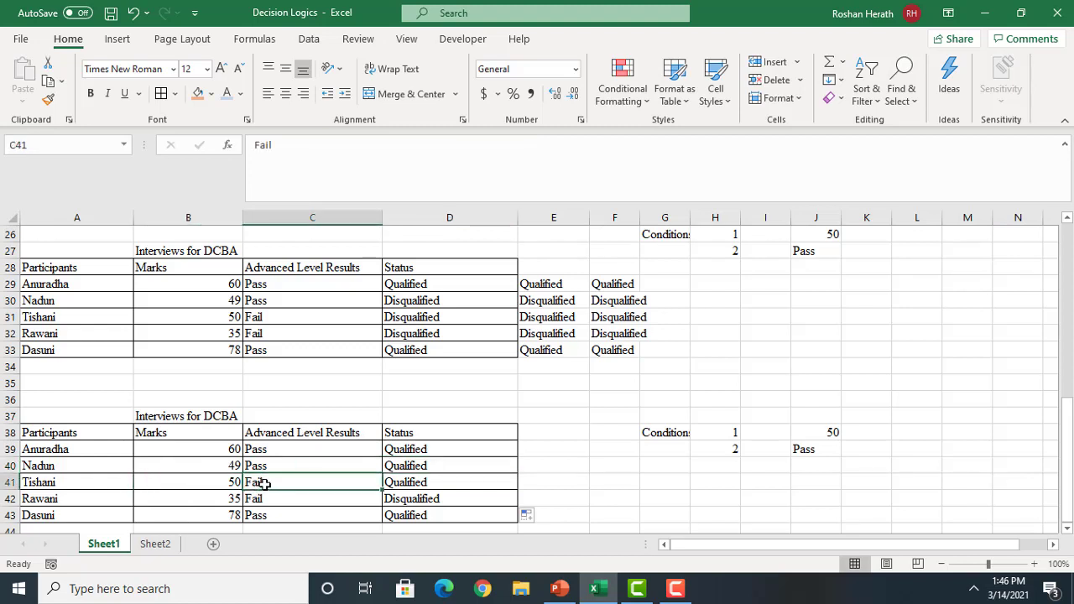
{"action": "left_click", "coordinate": [391, 483]}
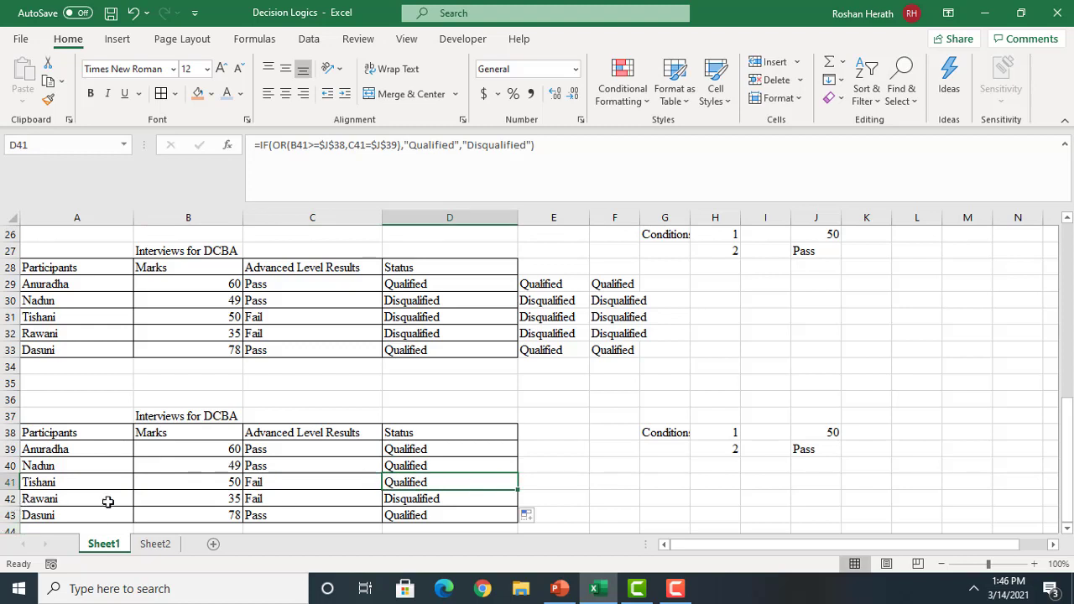
{"action": "left_click", "coordinate": [201, 498]}
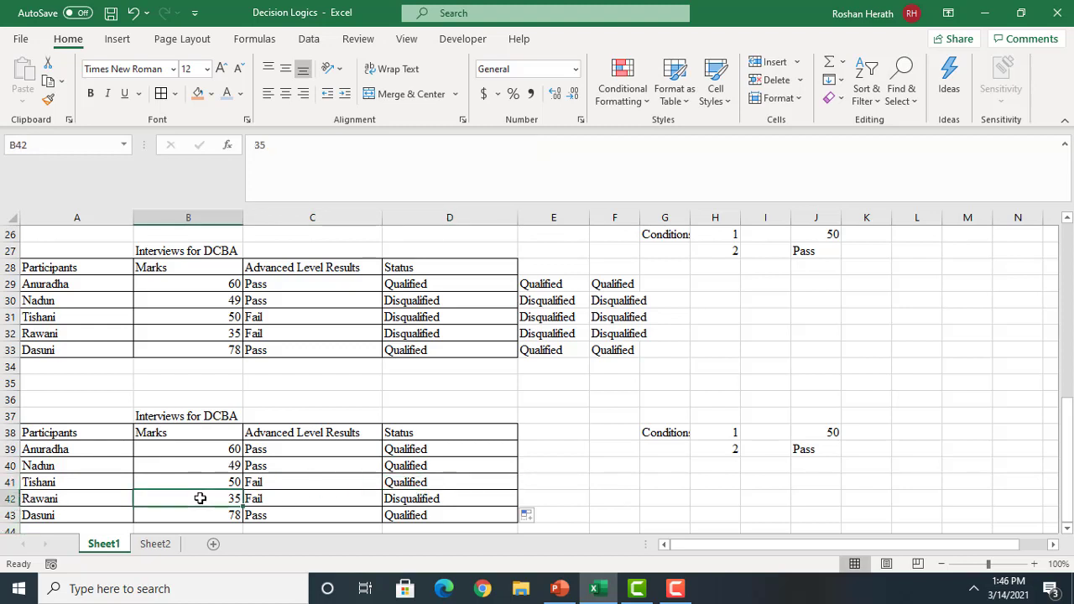
{"action": "left_click", "coordinate": [265, 497]}
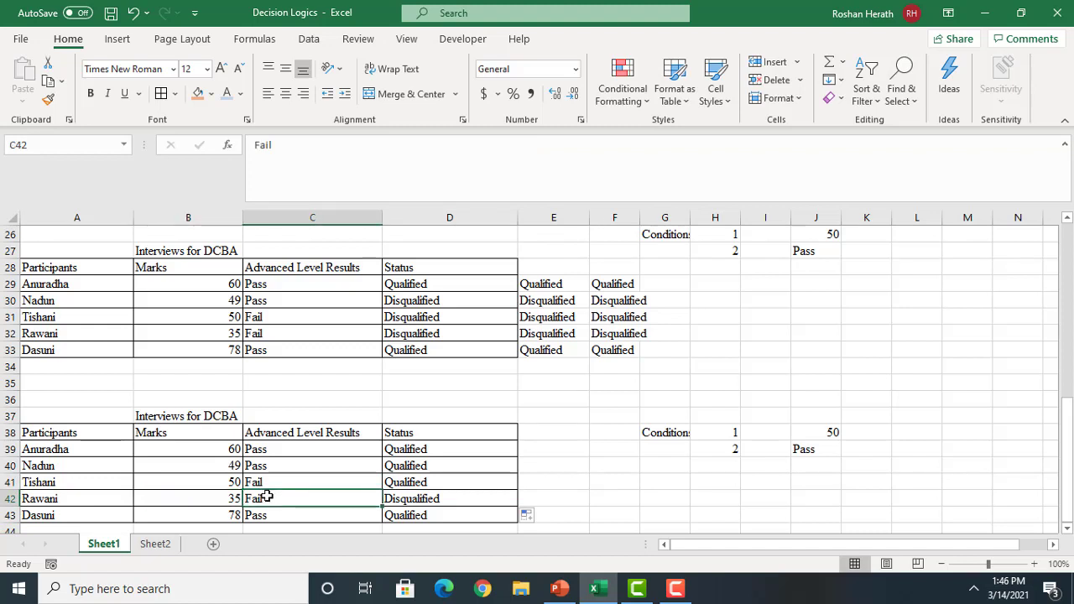
{"action": "left_click", "coordinate": [402, 500]}
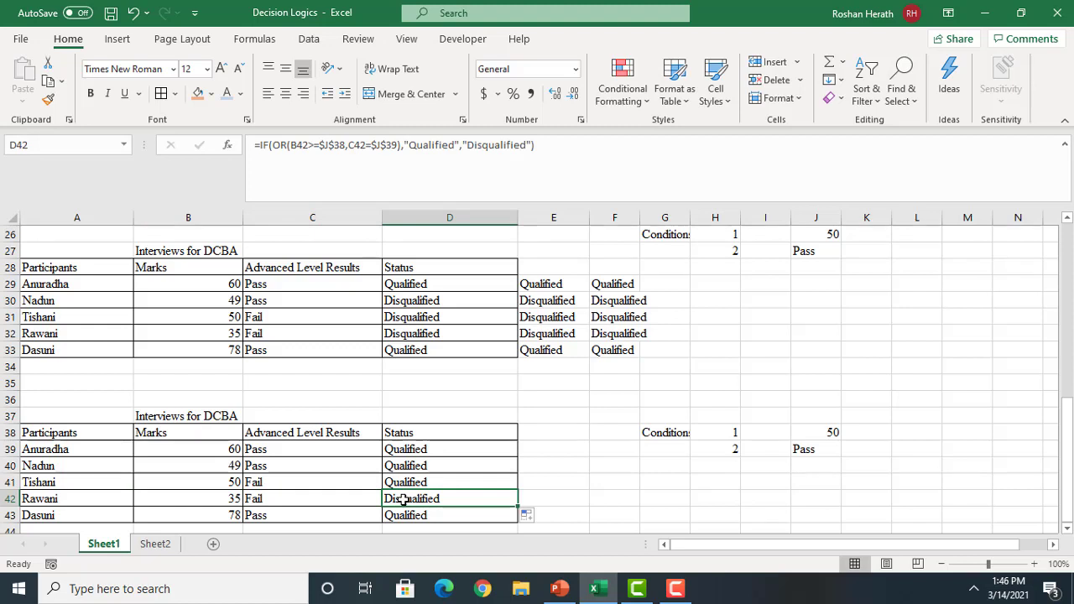
{"action": "left_click", "coordinate": [221, 517]}
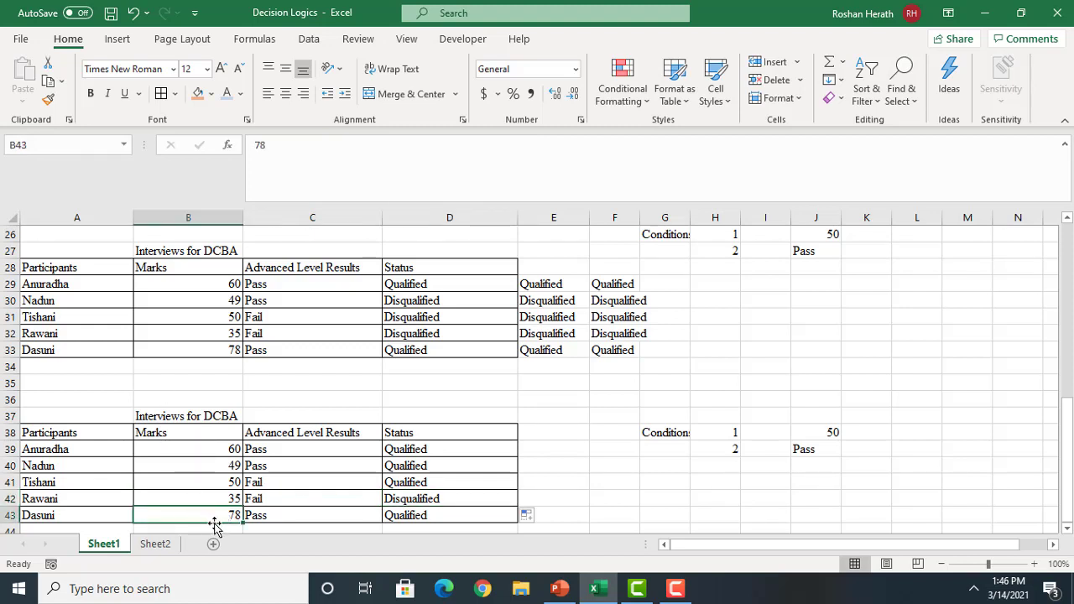
{"action": "left_click", "coordinate": [265, 514]}
{"action": "left_click", "coordinate": [414, 517]}
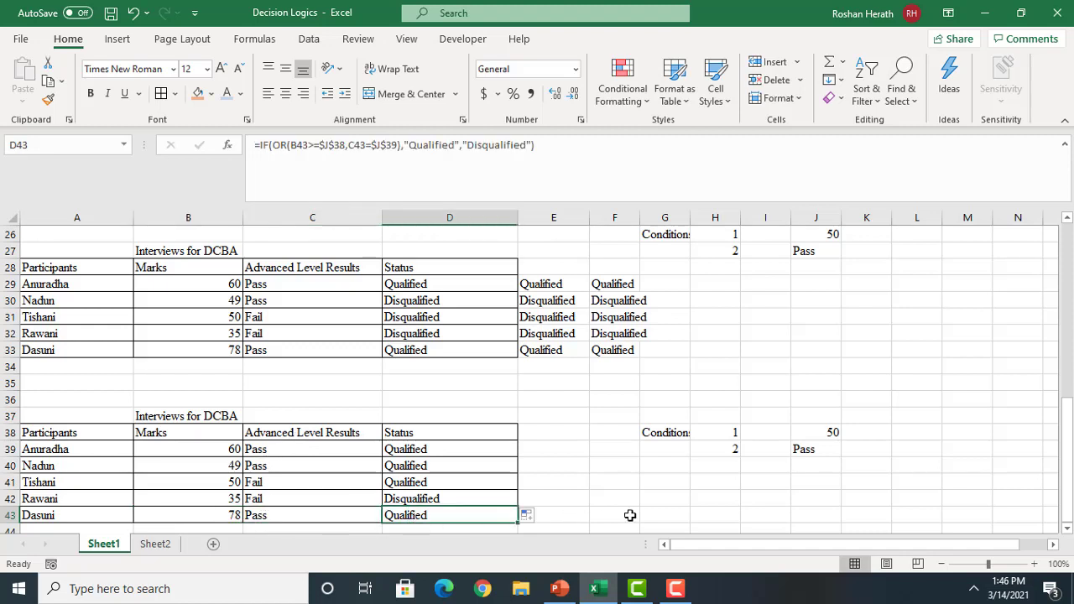
Review the function arguments of the IF formula in D39, including the nested OR logical test
{"action": "left_click", "coordinate": [1069, 531]}
{"action": "left_click", "coordinate": [1068, 530]}
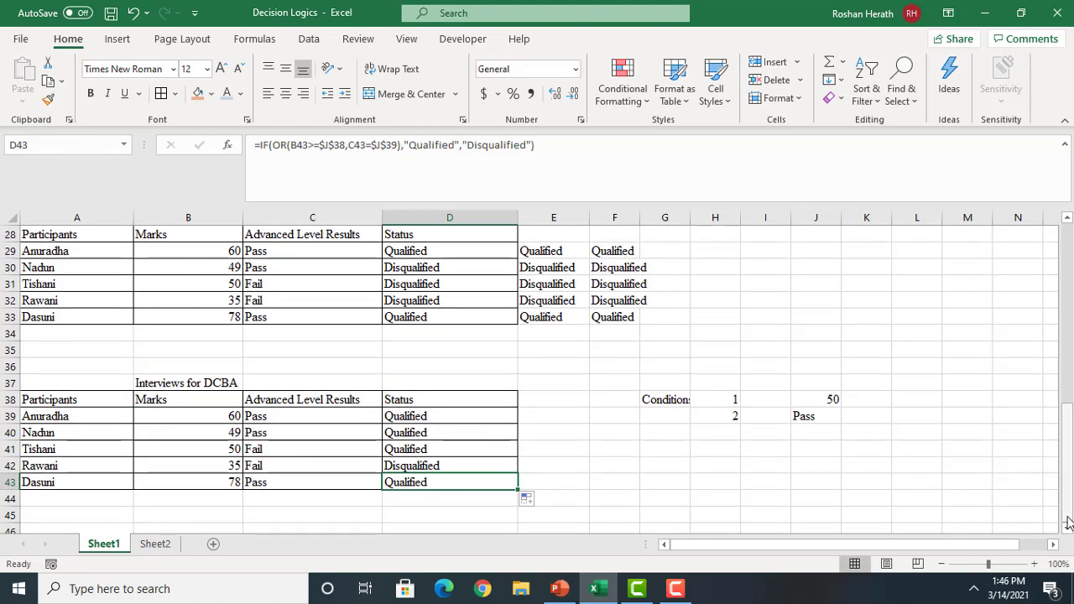
{"action": "left_click", "coordinate": [545, 413]}
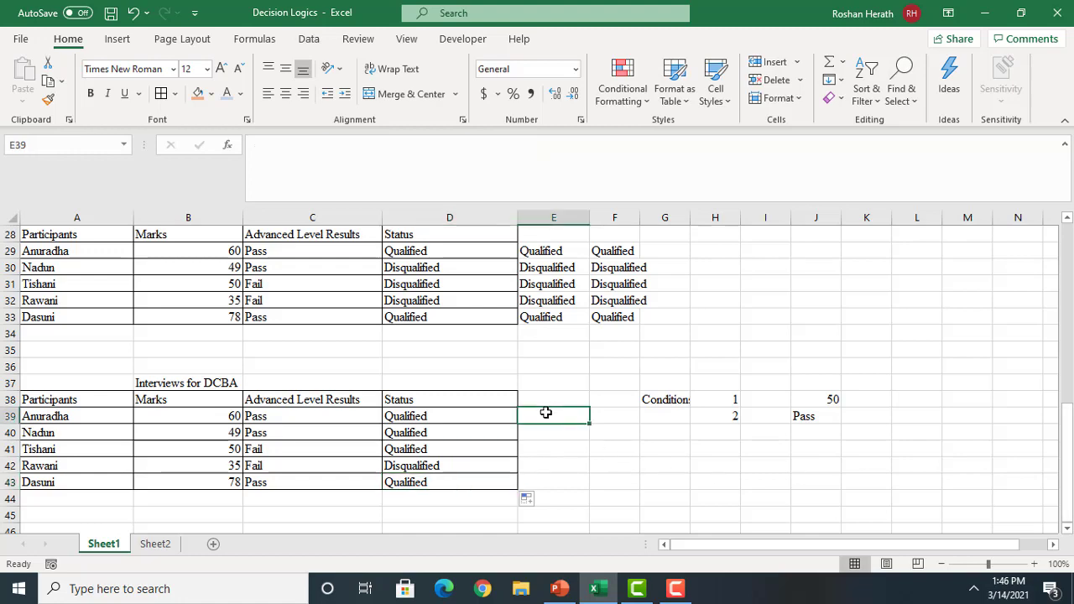
{"action": "left_click", "coordinate": [437, 413]}
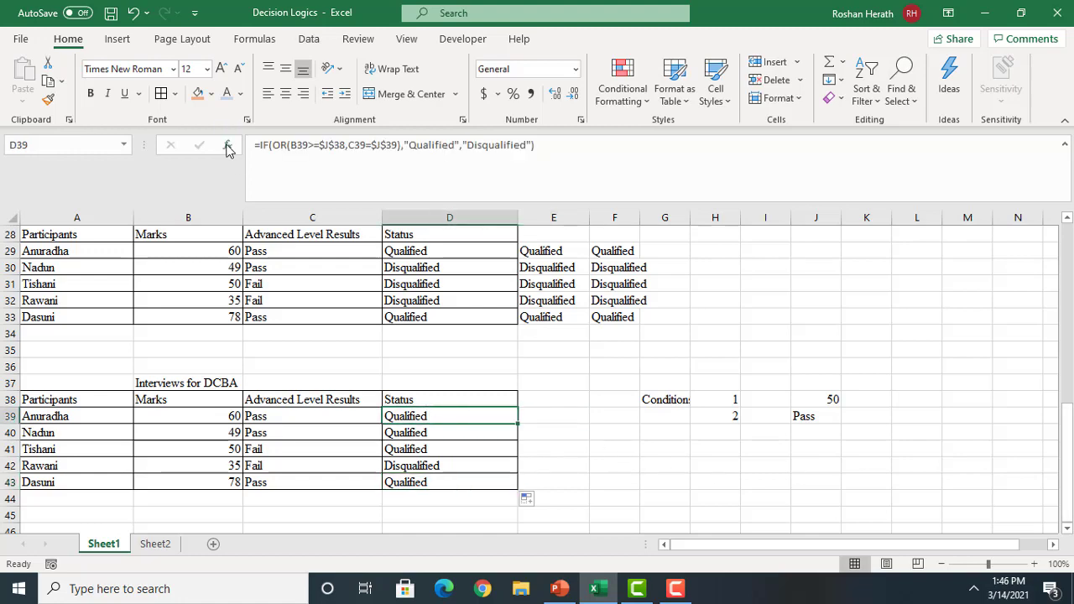
{"action": "left_click", "coordinate": [227, 148]}
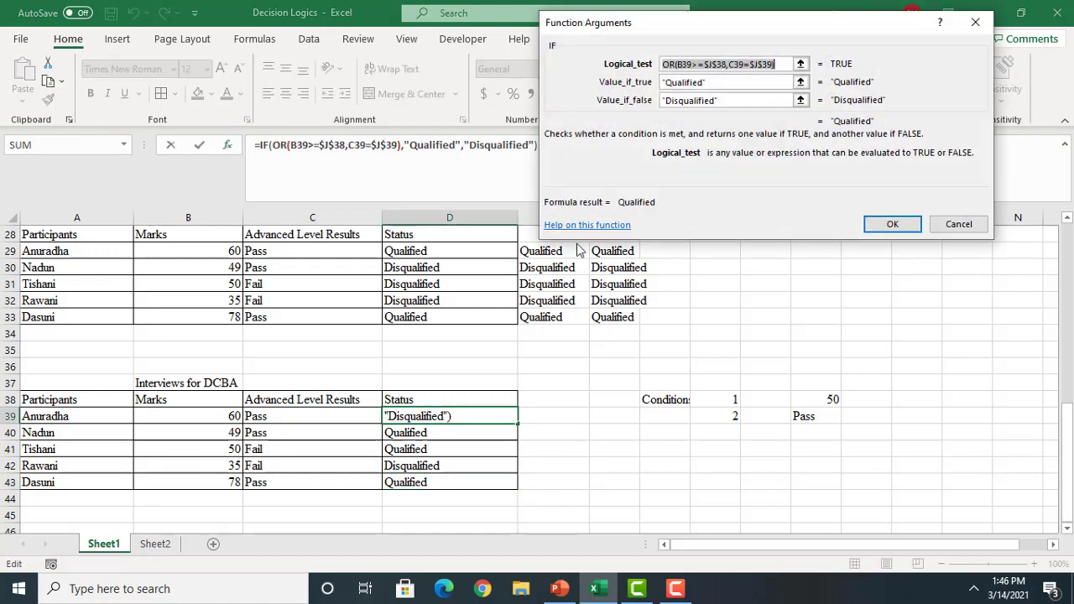
{"action": "left_click", "coordinate": [680, 67]}
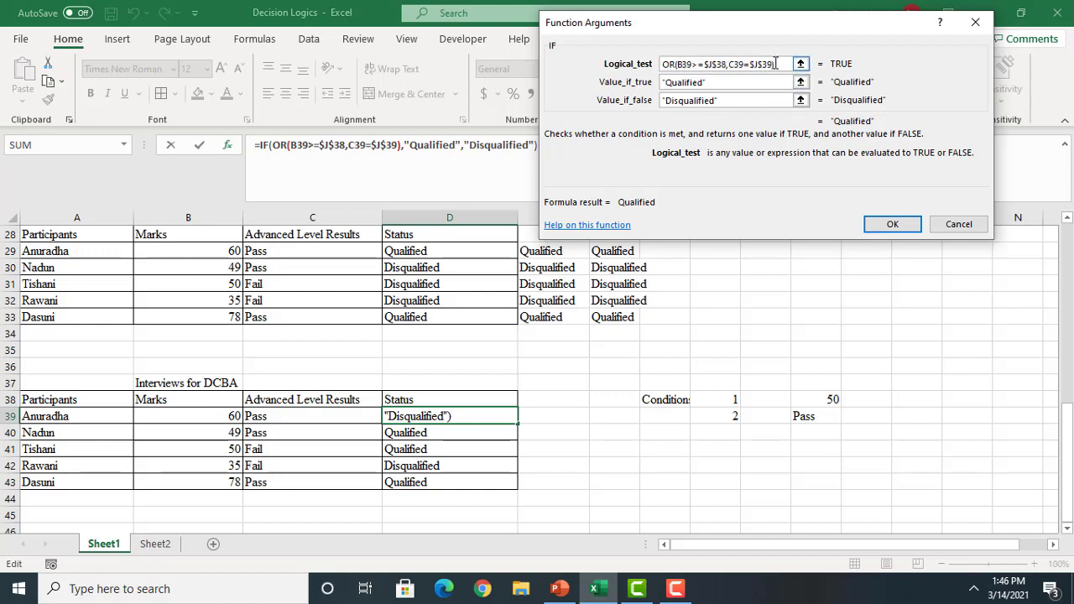
{"action": "left_click", "coordinate": [776, 64]}
{"action": "left_click", "coordinate": [885, 224]}
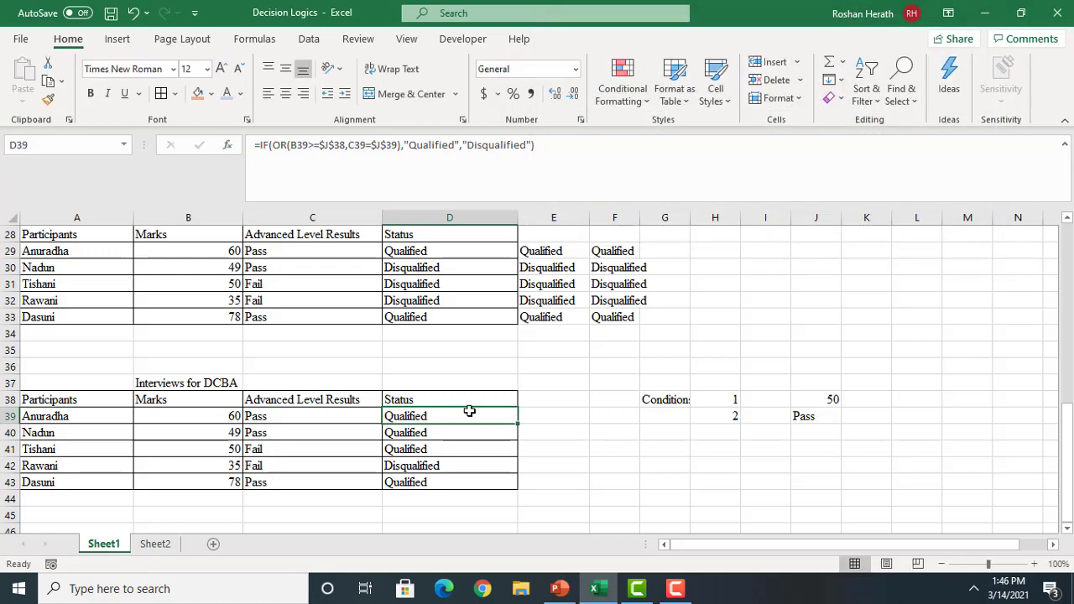
Start an IF formula in E39 and open its function arguments
{"action": "left_click", "coordinate": [532, 415]}
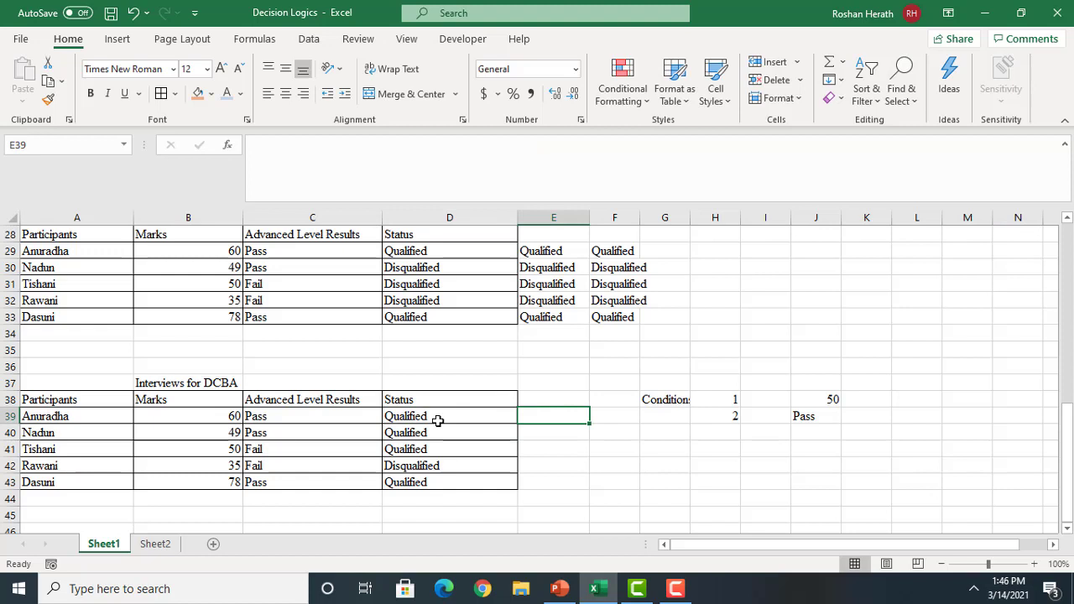
{"action": "type", "text": "=if"}
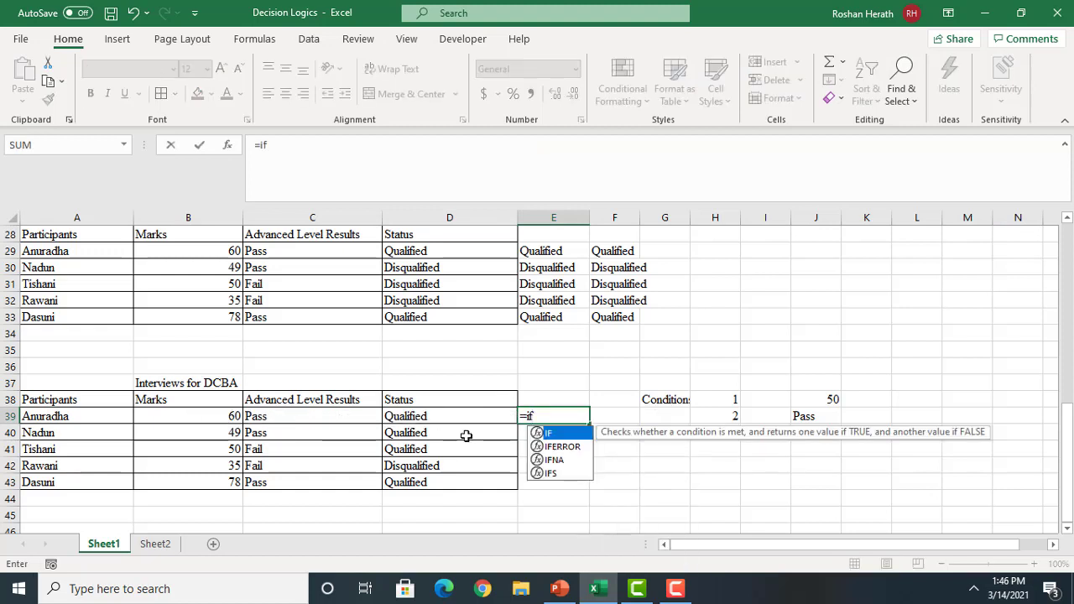
{"action": "key", "text": "Tab"}
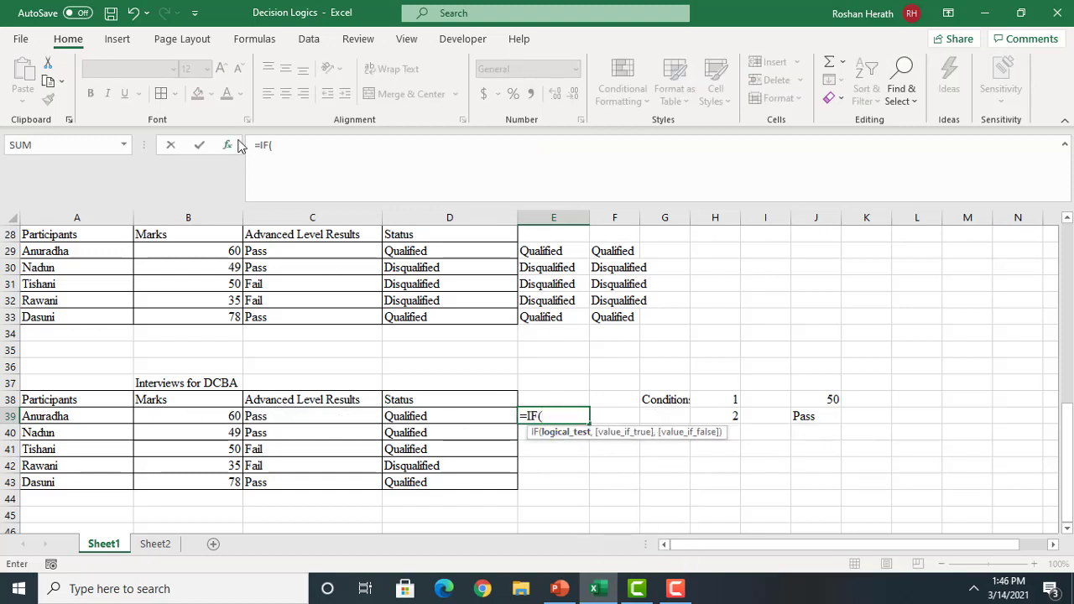
{"action": "left_click", "coordinate": [227, 145]}
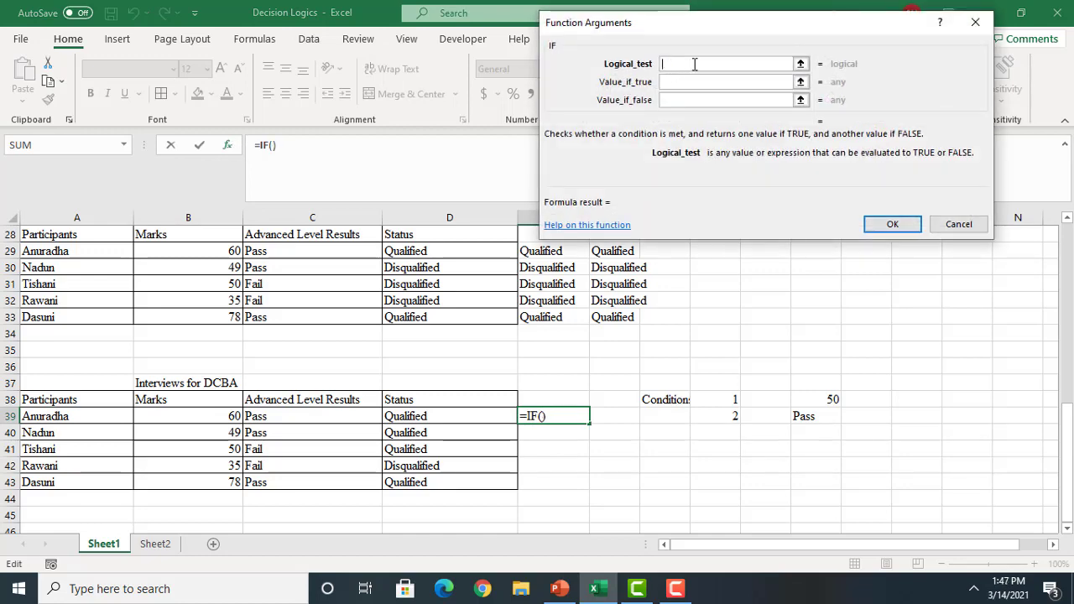
Begin E39's logical test with an OR function whose first condition is B39>=$J$38, using an absolute reference to the mark limit
{"action": "type", "text": "OR"}
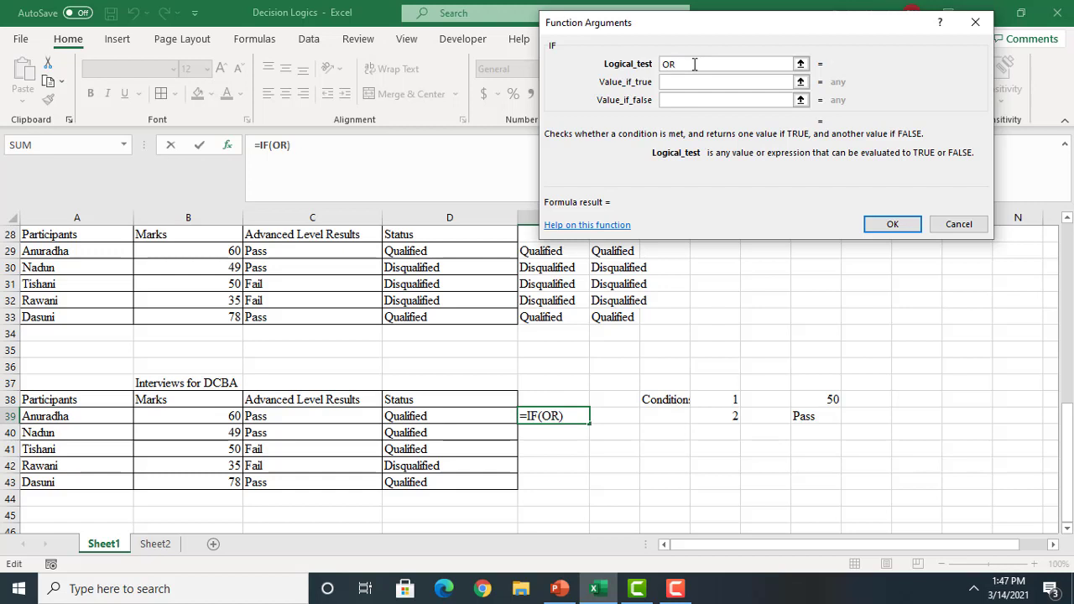
{"action": "type", "text": "("}
{"action": "left_click", "coordinate": [207, 422]}
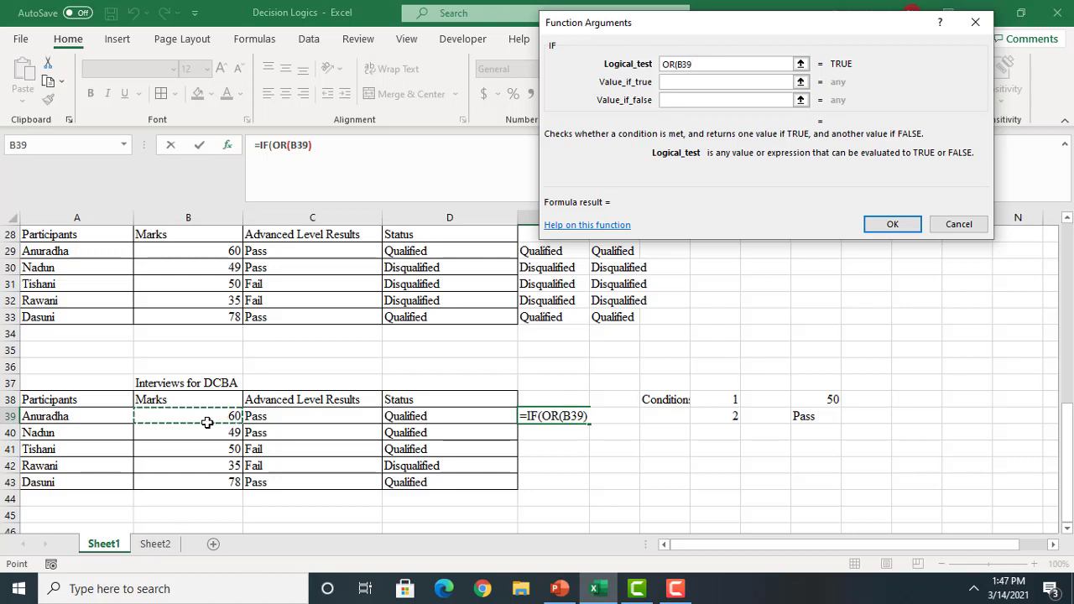
{"action": "type", "text": ">="}
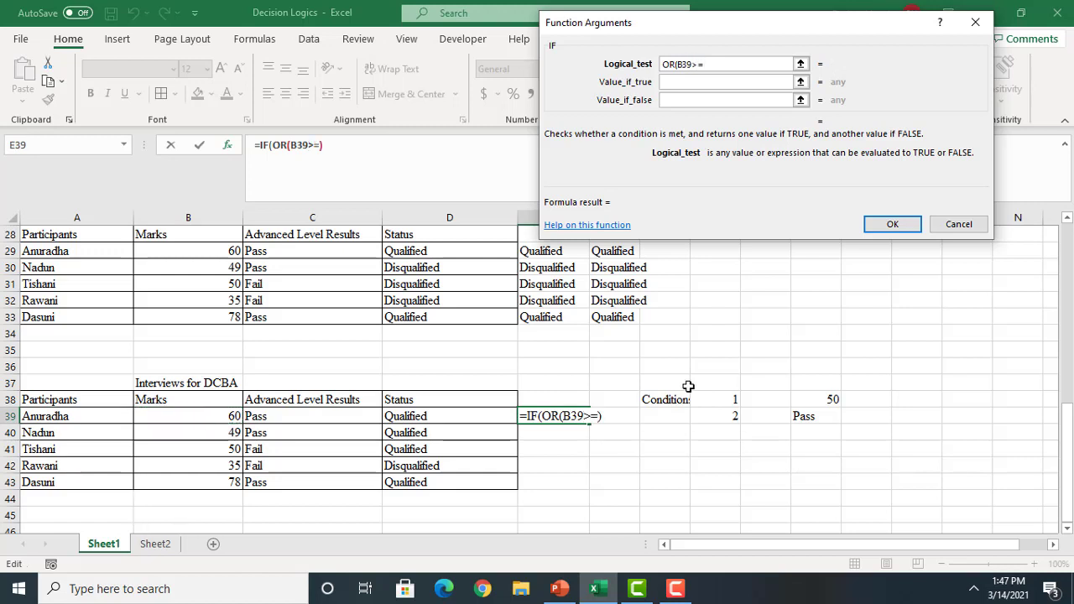
{"action": "left_click", "coordinate": [833, 398]}
{"action": "key", "text": "F4"}
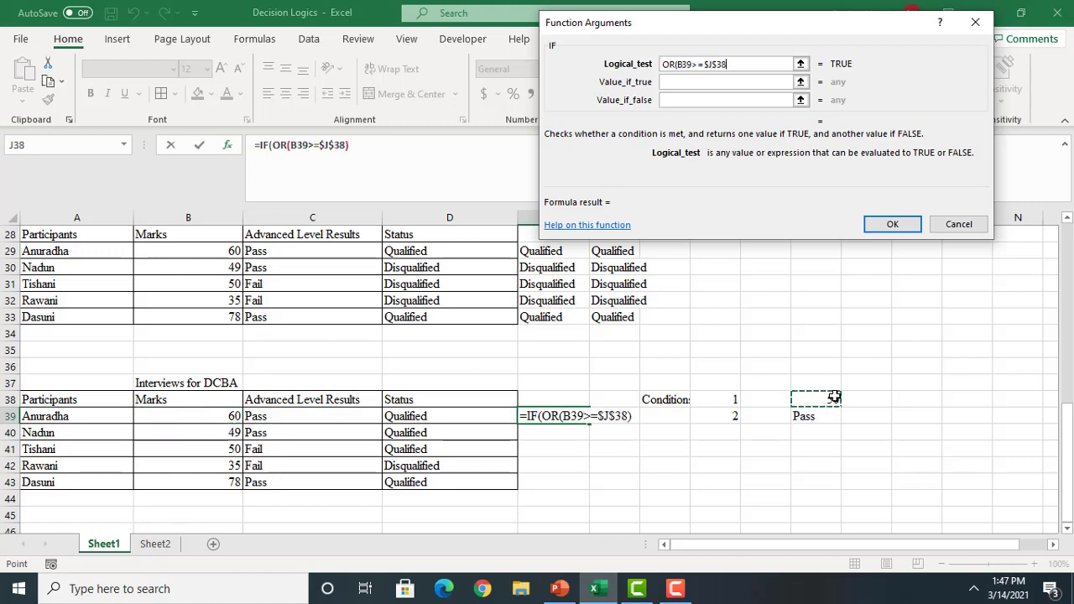
Complete the OR logical test with the second condition C39=$J$39, using an absolute reference to the required Advanced Level result
{"action": "type", "text": ","}
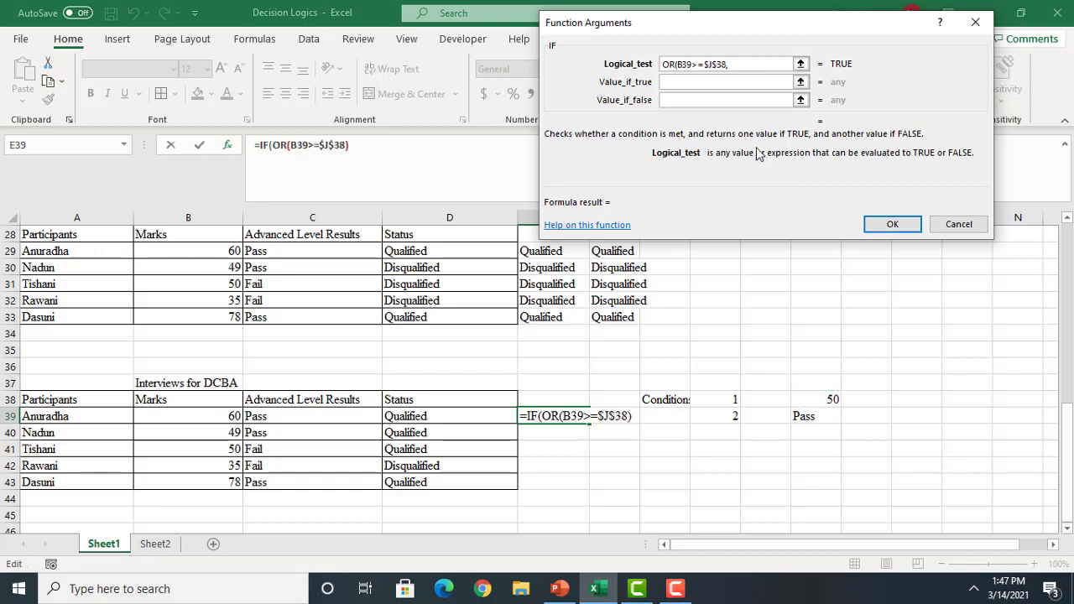
{"action": "left_click", "coordinate": [303, 415]}
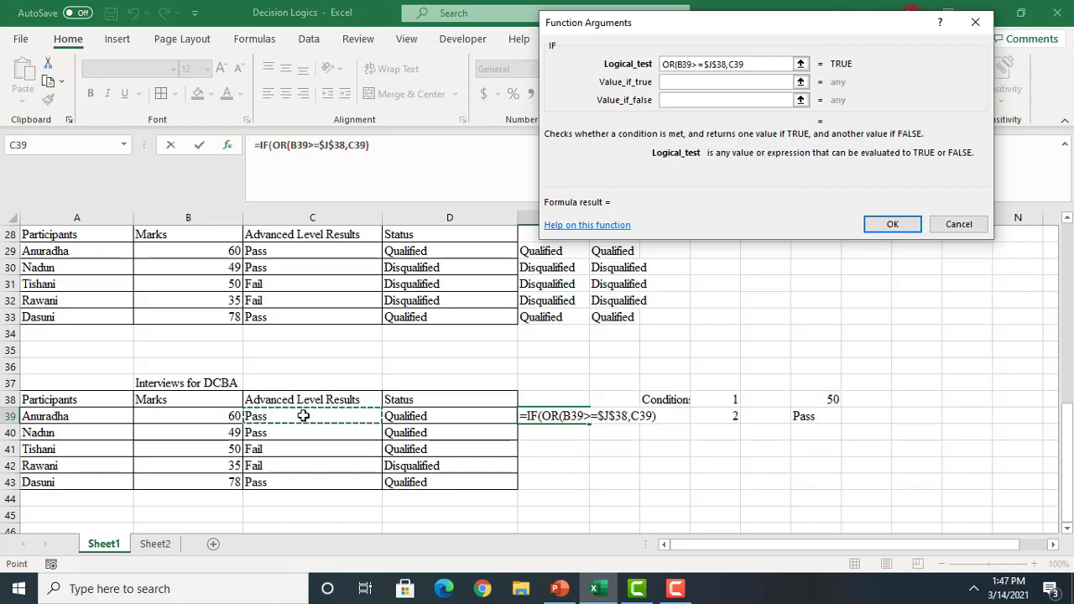
{"action": "type", "text": "="}
{"action": "left_click", "coordinate": [799, 413]}
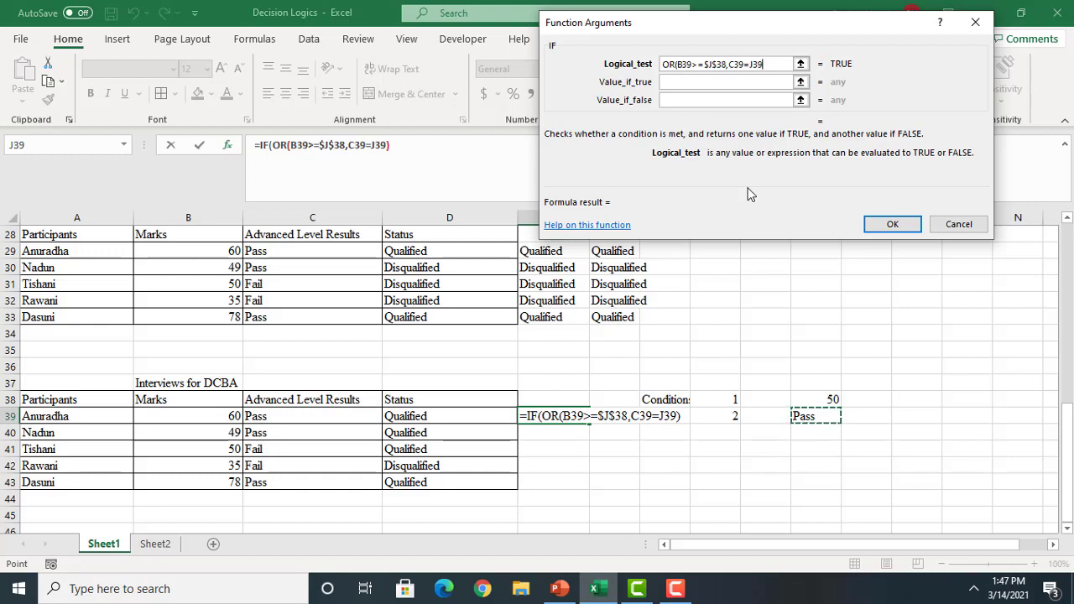
{"action": "key", "text": "F4"}
{"action": "type", "text": ")"}
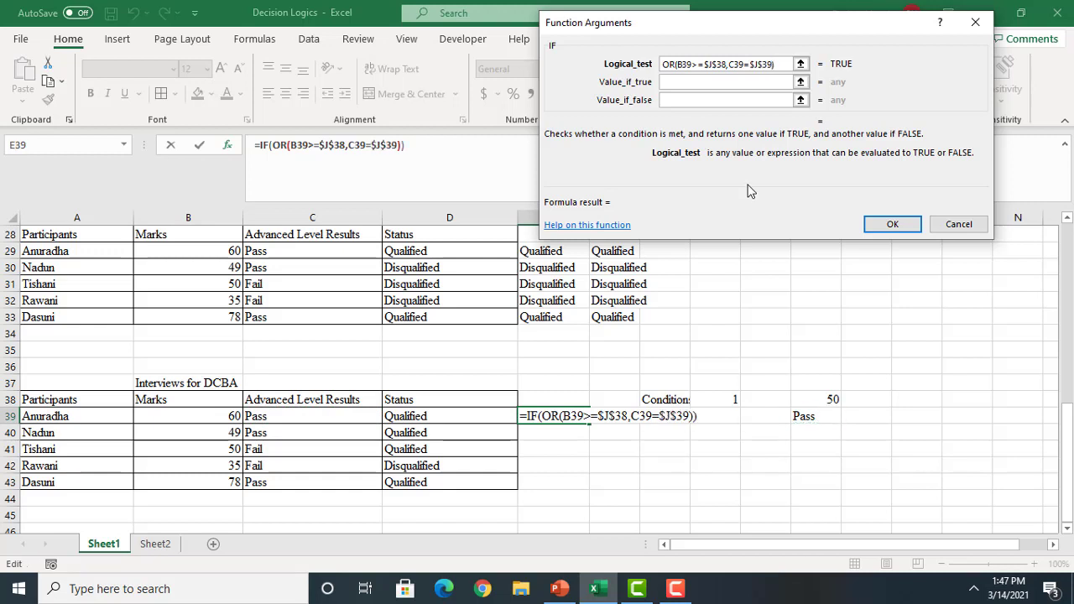
Set the IF function's value if true to "Qualified"
{"action": "left_click", "coordinate": [697, 81]}
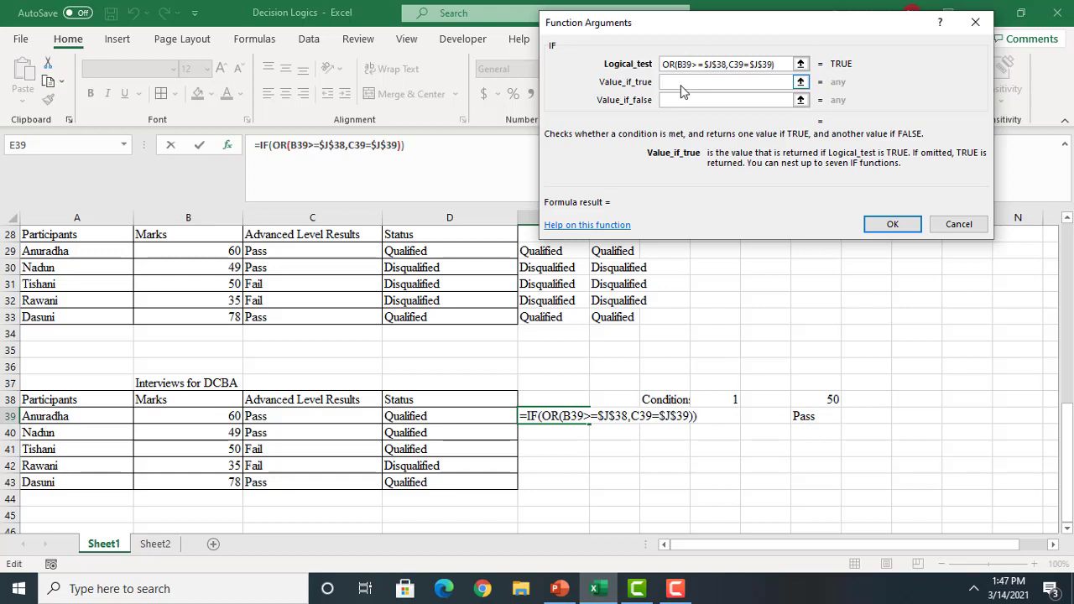
{"action": "type", "text": "\"qUALIFIED"}
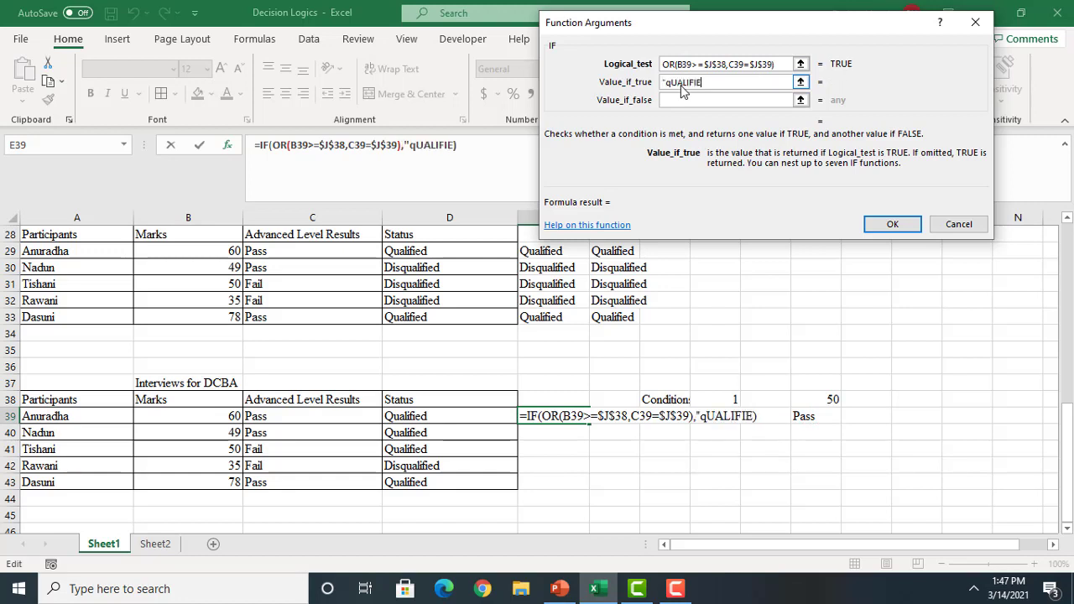
{"action": "key", "text": "BackSpace"}
{"action": "key", "text": "BackSpace"}
{"action": "key", "text": "BackSpace"}
{"action": "key", "text": "BackSpace"}
{"action": "key", "text": "BackSpace"}
{"action": "key", "text": "BackSpace"}
{"action": "key", "text": "BackSpace"}
{"action": "key", "text": "BackSpace"}
{"action": "key", "text": "BackSpace"}
{"action": "type", "text": "Q"}
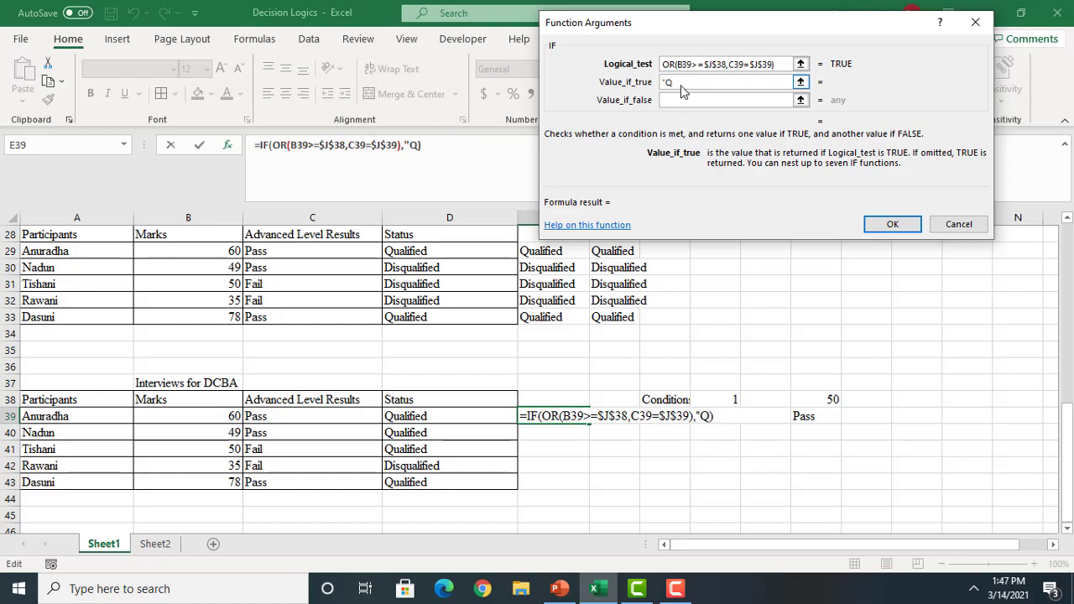
{"action": "type", "text": "ualif"}
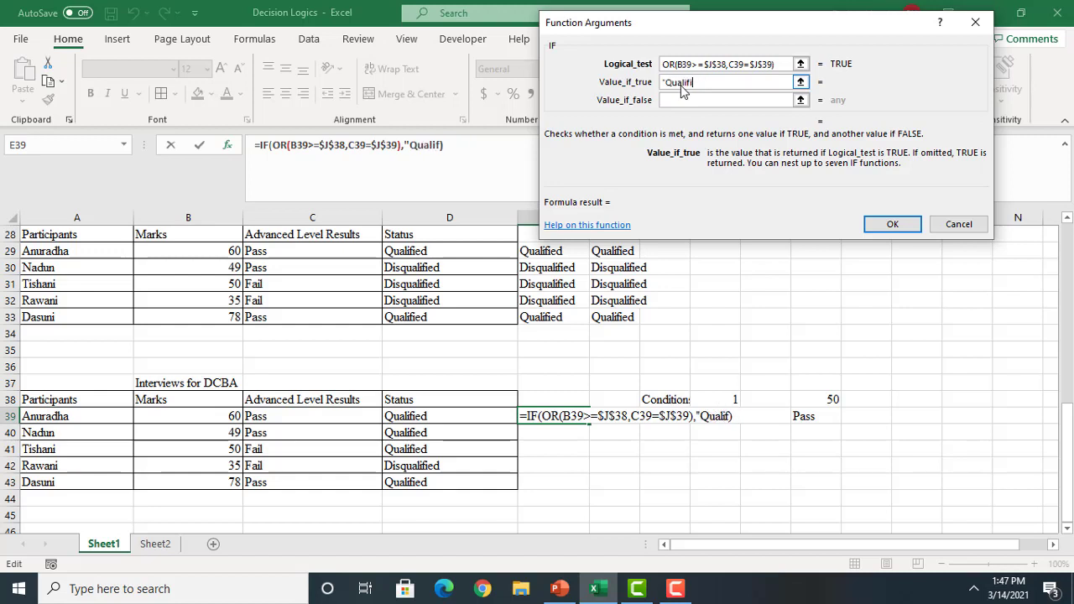
{"action": "type", "text": "ied\""}
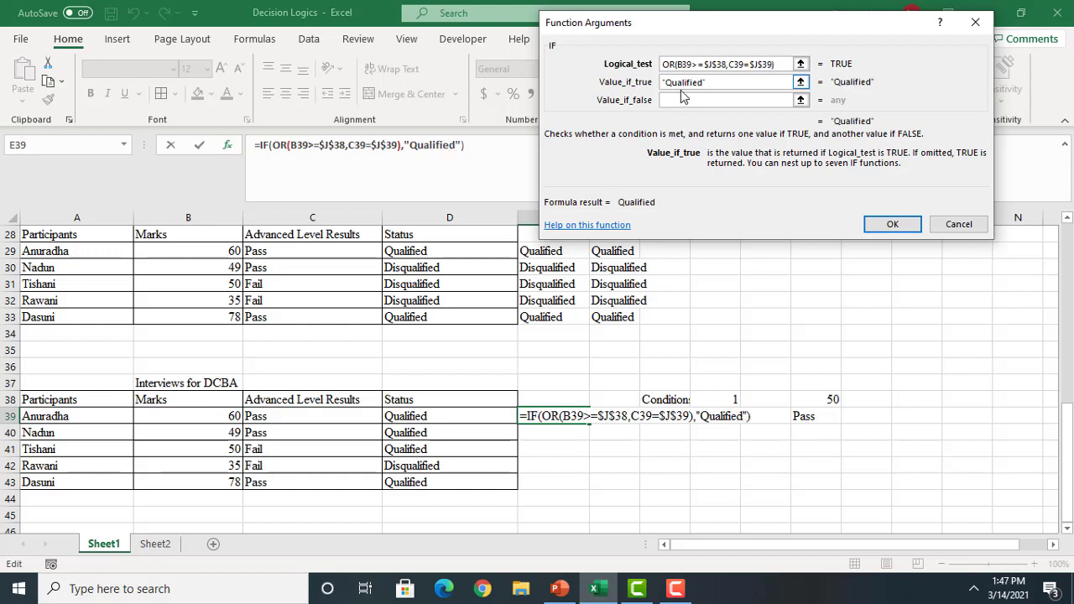
Set the value if false to "Disqualified" and enter the finished IF formula in E39
{"action": "left_click", "coordinate": [679, 100]}
{"action": "type", "text": "\""}
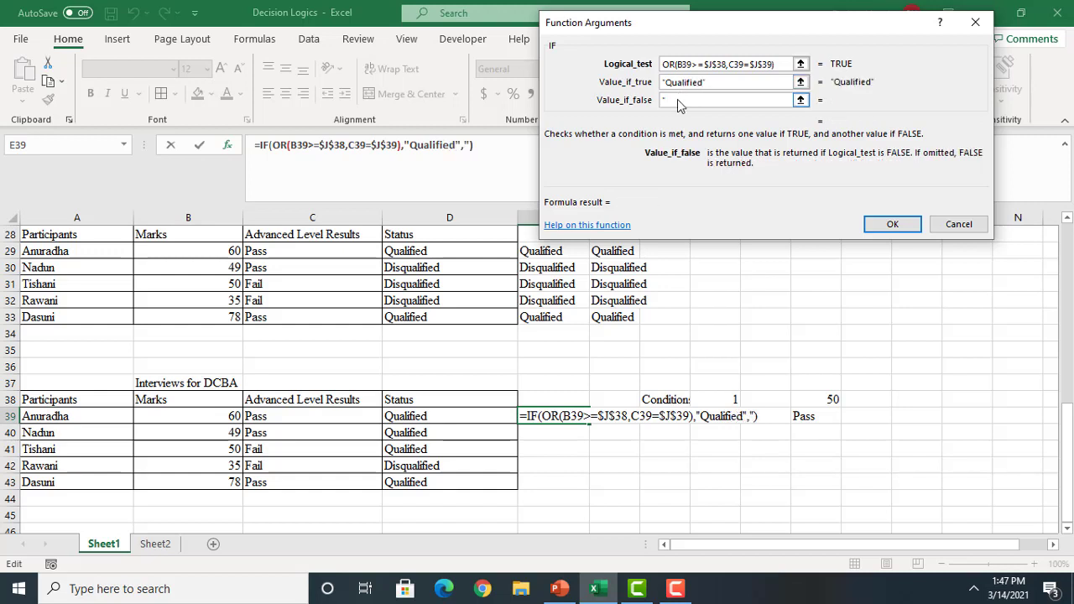
{"action": "type", "text": "Disqu"}
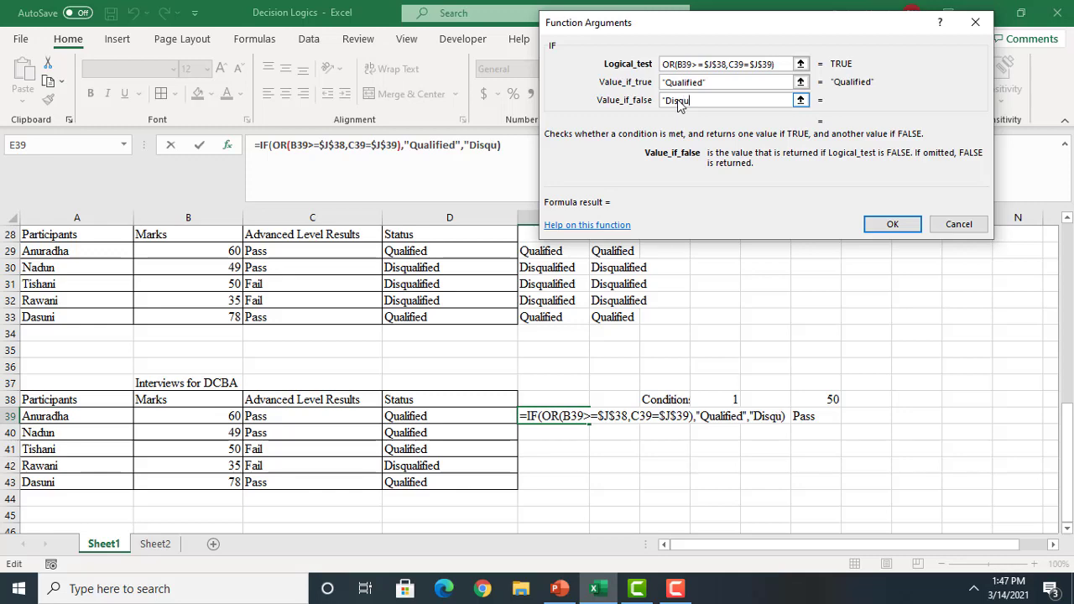
{"action": "type", "text": "alified"}
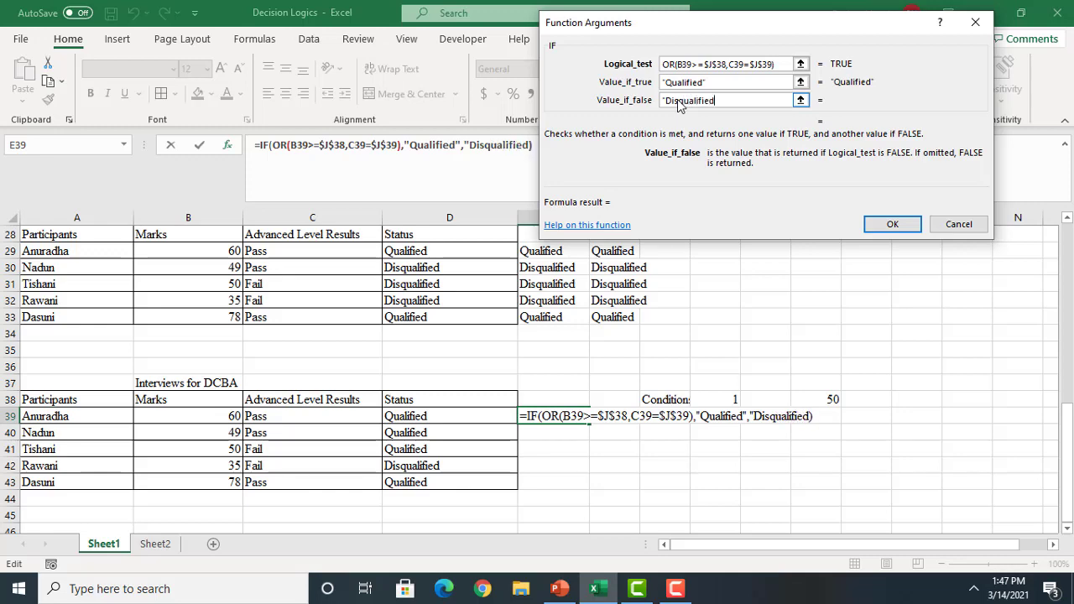
{"action": "type", "text": "\""}
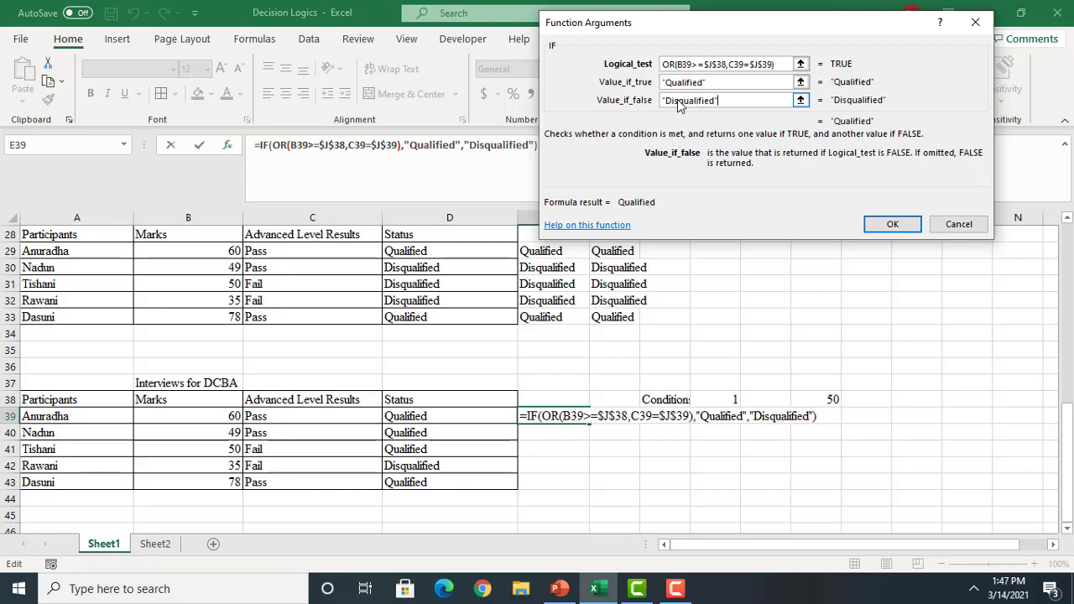
{"action": "left_click", "coordinate": [891, 225]}
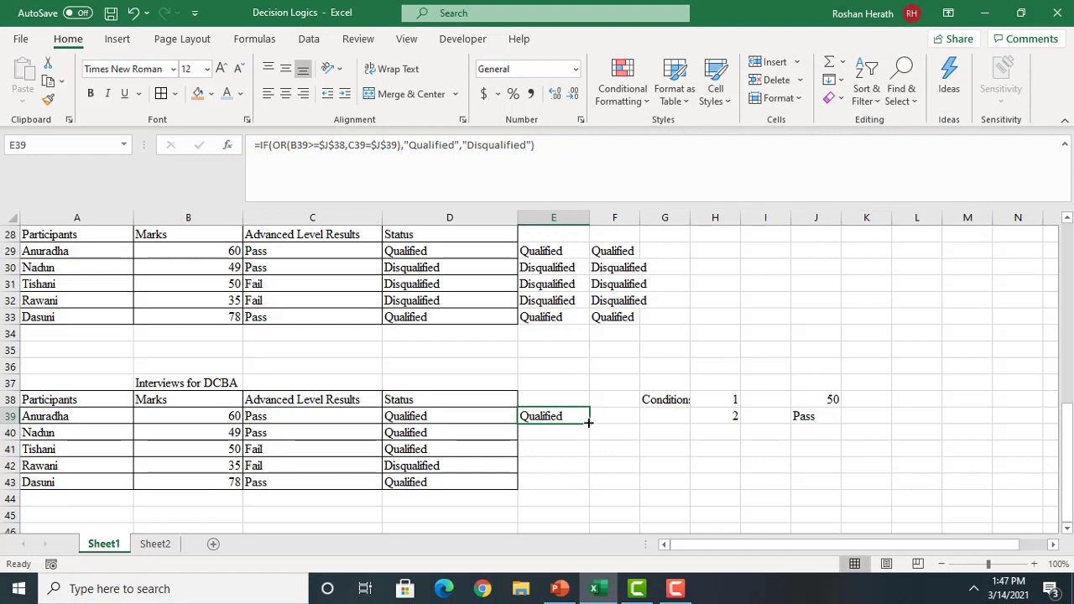
Fill the formula from E39 down to E43 and inspect the copied formulas in E41 and E42
{"action": "left_click_drag", "start_coordinate": [589, 424], "coordinate": [589, 488]}
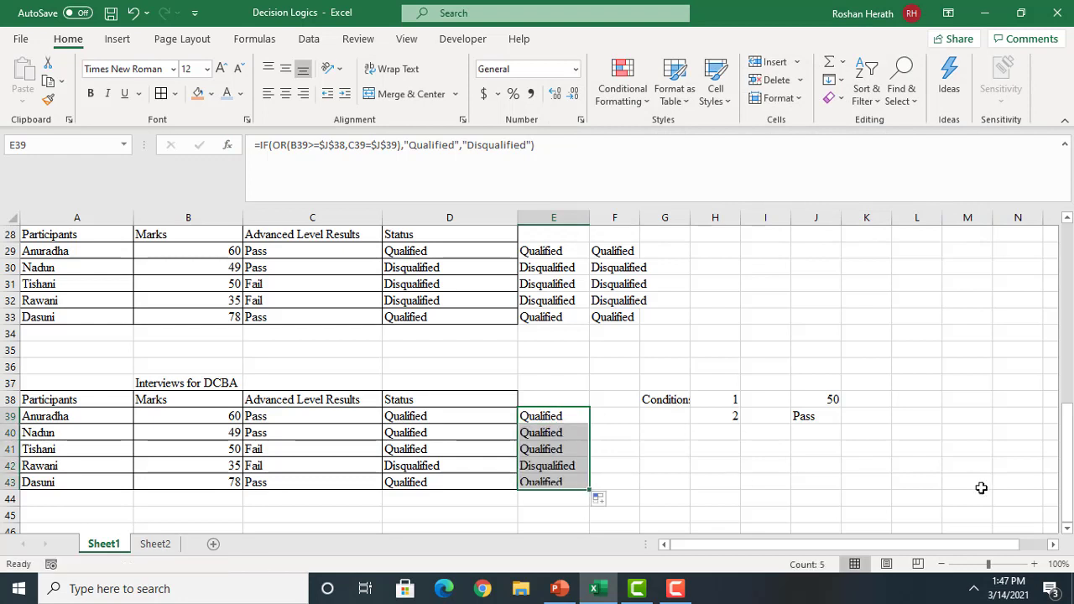
{"action": "left_click", "coordinate": [559, 418]}
{"action": "left_click", "coordinate": [542, 447]}
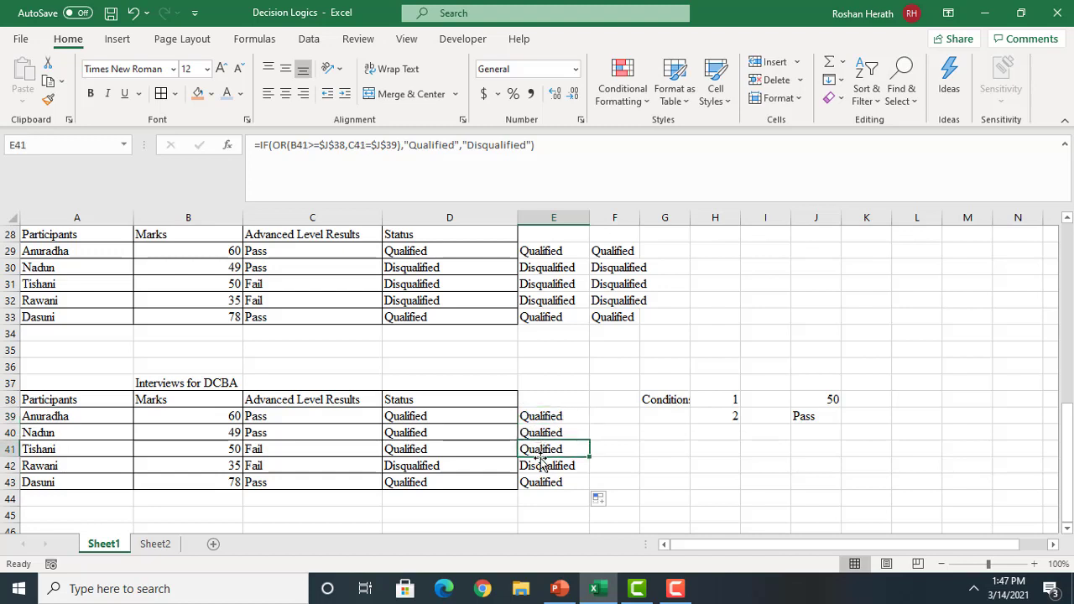
{"action": "left_click", "coordinate": [551, 469]}
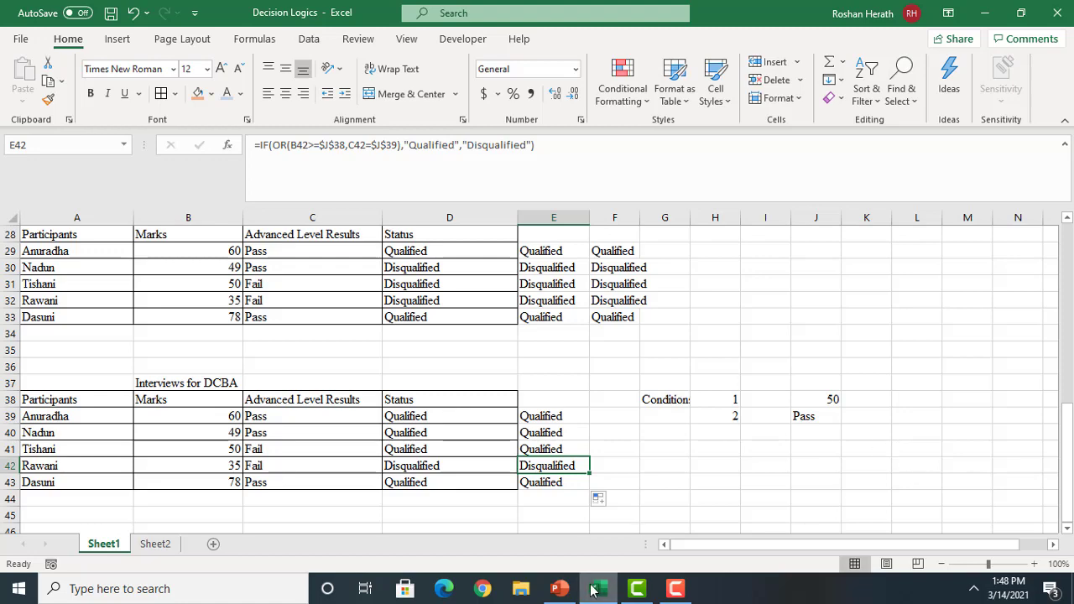
Switch to PowerPoint and show the slide on compound conditions in IF functions as a full-screen slide show
{"action": "left_click", "coordinate": [559, 589]}
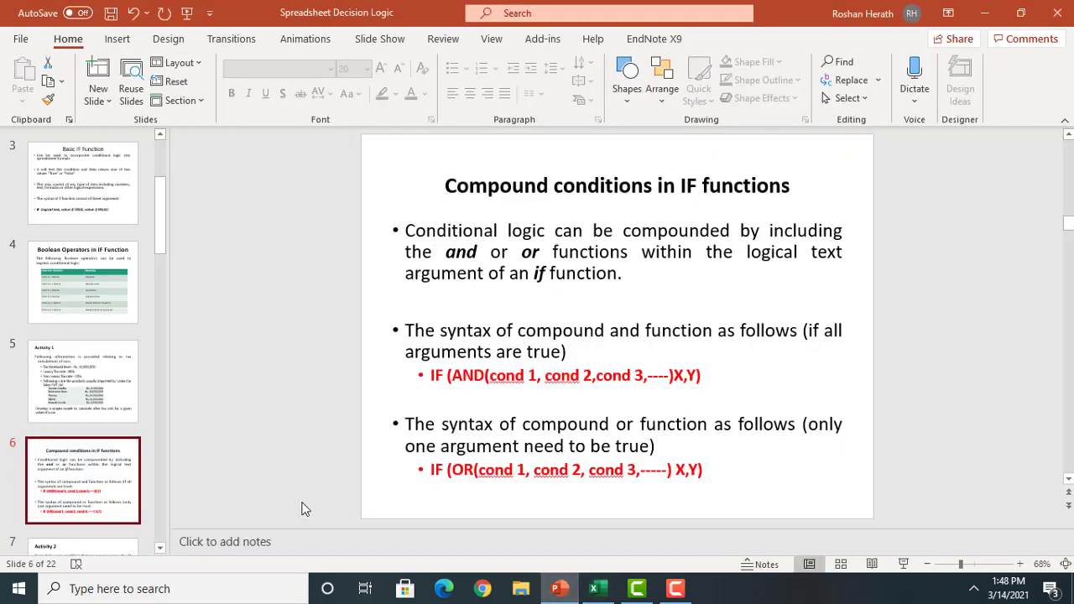
{"action": "left_click", "coordinate": [901, 565]}
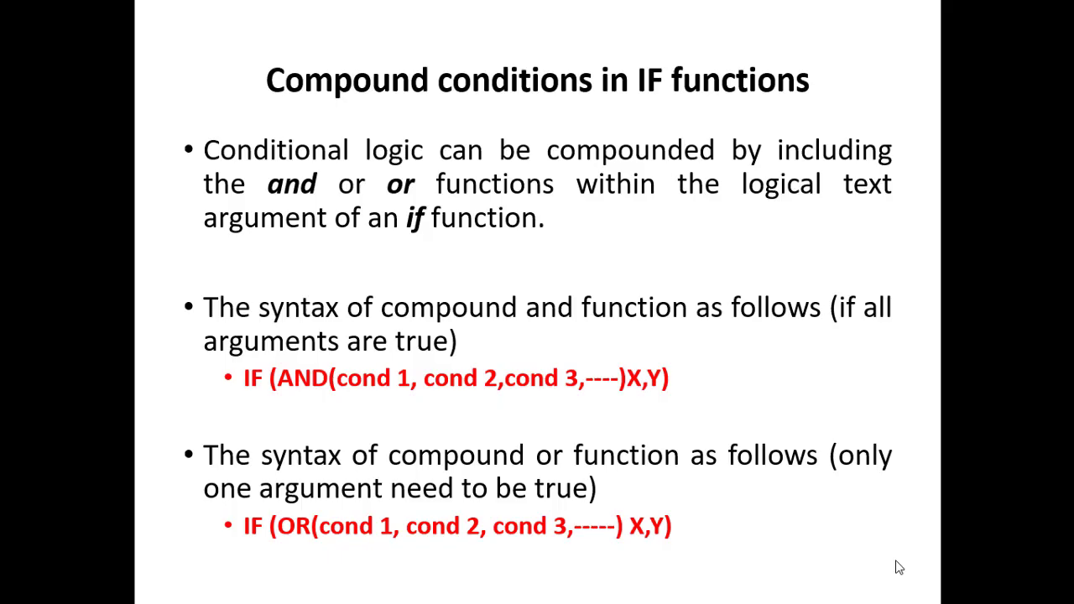
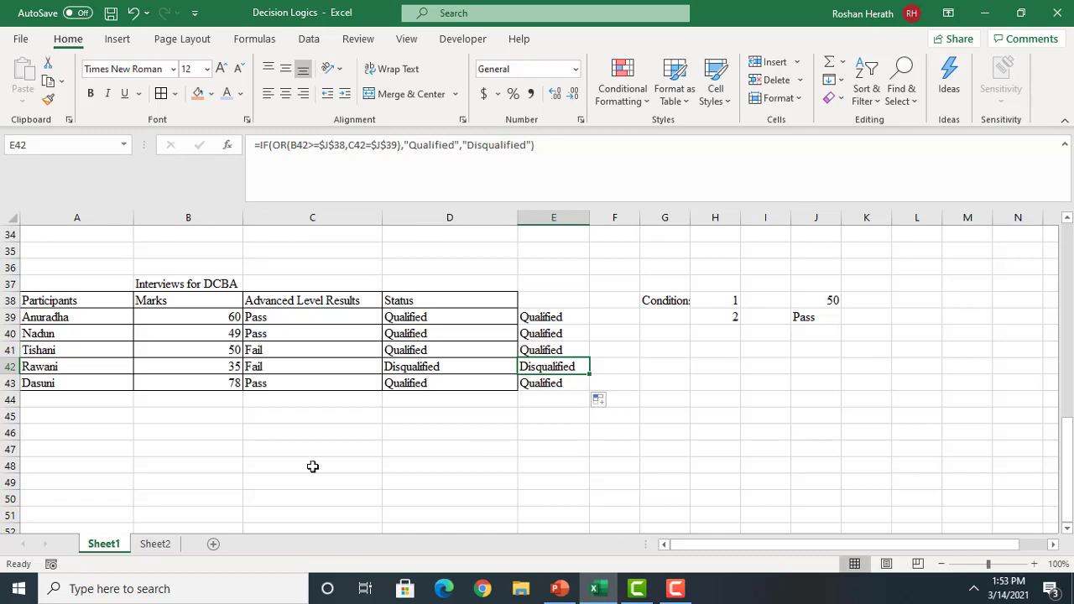
Enter the title Exam in B46, below the Interviews for DCBA table
{"action": "left_click", "coordinate": [1066, 528]}
{"action": "scroll", "coordinate": [1066, 532], "scroll_direction": "down", "scroll_amount": 1}
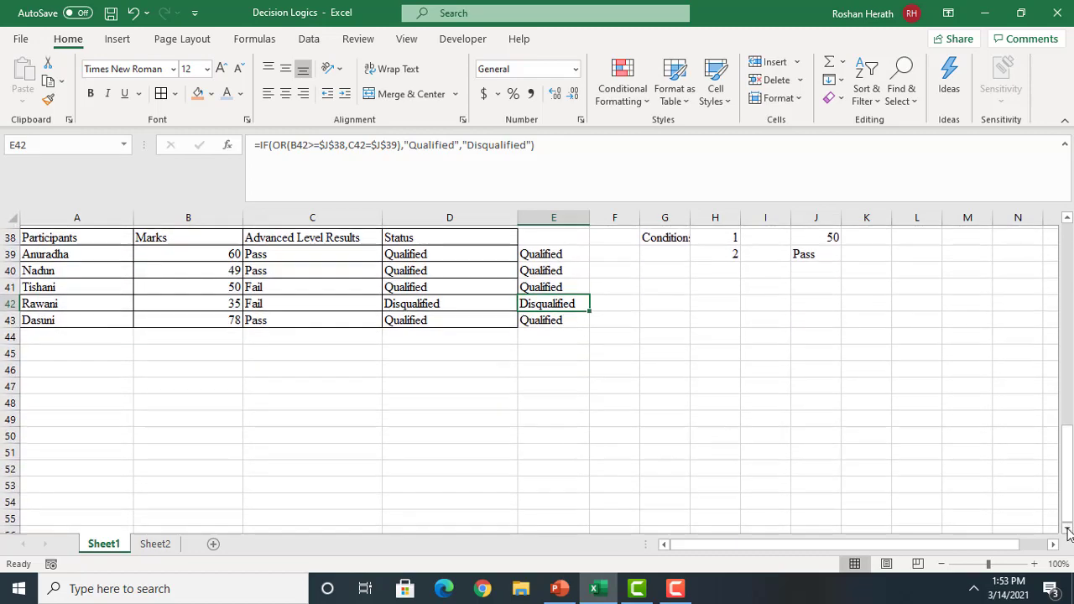
{"action": "left_click", "coordinate": [173, 387]}
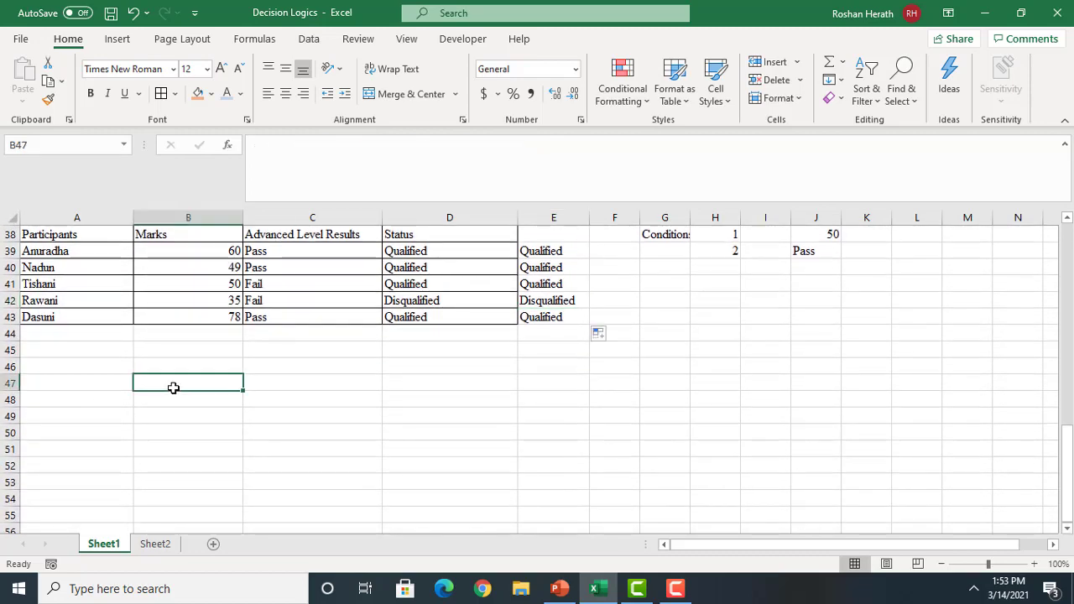
{"action": "left_click", "coordinate": [107, 386]}
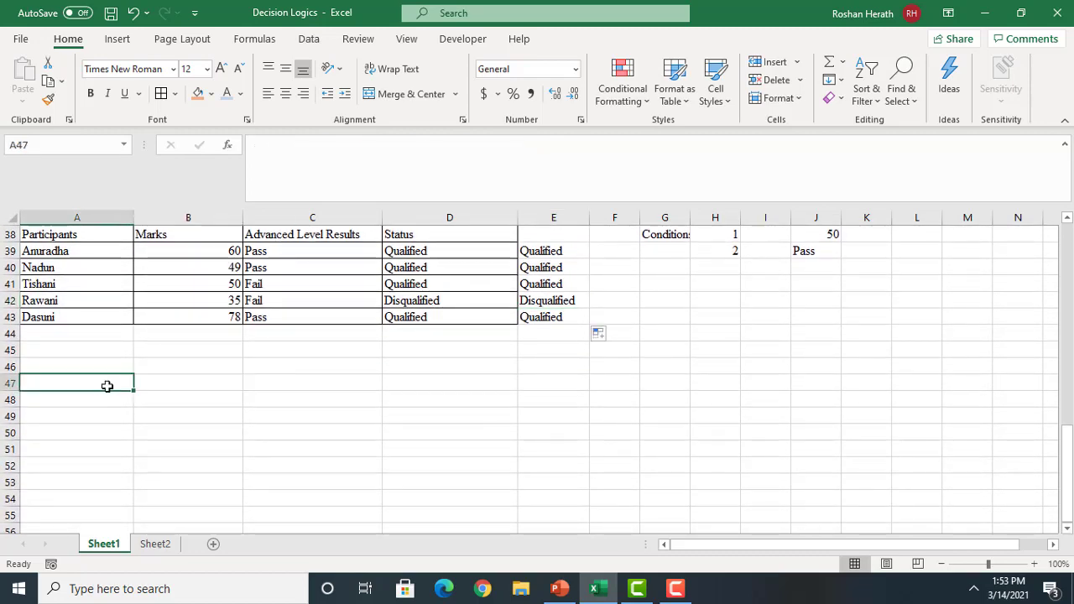
{"action": "left_click", "coordinate": [190, 365]}
{"action": "type", "text": "Eam"}
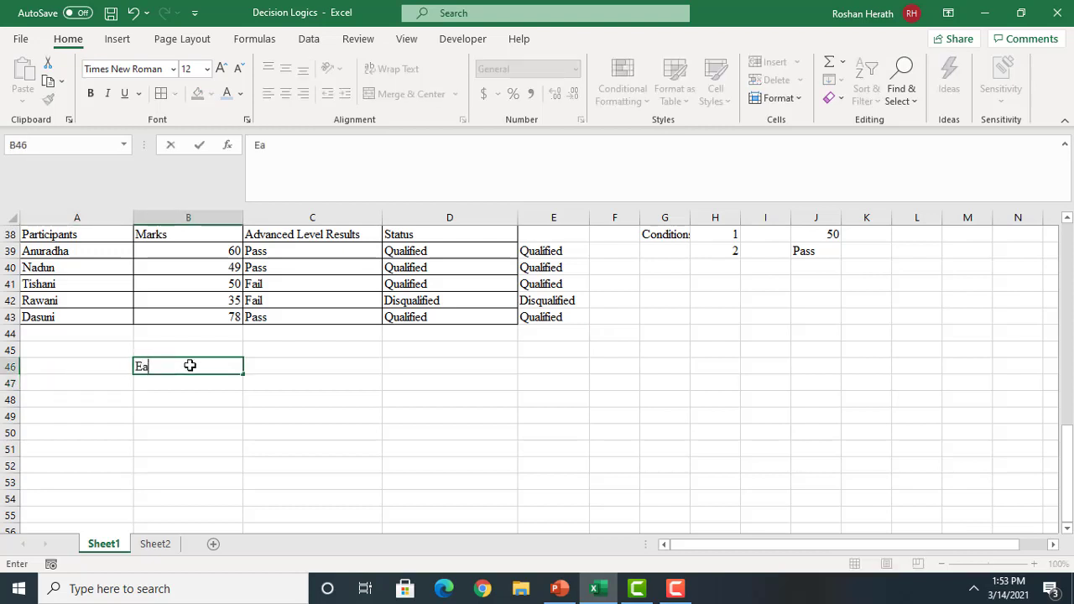
{"action": "key", "text": "BackSpace"}
{"action": "key", "text": "BackSpace"}
{"action": "type", "text": "xam"}
Copy the participants and marks in A38:B43 to A47 and clear the copied marks in B48:B52
{"action": "left_click_drag", "start_coordinate": [56, 230], "coordinate": [156, 314]}
{"action": "key", "text": "ctrl+c"}
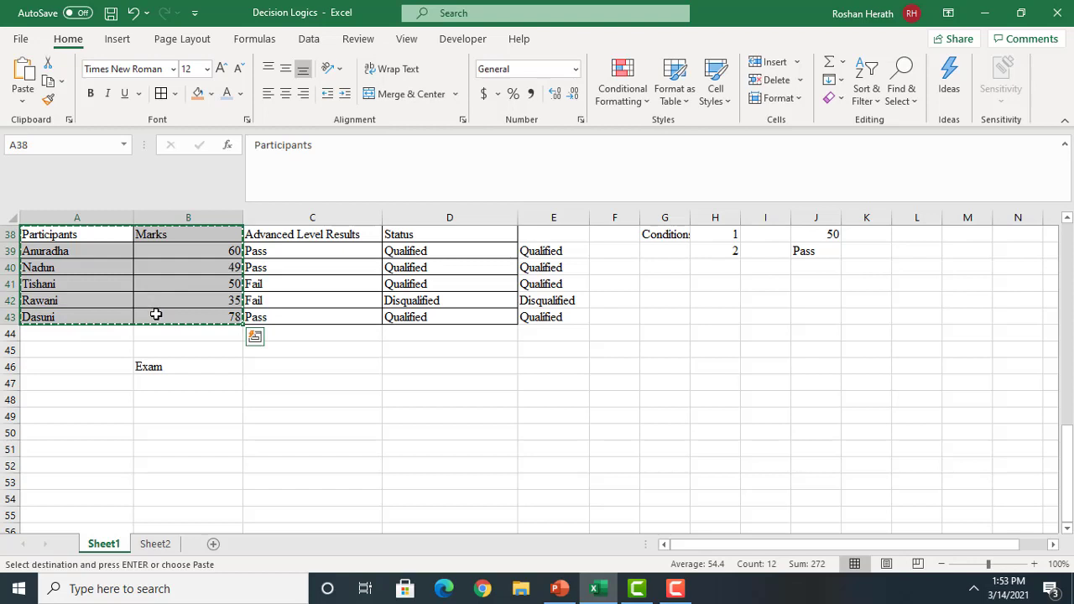
{"action": "left_click", "coordinate": [74, 387]}
{"action": "key", "text": "ctrl+v"}
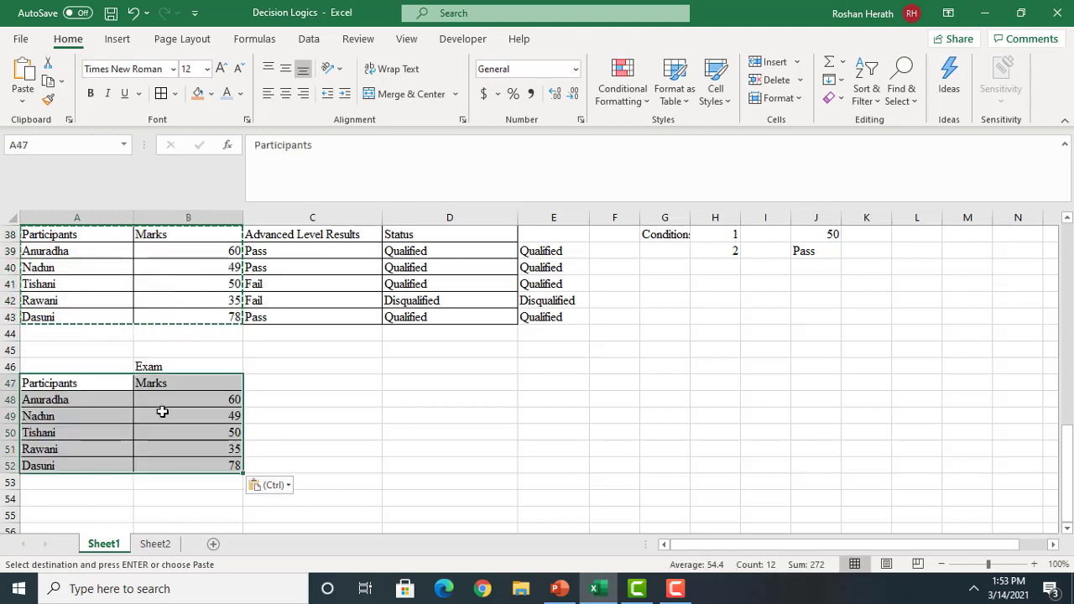
{"action": "left_click_drag", "start_coordinate": [168, 402], "coordinate": [176, 462]}
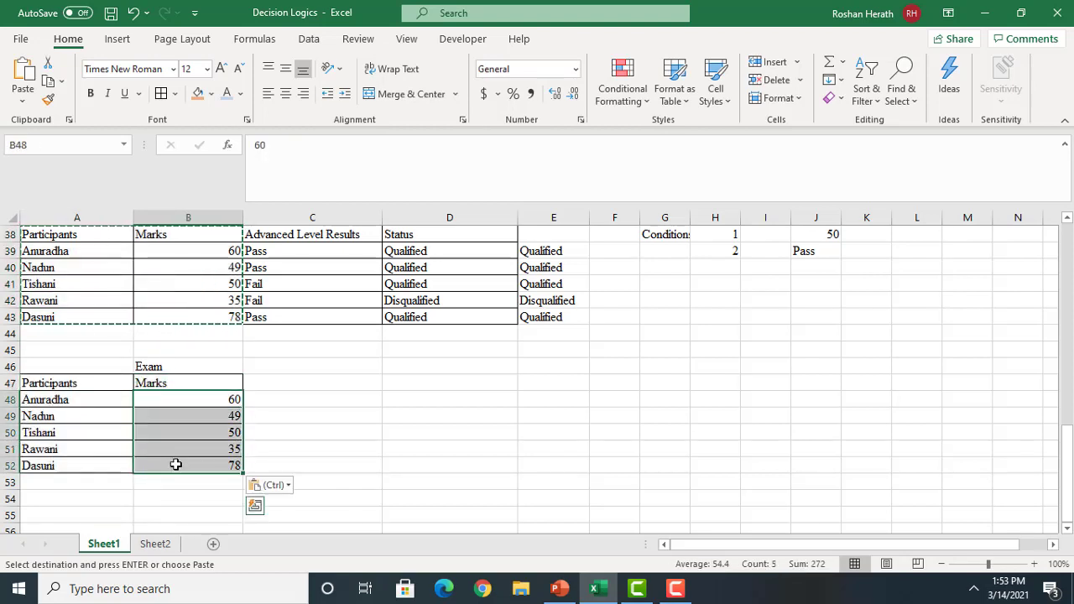
{"action": "key", "text": "Delete"}
{"action": "key", "text": "Return"}
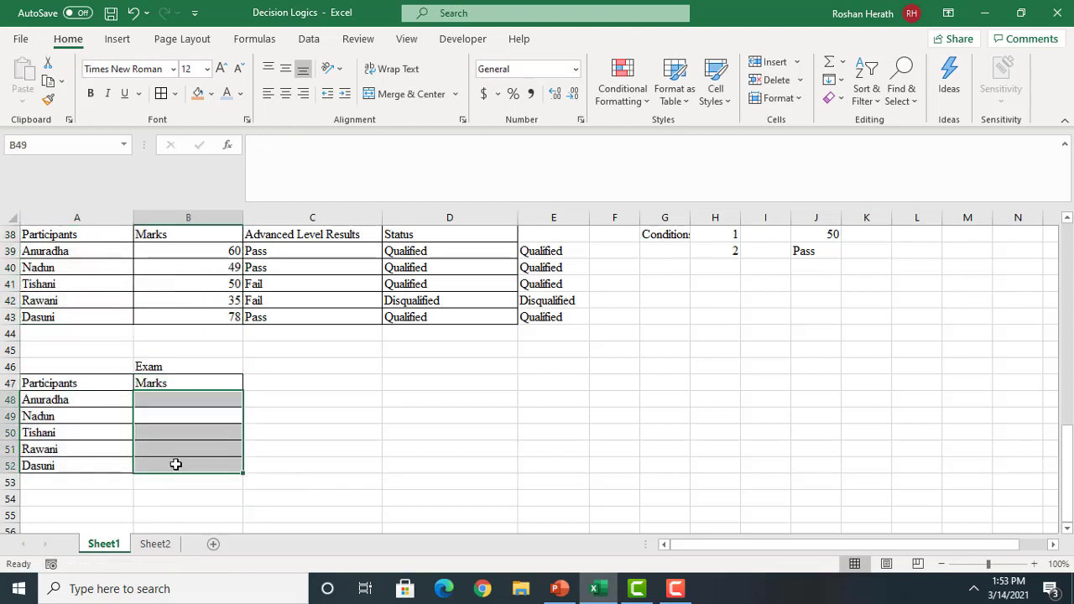
Enter the exam marks 80, 64, 35, 56 and 47 in B48:B52
{"action": "left_click", "coordinate": [193, 403]}
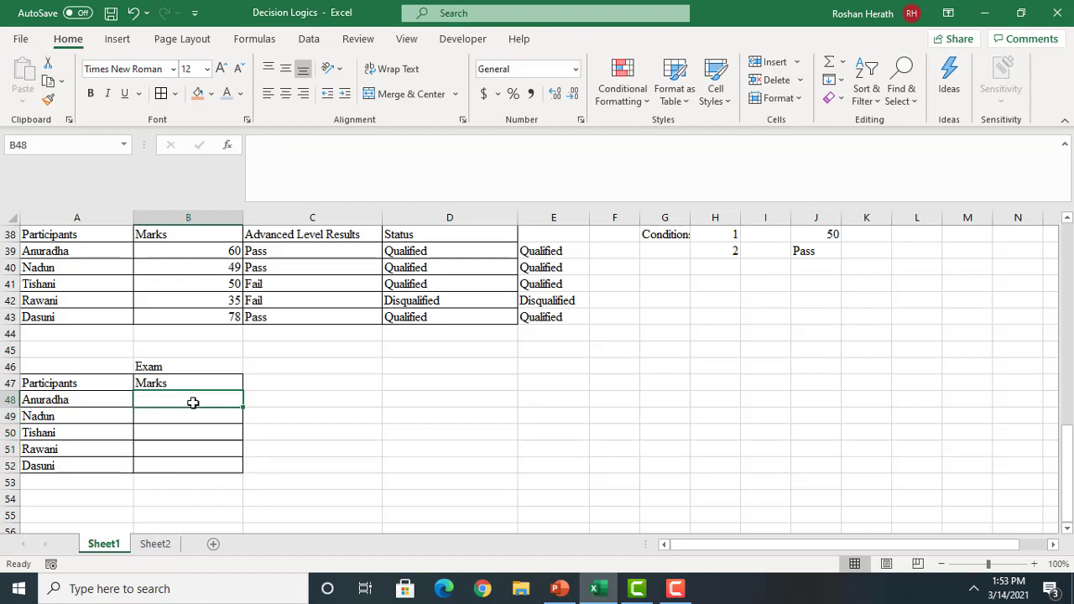
{"action": "type", "text": "80"}
{"action": "key", "text": "Return"}
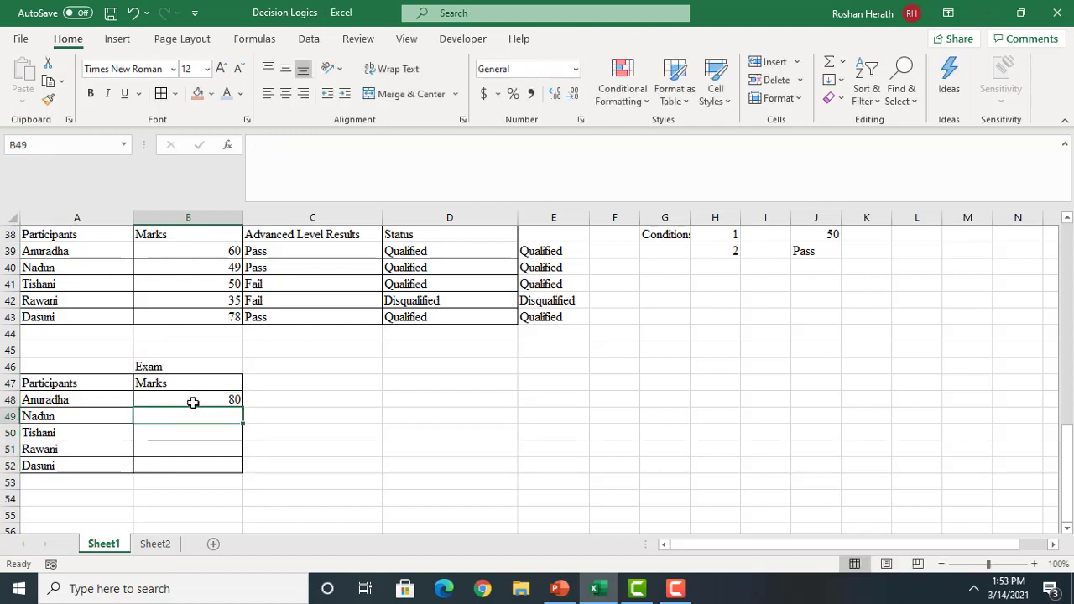
{"action": "type", "text": "64"}
{"action": "key", "text": "Return"}
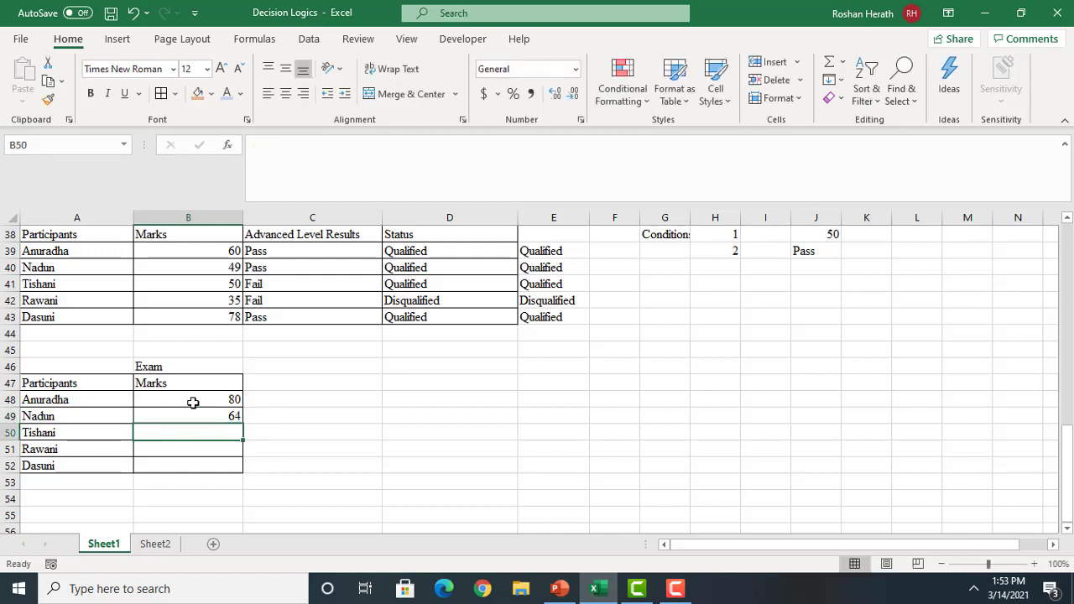
{"action": "type", "text": "35"}
{"action": "key", "text": "Return"}
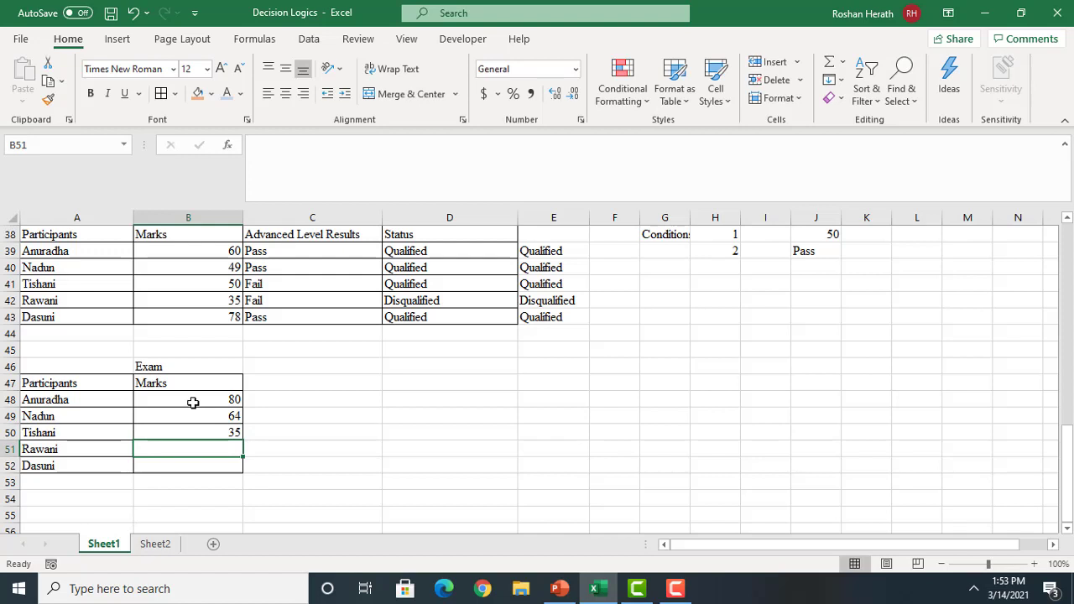
{"action": "type", "text": "56"}
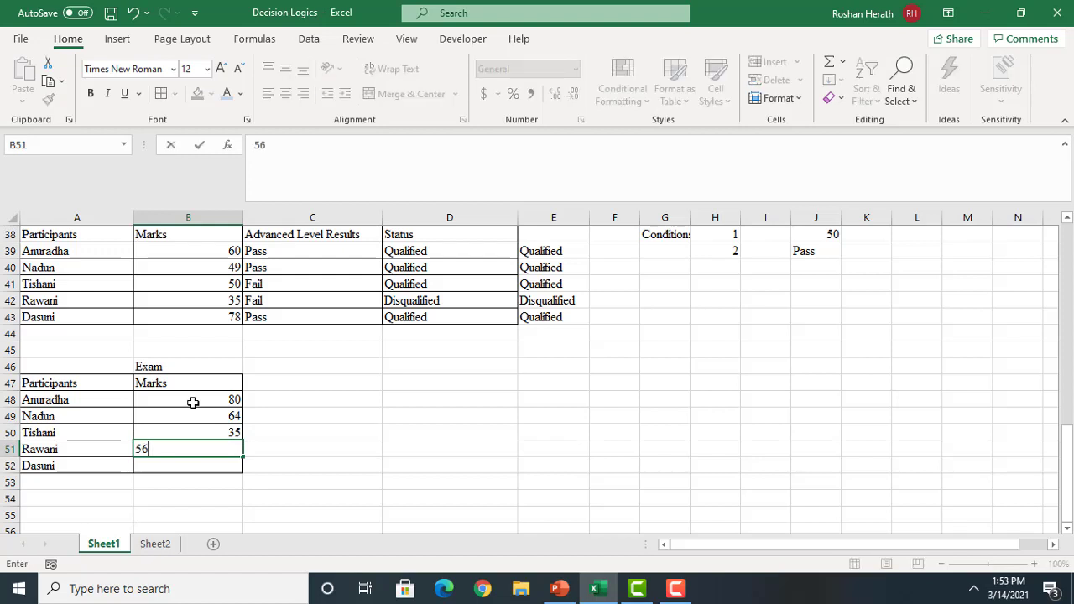
{"action": "key", "text": "Return"}
{"action": "type", "text": "4"}
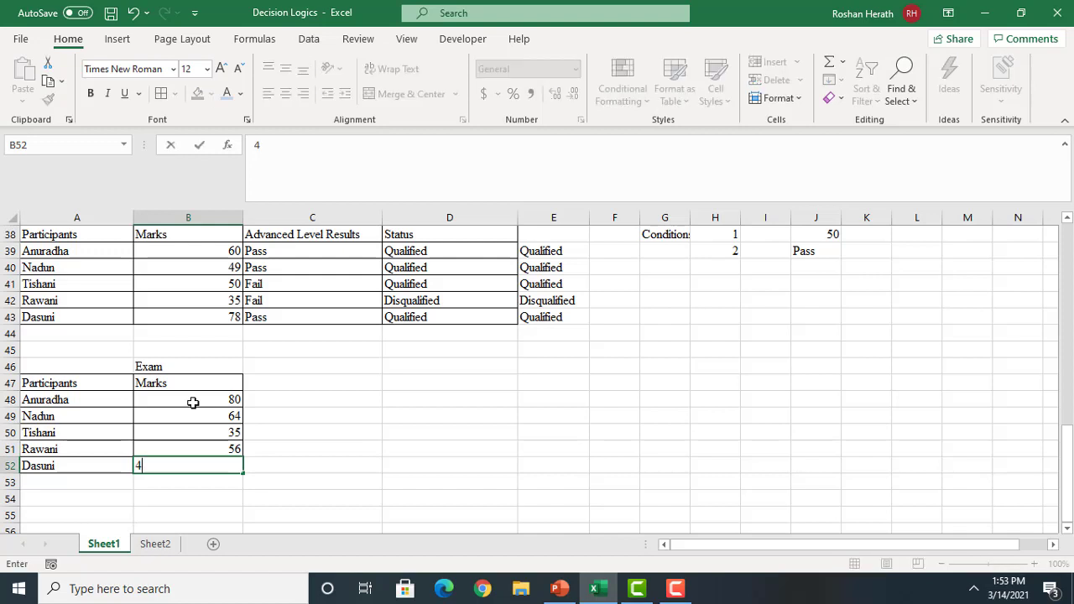
{"action": "type", "text": "7"}
{"action": "key", "text": "Return"}
{"action": "left_click", "coordinate": [430, 423]}
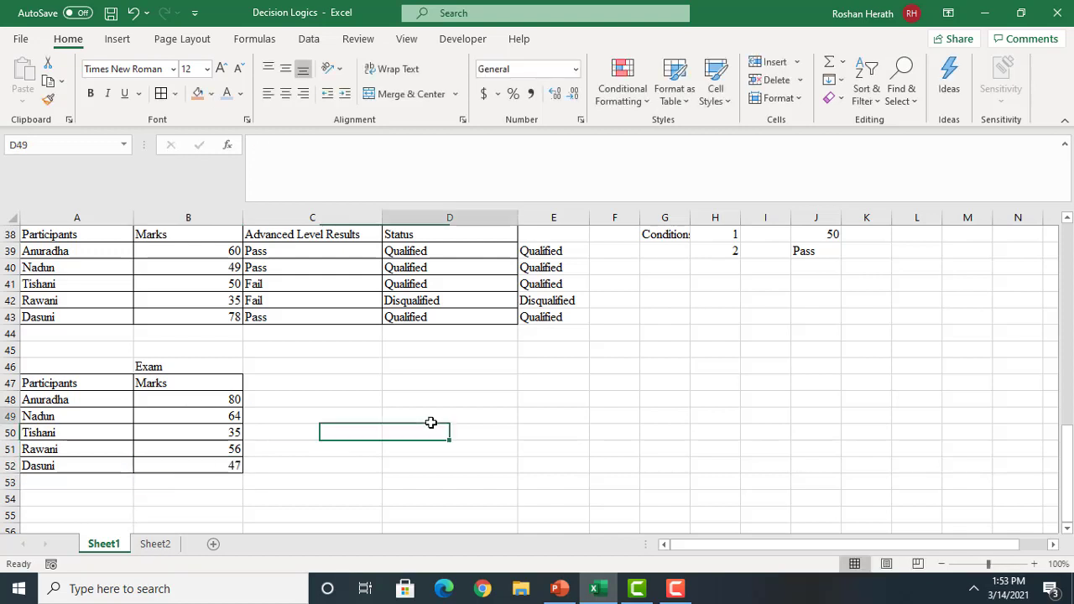
Start a grade key beside the Exam table with grade A in F48 and its minimum mark 70 in G48
{"action": "left_click", "coordinate": [505, 470]}
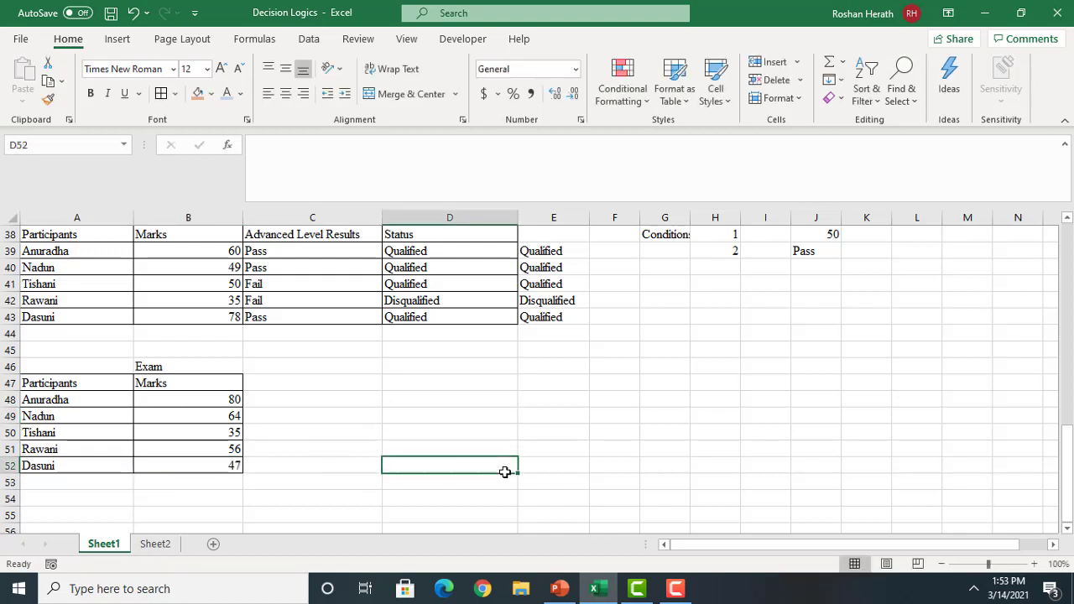
{"action": "left_click", "coordinate": [332, 397]}
{"action": "left_click", "coordinate": [612, 396]}
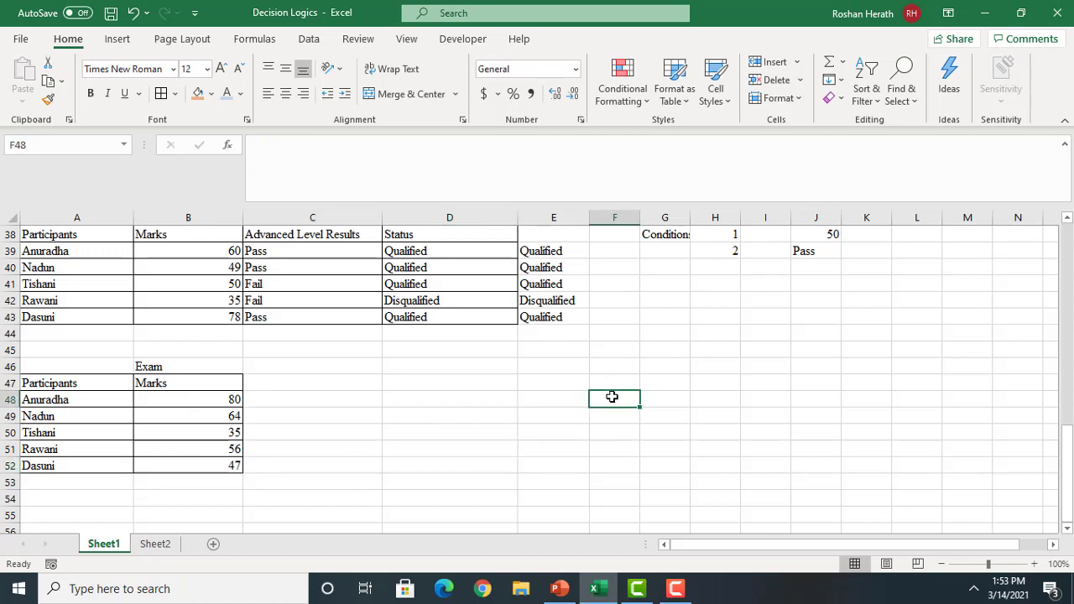
{"action": "type", "text": "A"}
{"action": "left_click", "coordinate": [672, 386]}
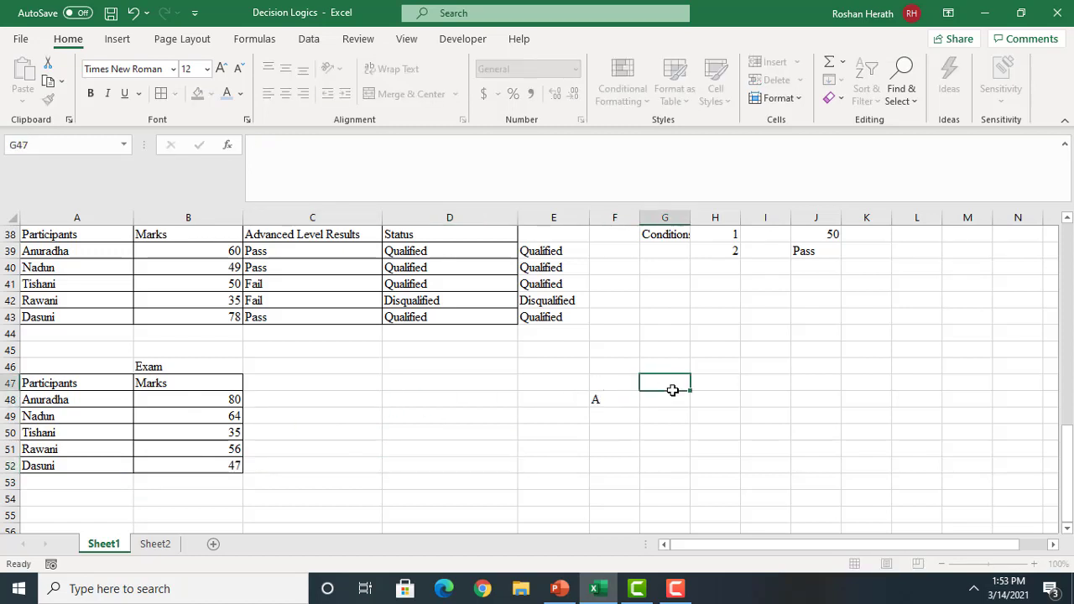
{"action": "left_click", "coordinate": [665, 401]}
{"action": "type", "text": "70"}
{"action": "key", "text": "Return"}
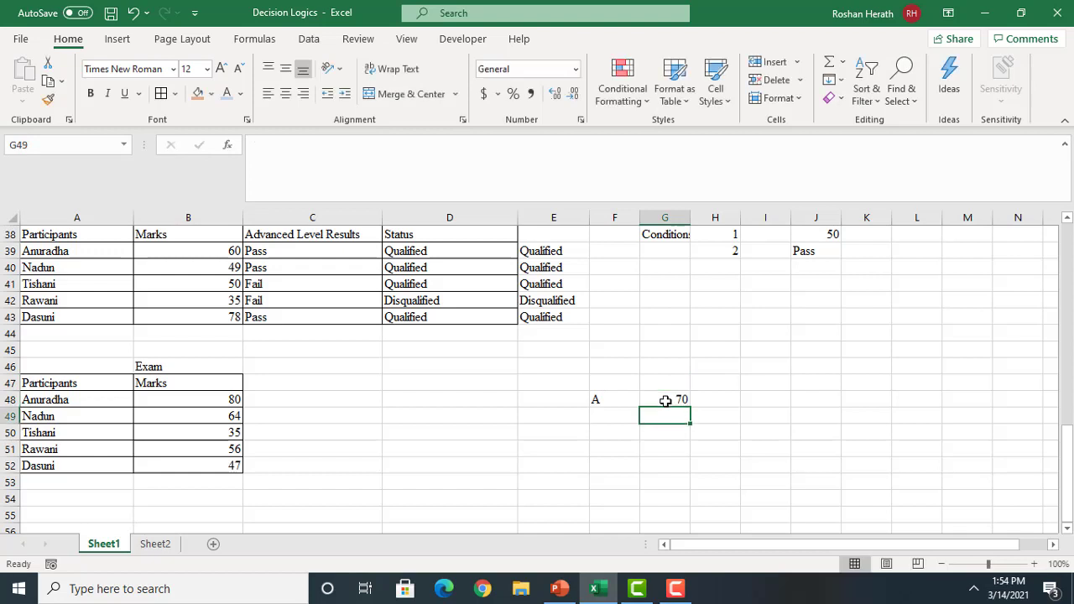
Add grade B in F49 with its minimum mark 60 in G49
{"action": "left_click", "coordinate": [624, 410]}
{"action": "type", "text": "B"}
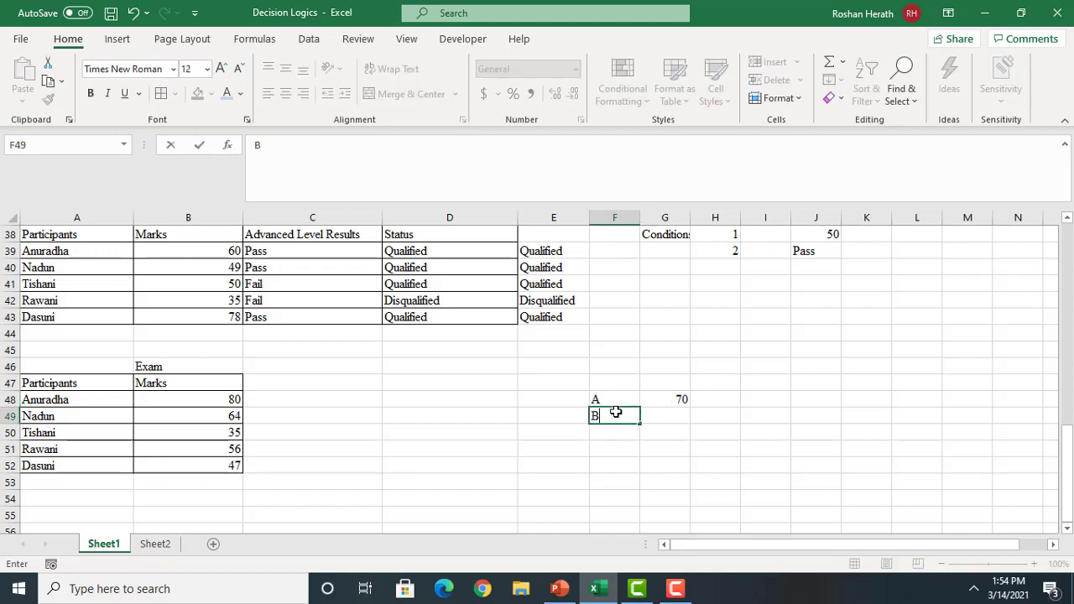
{"action": "left_click", "coordinate": [667, 416]}
{"action": "type", "text": "60"}
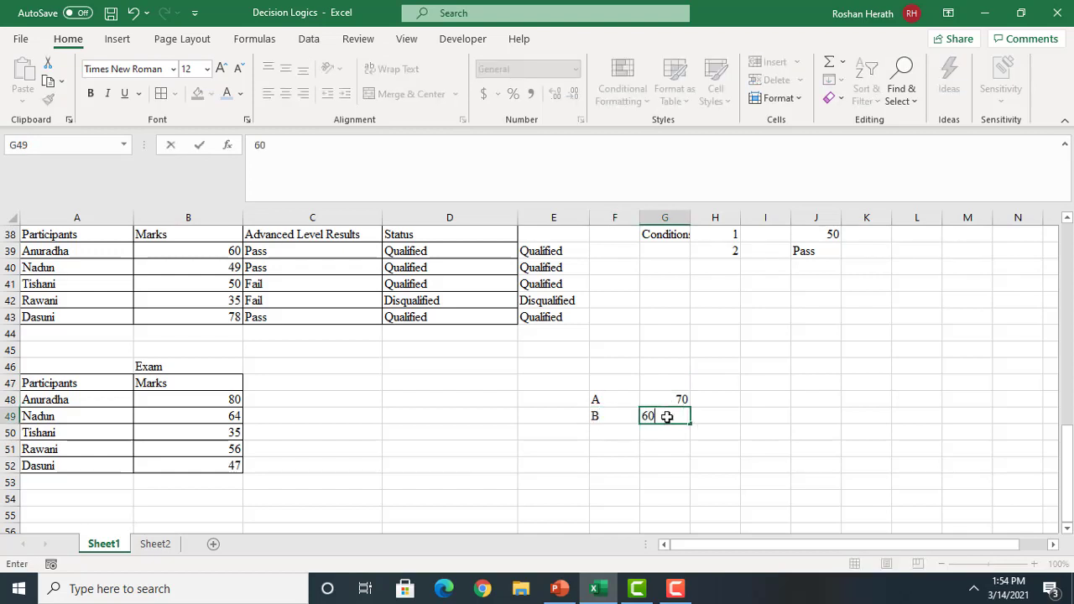
{"action": "key", "text": "Return"}
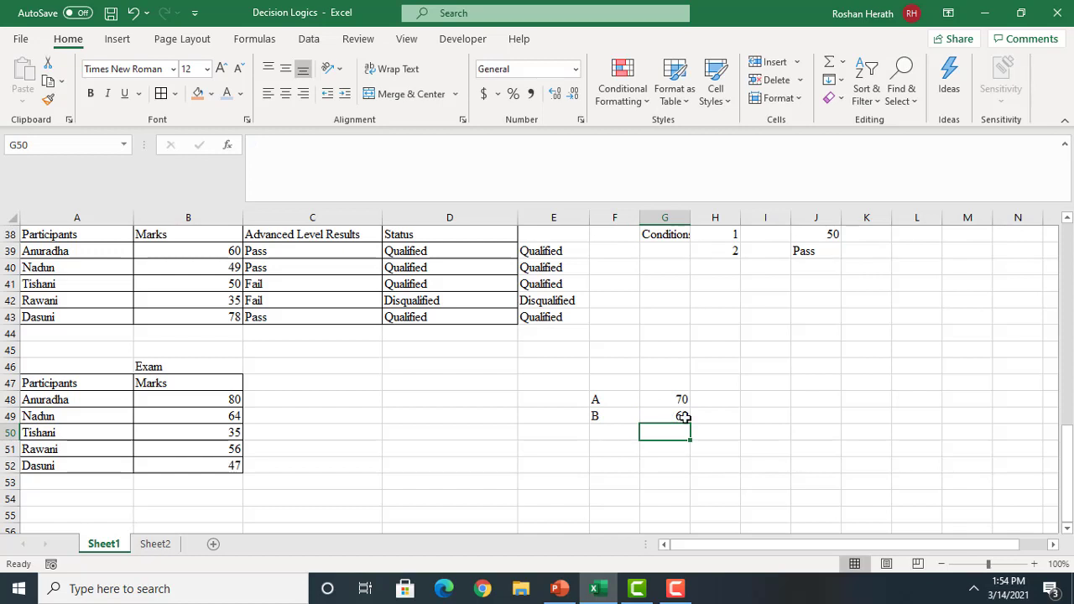
Enter the mark ranges [70-100] for grade A in H48 and [60-69] for grade B in H49
{"action": "left_click", "coordinate": [707, 417]}
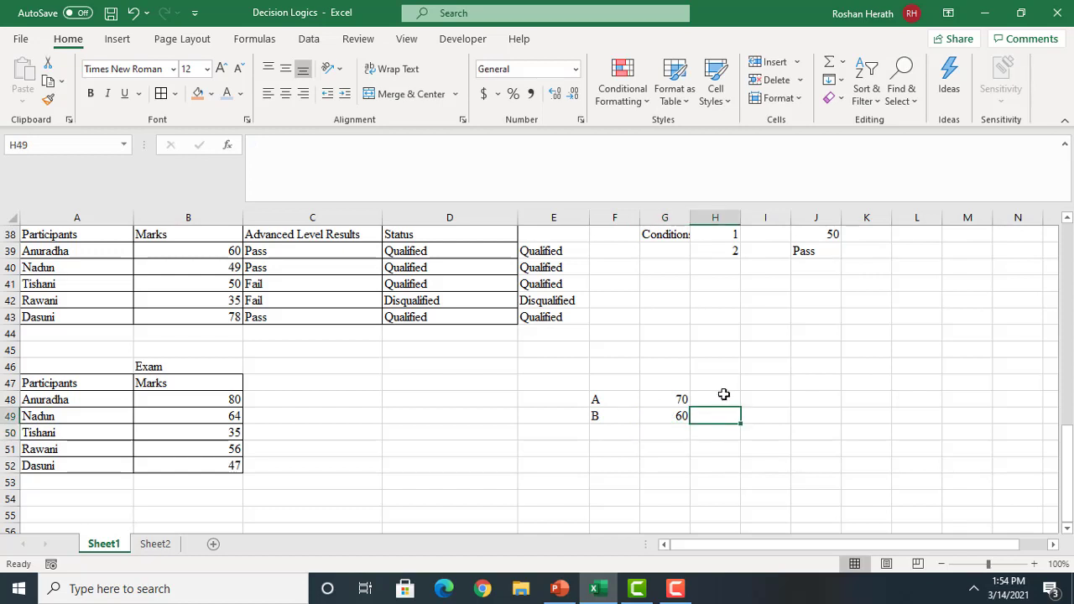
{"action": "left_click", "coordinate": [724, 396]}
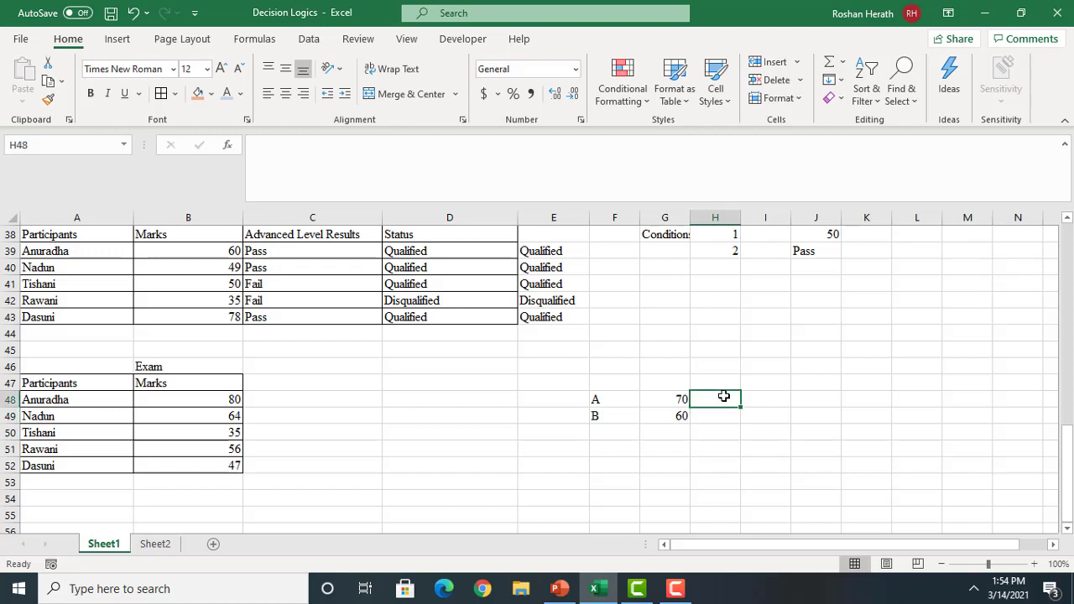
{"action": "type", "text": "["}
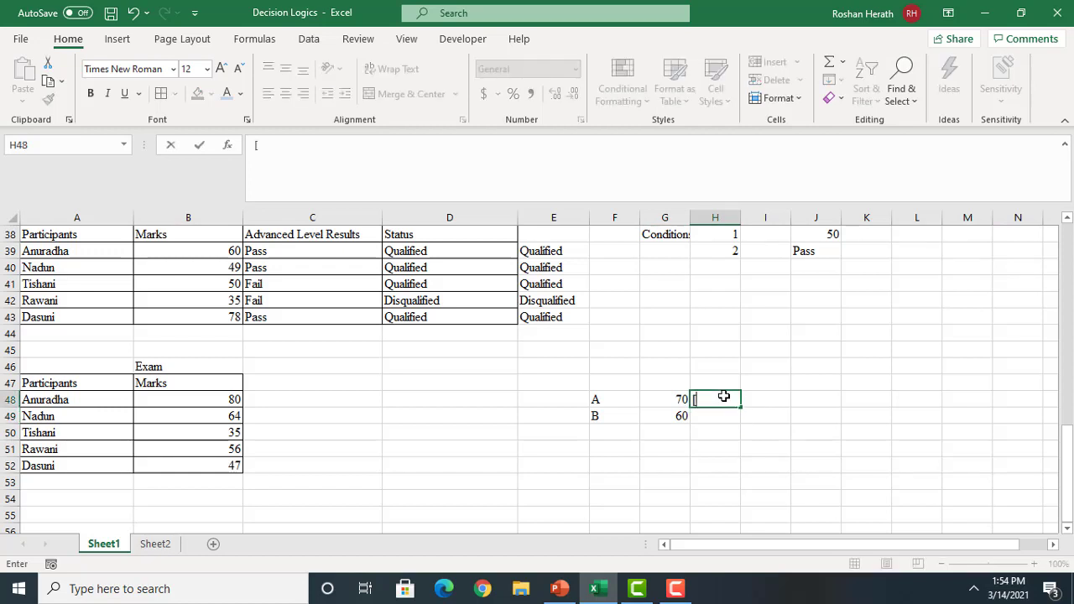
{"action": "type", "text": "70-100]"}
{"action": "key", "text": "Return"}
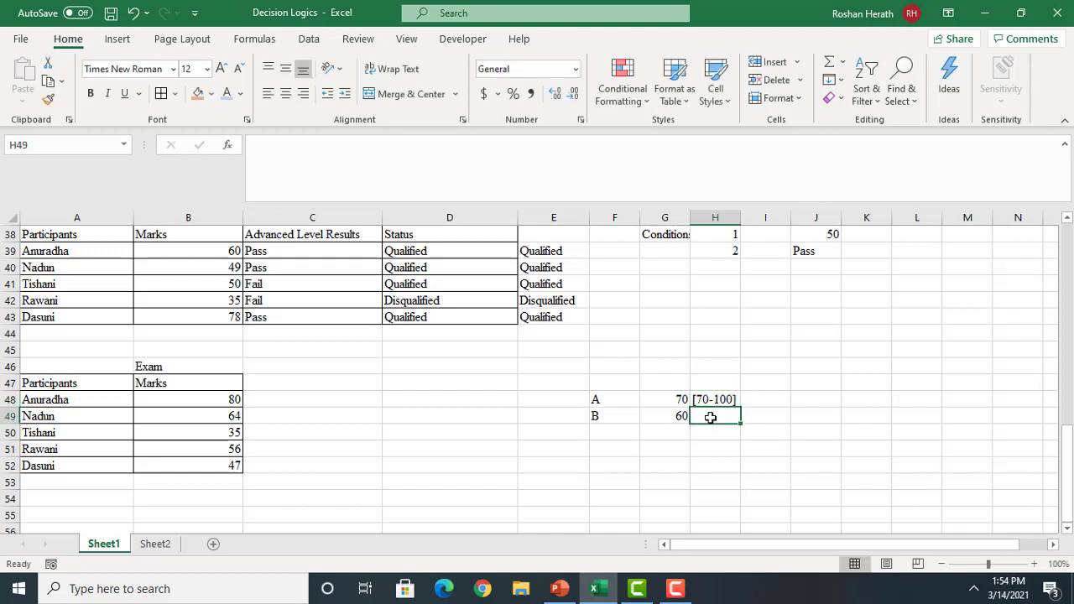
{"action": "type", "text": "[60-"}
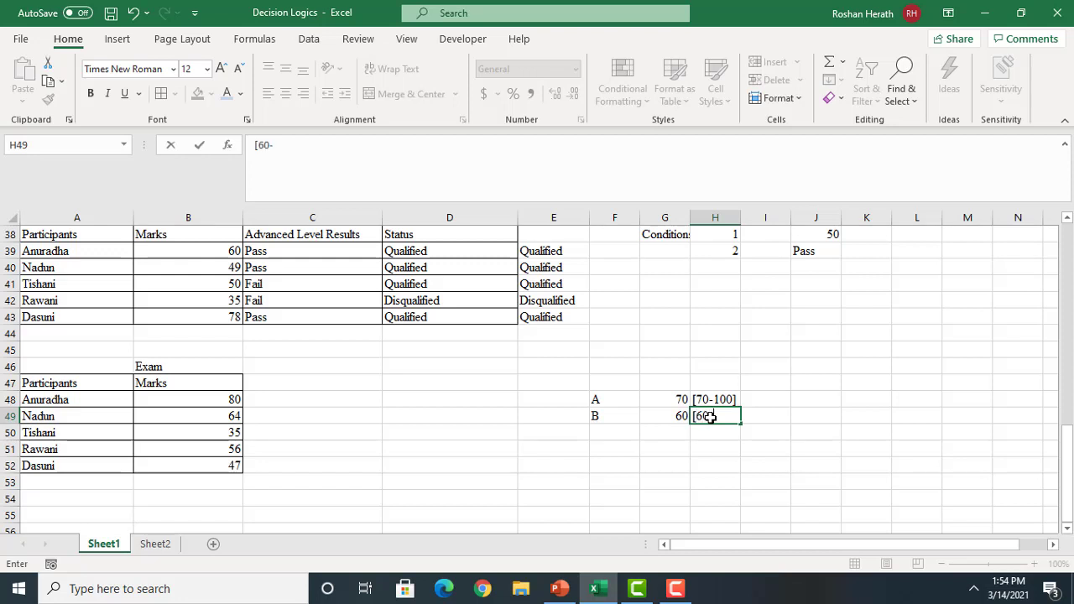
{"action": "type", "text": "69]"}
Add grade C in row 50 of the grade key with minimum mark 50 and range [50-59] in F50:H50
{"action": "left_click", "coordinate": [603, 432]}
{"action": "type", "text": "C"}
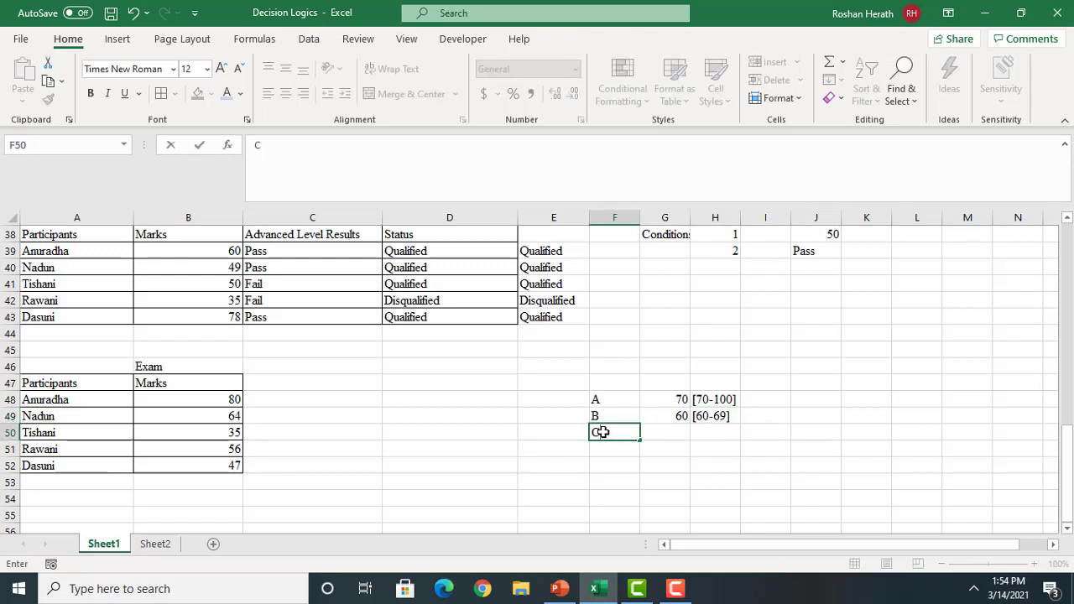
{"action": "key", "text": "Return"}
{"action": "left_click", "coordinate": [665, 432]}
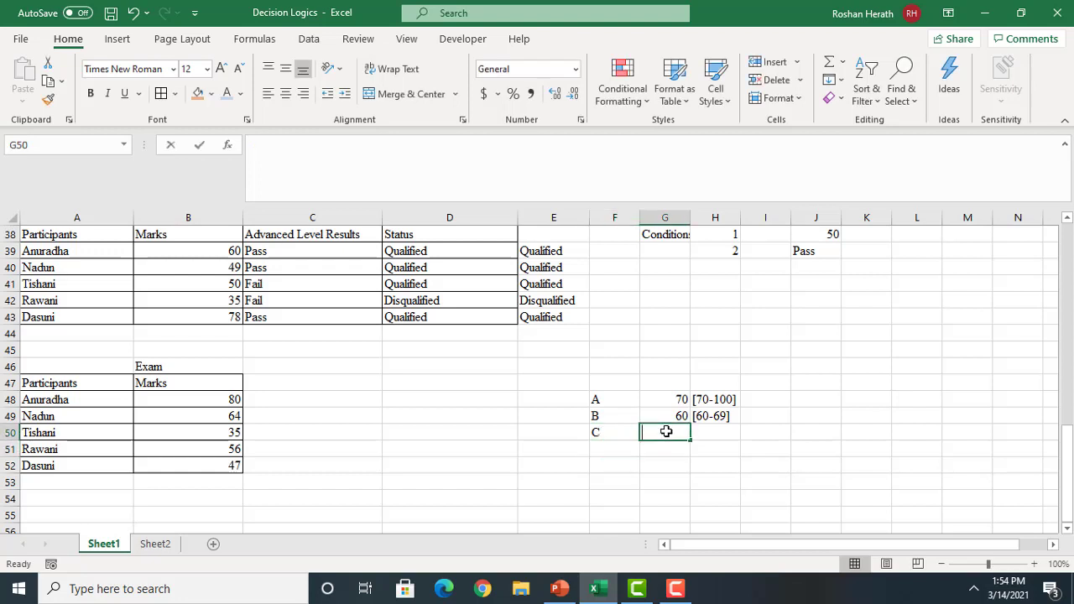
{"action": "type", "text": "50"}
{"action": "key", "text": "Return"}
{"action": "left_click", "coordinate": [724, 428]}
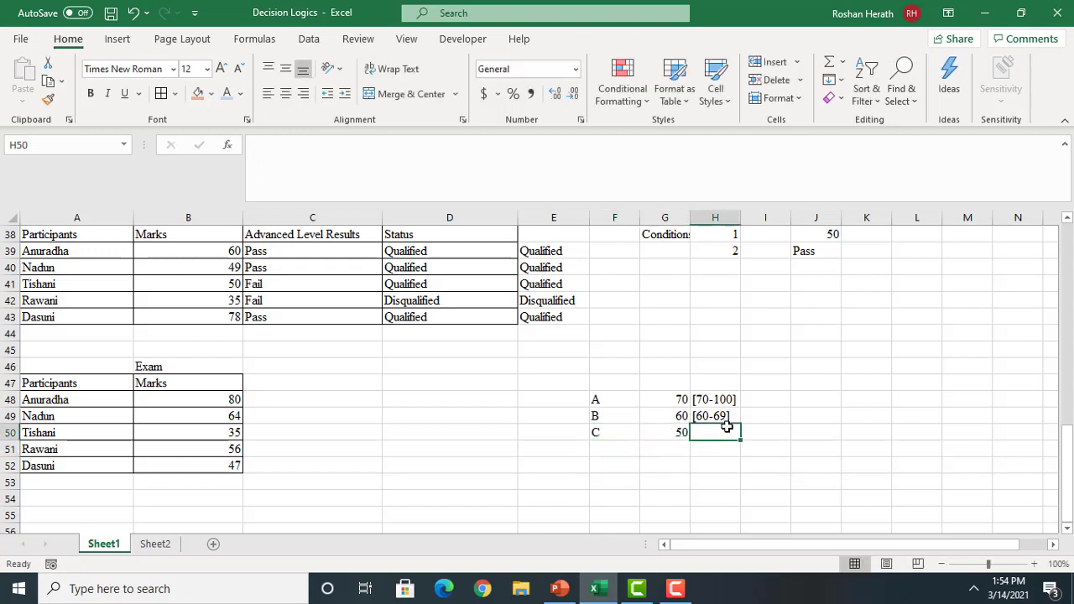
{"action": "type", "text": "[50-9"}
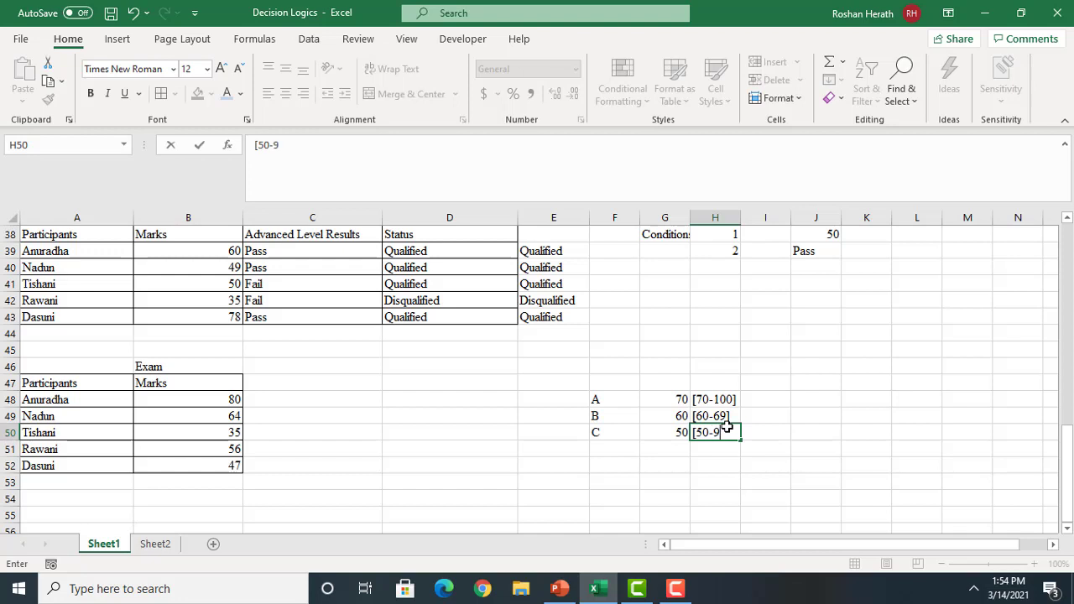
{"action": "key", "text": "BackSpace"}
{"action": "type", "text": "59]"}
Add grade D in row 51 of the grade key with minimum mark 40 and range [40-49] in F51:H51
{"action": "left_click", "coordinate": [604, 448]}
{"action": "type", "text": "D"}
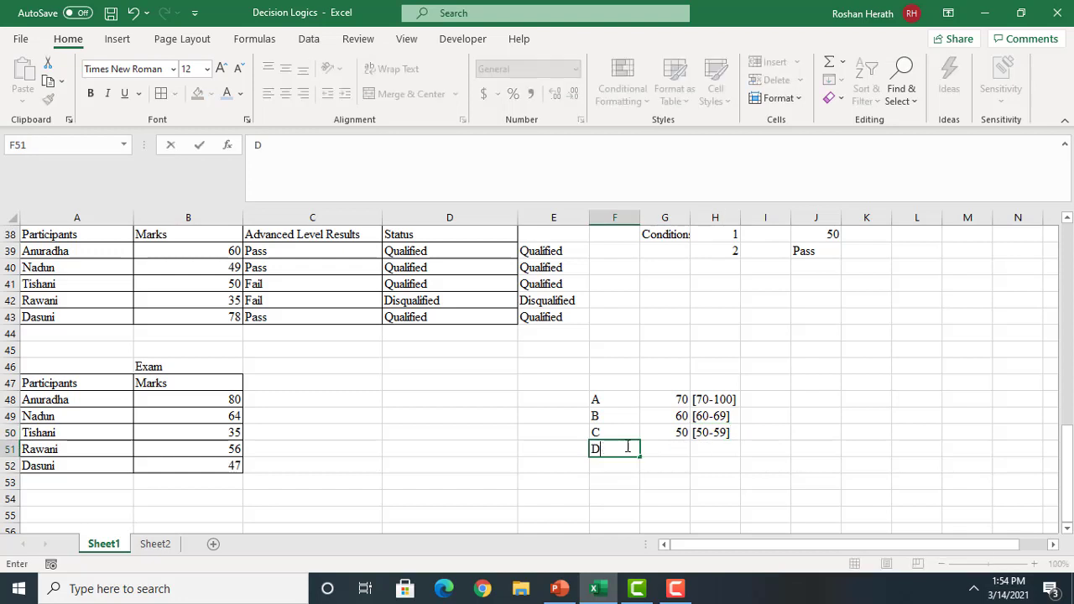
{"action": "left_click", "coordinate": [675, 449]}
{"action": "type", "text": "40"}
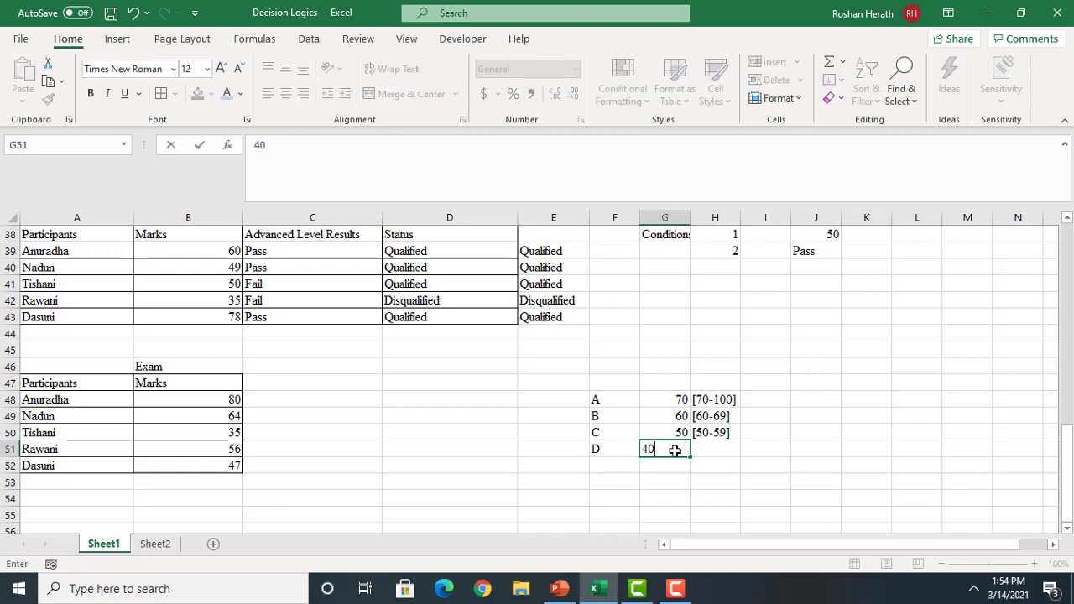
{"action": "left_click", "coordinate": [721, 452]}
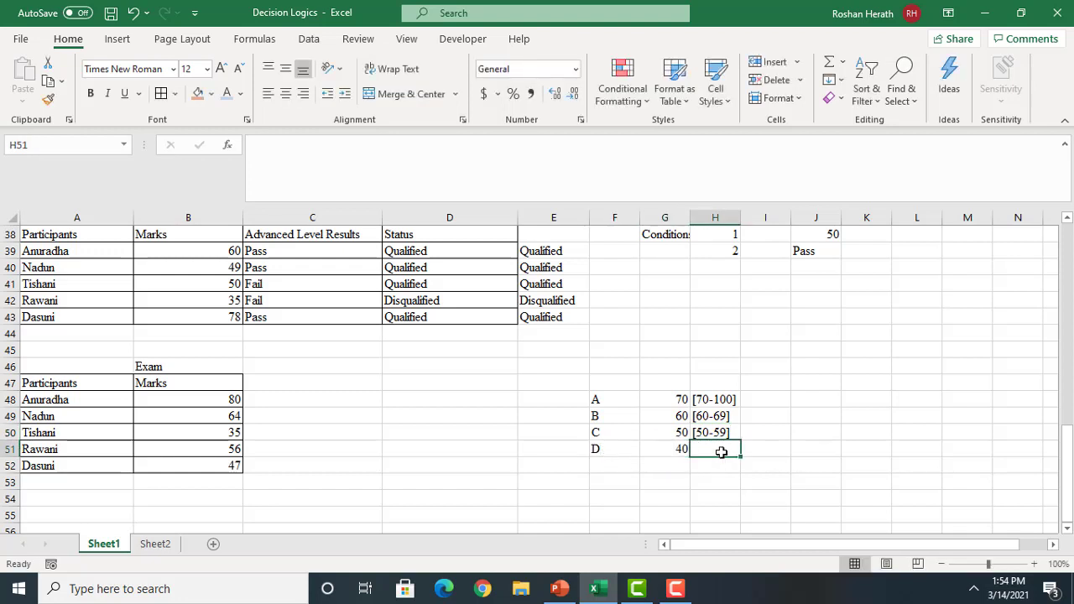
{"action": "type", "text": "[40-49"}
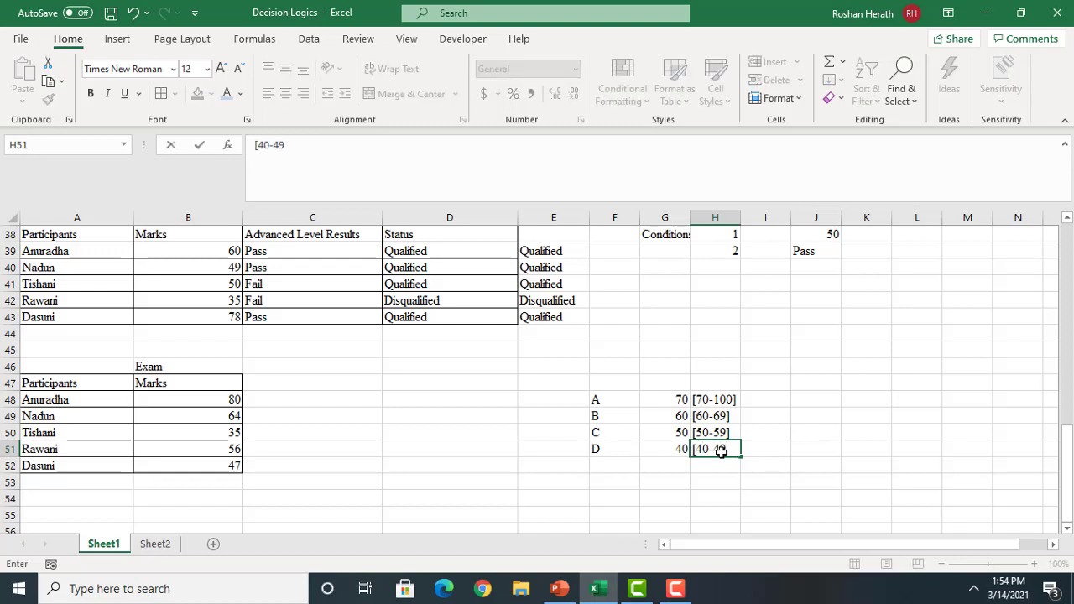
{"action": "type", "text": "]"}
Add grade F in F52 with its minimum mark 0 in G52
{"action": "left_click", "coordinate": [602, 470]}
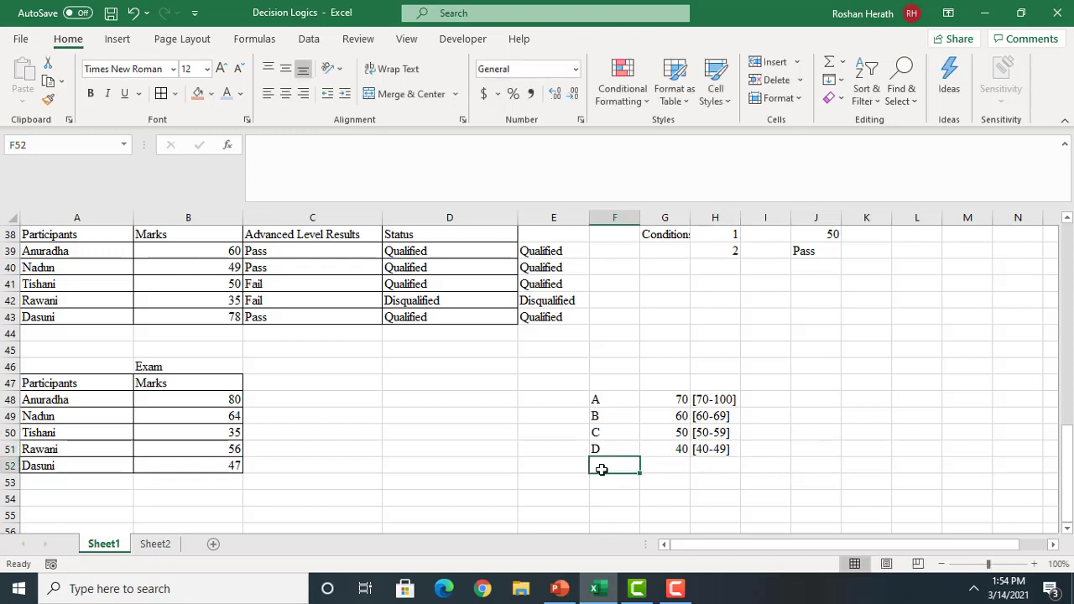
{"action": "type", "text": "F"}
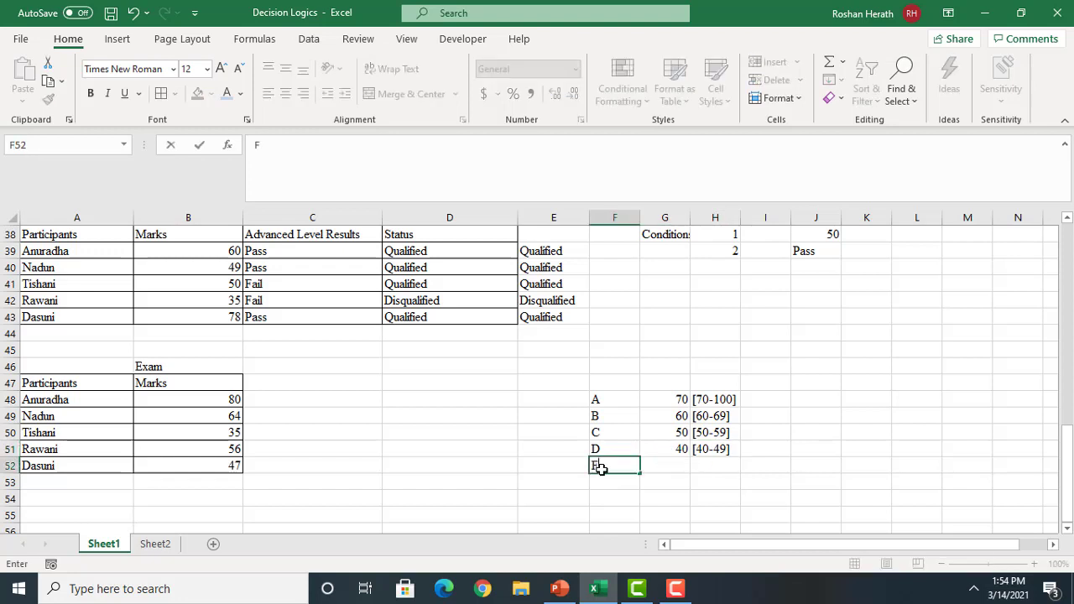
{"action": "left_click", "coordinate": [668, 466]}
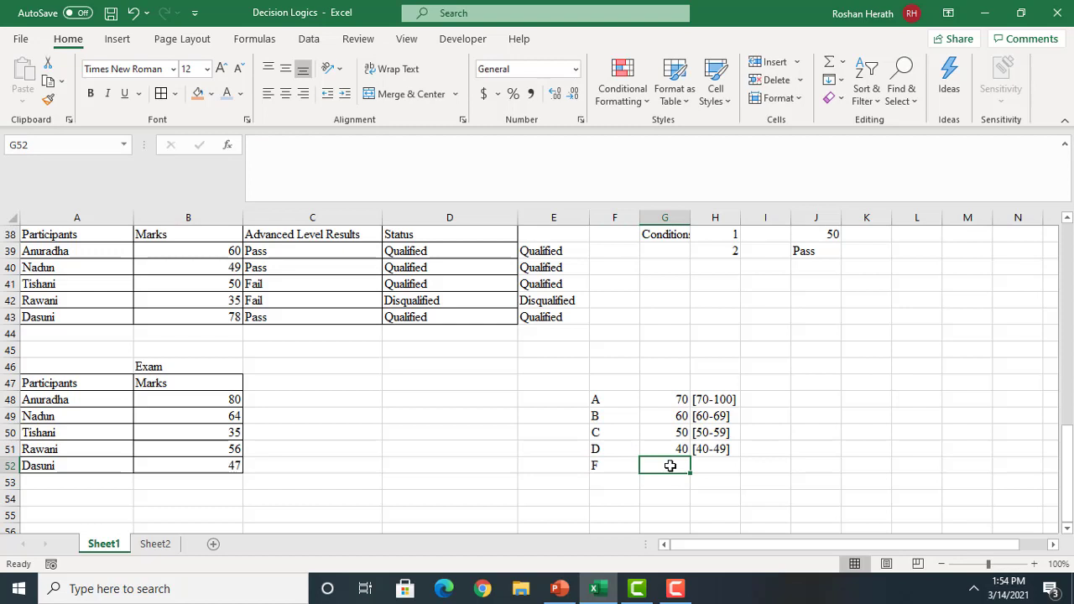
{"action": "left_click", "coordinate": [721, 468]}
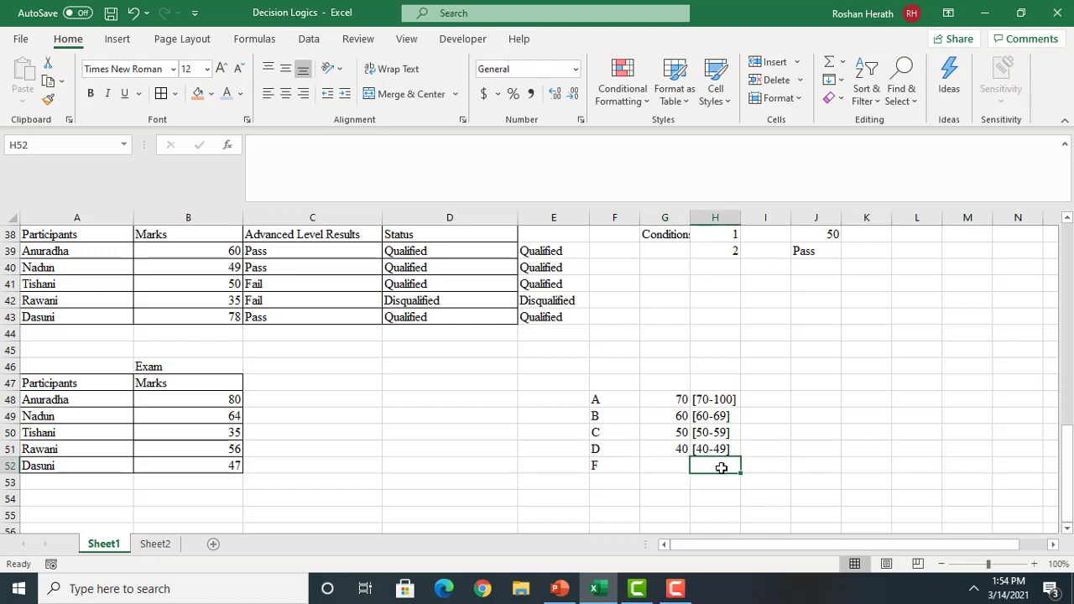
{"action": "left_click", "coordinate": [676, 466]}
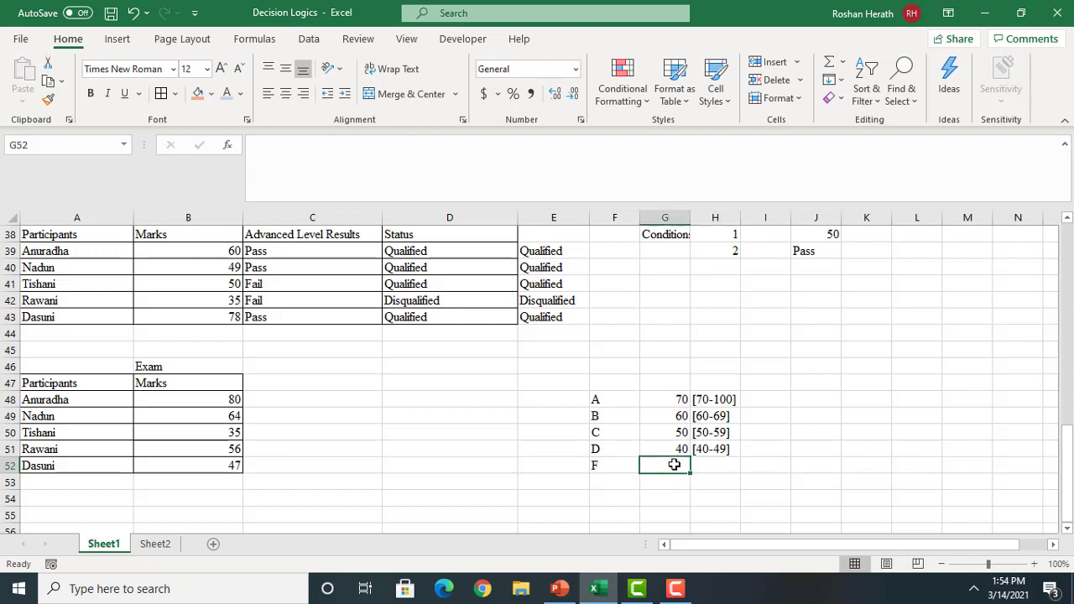
{"action": "type", "text": "0"}
{"action": "left_click", "coordinate": [716, 466]}
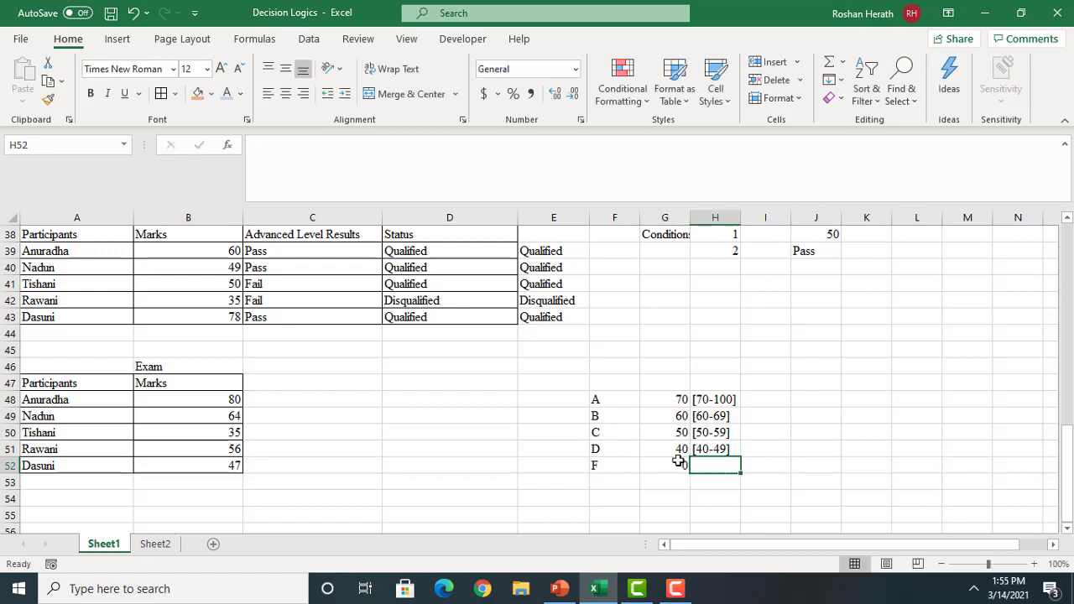
Review the minimum marks in G48:G52 and enter the range [0-39] for grade F in H52
{"action": "left_click", "coordinate": [663, 469]}
{"action": "left_click", "coordinate": [673, 402]}
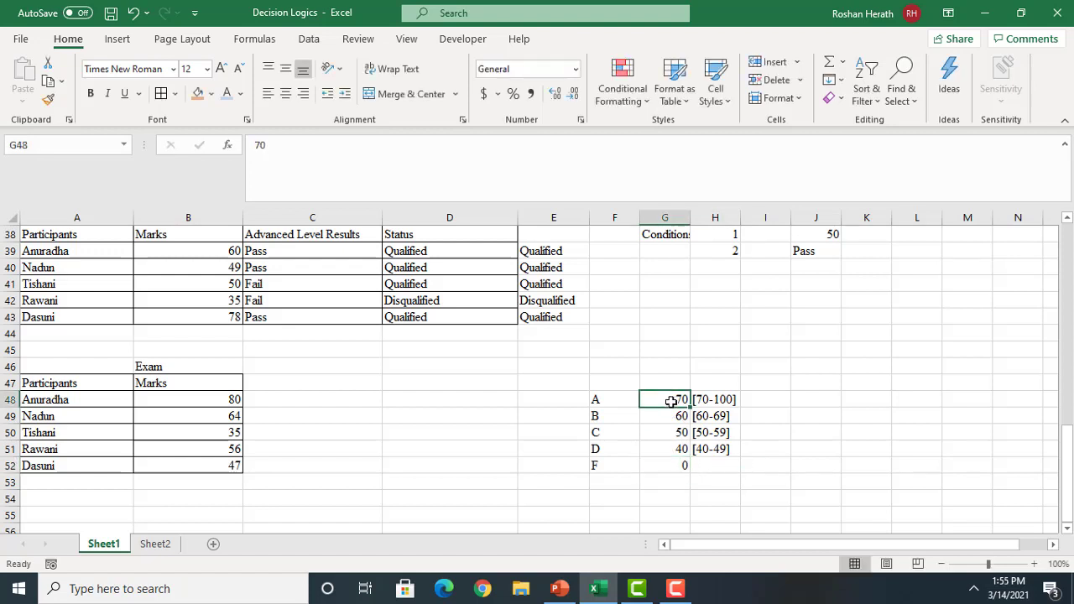
{"action": "left_click", "coordinate": [667, 419]}
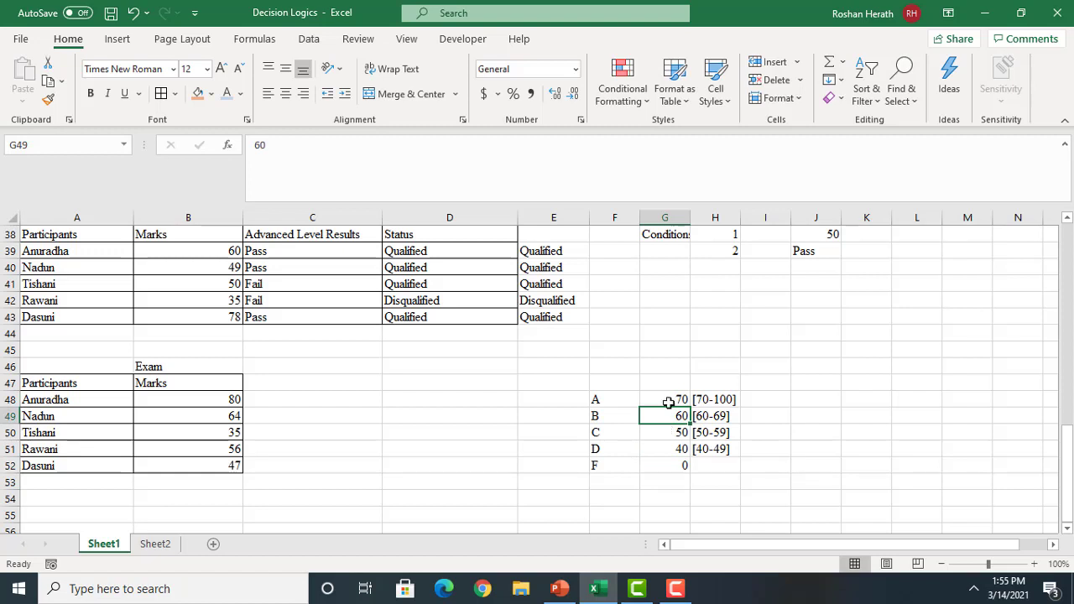
{"action": "left_click", "coordinate": [665, 433]}
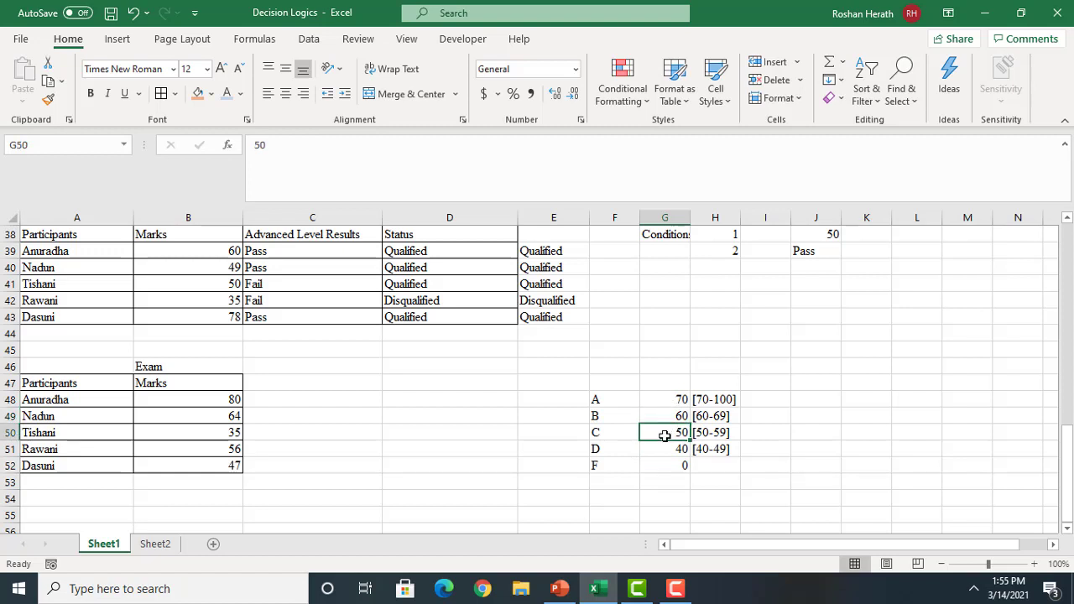
{"action": "left_click", "coordinate": [674, 451]}
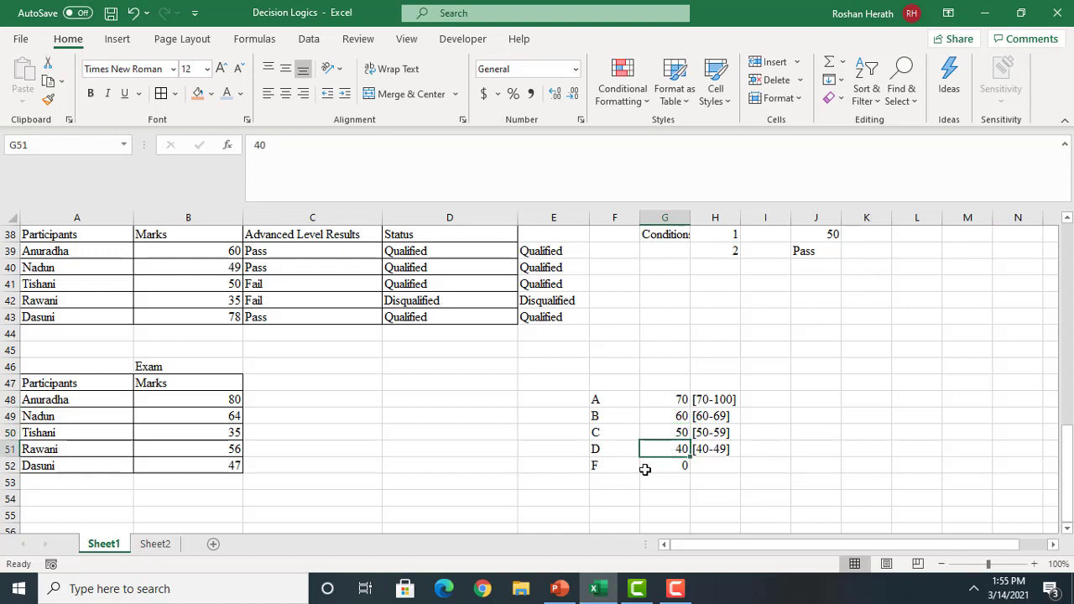
{"action": "left_click", "coordinate": [678, 465]}
{"action": "left_click", "coordinate": [714, 467]}
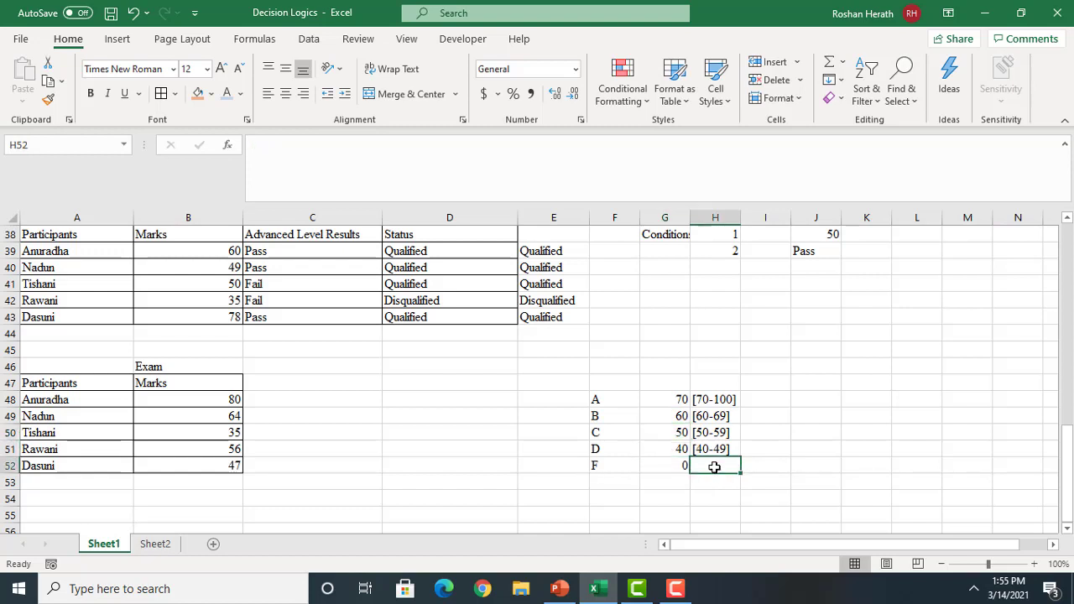
{"action": "type", "text": "["}
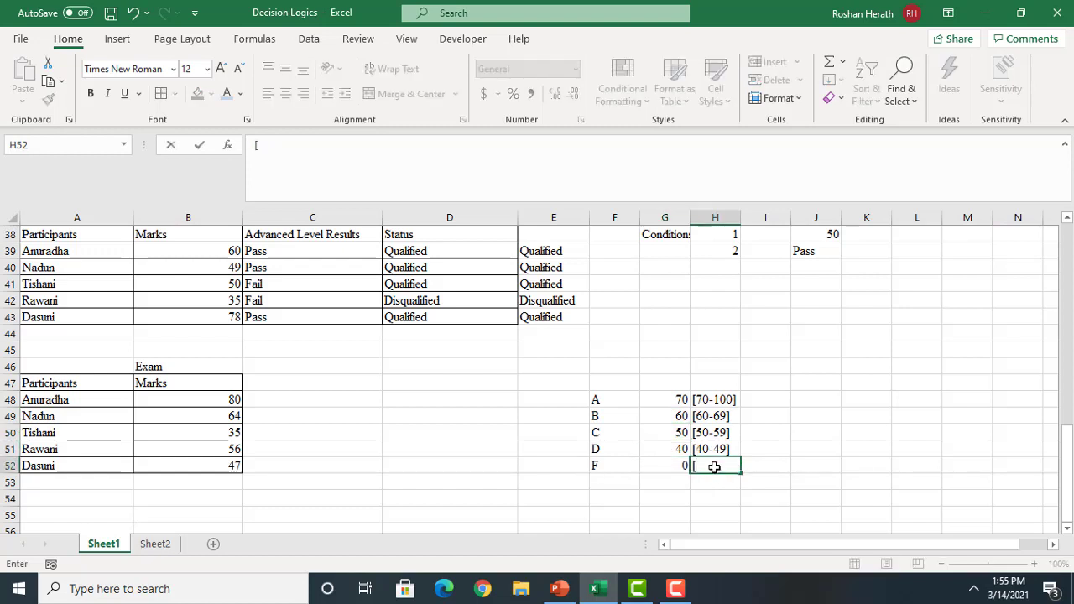
{"action": "type", "text": "0-39]"}
{"action": "left_click", "coordinate": [821, 433]}
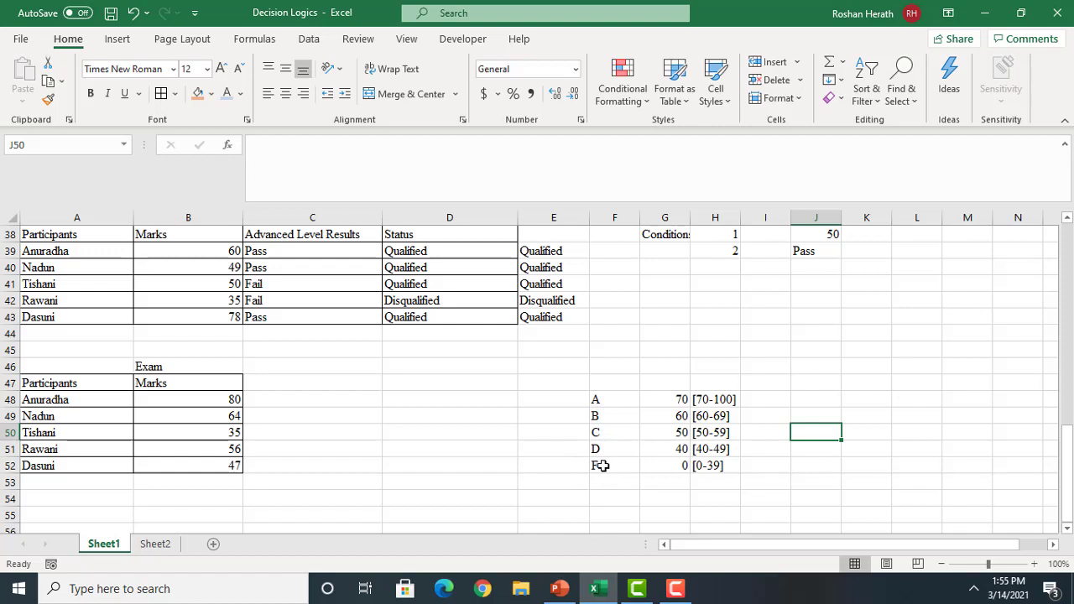
Enter the column heading Grade in C47, beside Marks in the Exam table
{"action": "left_click", "coordinate": [307, 384]}
{"action": "type", "text": "gRADE"}
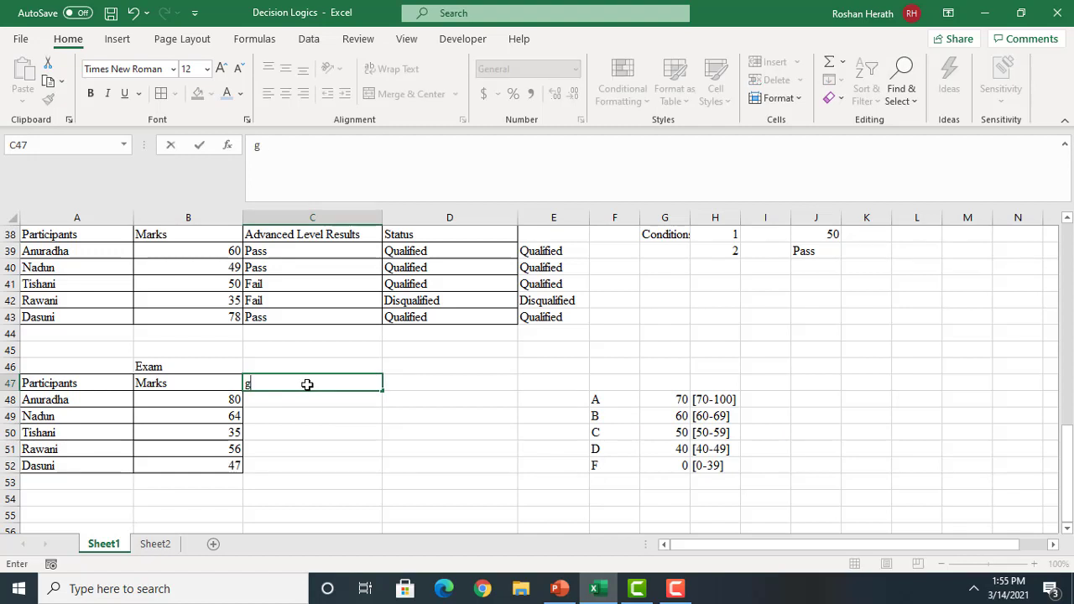
{"action": "left_click", "coordinate": [315, 423]}
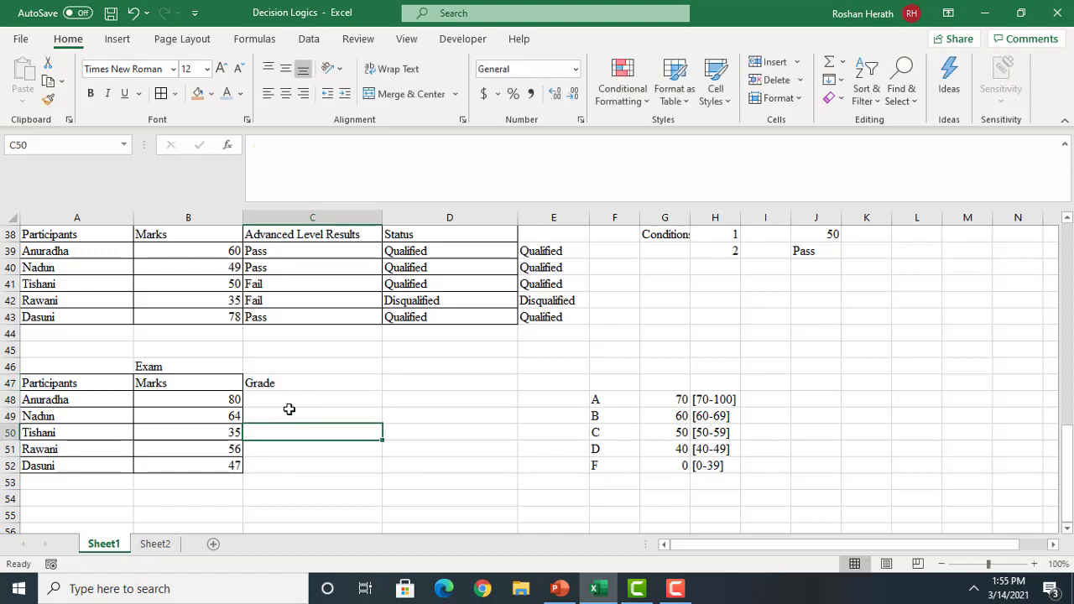
Apply all borders to the Grade column cells C47:C52 of the Exam table
{"action": "left_click_drag", "start_coordinate": [285, 382], "coordinate": [288, 474]}
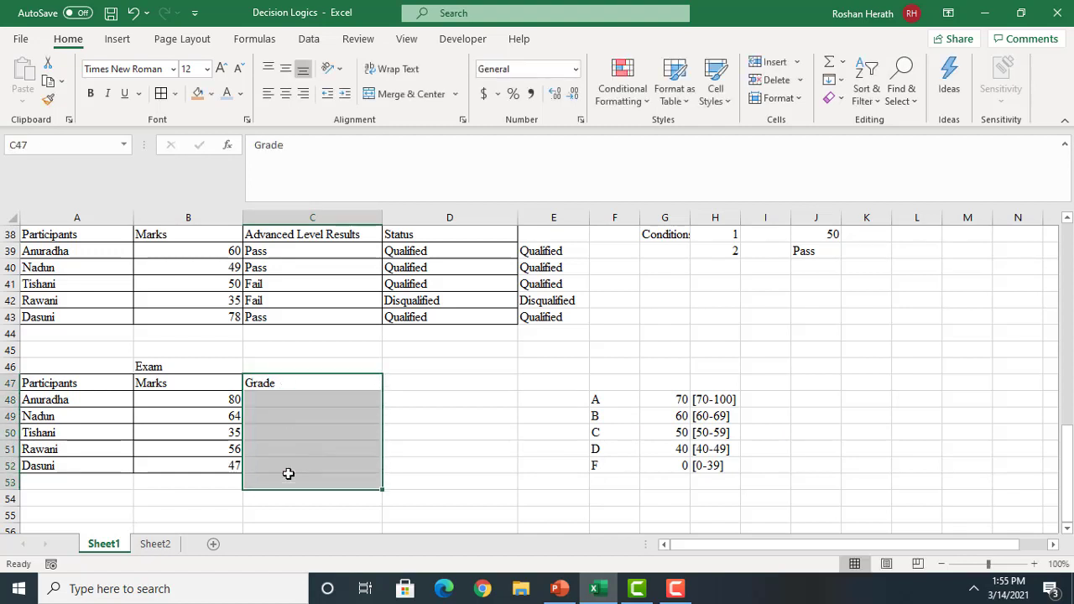
{"action": "left_click", "coordinate": [275, 386]}
{"action": "left_click_drag", "start_coordinate": [274, 405], "coordinate": [283, 467]}
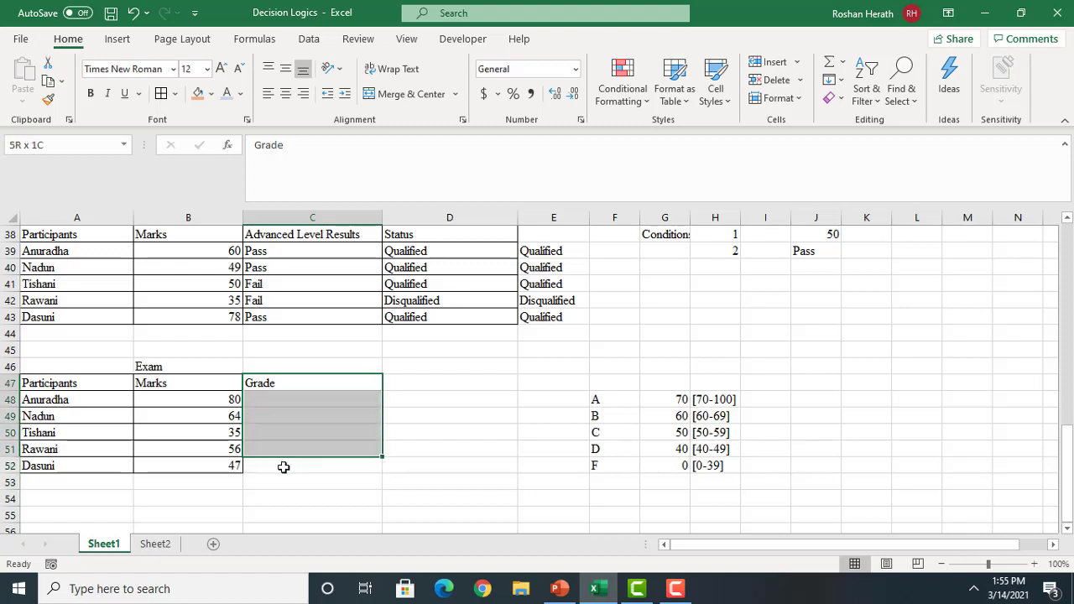
{"action": "left_click", "coordinate": [161, 93]}
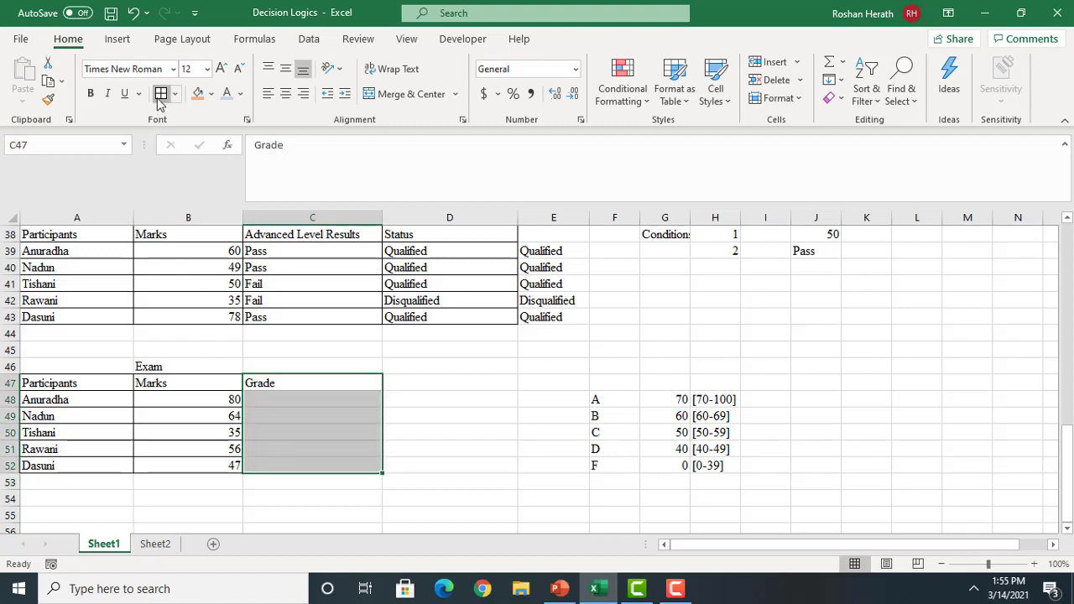
{"action": "left_click", "coordinate": [425, 403]}
{"action": "left_click", "coordinate": [281, 383]}
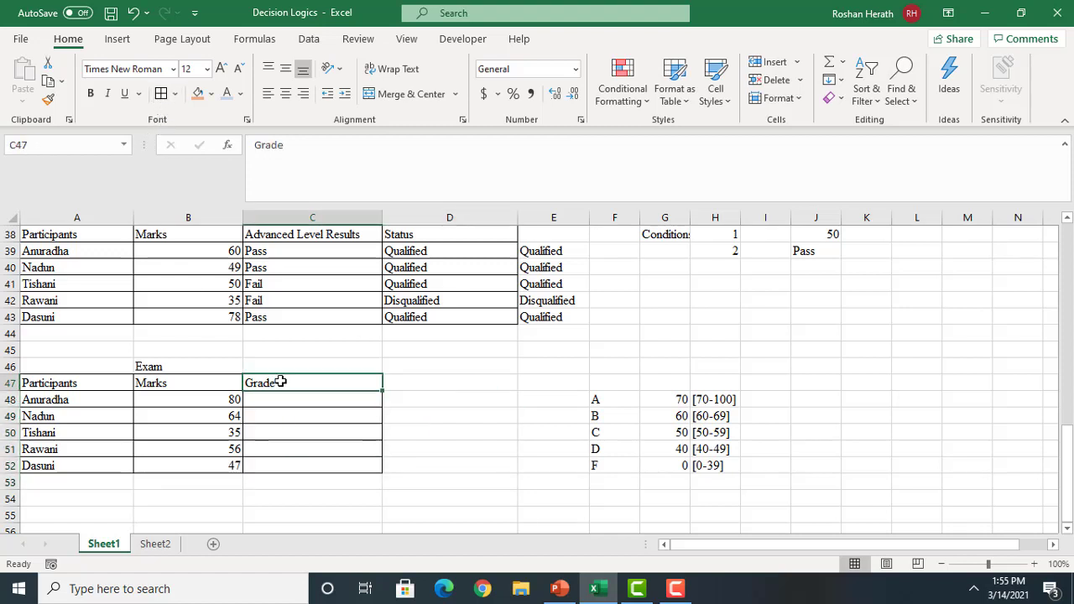
{"action": "left_click", "coordinate": [468, 371]}
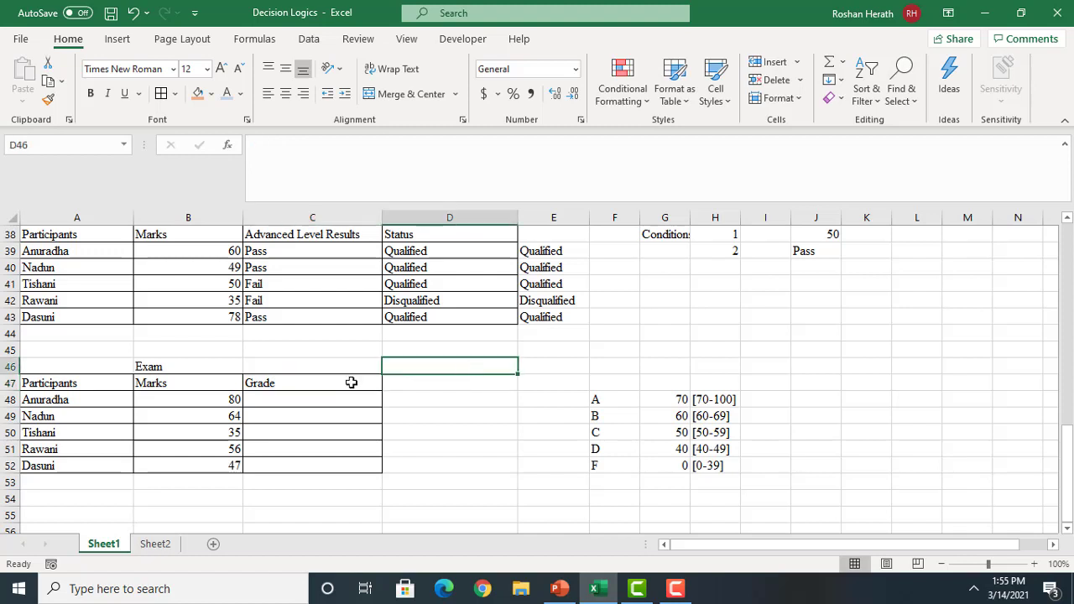
{"action": "left_click", "coordinate": [520, 451]}
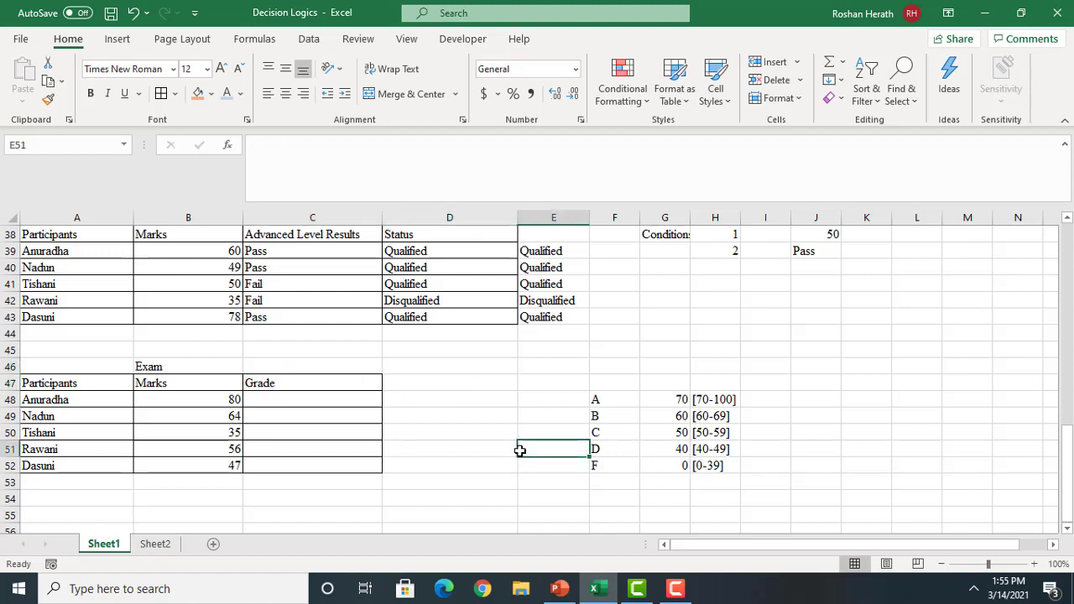
Start an IF function in C48 and open its function arguments, keeping the grade key in view
{"action": "left_click", "coordinate": [356, 403]}
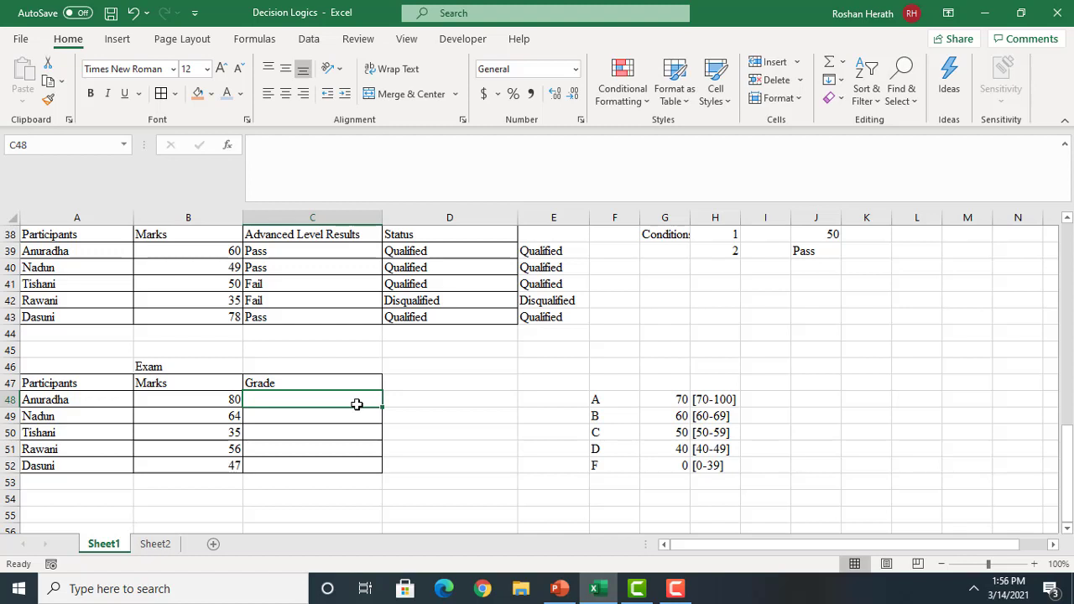
{"action": "type", "text": "="}
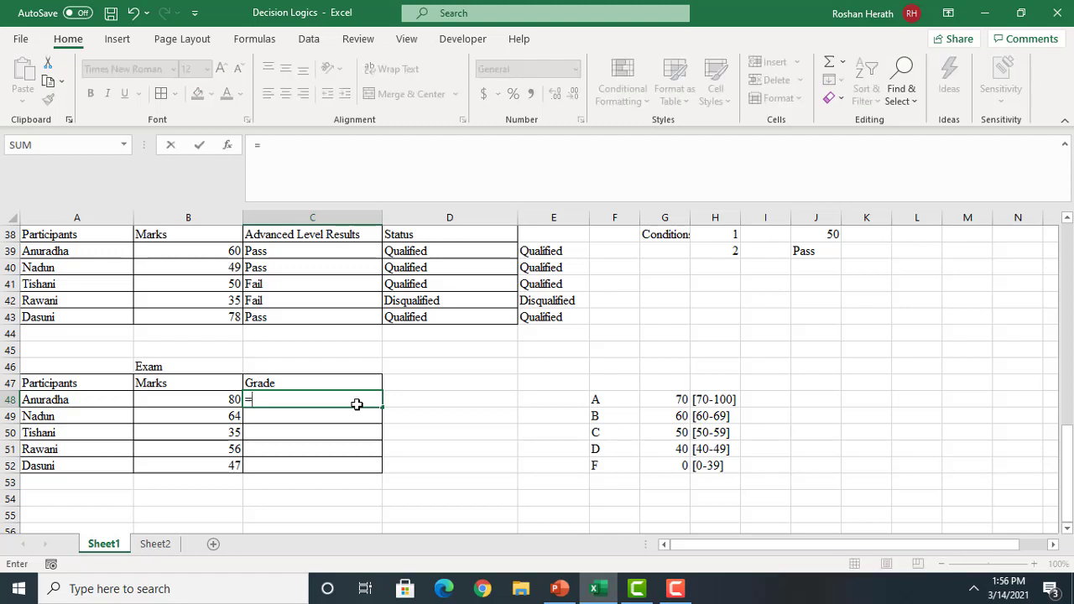
{"action": "type", "text": "if"}
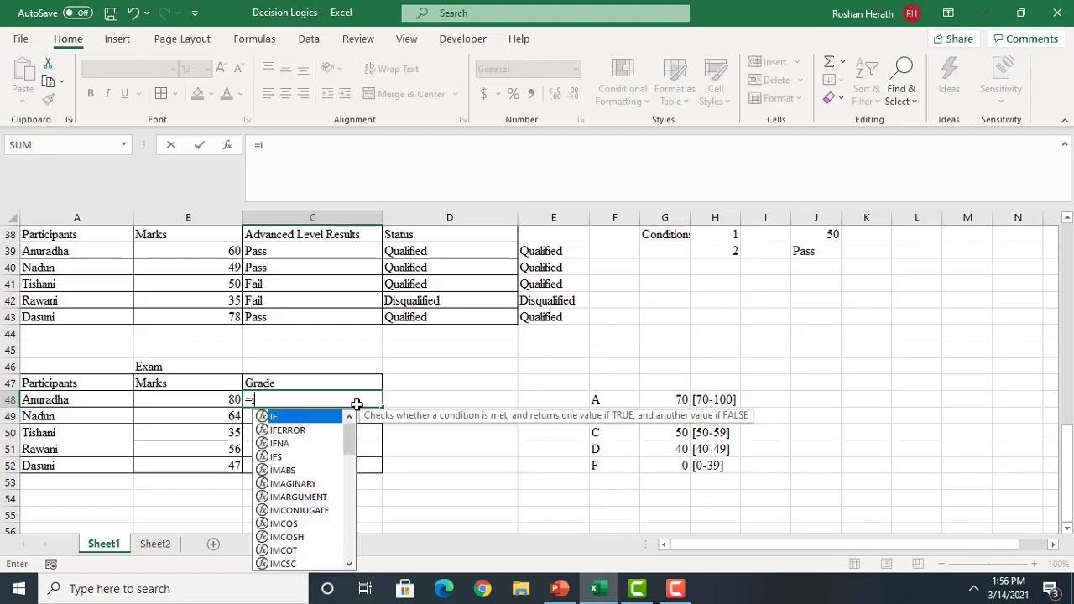
{"action": "double_click", "coordinate": [284, 418]}
{"action": "left_click", "coordinate": [227, 146]}
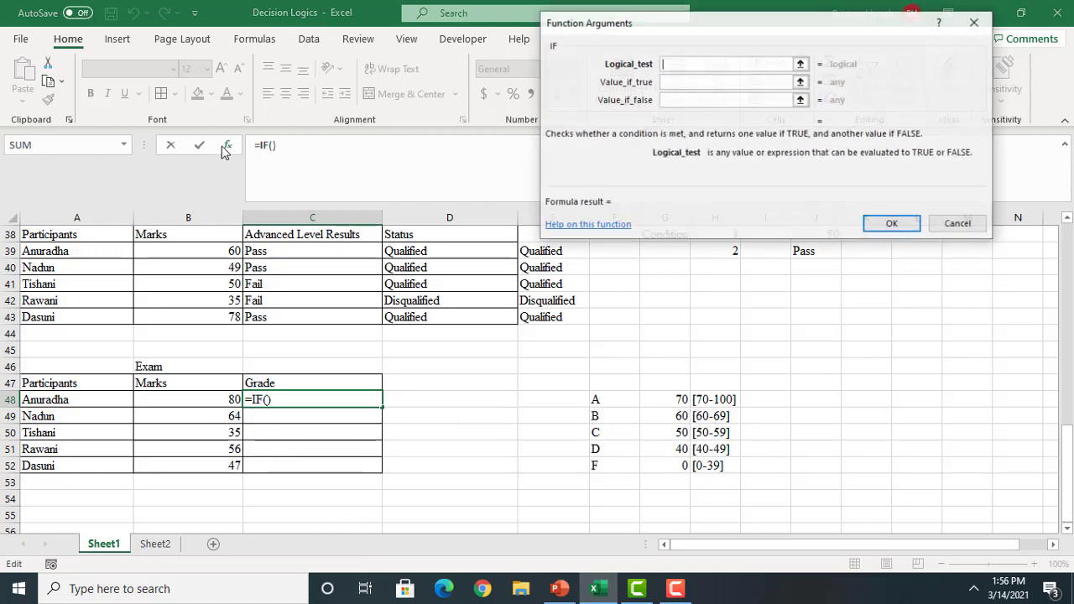
{"action": "left_click_drag", "start_coordinate": [746, 25], "coordinate": [756, 147]}
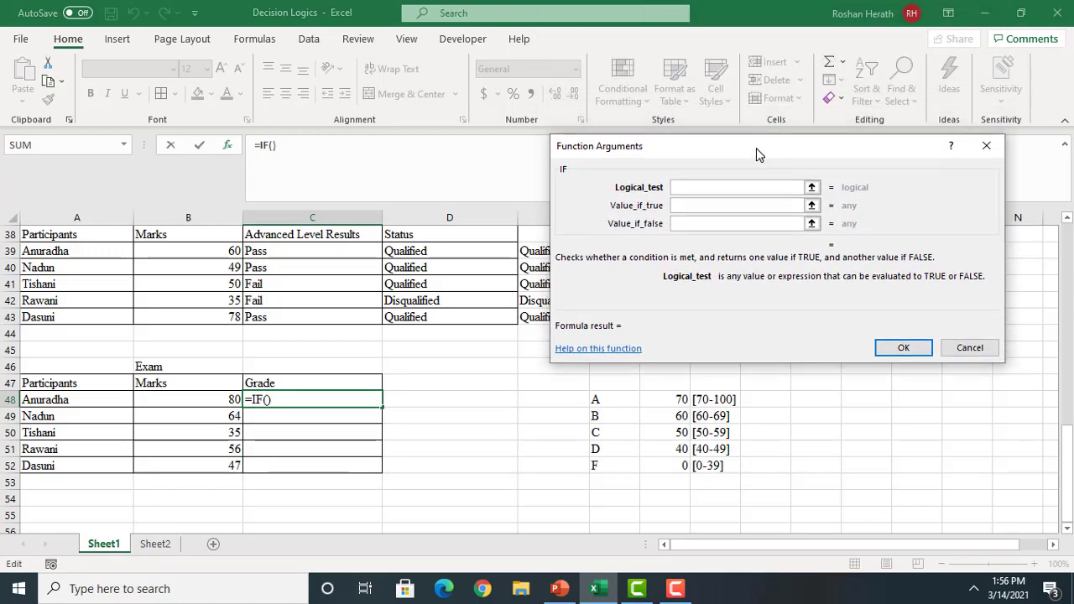
Set the IF function's logical test to B48>$G$48 and its value if true to $F$48
{"action": "left_click", "coordinate": [203, 403]}
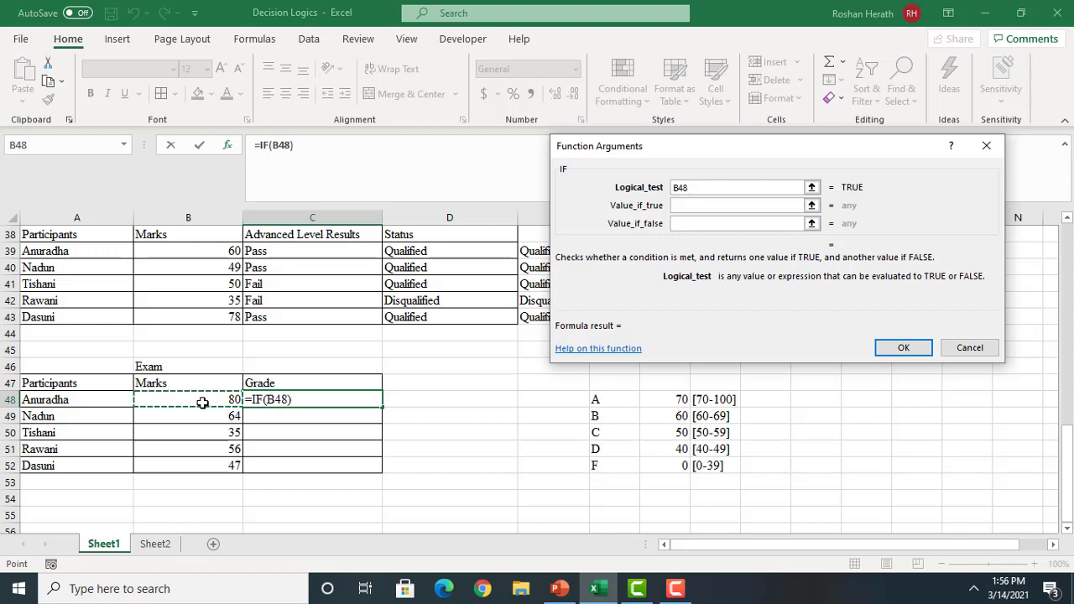
{"action": "type", "text": ">"}
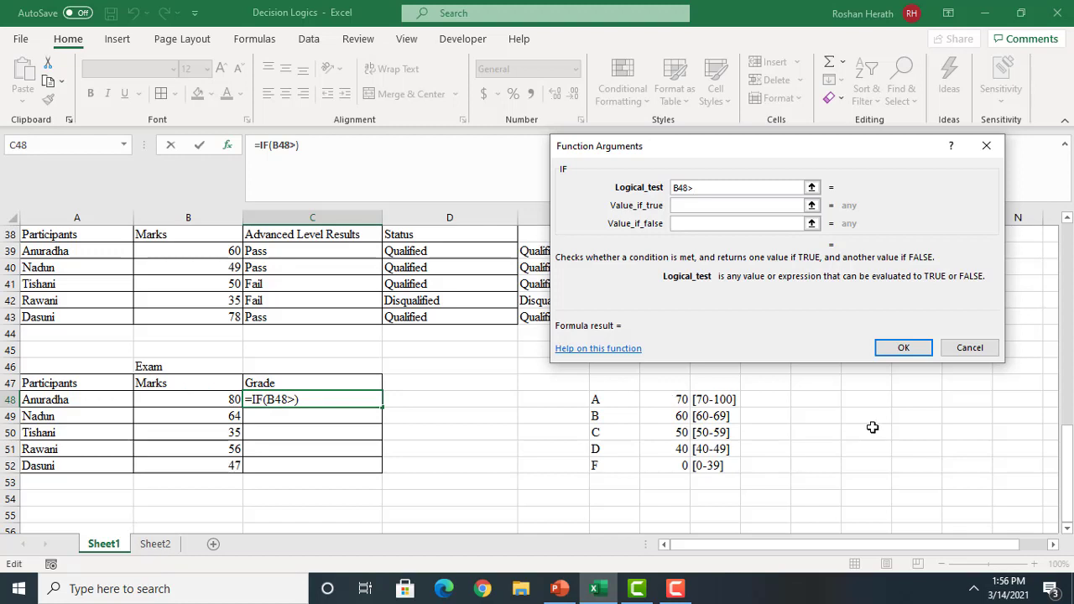
{"action": "left_click", "coordinate": [668, 400]}
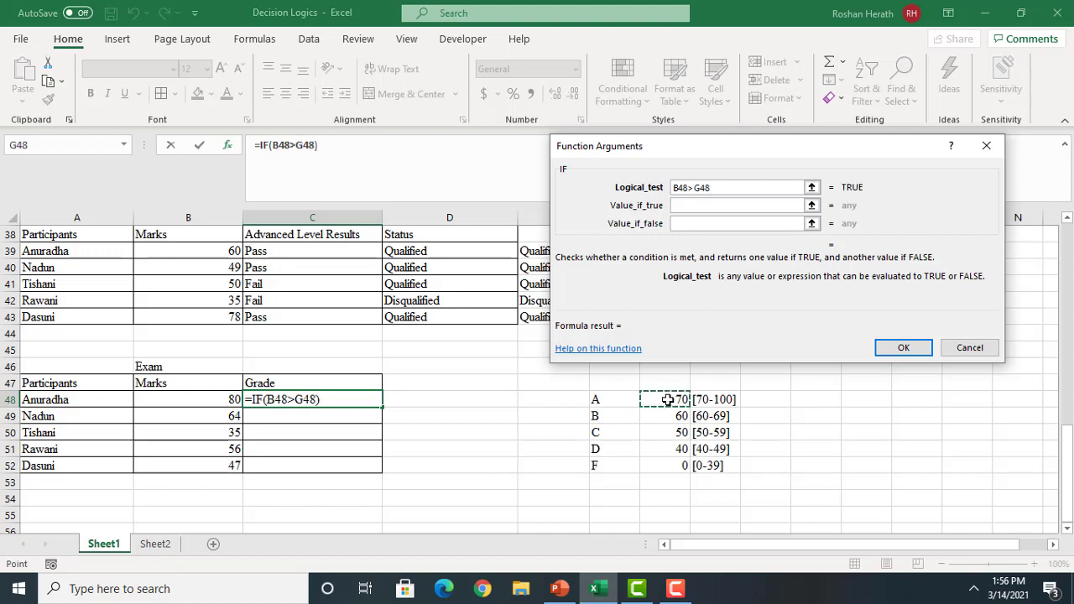
{"action": "key", "text": "F4"}
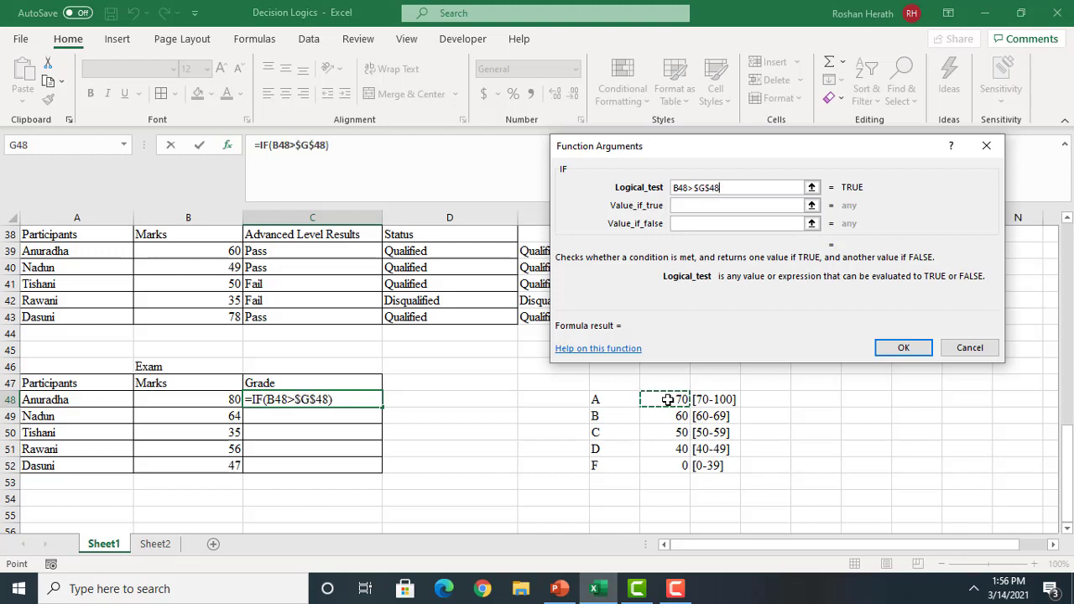
{"action": "left_click", "coordinate": [693, 210]}
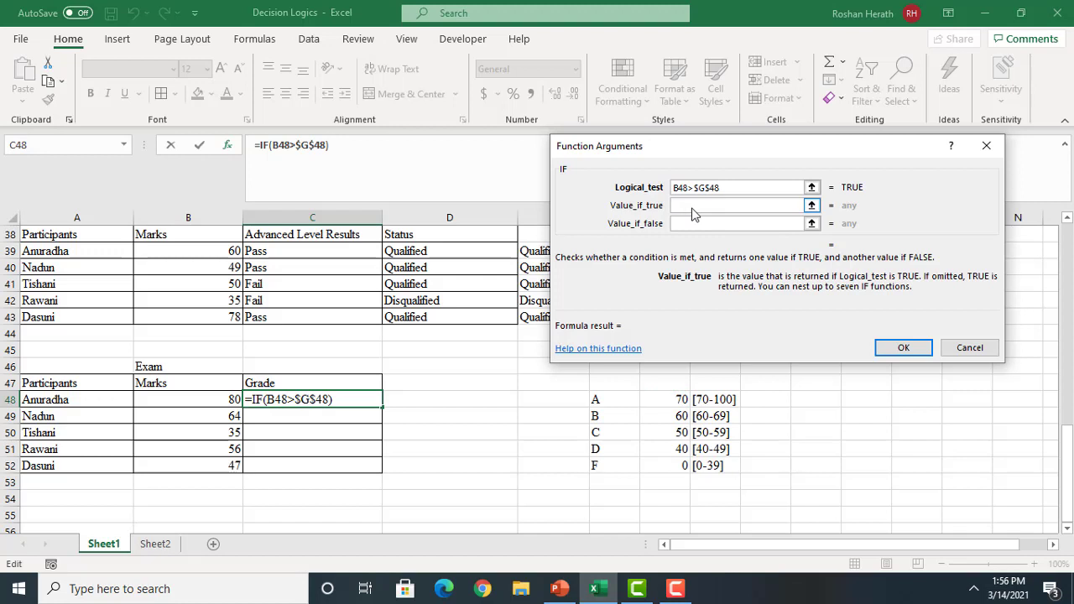
{"action": "left_click", "coordinate": [605, 399]}
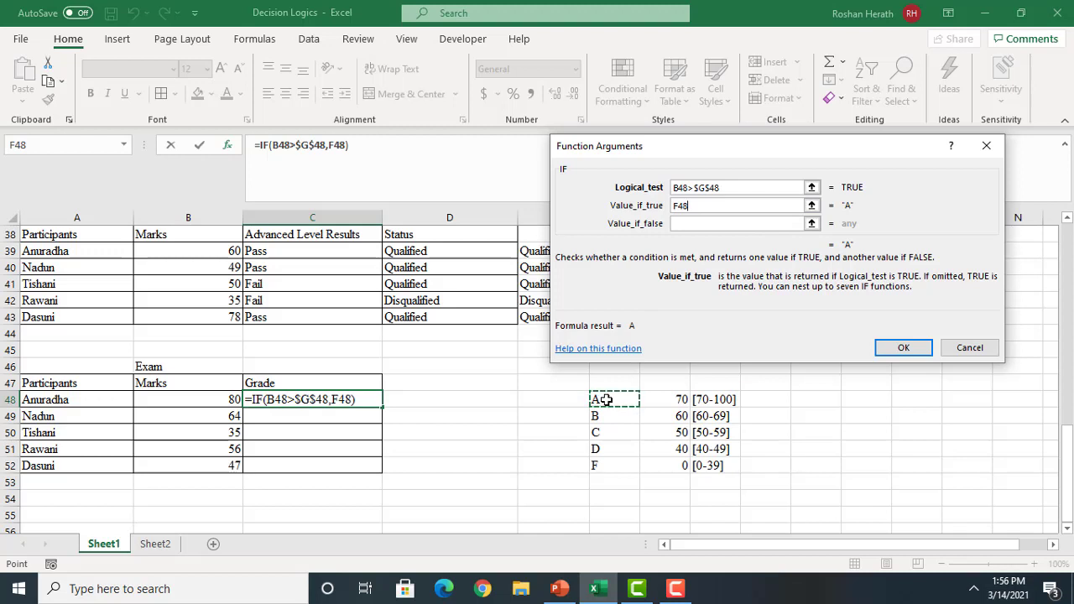
{"action": "key", "text": "F4"}
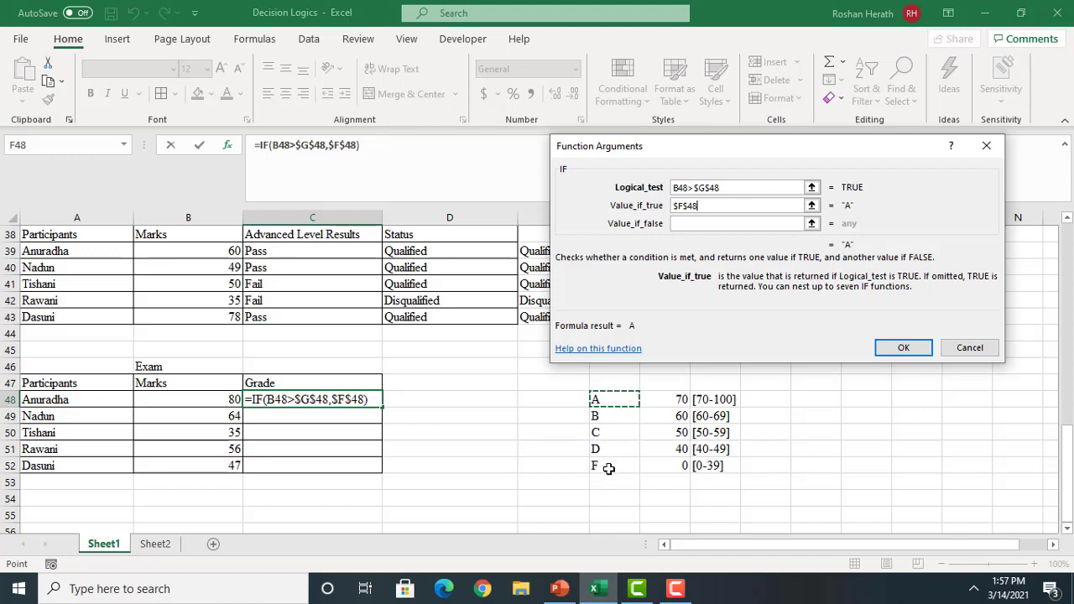
Nest a second IF as the value if false, with the logical test B48>=$G$49
{"action": "left_click", "coordinate": [739, 225]}
{"action": "left_click", "coordinate": [677, 223]}
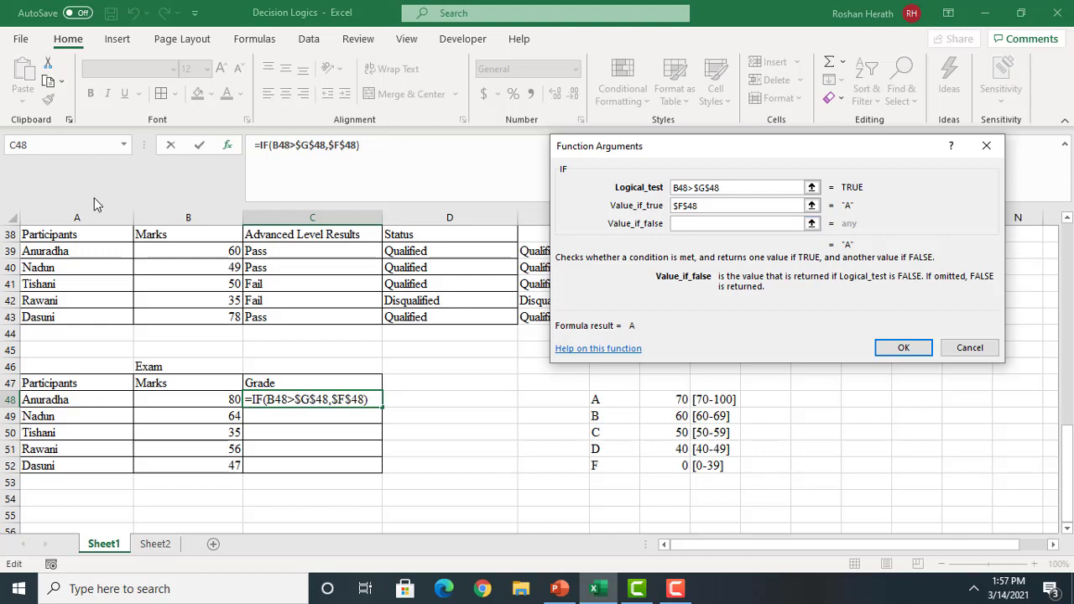
{"action": "left_click", "coordinate": [123, 146]}
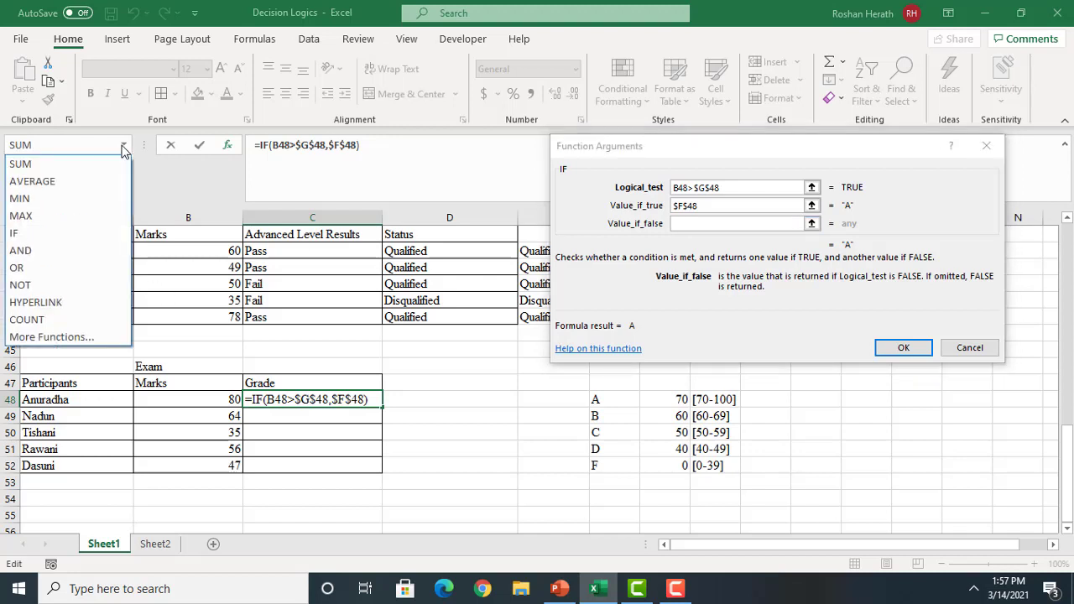
{"action": "left_click", "coordinate": [24, 234]}
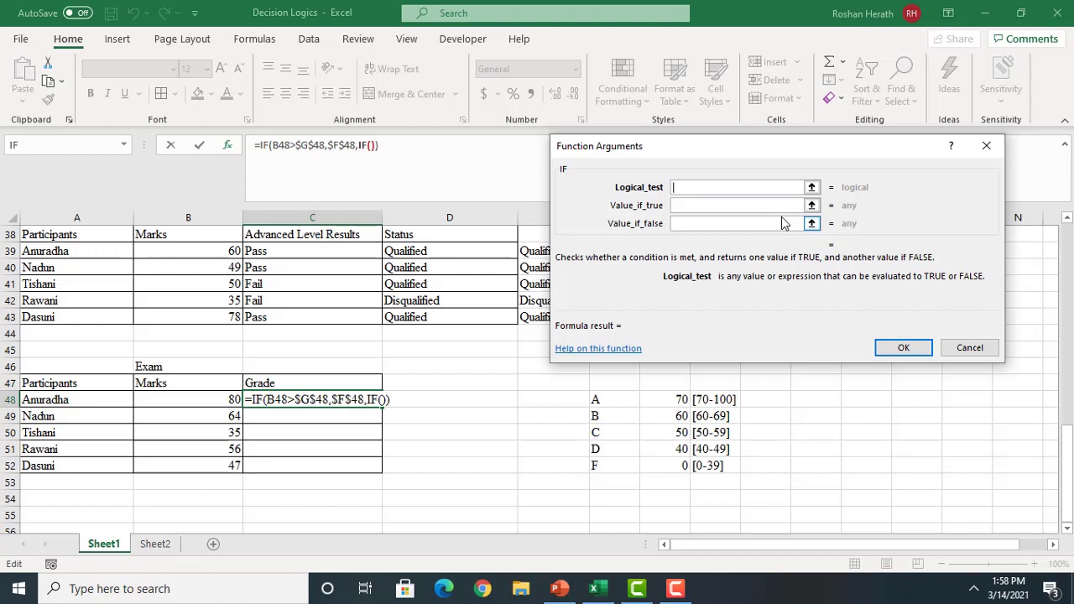
{"action": "left_click", "coordinate": [213, 400]}
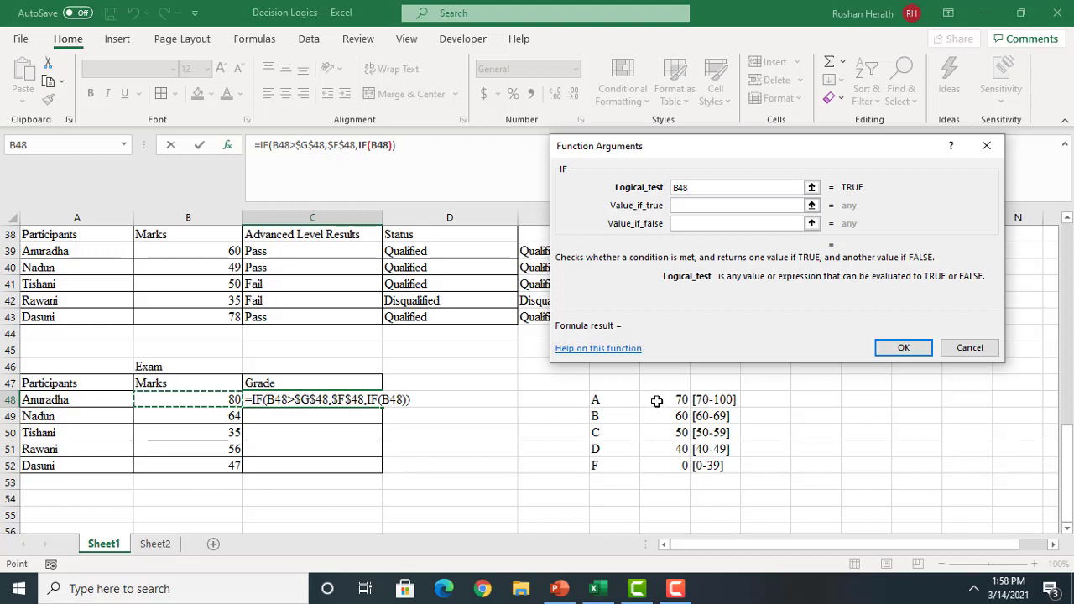
{"action": "type", "text": ">"}
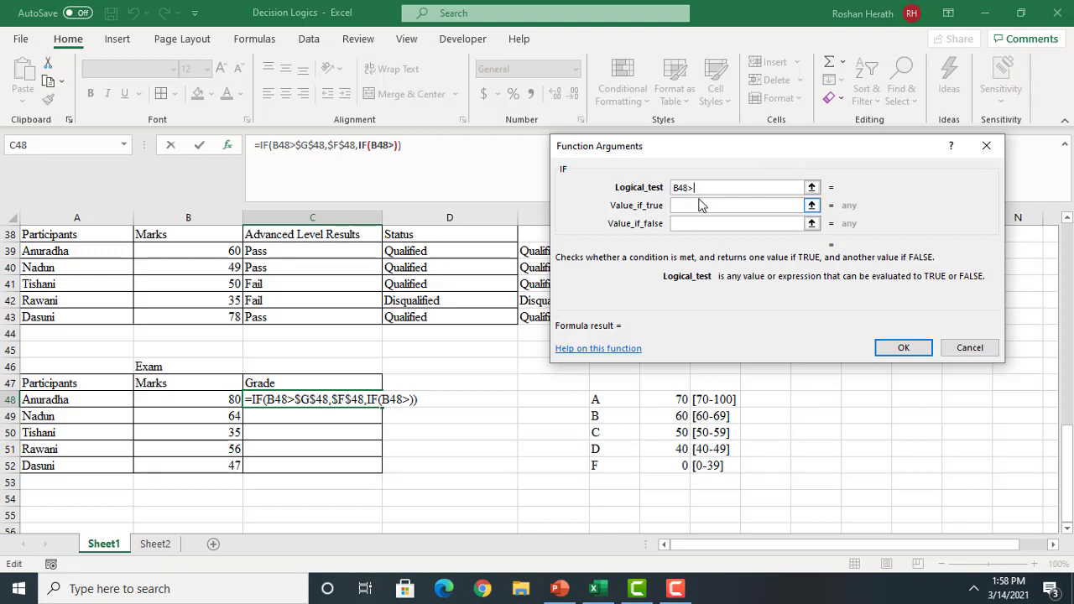
{"action": "type", "text": "="}
{"action": "left_click", "coordinate": [674, 416]}
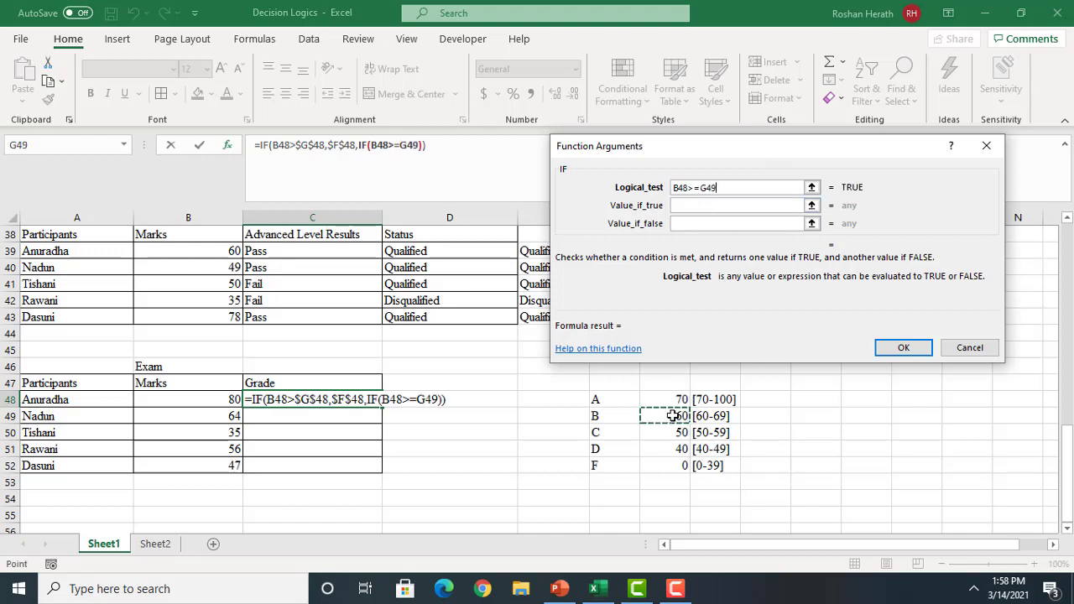
{"action": "key", "text": "F4"}
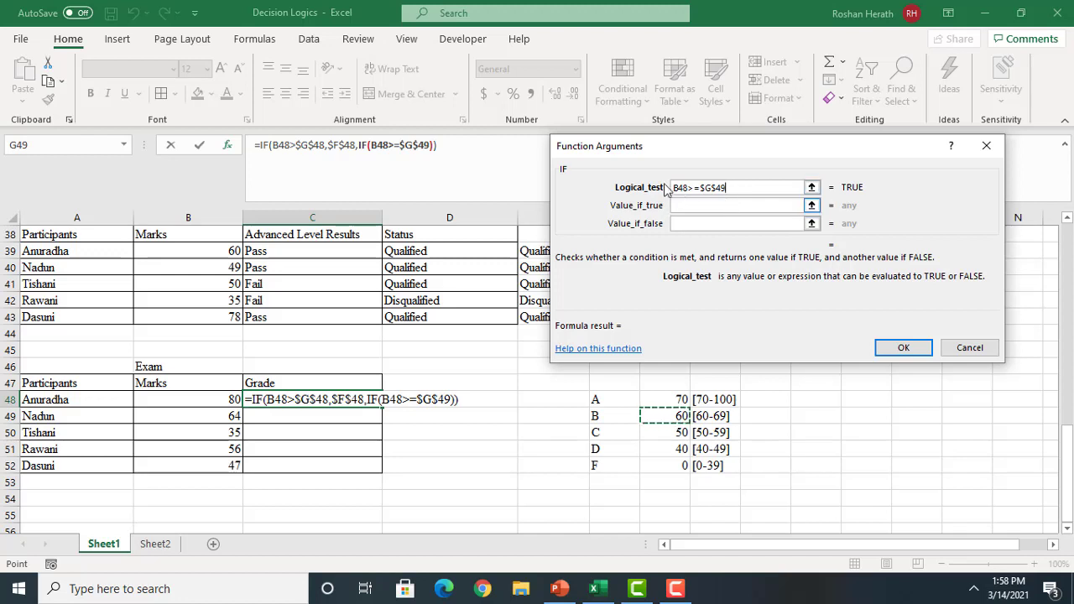
Correct the outer IF's logical test to B48>=$G$48 and return to the nested IF's arguments
{"action": "left_click", "coordinate": [296, 145]}
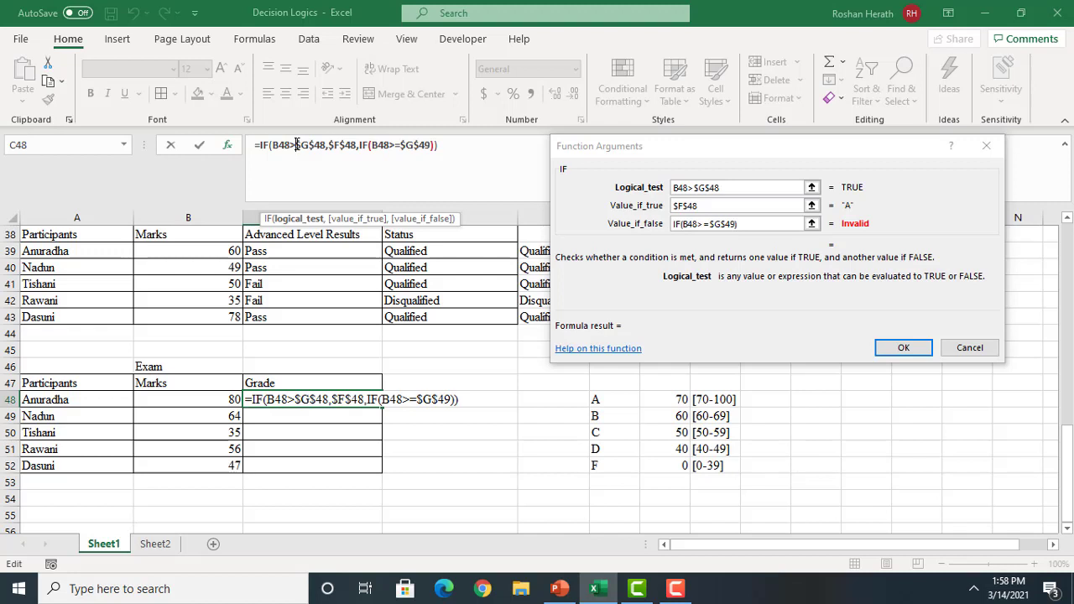
{"action": "type", "text": "="}
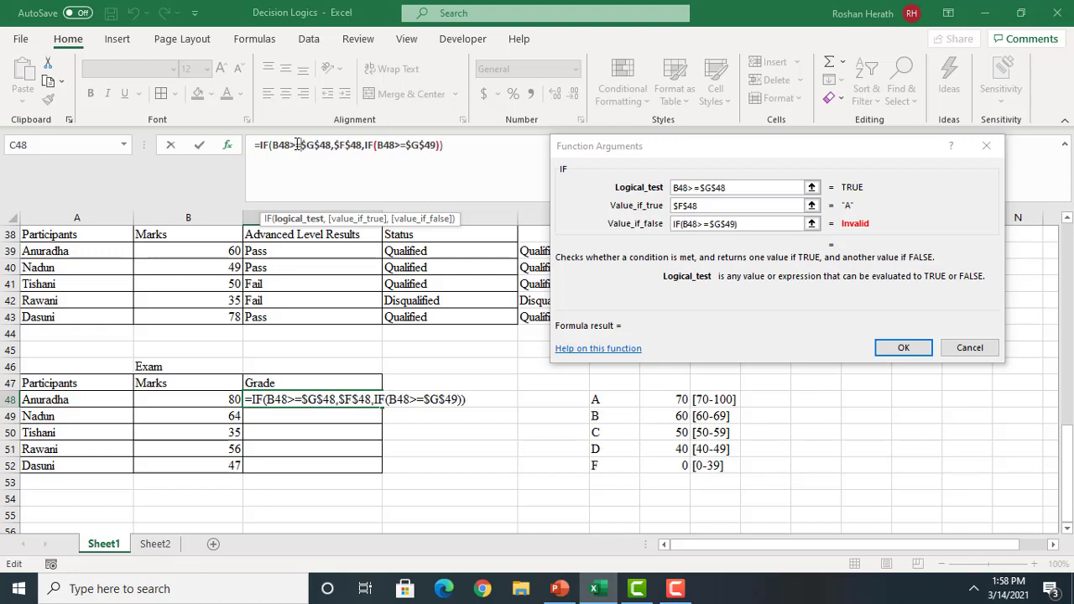
{"action": "left_click", "coordinate": [427, 146]}
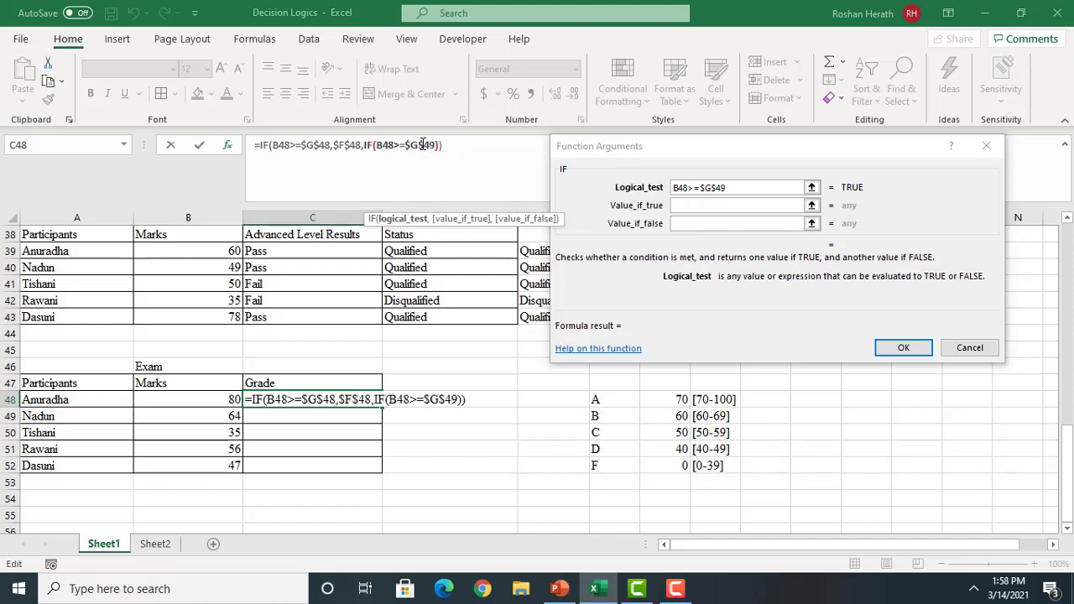
{"action": "left_click", "coordinate": [343, 147]}
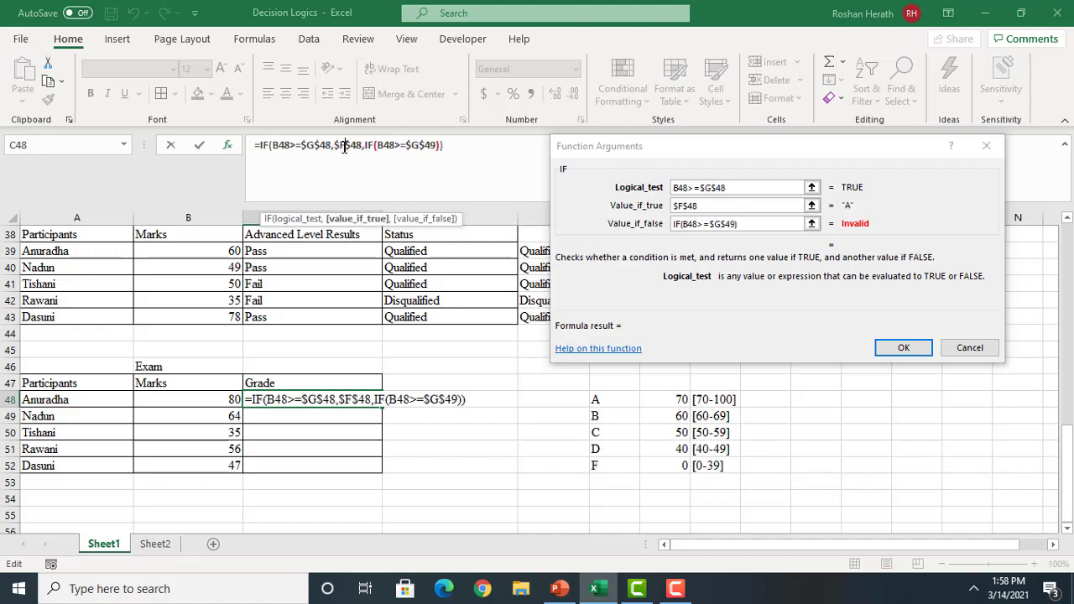
{"action": "left_click", "coordinate": [426, 146]}
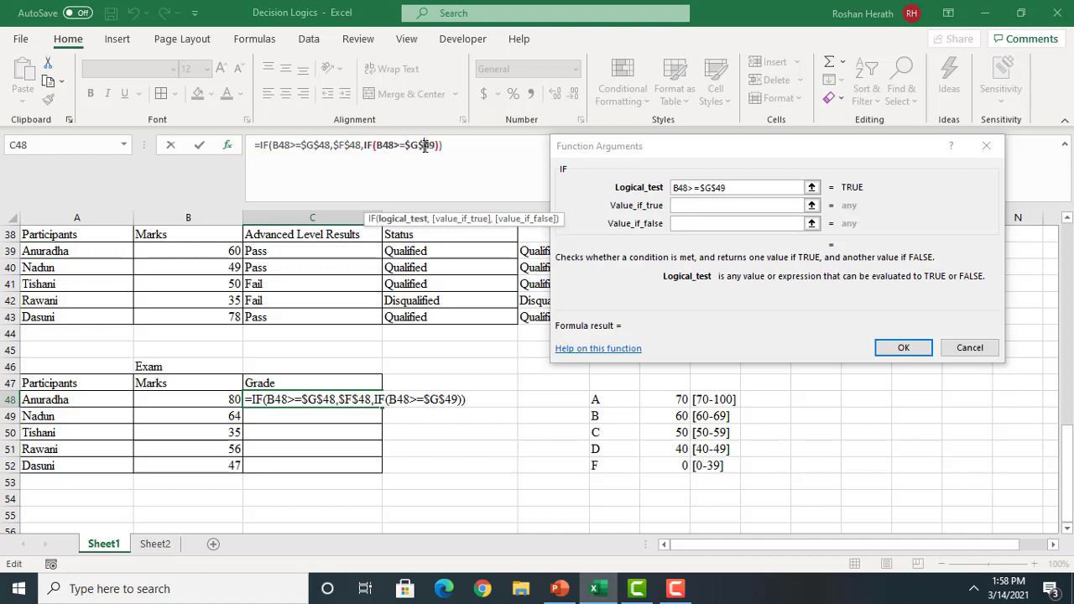
Set the second IF's value if true to the absolute reference $F$49
{"action": "left_click", "coordinate": [687, 208]}
{"action": "left_click", "coordinate": [685, 208]}
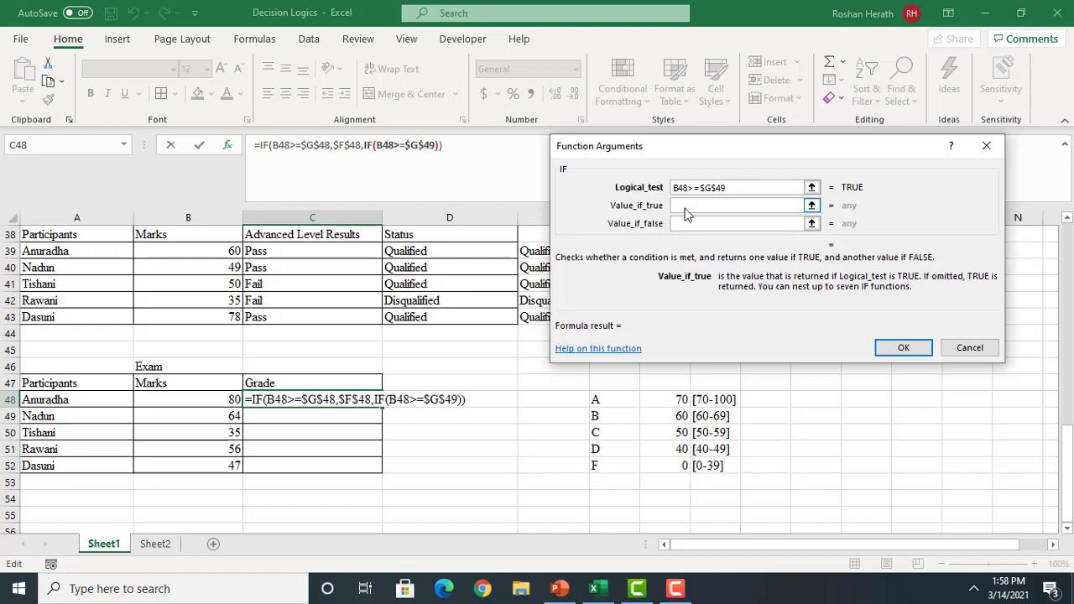
{"action": "left_click", "coordinate": [615, 419]}
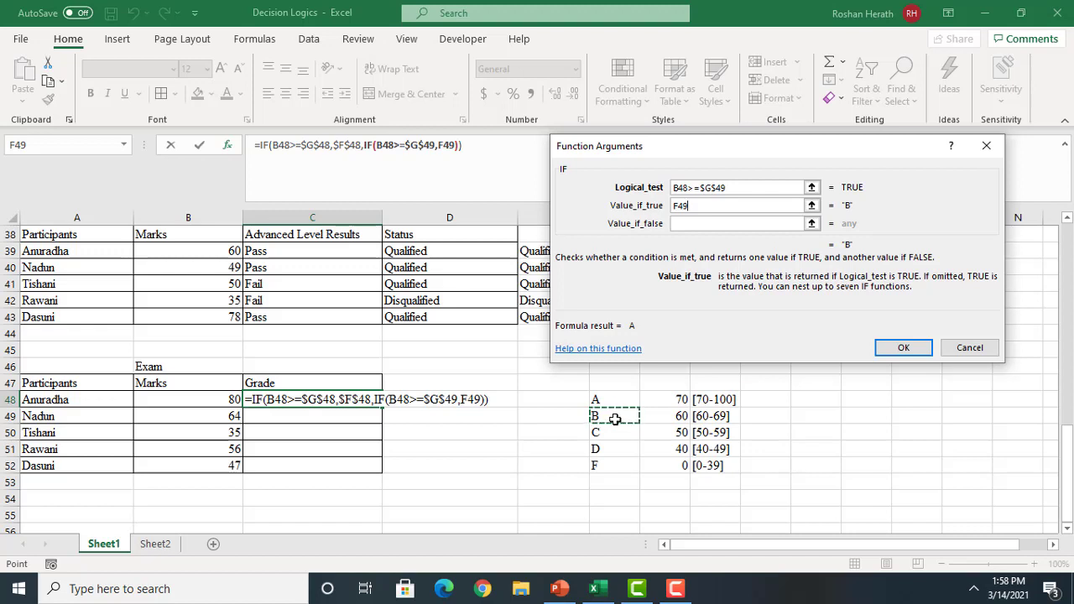
{"action": "key", "text": "F4"}
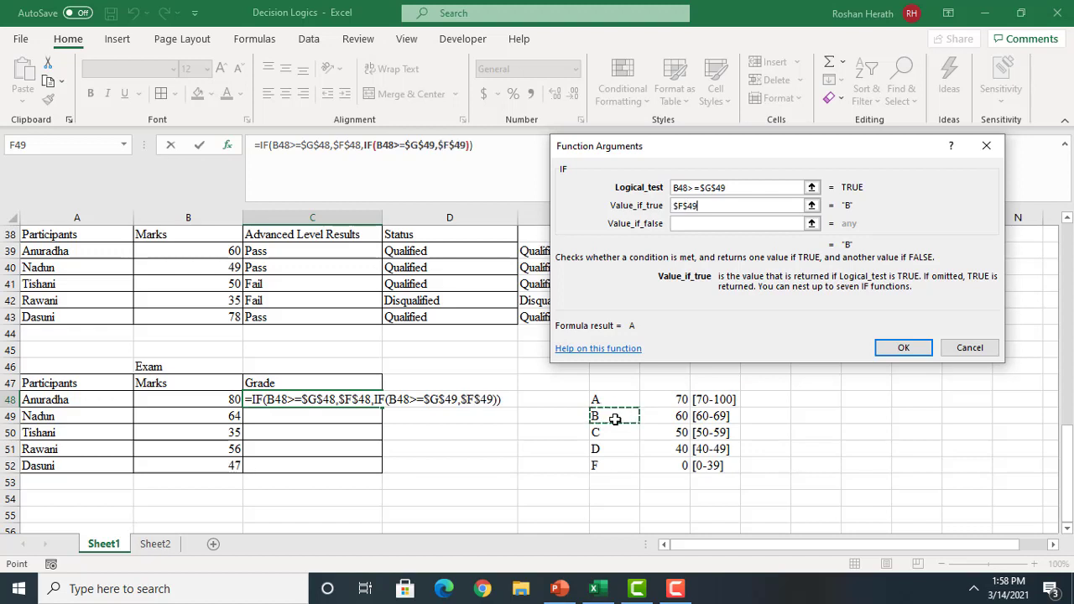
Nest a third IF function as the second IF's value if false
{"action": "left_click", "coordinate": [687, 224]}
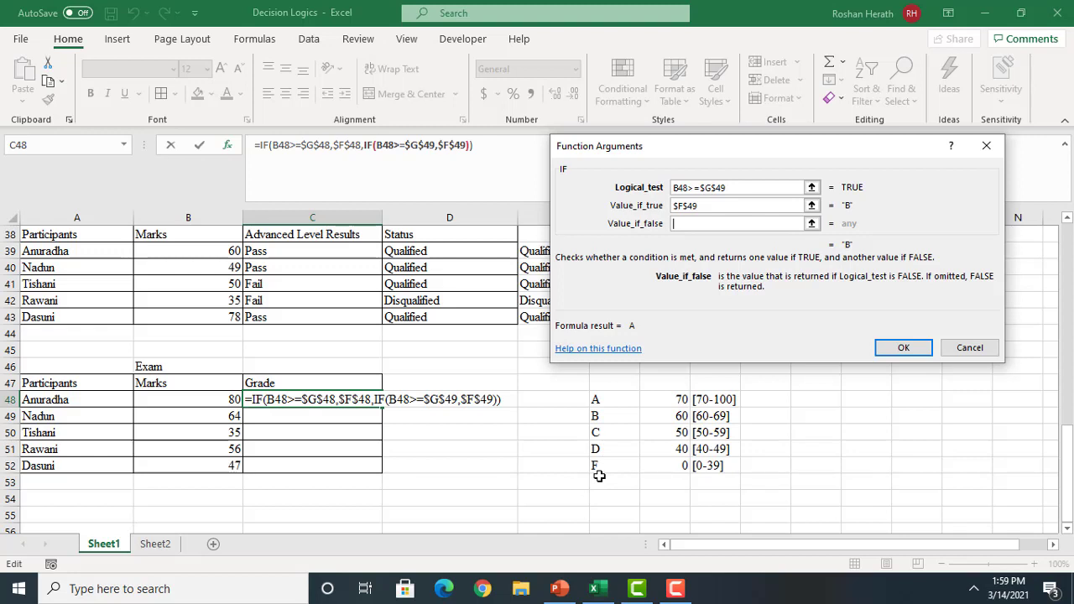
{"action": "left_click", "coordinate": [686, 224]}
{"action": "left_click", "coordinate": [61, 149]}
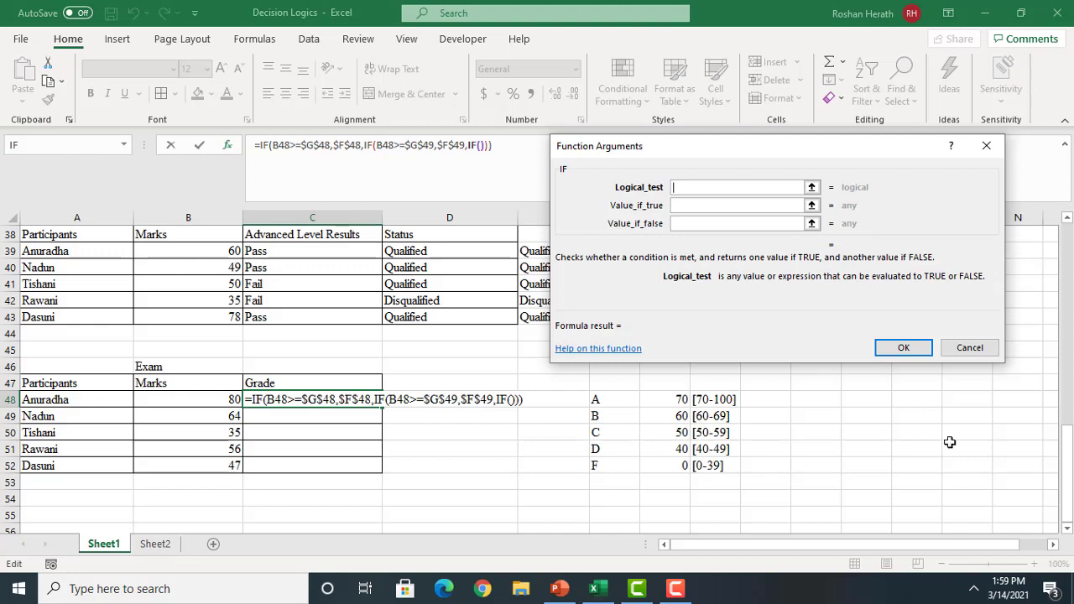
Set the third IF's logical test to B48>=$G$50
{"action": "left_click", "coordinate": [690, 190]}
{"action": "left_click", "coordinate": [182, 400]}
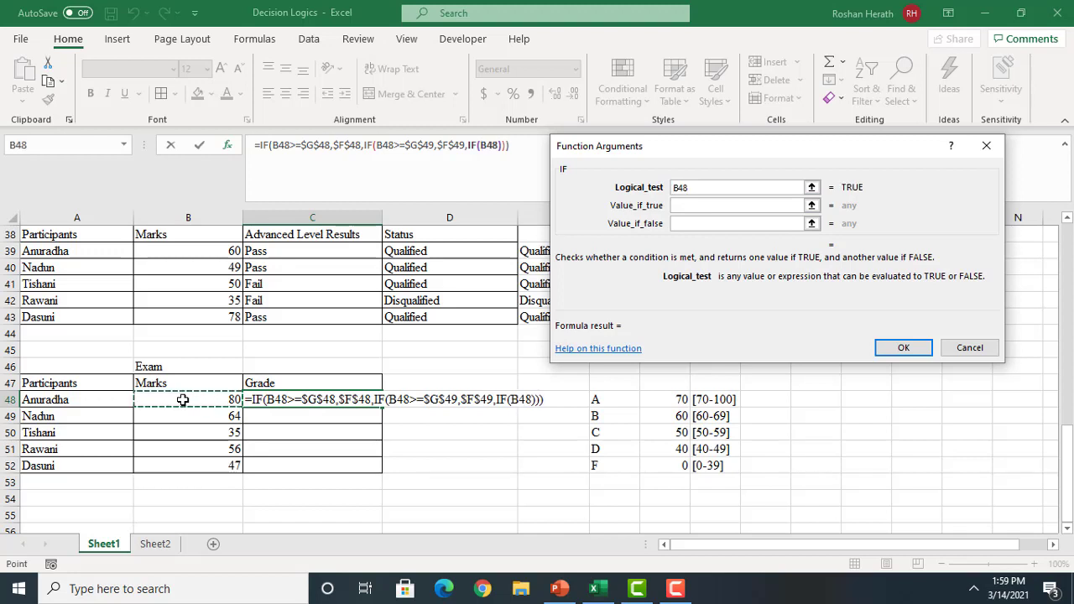
{"action": "type", "text": "."}
{"action": "key", "text": "BackSpace"}
{"action": "type", "text": ">"}
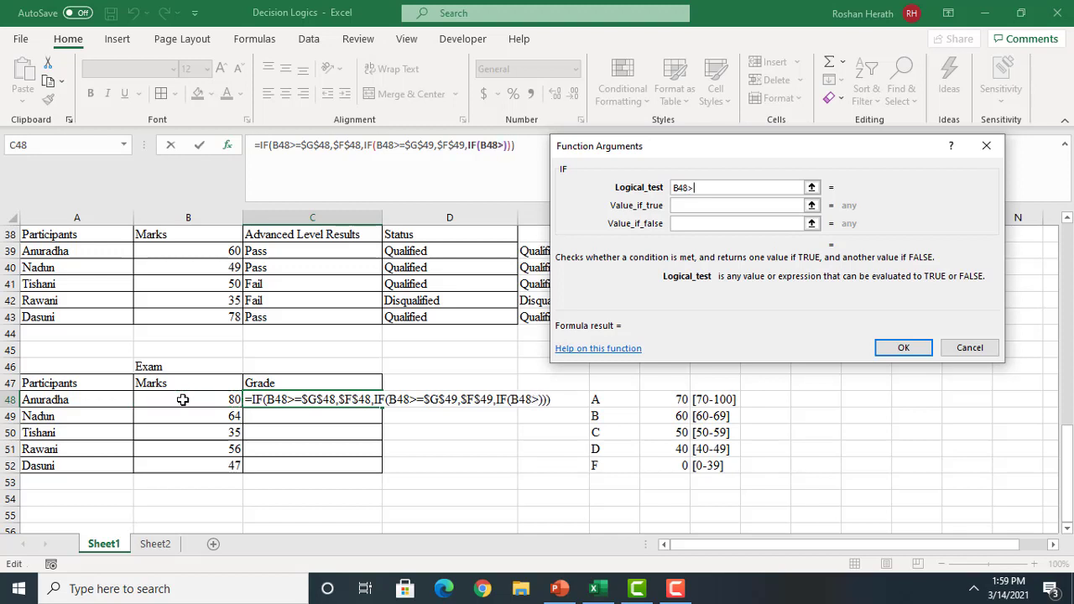
{"action": "type", "text": "="}
{"action": "left_click", "coordinate": [671, 434]}
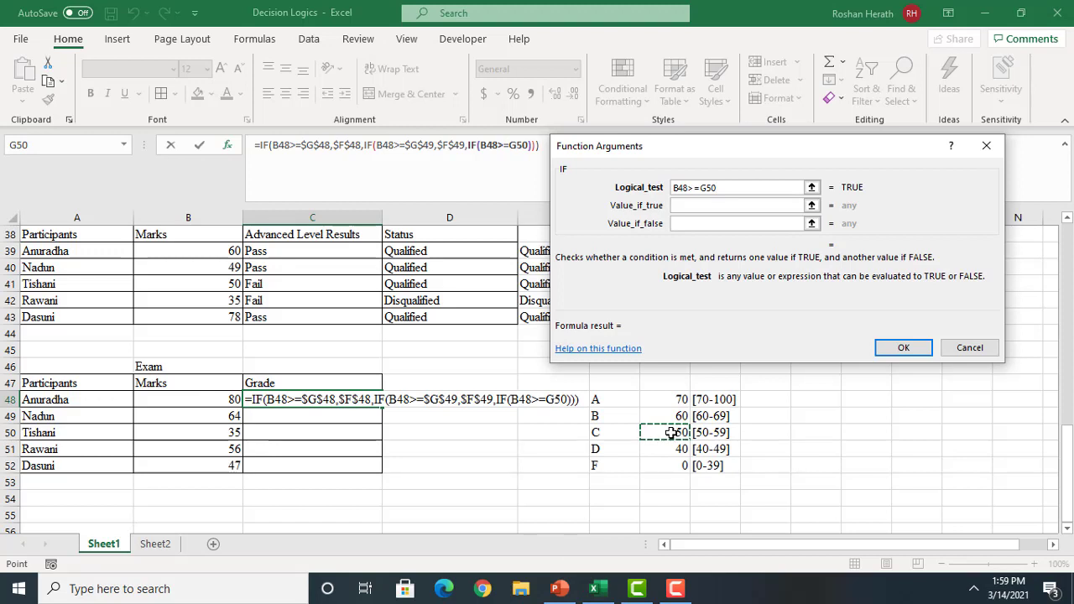
{"action": "key", "text": "F4"}
Set the third IF's value if true to the absolute reference $F$50
{"action": "left_click", "coordinate": [697, 206]}
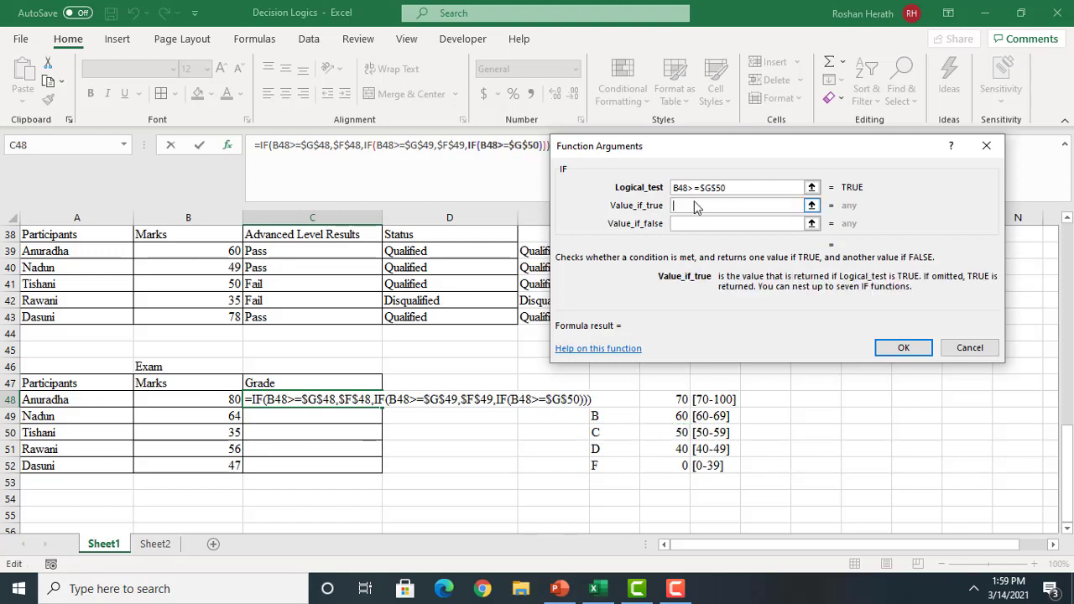
{"action": "left_click", "coordinate": [608, 435]}
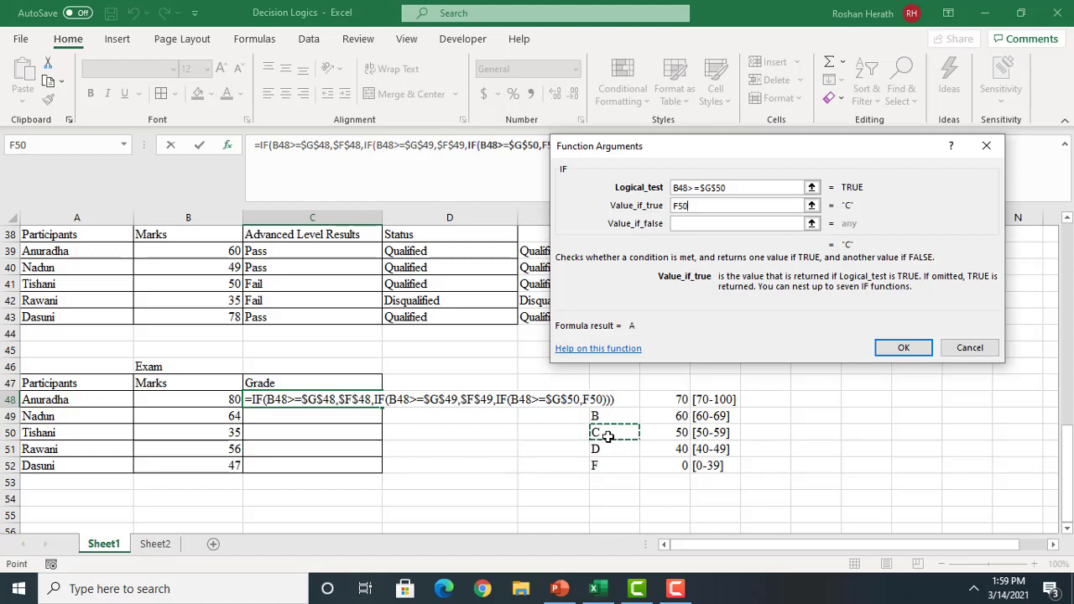
{"action": "key", "text": "F4"}
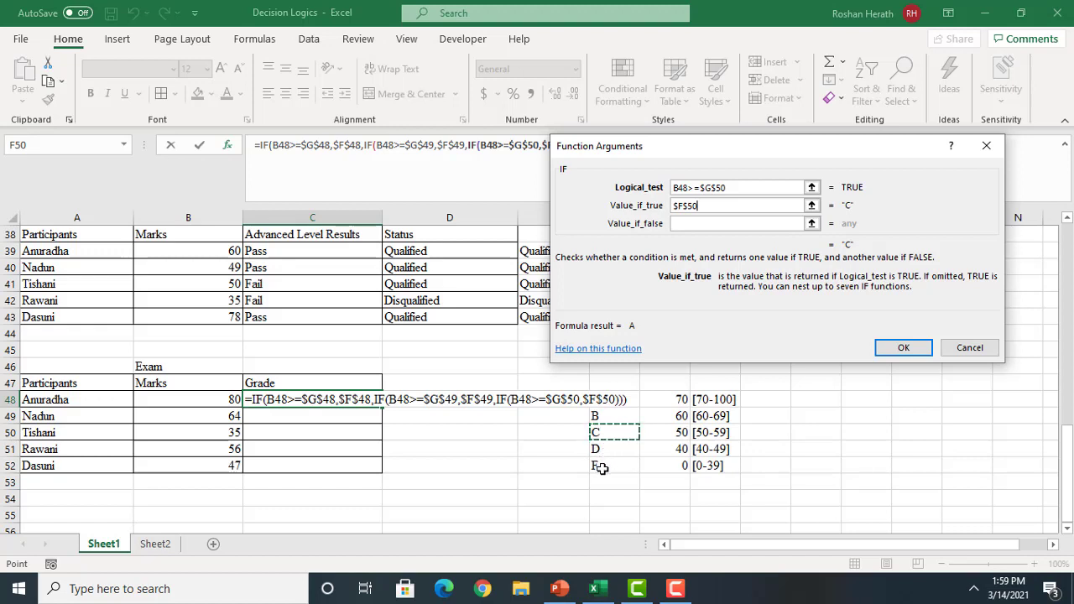
Nest a fourth IF as the third IF's value if false, with the logical test B48>=$G$51
{"action": "left_click", "coordinate": [682, 225]}
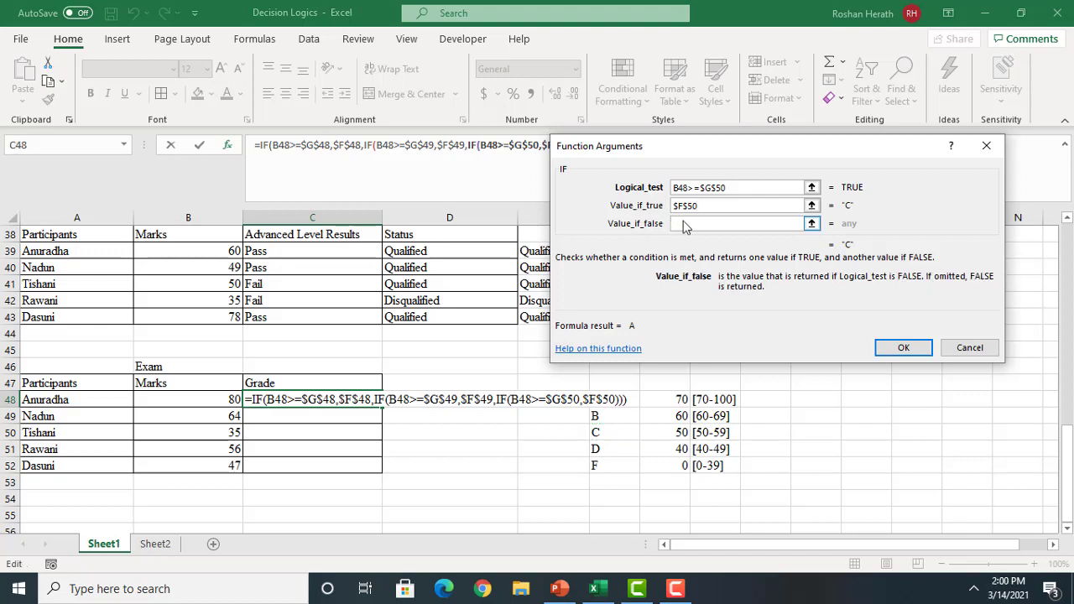
{"action": "left_click", "coordinate": [62, 147]}
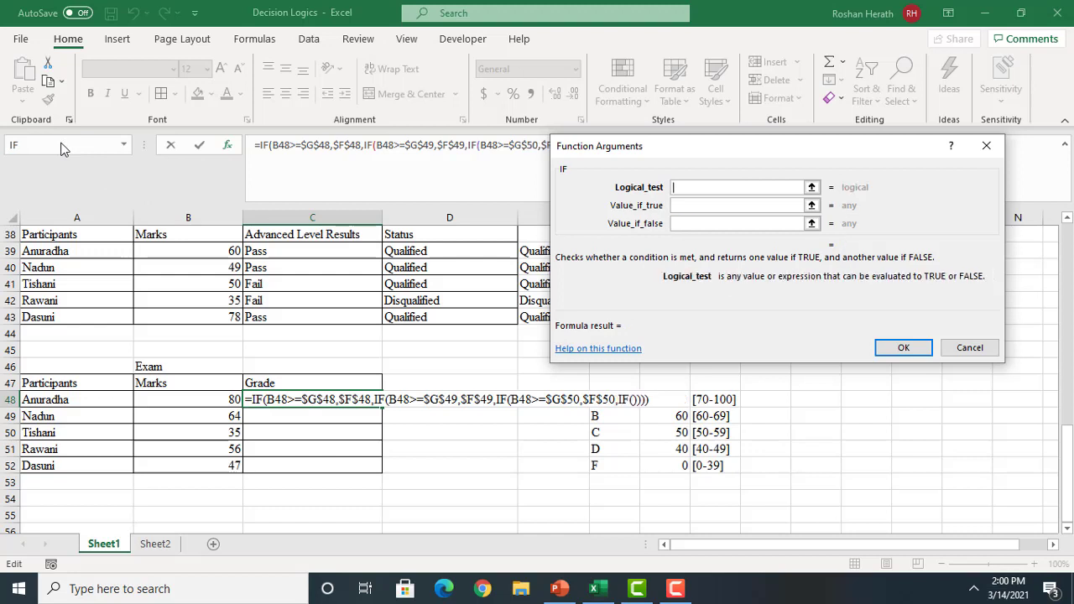
{"action": "left_click", "coordinate": [197, 401]}
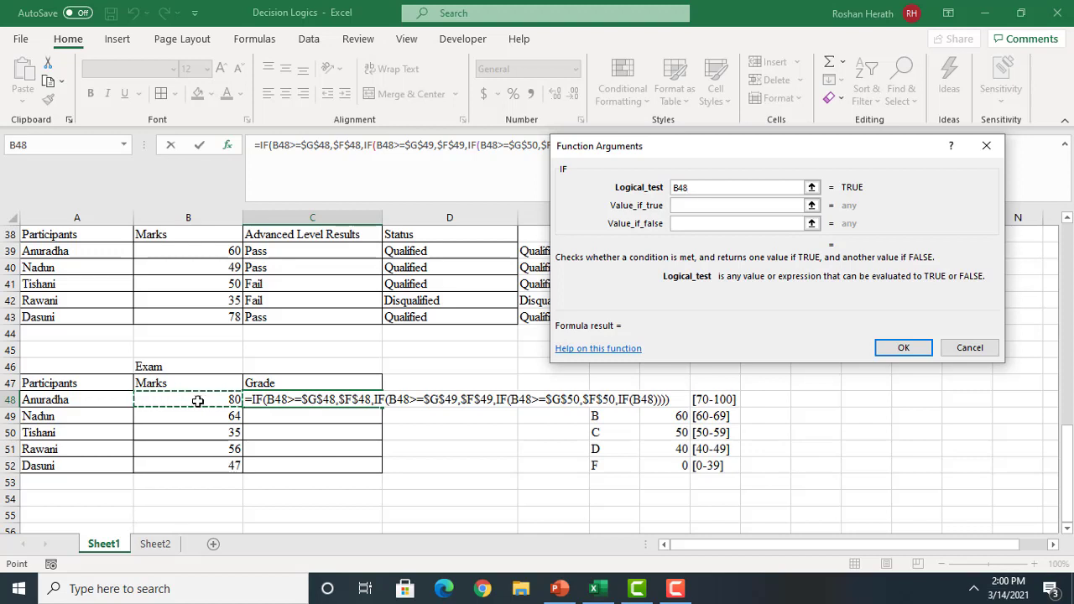
{"action": "type", "text": ">"}
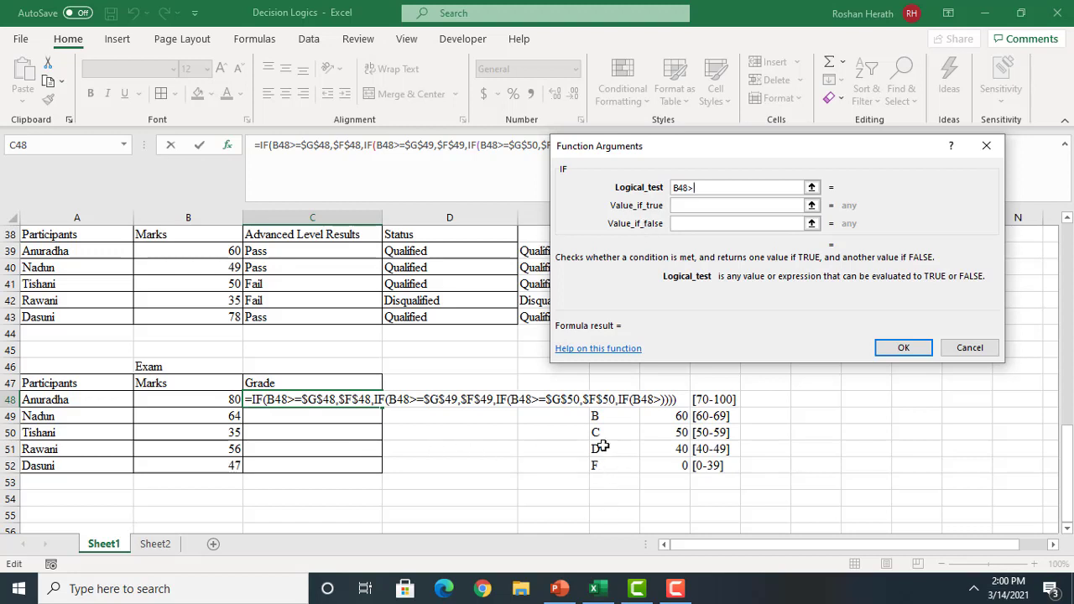
{"action": "type", "text": "="}
{"action": "left_click", "coordinate": [658, 449]}
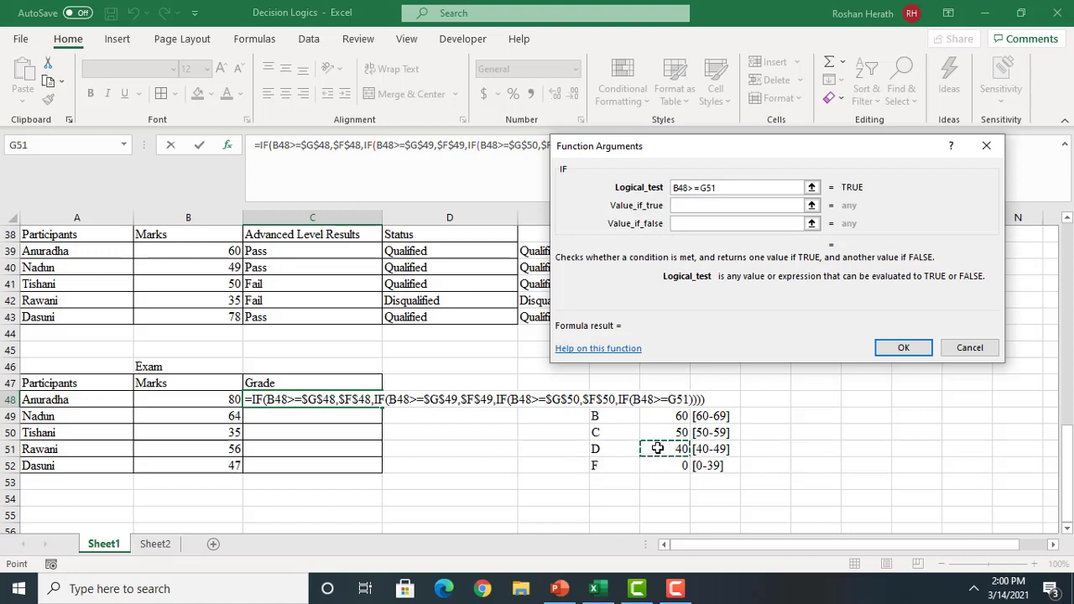
{"action": "key", "text": "F4"}
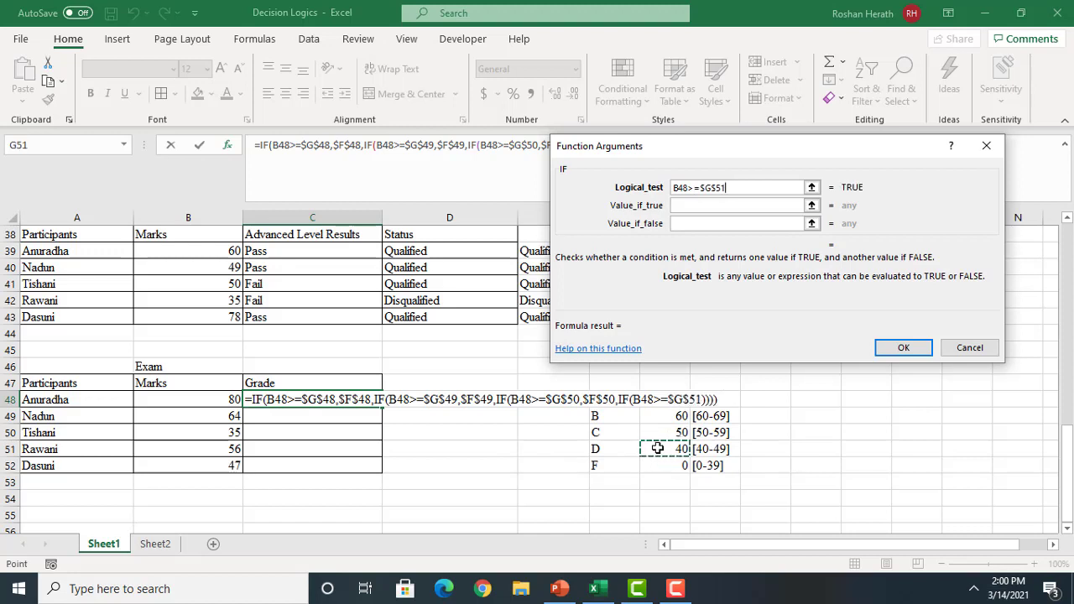
Set the fourth IF's value if true to $F$51 and value if false to $F$52, and enter the formula
{"action": "left_click", "coordinate": [697, 205]}
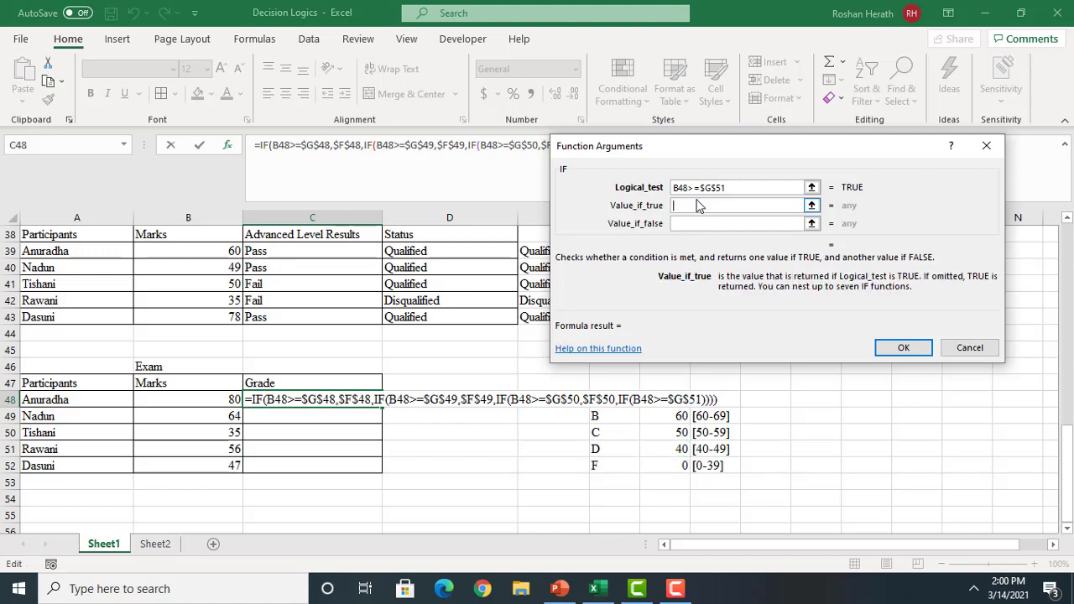
{"action": "left_click", "coordinate": [598, 449]}
{"action": "key", "text": "F4"}
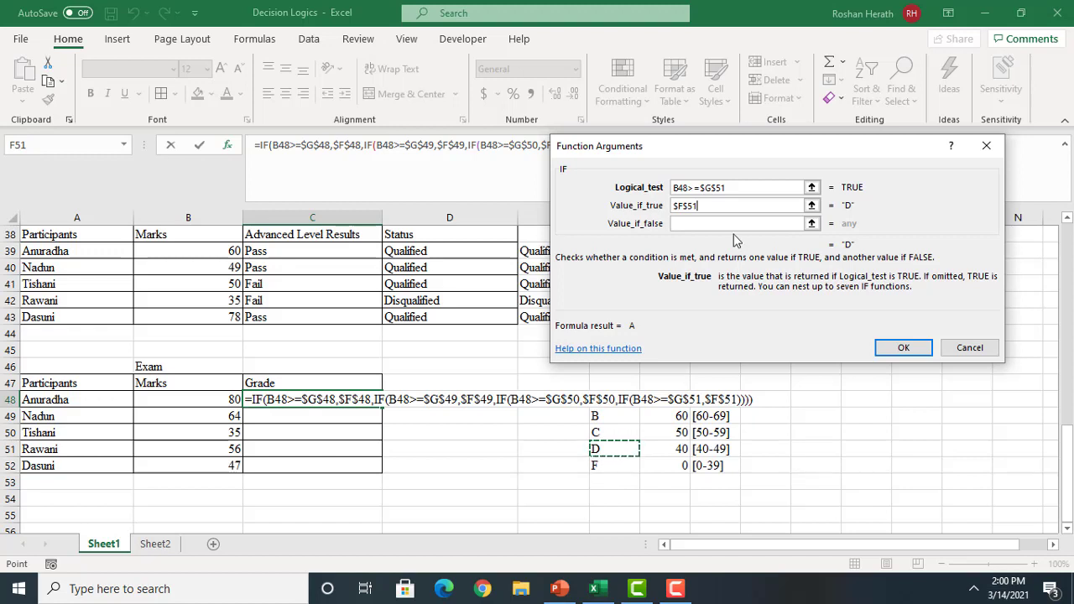
{"action": "left_click", "coordinate": [684, 224]}
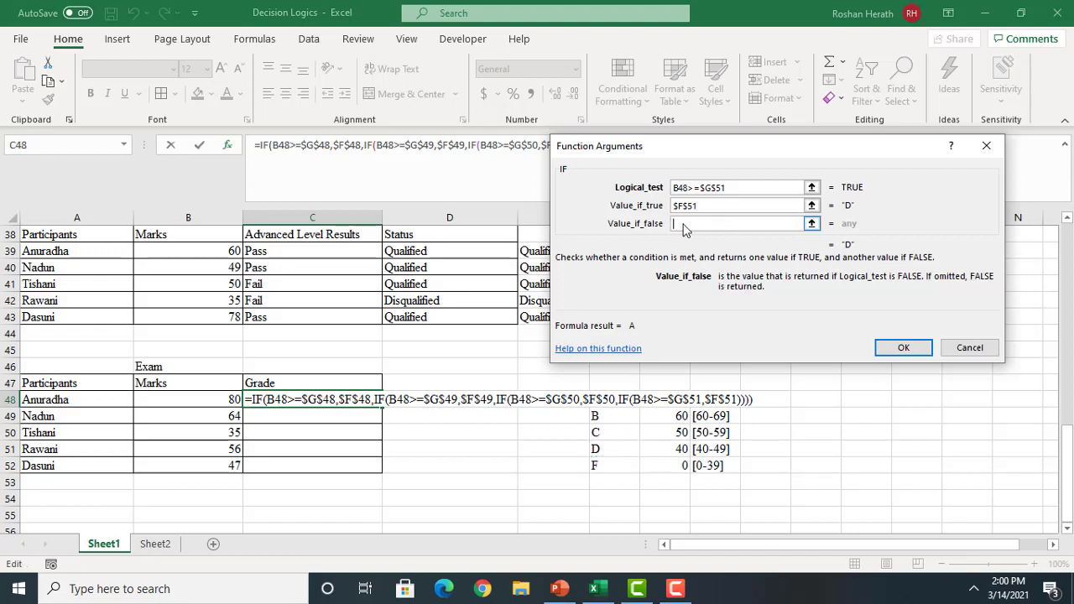
{"action": "left_click", "coordinate": [605, 464]}
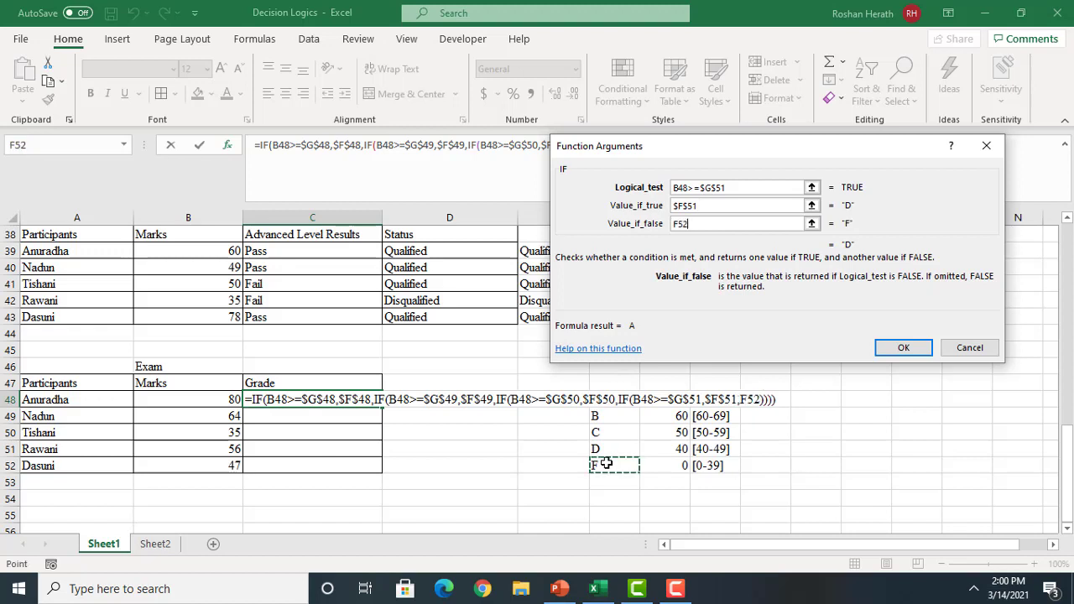
{"action": "key", "text": "F4"}
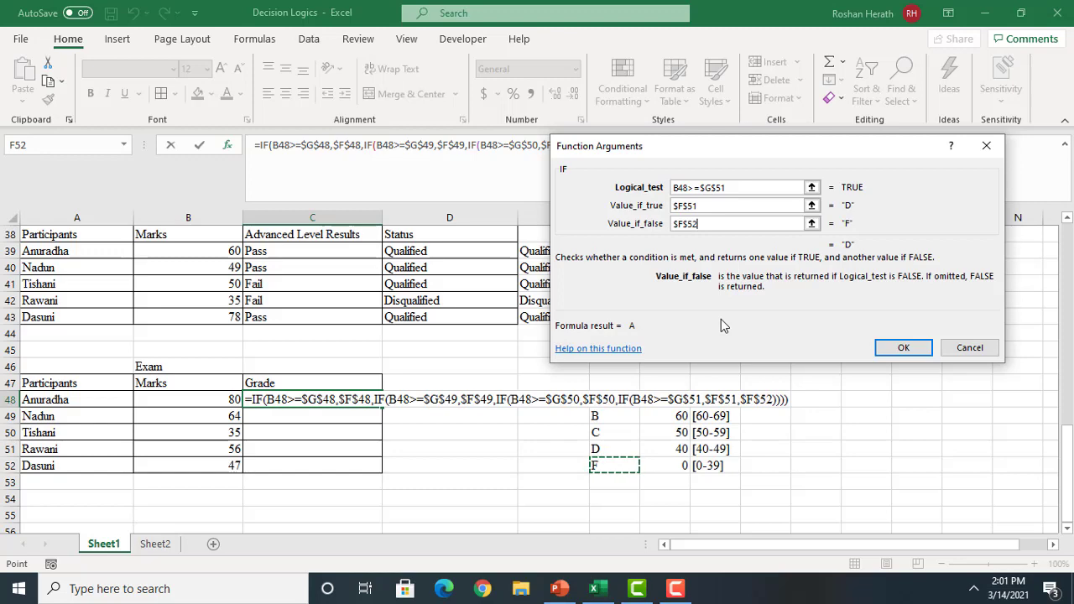
{"action": "left_click", "coordinate": [896, 348]}
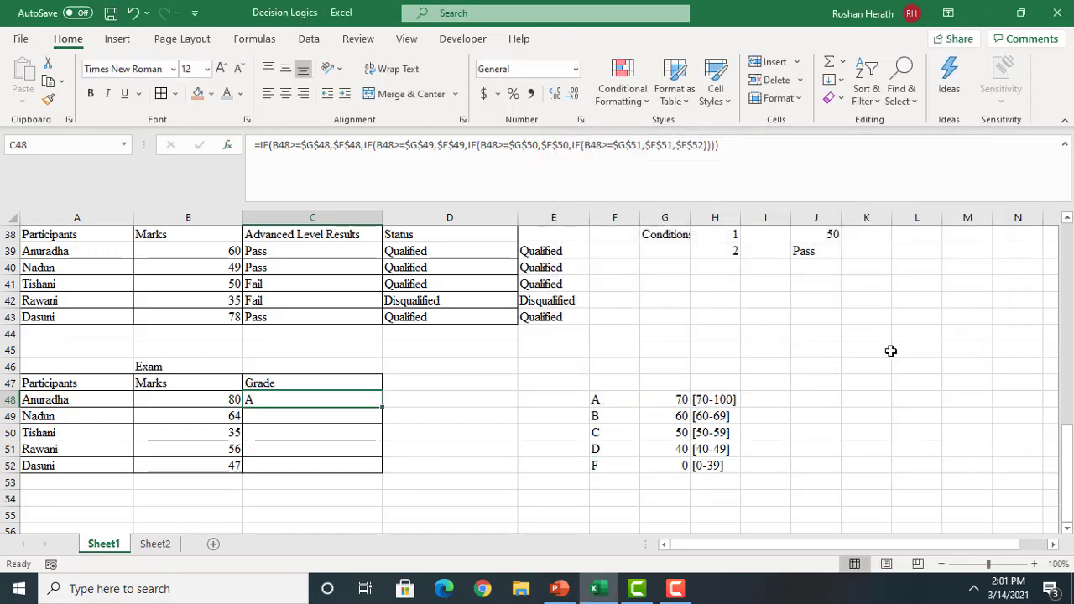
Fill the grade formula from C48 down through C52
{"action": "left_click", "coordinate": [438, 421]}
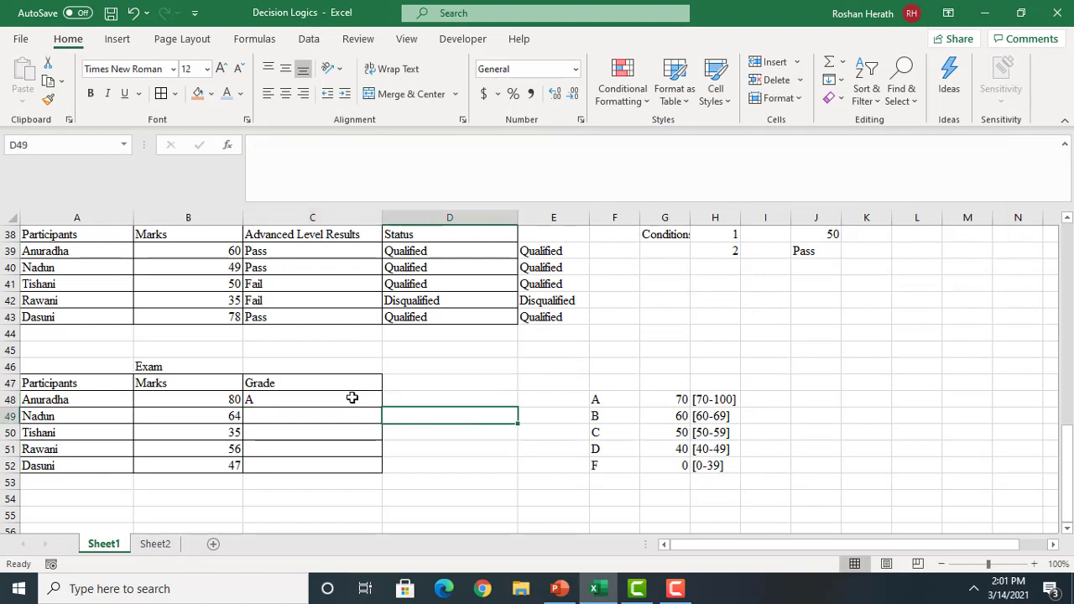
{"action": "left_click", "coordinate": [351, 399]}
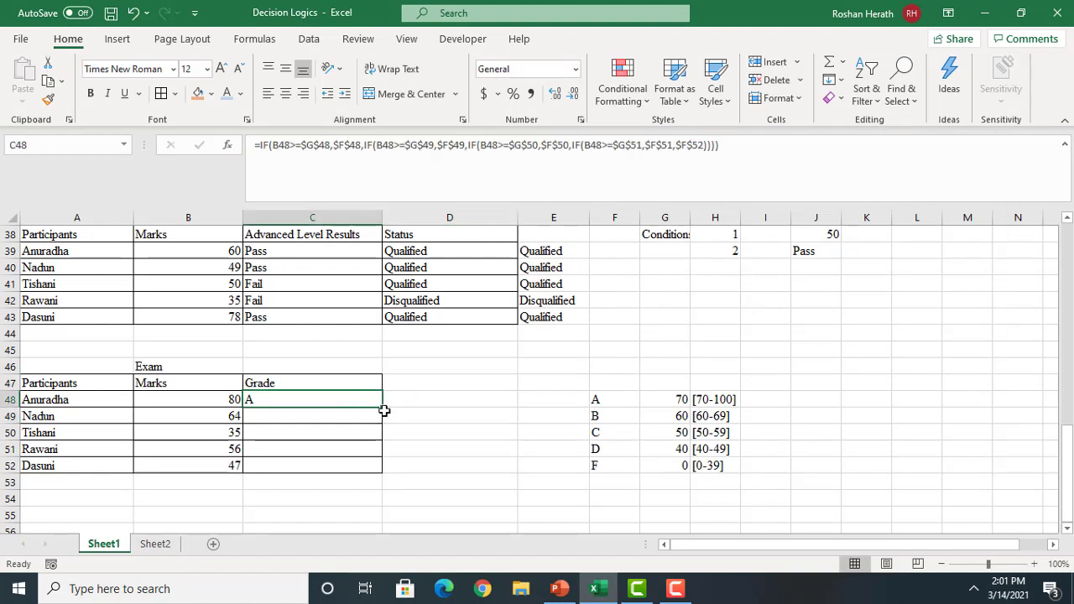
{"action": "left_click_drag", "start_coordinate": [382, 409], "coordinate": [379, 470]}
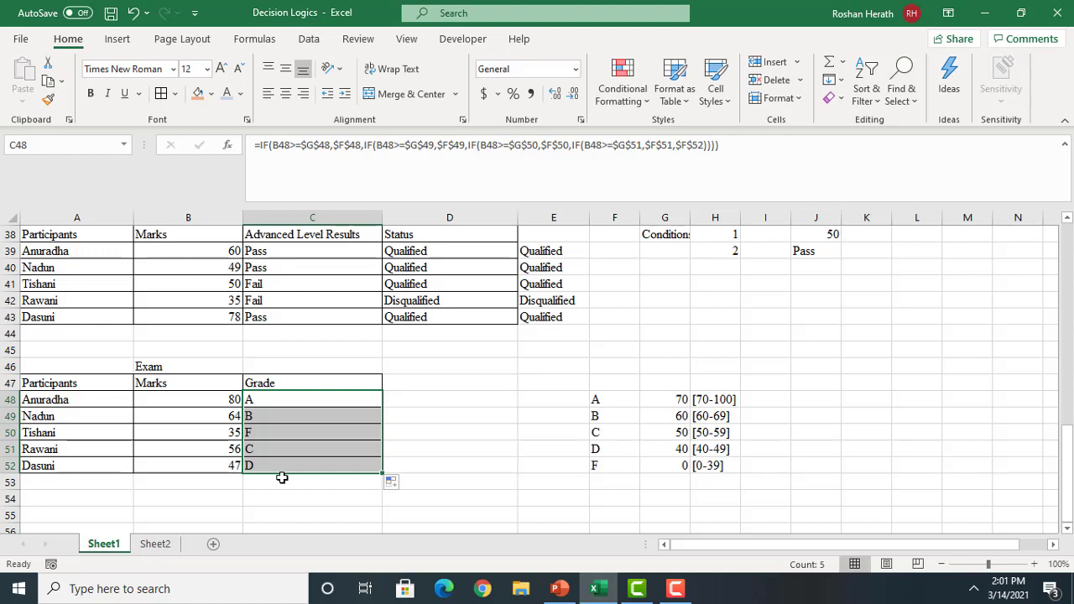
Start an IF function in cell D48 using its arguments dialog, with the logical test B48>=$G$48
{"action": "left_click", "coordinate": [429, 396]}
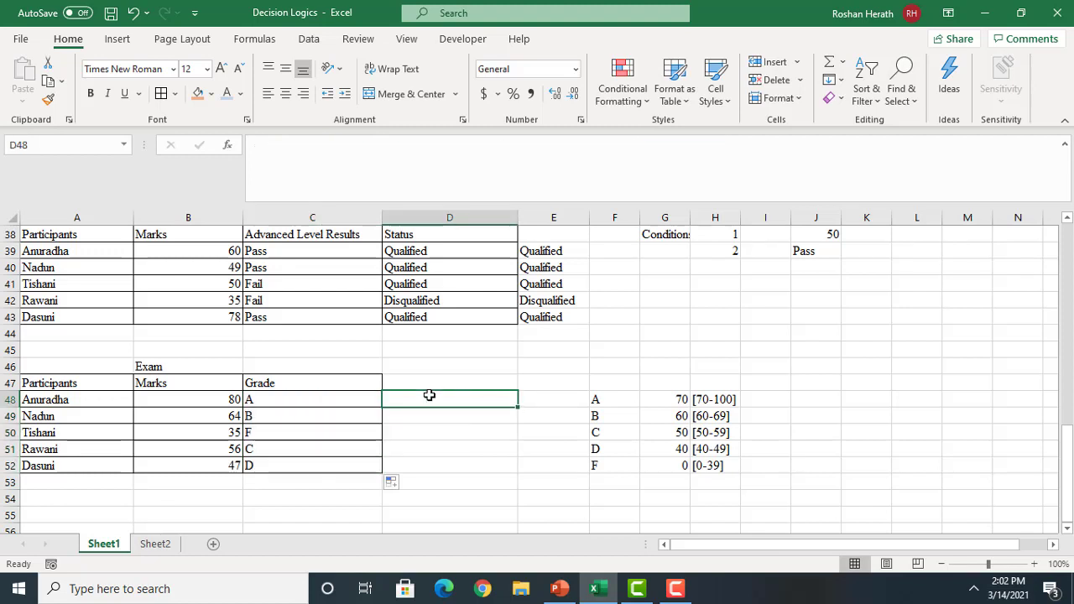
{"action": "type", "text": "=if"}
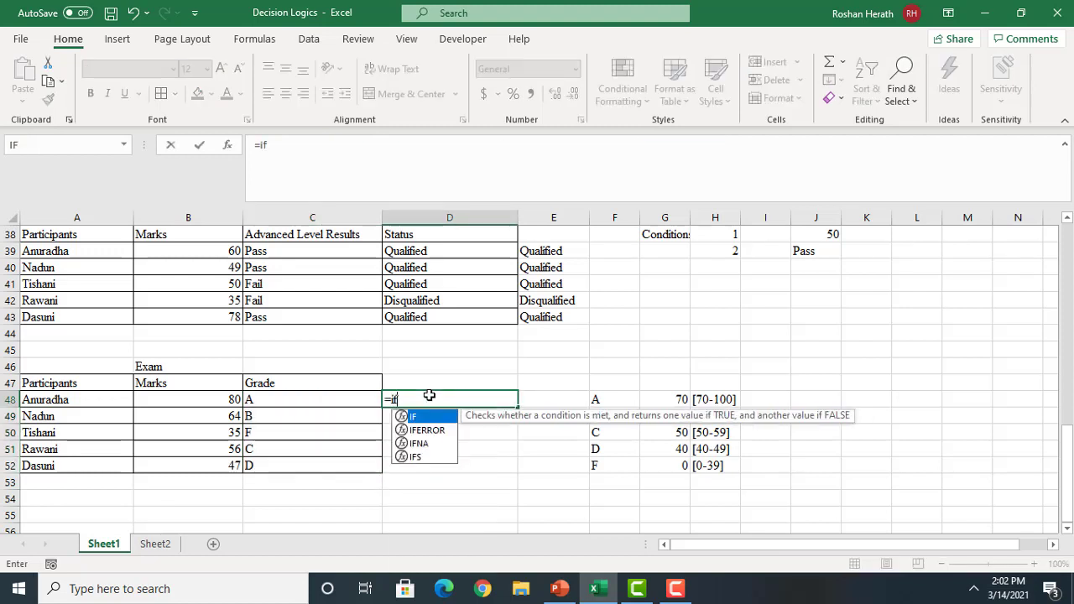
{"action": "double_click", "coordinate": [417, 418]}
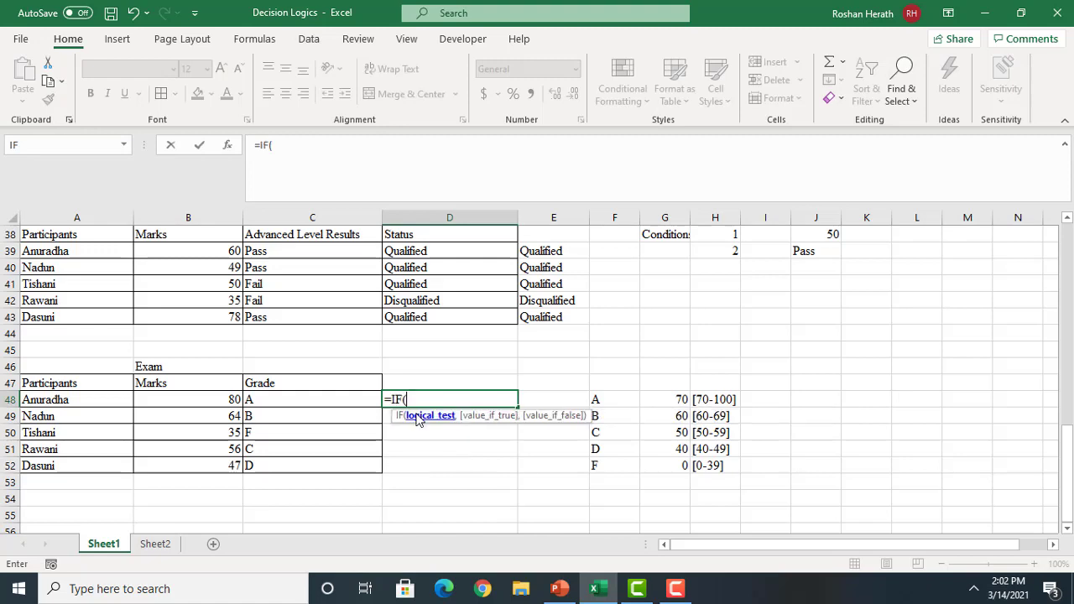
{"action": "left_click", "coordinate": [229, 147]}
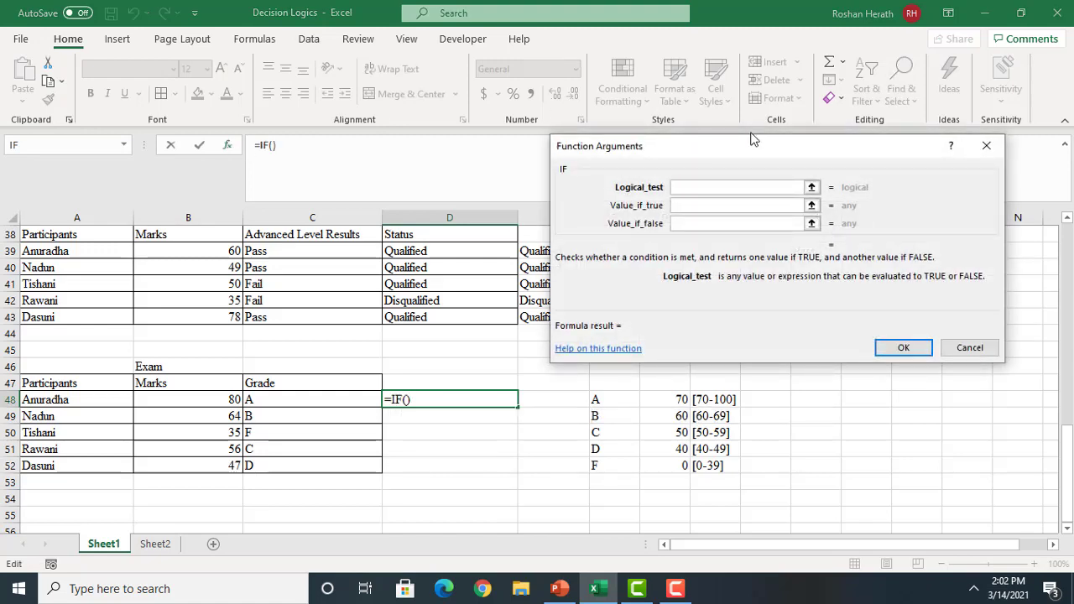
{"action": "left_click_drag", "start_coordinate": [757, 141], "coordinate": [761, 59]}
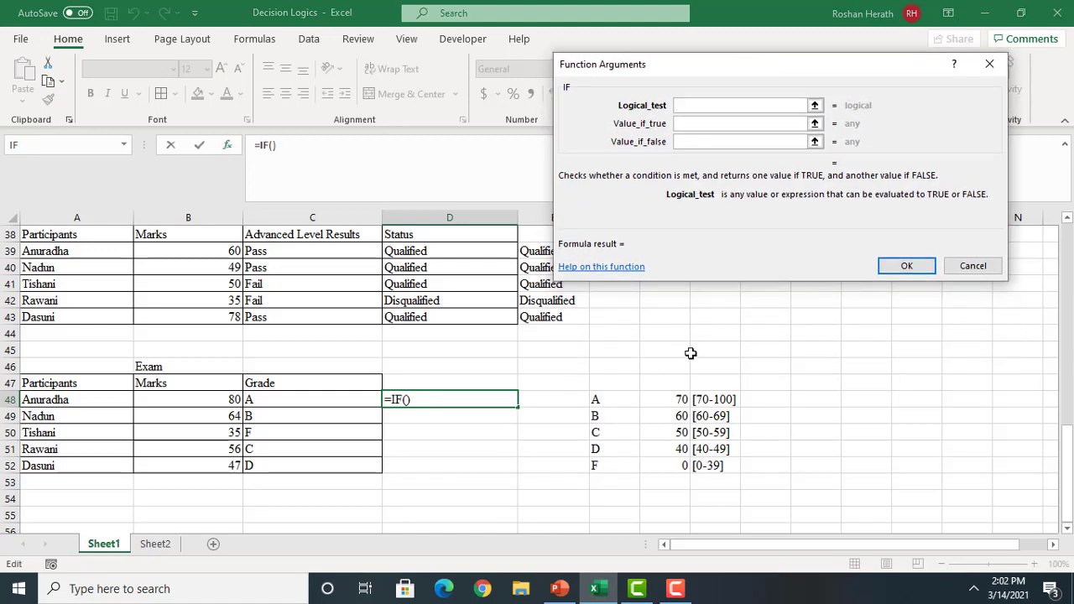
{"action": "left_click", "coordinate": [212, 399]}
{"action": "type", "text": ">="}
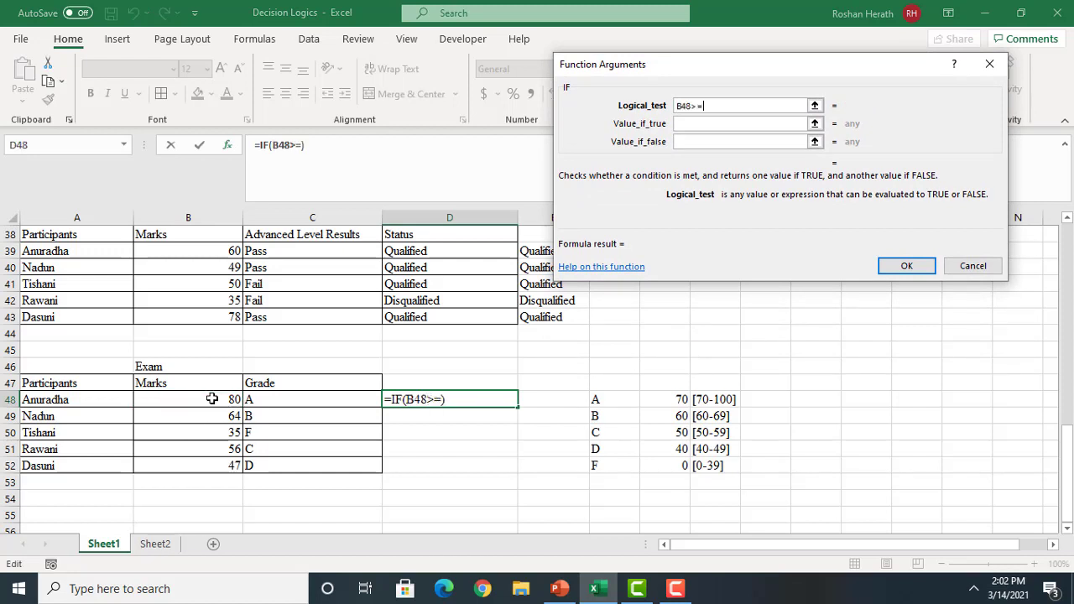
{"action": "left_click", "coordinate": [671, 400]}
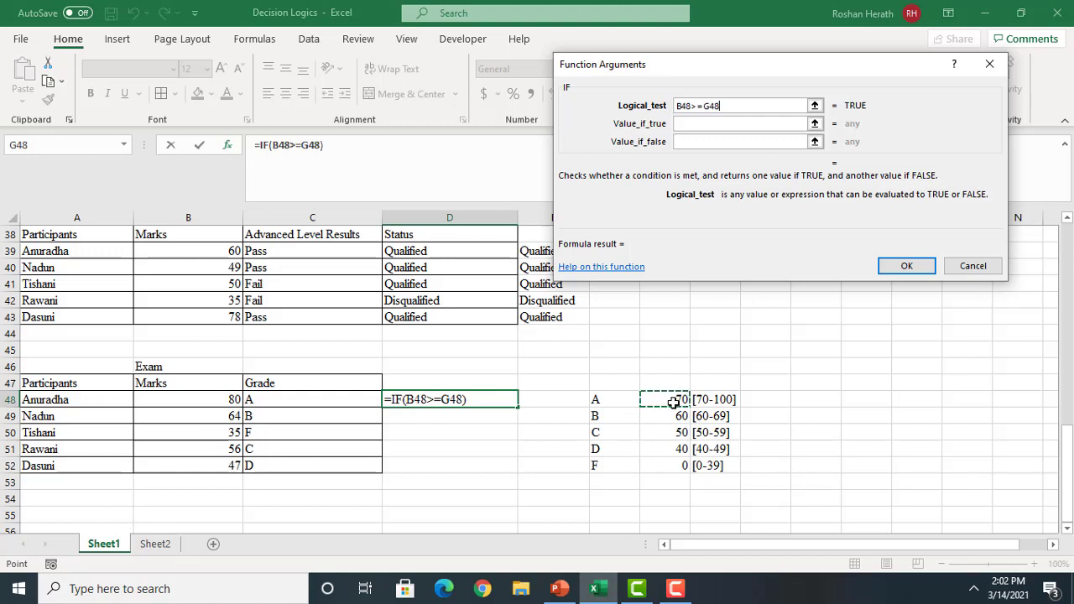
{"action": "key", "text": "F4"}
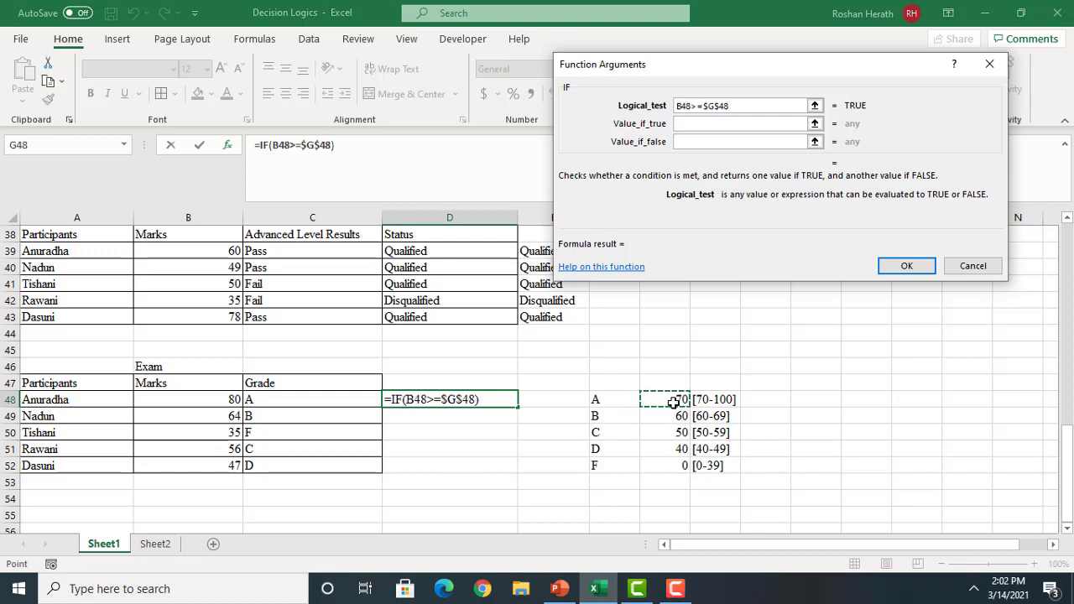
Set the value if true of D48's IF to the absolute reference $F$48
{"action": "left_click", "coordinate": [703, 124]}
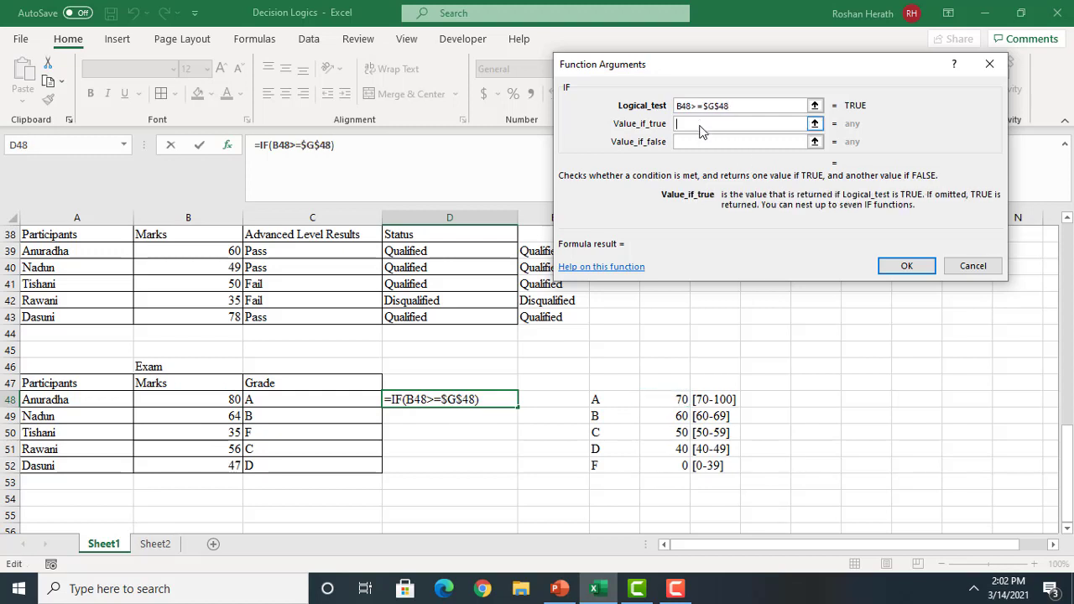
{"action": "left_click", "coordinate": [612, 398]}
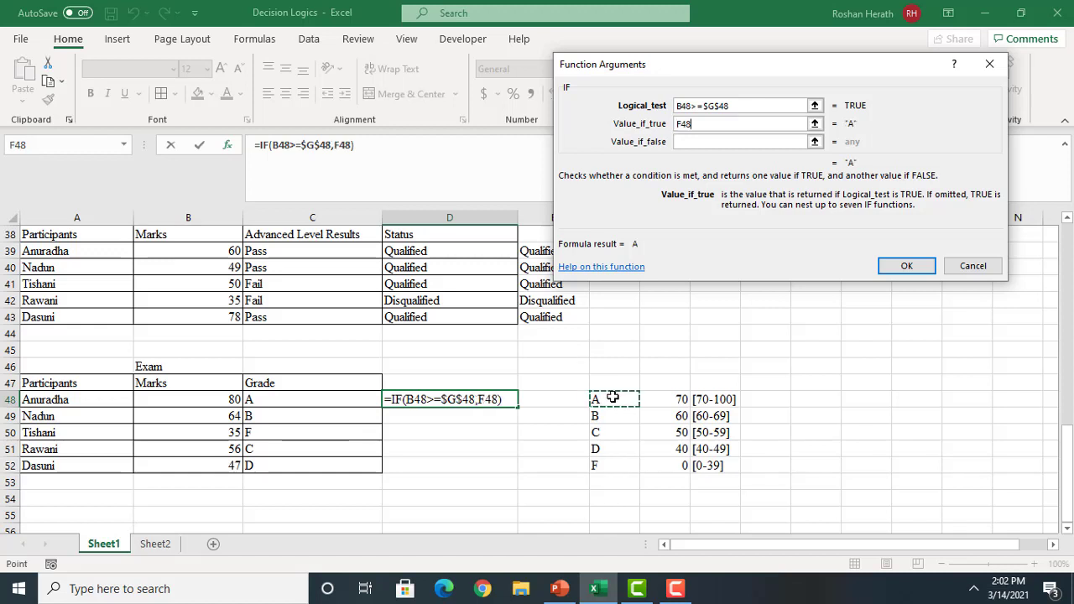
{"action": "key", "text": "F4"}
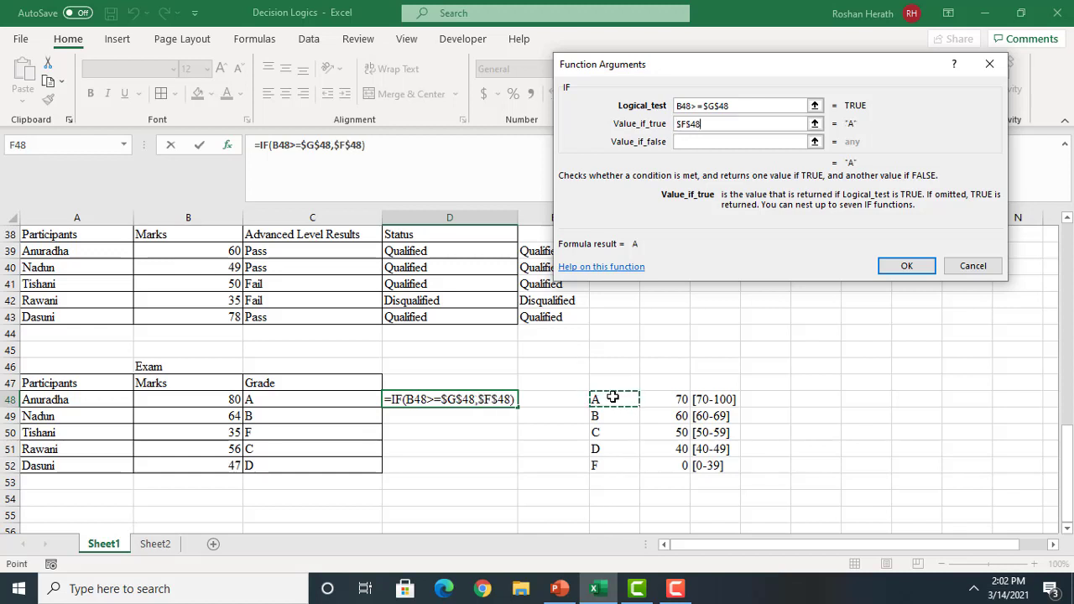
Nest a second IF in the value if false of D48's formula, with the logical test B48>=$G$49
{"action": "left_click", "coordinate": [698, 142]}
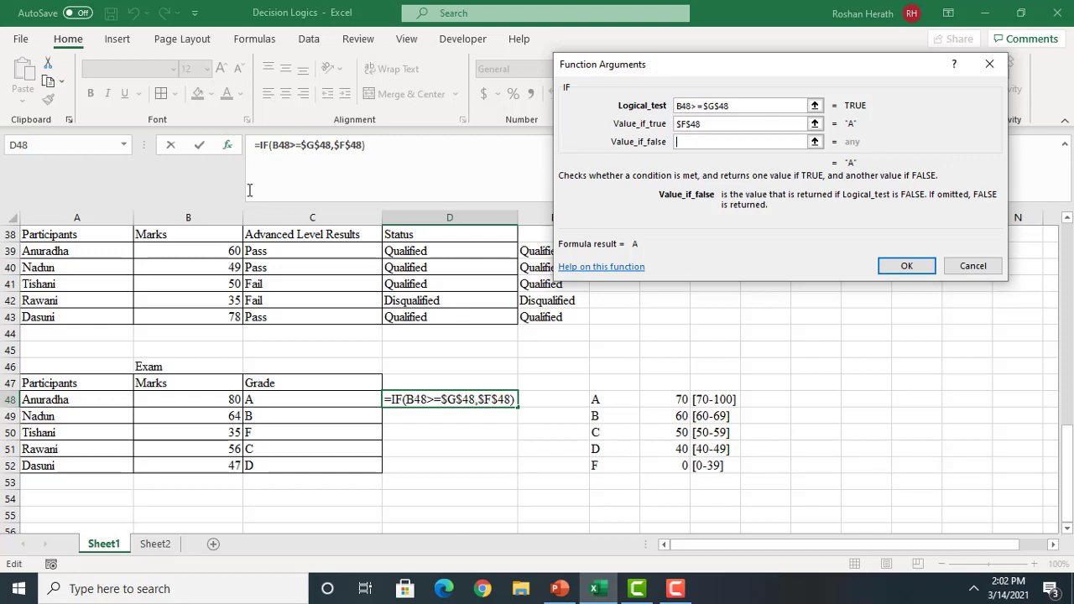
{"action": "left_click", "coordinate": [93, 145]}
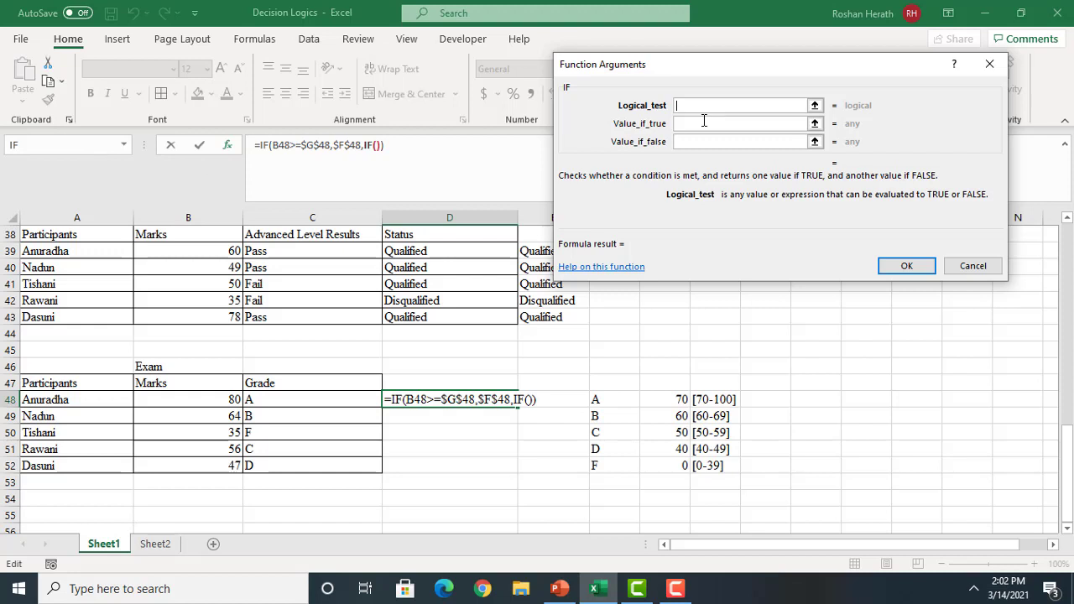
{"action": "left_click", "coordinate": [191, 400]}
{"action": "type", "text": ">"}
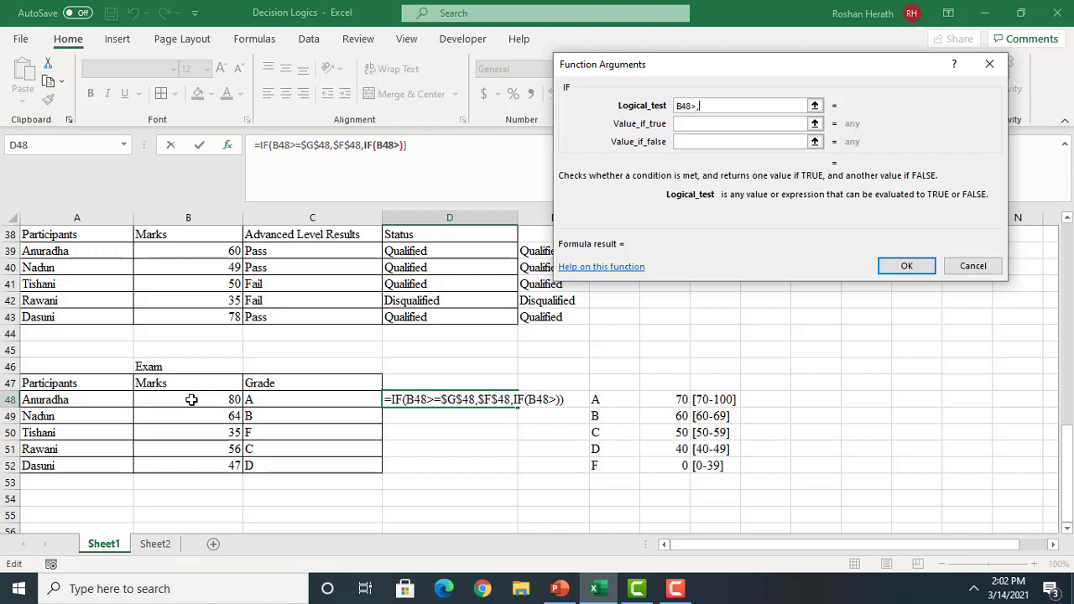
{"action": "key", "text": "BackSpace"}
{"action": "type", "text": ">="}
{"action": "left_click", "coordinate": [674, 416]}
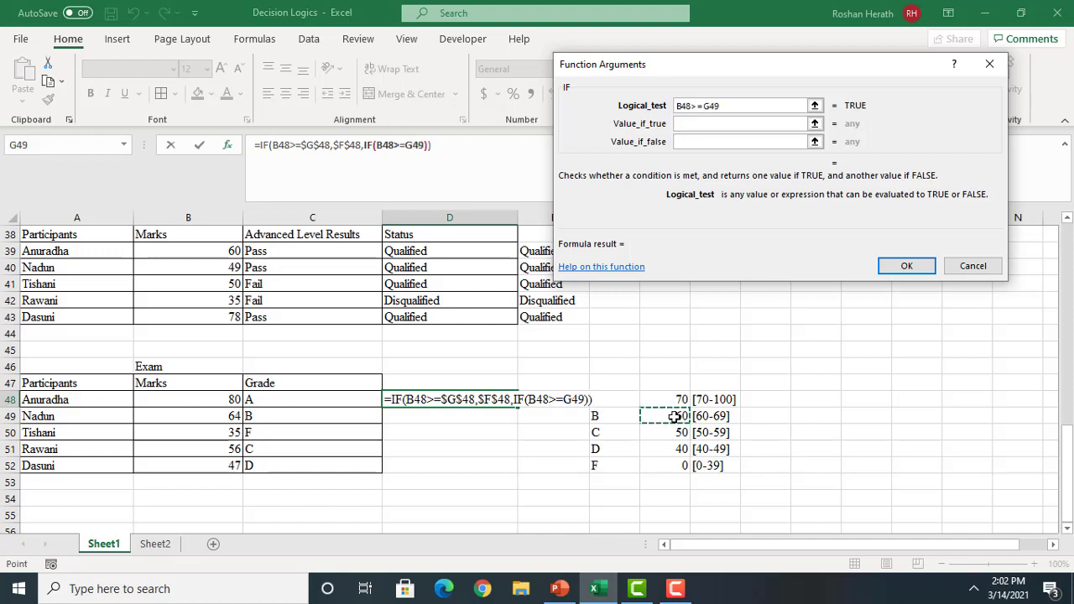
{"action": "key", "text": "F4"}
Set the second IF's value if true to the absolute reference $F$49
{"action": "left_click", "coordinate": [698, 124]}
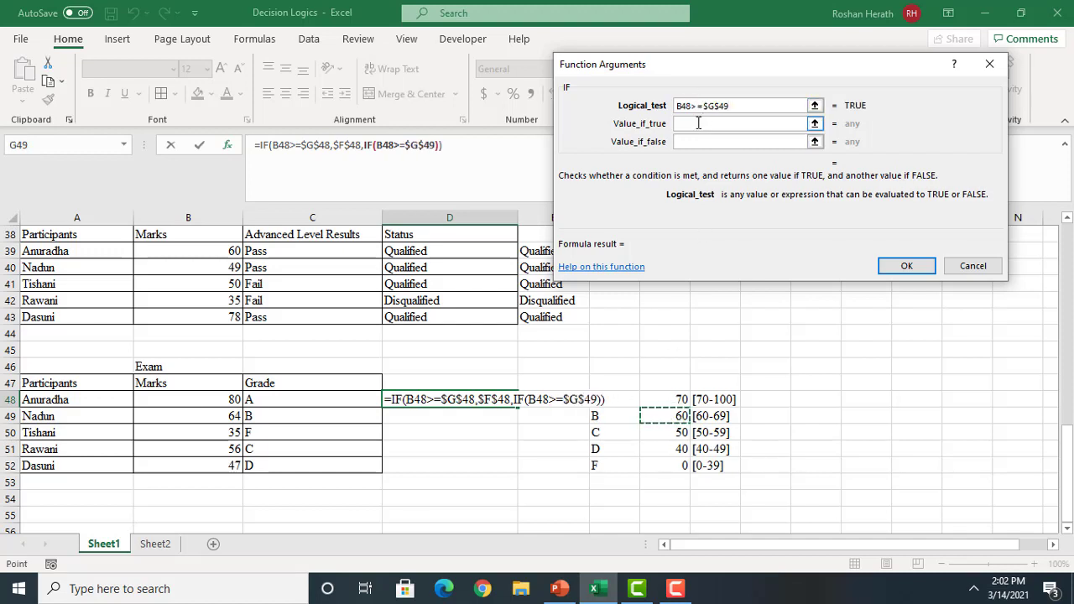
{"action": "left_click", "coordinate": [604, 416]}
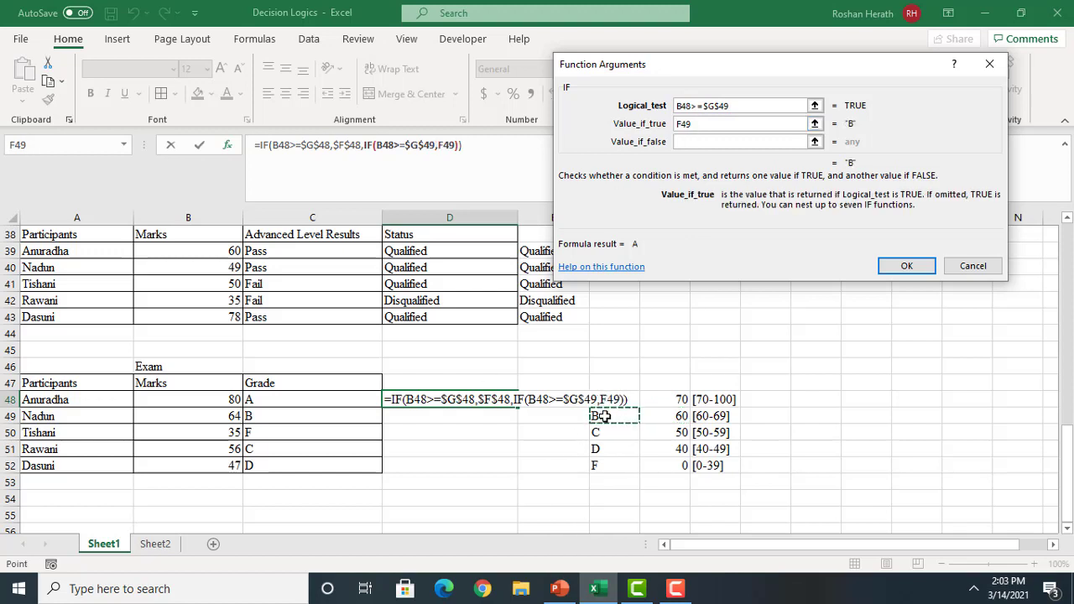
{"action": "key", "text": "F4"}
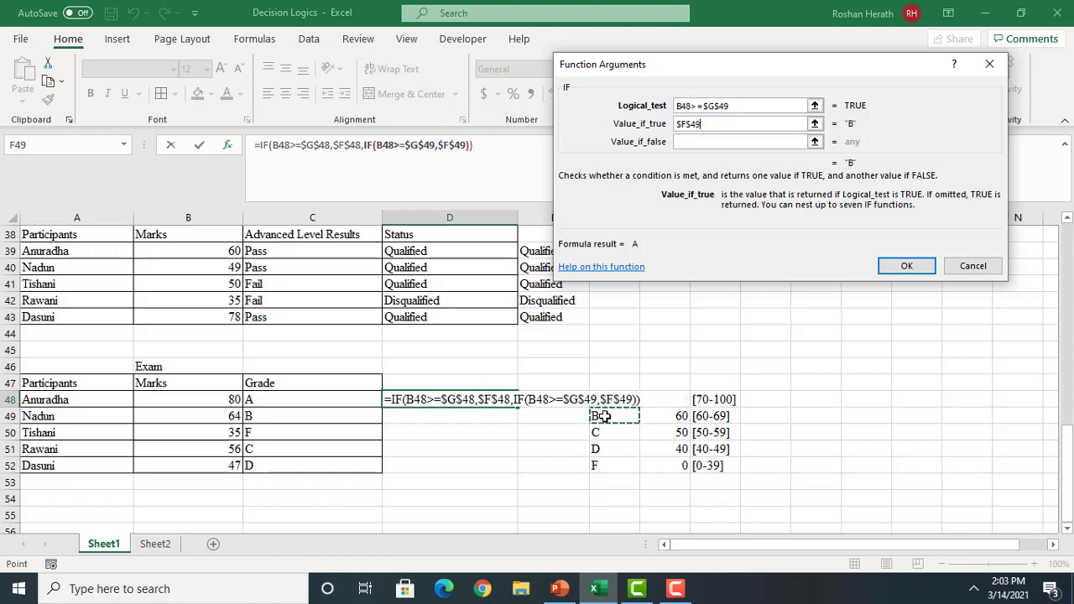
Nest a third IF in the second IF's value if false, with the logical test B48>=$G$50
{"action": "left_click", "coordinate": [687, 142]}
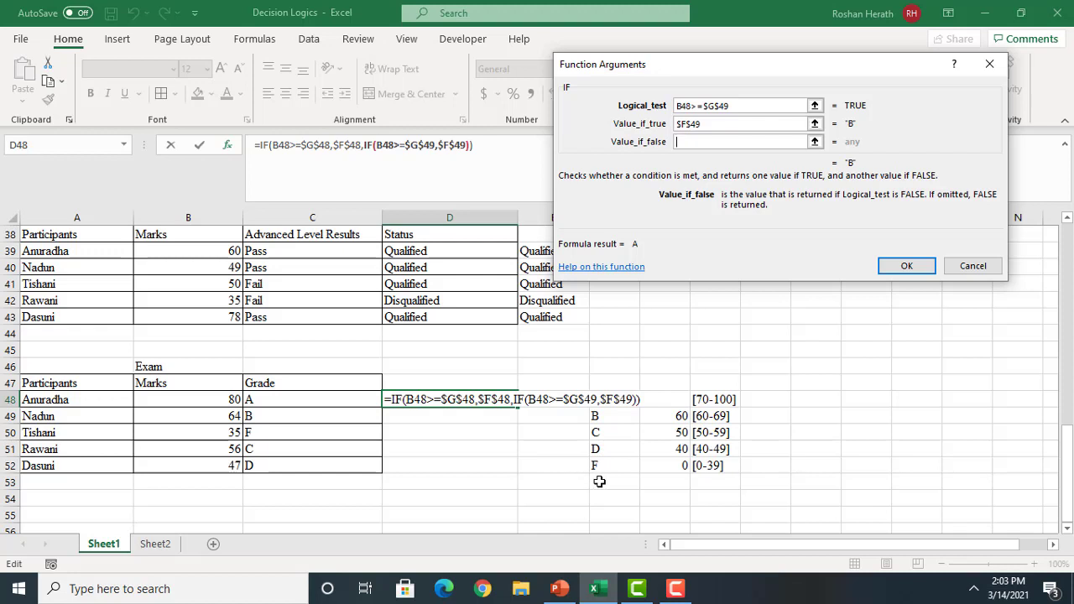
{"action": "left_click", "coordinate": [71, 151]}
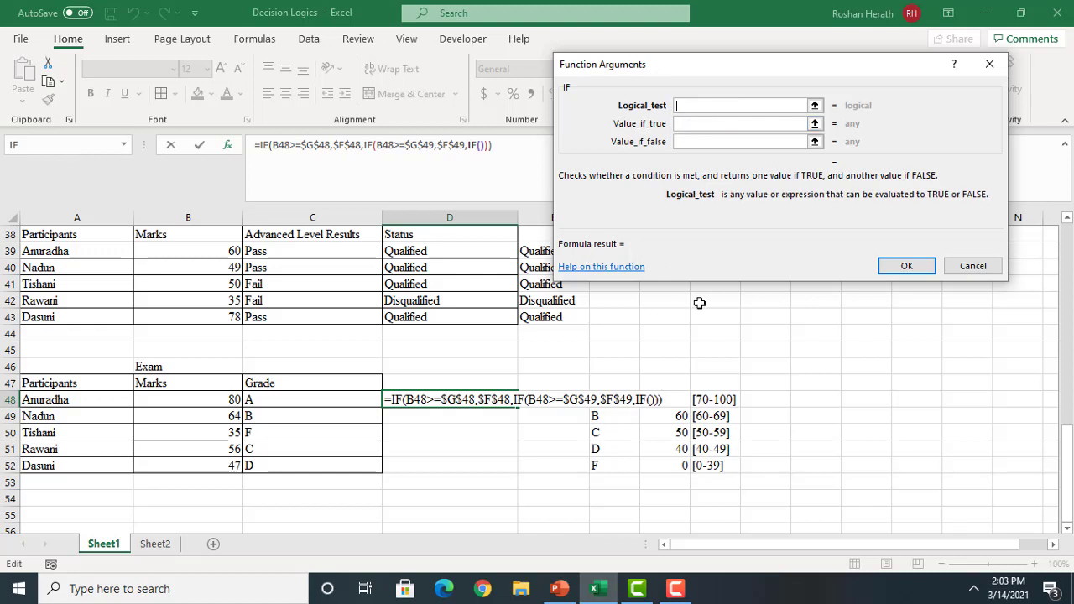
{"action": "left_click", "coordinate": [203, 403]}
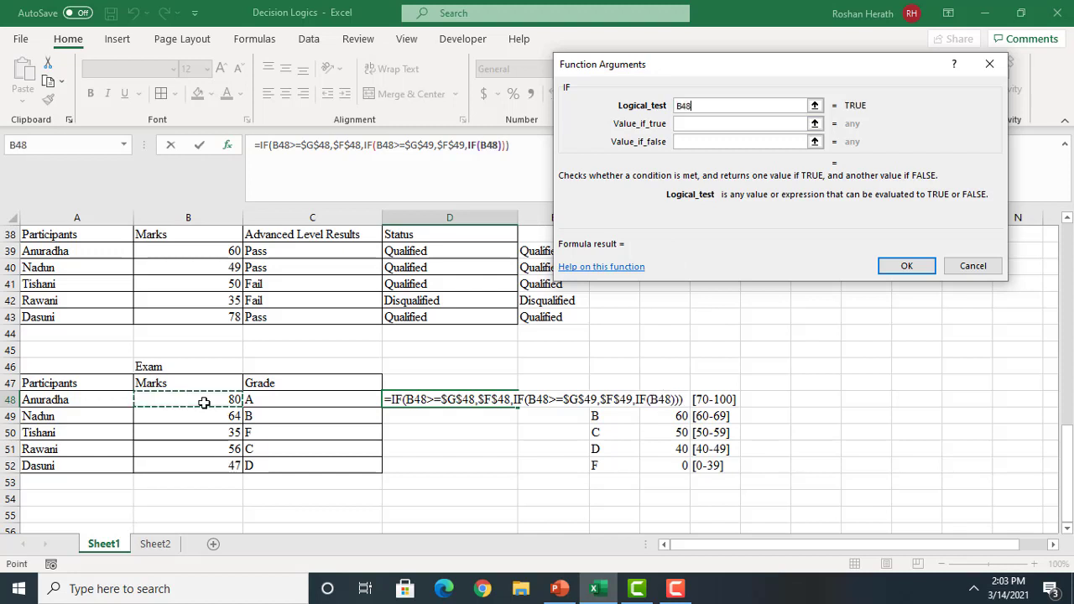
{"action": "type", "text": ">="}
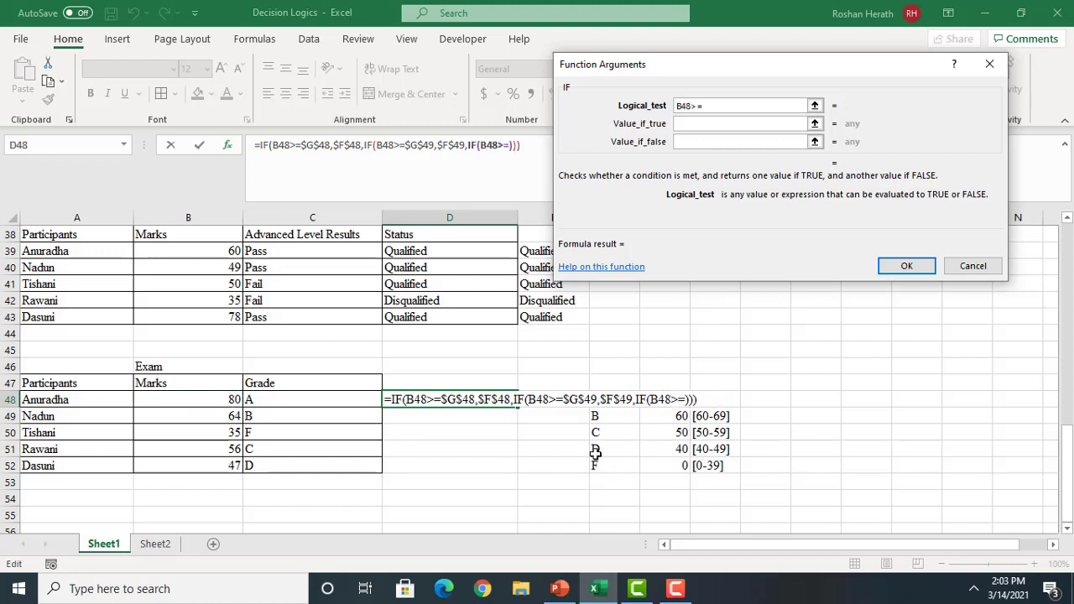
{"action": "left_click", "coordinate": [673, 428]}
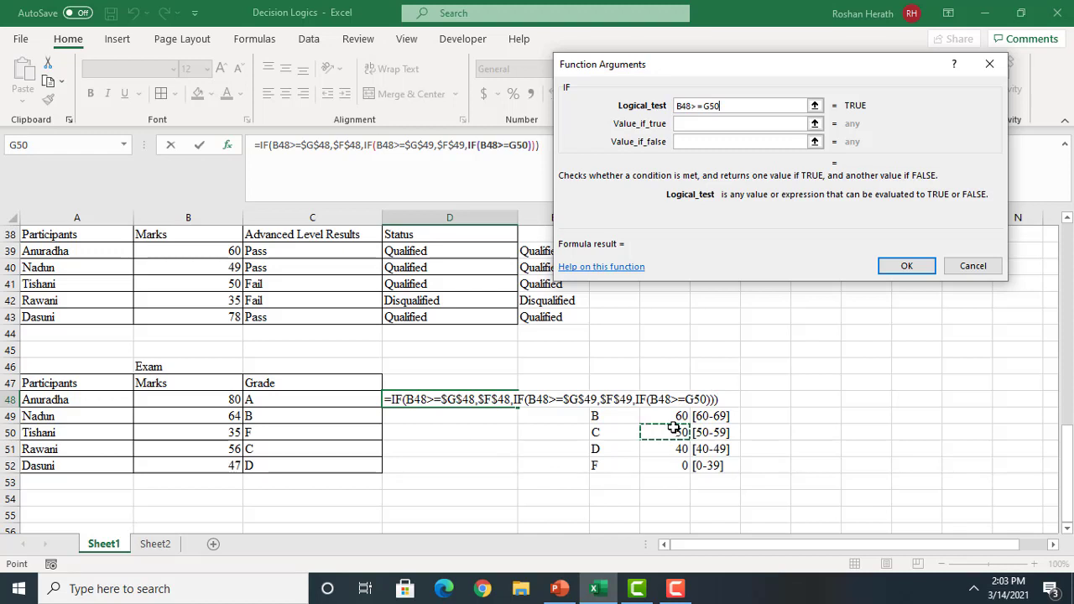
{"action": "key", "text": "F4"}
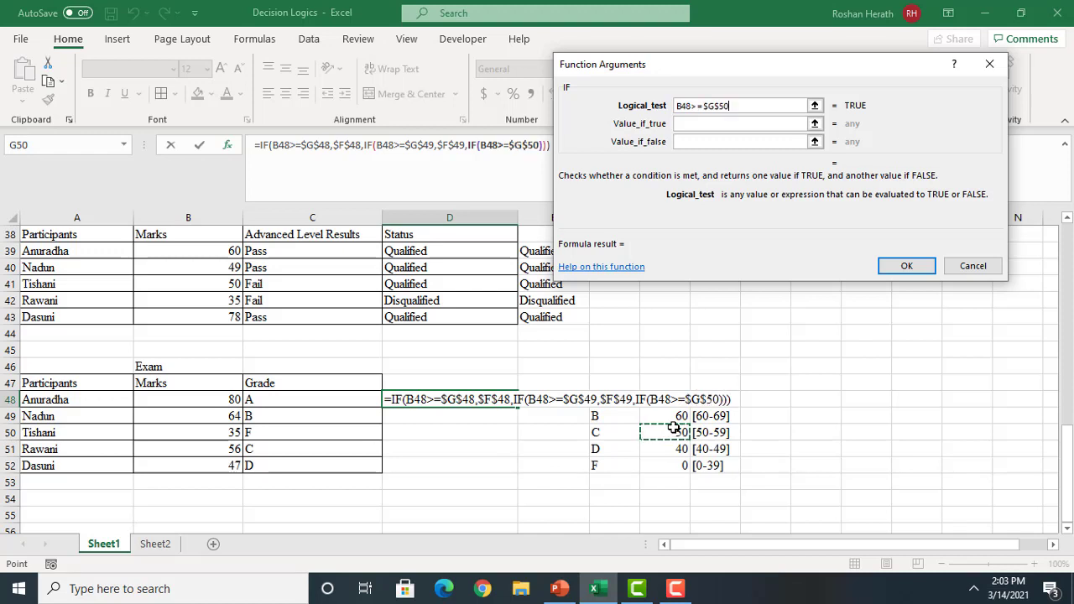
Set the third IF's value if true to the absolute reference $F$50
{"action": "left_click", "coordinate": [700, 125]}
{"action": "left_click", "coordinate": [606, 437]}
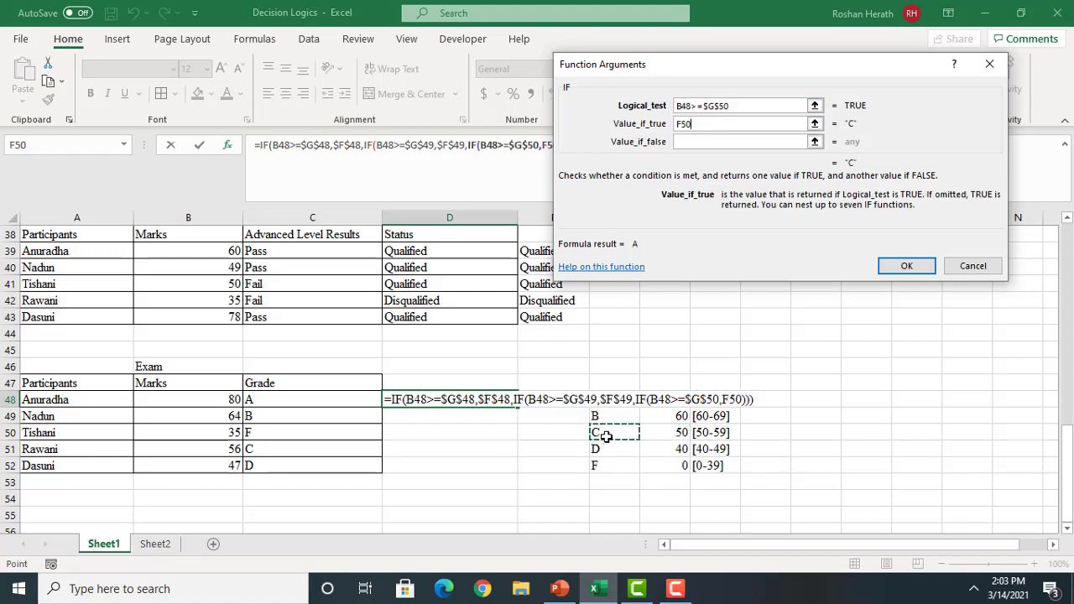
{"action": "key", "text": "F4"}
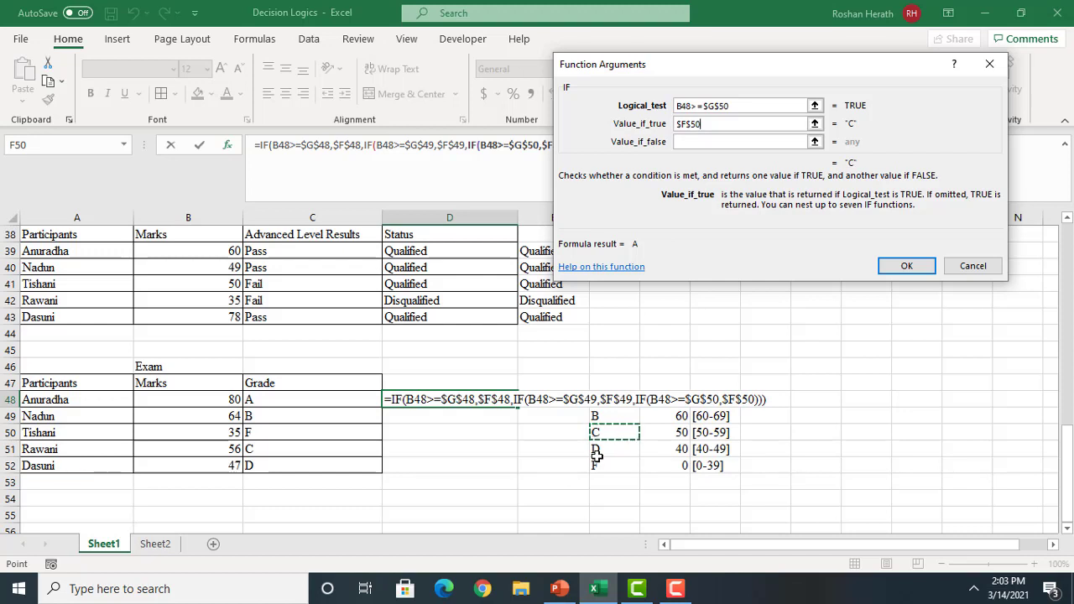
Nest a fourth IF in the third IF's value if false, with the logical test B48>=$G$51
{"action": "left_click", "coordinate": [692, 142]}
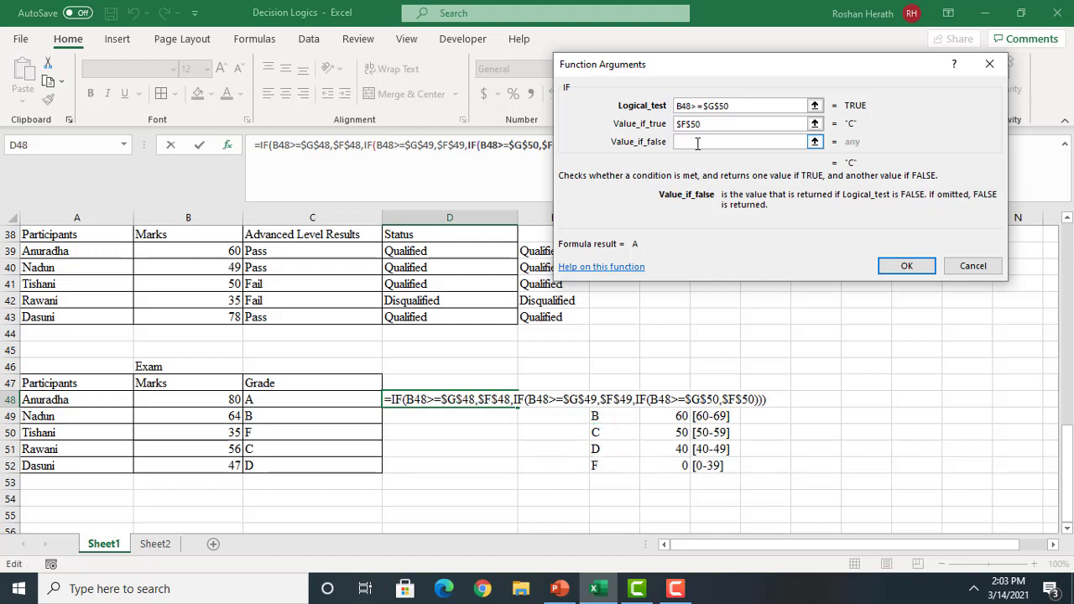
{"action": "left_click", "coordinate": [109, 147]}
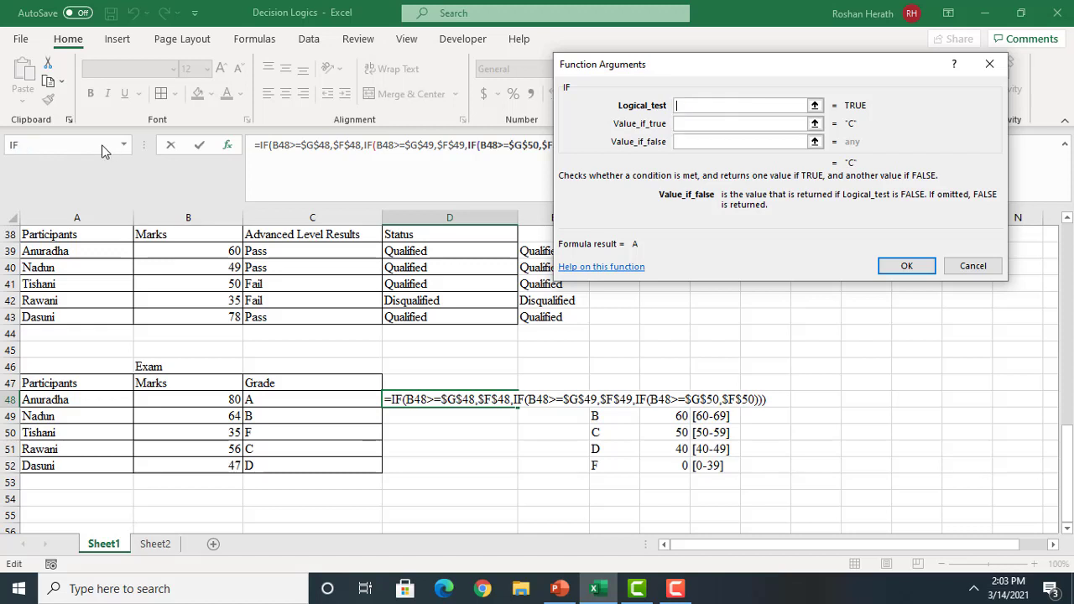
{"action": "left_click", "coordinate": [201, 401]}
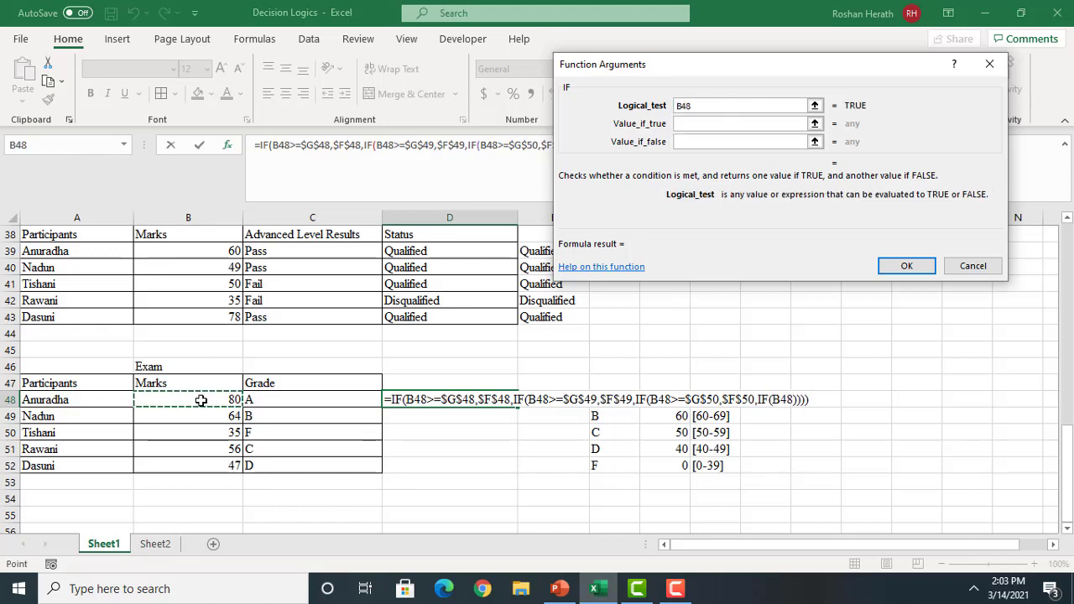
{"action": "type", "text": ">="}
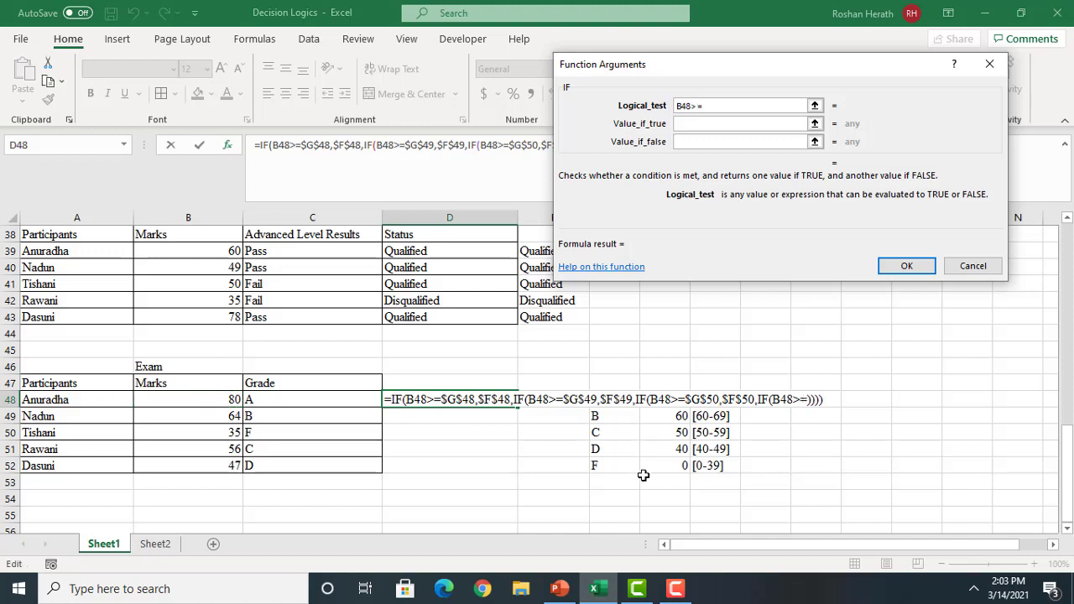
{"action": "type", "text": "40"}
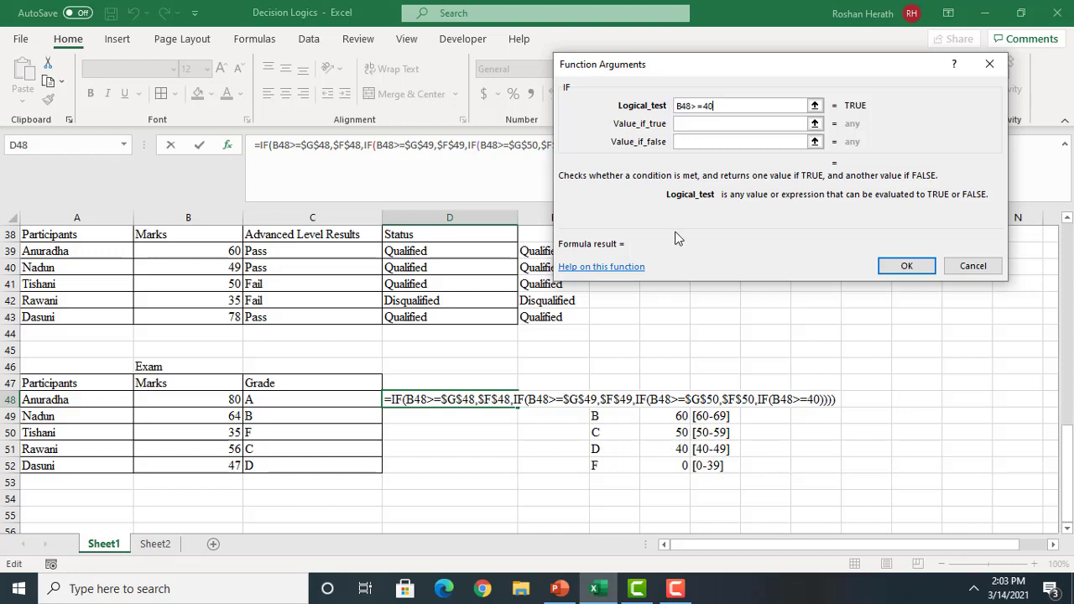
{"action": "key", "text": "BackSpace"}
{"action": "key", "text": "BackSpace"}
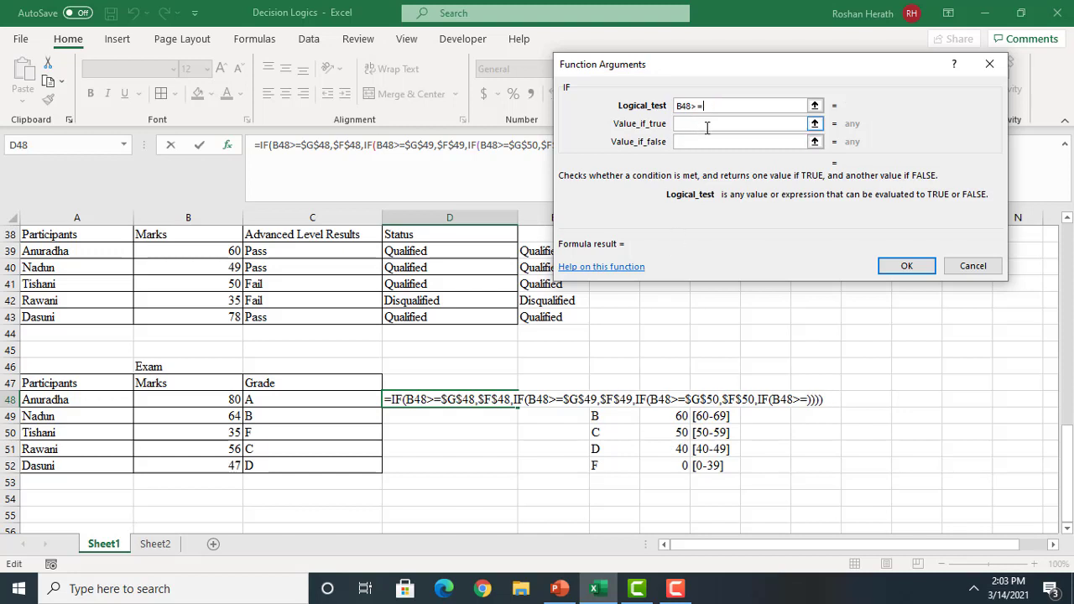
{"action": "left_click", "coordinate": [665, 450]}
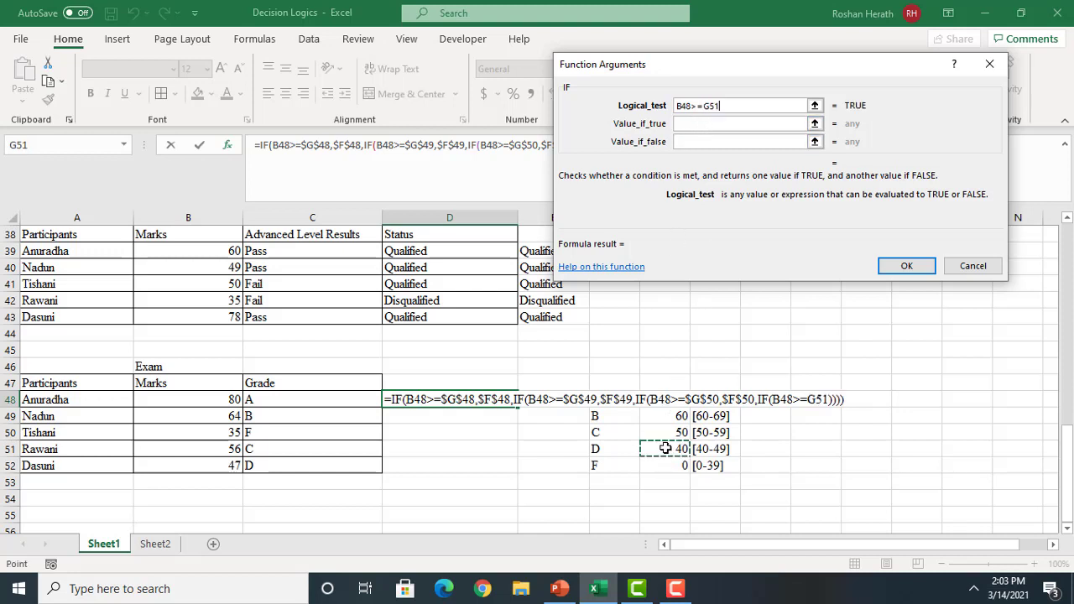
{"action": "key", "text": "F4"}
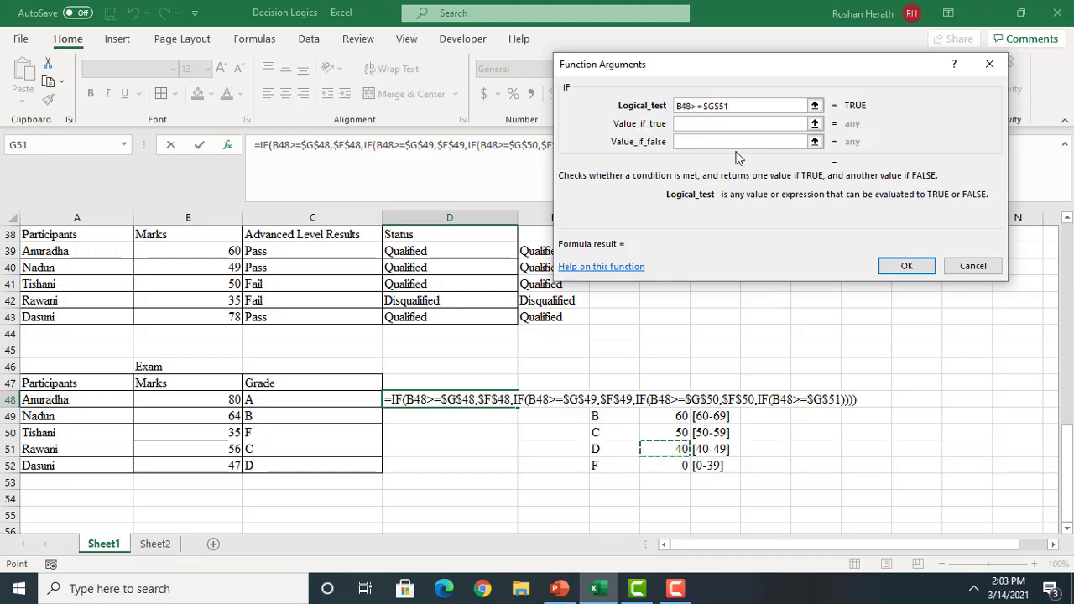
Set the fourth IF's value if true to the absolute reference $F$51
{"action": "left_click", "coordinate": [690, 126]}
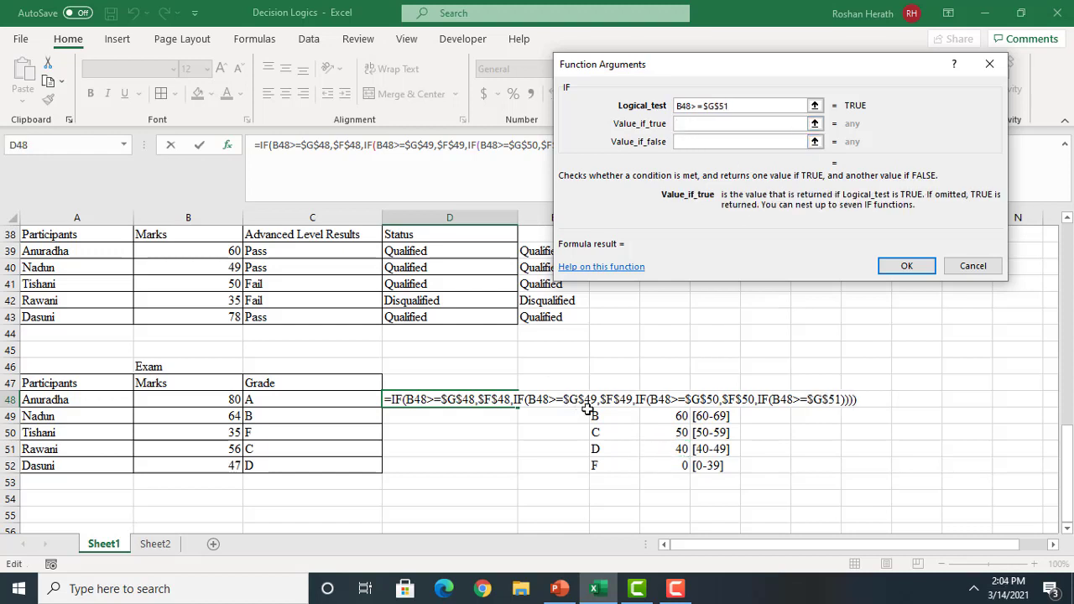
{"action": "left_click", "coordinate": [602, 444]}
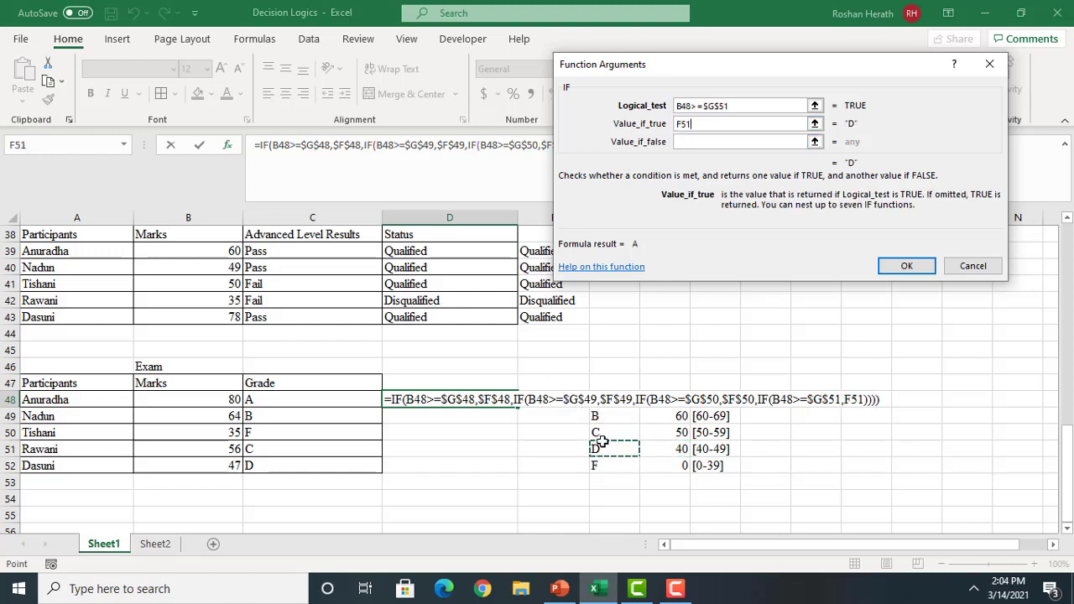
{"action": "key", "text": "F4"}
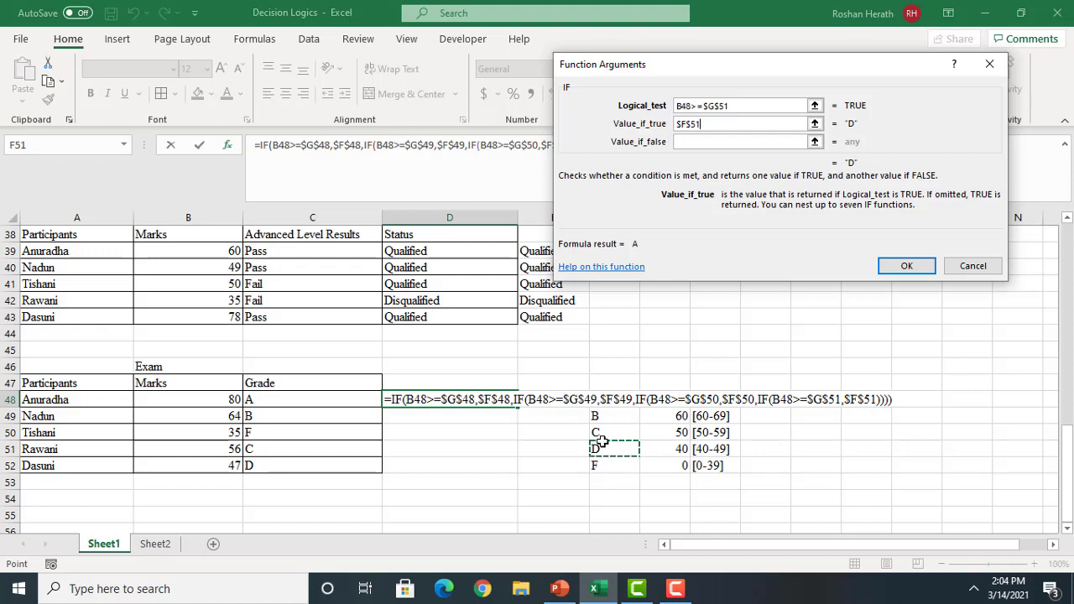
Set the fourth IF's value if false to $F$52 and fill the completed formula from D48 down through D52
{"action": "left_click", "coordinate": [690, 145]}
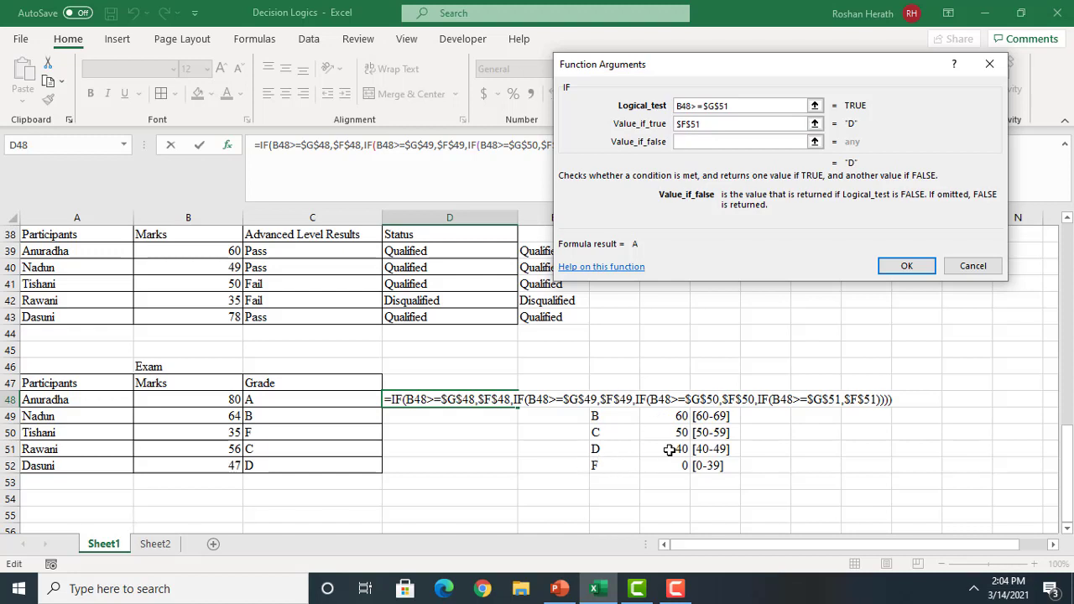
{"action": "left_click", "coordinate": [601, 467]}
{"action": "key", "text": "F4"}
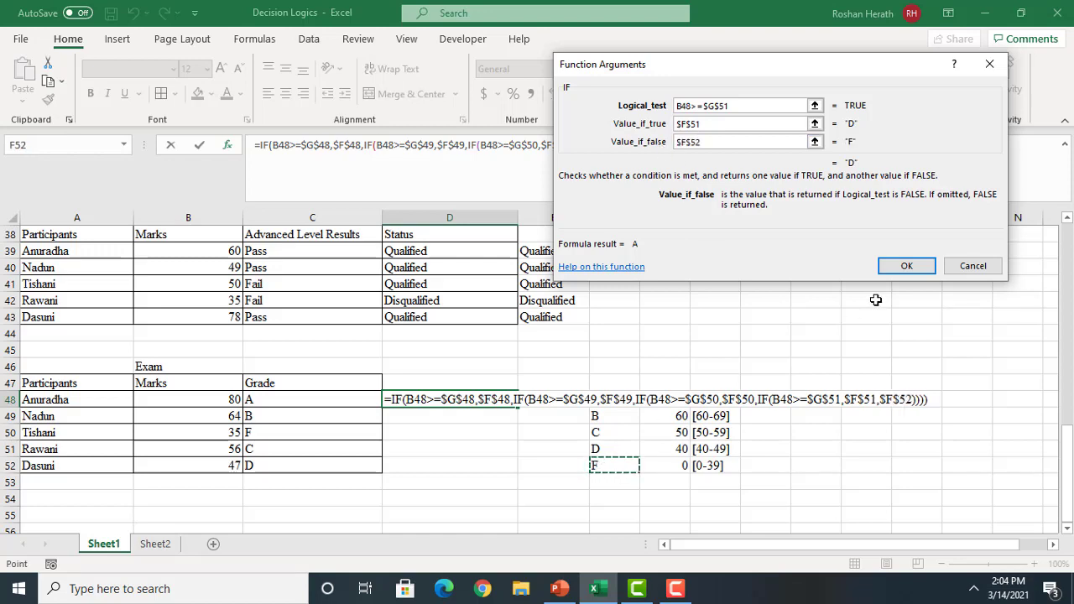
{"action": "left_click", "coordinate": [904, 267]}
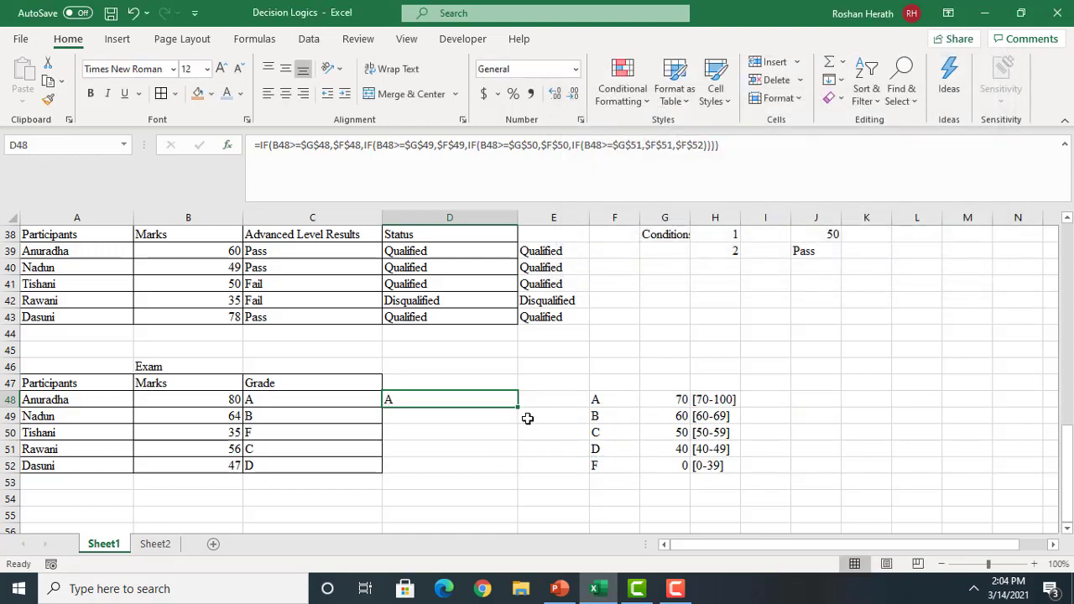
{"action": "left_click_drag", "start_coordinate": [520, 407], "coordinate": [493, 475]}
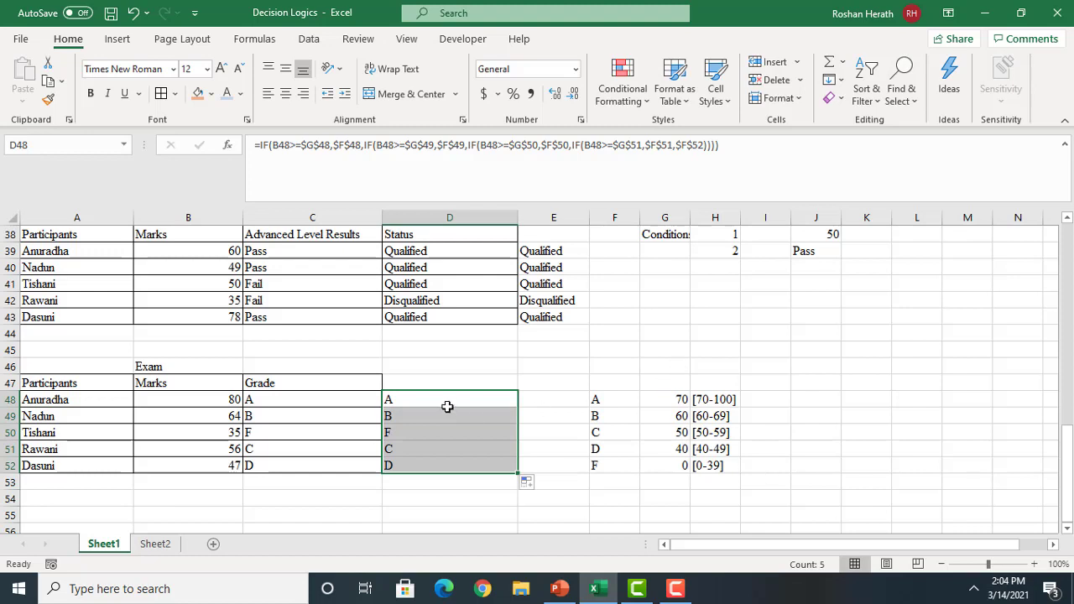
Review the grade key's lower mark limits in G48:G52 against the nested IF formula in D48
{"action": "left_click", "coordinate": [662, 402]}
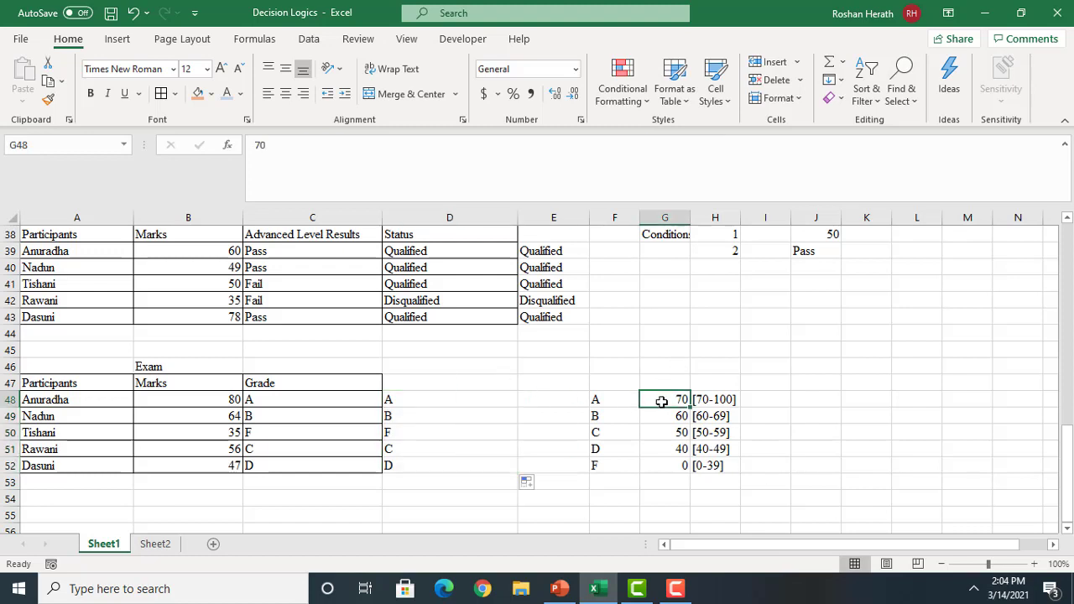
{"action": "left_click", "coordinate": [670, 466]}
{"action": "left_click", "coordinate": [664, 402]}
{"action": "left_click", "coordinate": [666, 415]}
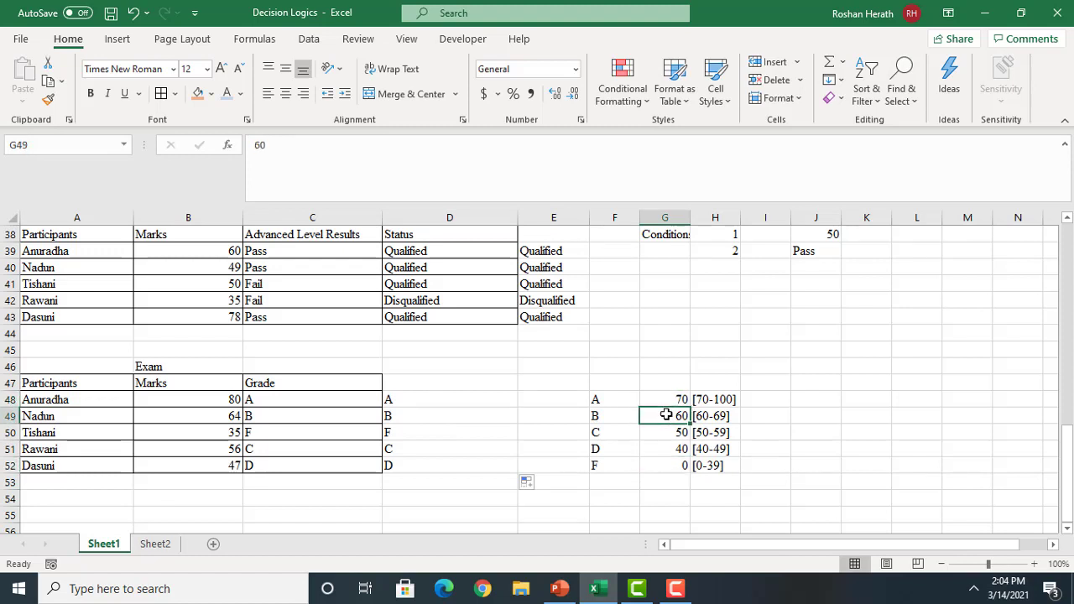
{"action": "left_click", "coordinate": [669, 433]}
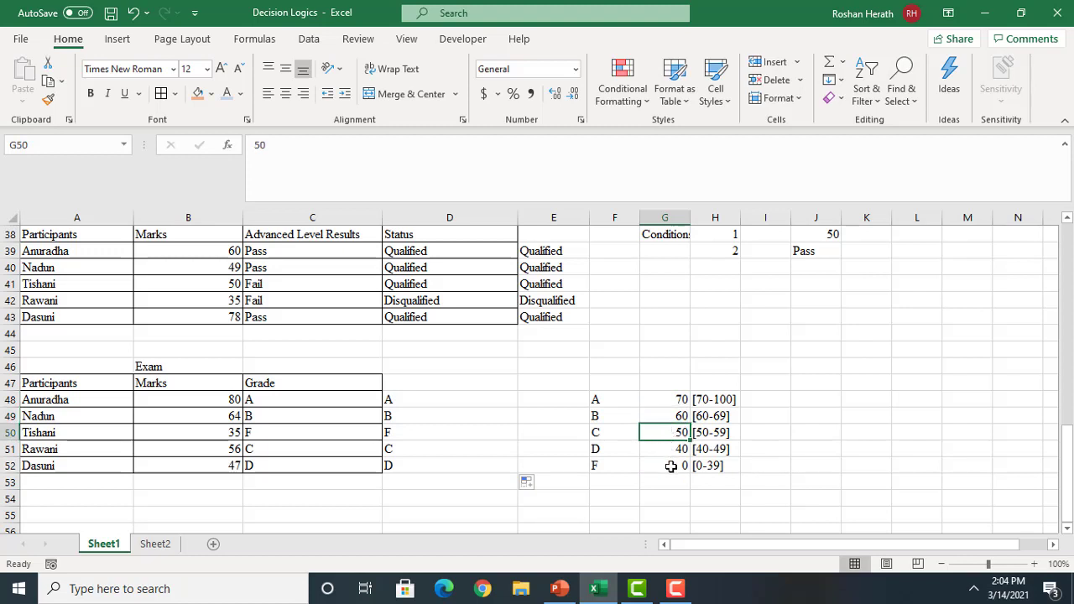
{"action": "left_click", "coordinate": [671, 467]}
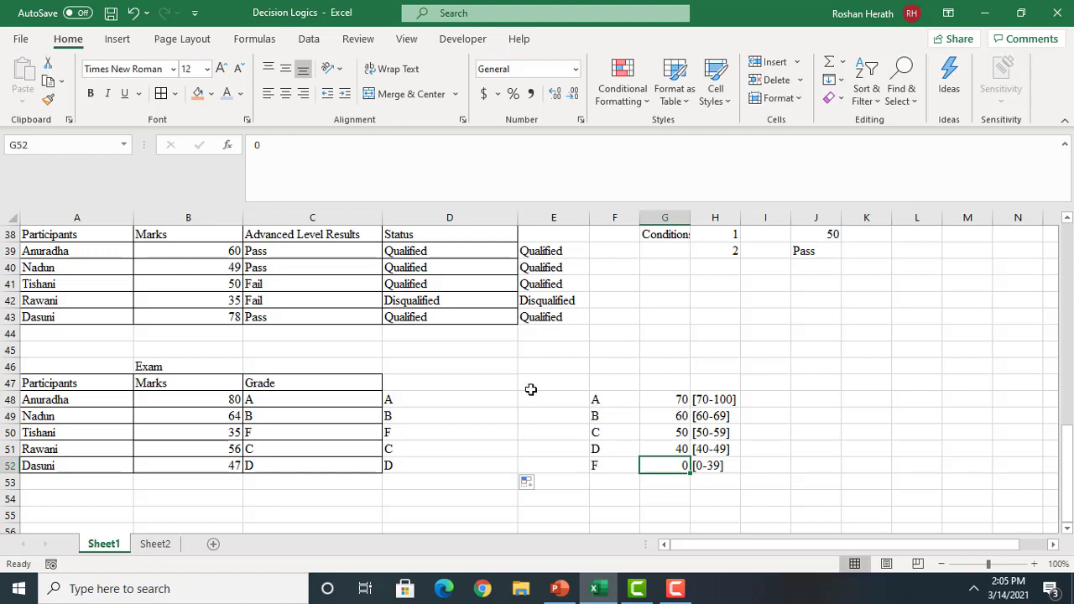
{"action": "left_click", "coordinate": [446, 404]}
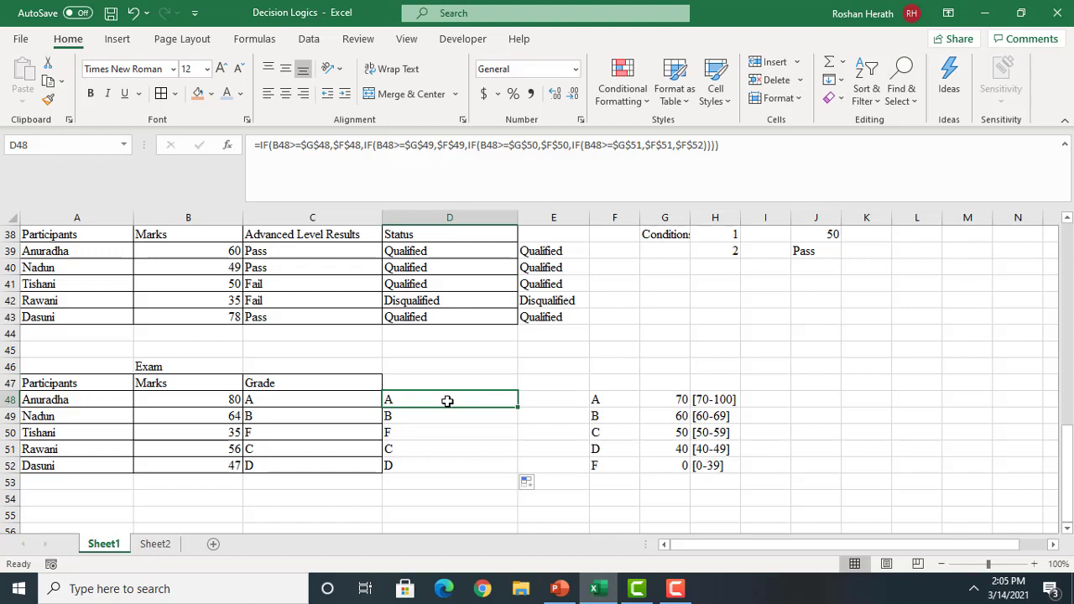
Clear the grade formulas in D48:D52 and start a new IF formula in D48 with its function arguments open
{"action": "left_click_drag", "start_coordinate": [446, 401], "coordinate": [447, 472]}
{"action": "key", "text": "Delete"}
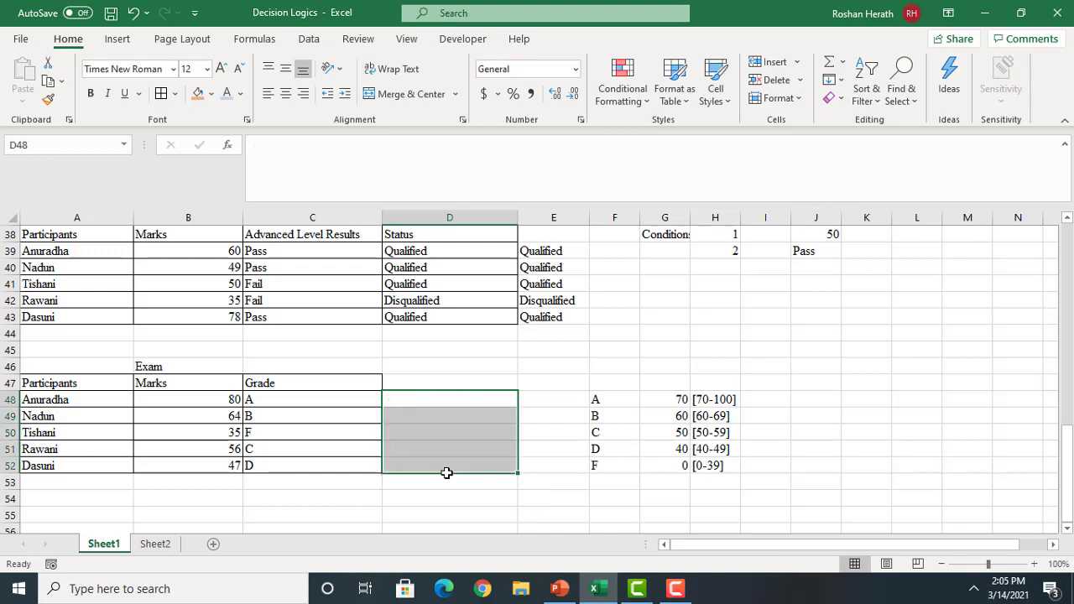
{"action": "left_click", "coordinate": [410, 397]}
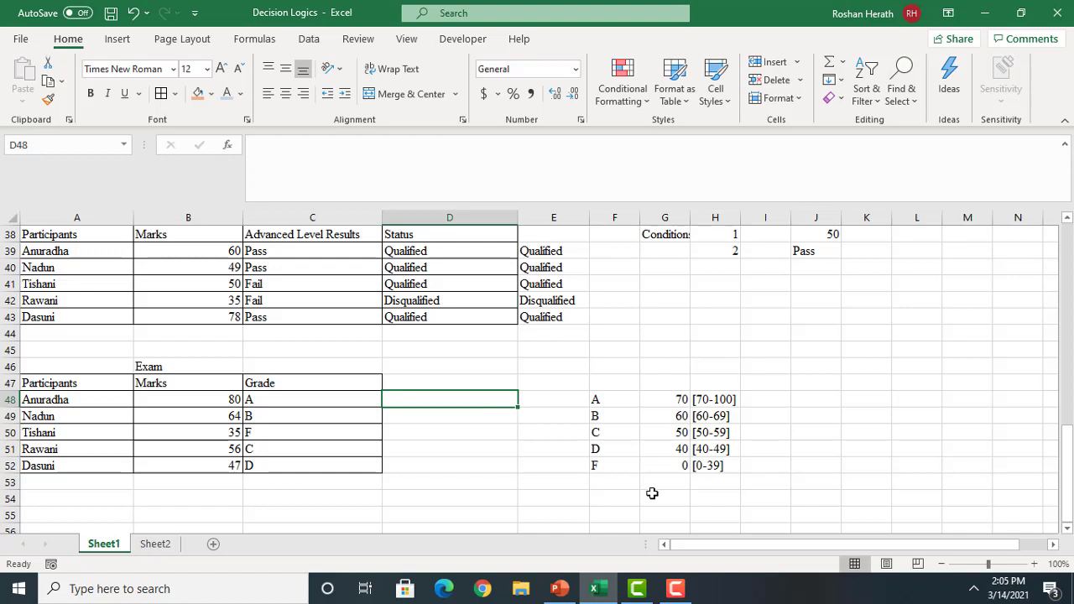
{"action": "type", "text": "=if"}
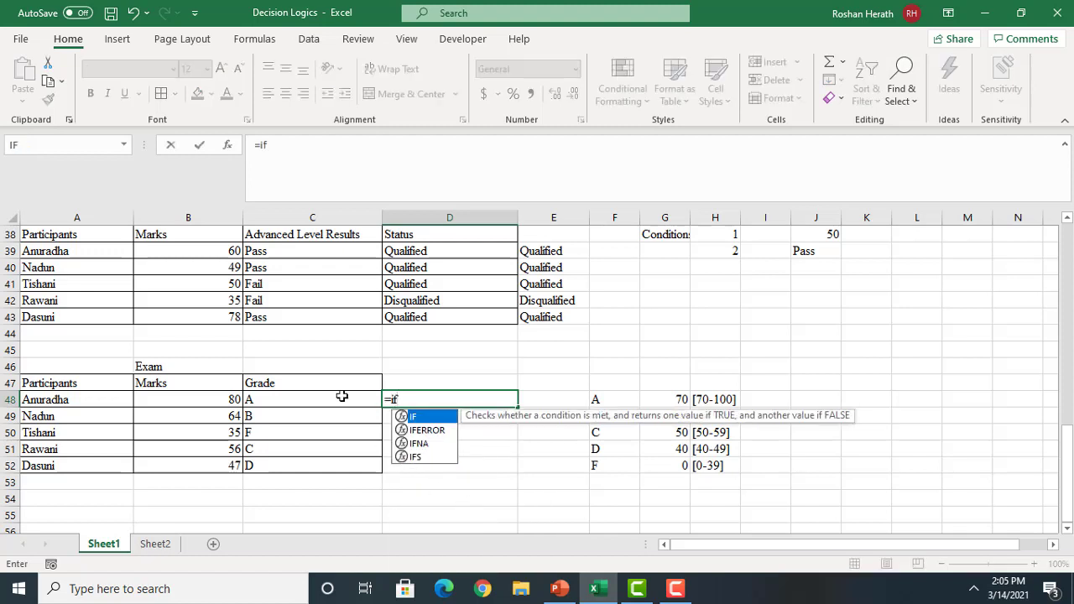
{"action": "double_click", "coordinate": [424, 417]}
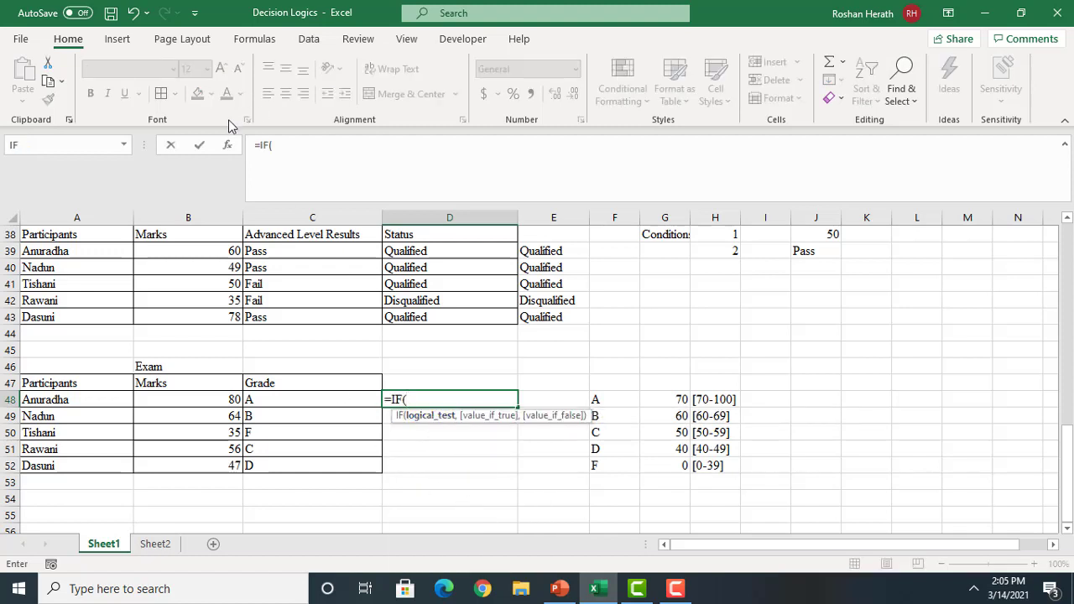
{"action": "left_click", "coordinate": [229, 148]}
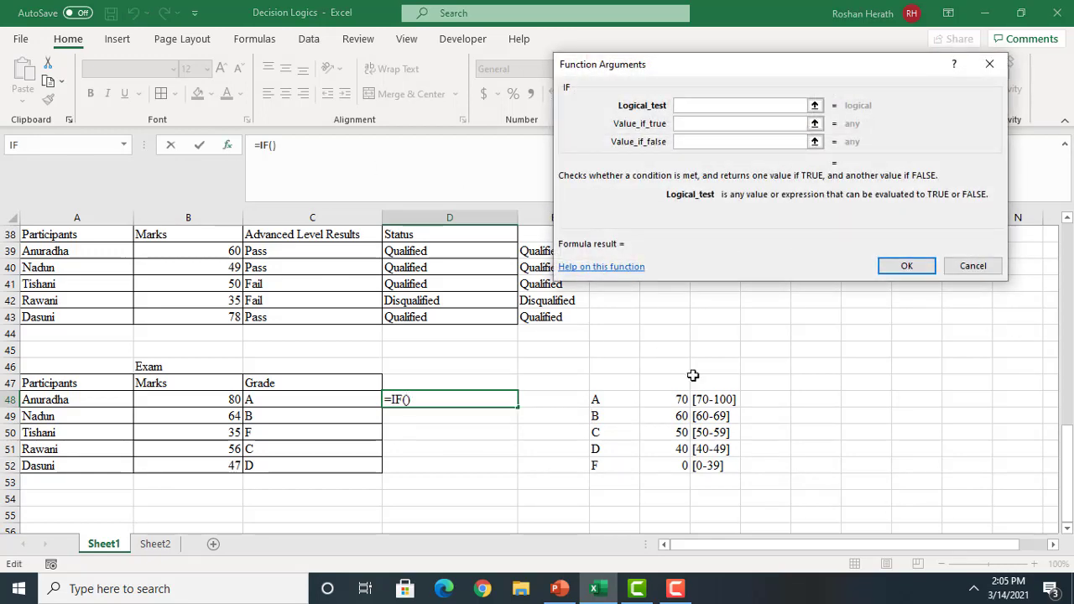
Set the first IF's logical test to B48>=$G$52, using an absolute reference to the F grade's lower limit
{"action": "left_click", "coordinate": [205, 400]}
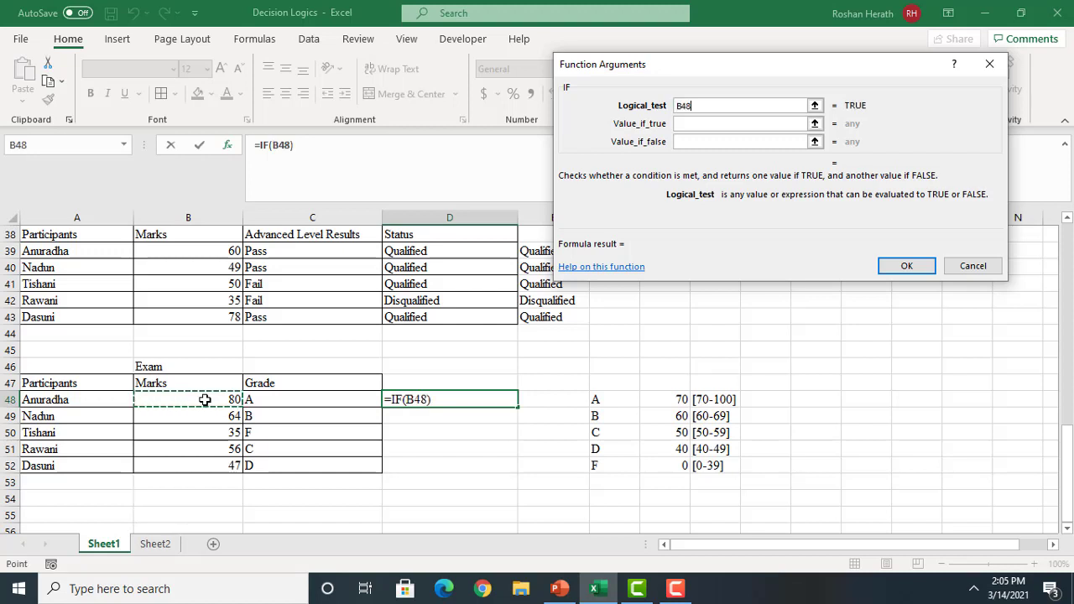
{"action": "type", "text": ">="}
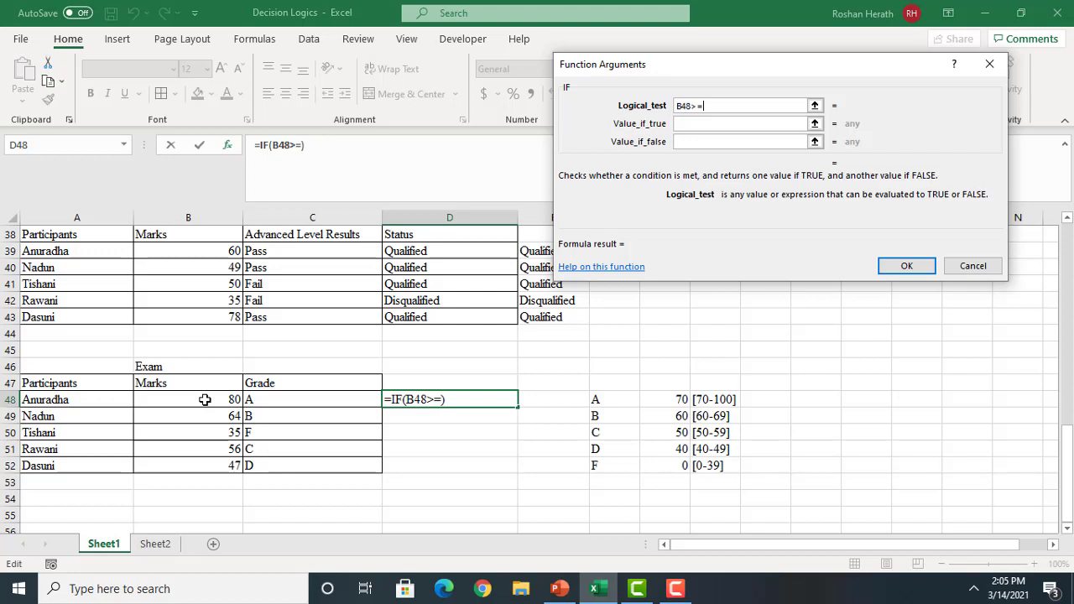
{"action": "type", "text": "0"}
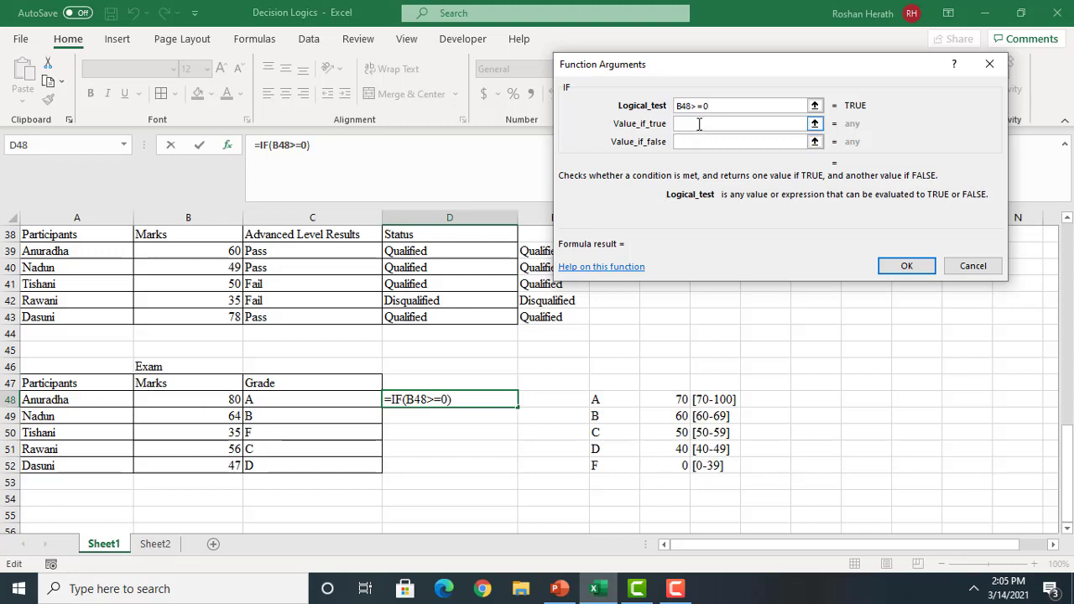
{"action": "key", "text": "BackSpace"}
{"action": "left_click", "coordinate": [676, 466]}
{"action": "key", "text": "F4"}
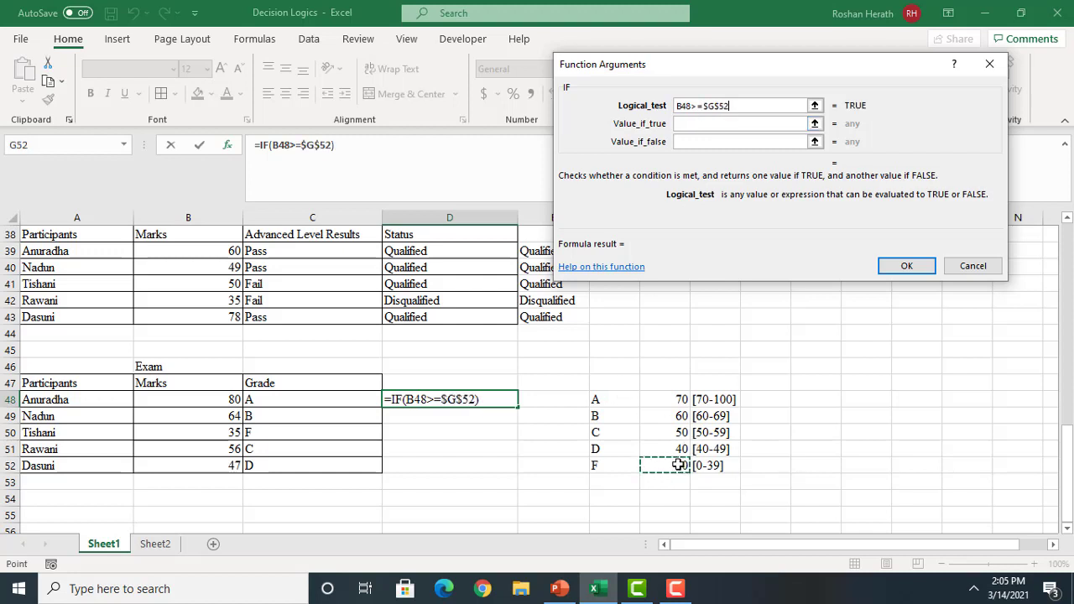
Set the first IF's value if true to the absolute reference $F$52
{"action": "left_click", "coordinate": [686, 124]}
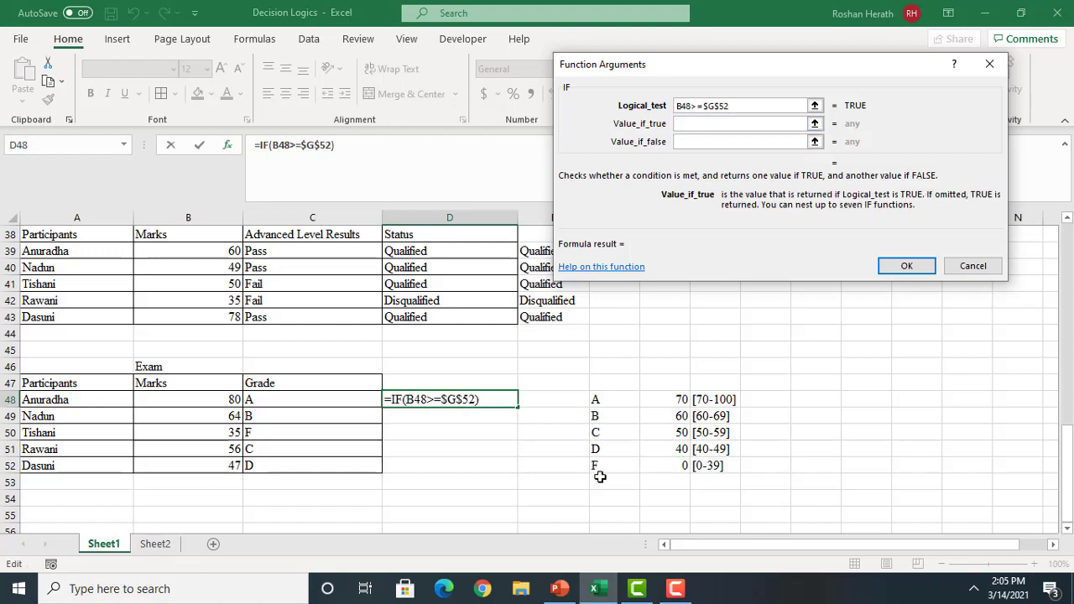
{"action": "left_click", "coordinate": [603, 465]}
{"action": "key", "text": "F4"}
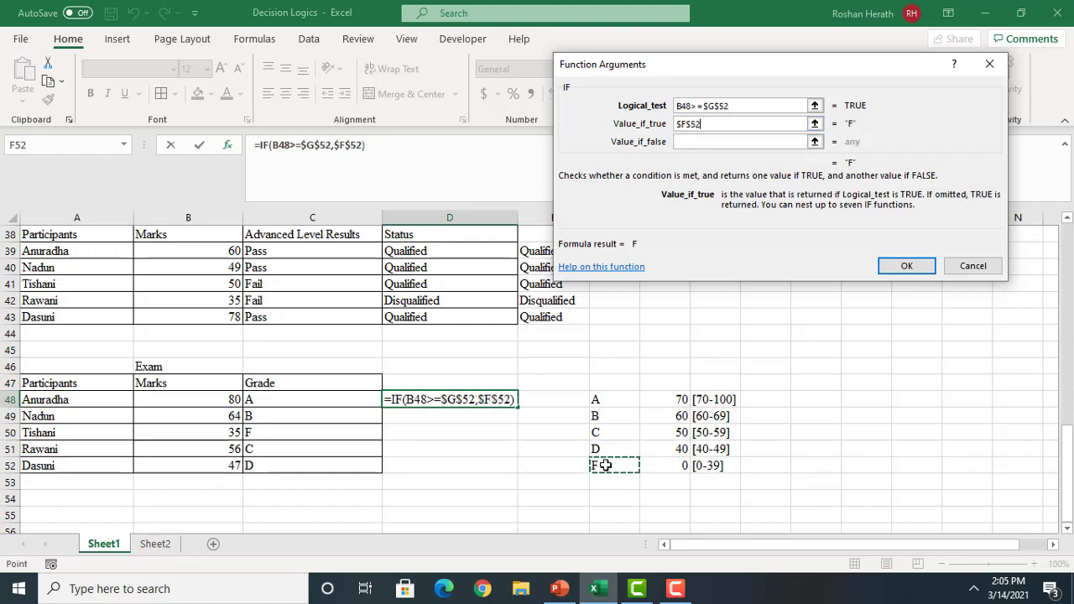
Nest a second IF in the first IF's value if false, with the logical test B48>=$G$51
{"action": "left_click", "coordinate": [703, 142]}
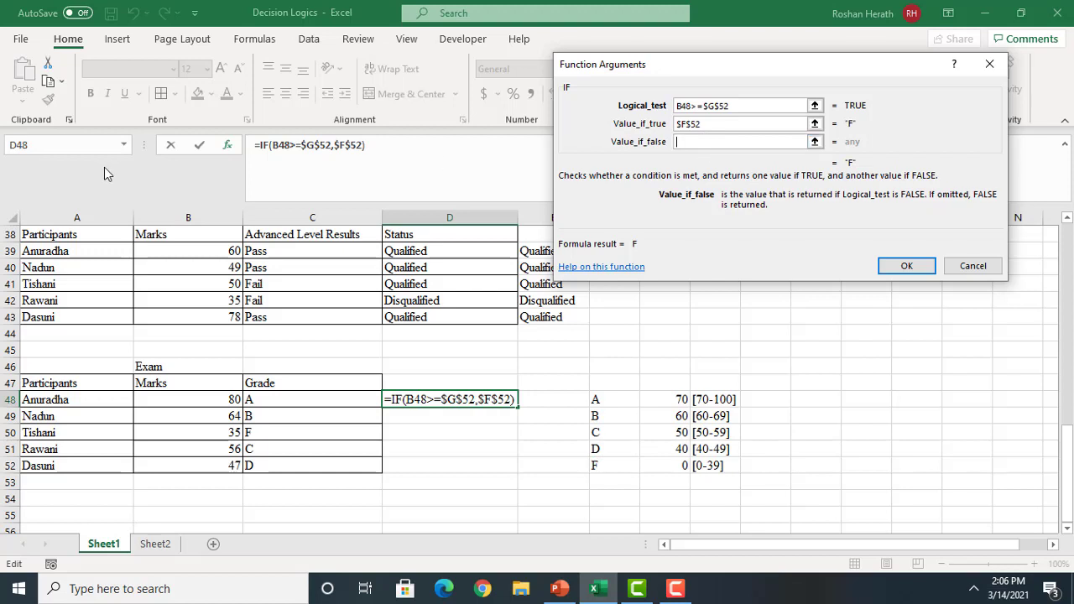
{"action": "left_click", "coordinate": [84, 149]}
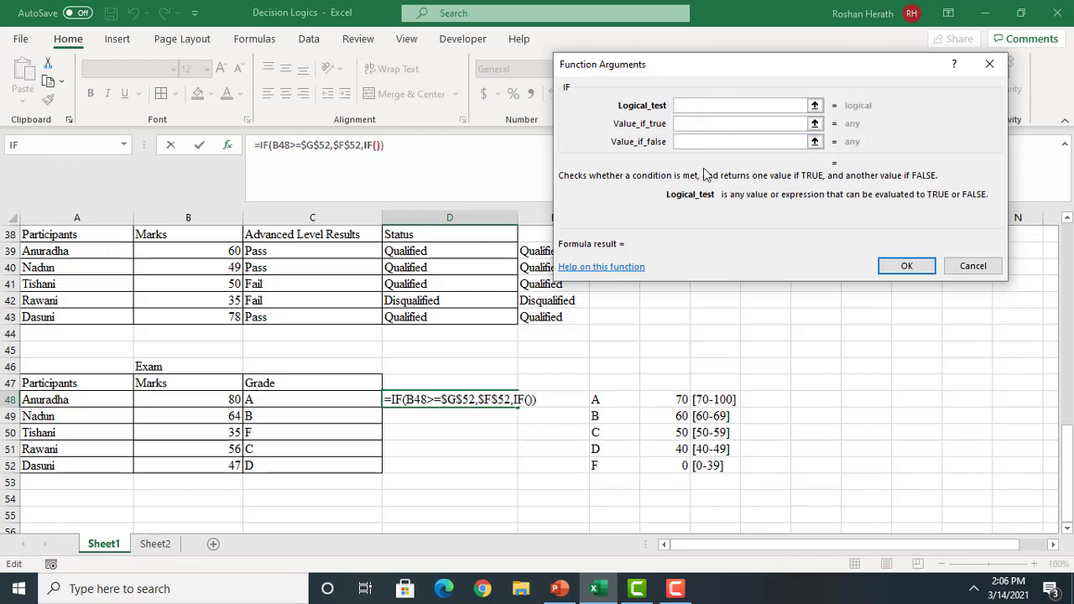
{"action": "left_click", "coordinate": [212, 401]}
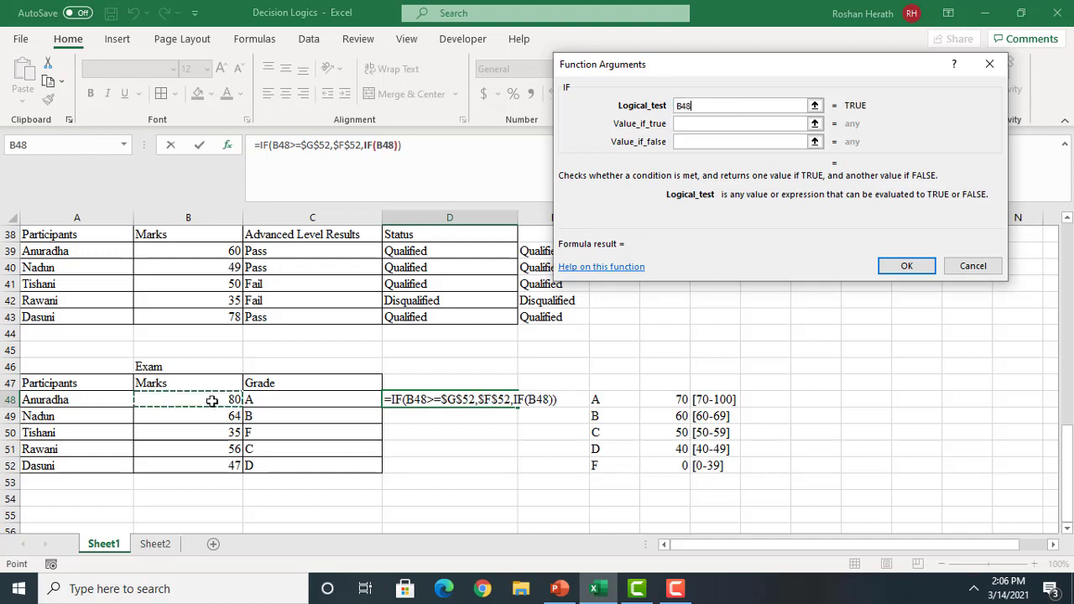
{"action": "type", "text": ">="}
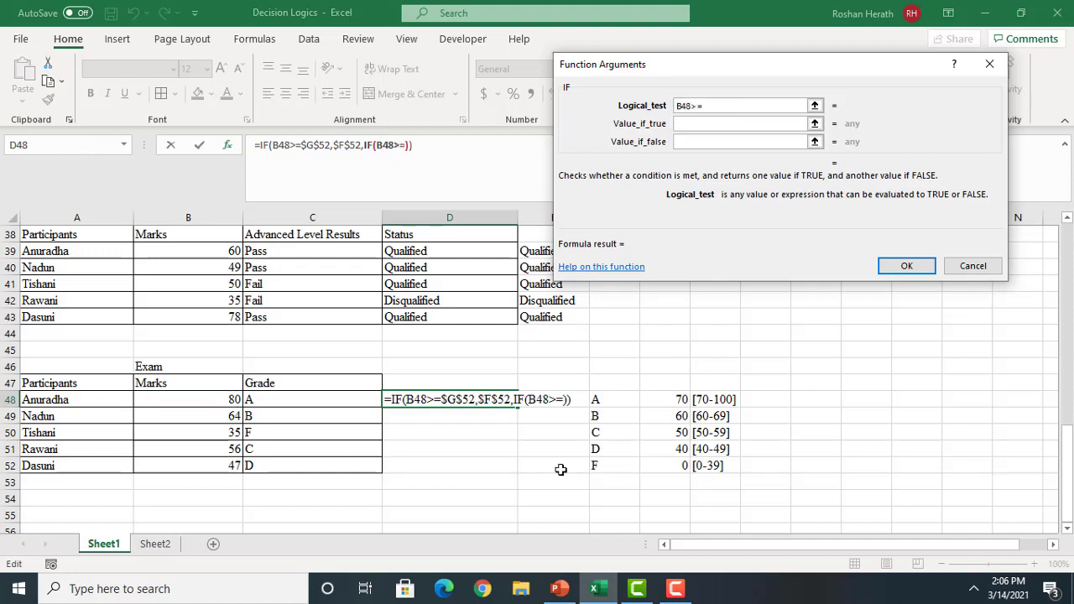
{"action": "left_click", "coordinate": [676, 449]}
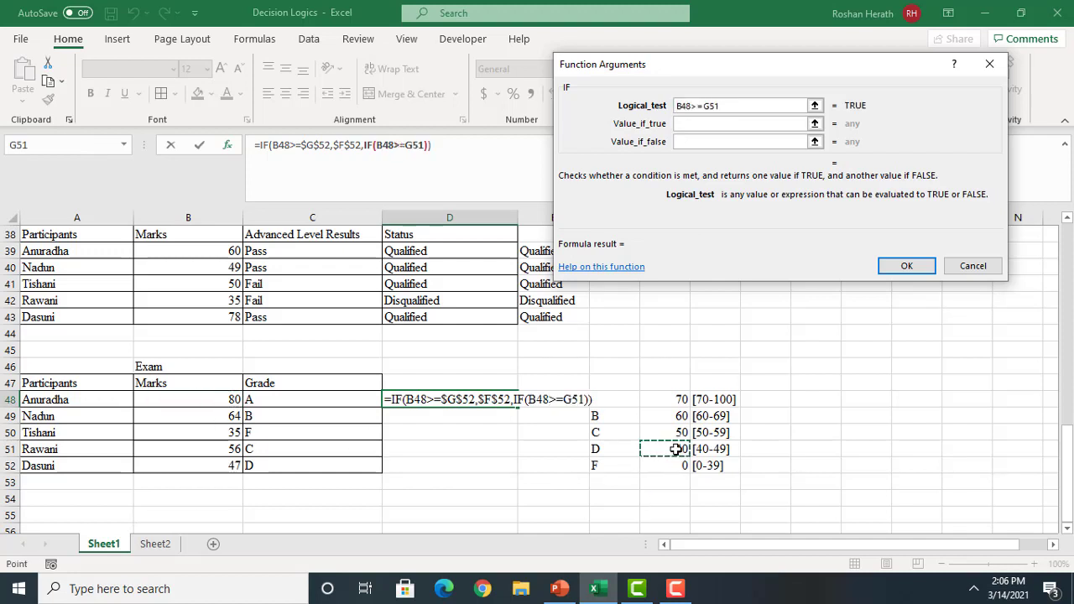
{"action": "key", "text": "F4"}
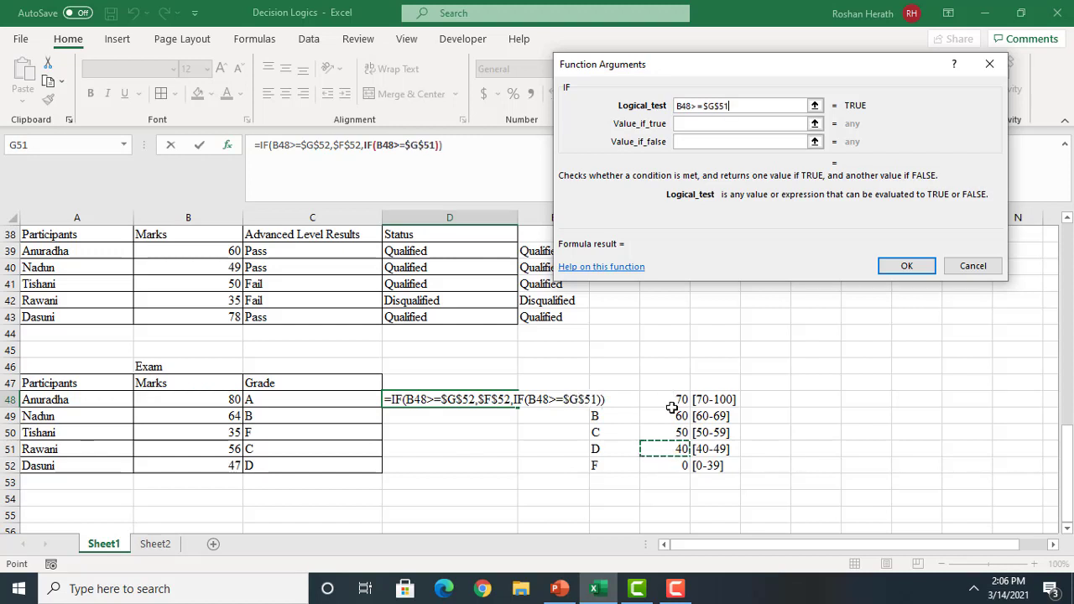
Set the second IF's value if true to the absolute reference $F$51
{"action": "left_click", "coordinate": [715, 123]}
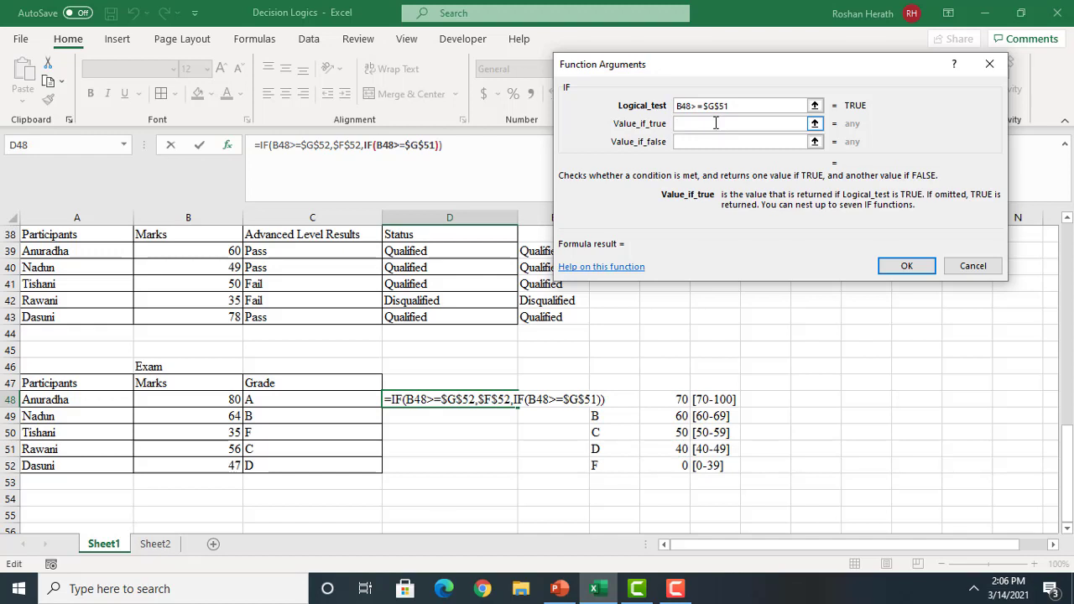
{"action": "left_click", "coordinate": [603, 449]}
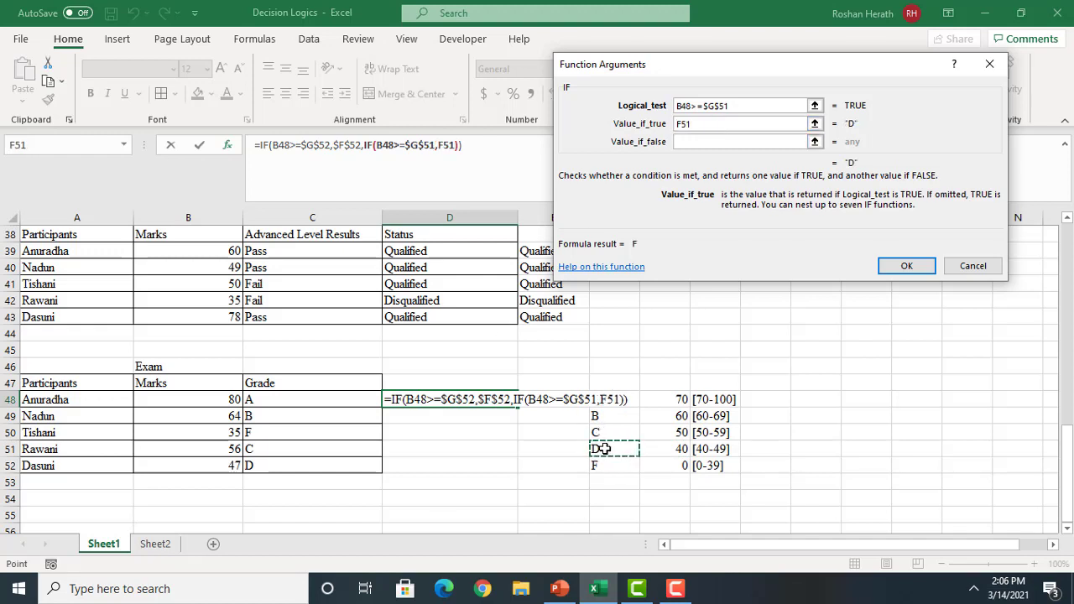
{"action": "key", "text": "F4"}
Nest a third IF in the second IF's value if false, with the logical test B48>=$G$50
{"action": "left_click", "coordinate": [708, 141]}
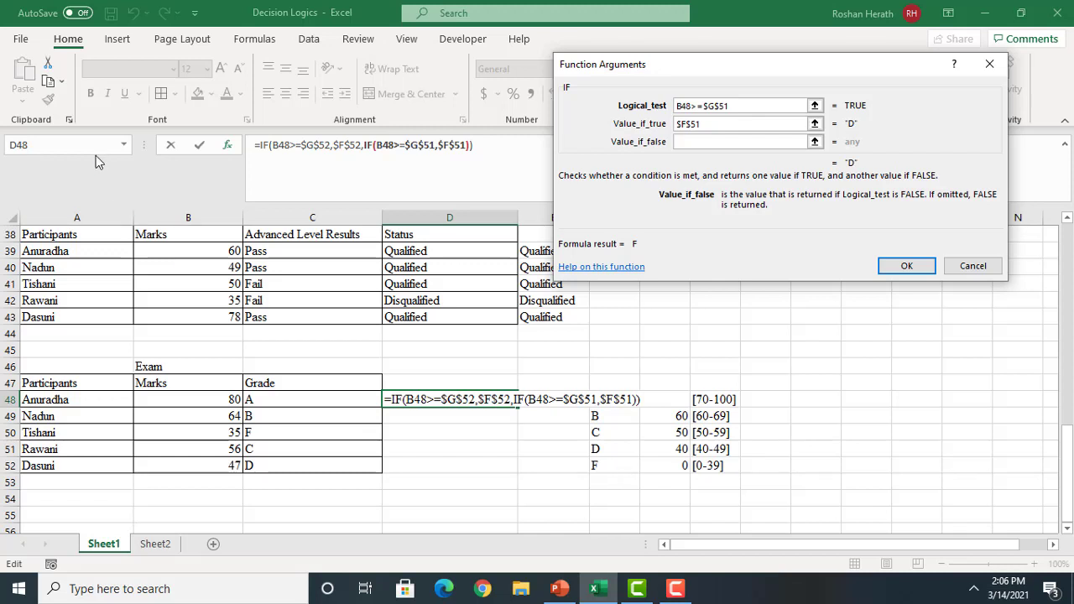
{"action": "left_click", "coordinate": [63, 145]}
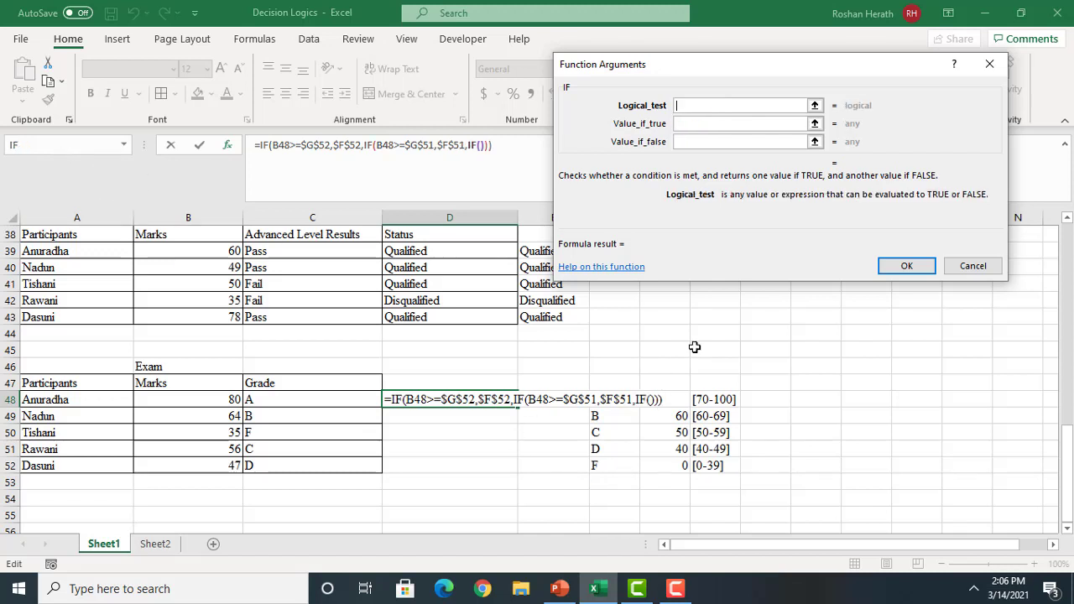
{"action": "left_click", "coordinate": [220, 401]}
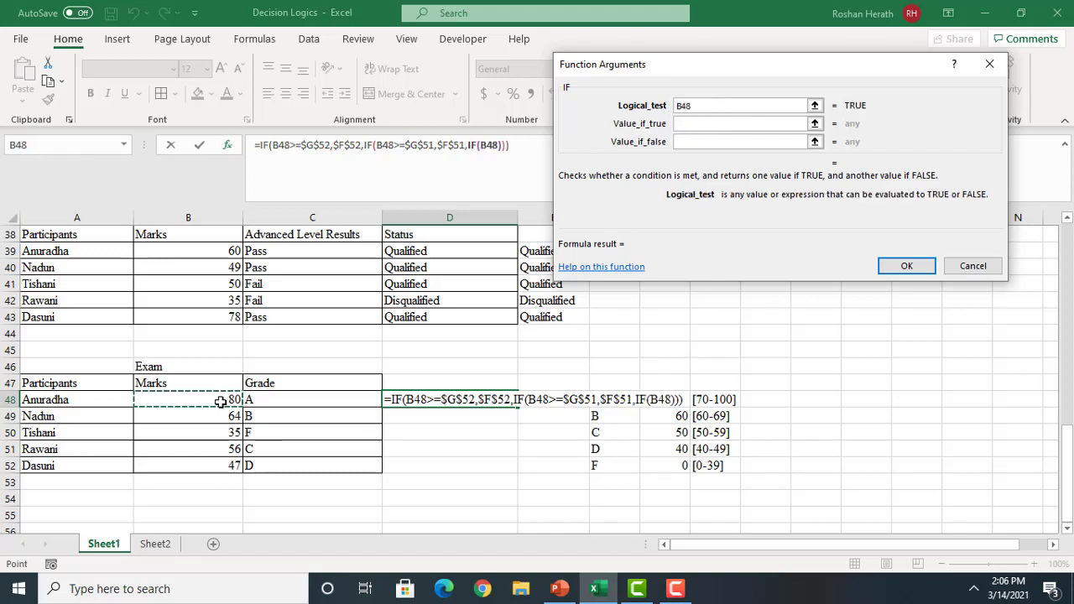
{"action": "type", "text": ">="}
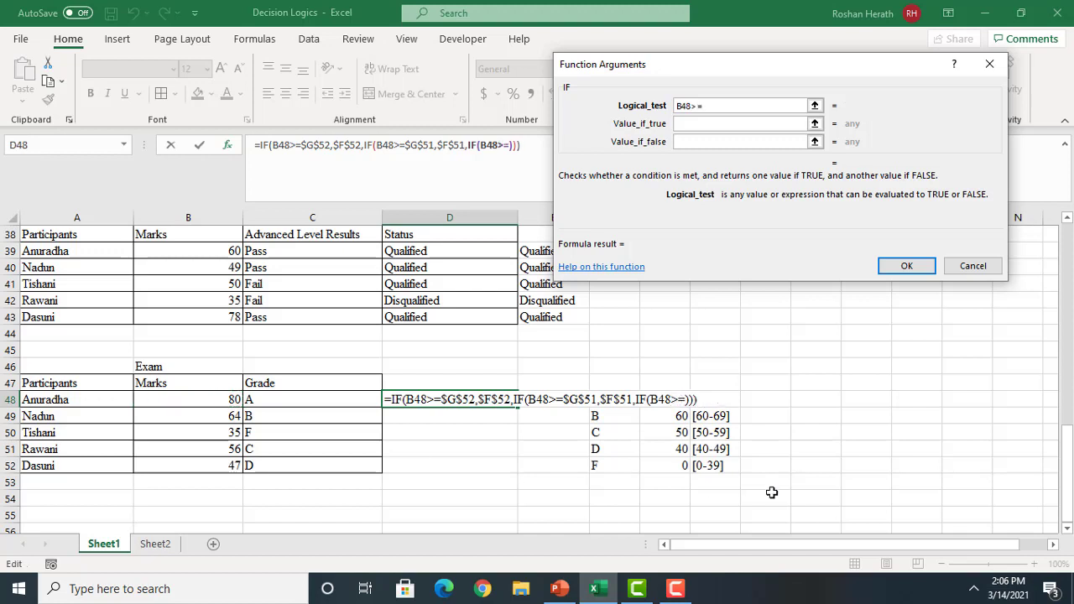
{"action": "left_click", "coordinate": [669, 431]}
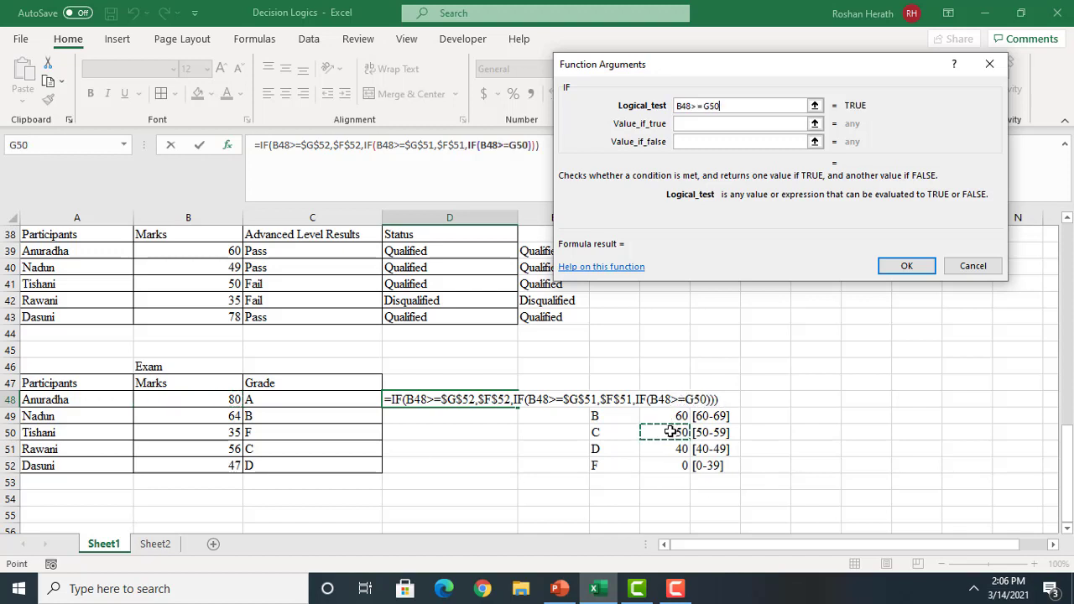
{"action": "key", "text": "F4"}
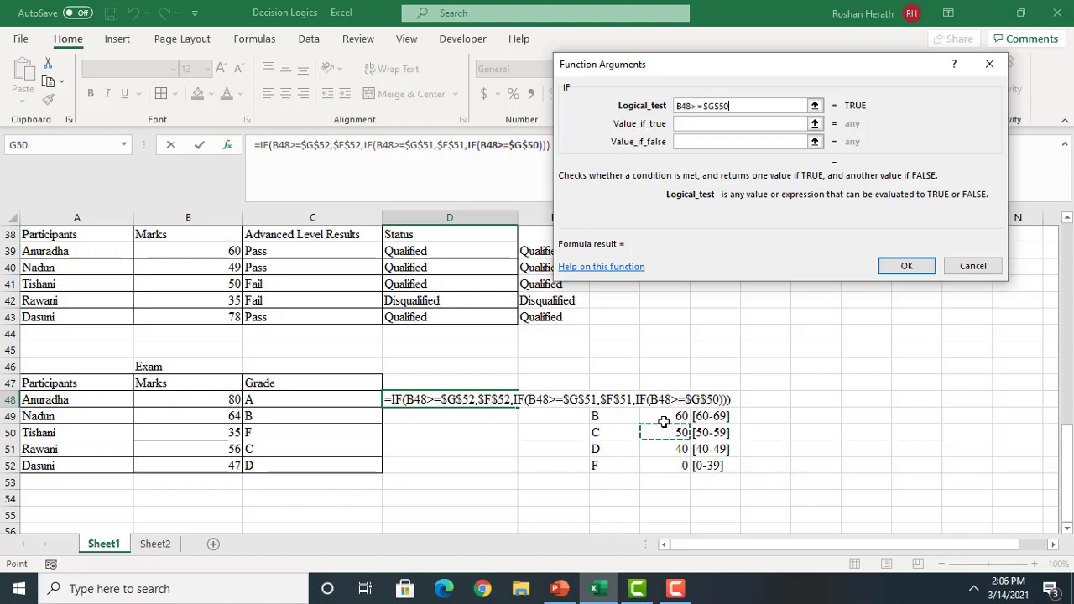
Set the third IF's value if true to the absolute reference $F$50
{"action": "left_click", "coordinate": [702, 124]}
{"action": "left_click", "coordinate": [603, 437]}
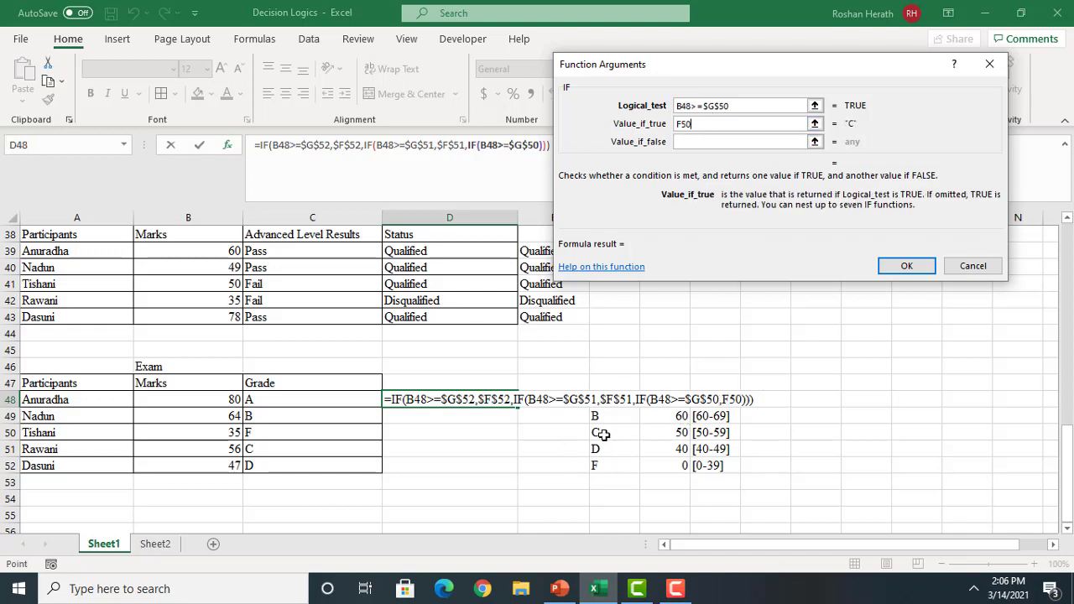
{"action": "key", "text": "F4"}
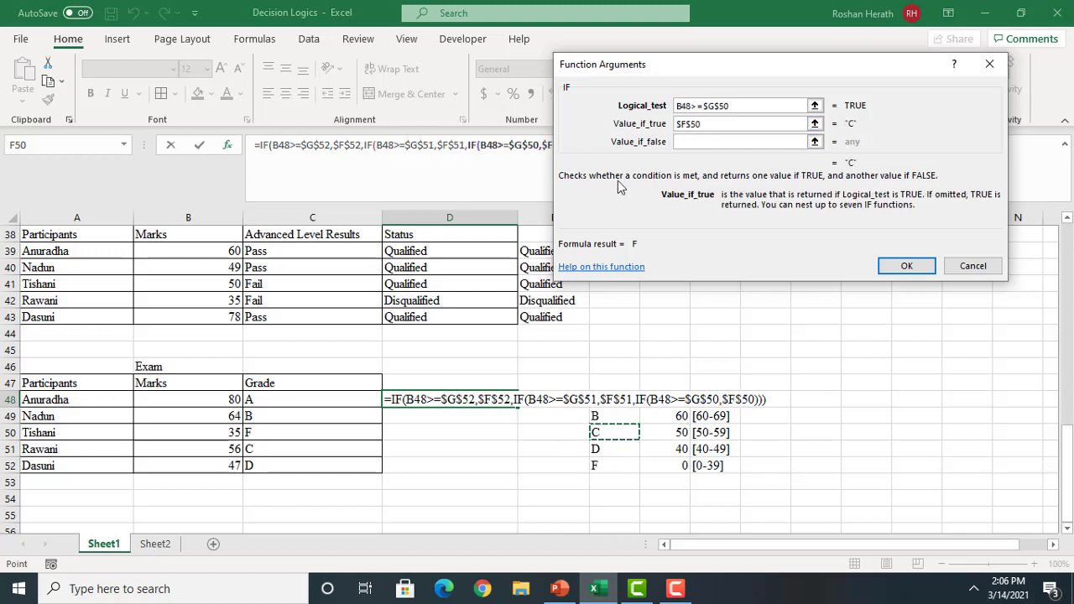
Nest a fourth IF in the third IF's value if false, with the logical test B48>=$G$49
{"action": "left_click", "coordinate": [703, 142]}
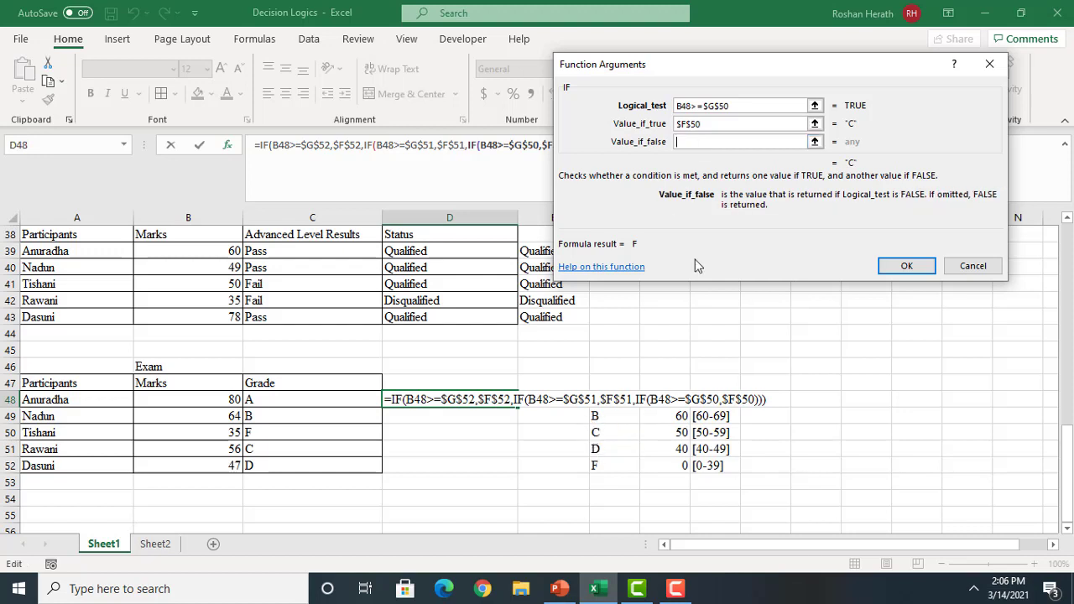
{"action": "left_click", "coordinate": [84, 148]}
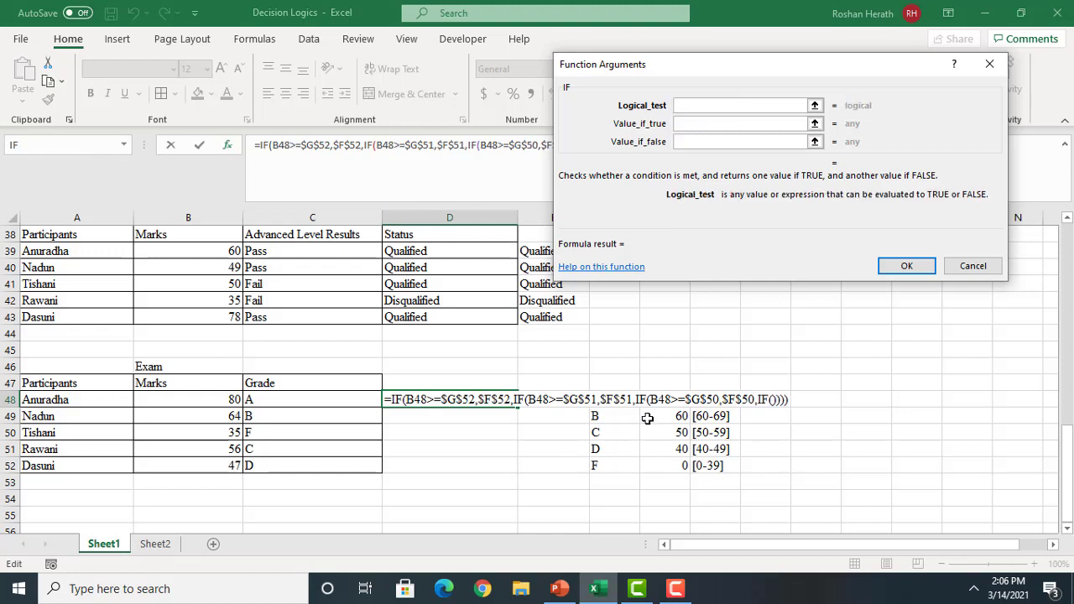
{"action": "left_click", "coordinate": [213, 400]}
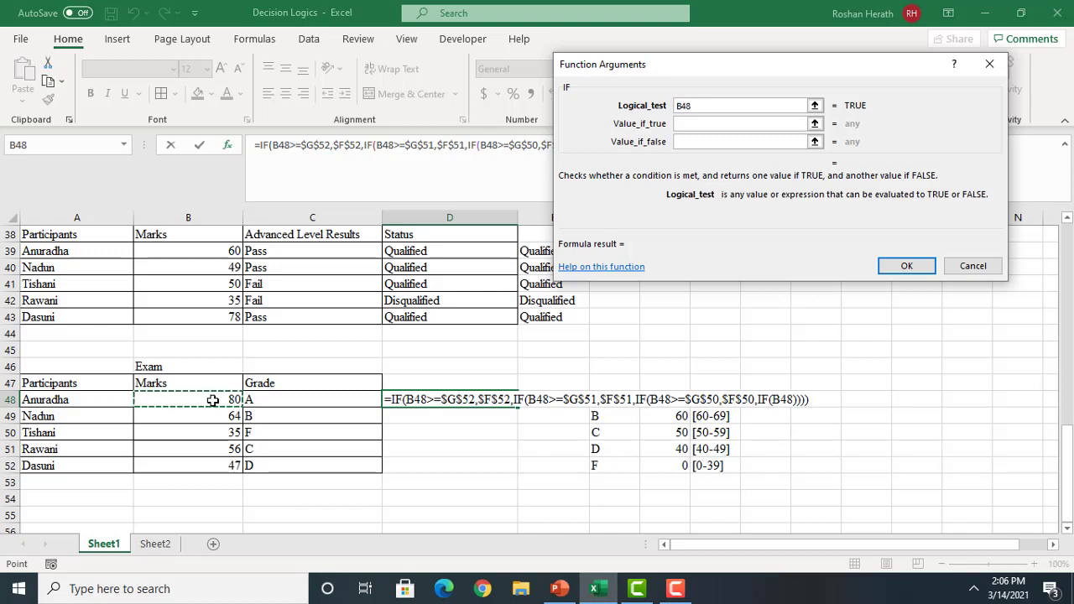
{"action": "type", "text": ">="}
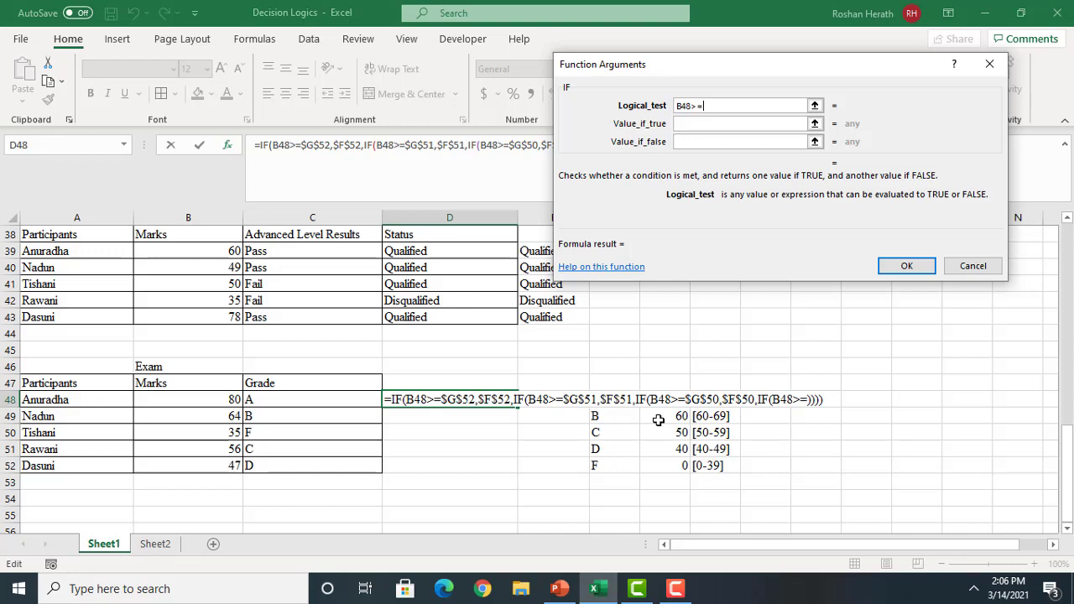
{"action": "left_click", "coordinate": [659, 420]}
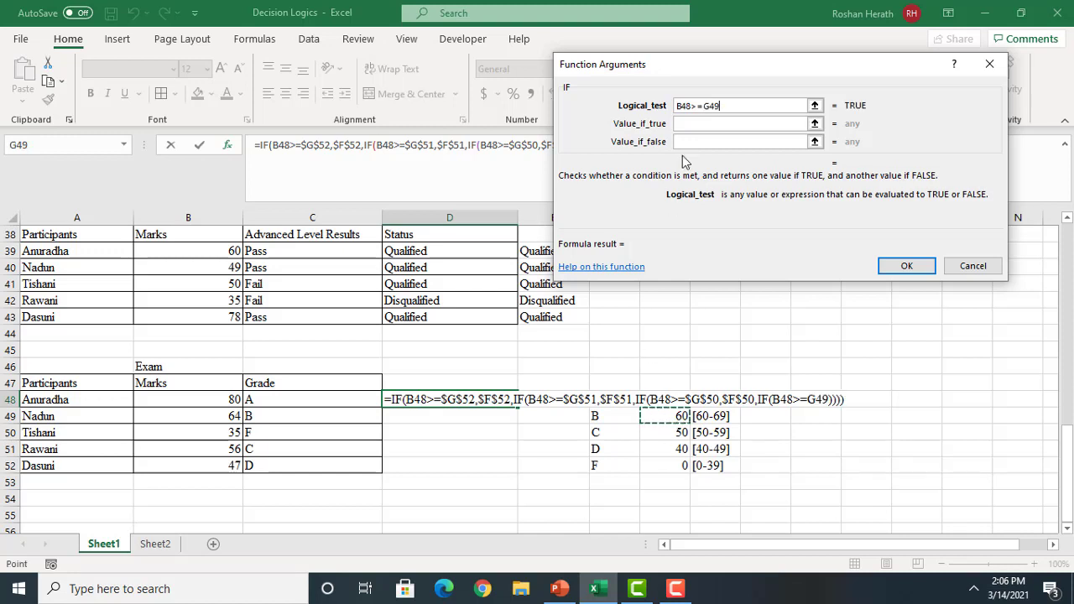
{"action": "key", "text": "F4"}
Set the fourth IF's value if true to the absolute reference $F$49 and move on to its value if false
{"action": "left_click", "coordinate": [709, 124]}
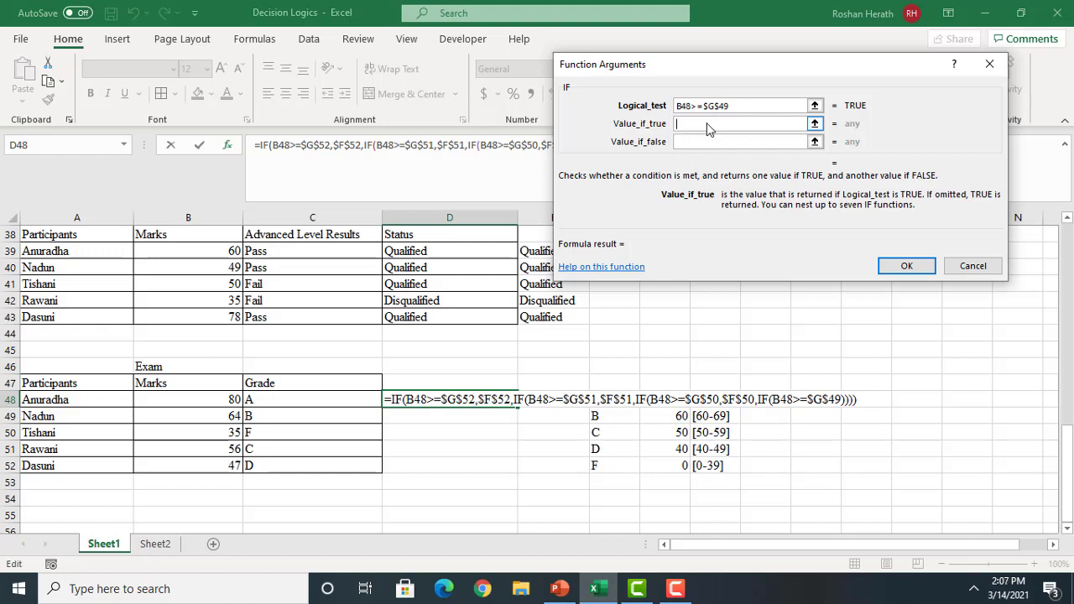
{"action": "left_click", "coordinate": [603, 416]}
{"action": "key", "text": "F4"}
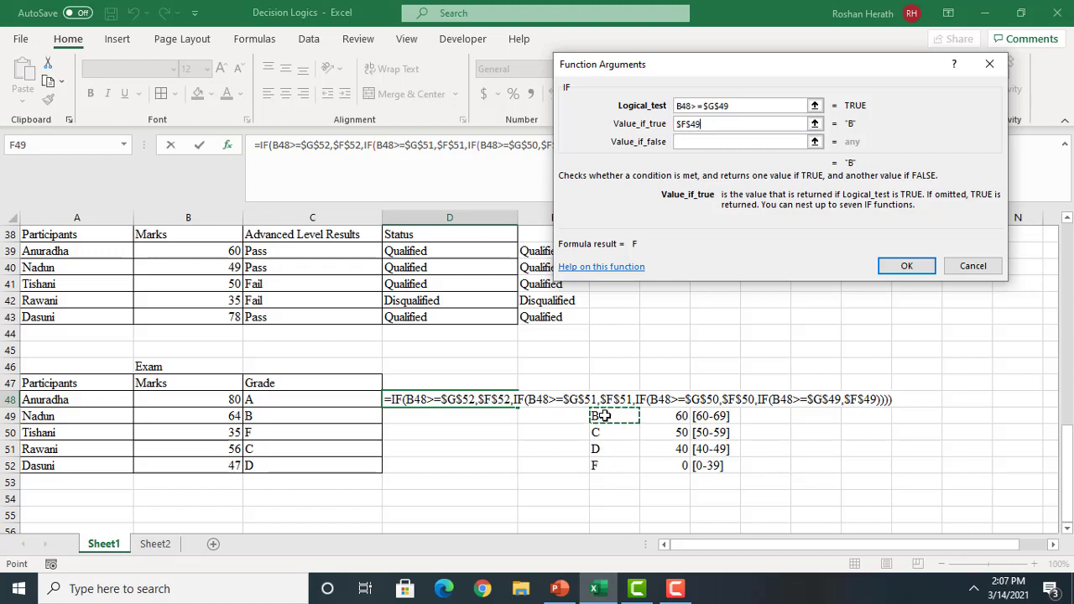
{"action": "left_click", "coordinate": [709, 141]}
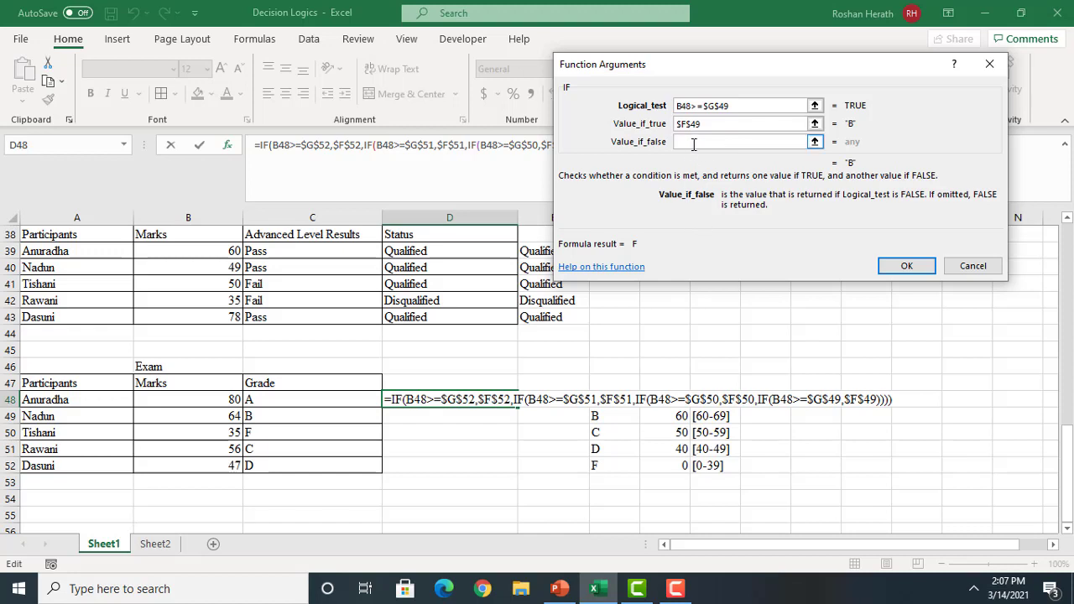
Nest a fifth IF in the fourth IF's value if false, with the logical test B48>=$G$48
{"action": "left_click", "coordinate": [702, 125]}
{"action": "left_click", "coordinate": [47, 149]}
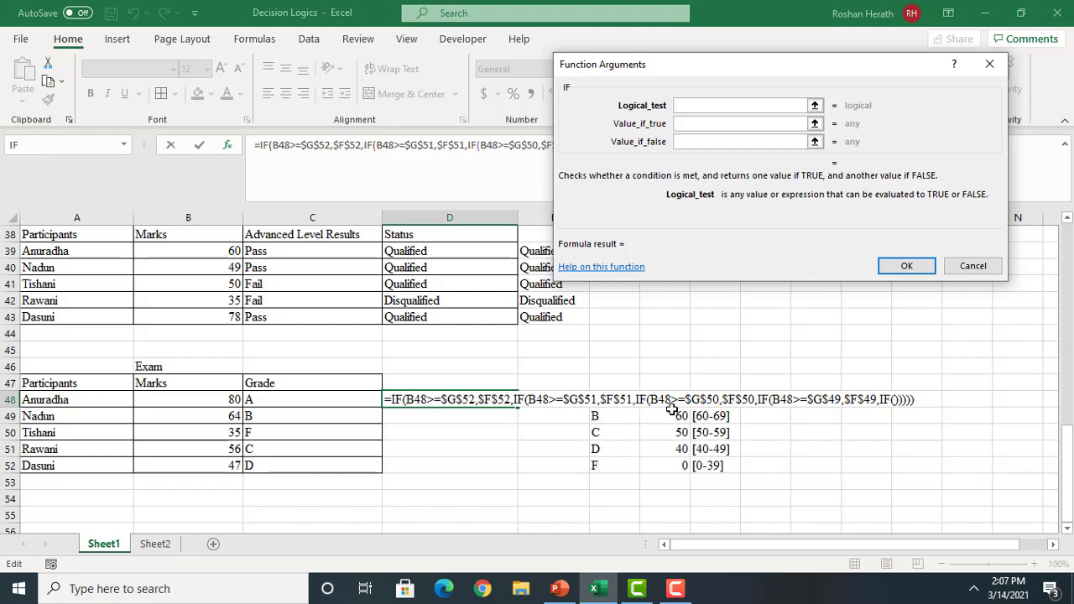
{"action": "left_click", "coordinate": [214, 400]}
{"action": "type", "text": ">="}
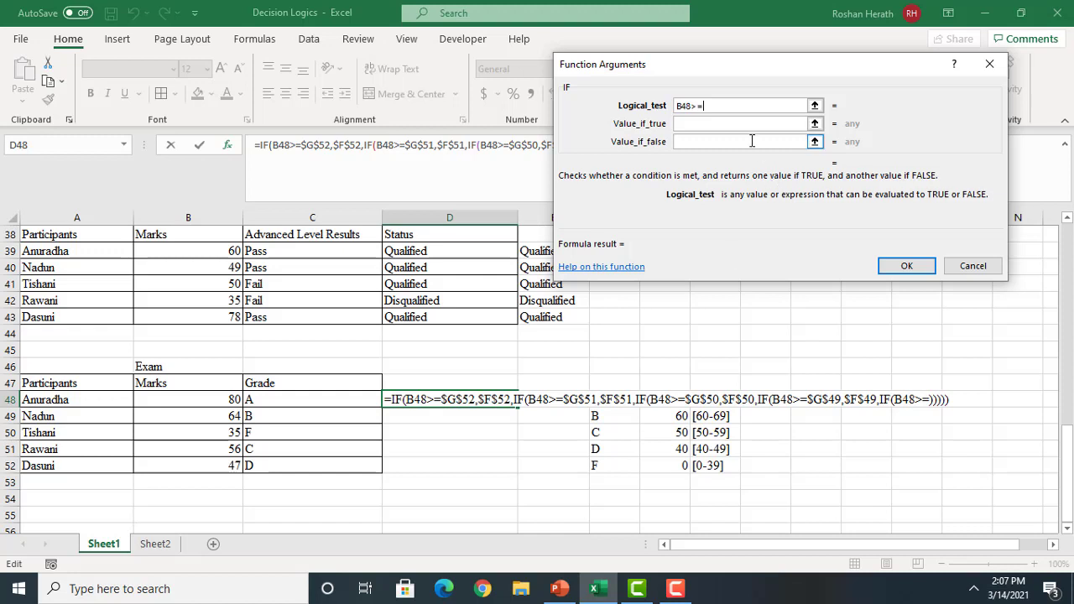
{"action": "left_click", "coordinate": [668, 395]}
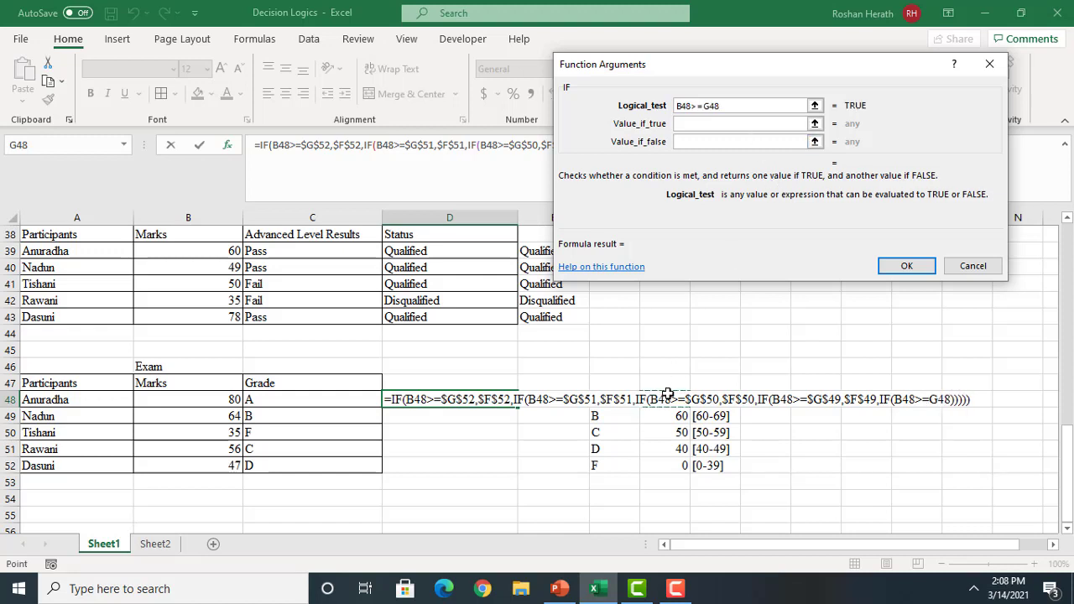
{"action": "key", "text": "F4"}
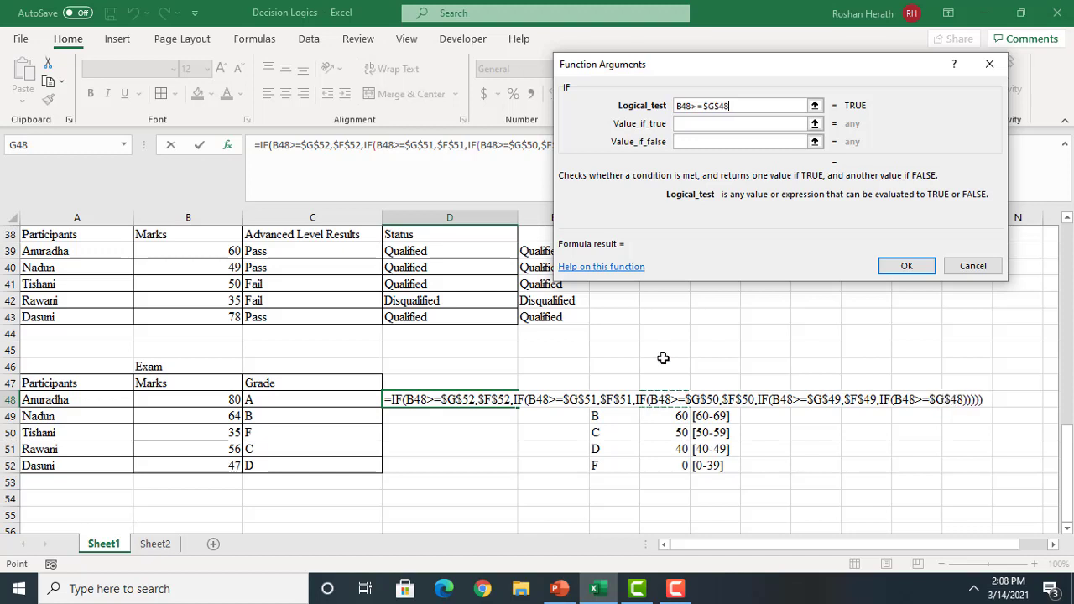
Set the fifth IF's value if true to the absolute reference $F$48
{"action": "left_click", "coordinate": [694, 123]}
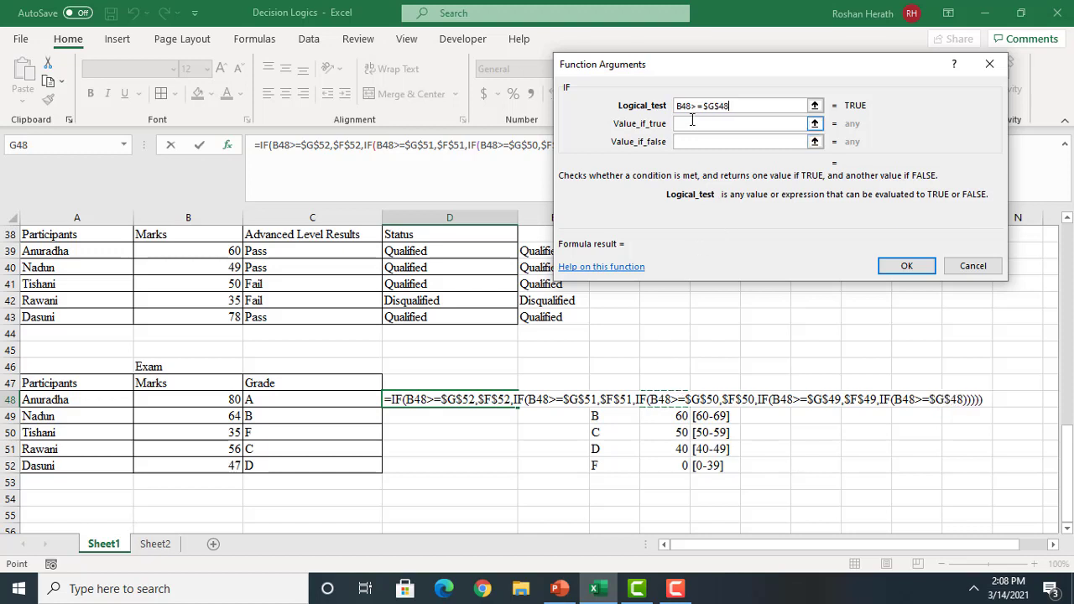
{"action": "left_click", "coordinate": [609, 400]}
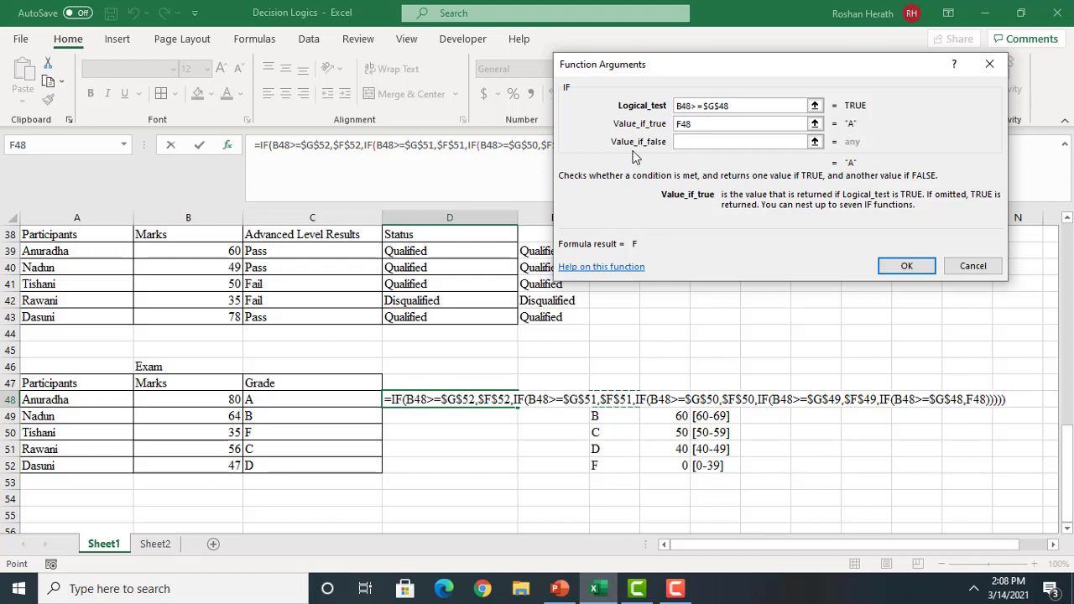
{"action": "key", "text": "F4"}
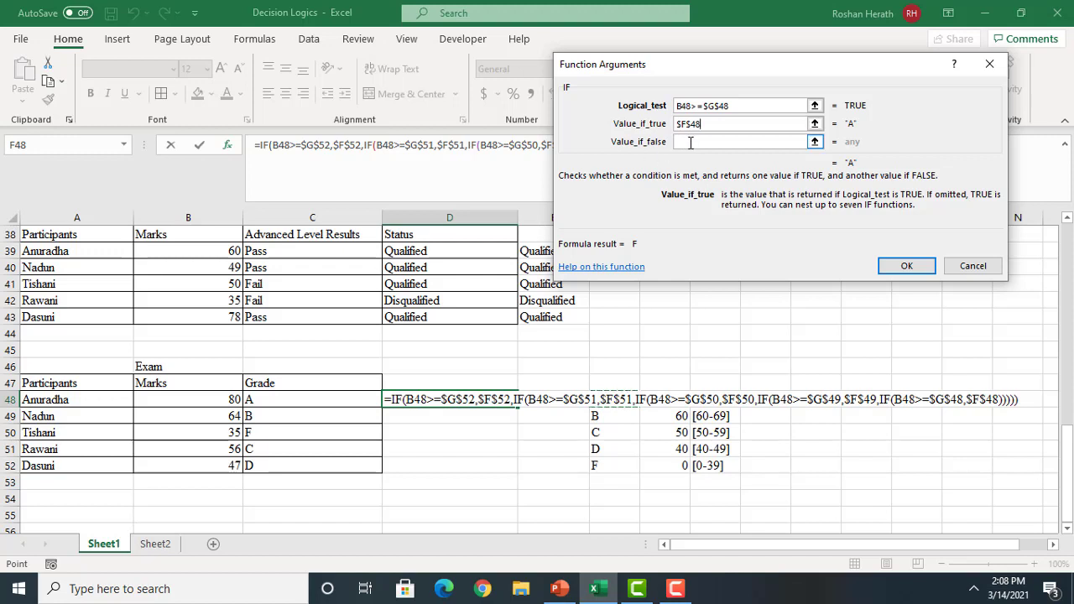
Set the fifth IF's value if false to an empty string (""), and fill the completed D48 formula down to D52
{"action": "left_click", "coordinate": [691, 142]}
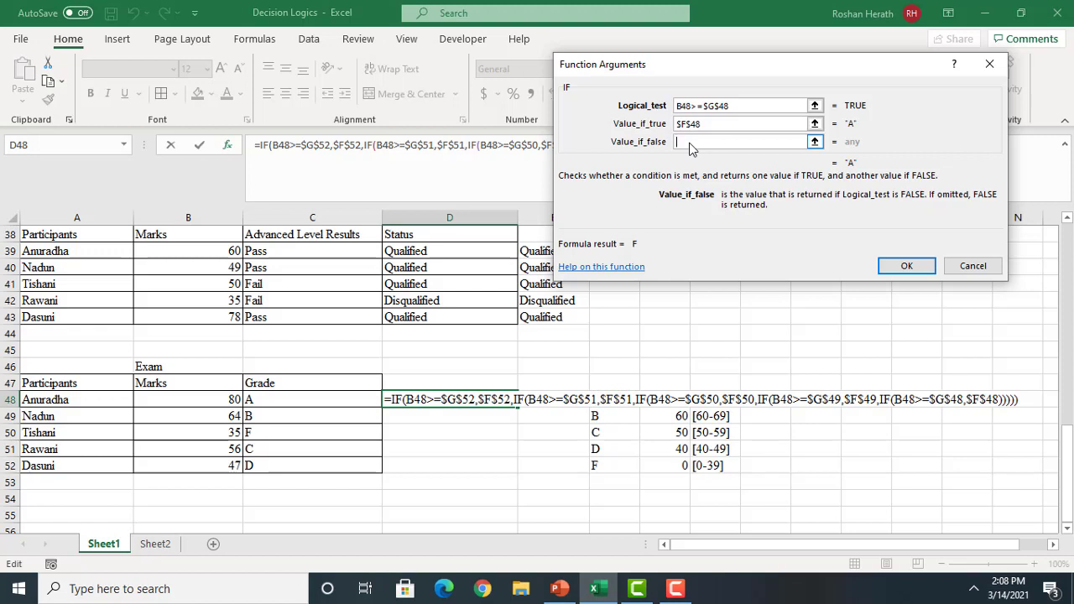
{"action": "type", "text": "\"\""}
{"action": "key", "text": "BackSpace"}
{"action": "type", "text": "\""}
{"action": "left_click", "coordinate": [900, 265]}
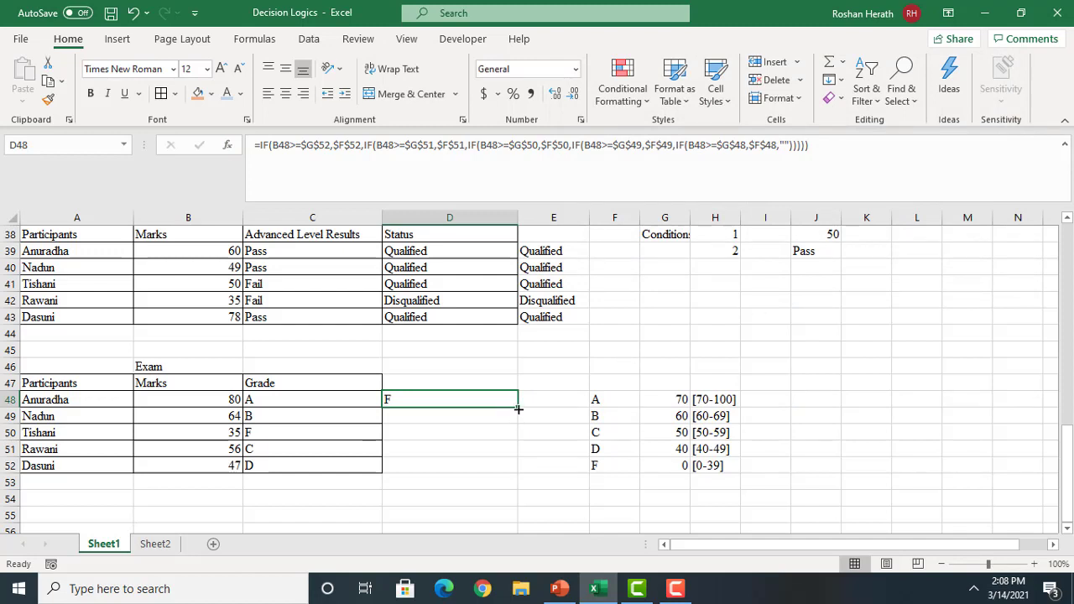
{"action": "left_click_drag", "start_coordinate": [518, 409], "coordinate": [512, 475]}
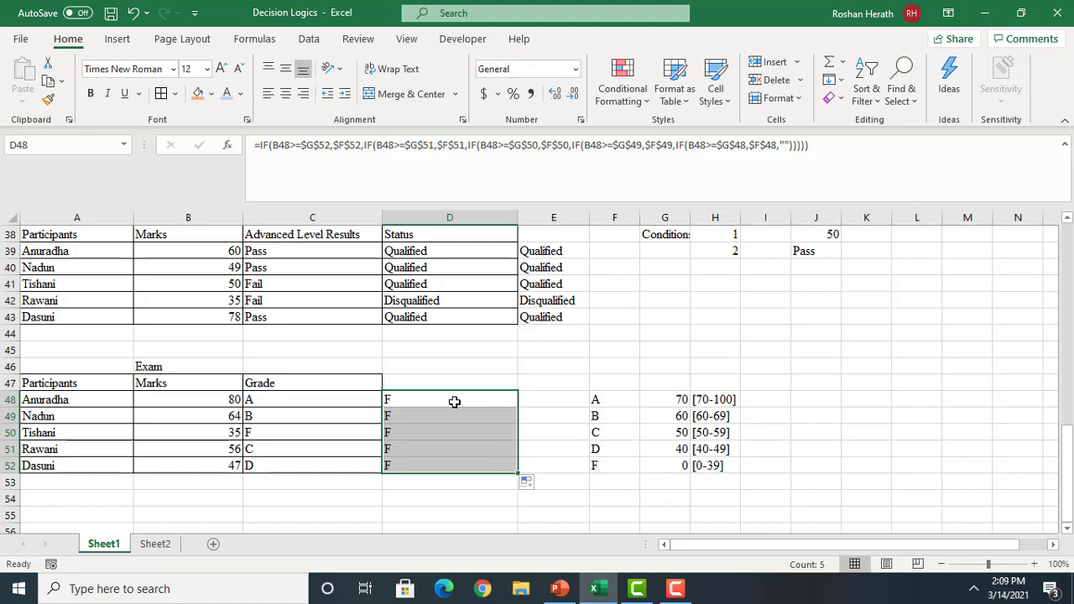
Compare the grades and formulas in D48:D52 with the lower mark limits and ranges in the grade table
{"action": "left_click_drag", "start_coordinate": [453, 402], "coordinate": [449, 467]}
{"action": "left_click", "coordinate": [676, 462]}
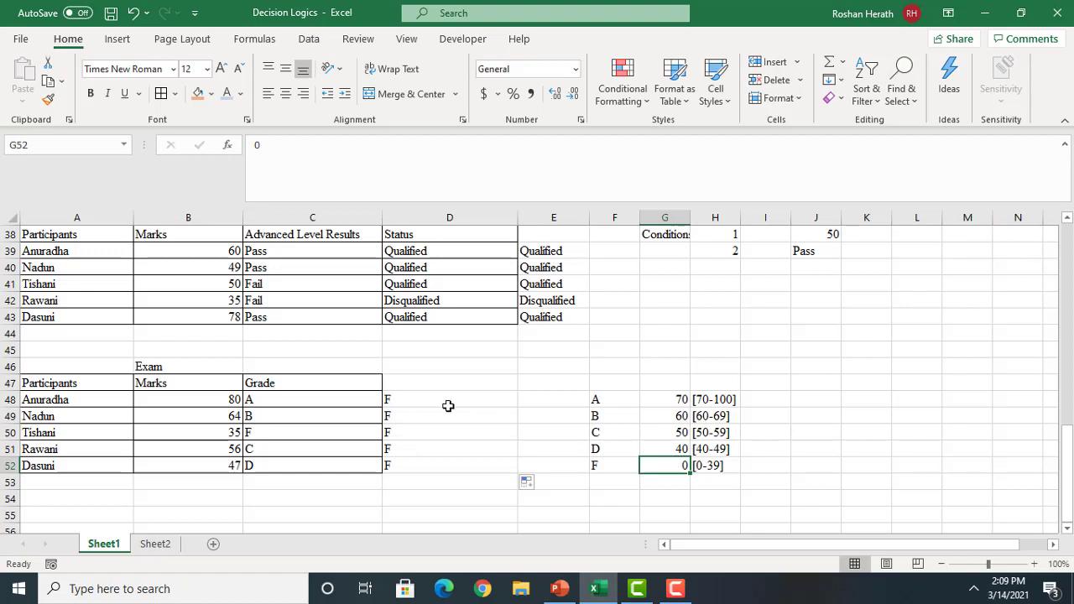
{"action": "left_click", "coordinate": [460, 412]}
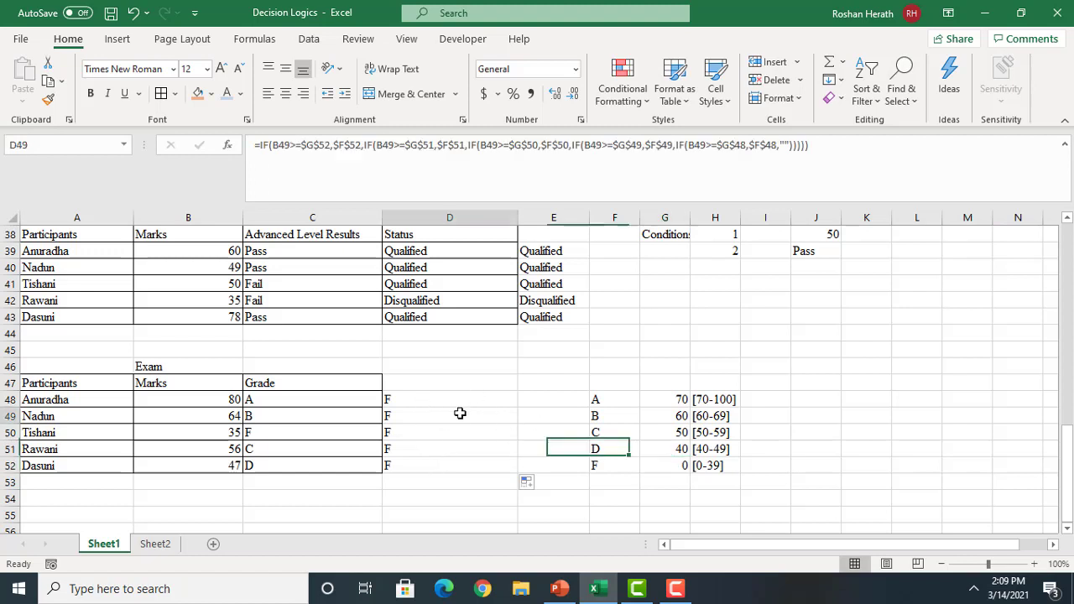
{"action": "left_click", "coordinate": [429, 401]}
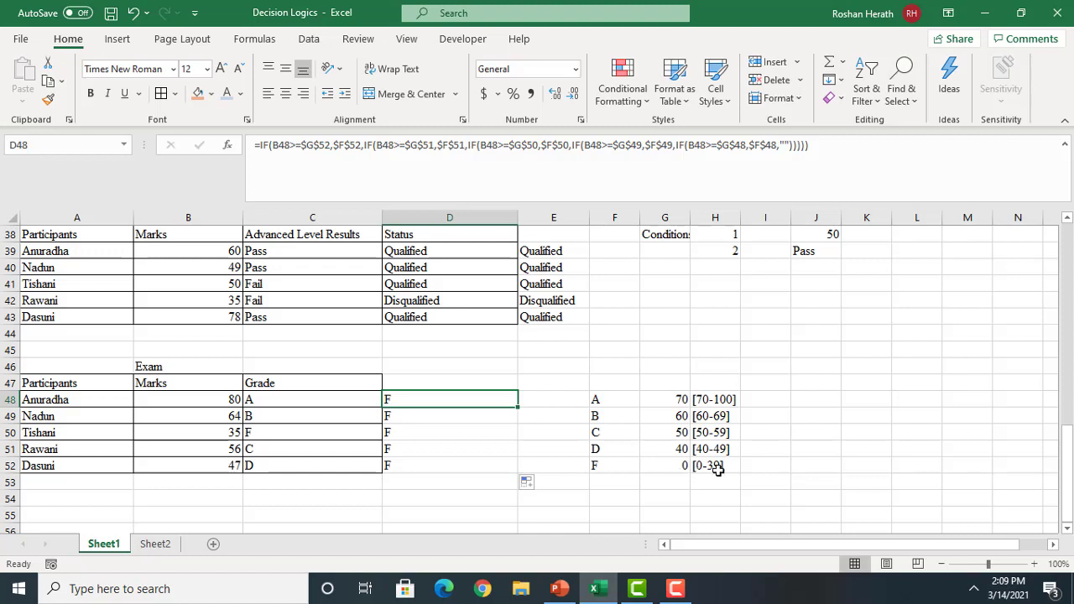
{"action": "left_click", "coordinate": [834, 462]}
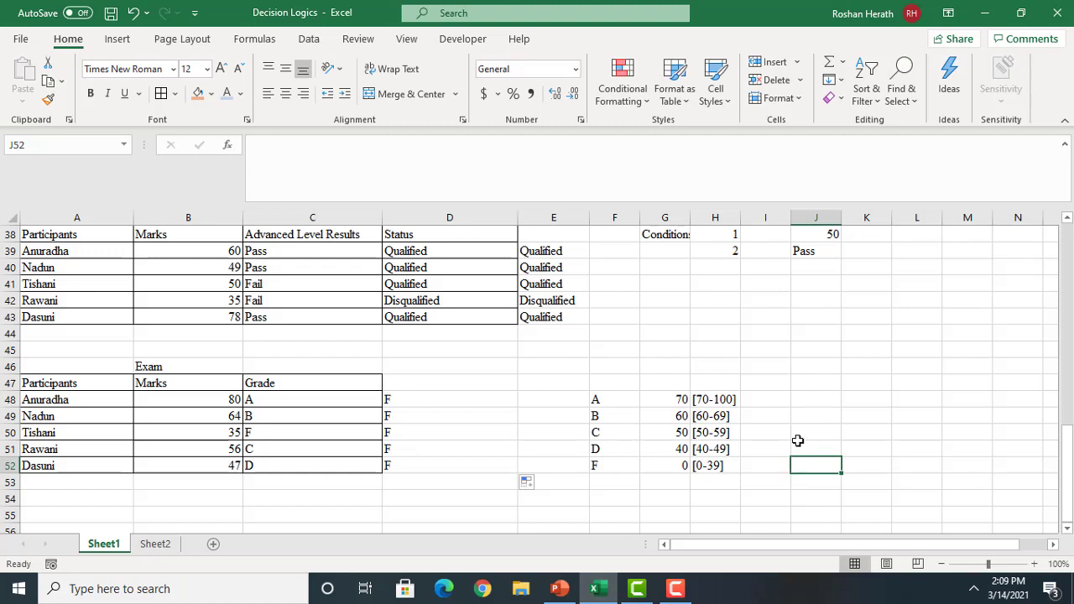
{"action": "left_click", "coordinate": [670, 467]}
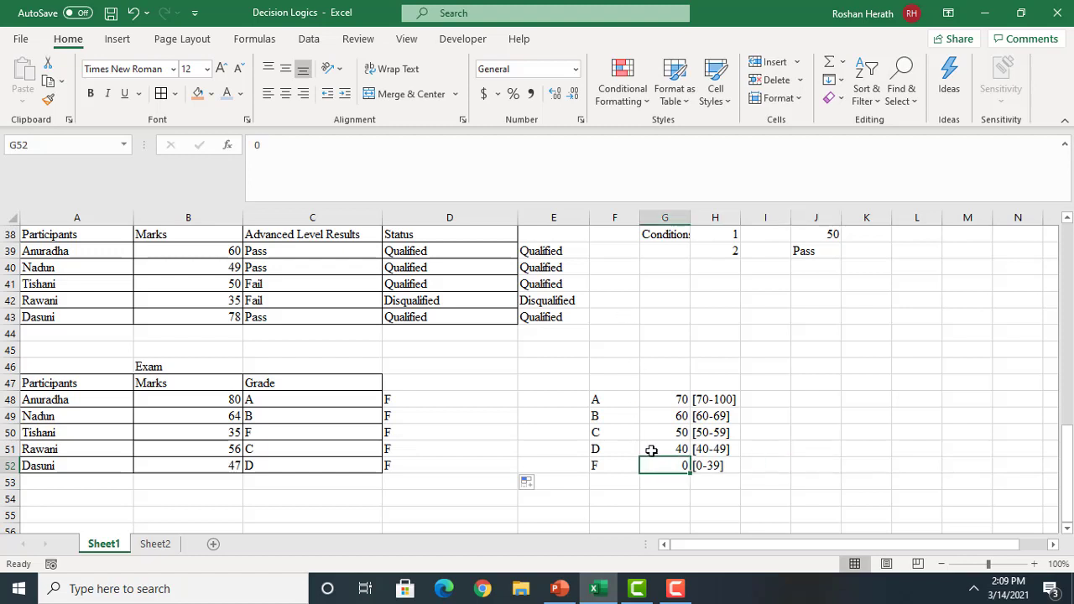
{"action": "left_click", "coordinate": [655, 451]}
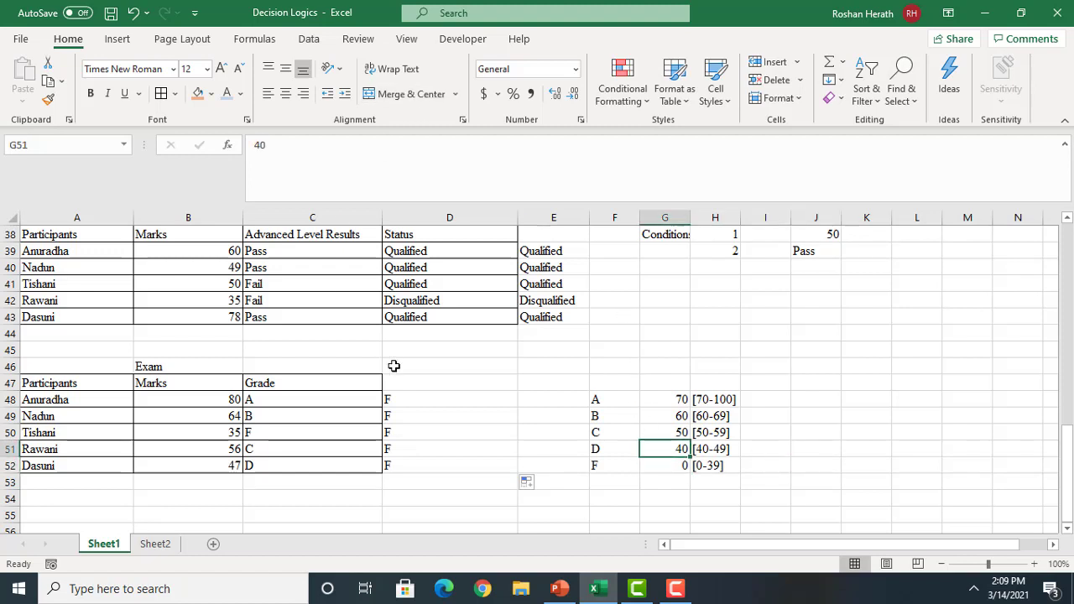
Clear the nested IF formulas from D48:D52
{"action": "left_click", "coordinate": [409, 400]}
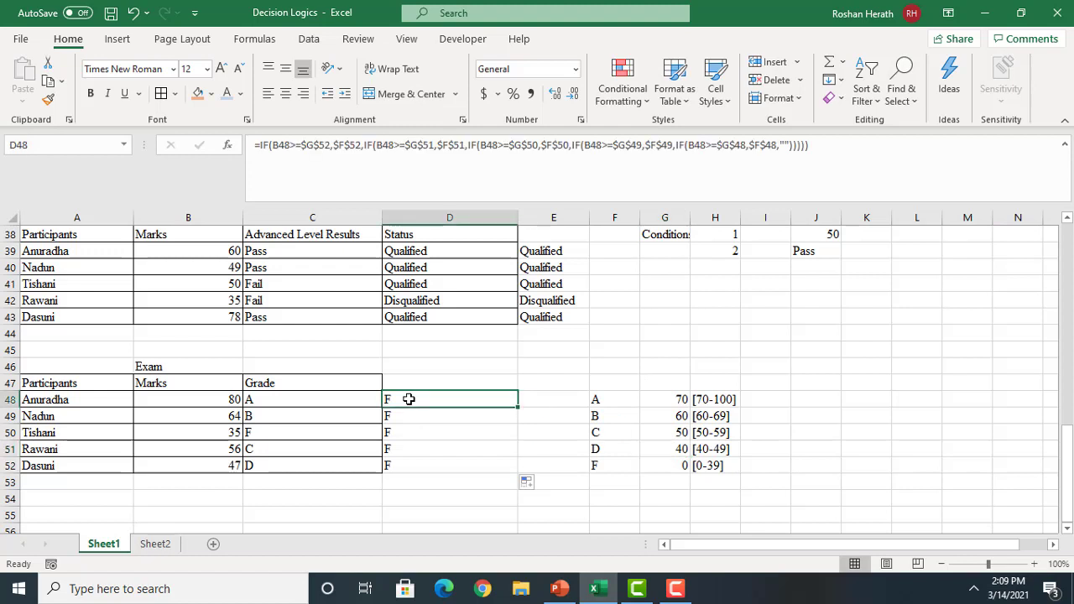
{"action": "left_click_drag", "start_coordinate": [409, 399], "coordinate": [406, 464]}
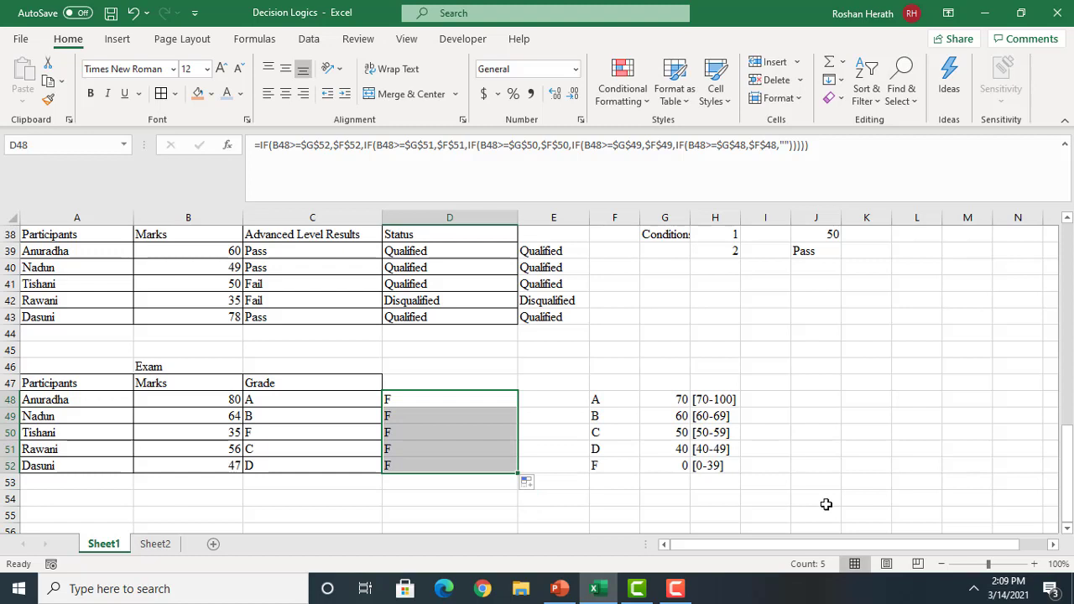
{"action": "key", "text": "Delete"}
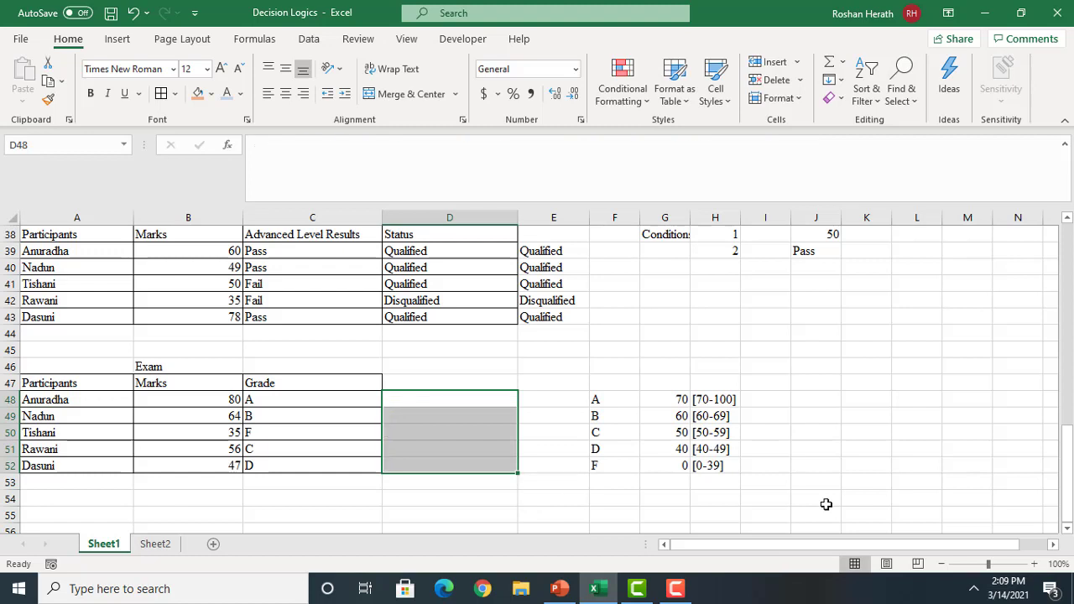
Enter the upper mark limits 39 in I52, 49 in I51 and 59 in I50 for grades F, D and C
{"action": "left_click", "coordinate": [775, 466]}
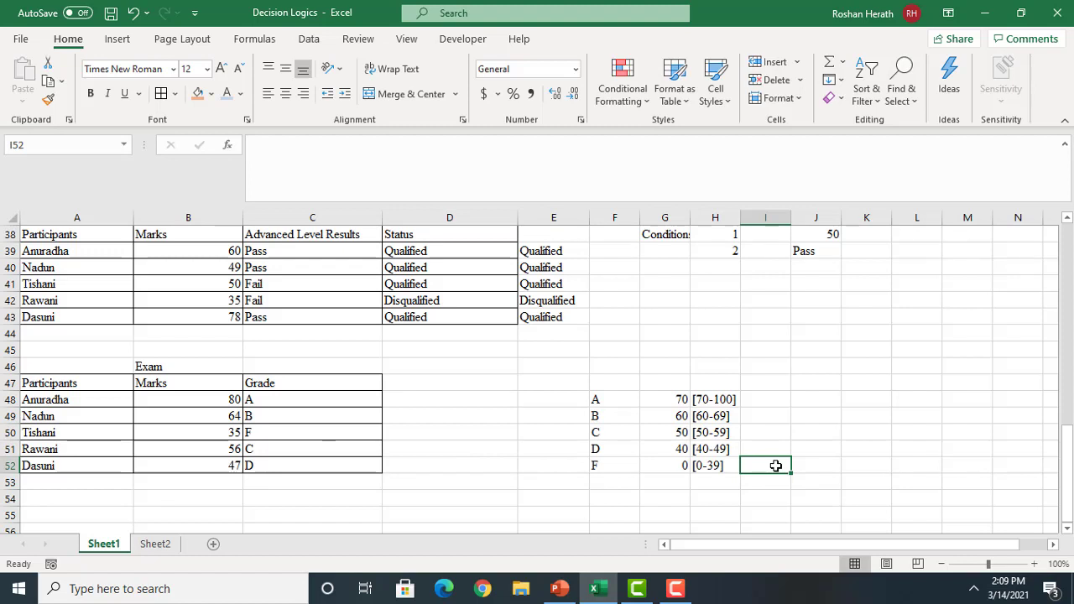
{"action": "type", "text": "39"}
{"action": "key", "text": "Return"}
{"action": "left_click", "coordinate": [770, 450]}
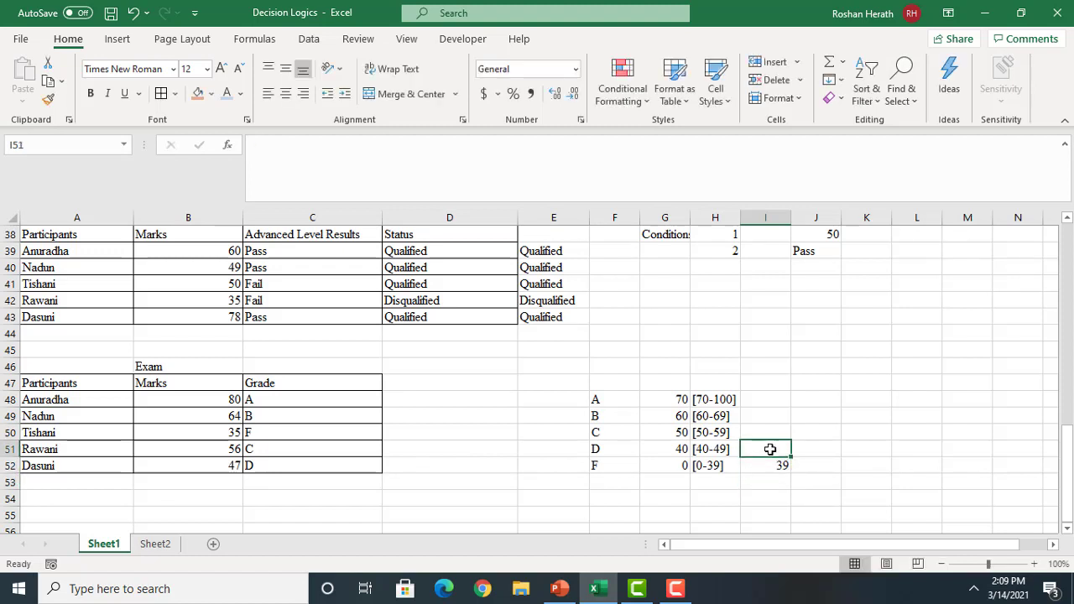
{"action": "type", "text": "49"}
{"action": "key", "text": "Return"}
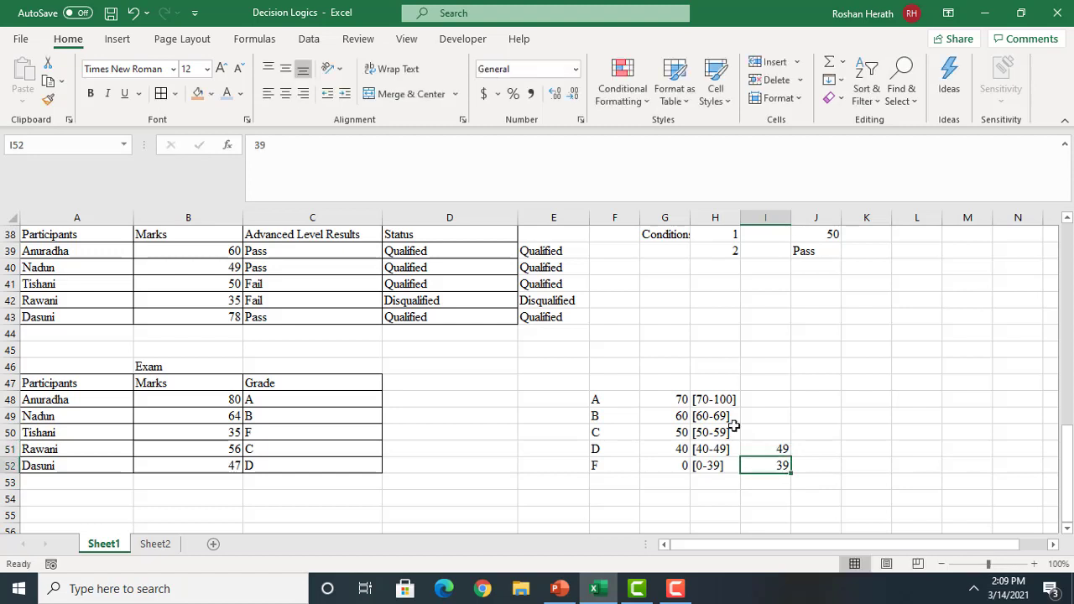
{"action": "left_click", "coordinate": [751, 431]}
{"action": "type", "text": "59"}
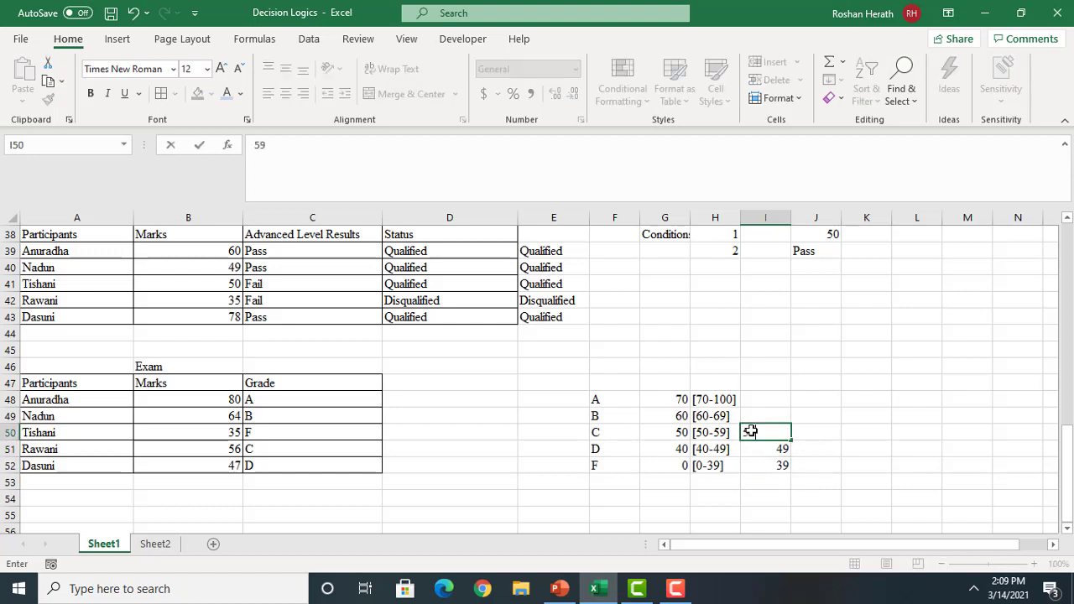
{"action": "key", "text": "Return"}
Enter the upper mark limits 69 in I49 and 100 in I48 for grades B and A
{"action": "left_click", "coordinate": [769, 419]}
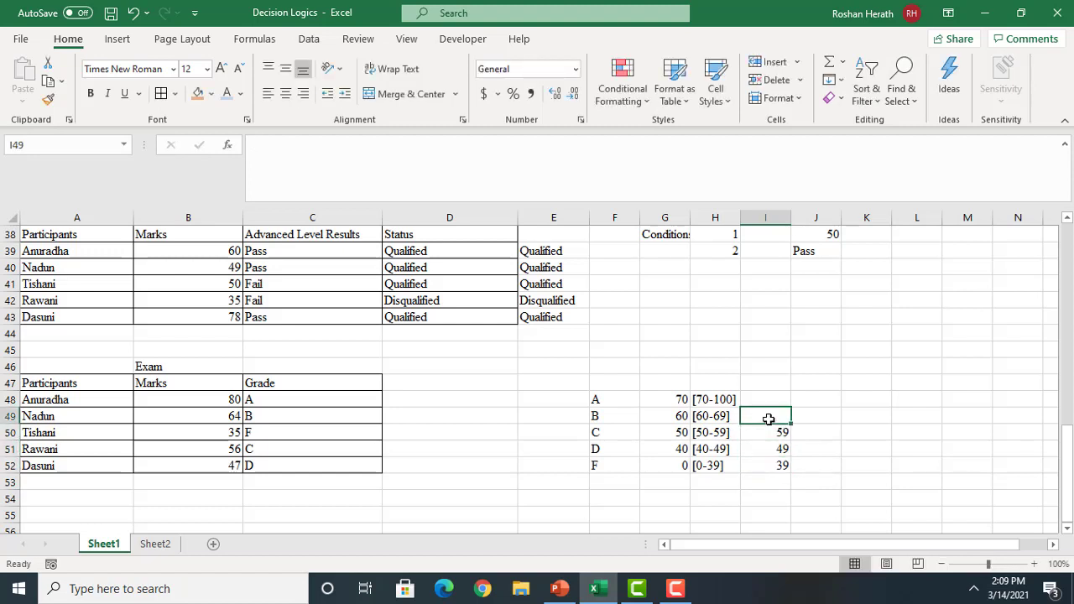
{"action": "type", "text": "69"}
{"action": "key", "text": "Return"}
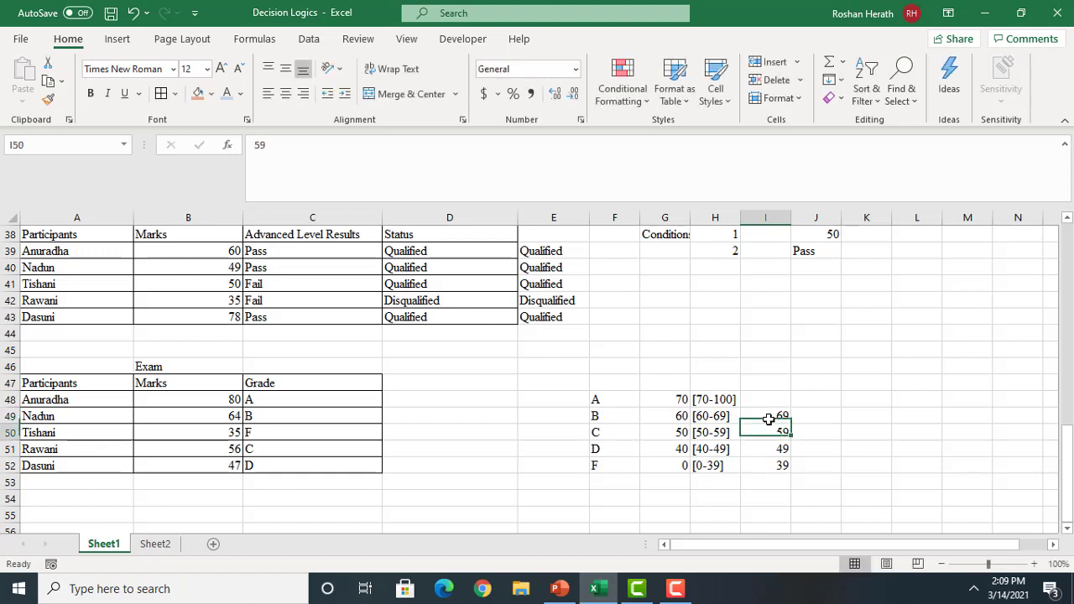
{"action": "left_click", "coordinate": [769, 402]}
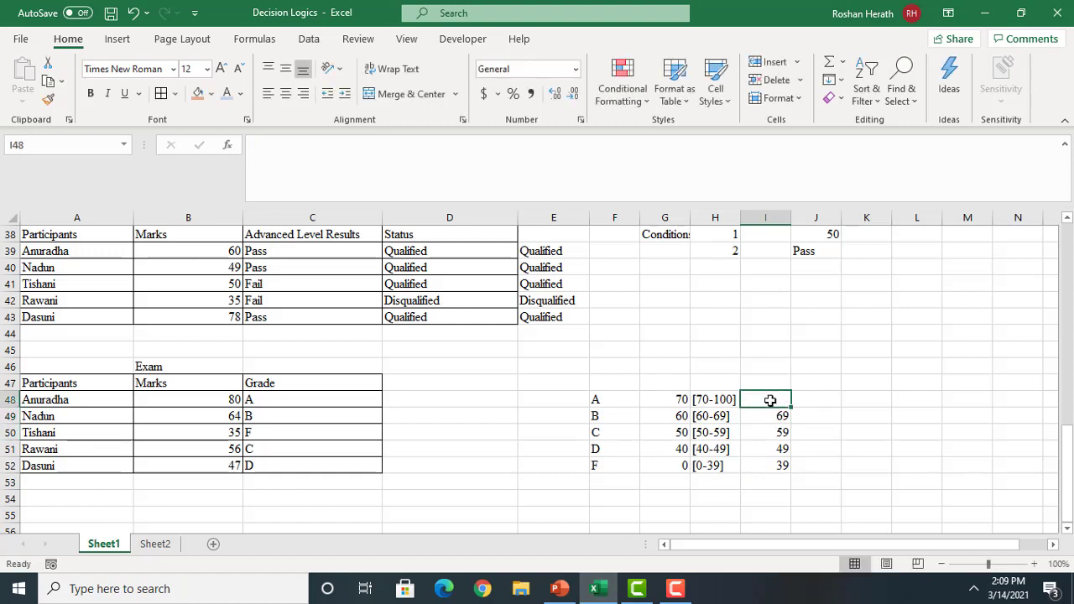
{"action": "type", "text": "100"}
{"action": "key", "text": "Return"}
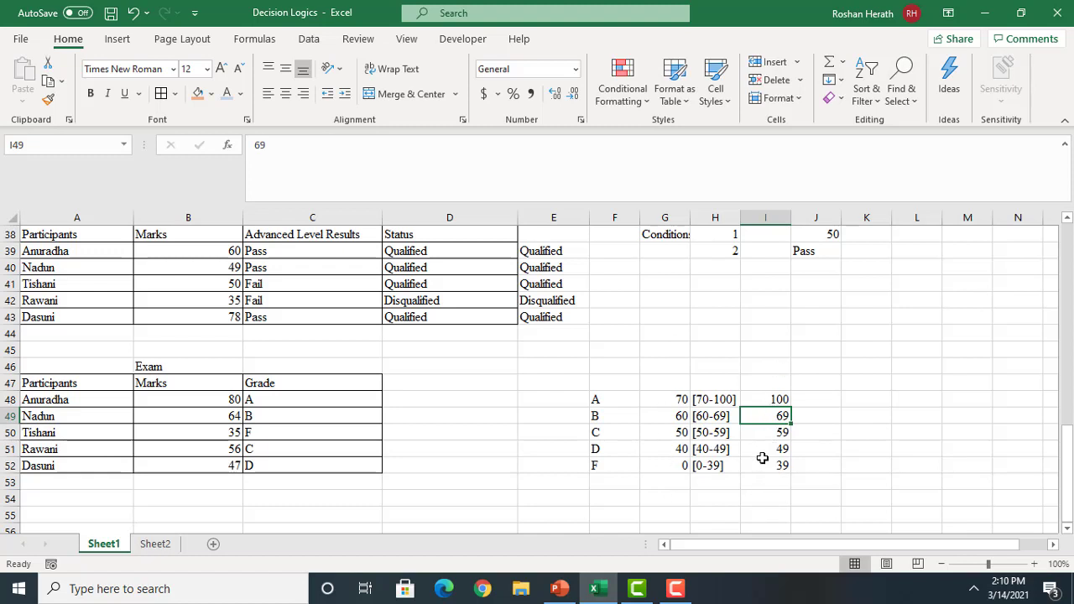
Start a new IF formula in D48 and open its function arguments
{"action": "left_click", "coordinate": [433, 402]}
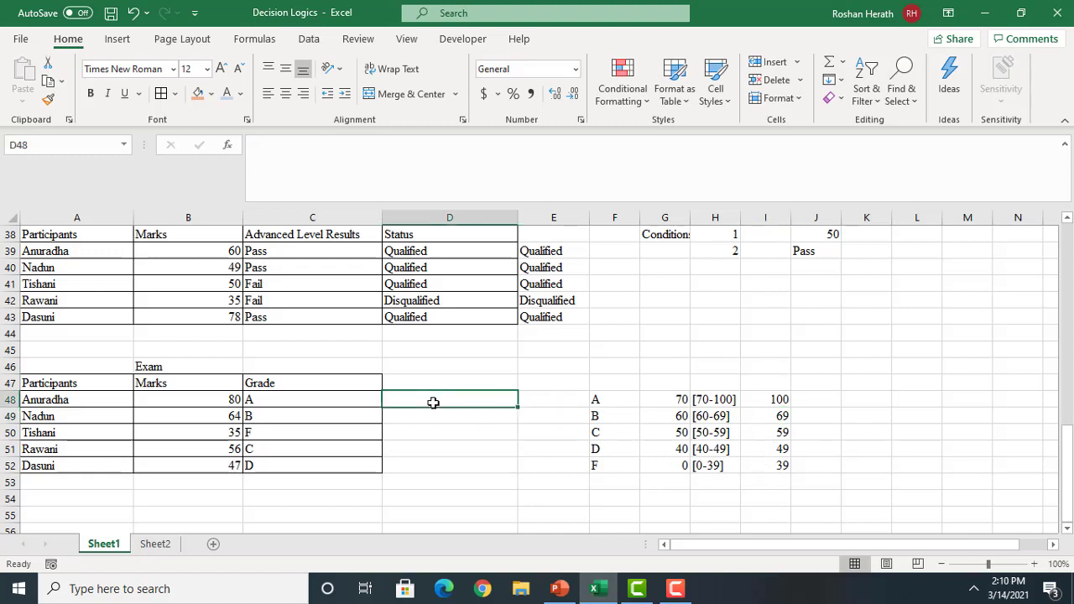
{"action": "type", "text": "=if"}
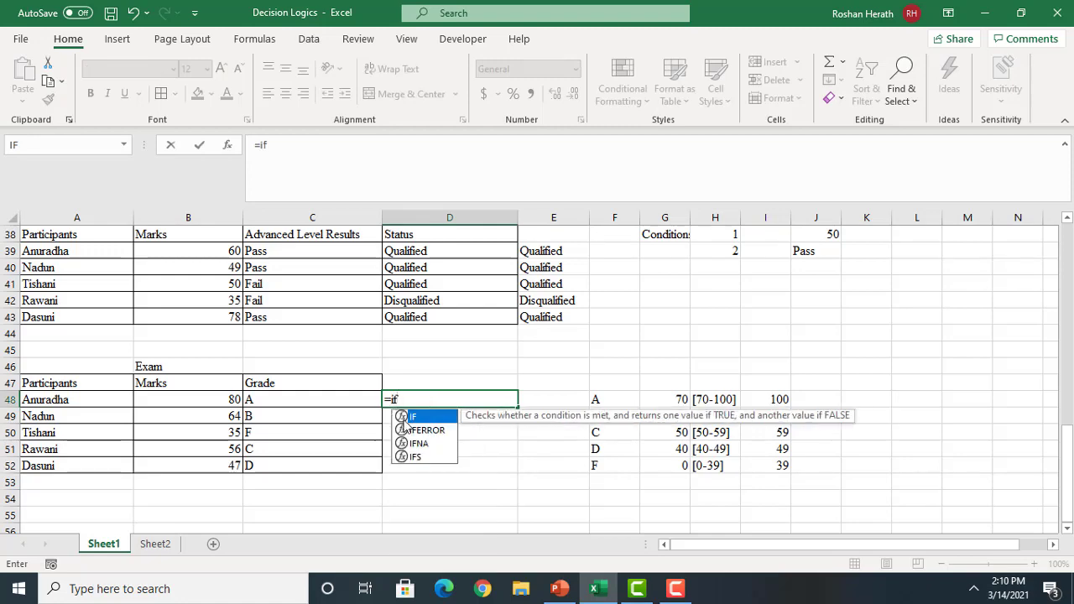
{"action": "double_click", "coordinate": [411, 418]}
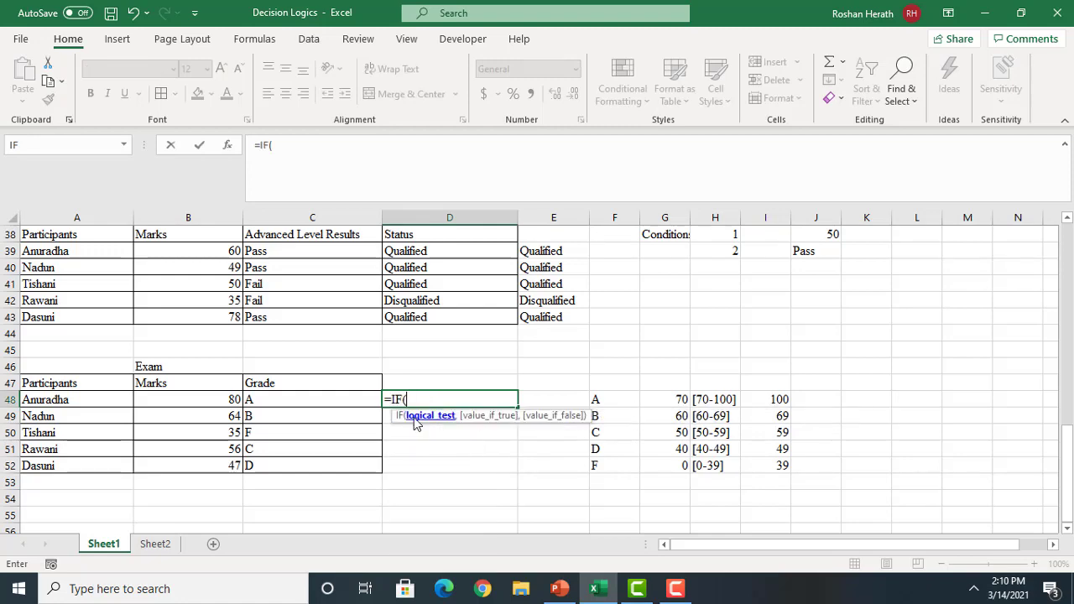
{"action": "left_click", "coordinate": [231, 151]}
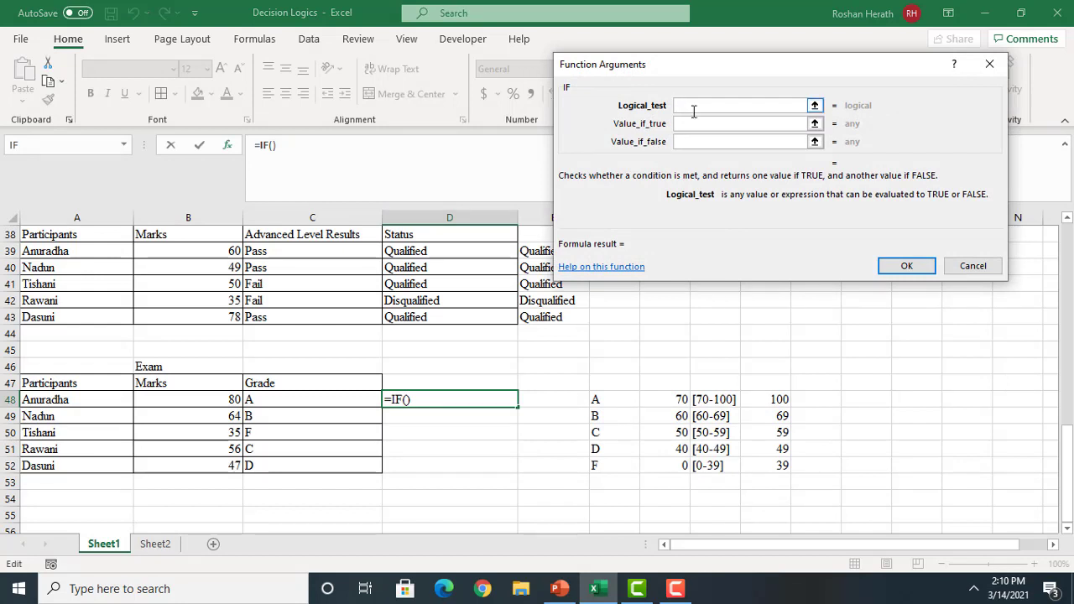
Set the IF function in D48 to test B48<=$I$52 and return $F$51 when true
{"action": "left_click", "coordinate": [226, 401]}
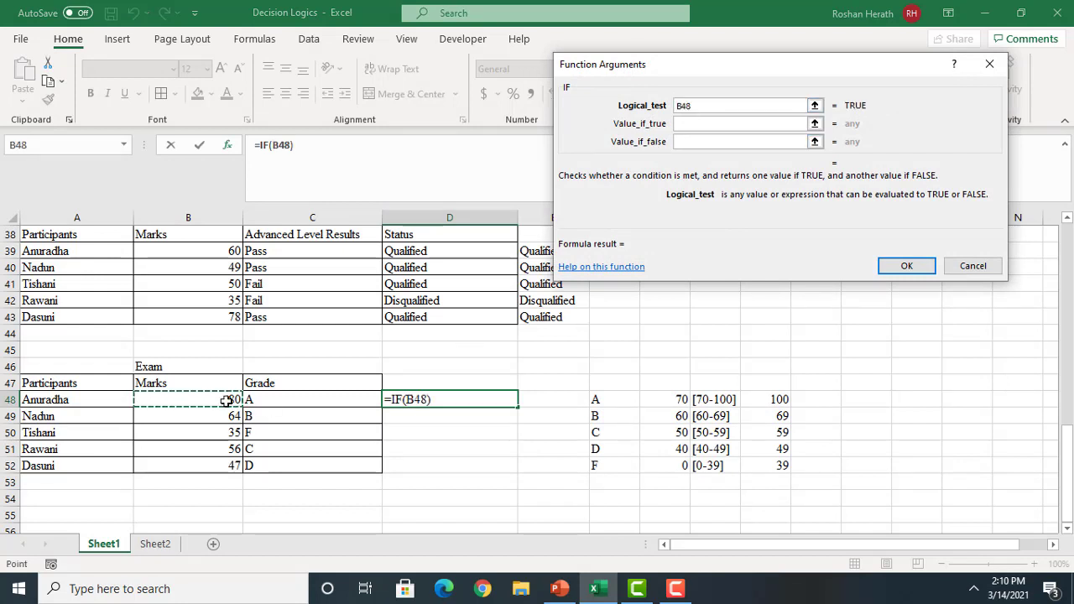
{"action": "type", "text": "<="}
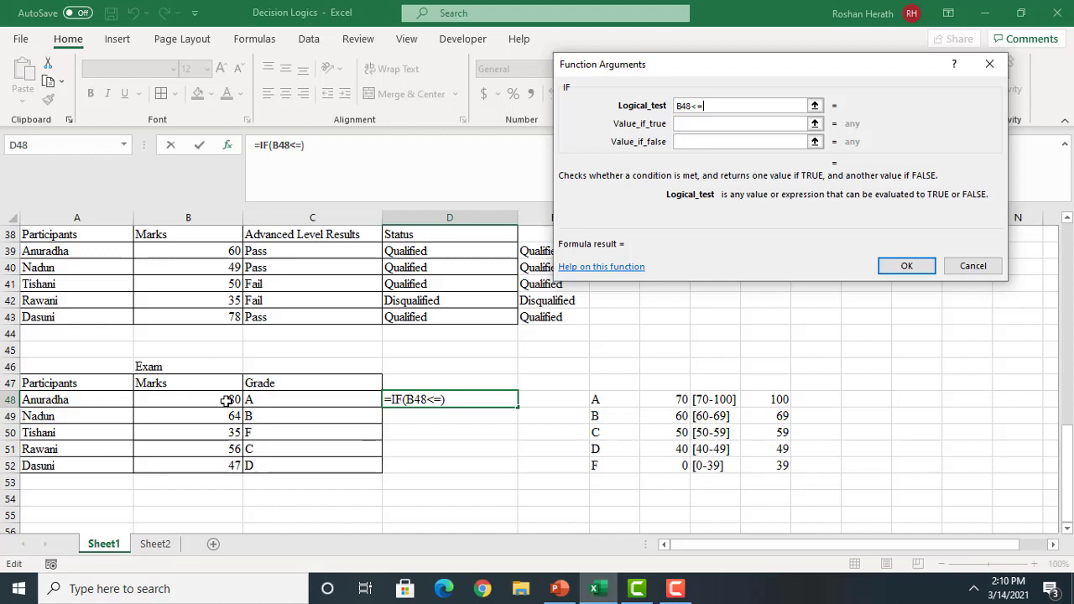
{"action": "left_click", "coordinate": [771, 468]}
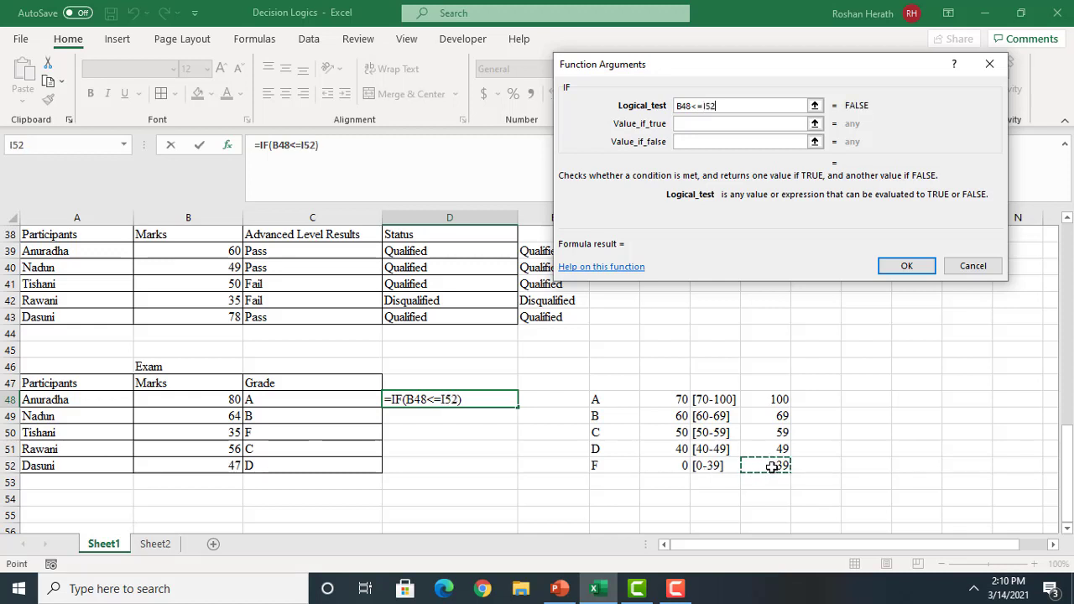
{"action": "key", "text": "F4"}
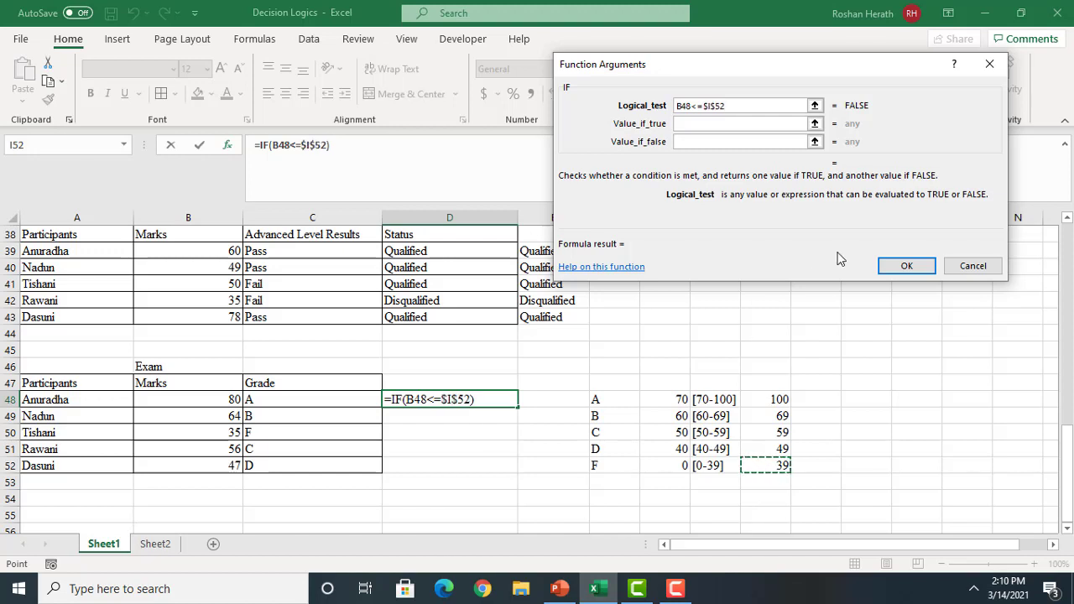
{"action": "left_click", "coordinate": [705, 124]}
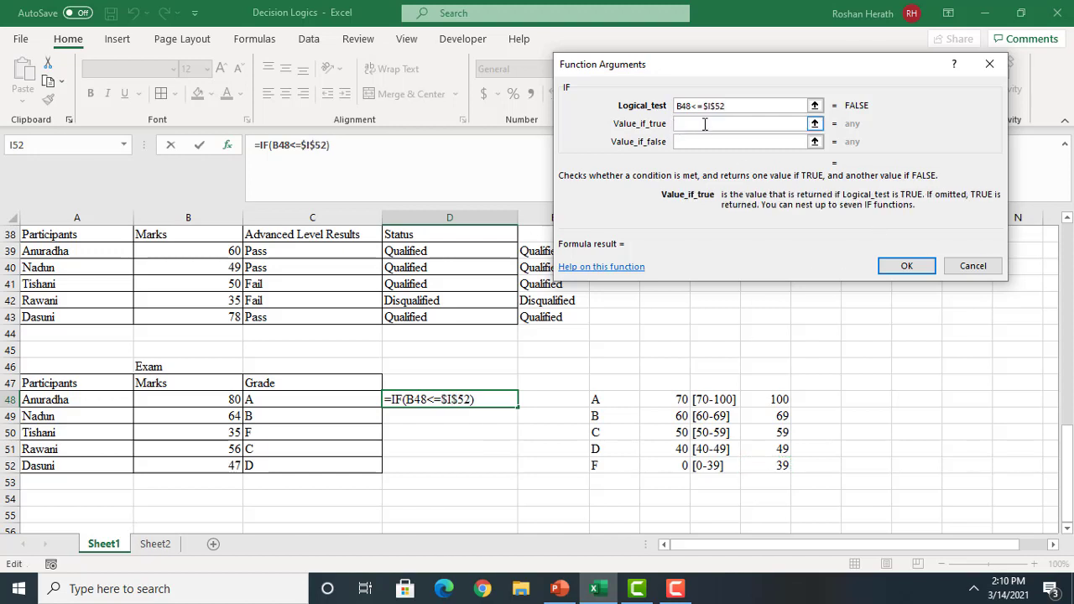
{"action": "left_click", "coordinate": [598, 451]}
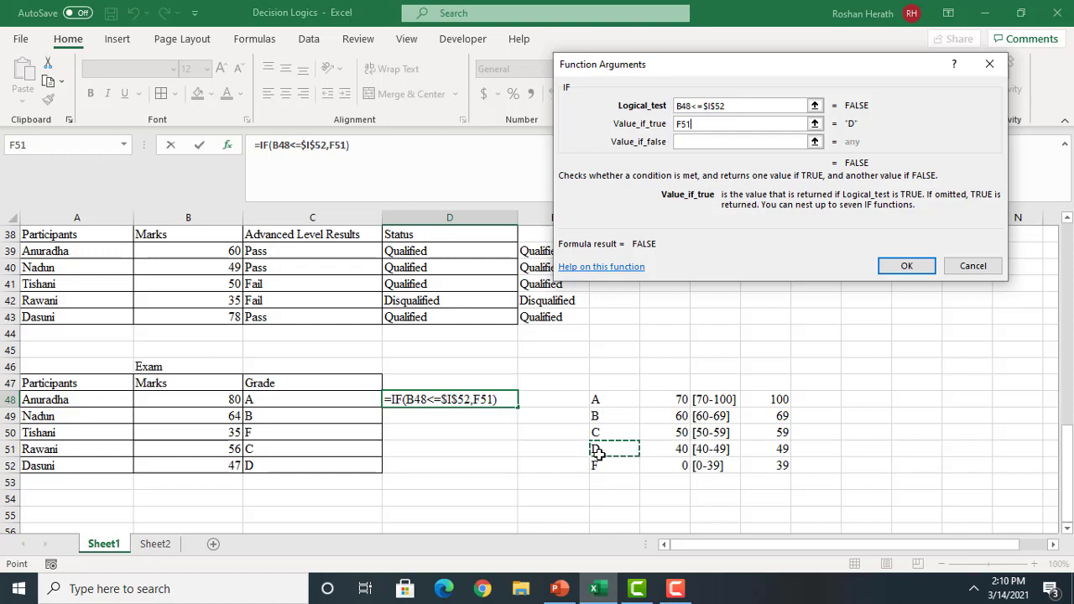
{"action": "key", "text": "F4"}
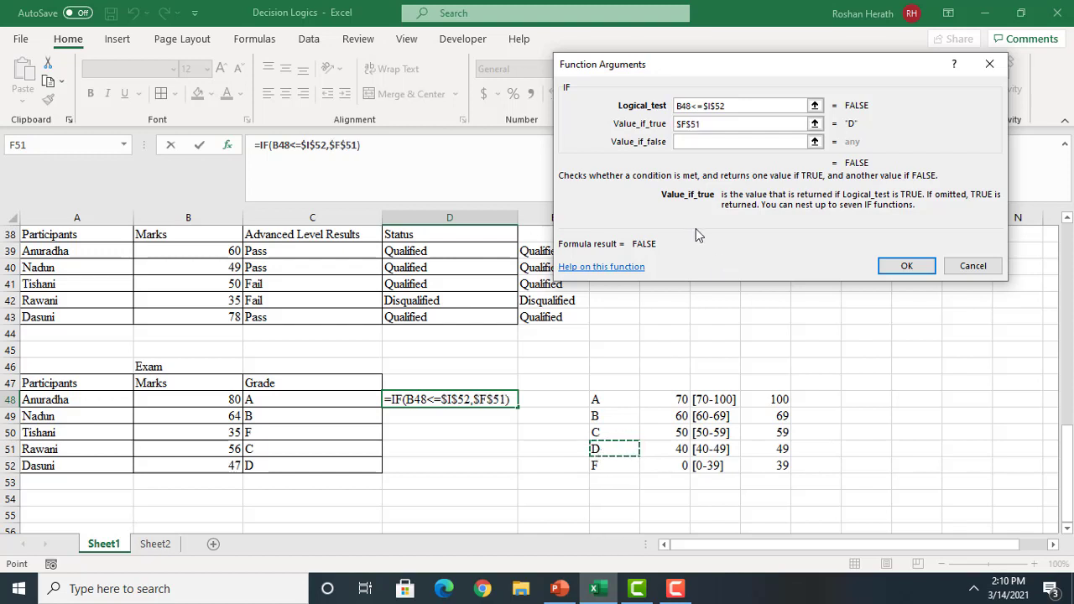
Nest a second IF as the value if false, testing B48<=$I$51 and returning $F$51 when true
{"action": "left_click", "coordinate": [699, 141]}
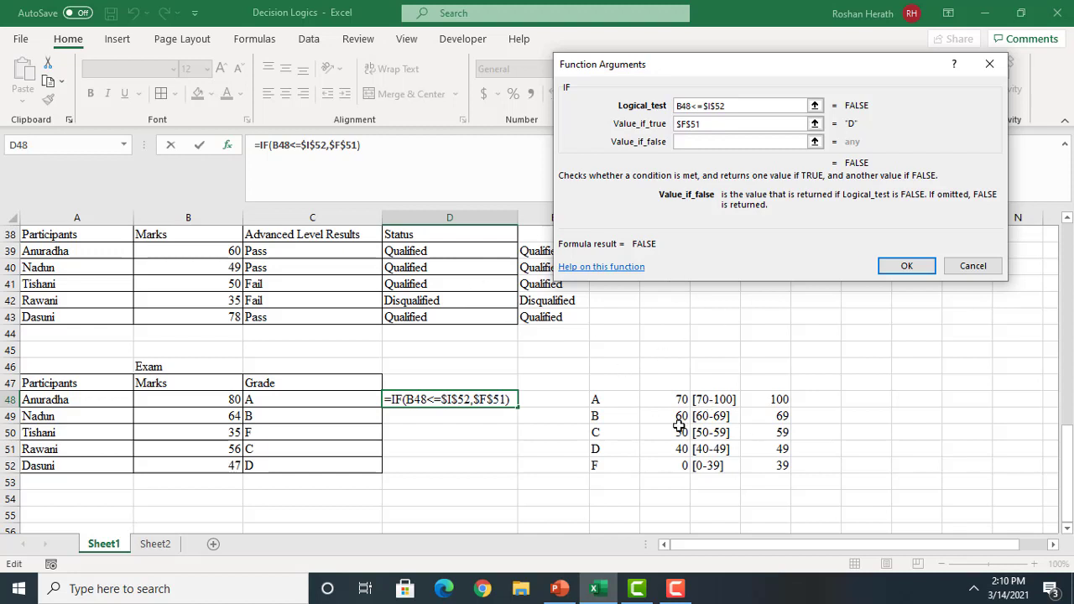
{"action": "left_click", "coordinate": [78, 146]}
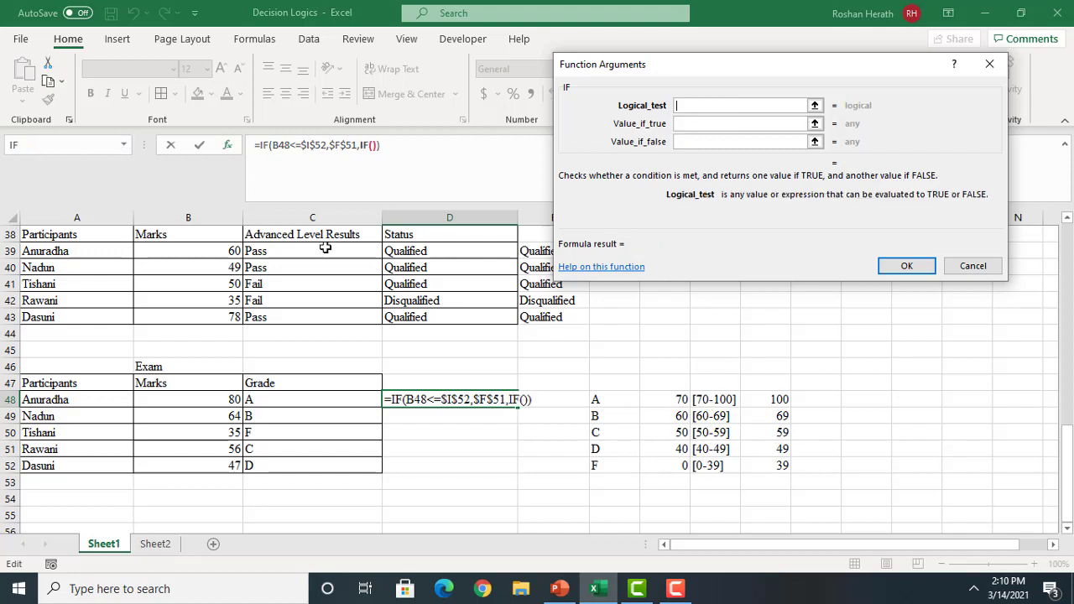
{"action": "left_click", "coordinate": [217, 399]}
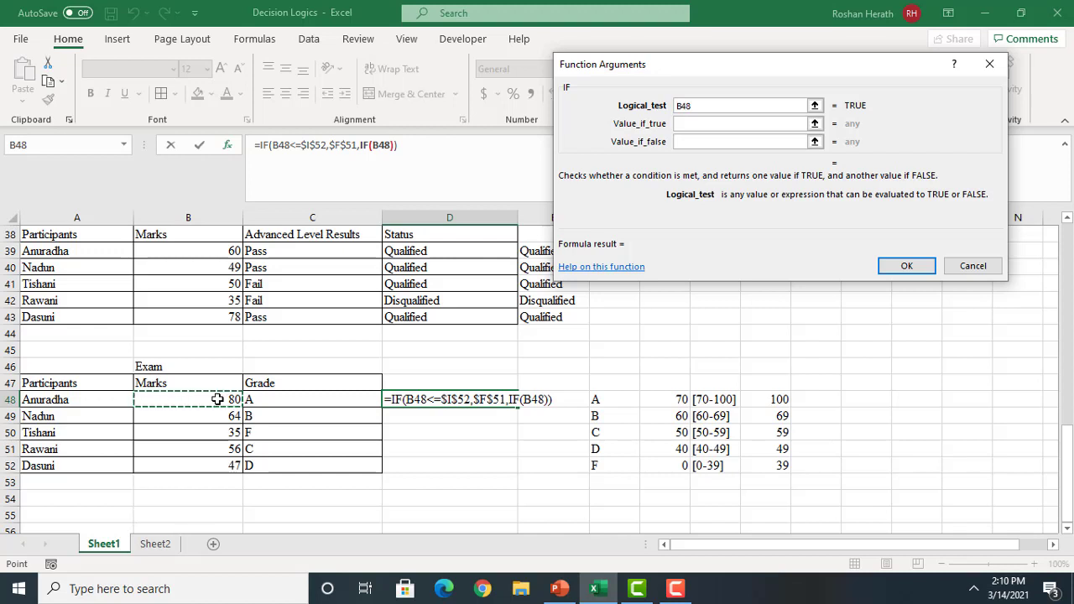
{"action": "type", "text": "<="}
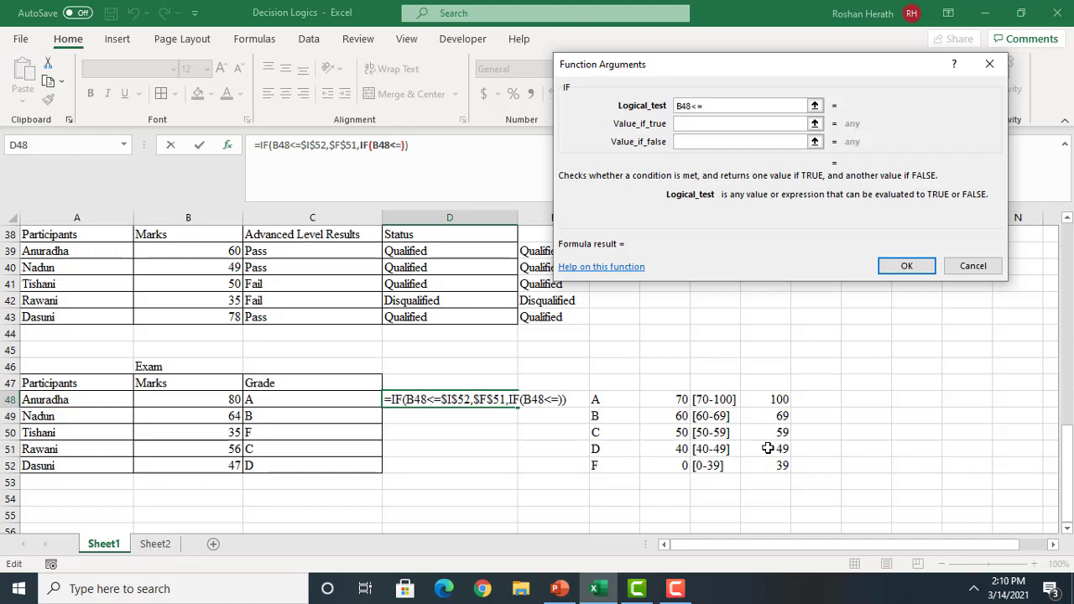
{"action": "left_click", "coordinate": [768, 449]}
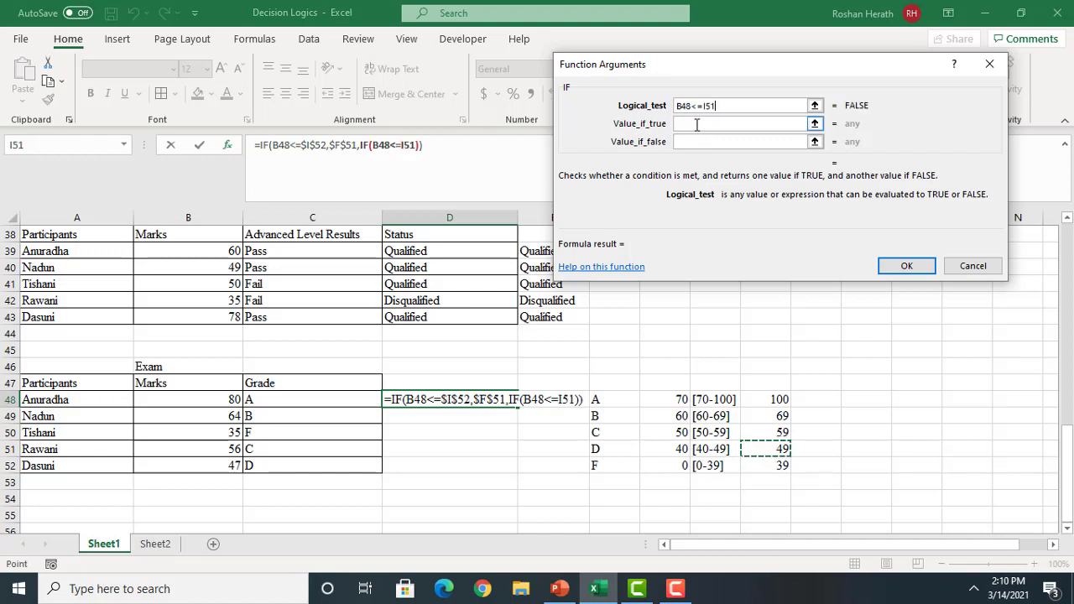
{"action": "key", "text": "F4"}
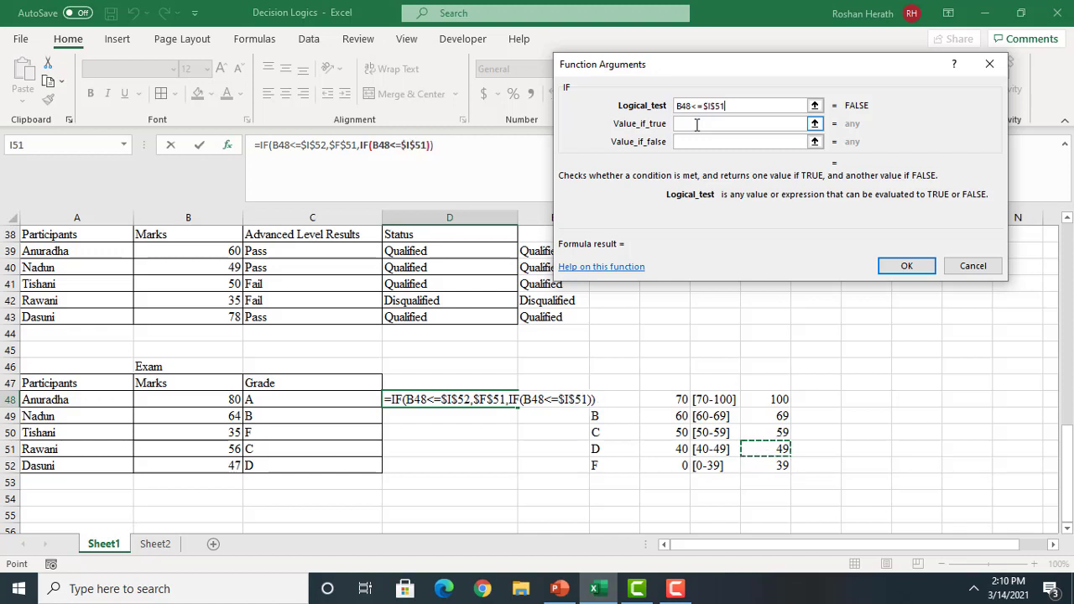
{"action": "left_click", "coordinate": [697, 124]}
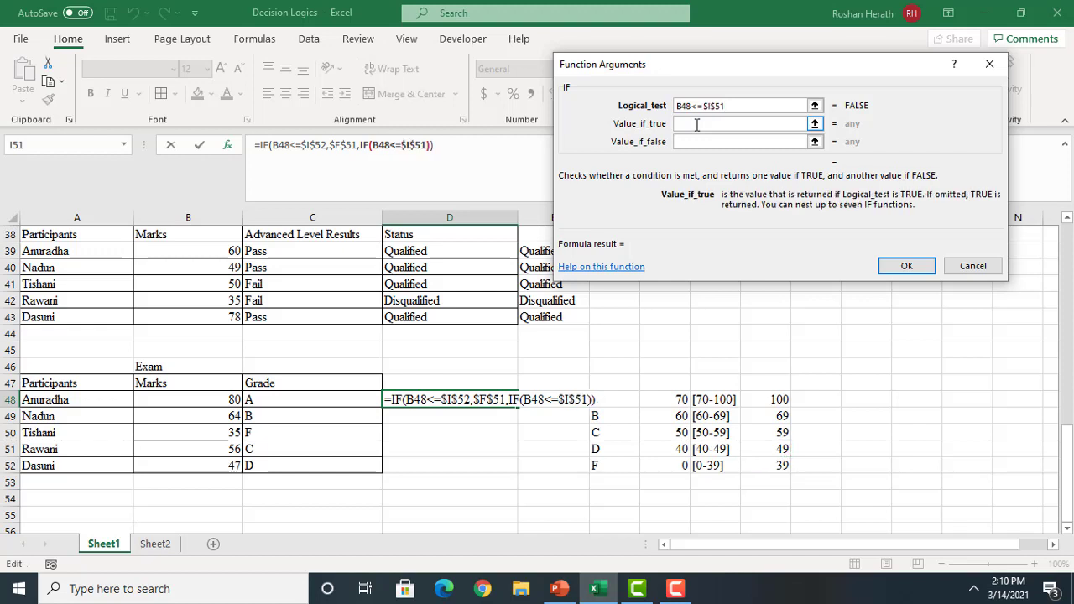
{"action": "left_click", "coordinate": [606, 451]}
{"action": "key", "text": "F4"}
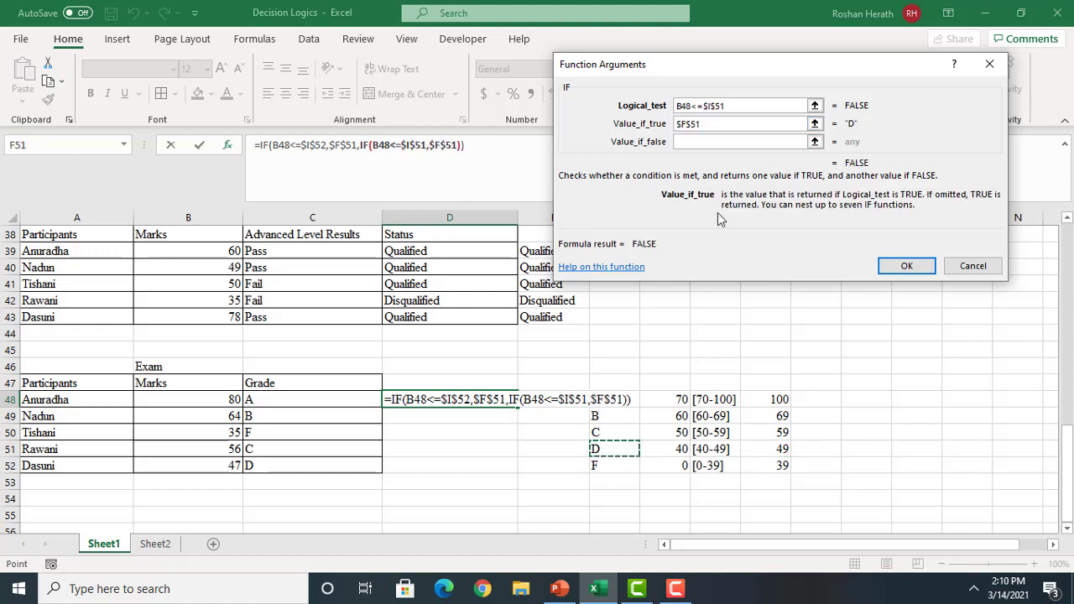
Nest a third IF as the second one's value if false, testing B48<=$I$50 and returning $F$50 when true
{"action": "left_click", "coordinate": [687, 141]}
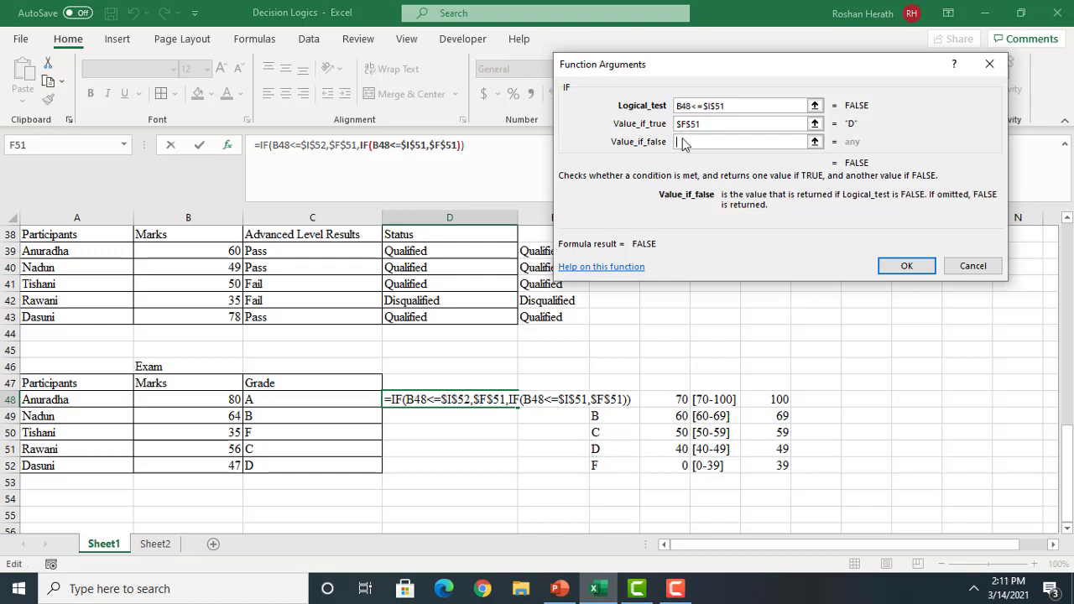
{"action": "left_click", "coordinate": [39, 146]}
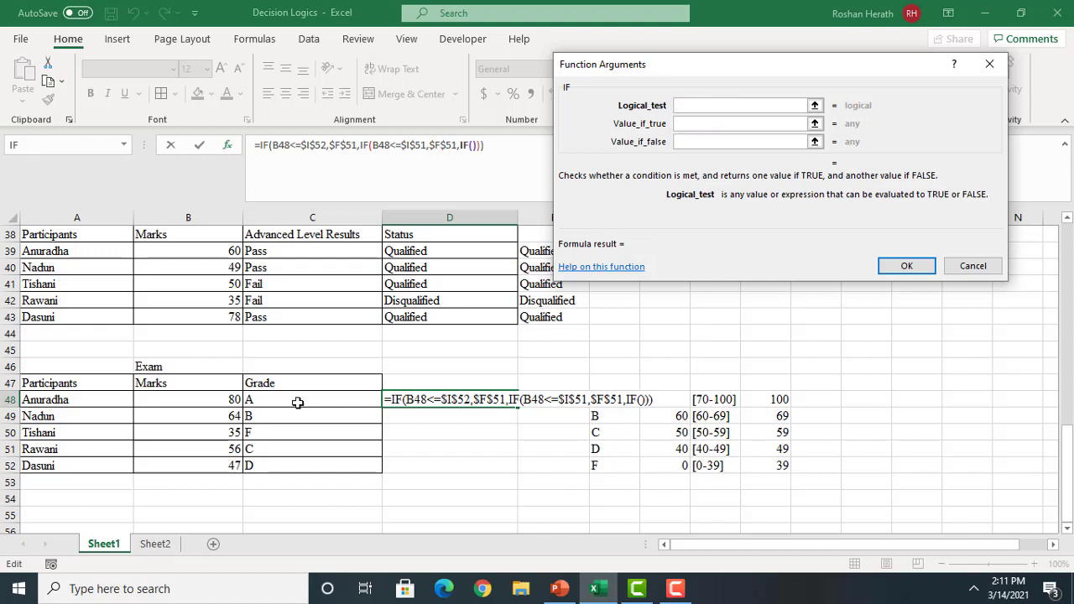
{"action": "left_click", "coordinate": [212, 405]}
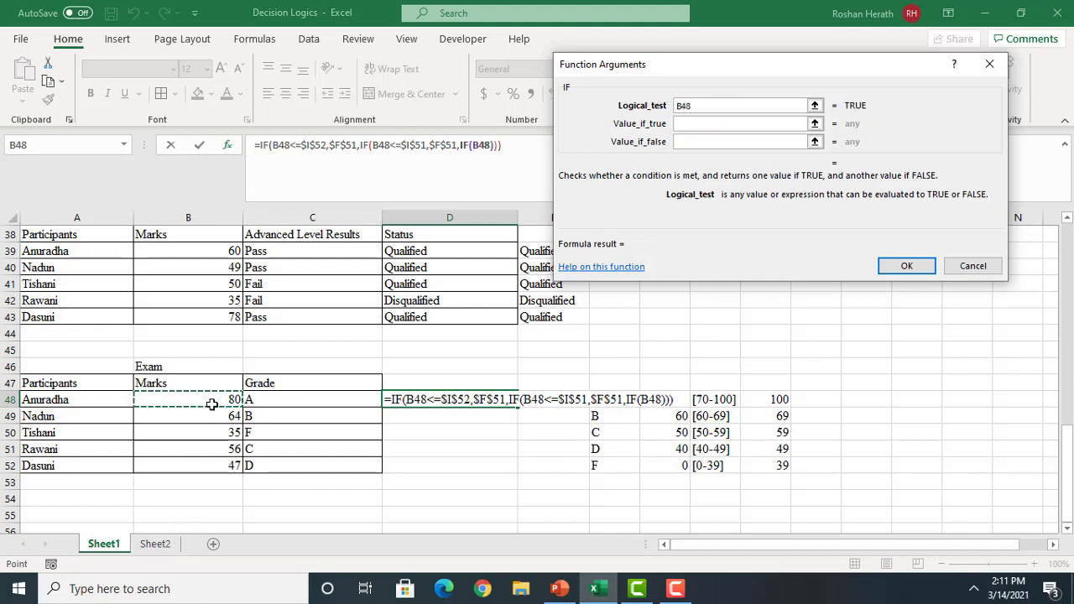
{"action": "type", "text": "<="}
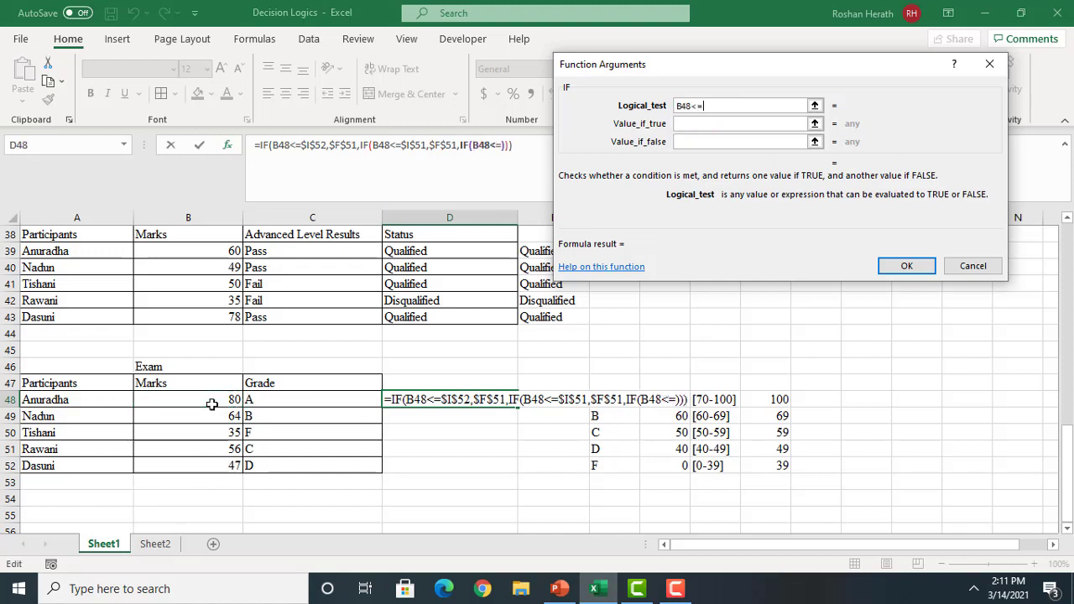
{"action": "left_click", "coordinate": [757, 430]}
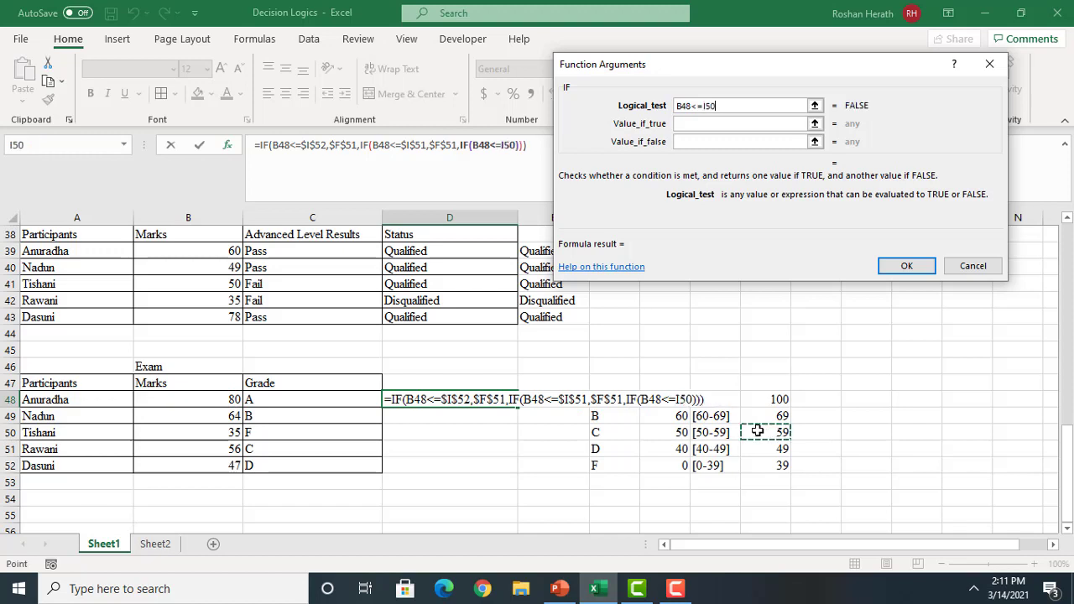
{"action": "key", "text": "F4"}
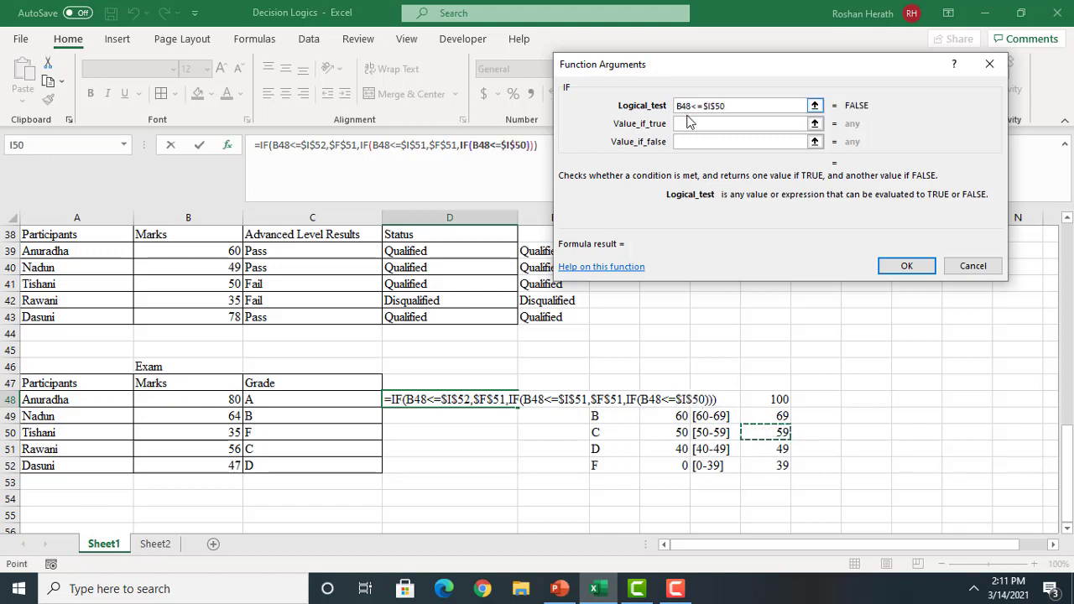
{"action": "left_click", "coordinate": [690, 123]}
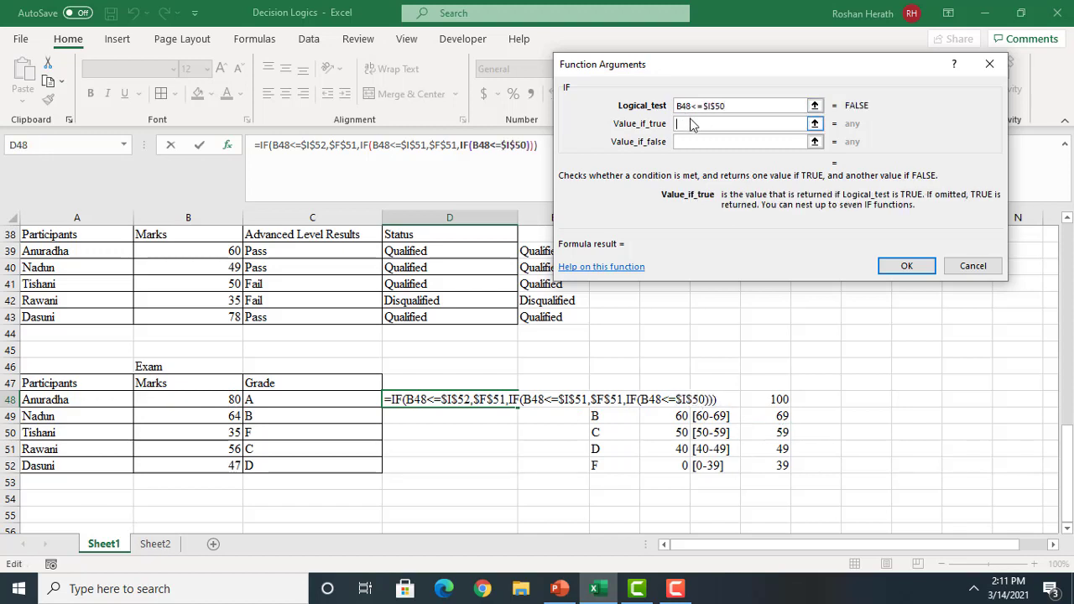
{"action": "left_click", "coordinate": [602, 435]}
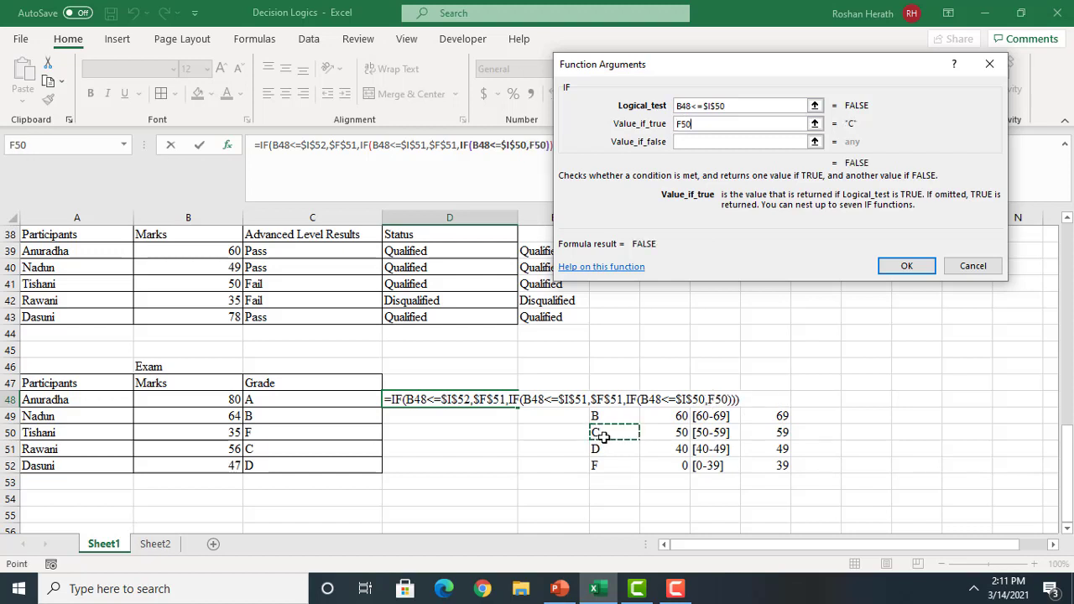
{"action": "key", "text": "F4"}
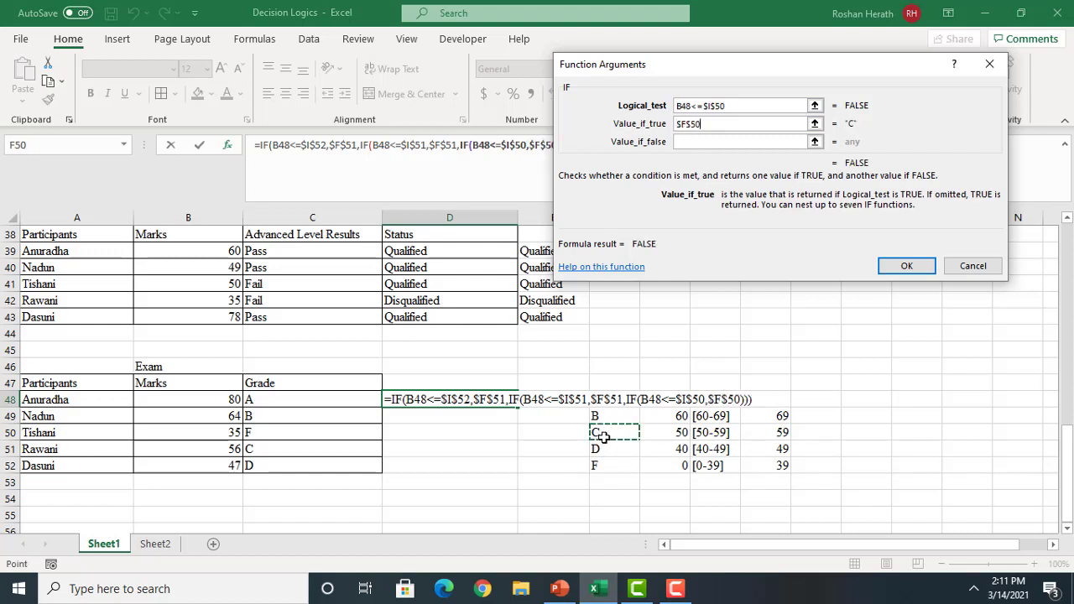
Nest a fourth IF as the third one's value if false, with the logical test B48<=$I$49
{"action": "left_click", "coordinate": [694, 141]}
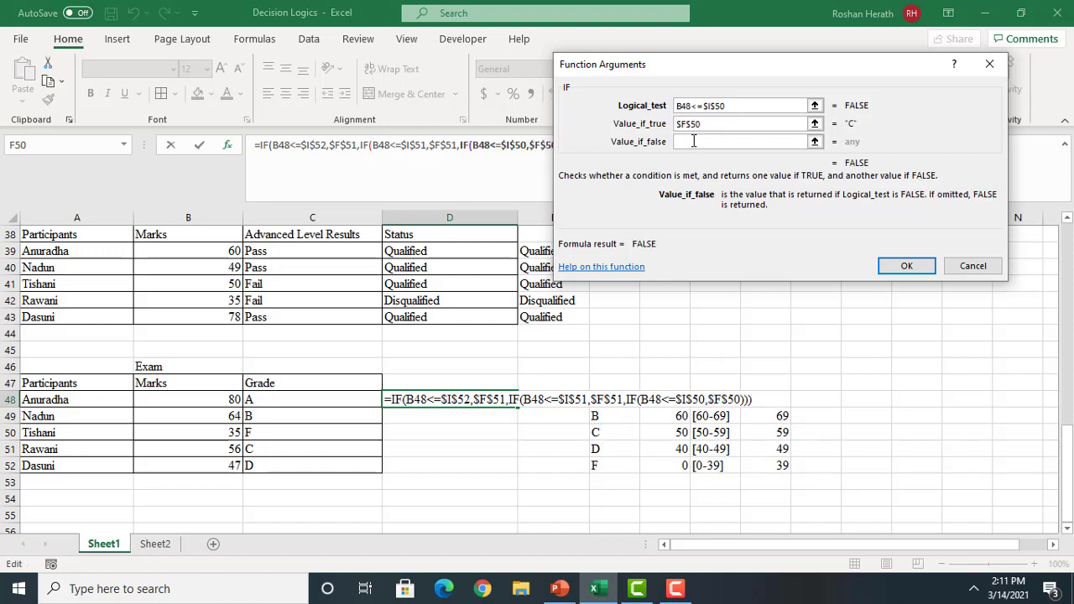
{"action": "left_click", "coordinate": [47, 147]}
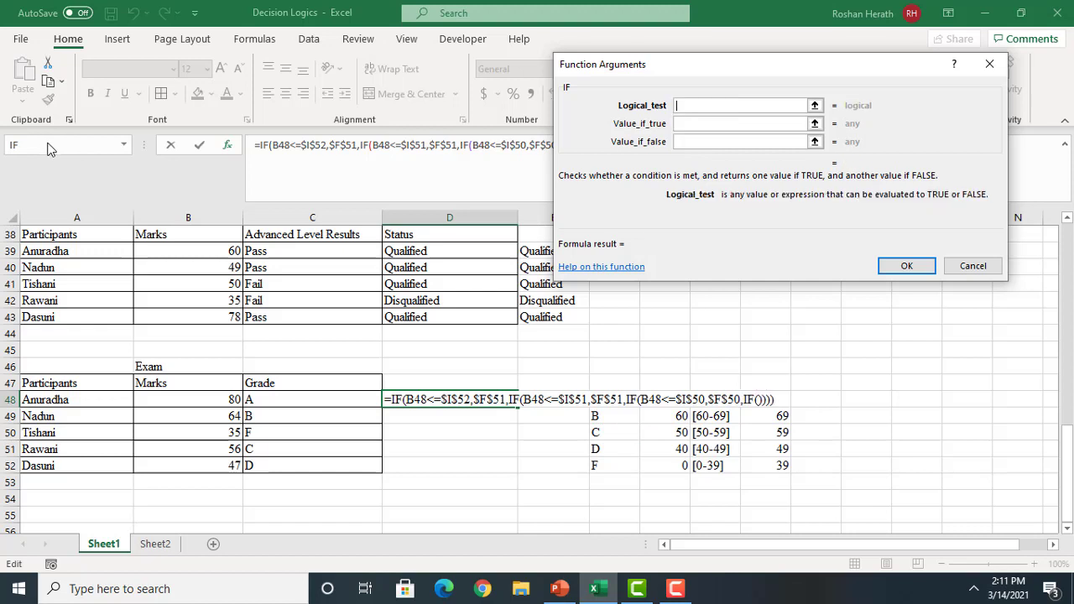
{"action": "left_click", "coordinate": [217, 400]}
{"action": "type", "text": "<="}
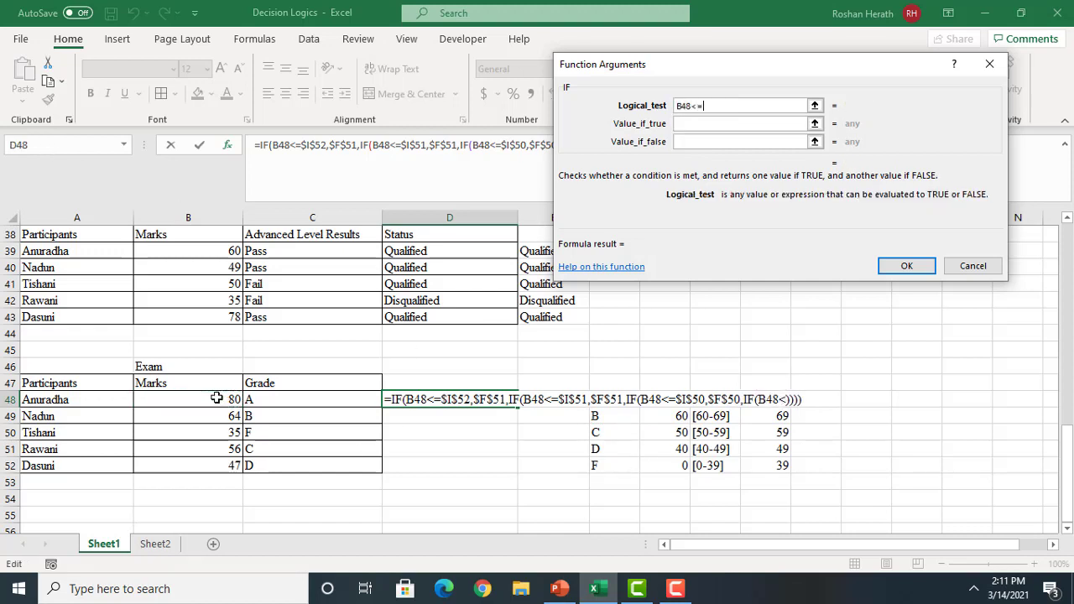
{"action": "left_click", "coordinate": [776, 417]}
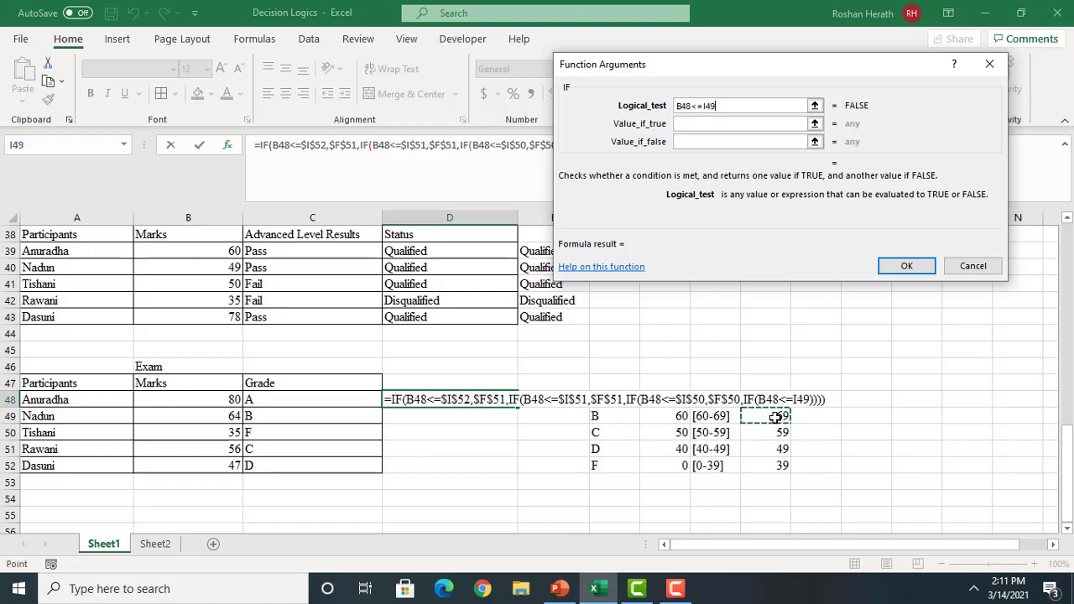
{"action": "key", "text": "F4"}
{"action": "left_click", "coordinate": [690, 124]}
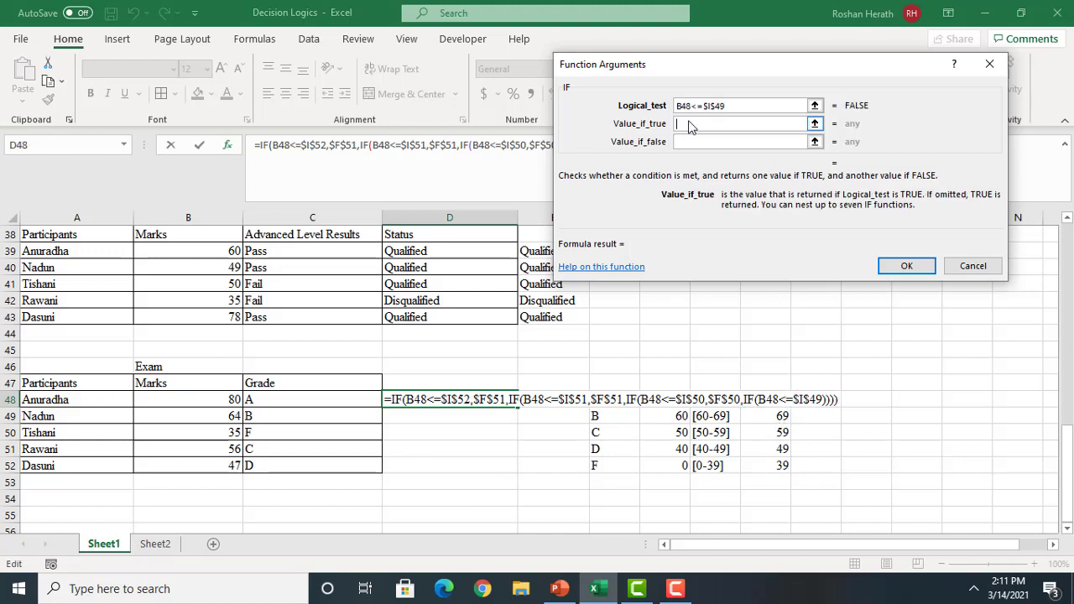
{"action": "type", "text": "b"}
{"action": "key", "text": "BackSpace"}
{"action": "type", "text": "B"}
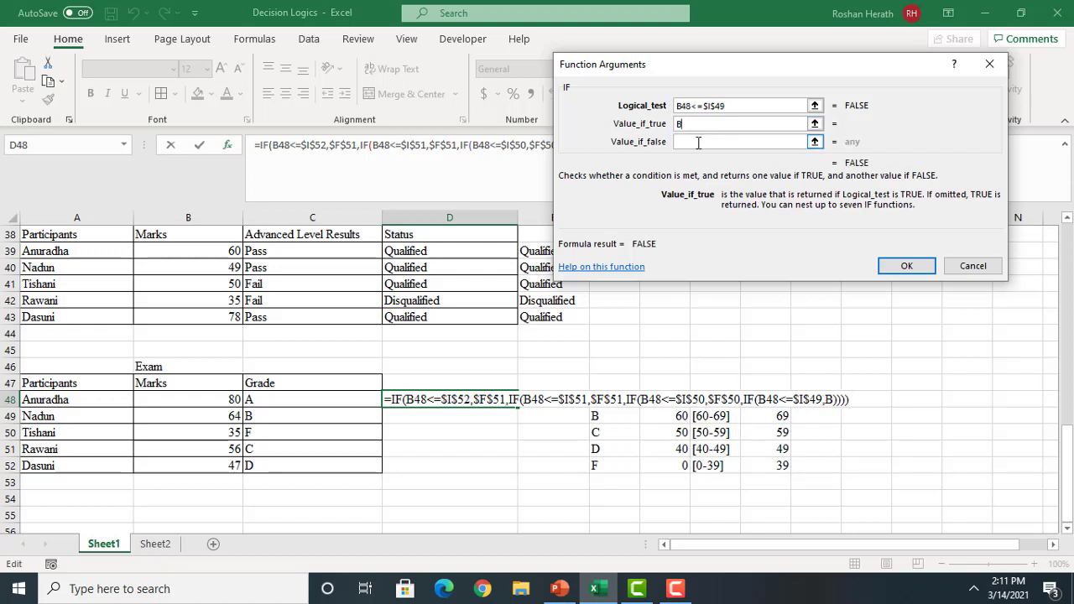
{"action": "left_click", "coordinate": [698, 142]}
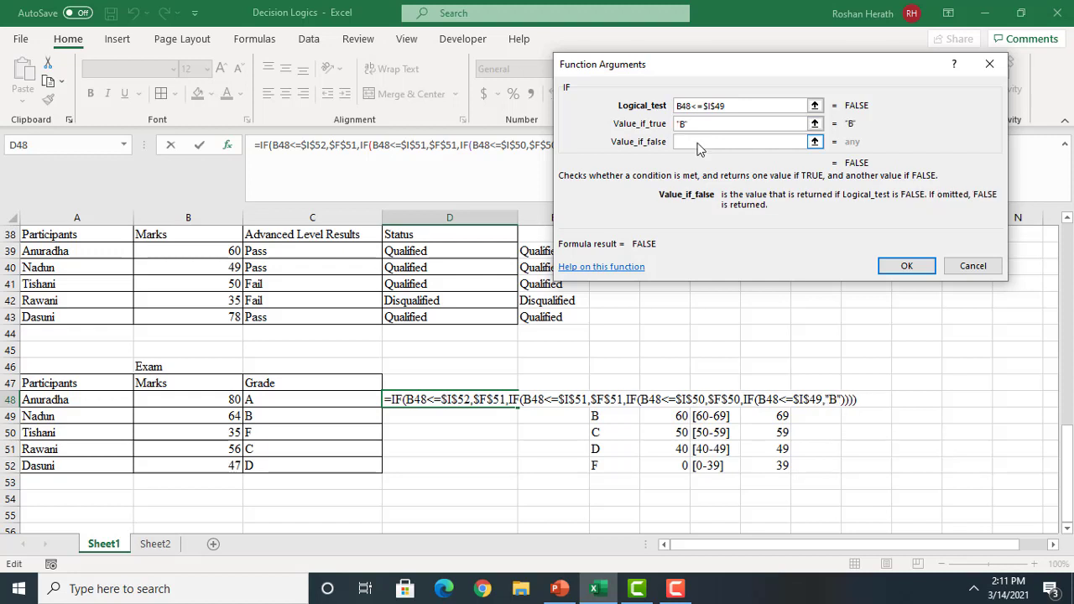
{"action": "type", "text": "\""}
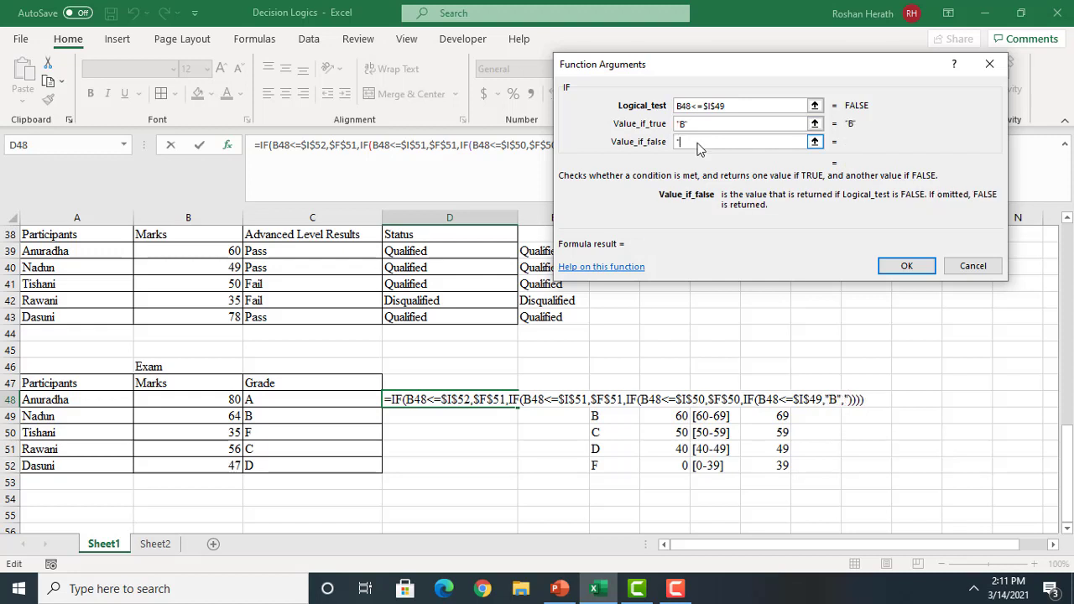
{"action": "type", "text": "d"}
{"action": "key", "text": "BackSpace"}
{"action": "key", "text": "BackSpace"}
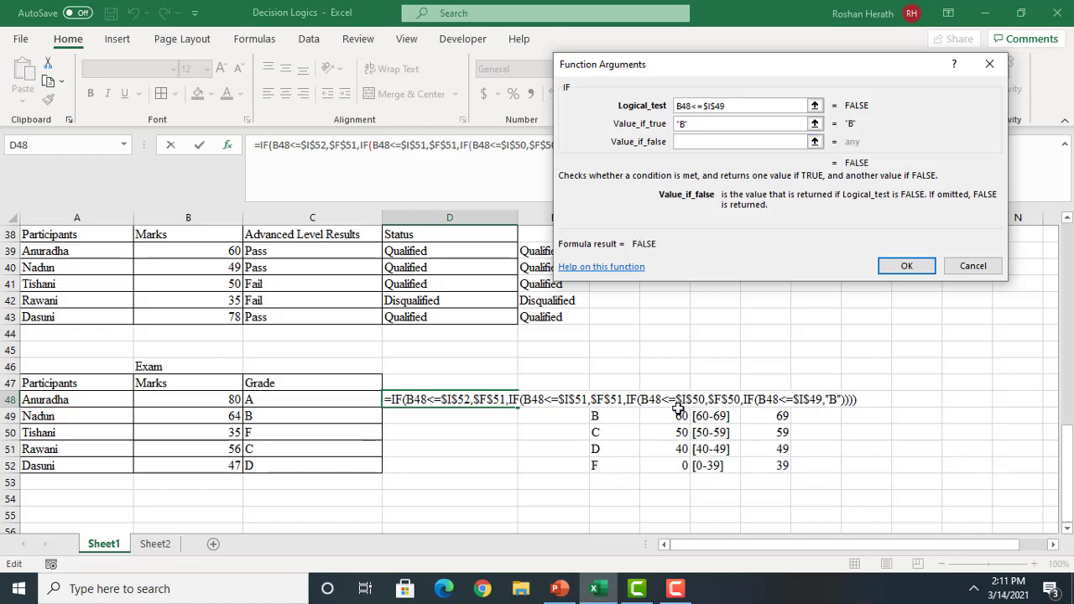
{"action": "left_click", "coordinate": [698, 123]}
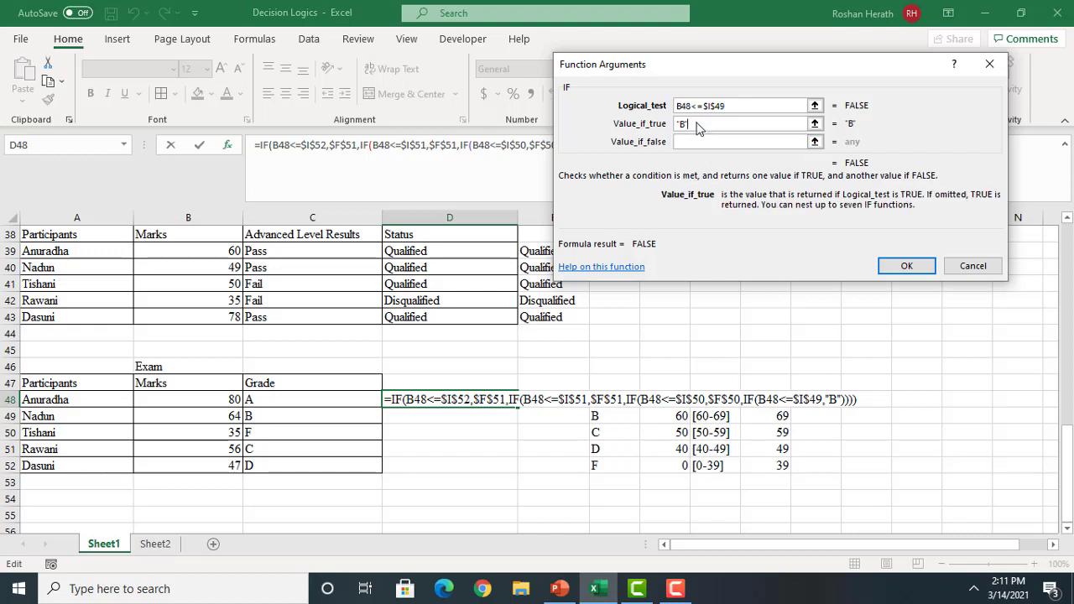
{"action": "key", "text": "BackSpace"}
{"action": "key", "text": "BackSpace"}
{"action": "key", "text": "BackSpace"}
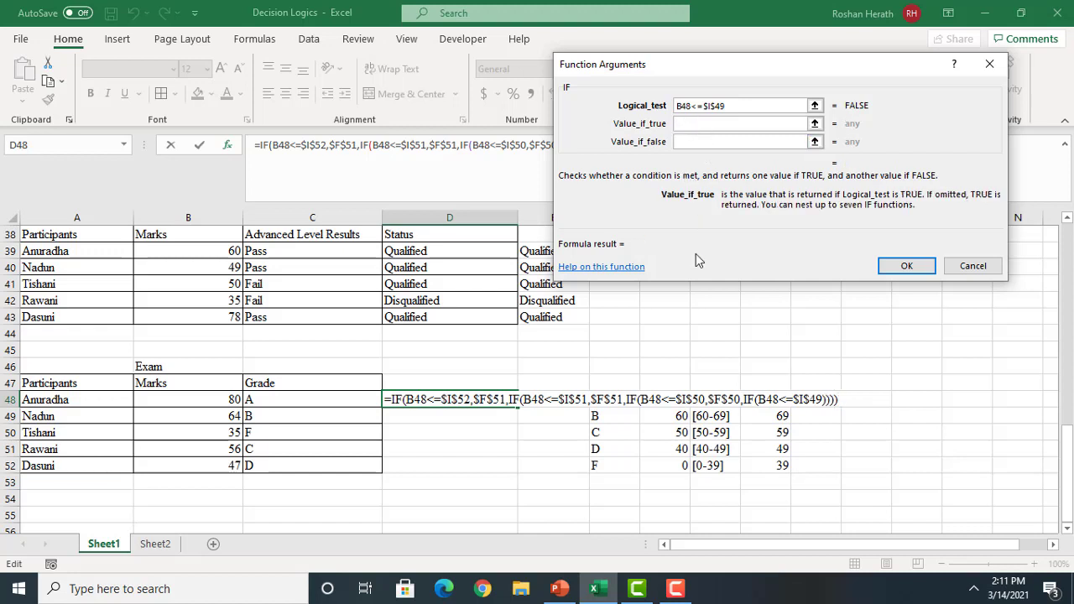
Finish the fourth IF to return $F$49 when true and $F$48 when false, and fill the formula down to D52
{"action": "left_click", "coordinate": [599, 418]}
{"action": "key", "text": "F4"}
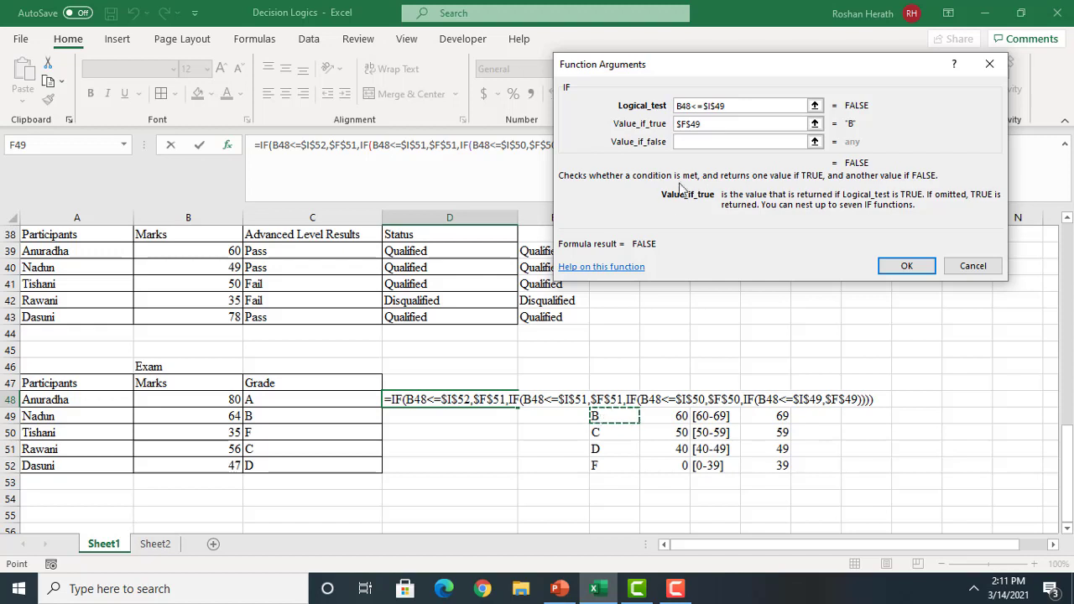
{"action": "left_click", "coordinate": [685, 141]}
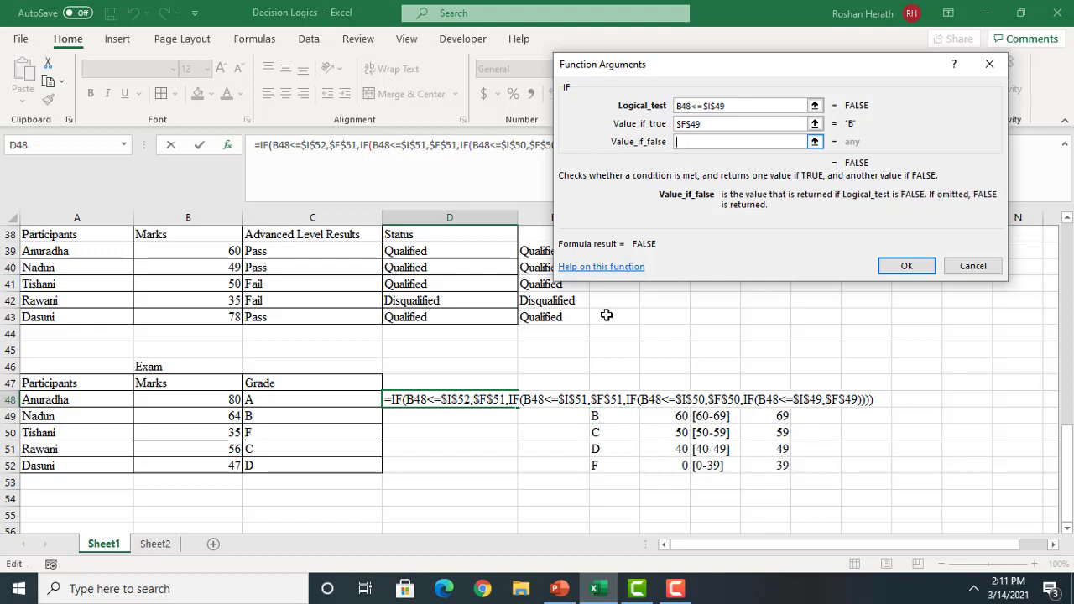
{"action": "left_click", "coordinate": [613, 400]}
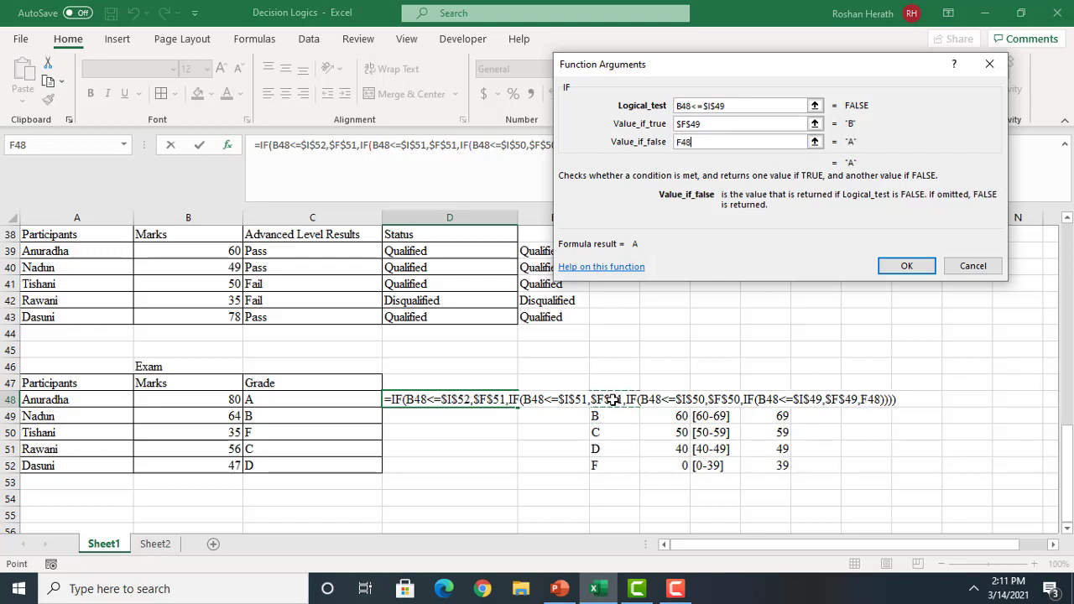
{"action": "key", "text": "F4"}
{"action": "left_click", "coordinate": [903, 271]}
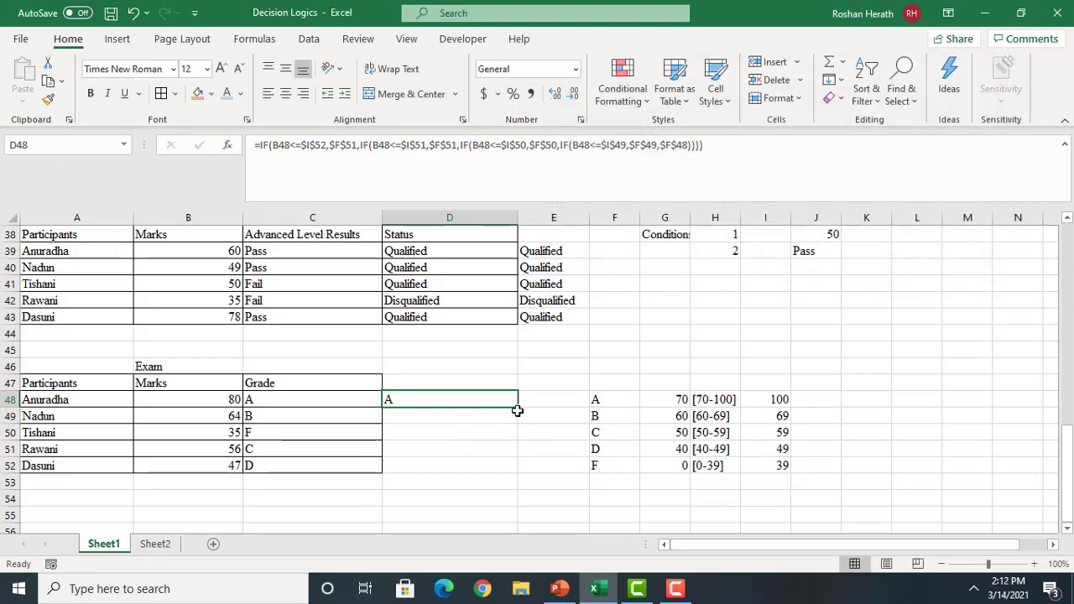
{"action": "left_click_drag", "start_coordinate": [517, 408], "coordinate": [510, 469]}
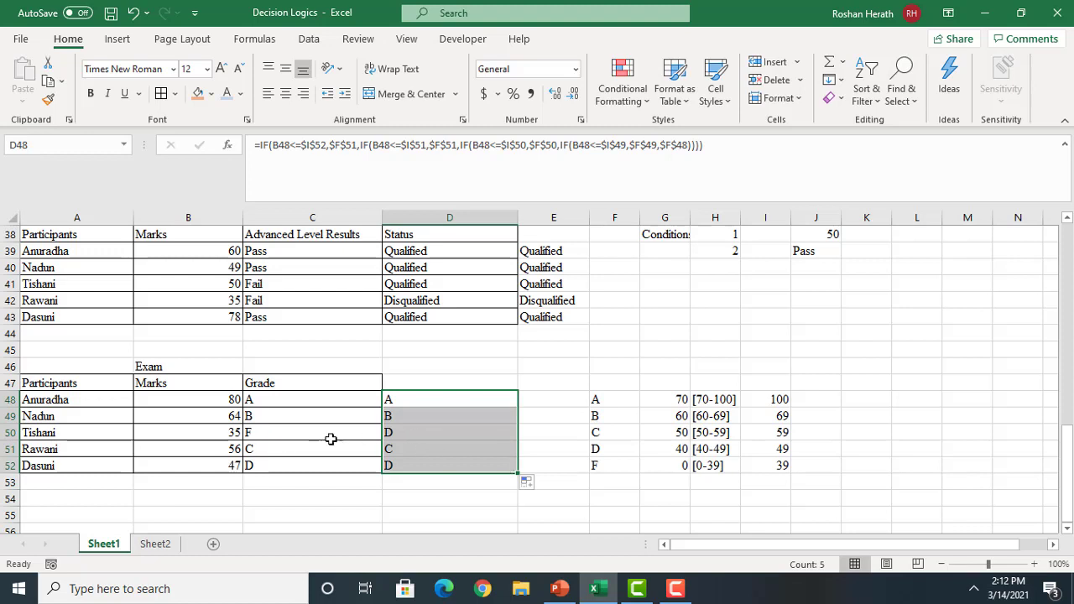
Review the IF function arguments of the formula in D50
{"action": "left_click", "coordinate": [406, 431]}
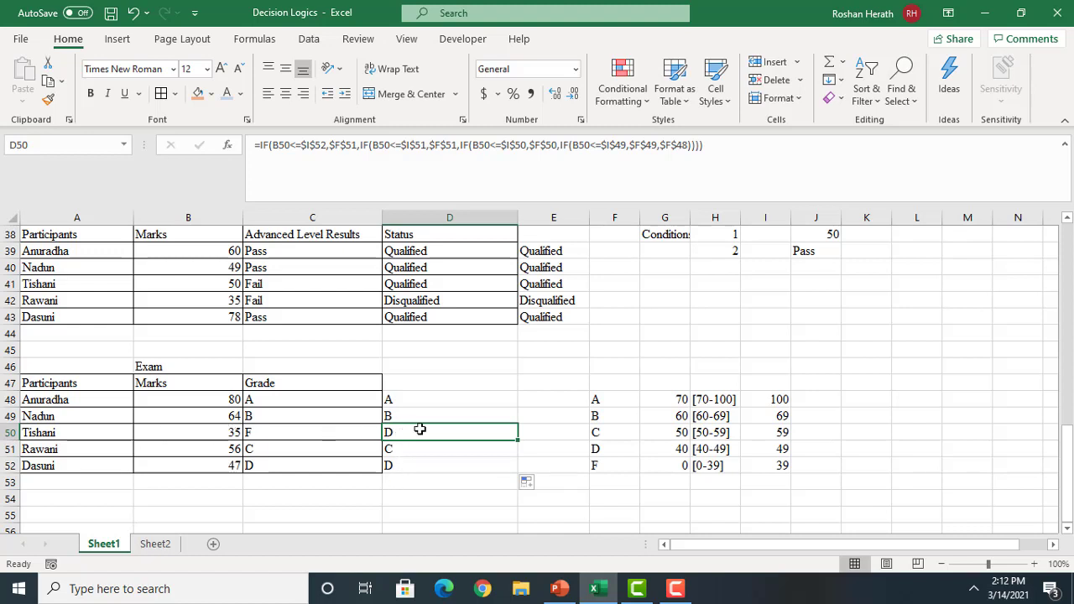
{"action": "left_click", "coordinate": [226, 146]}
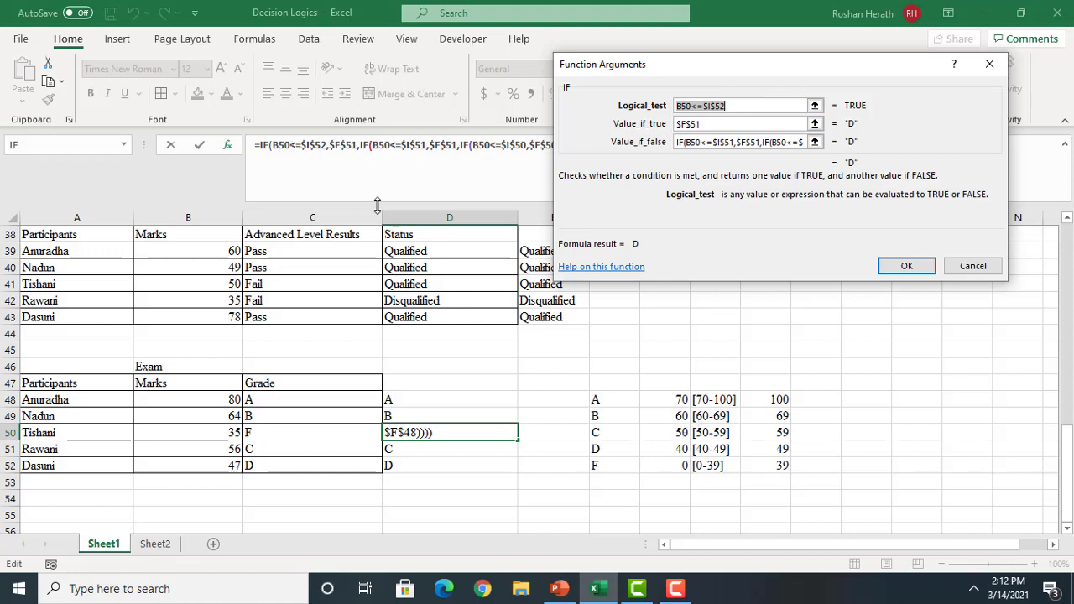
{"action": "left_click", "coordinate": [978, 269]}
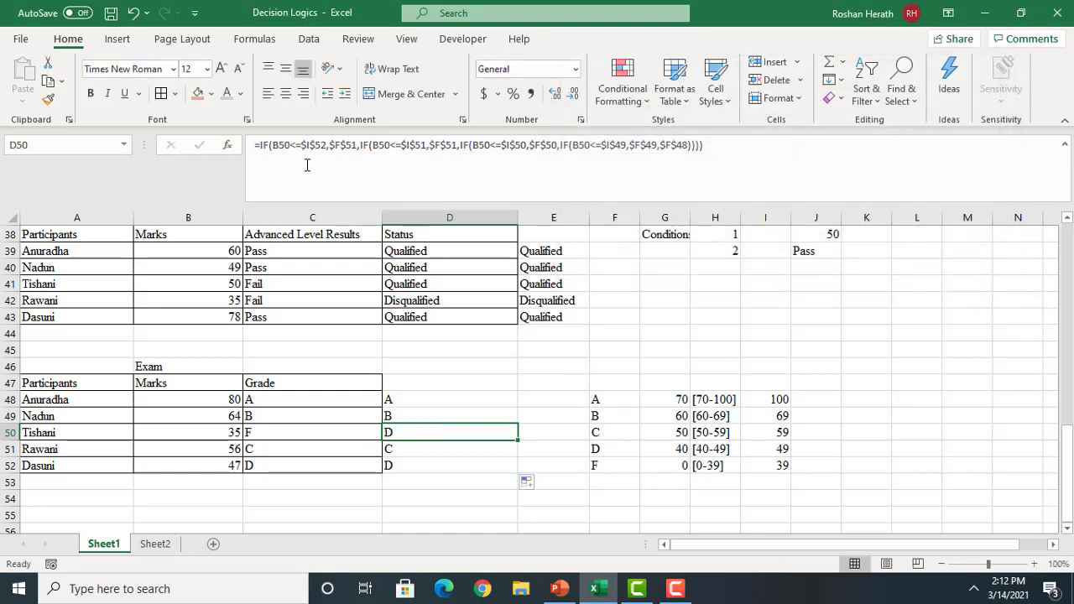
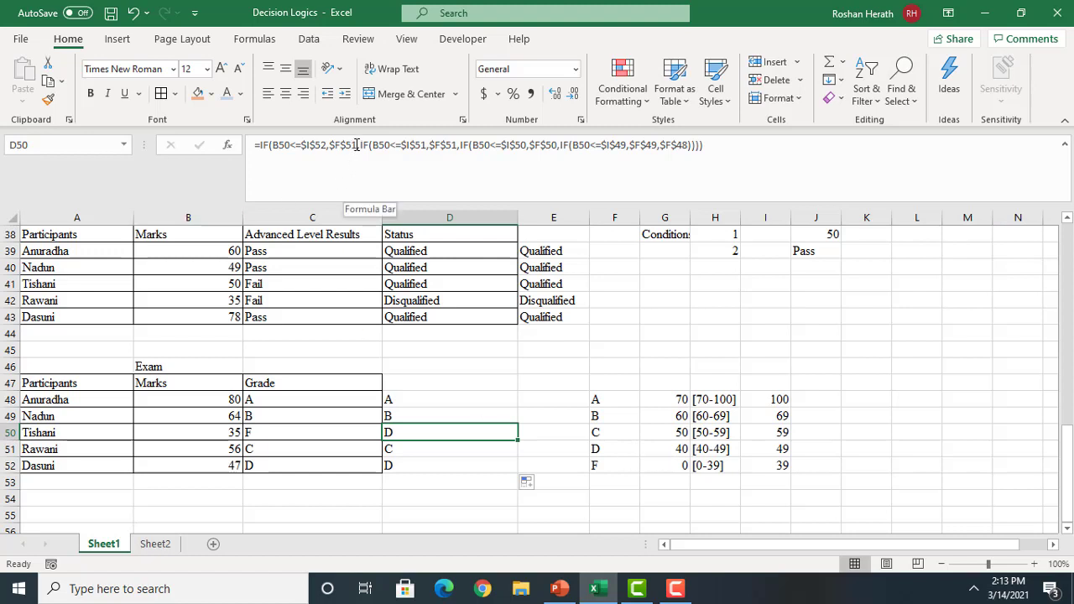
Change the first IF's value if true in D50's formula to $F$52
{"action": "left_click", "coordinate": [357, 145]}
{"action": "key", "text": "BackSpace"}
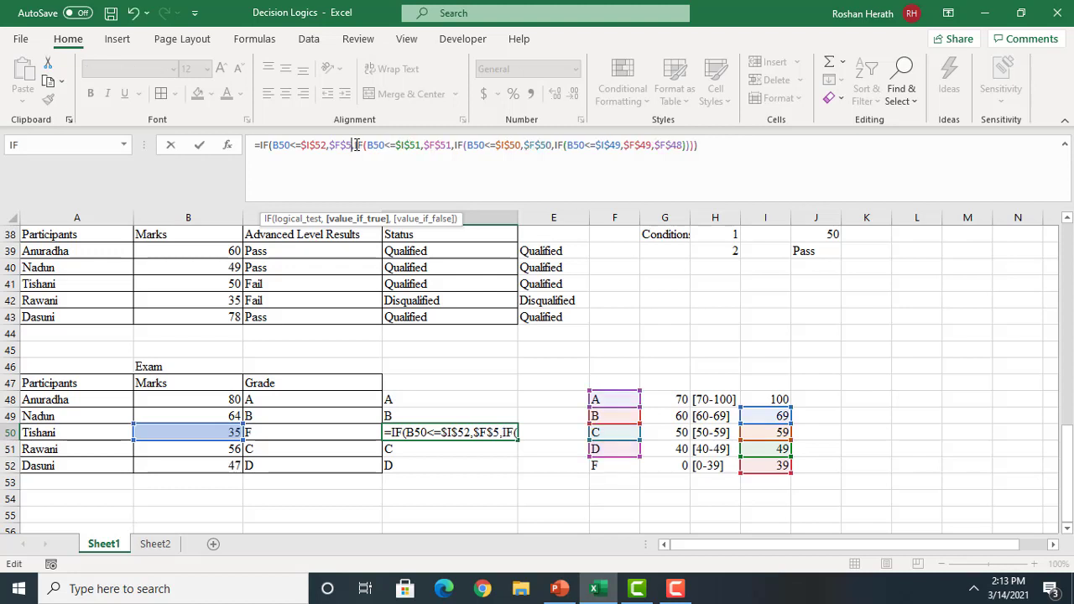
{"action": "type", "text": "2"}
{"action": "key", "text": "Return"}
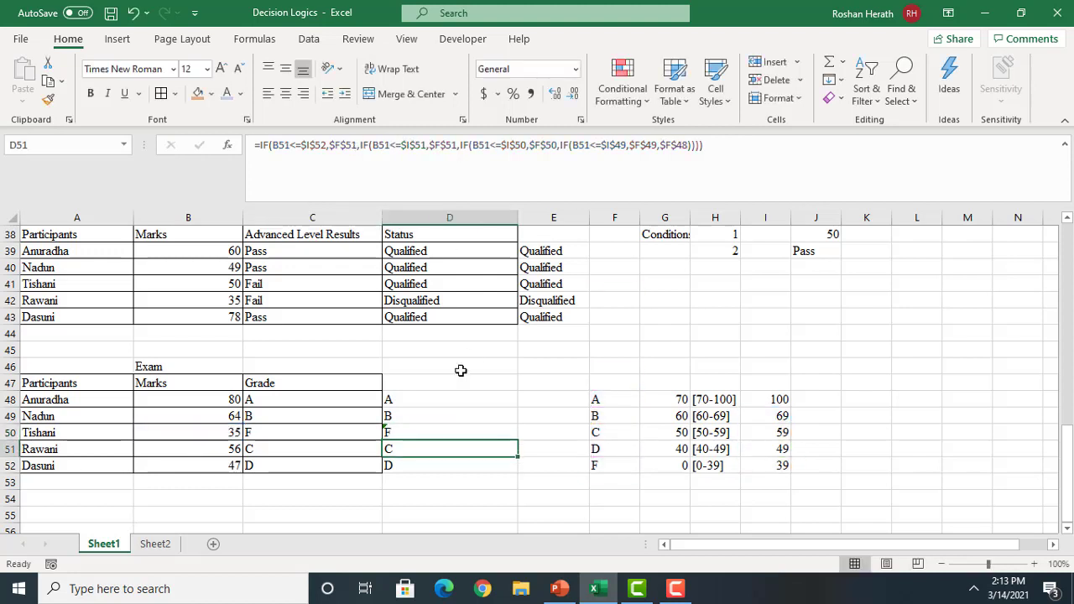
Change the first IF's value if true in D48 to $F$52 and refill the formula down to D52
{"action": "left_click", "coordinate": [414, 400]}
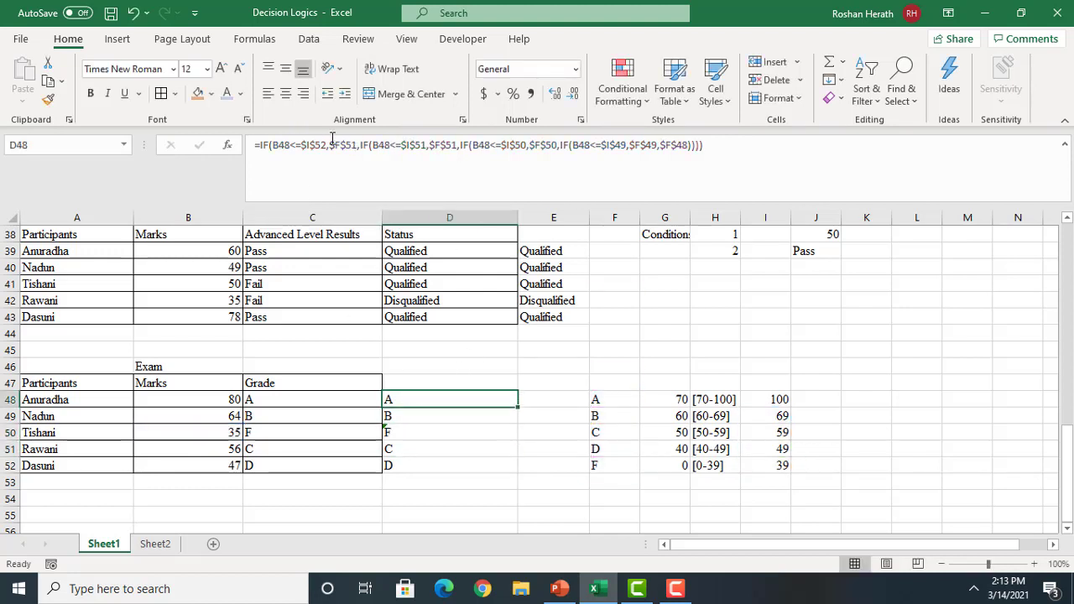
{"action": "left_click", "coordinate": [357, 145]}
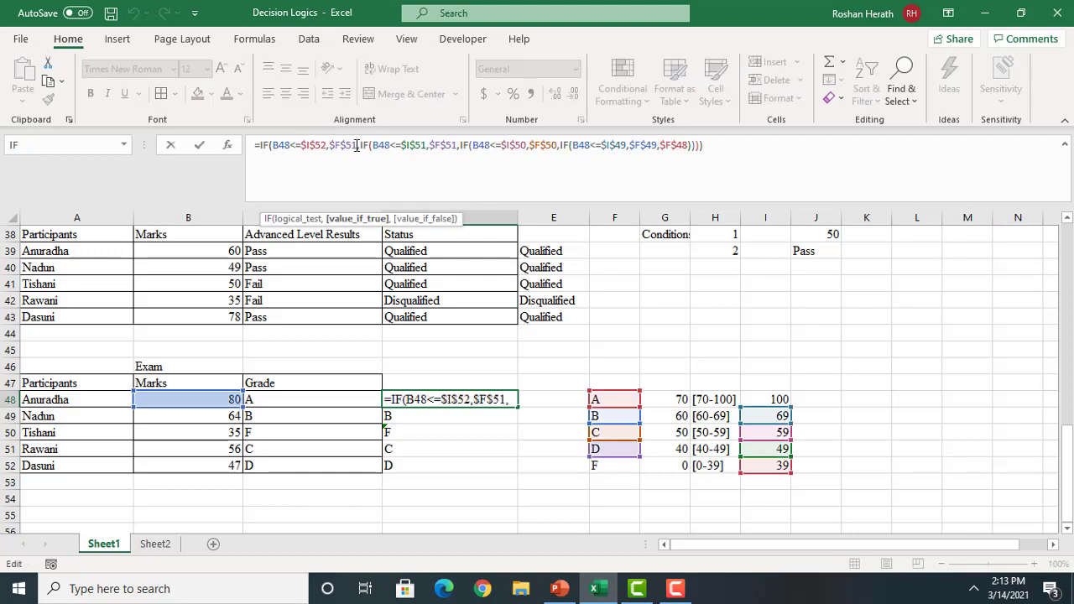
{"action": "key", "text": "Return"}
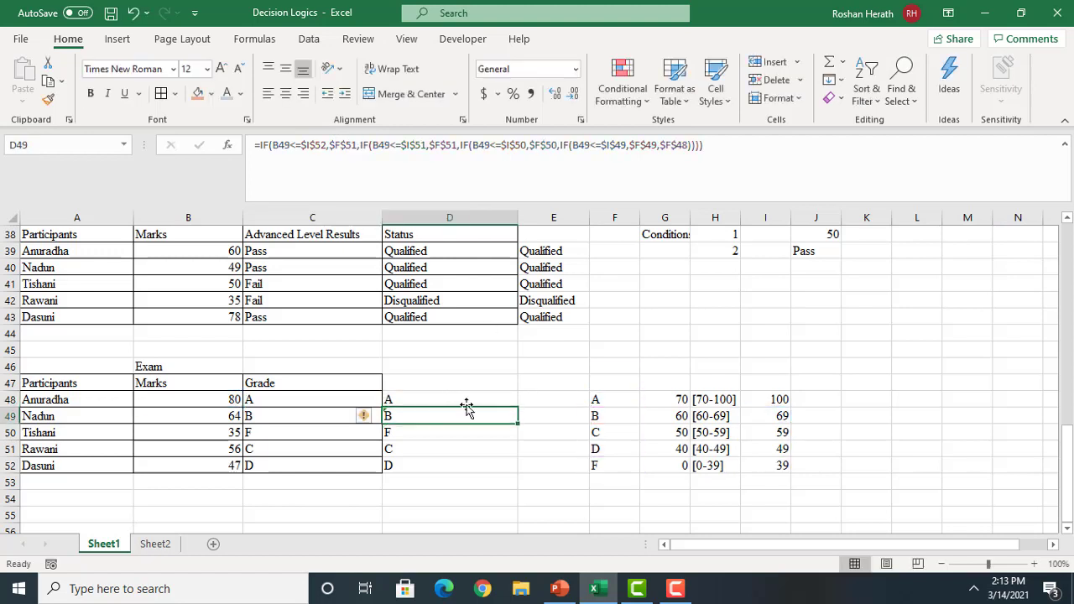
{"action": "left_click", "coordinate": [470, 401]}
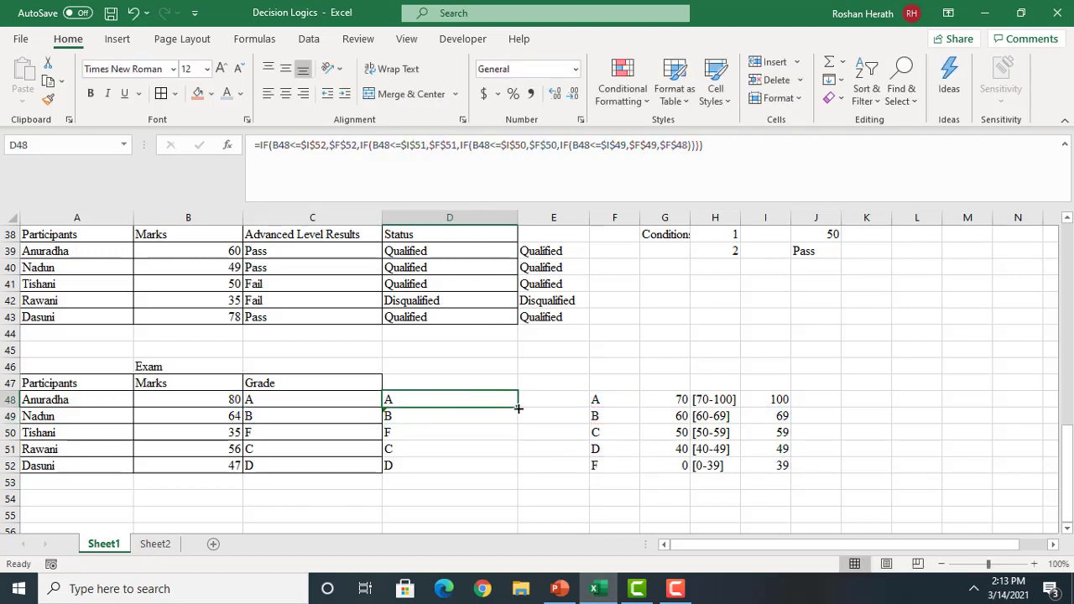
{"action": "left_click_drag", "start_coordinate": [519, 408], "coordinate": [512, 475]}
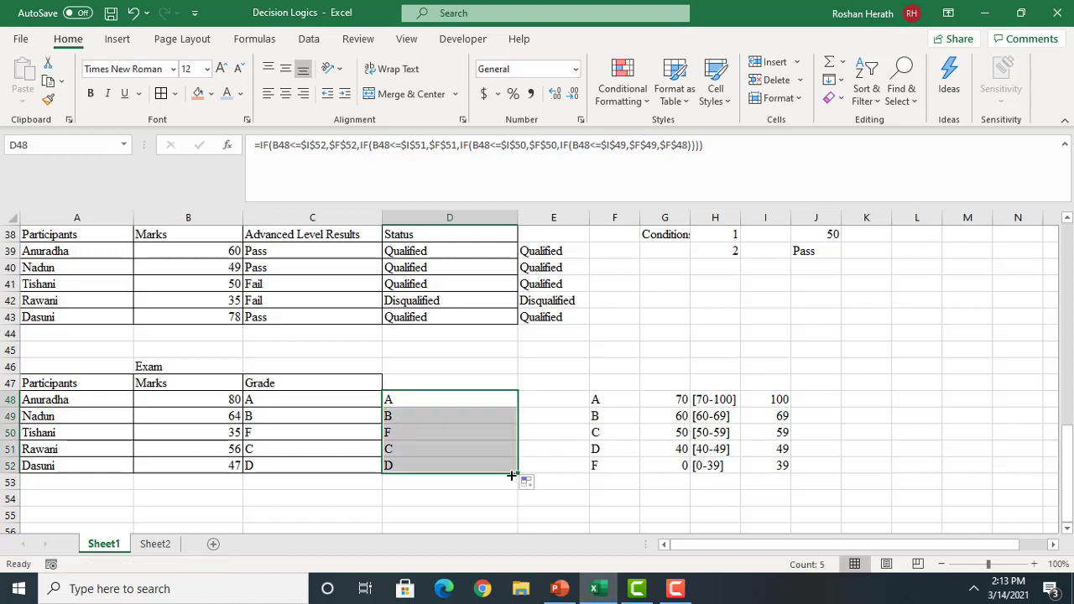
{"action": "left_click", "coordinate": [360, 515]}
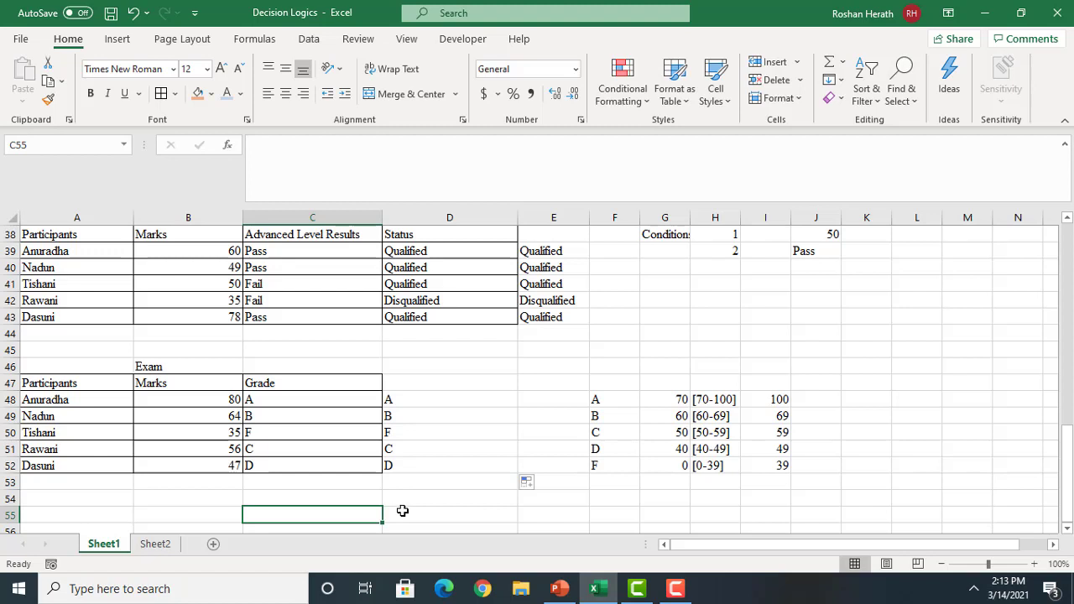
Examine the grades in column D against the lower and upper mark limits in the grade table
{"action": "left_click_drag", "start_coordinate": [417, 376], "coordinate": [402, 466]}
{"action": "left_click", "coordinate": [908, 433]}
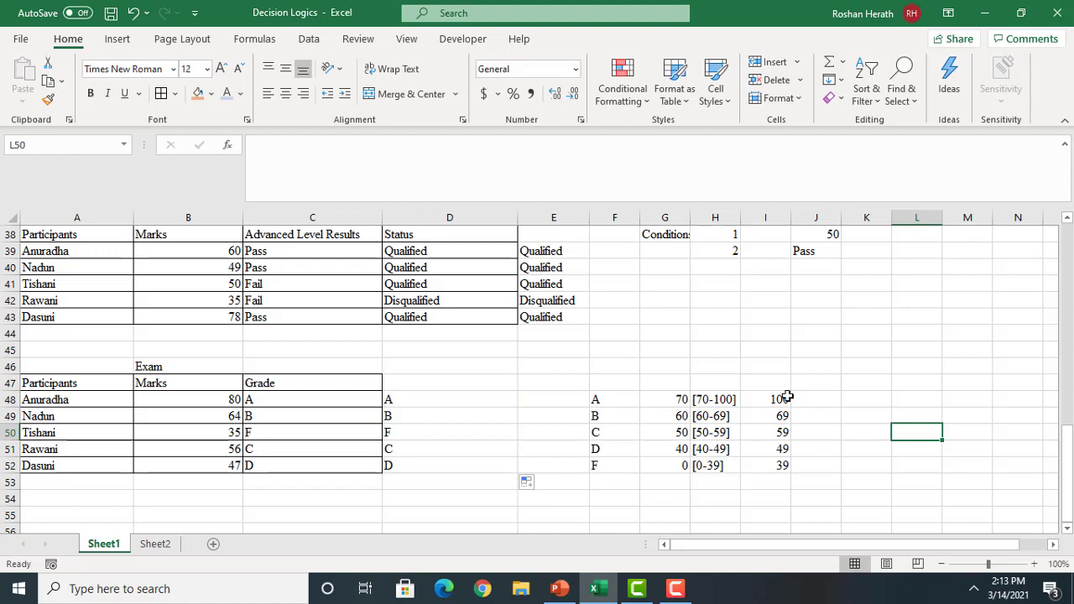
{"action": "left_click", "coordinate": [667, 397]}
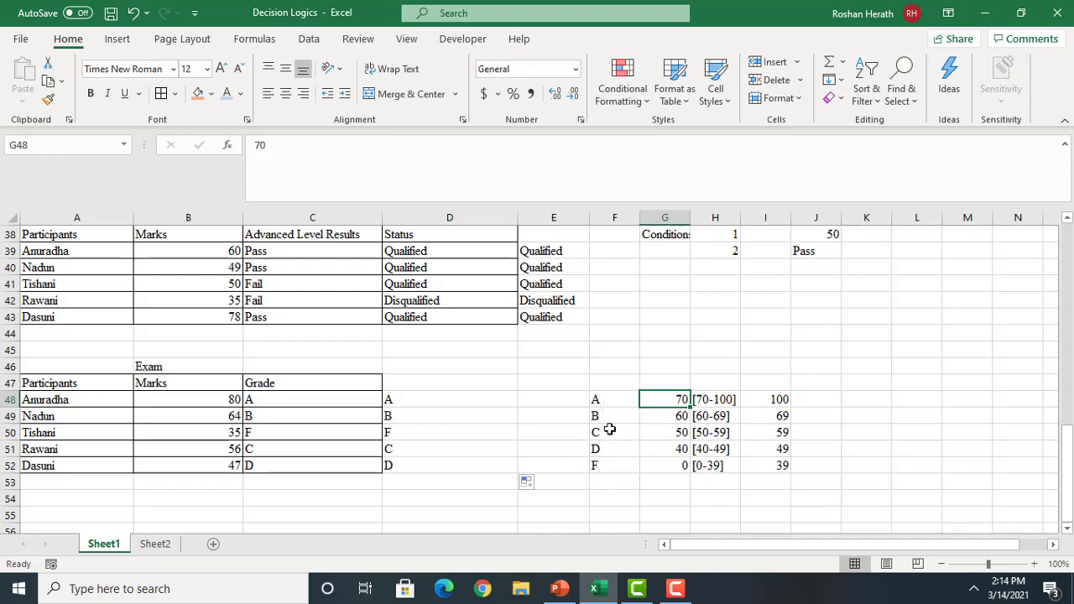
{"action": "left_click", "coordinate": [783, 465]}
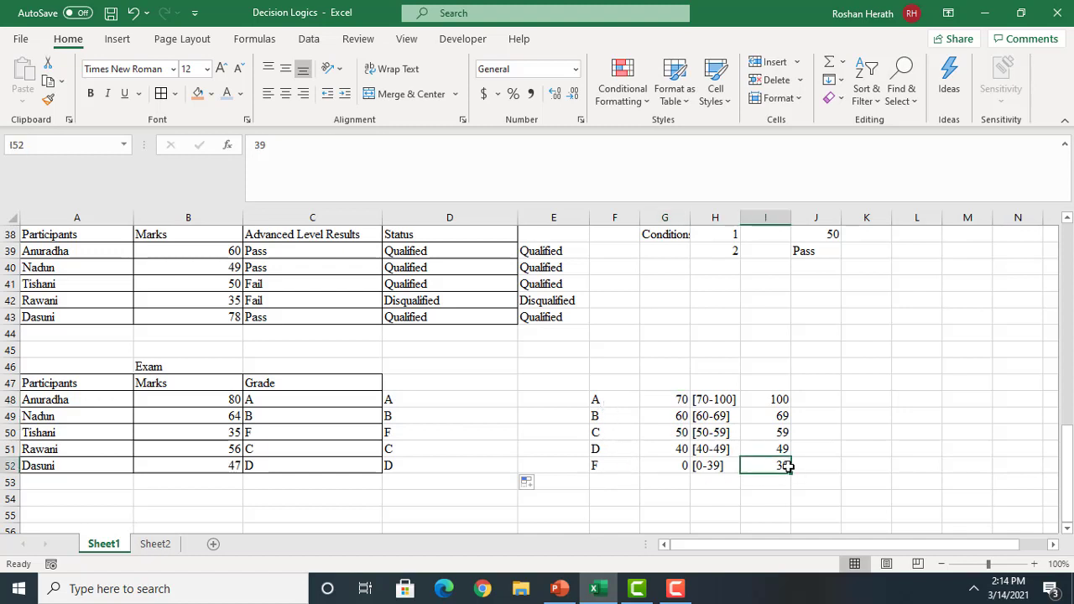
{"action": "left_click", "coordinate": [782, 447]}
{"action": "left_click", "coordinate": [780, 430]}
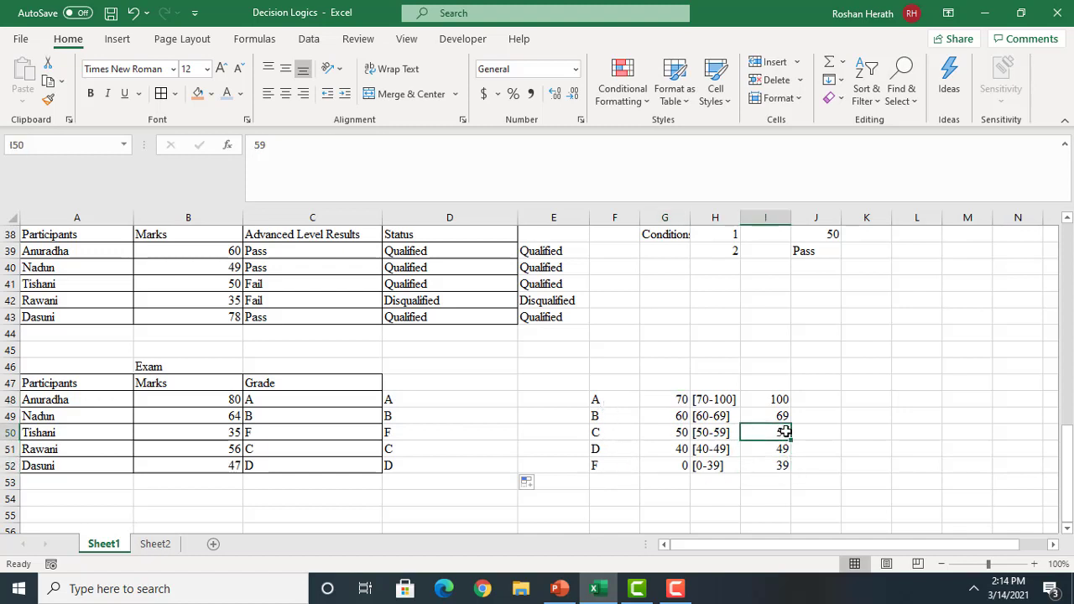
{"action": "left_click", "coordinate": [780, 464]}
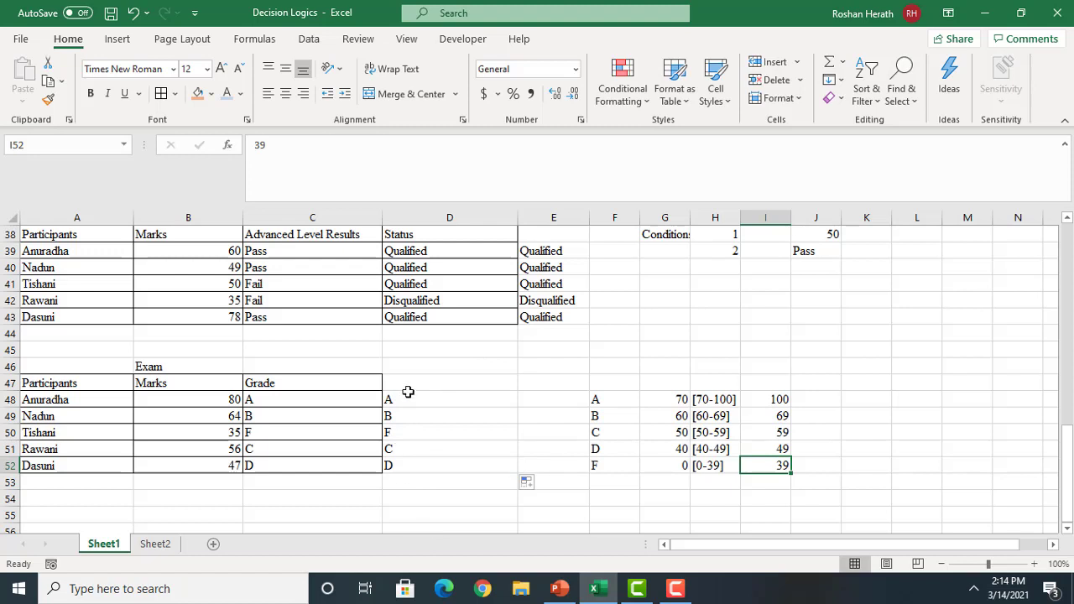
Add borders to D47:D52 and enter the heading Grade in D47
{"action": "left_click_drag", "start_coordinate": [408, 384], "coordinate": [412, 463]}
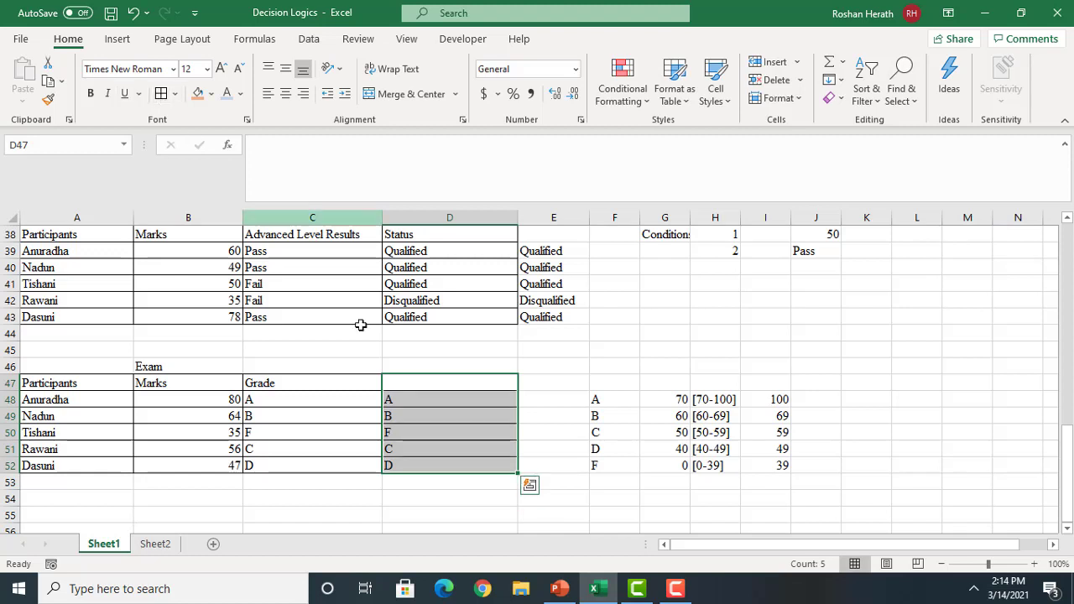
{"action": "left_click", "coordinate": [425, 380]}
{"action": "type", "text": "Grade"}
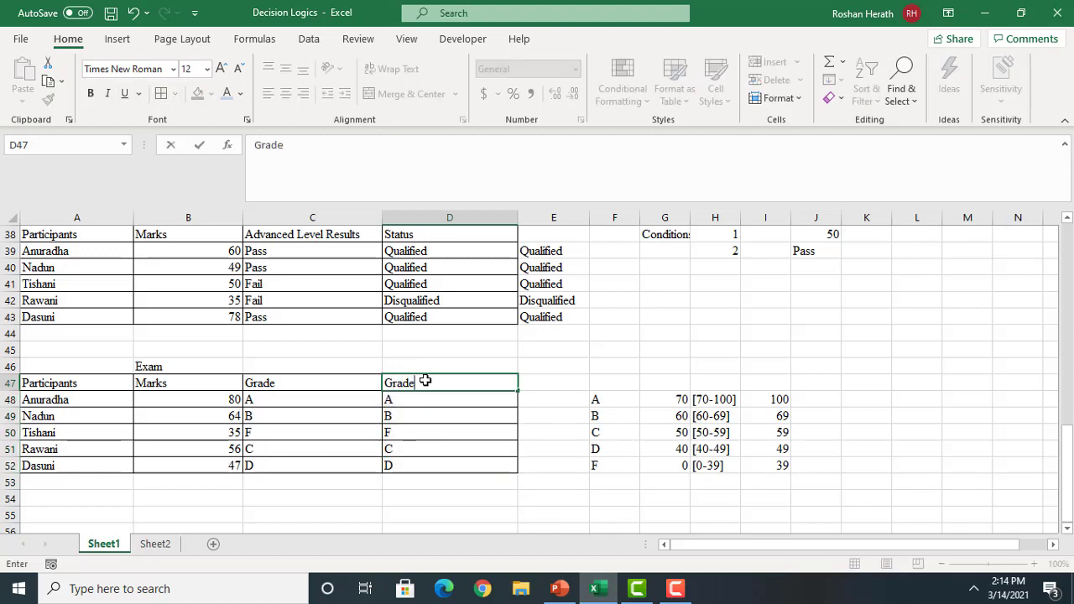
{"action": "left_click", "coordinate": [545, 393]}
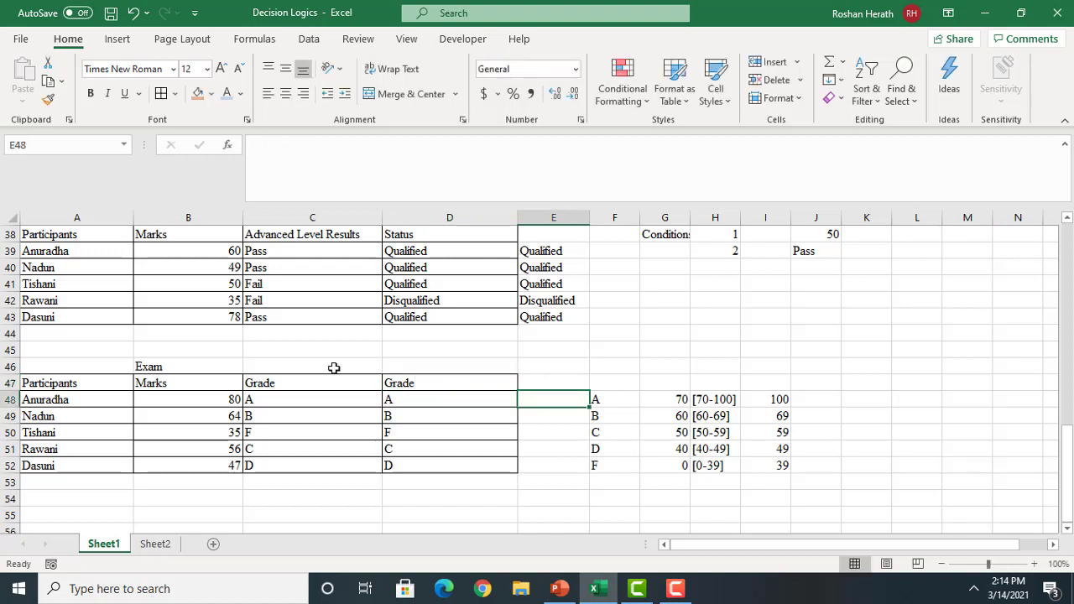
Center the contents of both grade columns, C47:D52
{"action": "left_click_drag", "start_coordinate": [310, 378], "coordinate": [392, 466]}
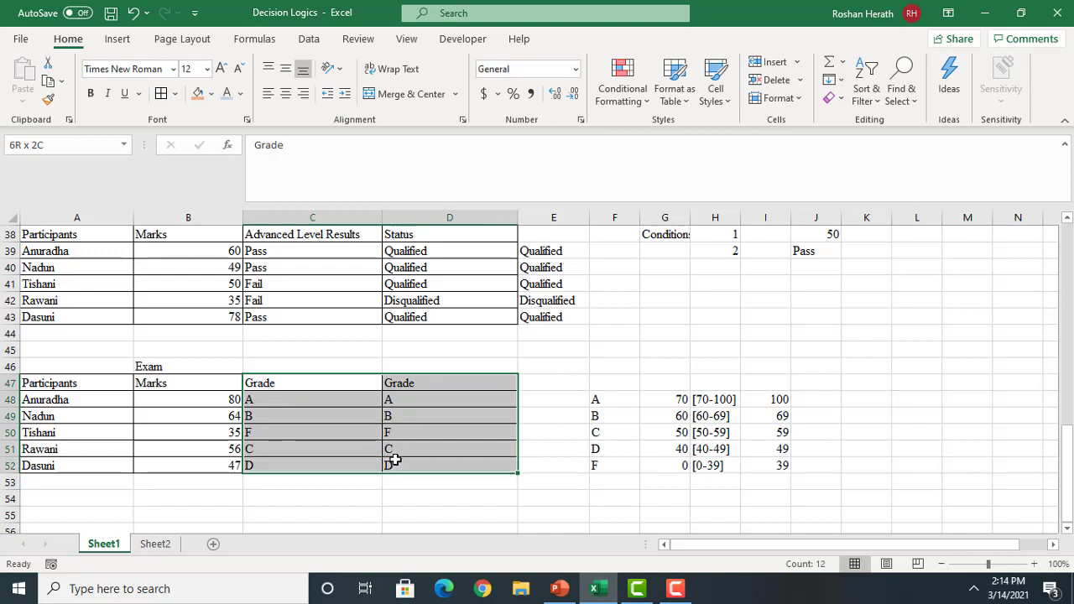
{"action": "left_click", "coordinate": [286, 93]}
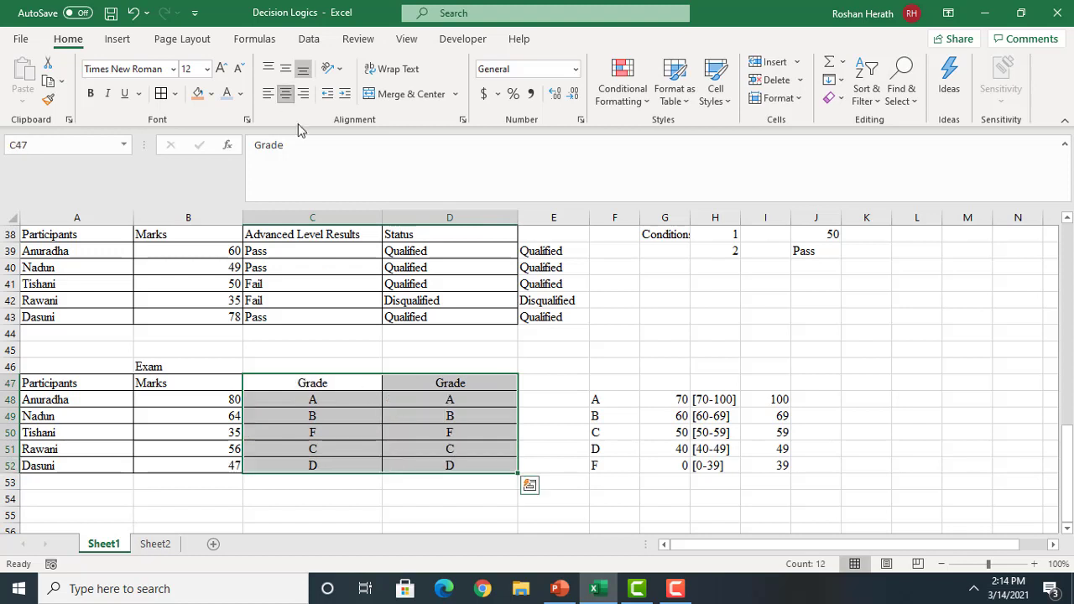
{"action": "left_click", "coordinate": [708, 378]}
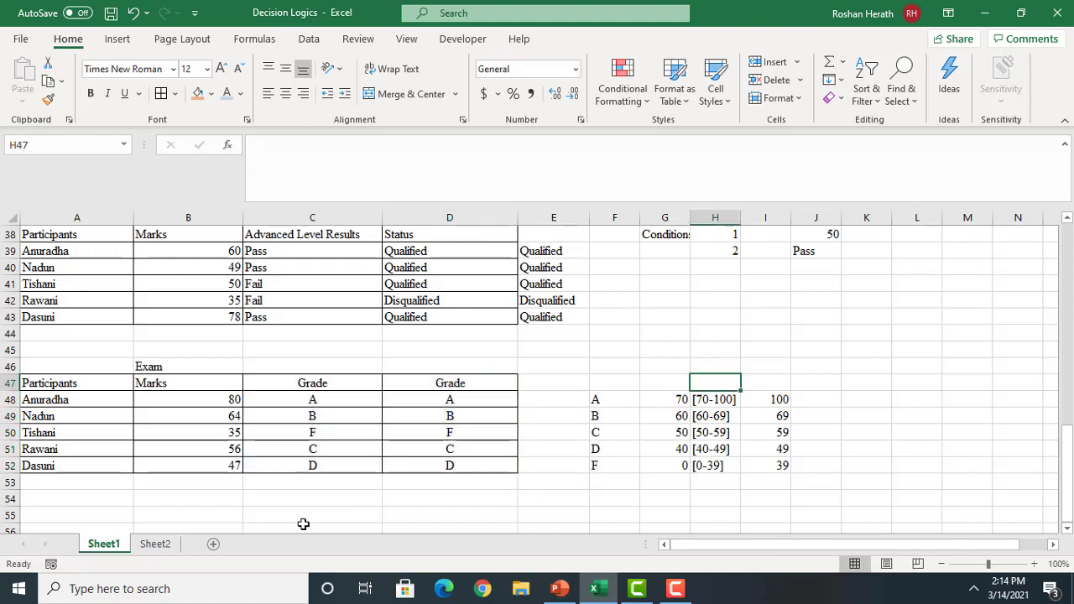
Switch to the Spreadsheet Decision Logic presentation in PowerPoint and show the nested IF syntax slide as a slide show
{"action": "mouse_move", "coordinate": [567, 594]}
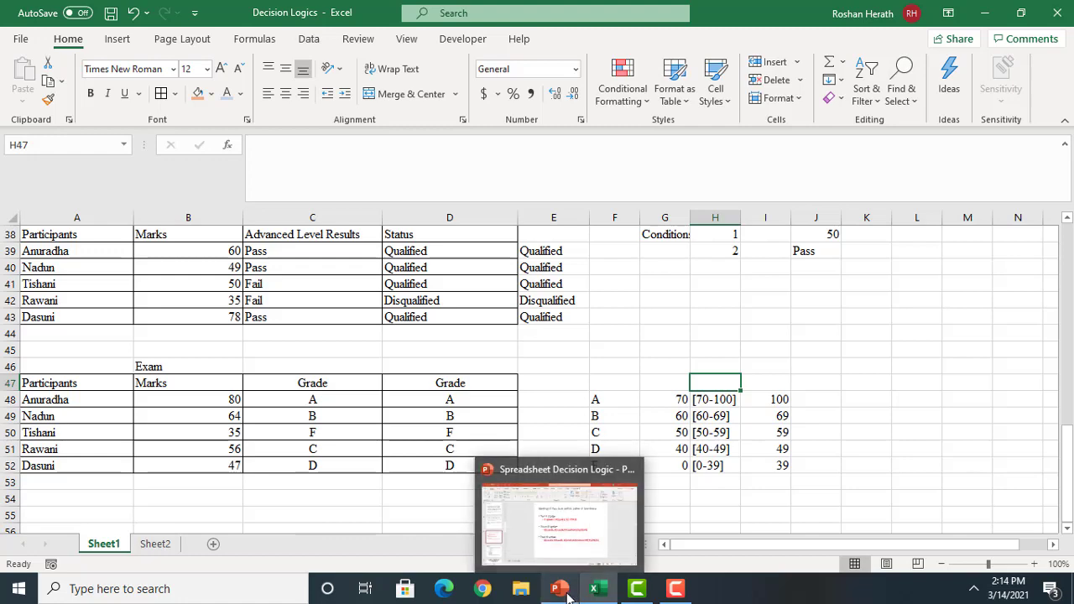
{"action": "left_click", "coordinate": [514, 470]}
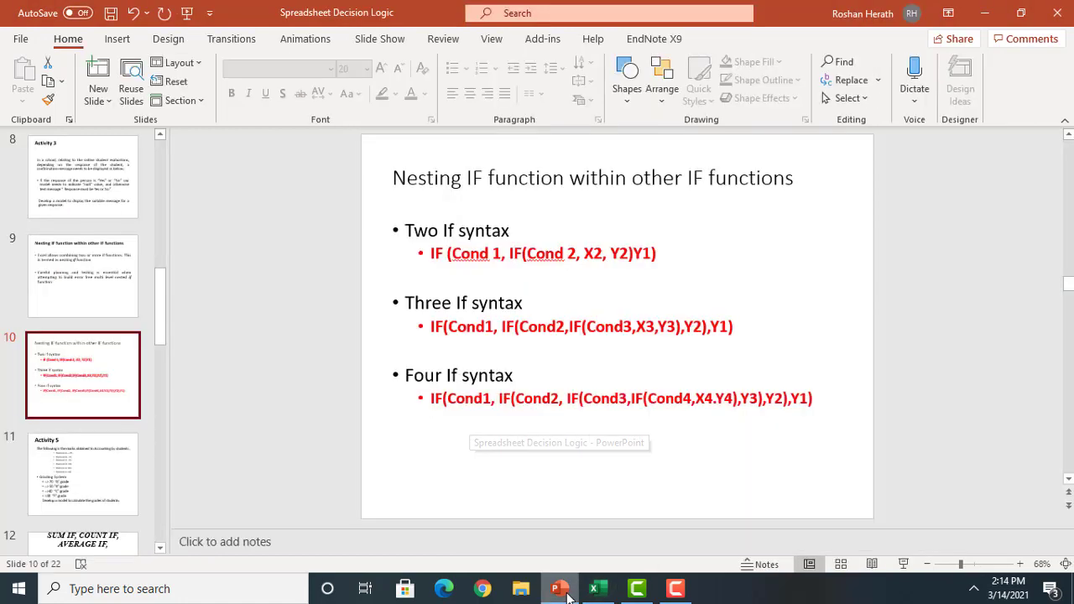
{"action": "left_click", "coordinate": [904, 565]}
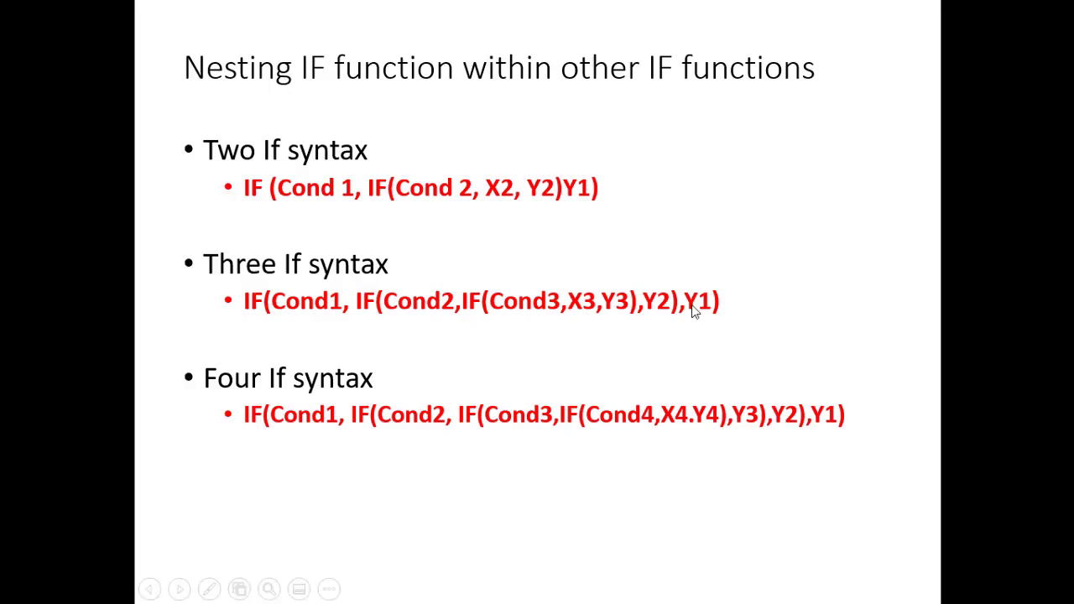
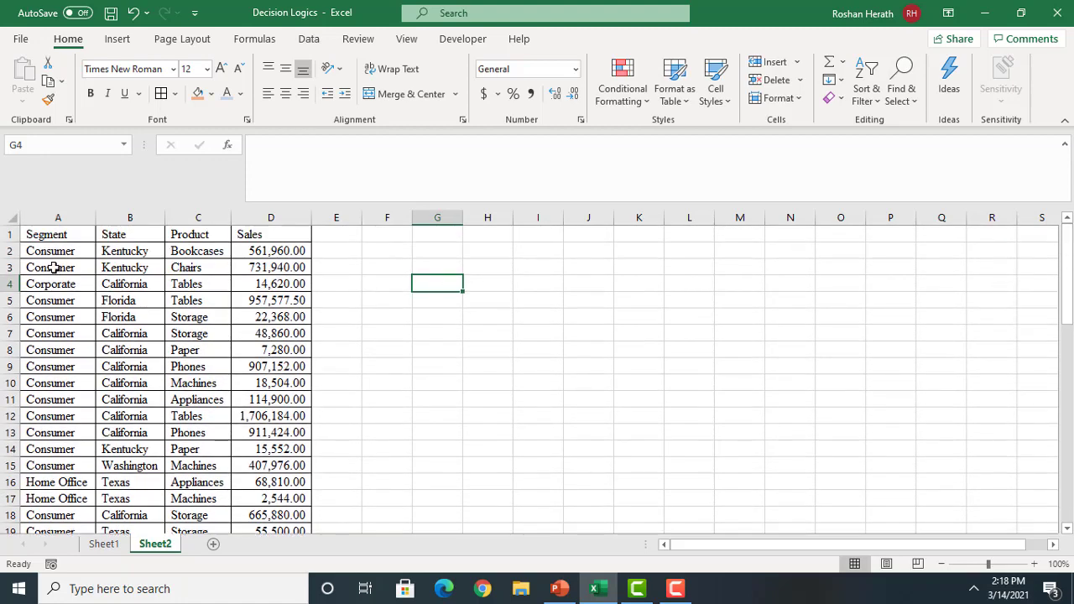
Examine the Segment and State columns of the sales data on Sheet2
{"action": "left_click", "coordinate": [50, 267]}
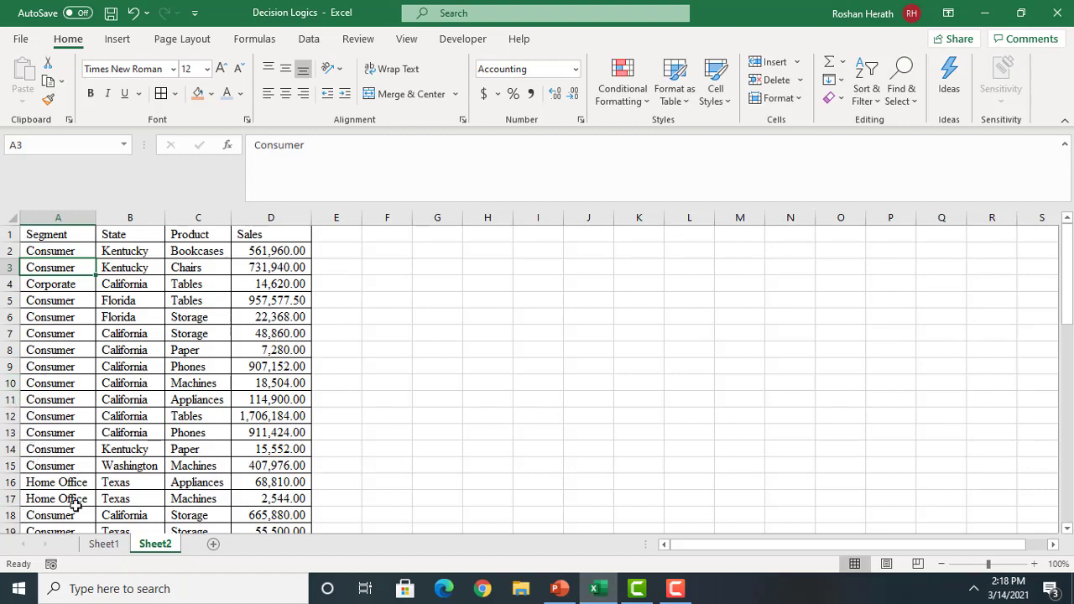
{"action": "left_click_drag", "start_coordinate": [1067, 298], "coordinate": [1059, 228]}
{"action": "left_click", "coordinate": [116, 233]}
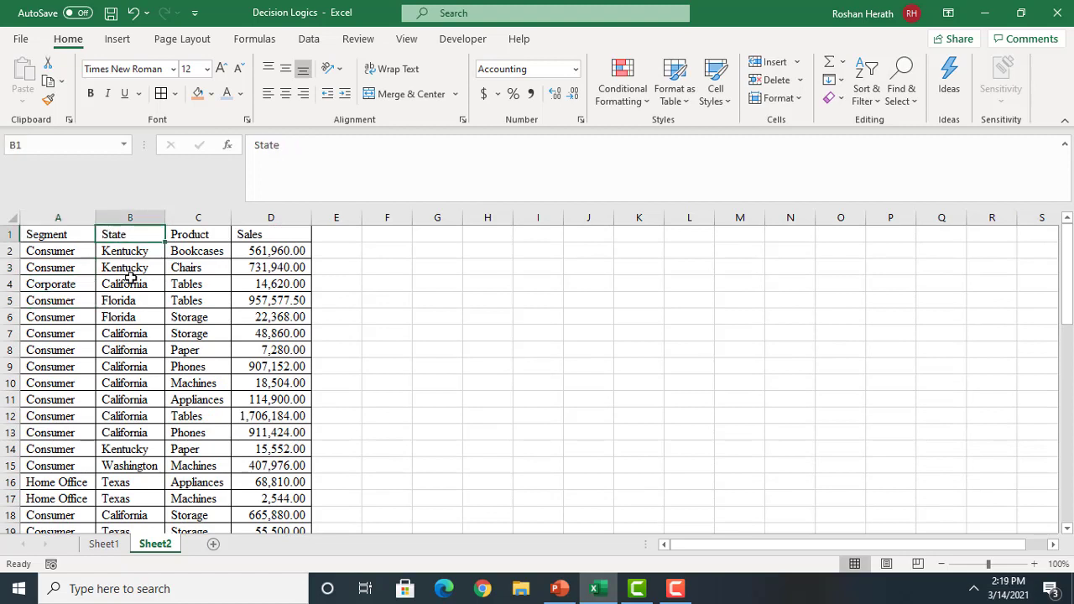
{"action": "left_click", "coordinate": [134, 255]}
{"action": "left_click", "coordinate": [131, 320]}
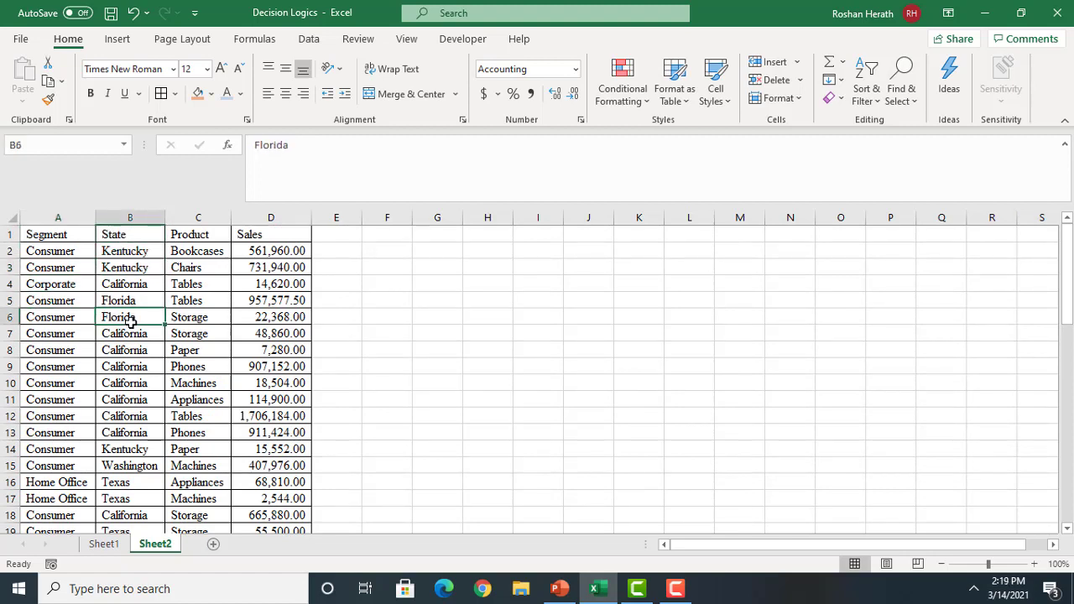
Examine the entries in the State, Product and Sales columns of the sales data
{"action": "left_click", "coordinate": [139, 270]}
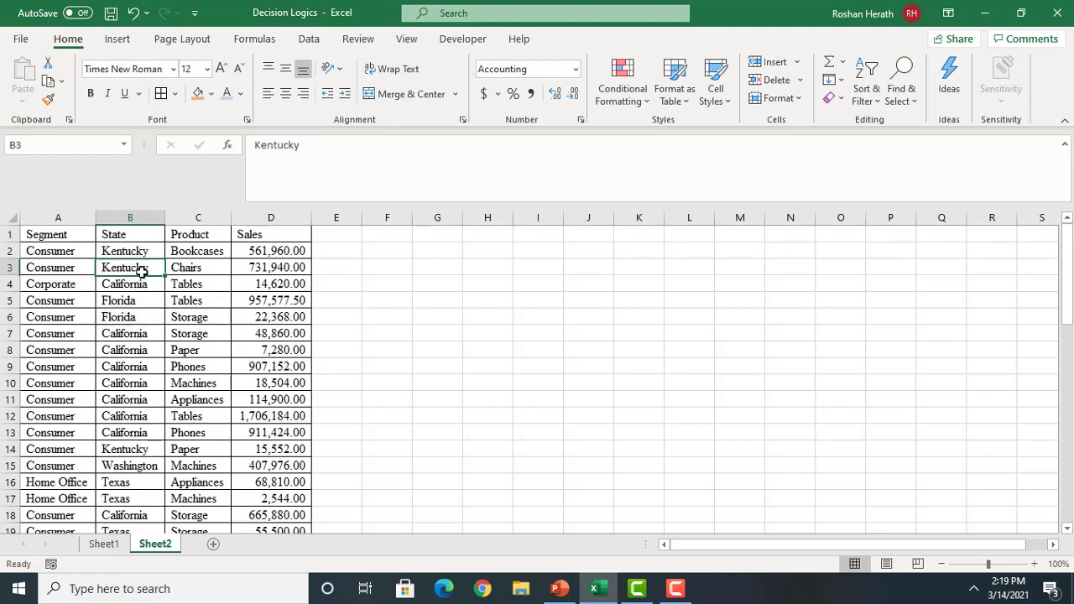
{"action": "left_click", "coordinate": [140, 284]}
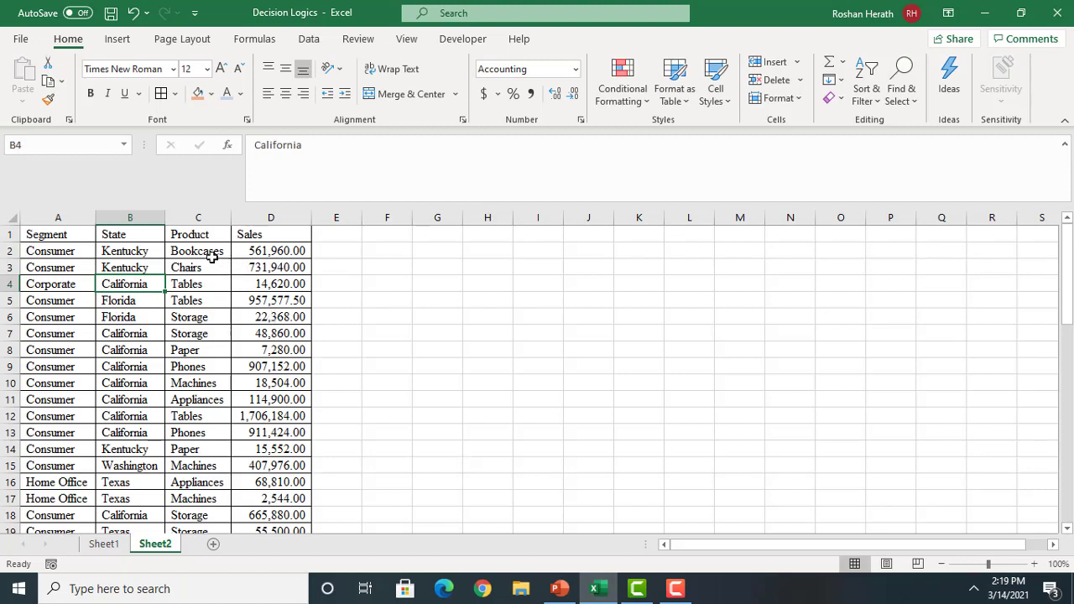
{"action": "left_click_drag", "start_coordinate": [212, 255], "coordinate": [212, 266]}
{"action": "key", "text": "ctrl+c"}
{"action": "left_click", "coordinate": [178, 333]}
{"action": "key", "text": "Escape"}
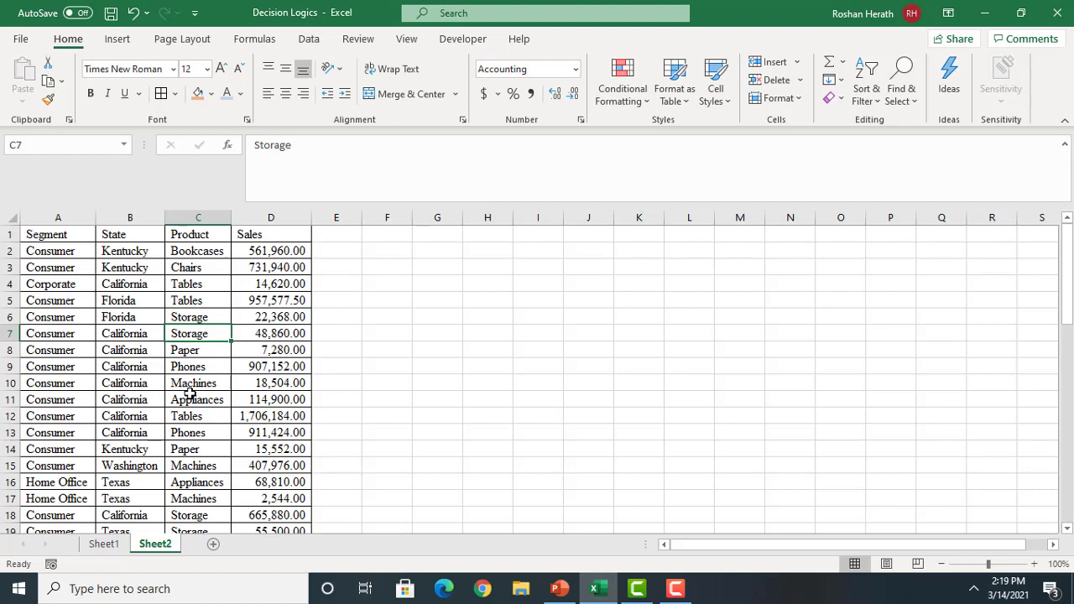
{"action": "left_click", "coordinate": [271, 250]}
{"action": "left_click", "coordinate": [264, 329]}
{"action": "left_click", "coordinate": [257, 400]}
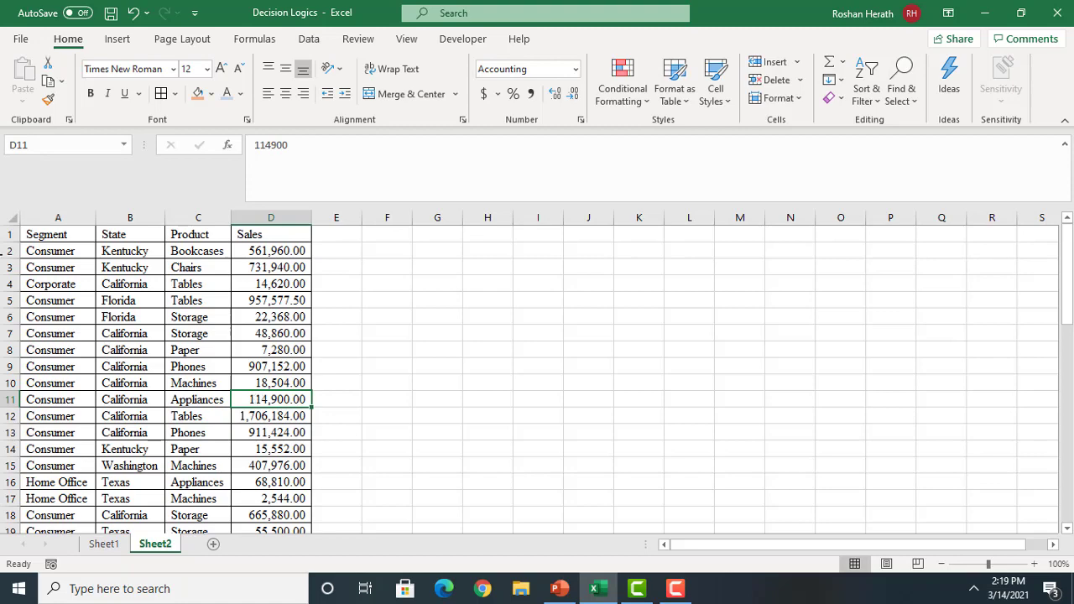
{"action": "mouse_move", "coordinate": [1066, 277]}
{"action": "left_mouse_down"}
{"action": "mouse_move", "coordinate": [1060, 443]}
{"action": "mouse_move", "coordinate": [1064, 276]}
{"action": "left_mouse_up"}
Copy the segment name Consumer from A2 into H3
{"action": "left_click", "coordinate": [487, 264]}
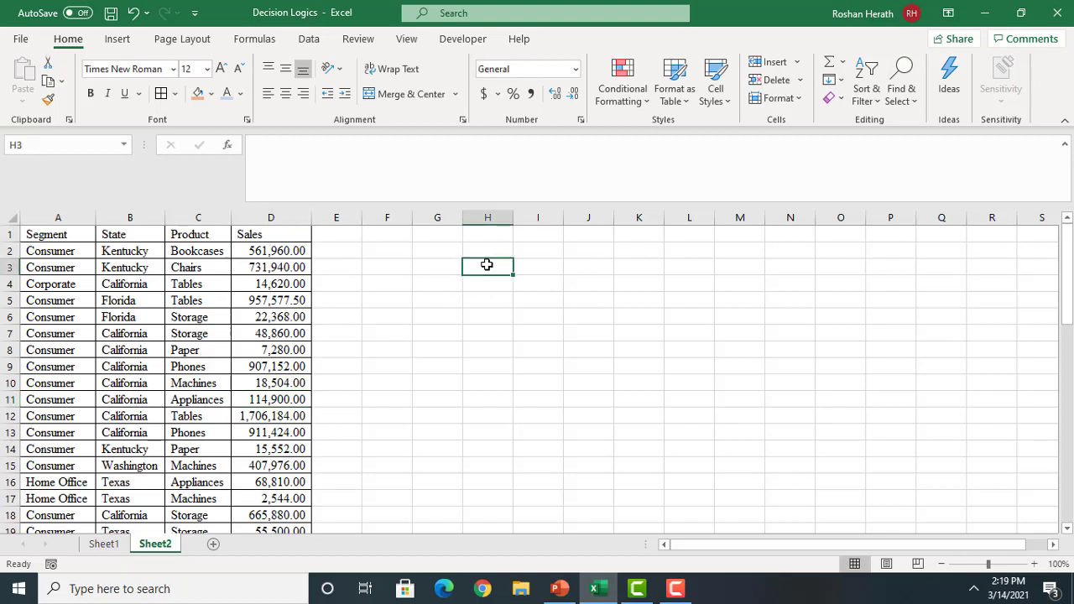
{"action": "left_click", "coordinate": [49, 253]}
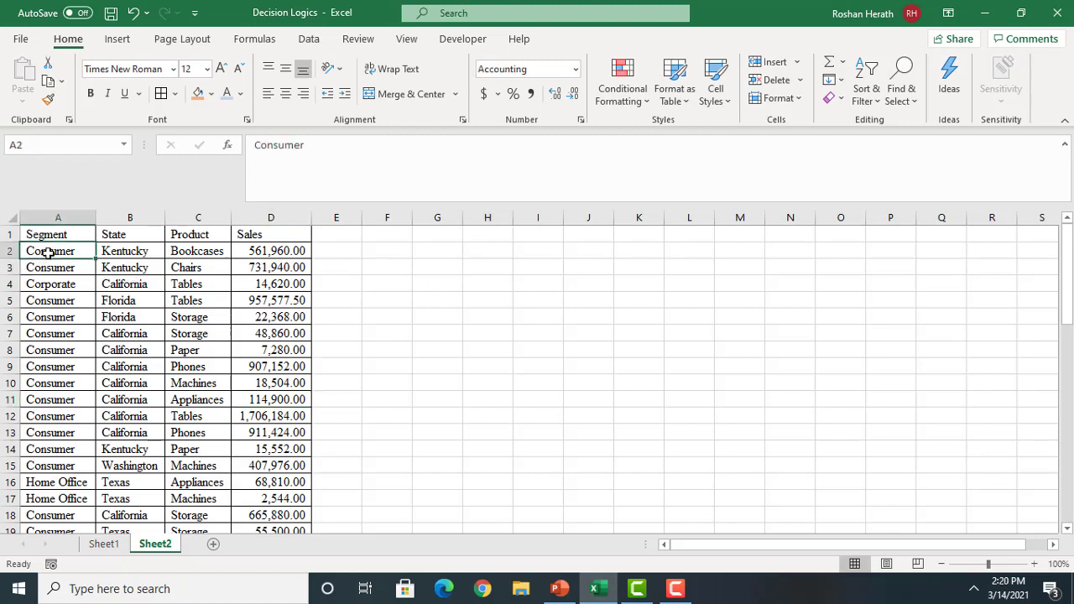
{"action": "key", "text": "ctrl+c"}
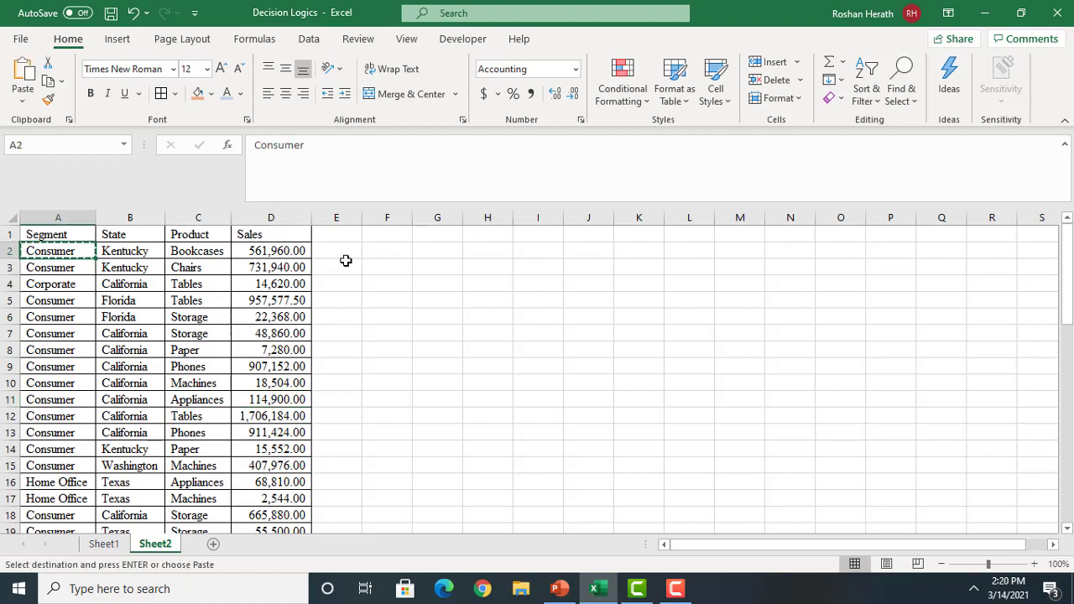
{"action": "left_click", "coordinate": [488, 268]}
{"action": "key", "text": "ctrl+v"}
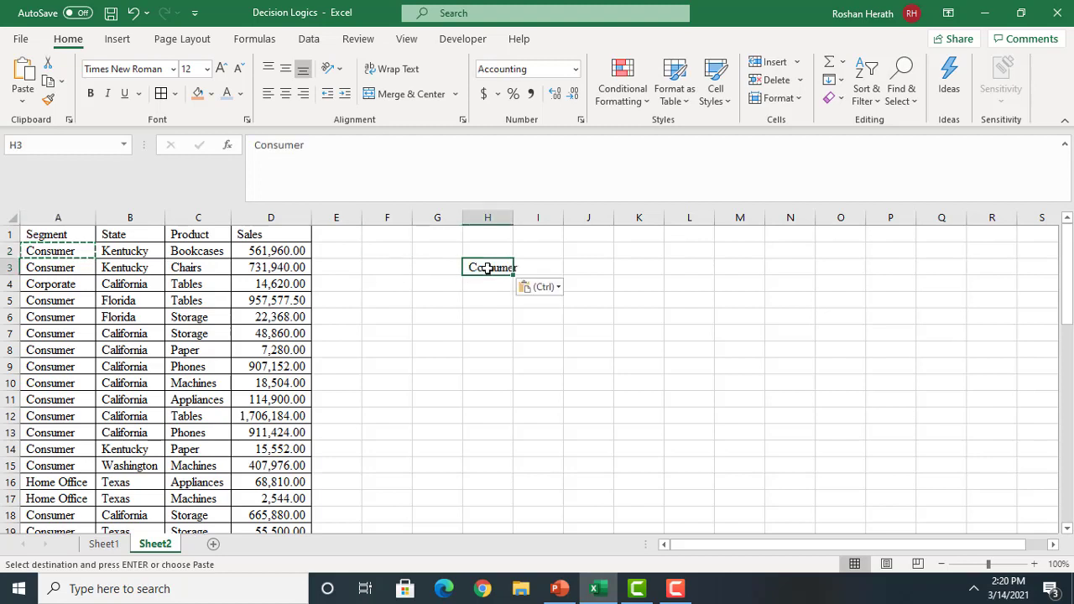
Enter the headings Segment in H2 and Sales in I2, and widen column H to fit its contents
{"action": "left_click", "coordinate": [486, 252]}
{"action": "type", "text": "S"}
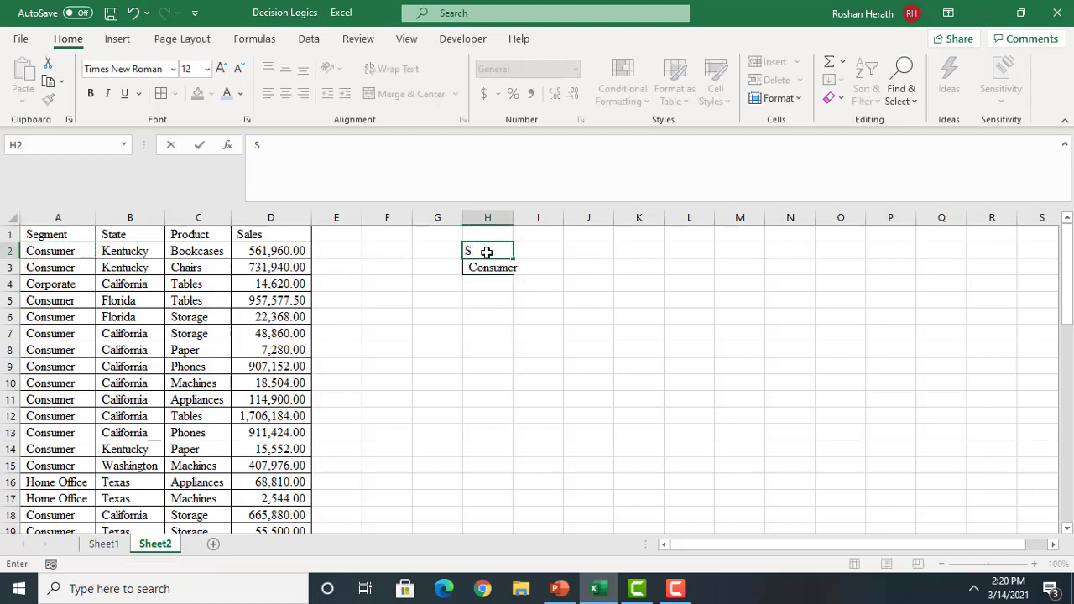
{"action": "type", "text": "egment"}
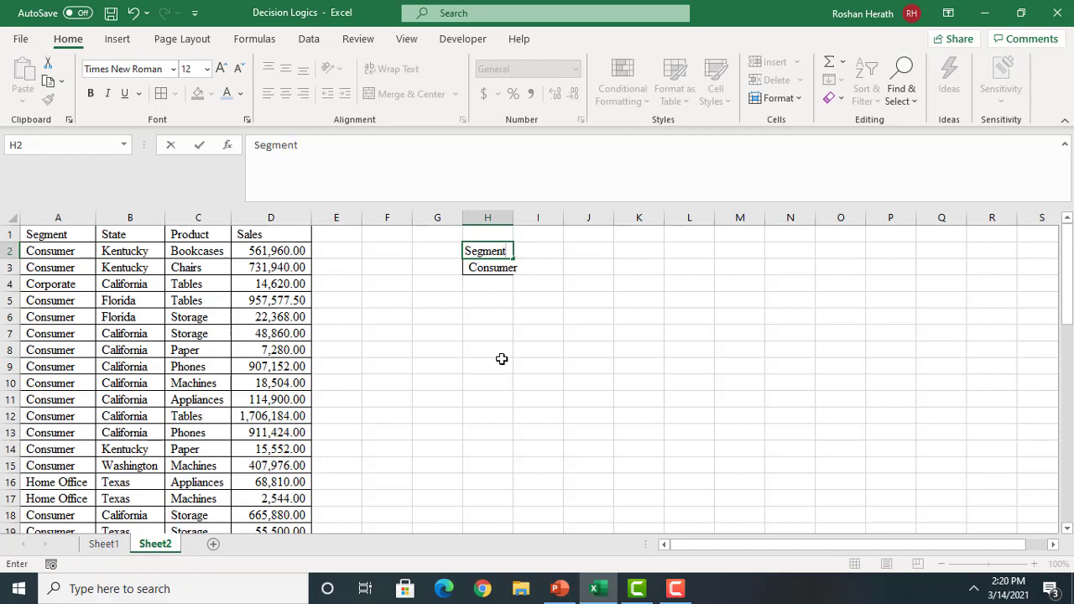
{"action": "left_click", "coordinate": [507, 329]}
{"action": "left_click_drag", "start_coordinate": [516, 218], "coordinate": [526, 217]}
{"action": "left_click", "coordinate": [597, 382]}
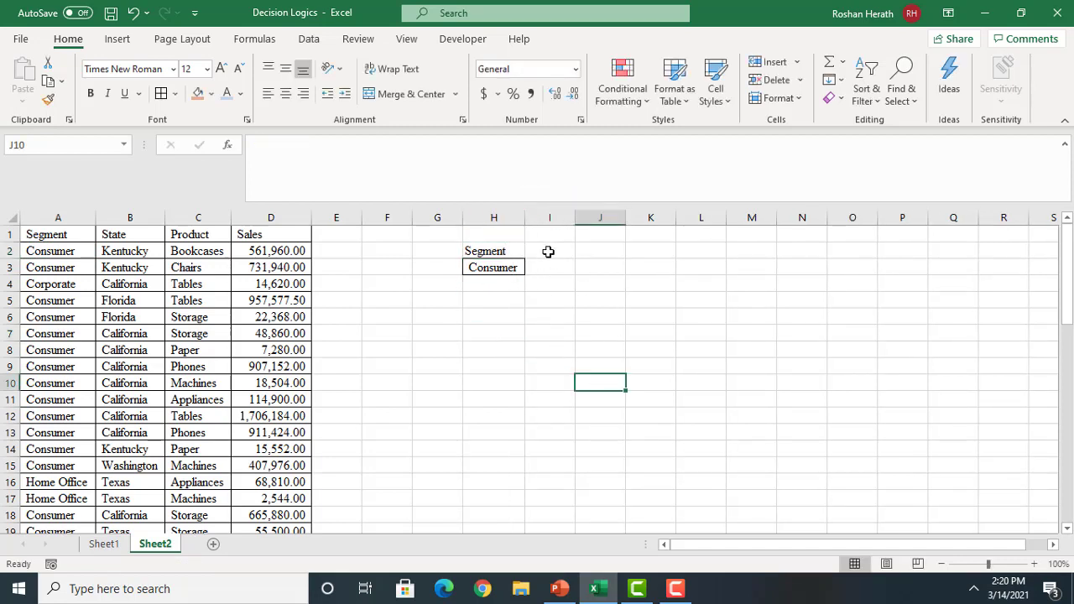
{"action": "left_click", "coordinate": [548, 251]}
{"action": "type", "text": "Sales"}
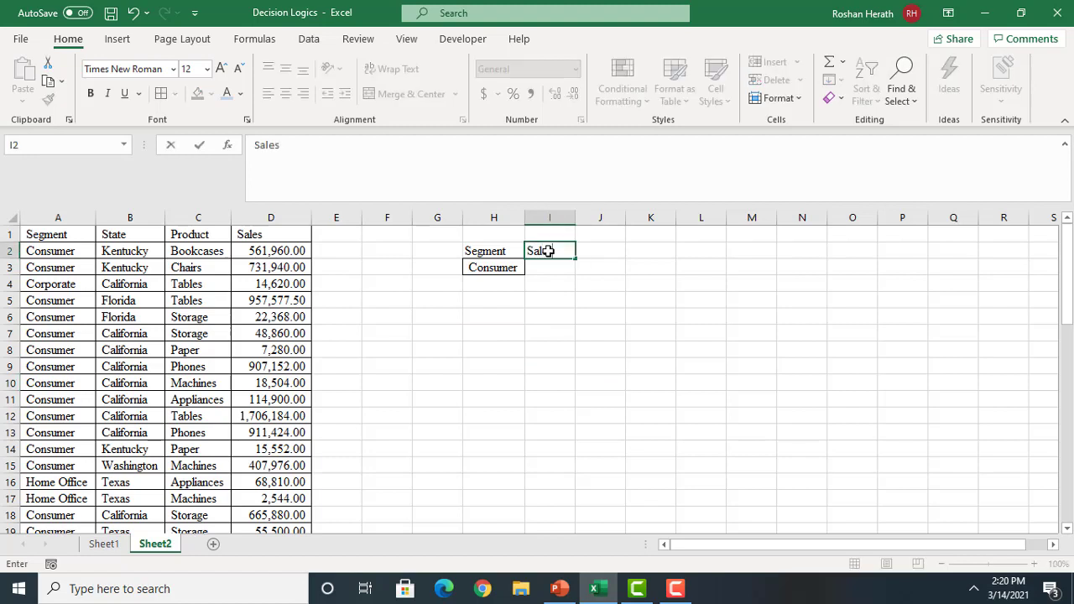
{"action": "left_click", "coordinate": [550, 316]}
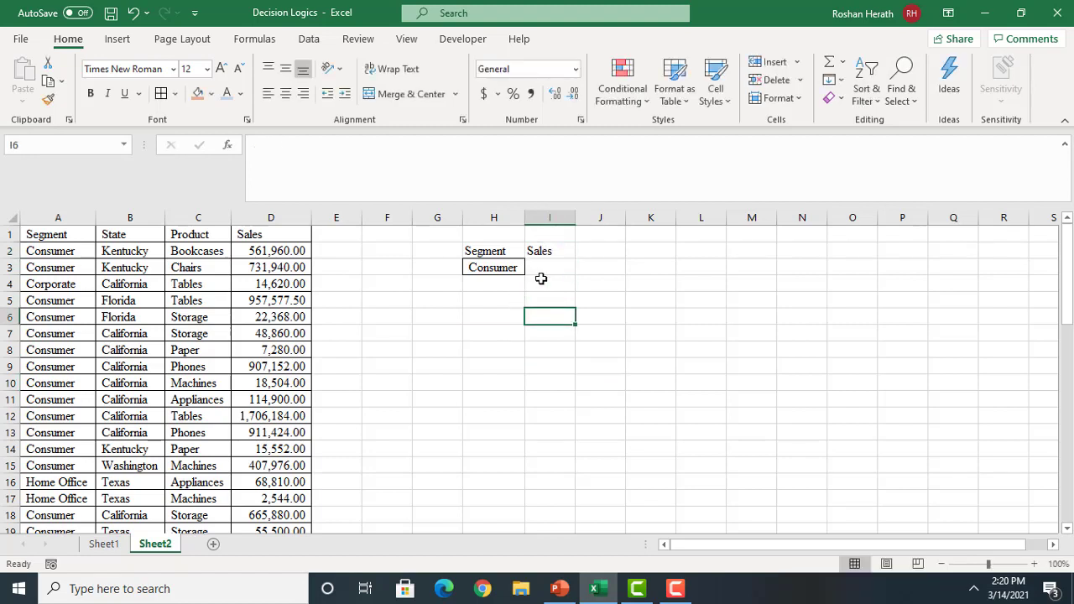
Add borders to all cells in H2:I3 and make the headings in H2:I2 bold
{"action": "left_click_drag", "start_coordinate": [485, 249], "coordinate": [545, 267]}
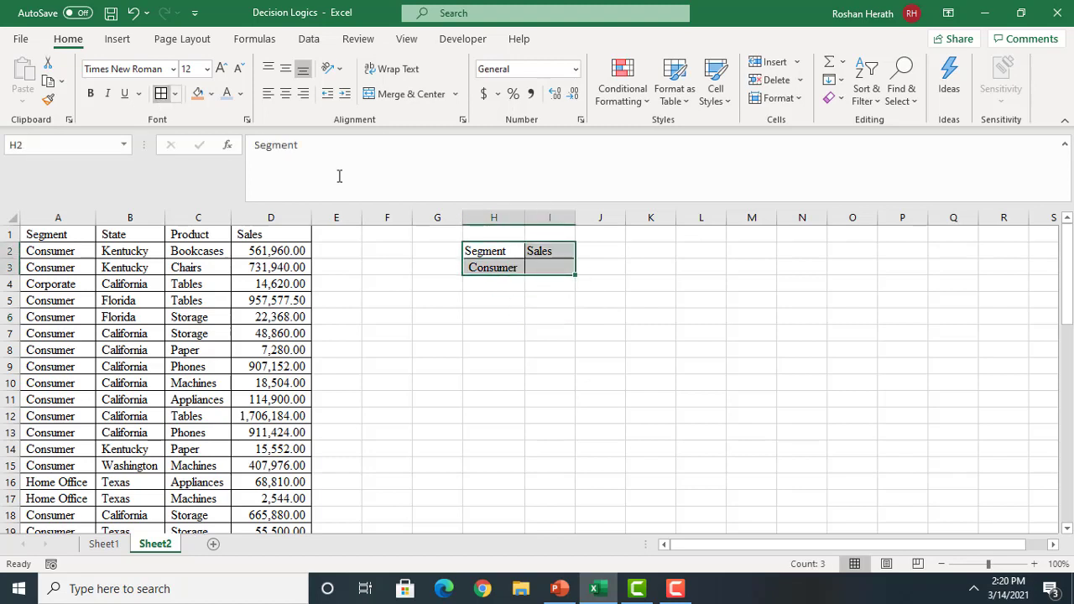
{"action": "left_click_drag", "start_coordinate": [478, 249], "coordinate": [551, 248]}
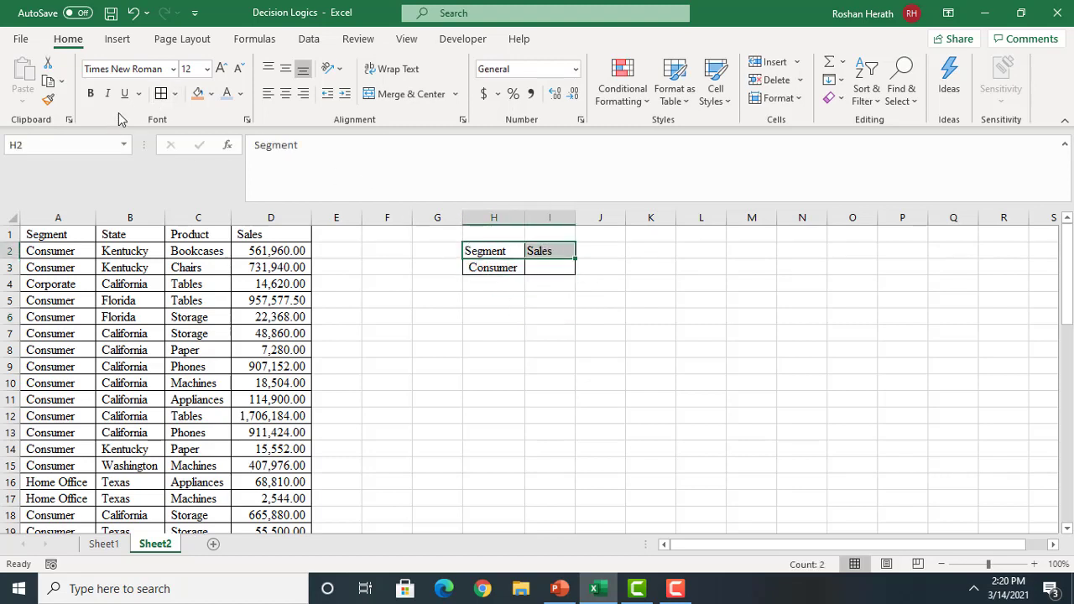
{"action": "left_click", "coordinate": [92, 94]}
{"action": "left_click", "coordinate": [529, 304]}
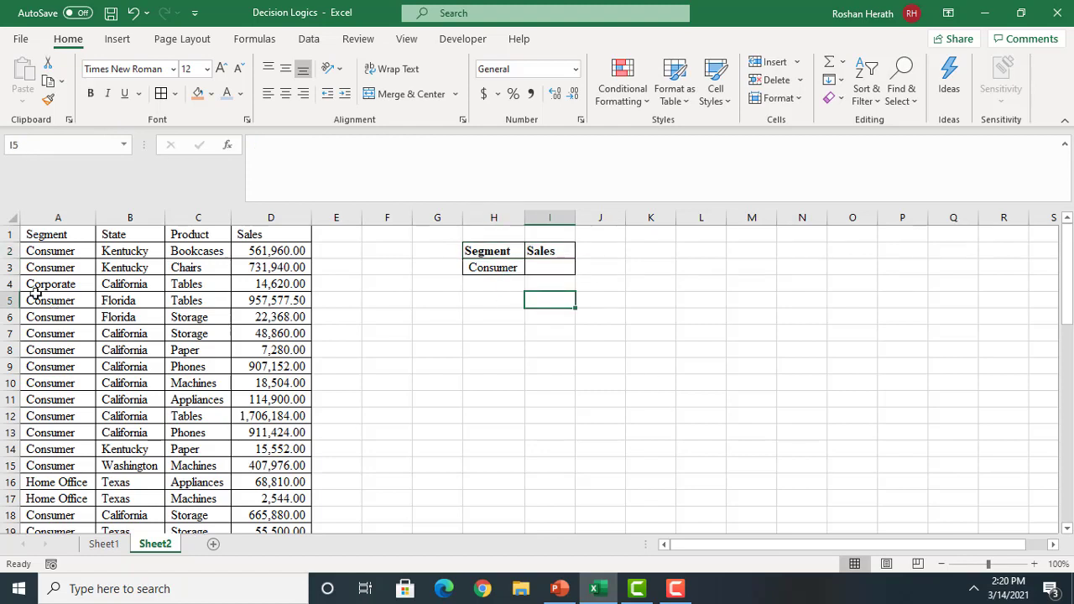
Create named ranges from the sales data in A1:D49, using only the top row values as names
{"action": "left_click_drag", "start_coordinate": [39, 239], "coordinate": [263, 460]}
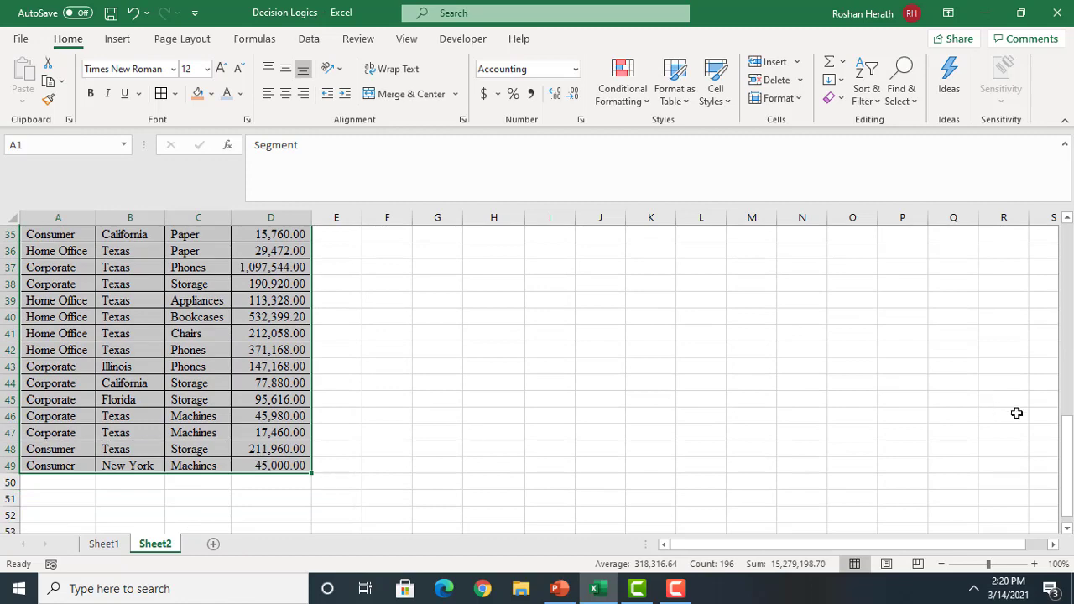
{"action": "left_click", "coordinate": [253, 39]}
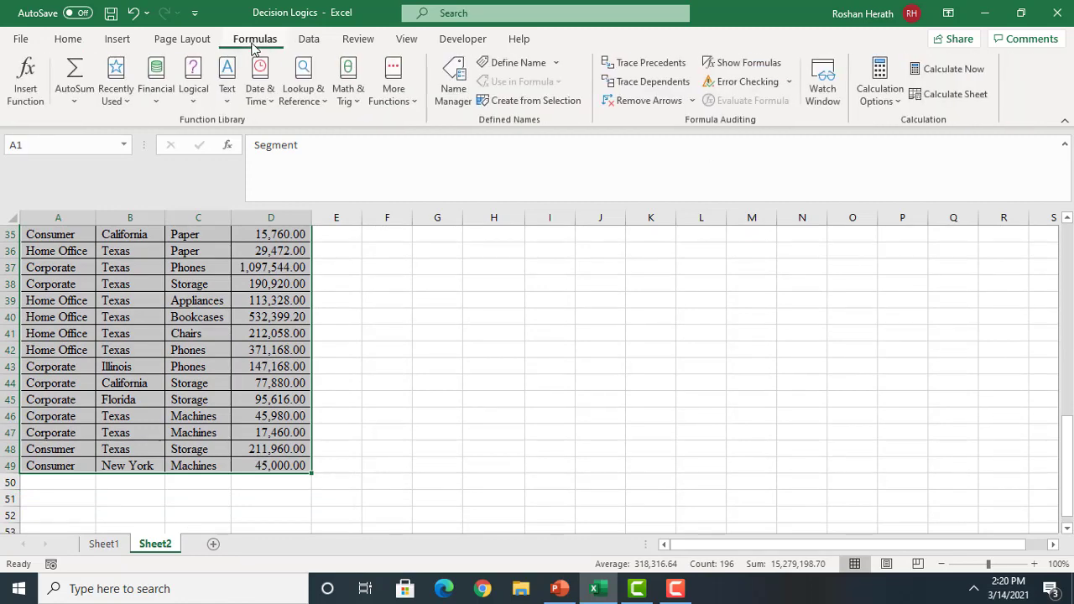
{"action": "left_click", "coordinate": [527, 100]}
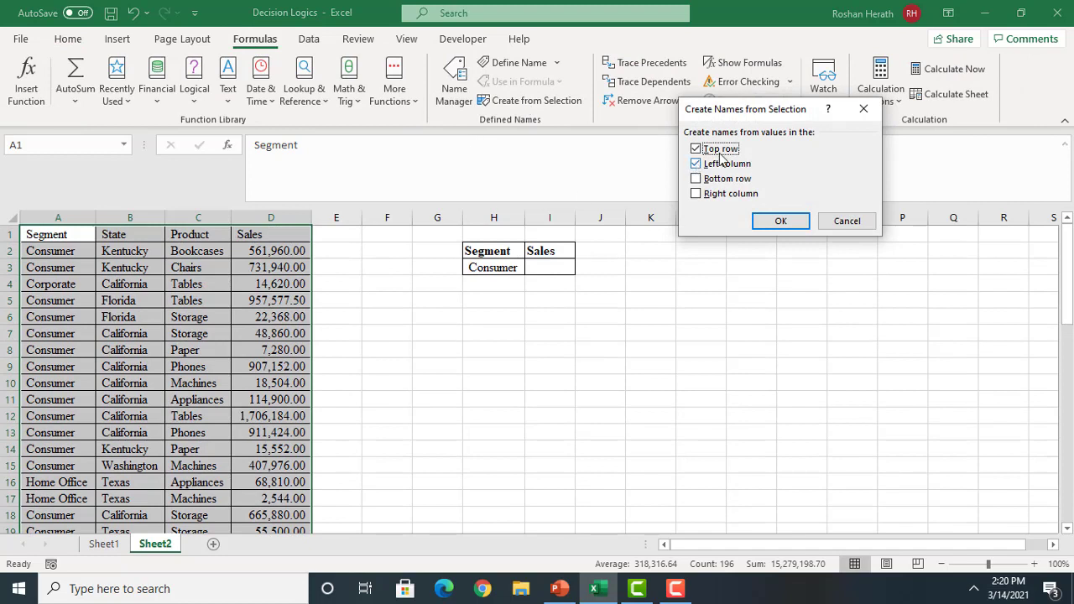
{"action": "left_click", "coordinate": [697, 164]}
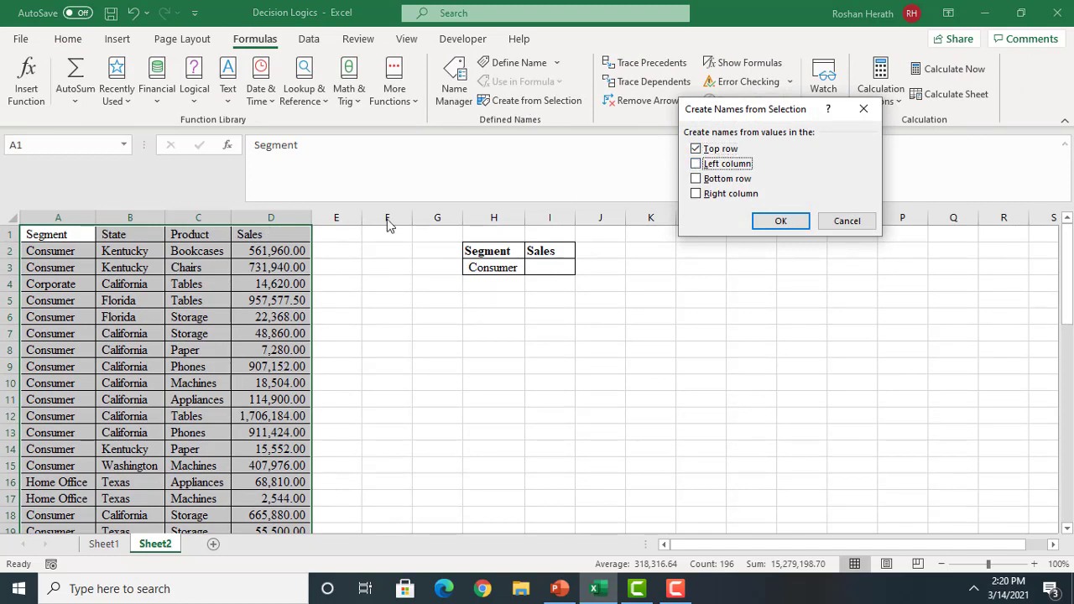
{"action": "left_click", "coordinate": [781, 222]}
{"action": "left_click", "coordinate": [561, 329]}
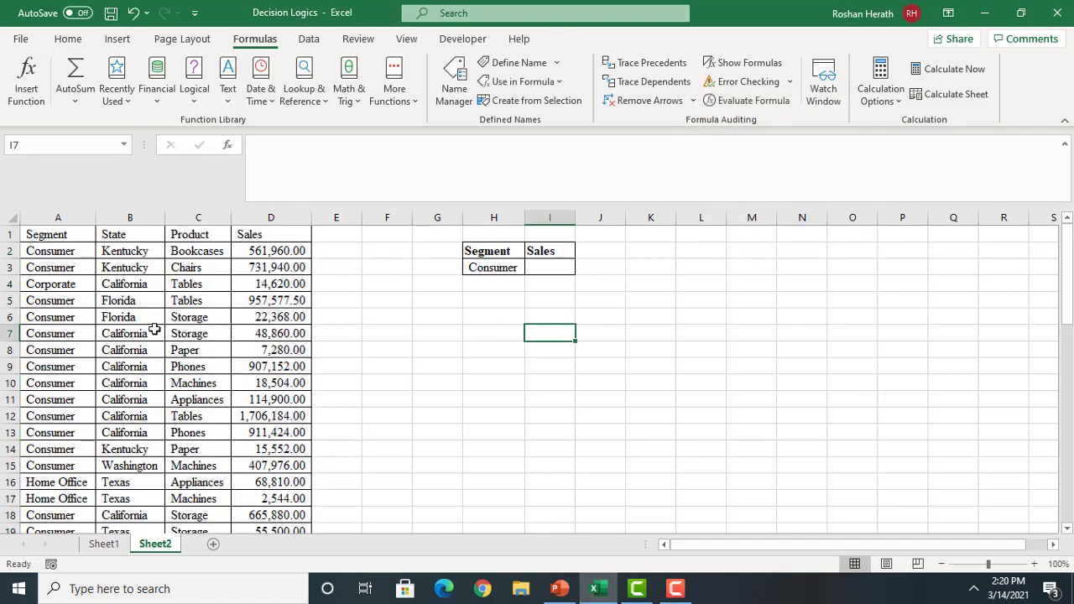
{"action": "left_click", "coordinate": [800, 369]}
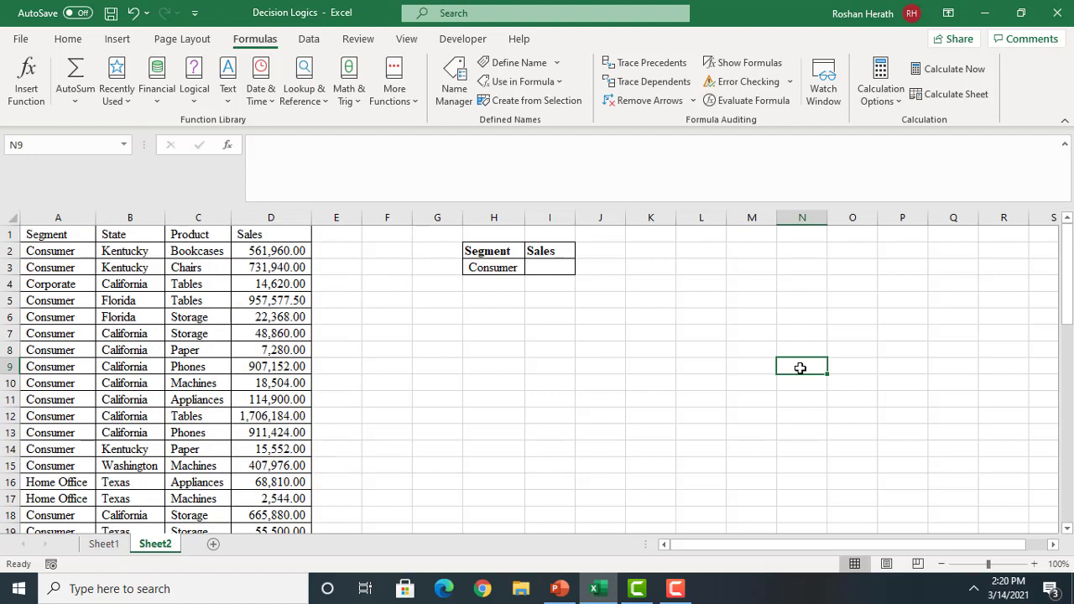
Build a SUMIF formula in I3 with its function arguments: range segment, criteria H3 and sum range sales
{"action": "left_click", "coordinate": [541, 269]}
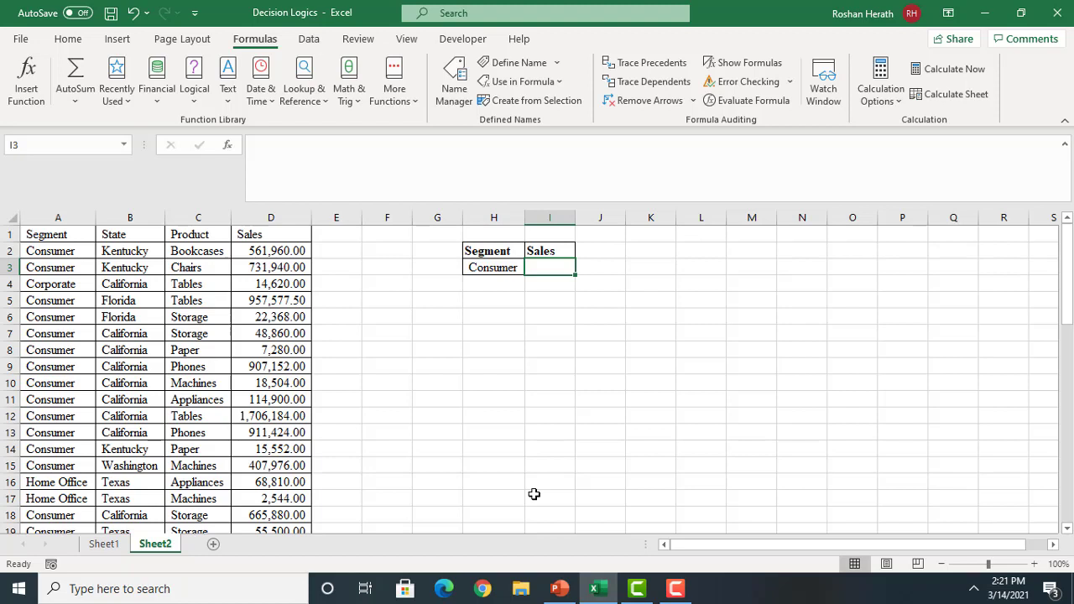
{"action": "type", "text": "="}
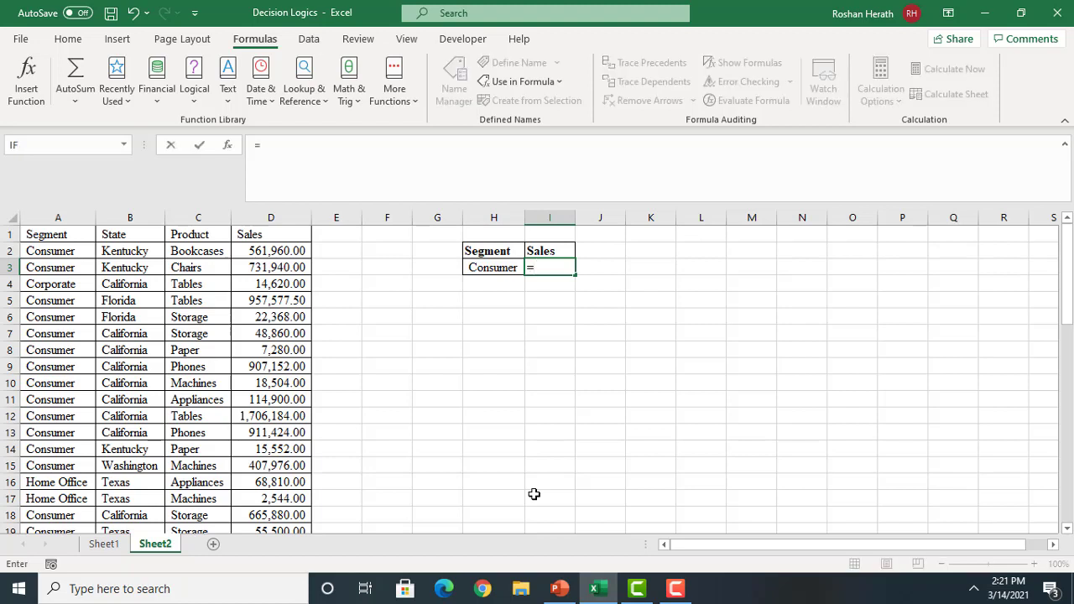
{"action": "type", "text": "sumif"}
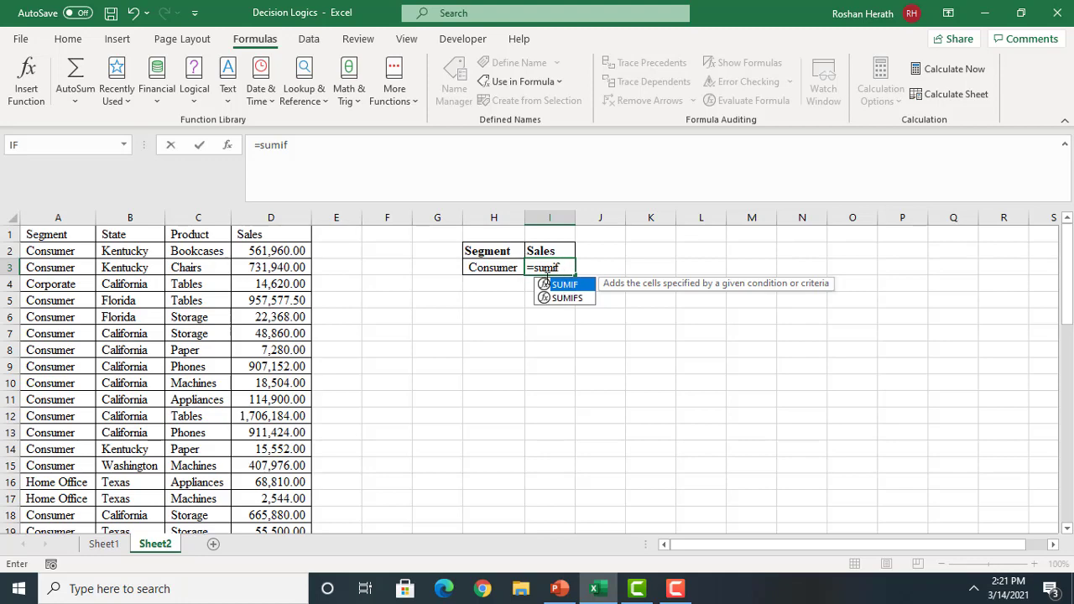
{"action": "double_click", "coordinate": [568, 288]}
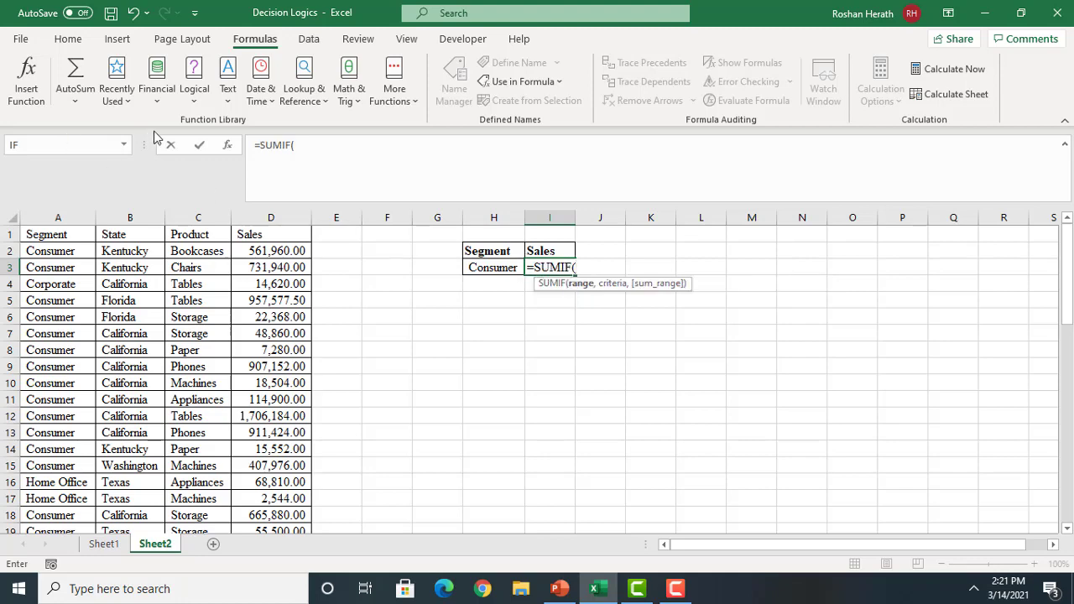
{"action": "left_click", "coordinate": [229, 146]}
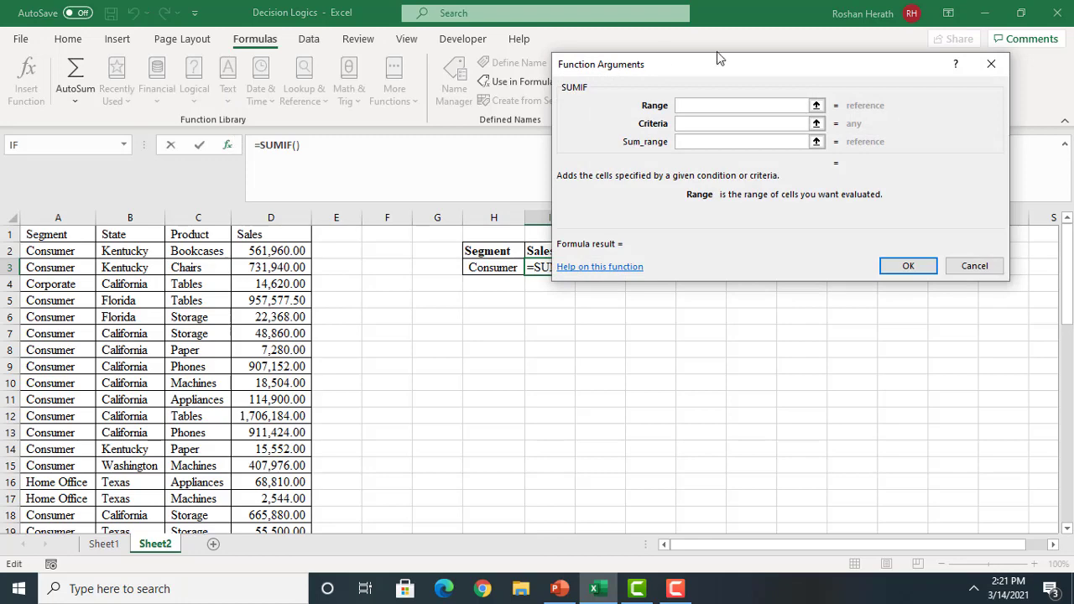
{"action": "left_click_drag", "start_coordinate": [758, 76], "coordinate": [710, 323]}
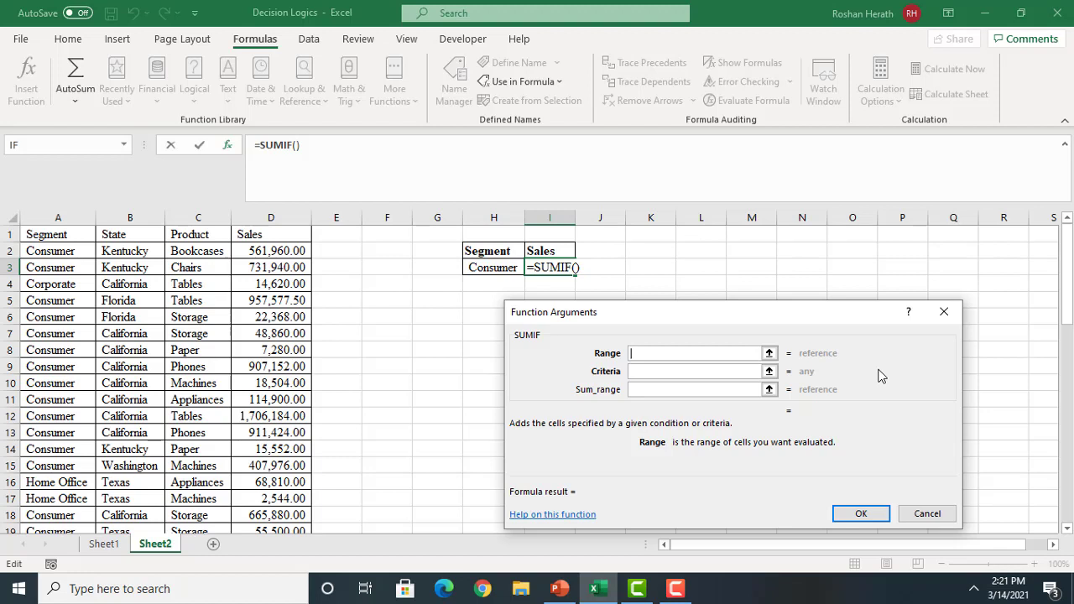
{"action": "type", "text": "segment"}
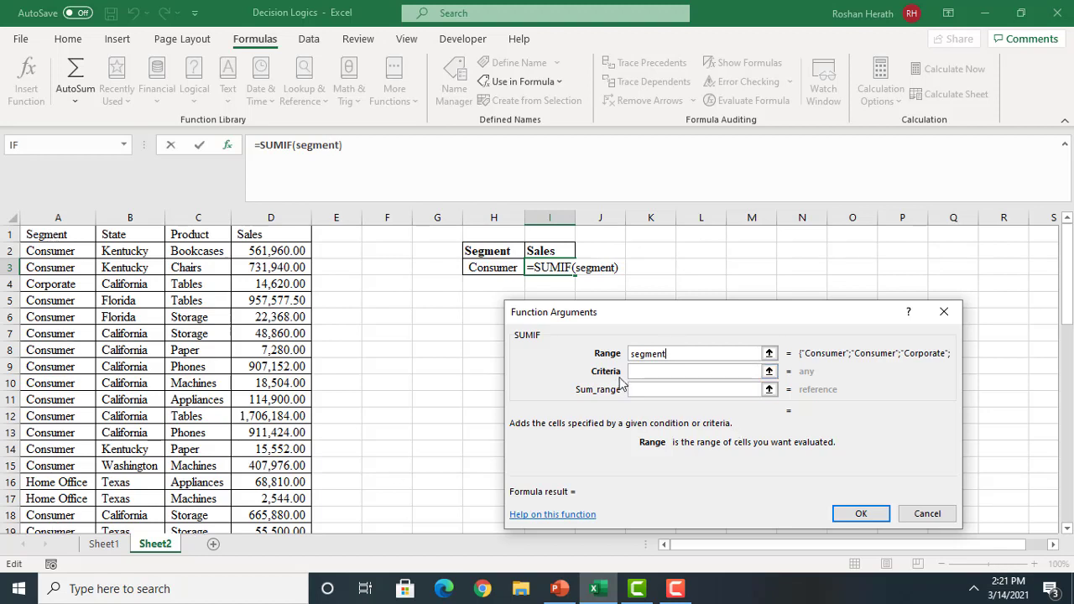
{"action": "left_click", "coordinate": [646, 372]}
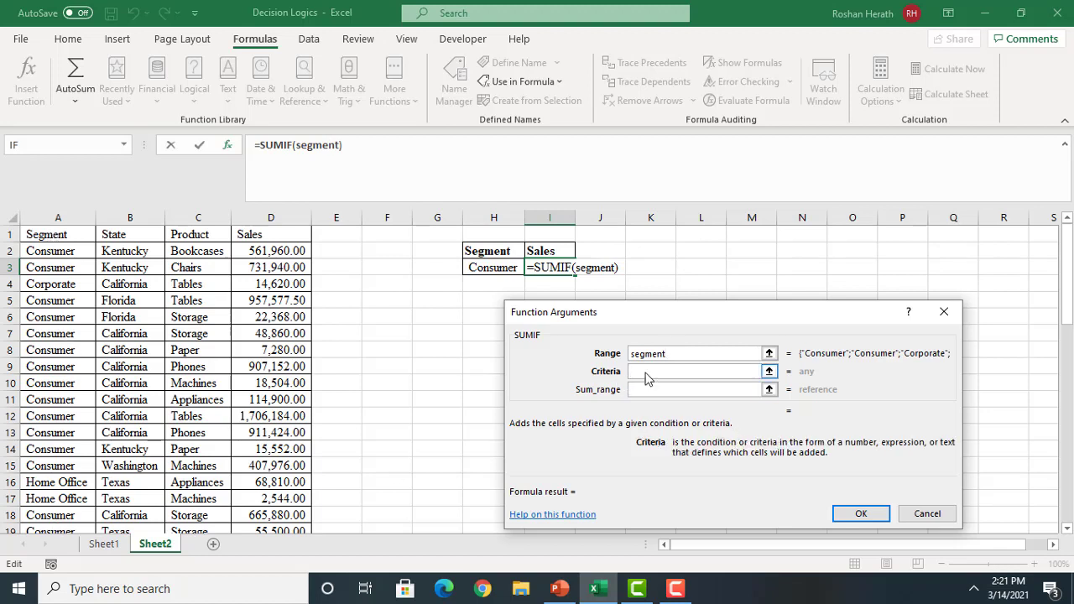
{"action": "left_click", "coordinate": [487, 273]}
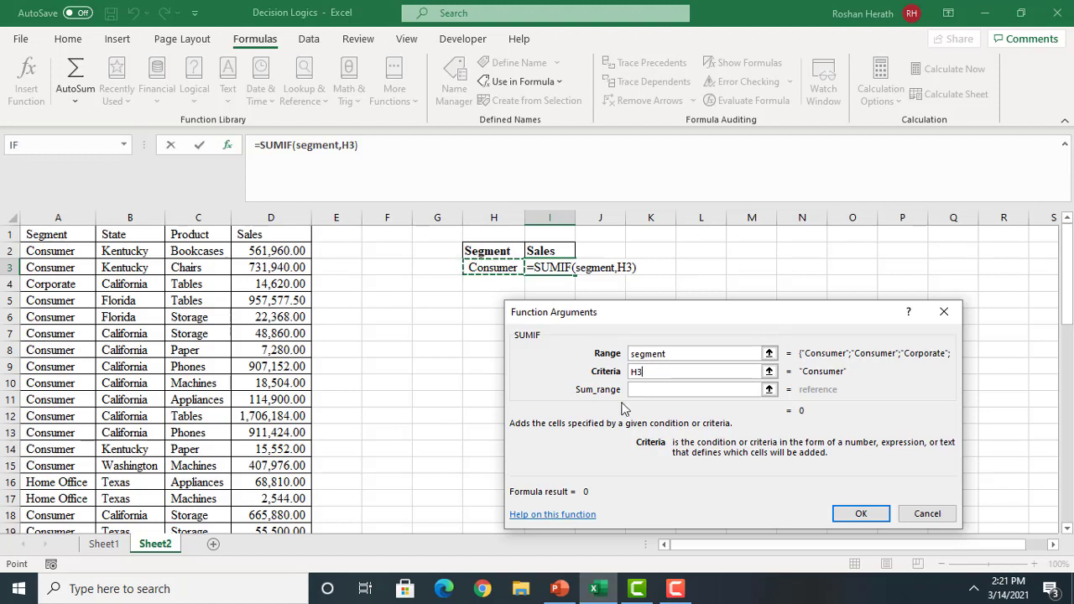
{"action": "left_click", "coordinate": [647, 390]}
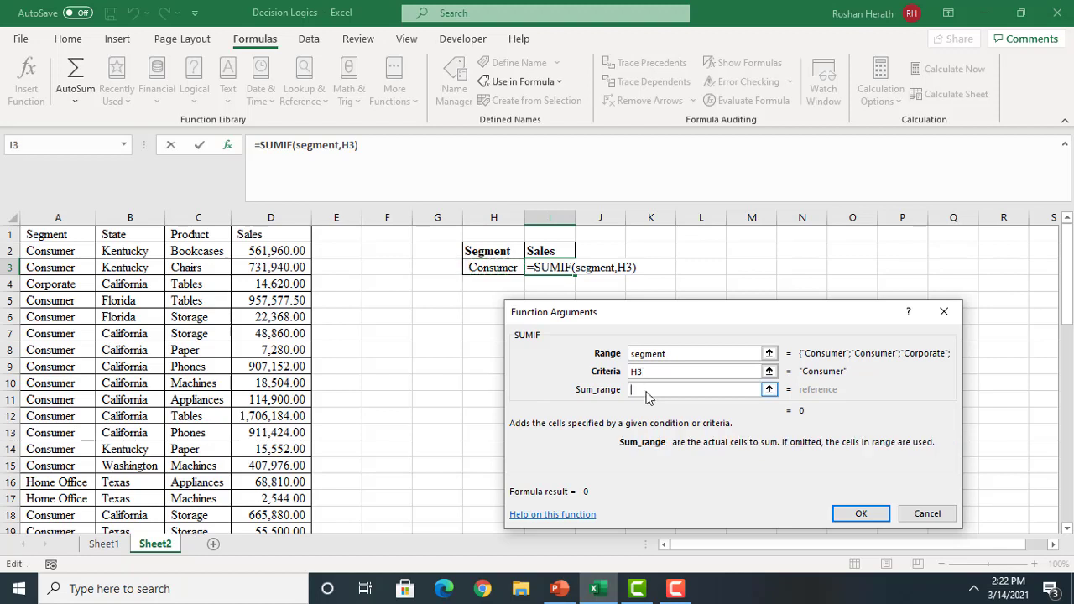
{"action": "type", "text": "sales"}
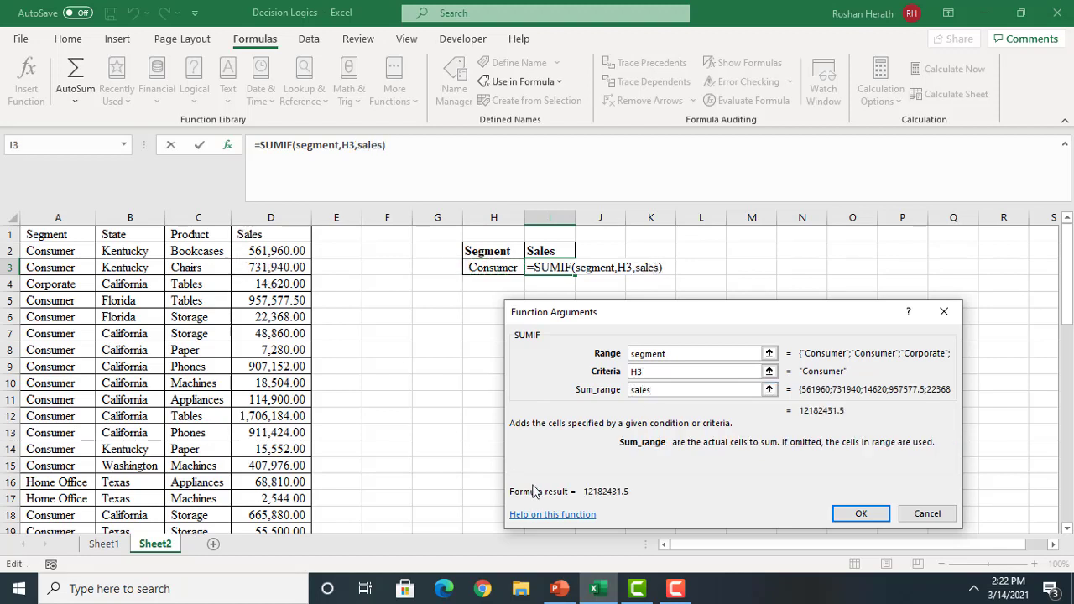
{"action": "left_click", "coordinate": [858, 514]}
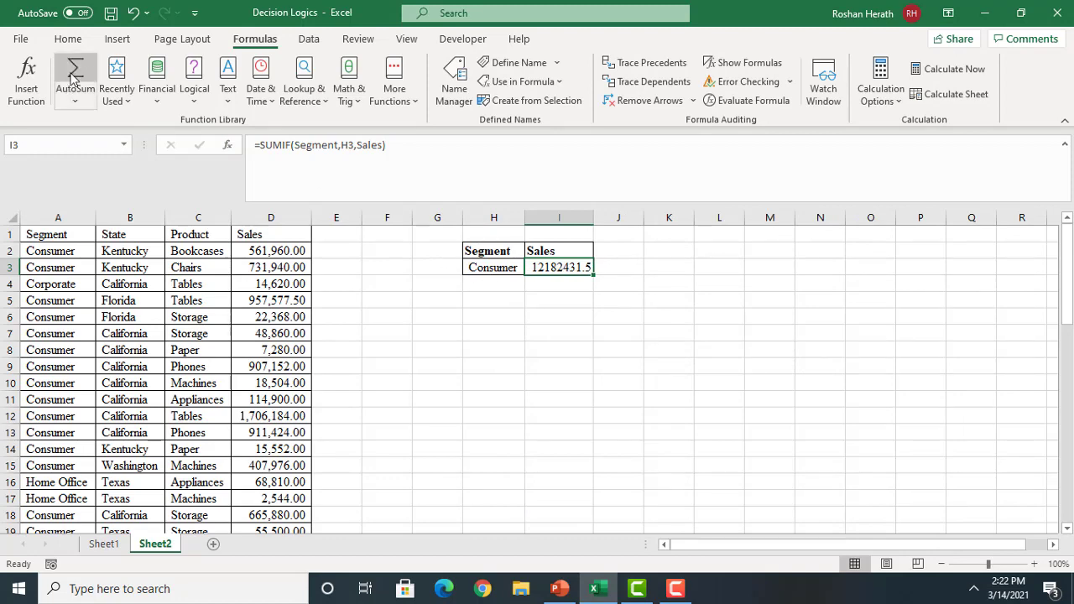
Apply the comma number style to the Consumer sales total in I3
{"action": "left_click", "coordinate": [68, 40]}
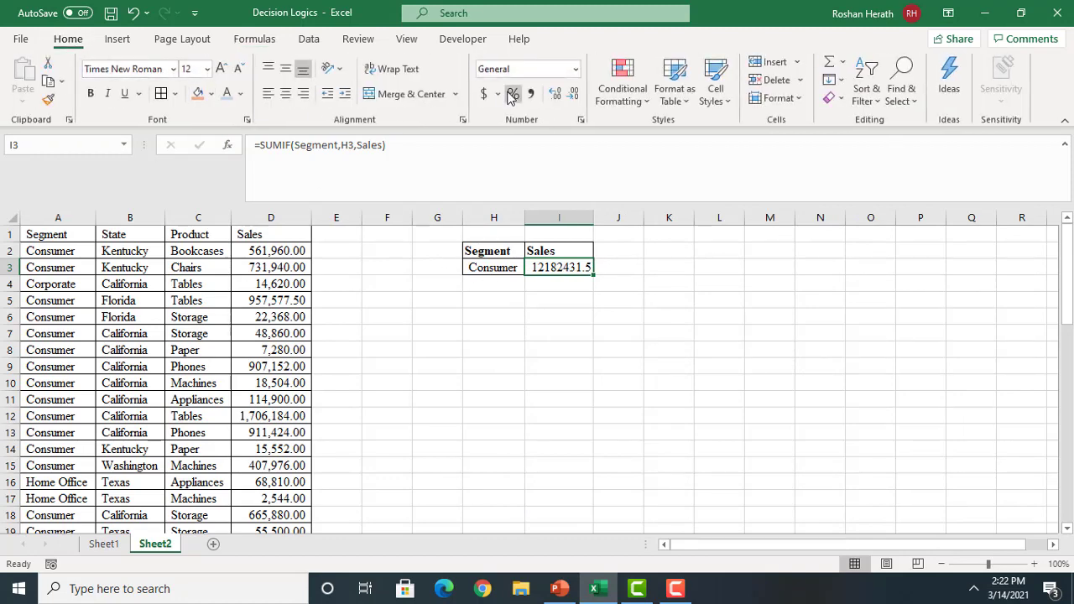
{"action": "left_click", "coordinate": [528, 95]}
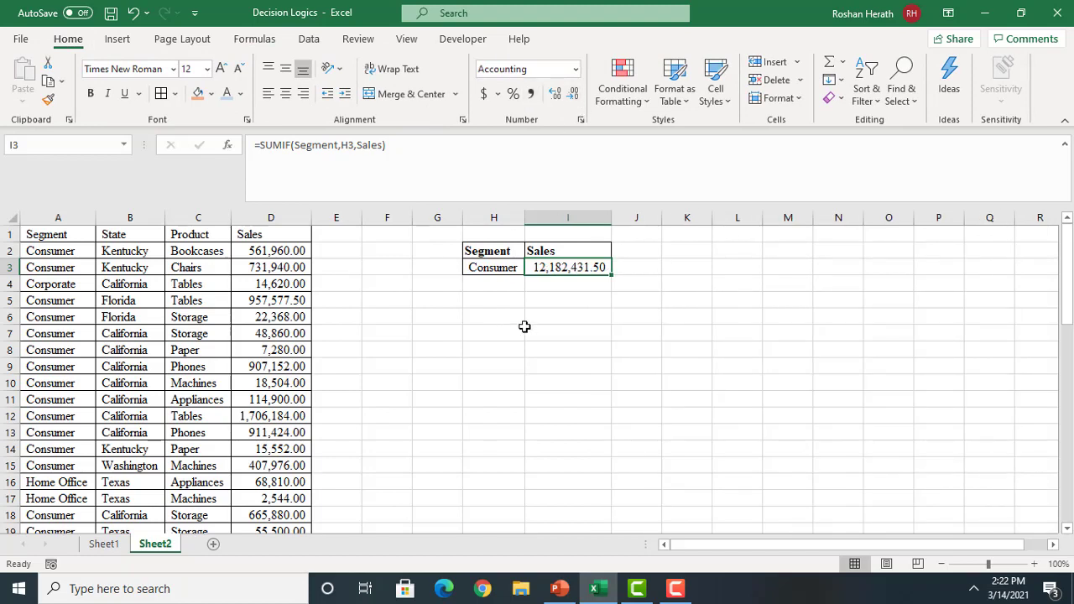
{"action": "left_click", "coordinate": [554, 326]}
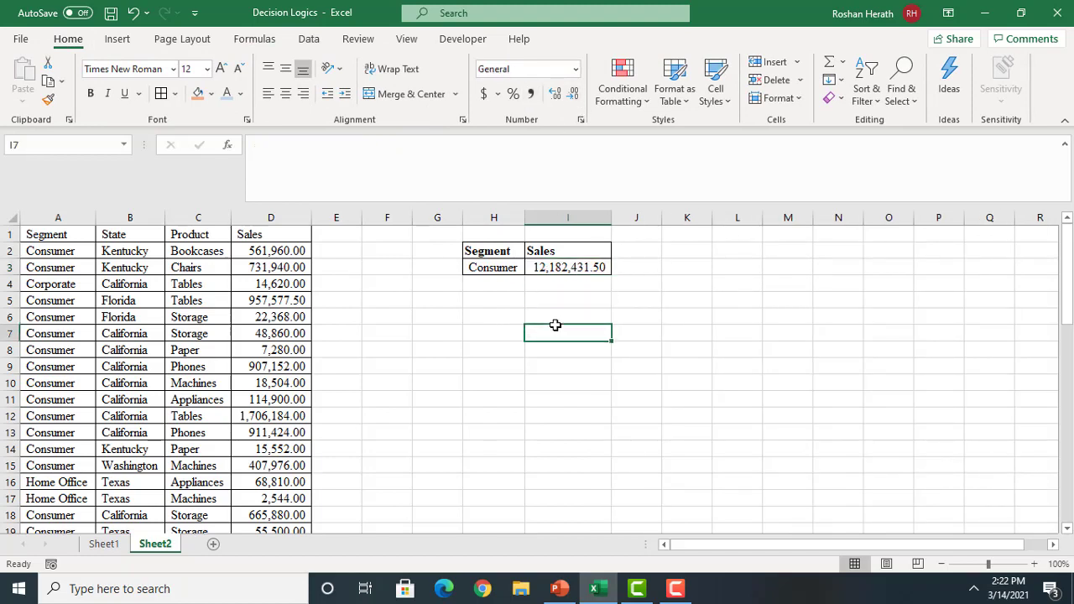
{"action": "left_click", "coordinate": [484, 285]}
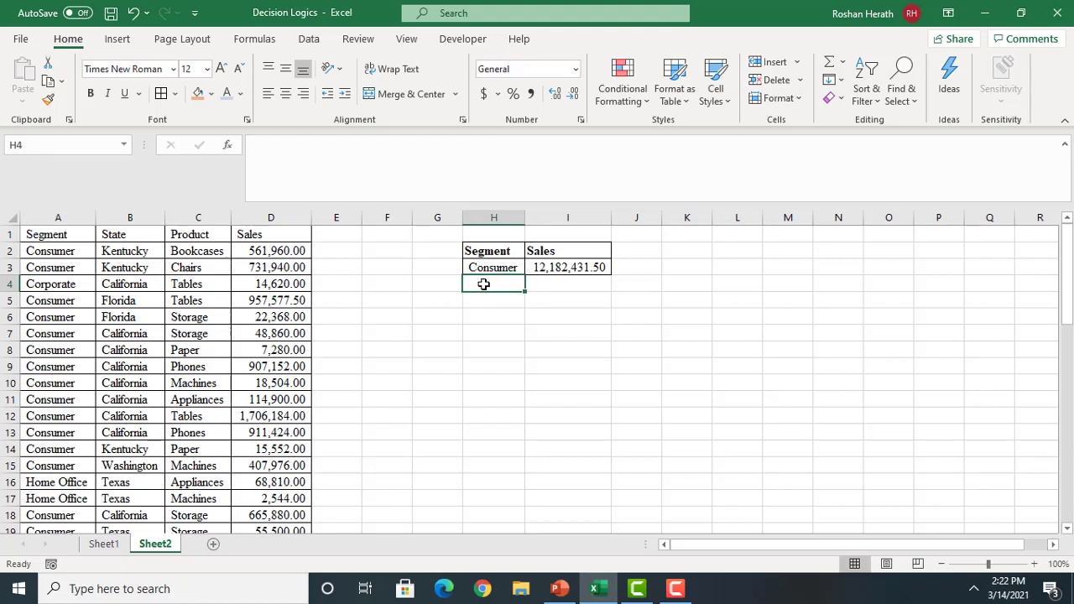
{"action": "type", "text": "Home o"}
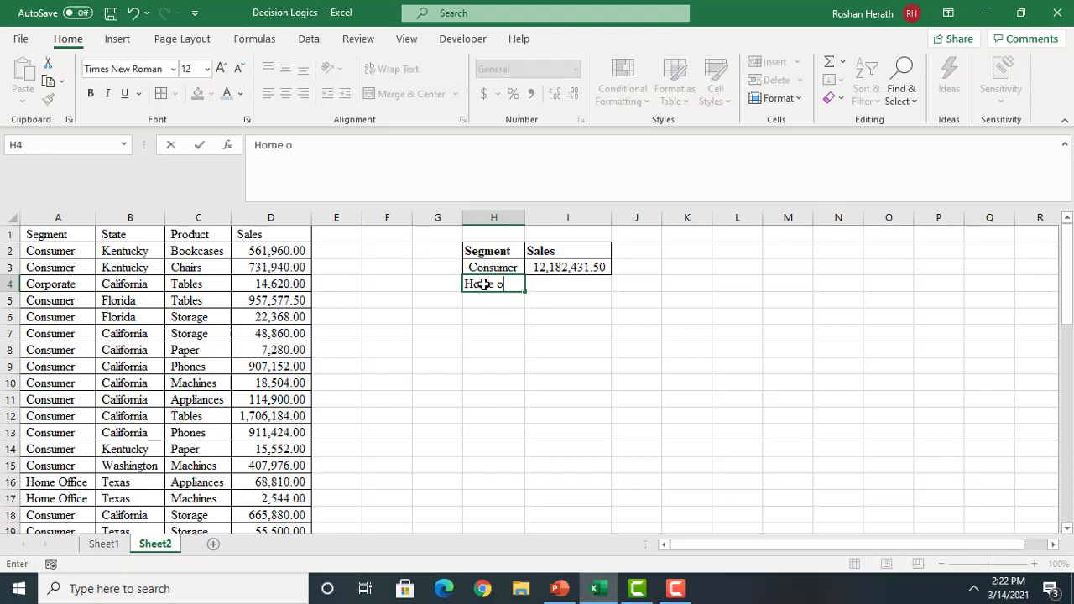
{"action": "type", "text": "f"}
{"action": "key", "text": "BackSpace"}
{"action": "key", "text": "BackSpace"}
{"action": "key", "text": "BackSpace"}
{"action": "key", "text": "BackSpace"}
{"action": "key", "text": "BackSpace"}
{"action": "key", "text": "BackSpace"}
{"action": "key", "text": "BackSpace"}
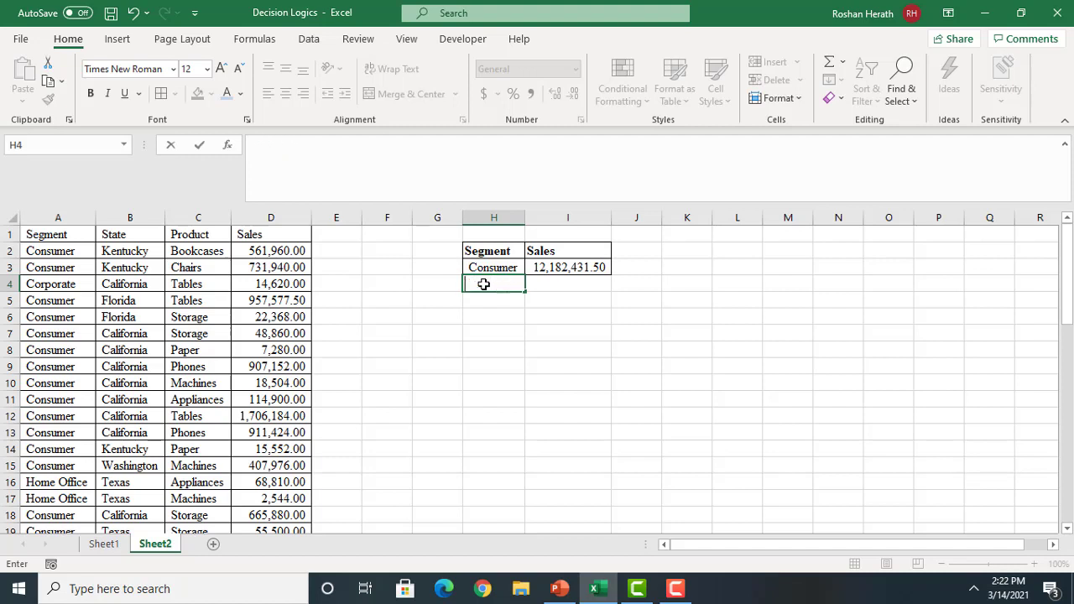
Copy the Home Office segment name from A16 into H4 and widen column H to fit it
{"action": "left_click", "coordinate": [57, 479]}
{"action": "key", "text": "ctrl+c"}
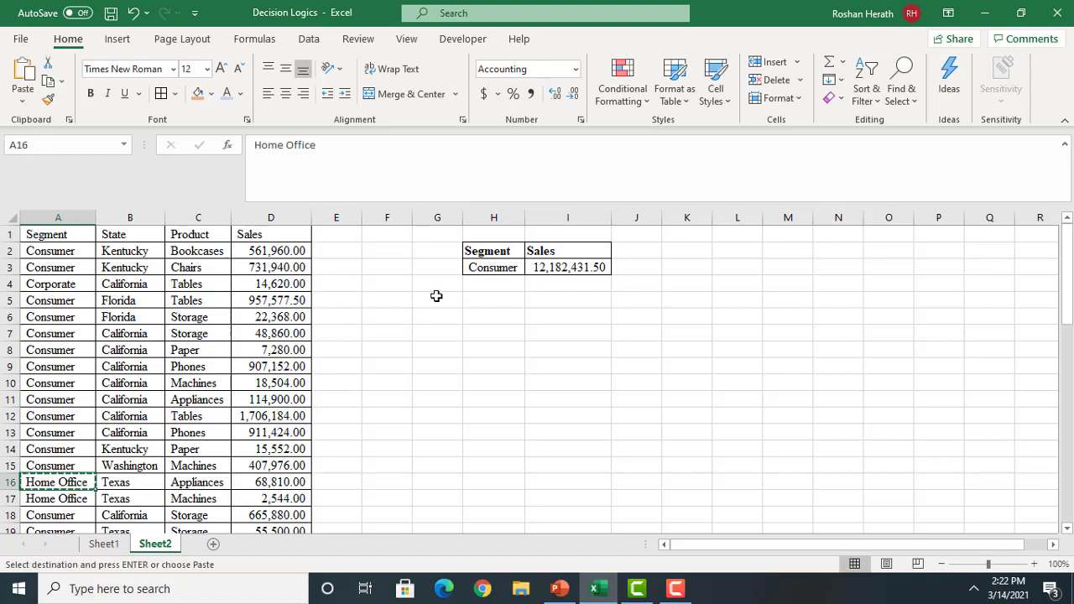
{"action": "left_click", "coordinate": [475, 286]}
{"action": "key", "text": "ctrl+v"}
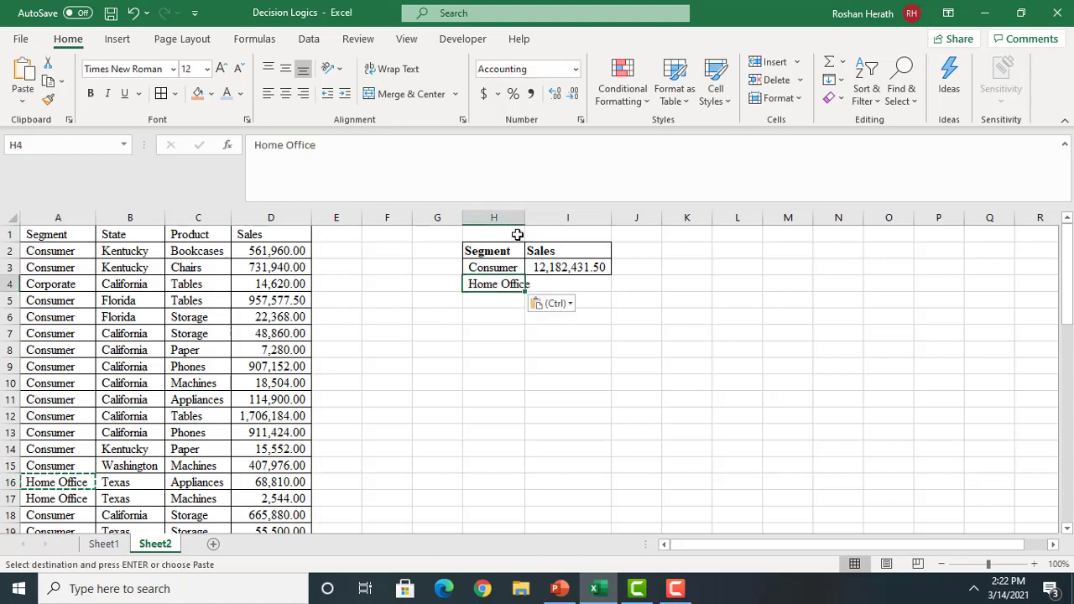
{"action": "left_click_drag", "start_coordinate": [528, 217], "coordinate": [536, 218]}
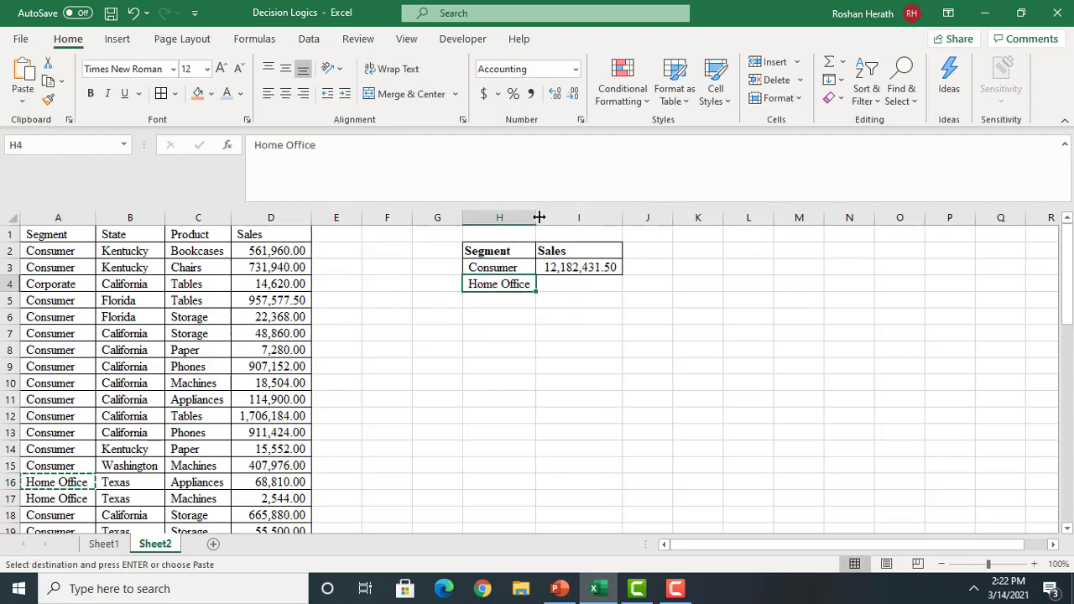
{"action": "left_click", "coordinate": [534, 363]}
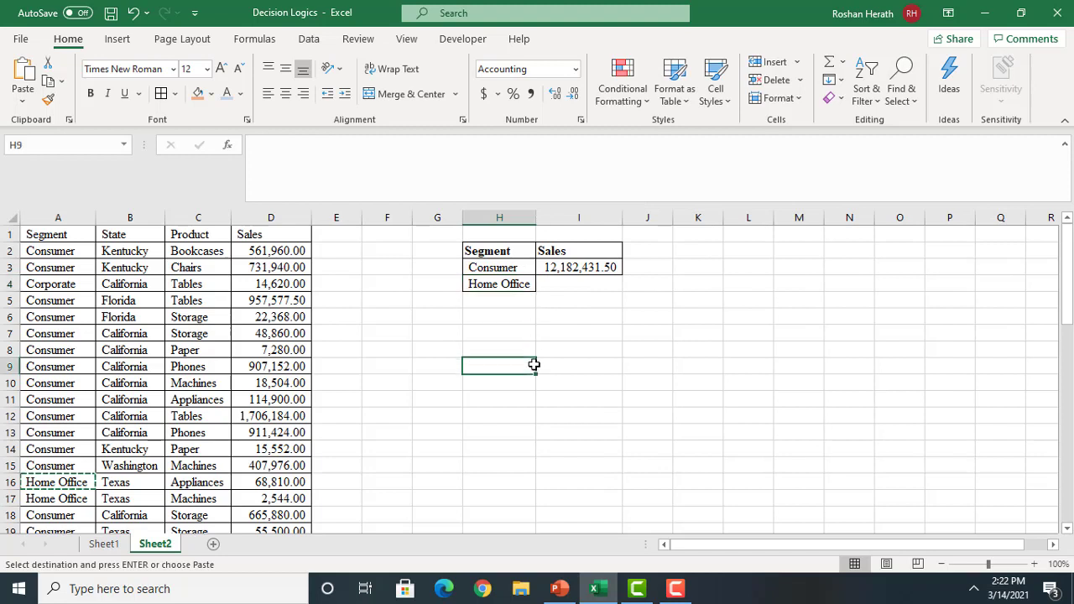
{"action": "left_click", "coordinate": [499, 283]}
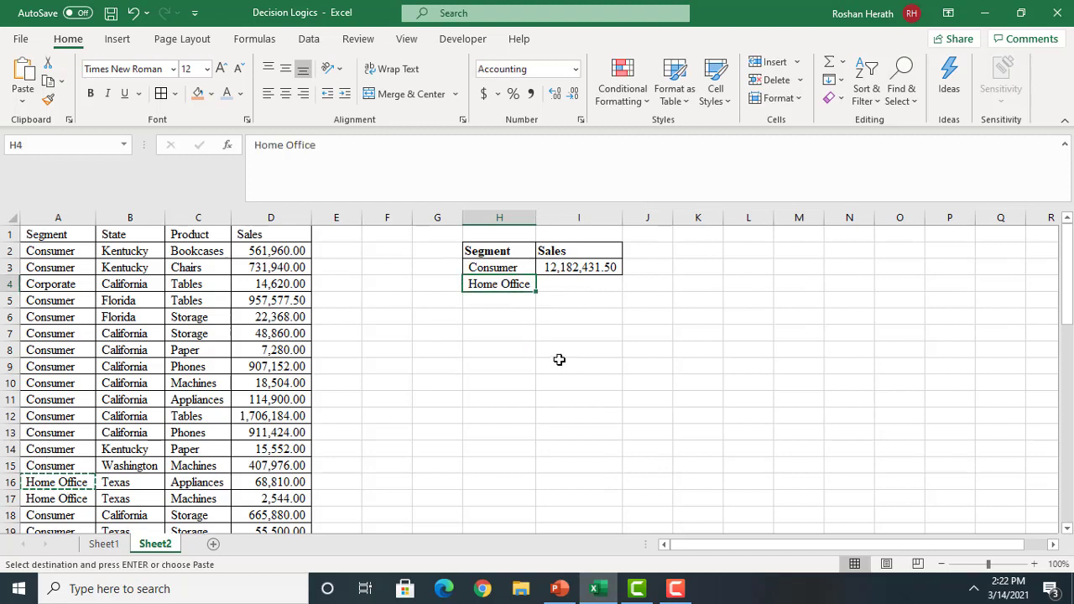
Build a SUMIF formula in I4 with range segment, criteria H4 and sum range sales, and apply the comma number style to it
{"action": "left_click", "coordinate": [573, 288]}
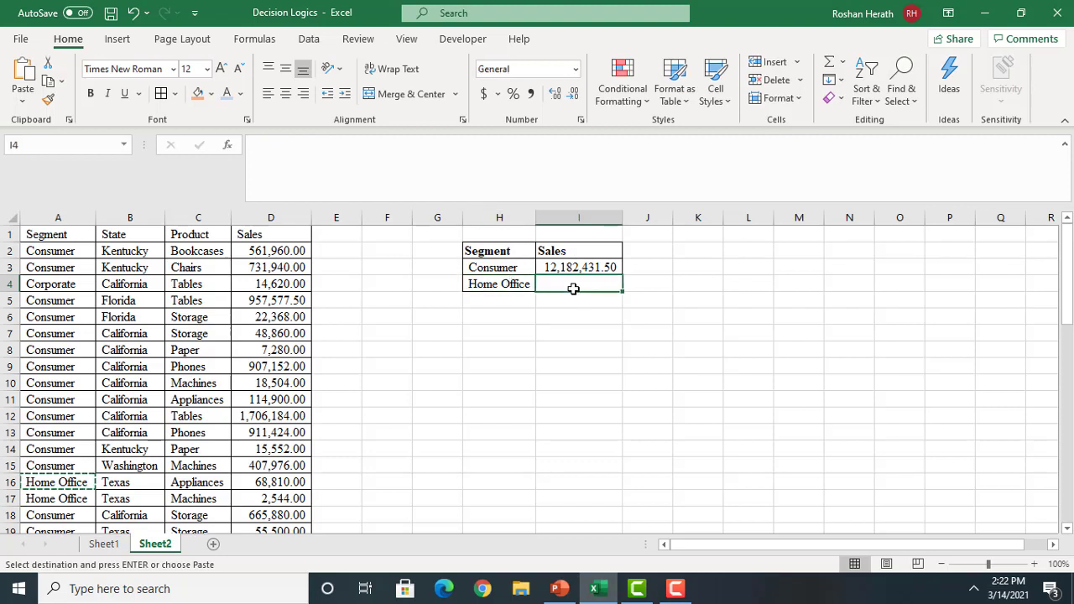
{"action": "type", "text": "="}
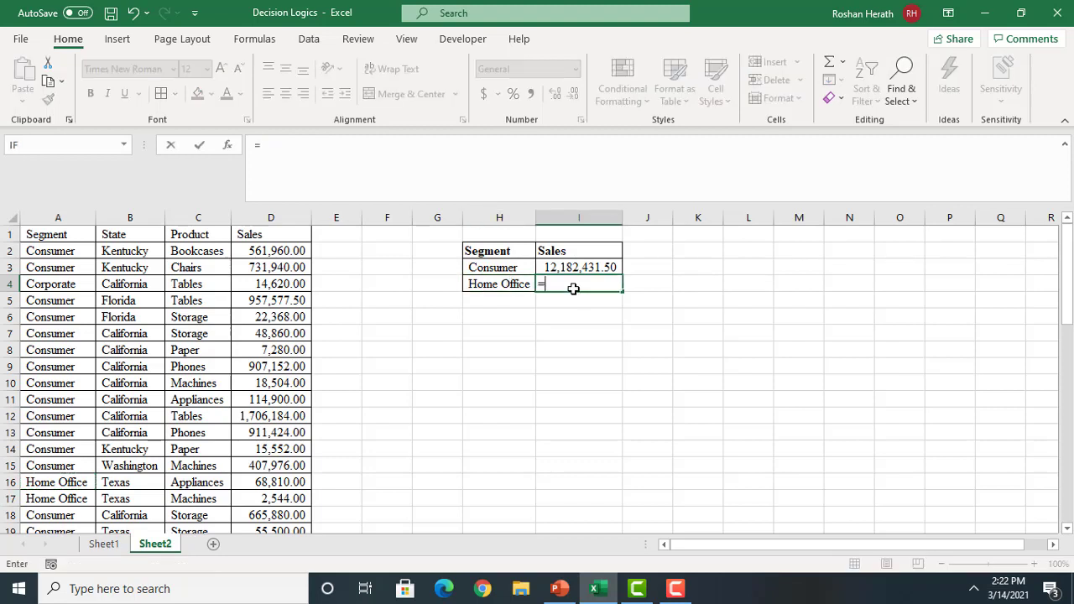
{"action": "type", "text": "sum"}
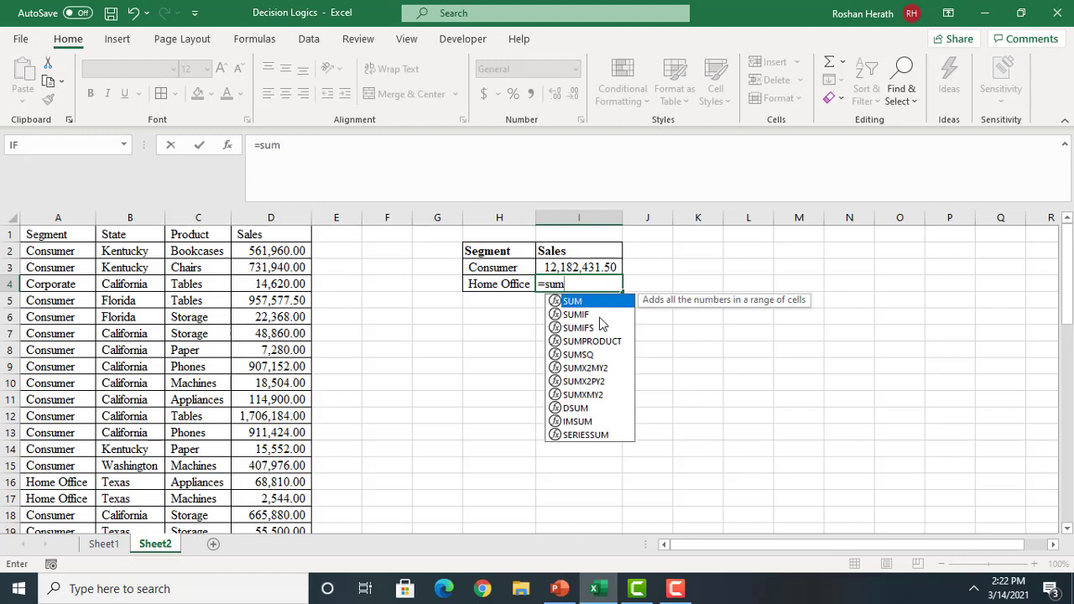
{"action": "double_click", "coordinate": [590, 314]}
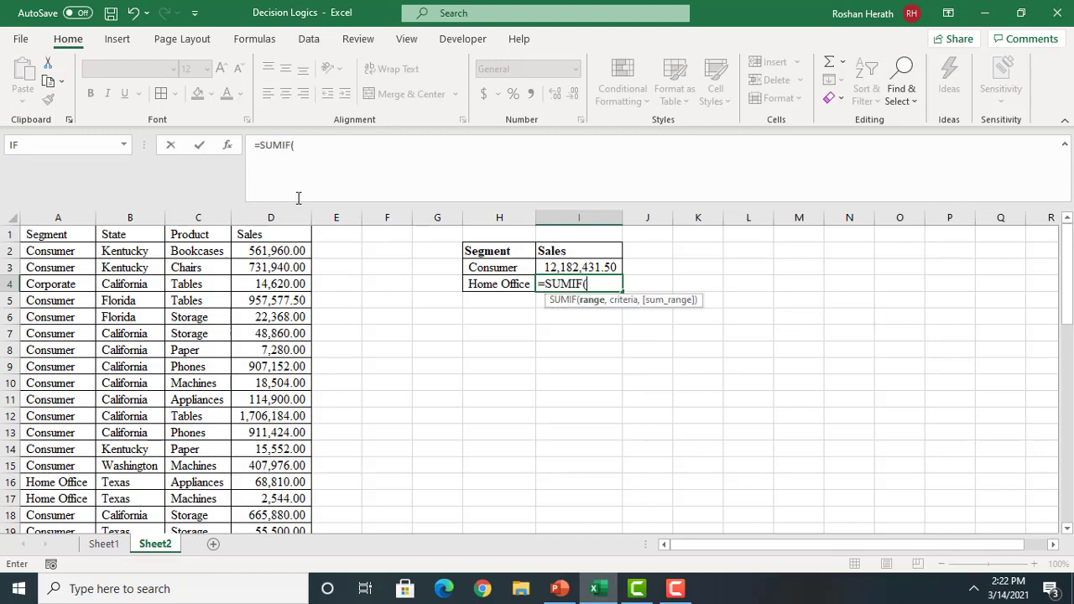
{"action": "left_click", "coordinate": [227, 145]}
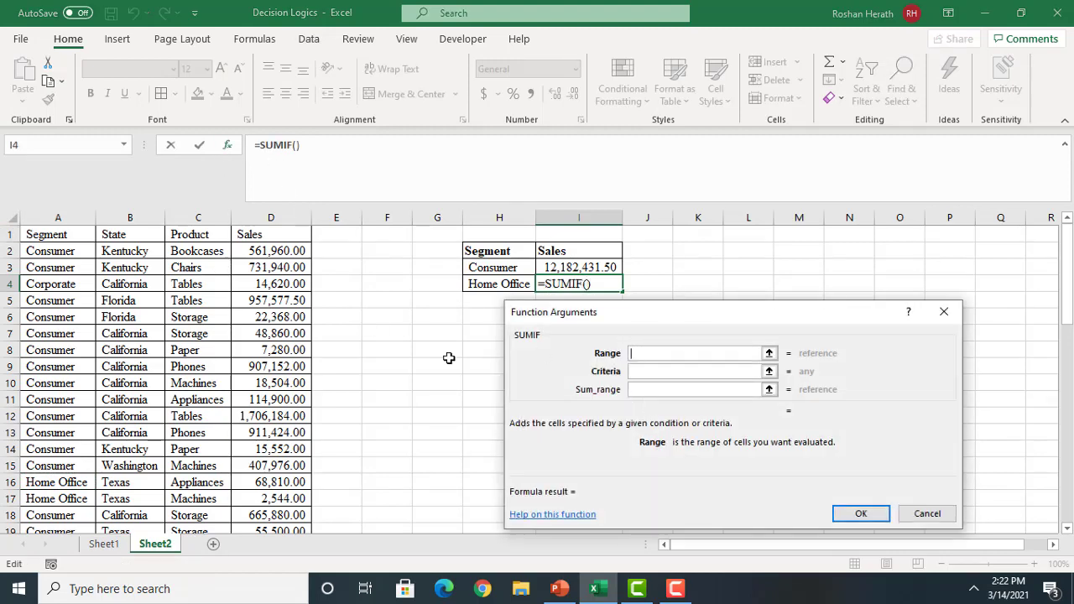
{"action": "type", "text": "seg"}
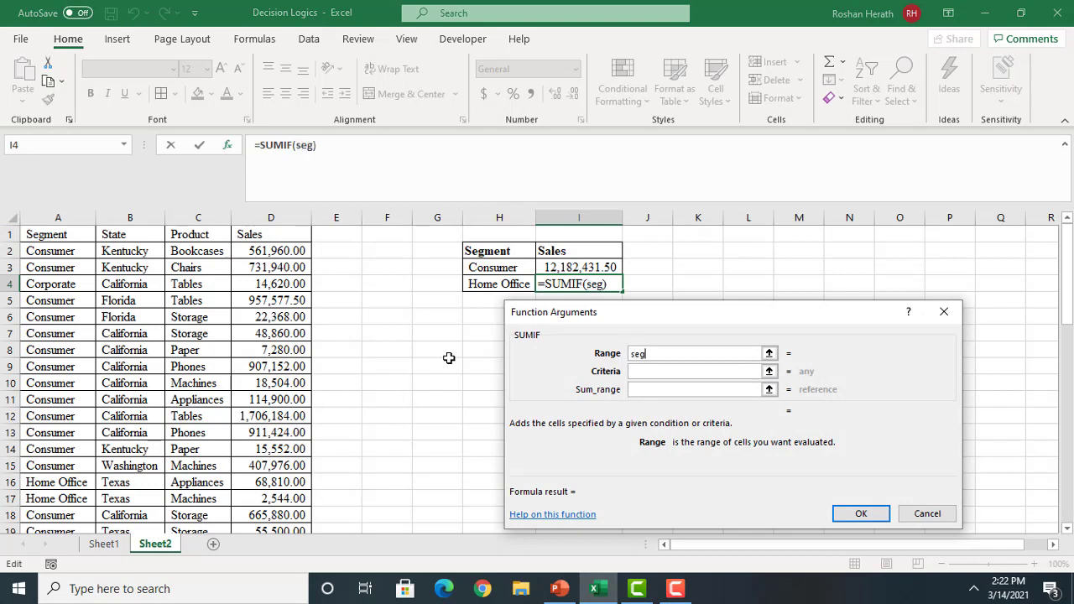
{"action": "type", "text": "ment"}
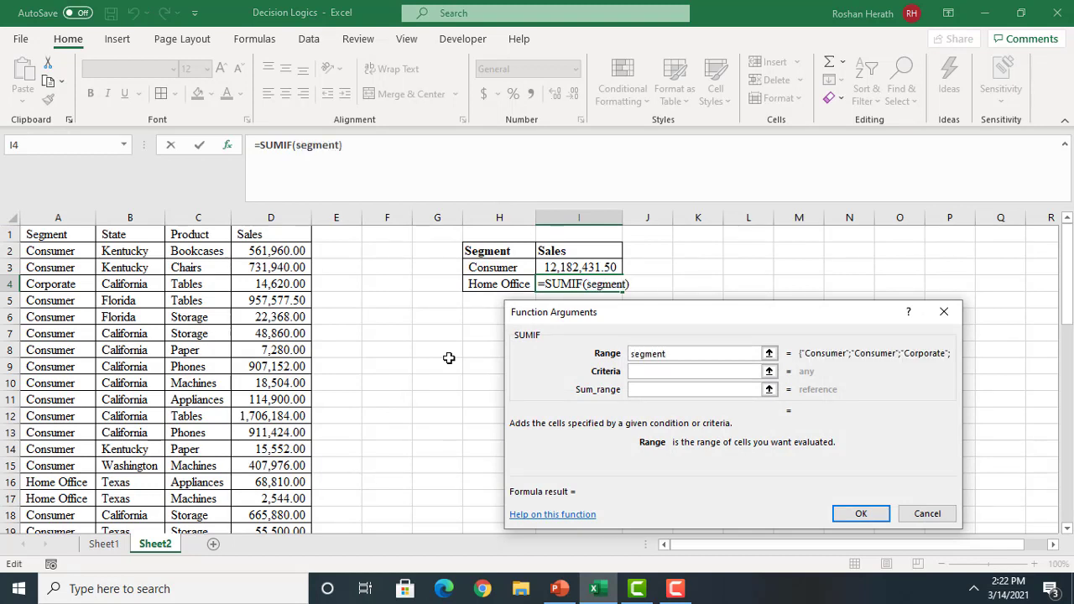
{"action": "left_click", "coordinate": [652, 371]}
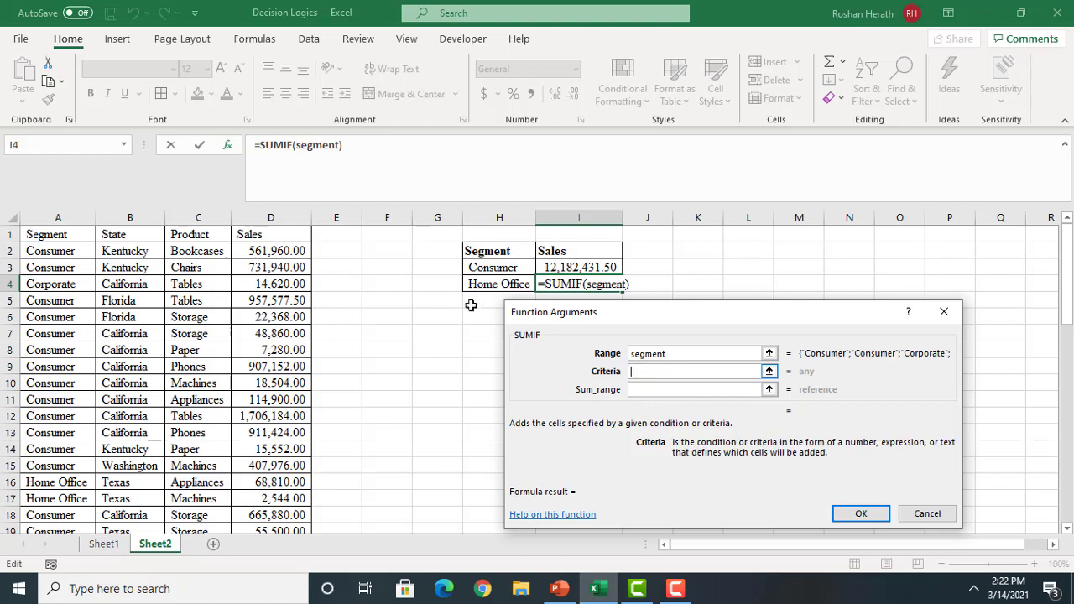
{"action": "left_click", "coordinate": [495, 284]}
{"action": "left_click", "coordinate": [664, 391]}
{"action": "type", "text": "sales"}
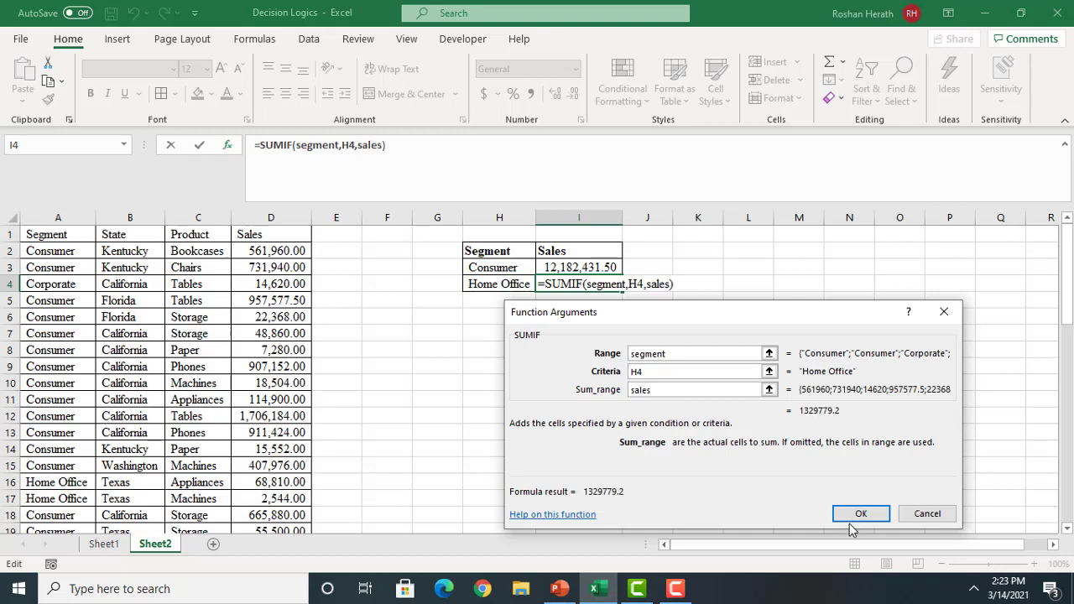
{"action": "left_click", "coordinate": [849, 513]}
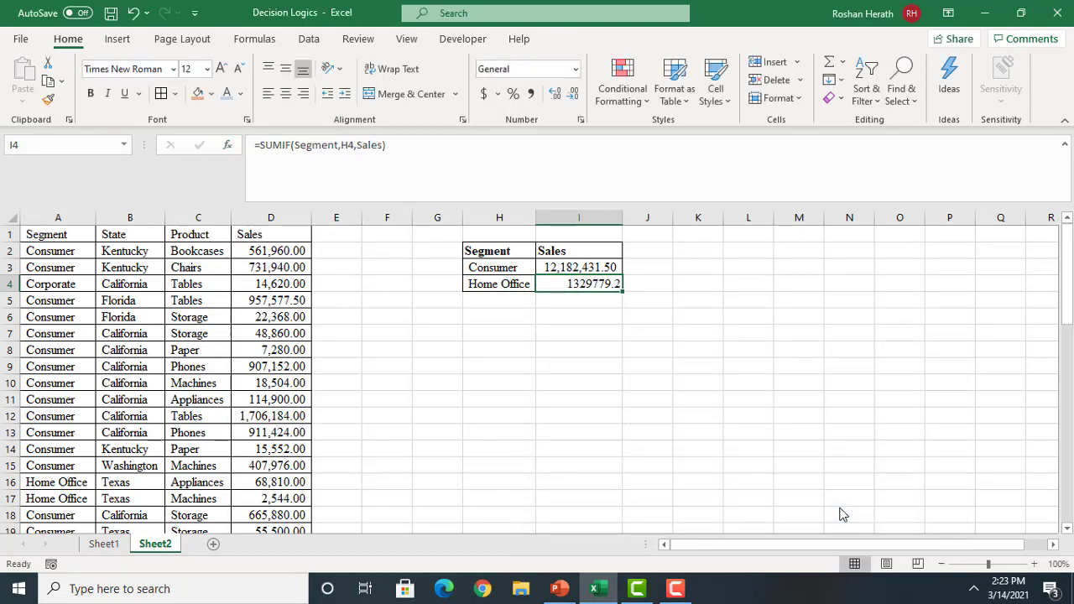
{"action": "left_click", "coordinate": [531, 94]}
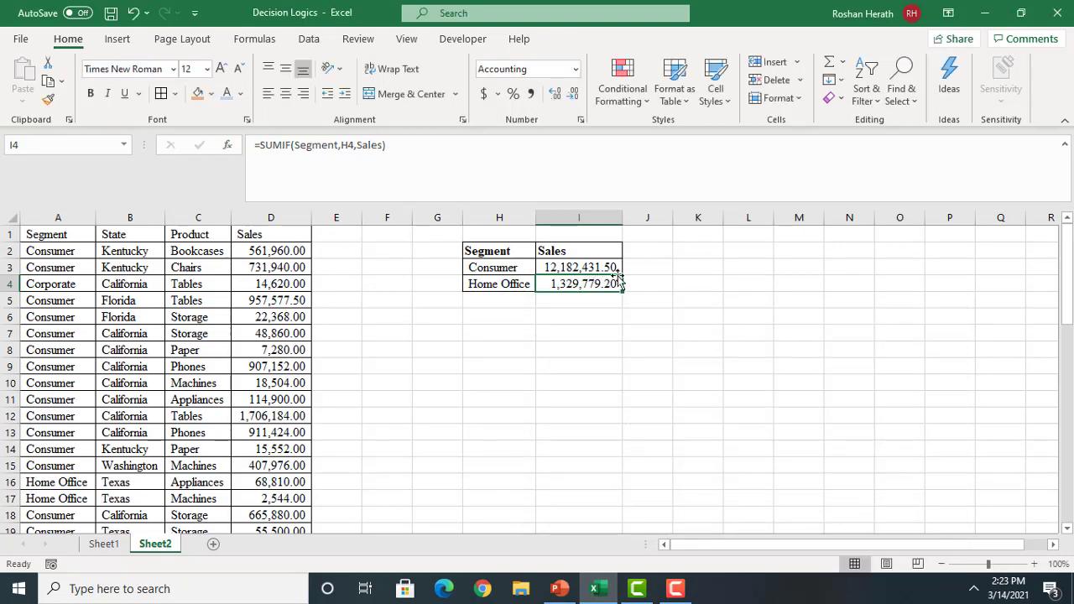
Copy the Corporate segment name from A23 into H5 and add borders to all cells in H4:I5
{"action": "left_click", "coordinate": [496, 310]}
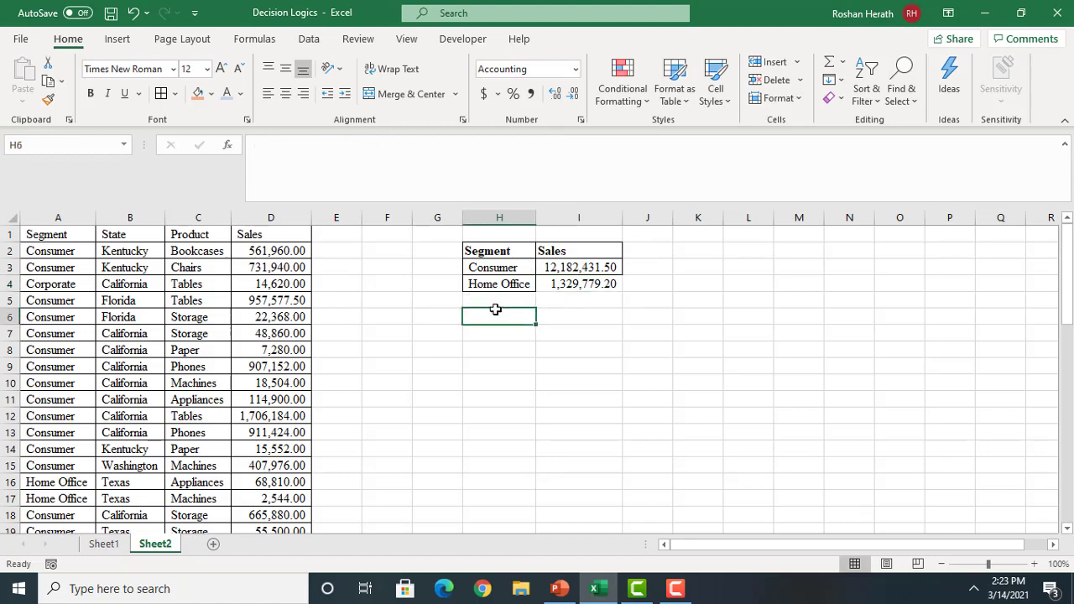
{"action": "mouse_move", "coordinate": [1070, 294]}
{"action": "left_mouse_down"}
{"action": "mouse_move", "coordinate": [1070, 367]}
{"action": "mouse_move", "coordinate": [1069, 290]}
{"action": "left_mouse_up"}
{"action": "left_click", "coordinate": [34, 384]}
{"action": "key", "text": "ctrl+c"}
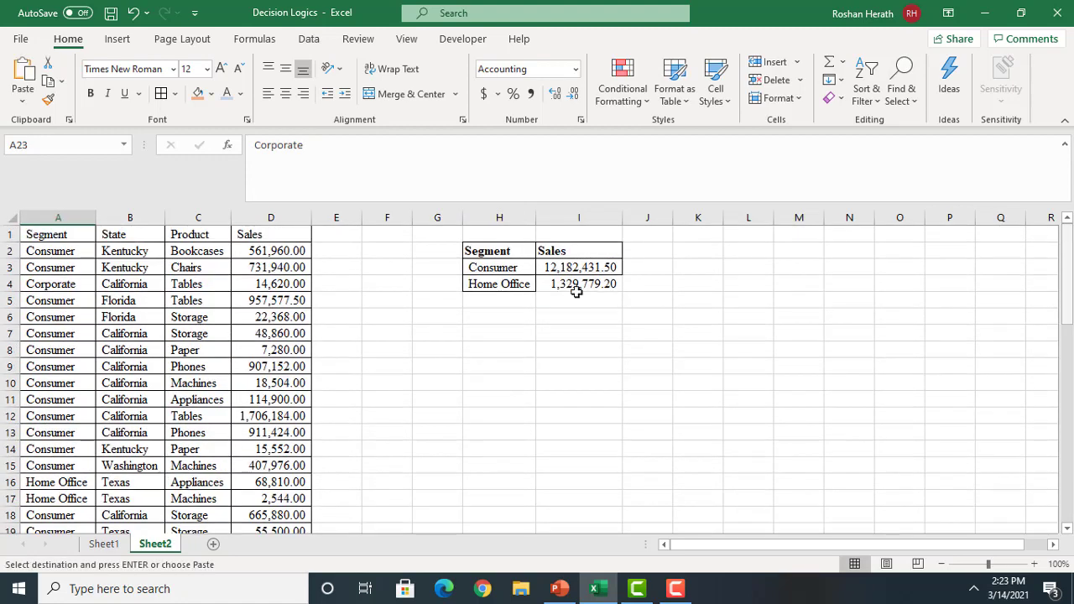
{"action": "left_click", "coordinate": [486, 305]}
{"action": "key", "text": "ctrl+v"}
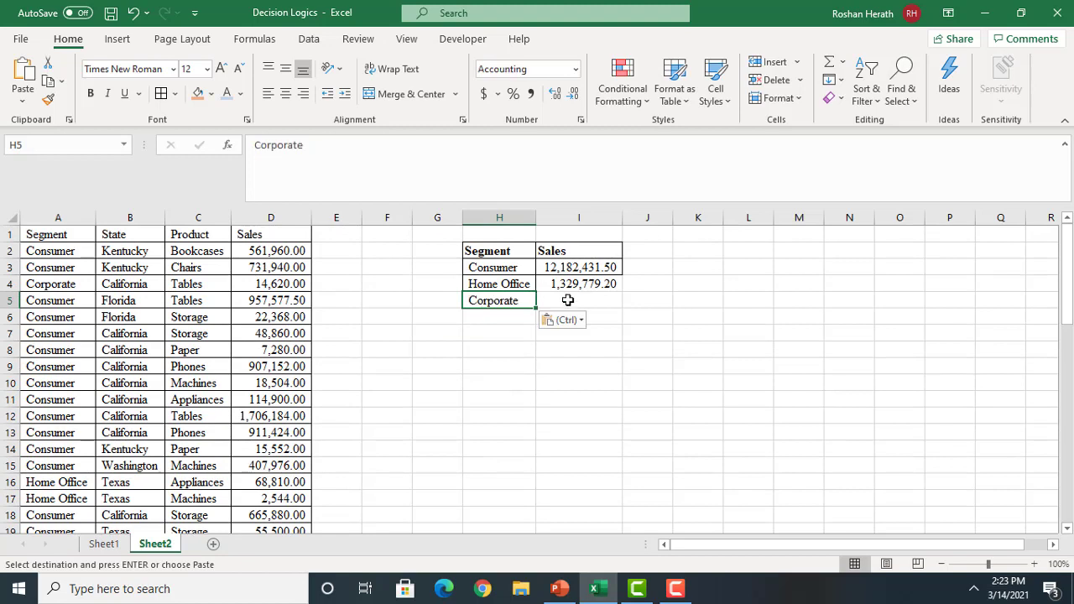
{"action": "left_click_drag", "start_coordinate": [500, 283], "coordinate": [559, 297]}
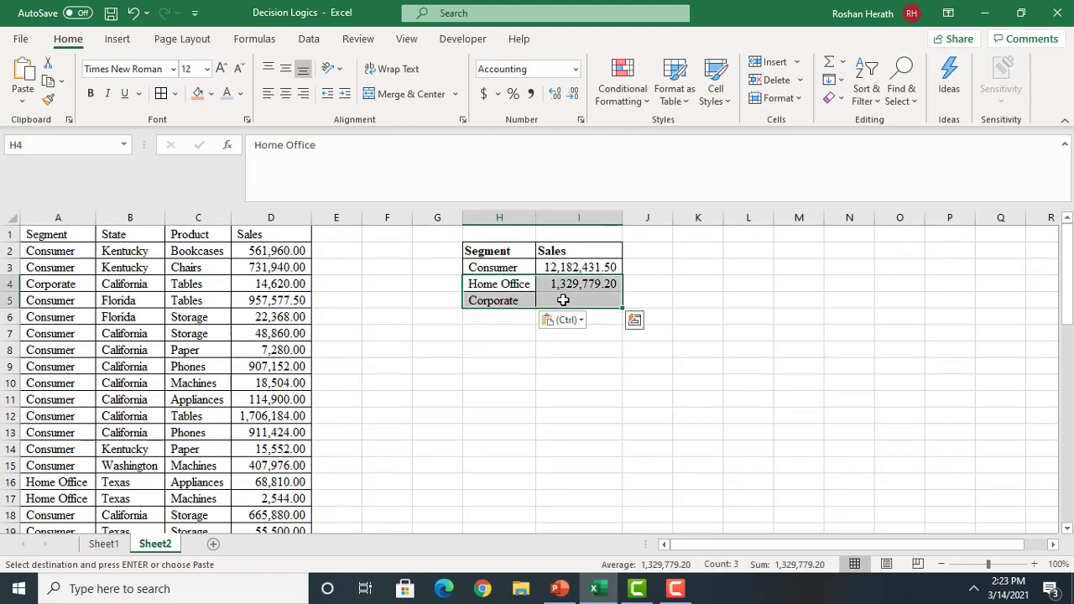
{"action": "left_click", "coordinate": [163, 94]}
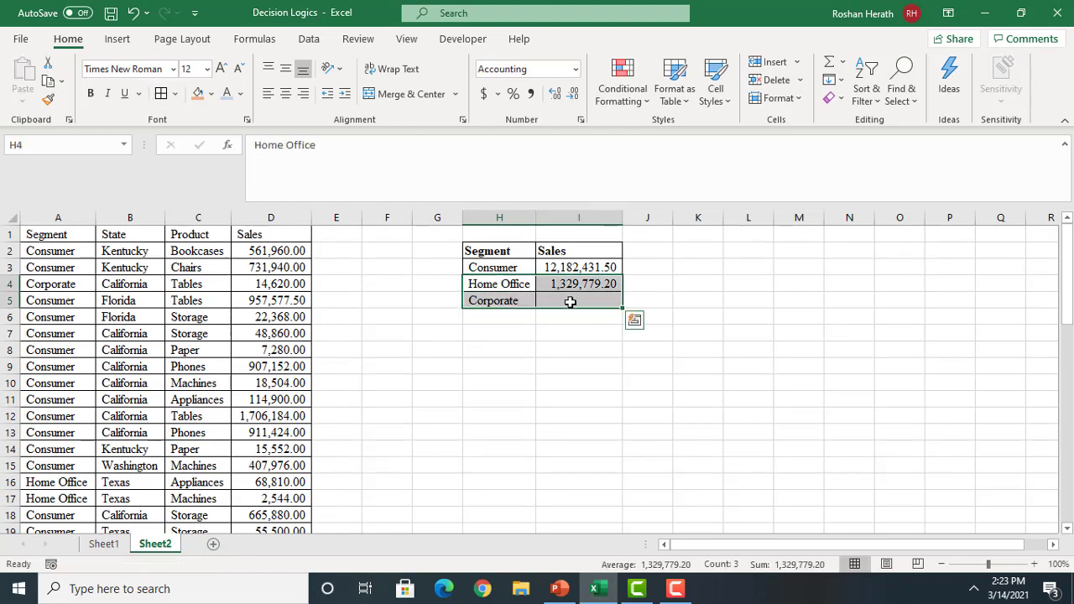
Build a SUMIF formula in I5 through its function arguments: range segment, criteria H5 and sum range sales
{"action": "left_click", "coordinate": [570, 302]}
{"action": "type", "text": "=sum"}
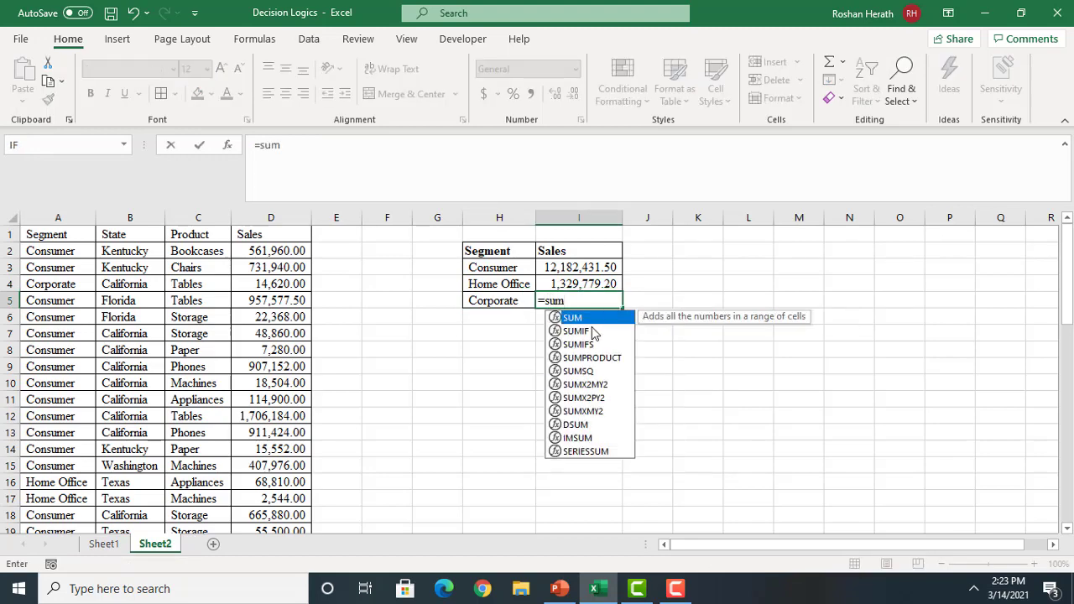
{"action": "double_click", "coordinate": [592, 330]}
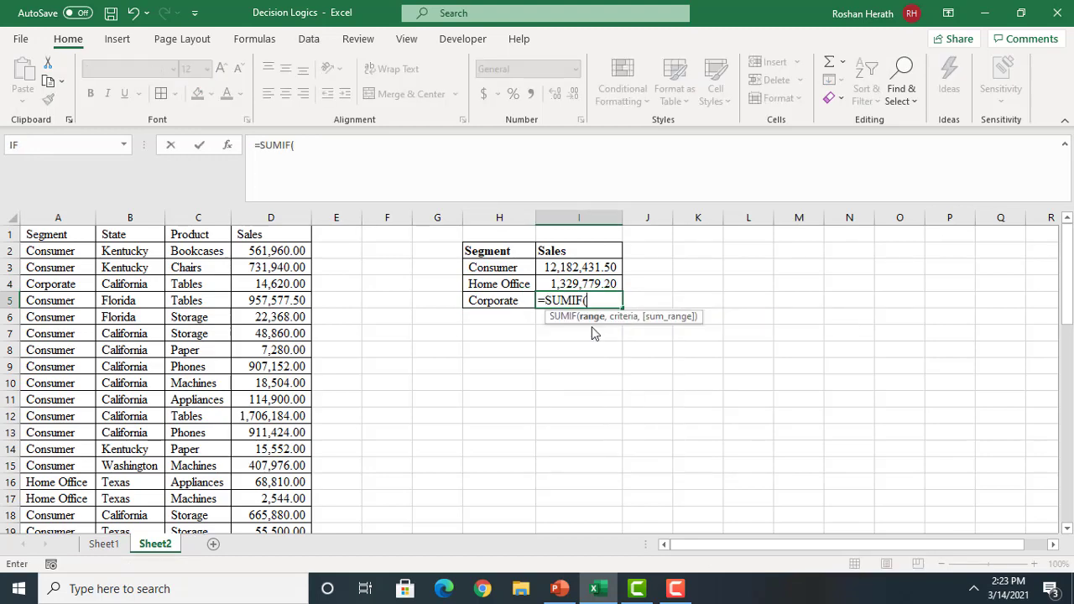
{"action": "left_click", "coordinate": [227, 146]}
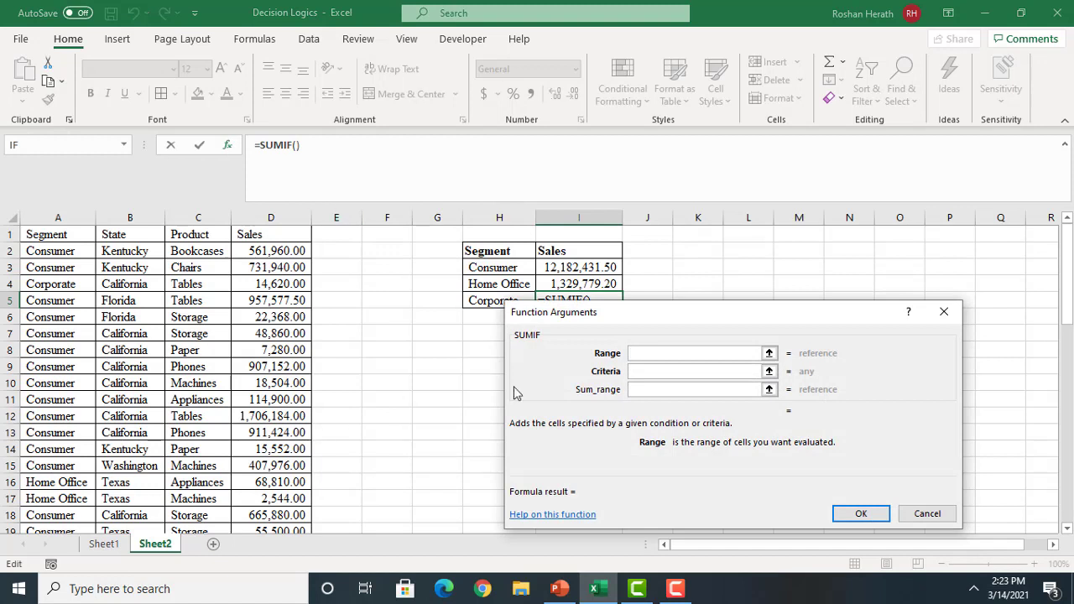
{"action": "type", "text": "segment"}
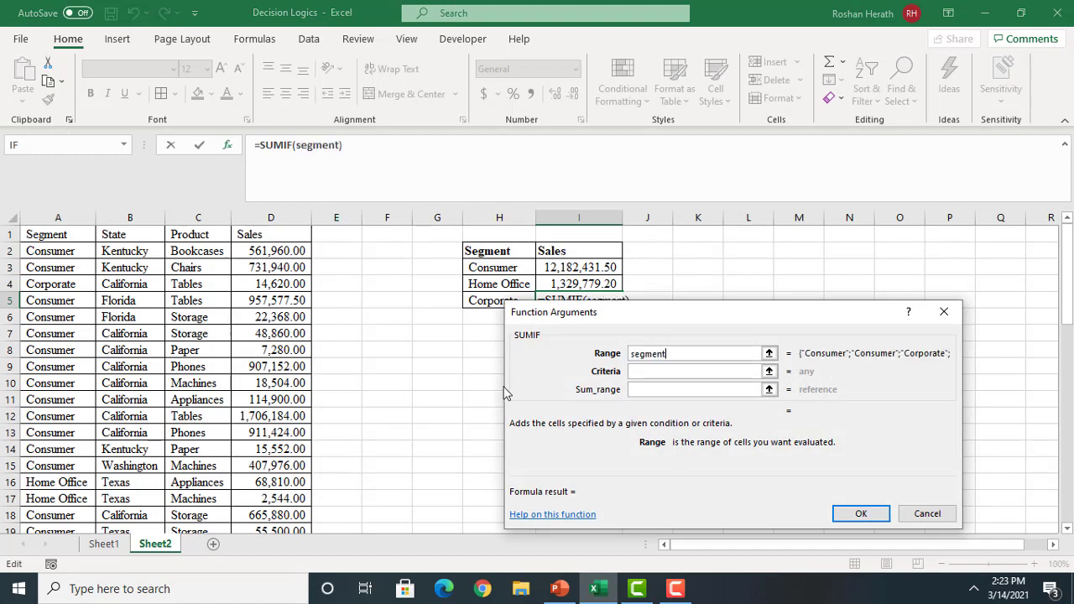
{"action": "left_click", "coordinate": [656, 372]}
{"action": "left_click", "coordinate": [482, 297]}
{"action": "left_click_drag", "start_coordinate": [704, 314], "coordinate": [675, 356]}
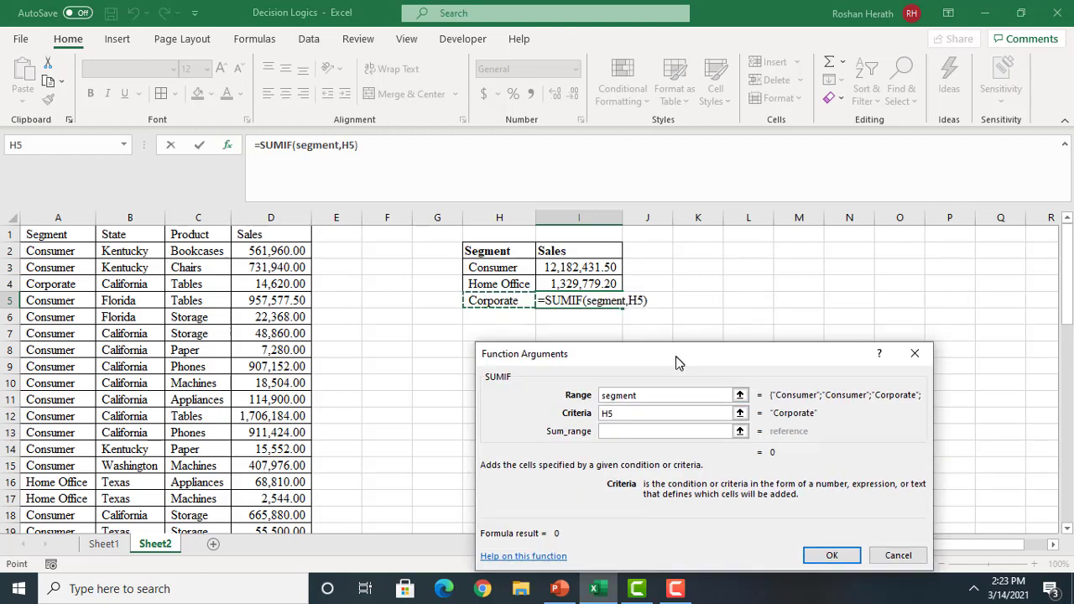
{"action": "left_click", "coordinate": [618, 433]}
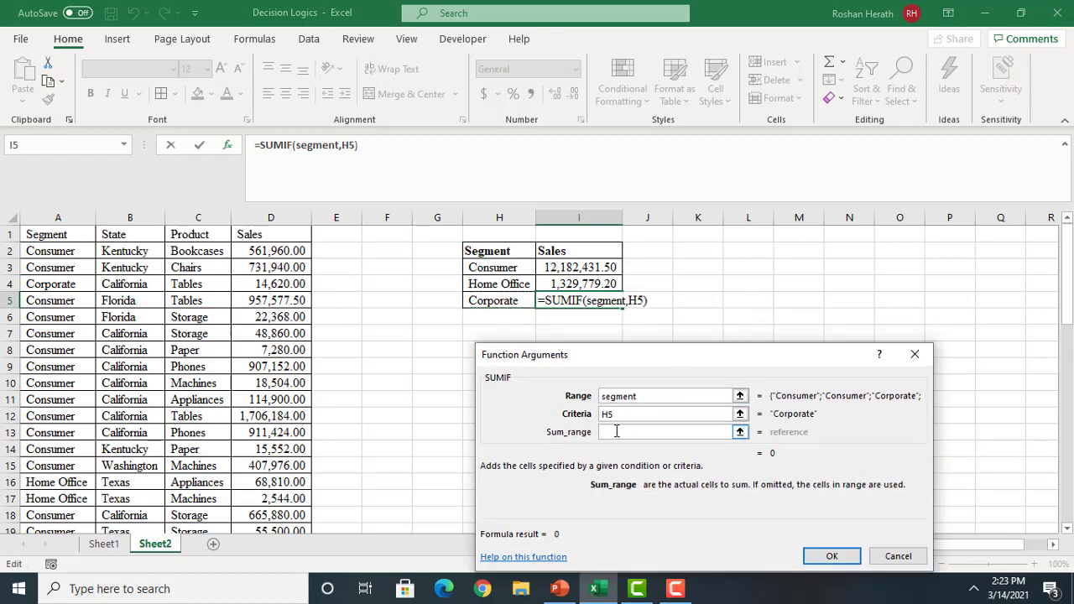
{"action": "type", "text": "sales"}
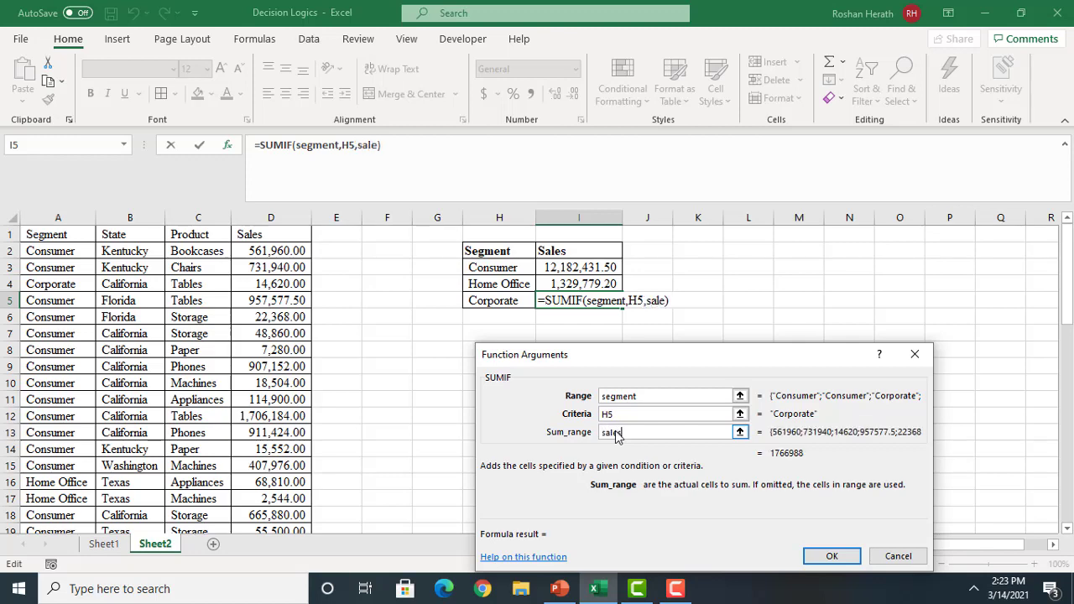
{"action": "left_click", "coordinate": [828, 556]}
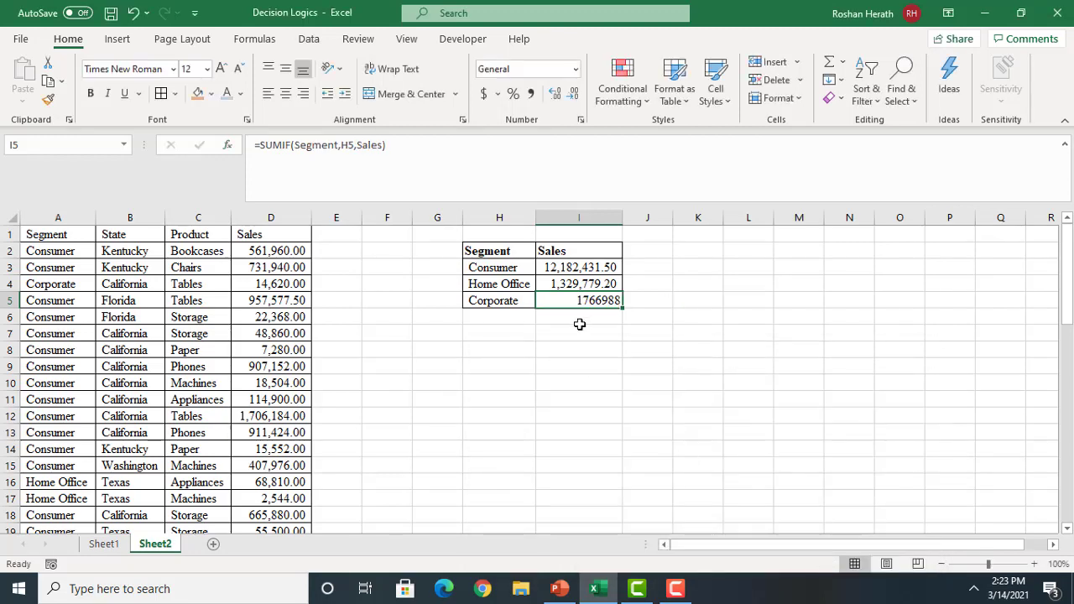
Apply the comma number style to the Corporate total in I5 and review the segment names and SUMIF formulas in H3:I5
{"action": "left_click", "coordinate": [530, 93]}
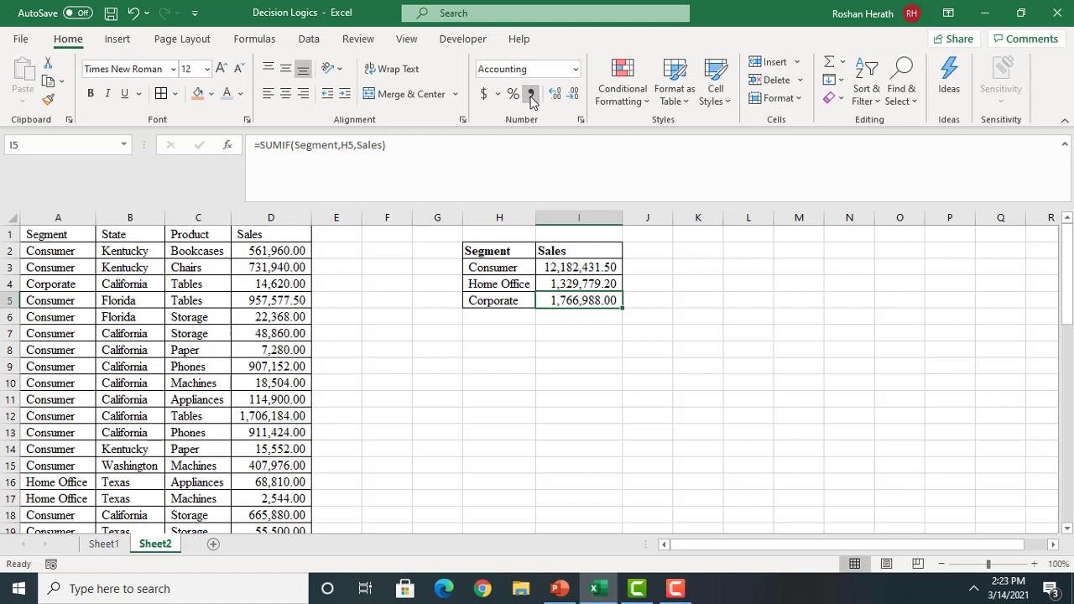
{"action": "left_click", "coordinate": [752, 361]}
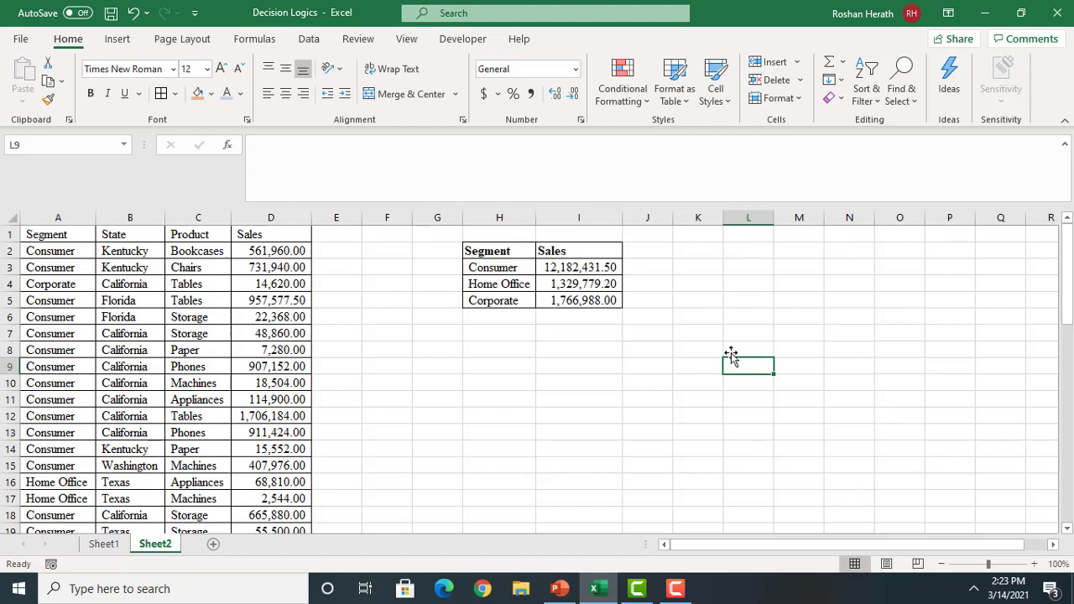
{"action": "left_click", "coordinate": [496, 269]}
{"action": "left_click", "coordinate": [515, 286]}
{"action": "left_click", "coordinate": [599, 268]}
{"action": "left_click", "coordinate": [570, 285]}
{"action": "left_click", "coordinate": [567, 306]}
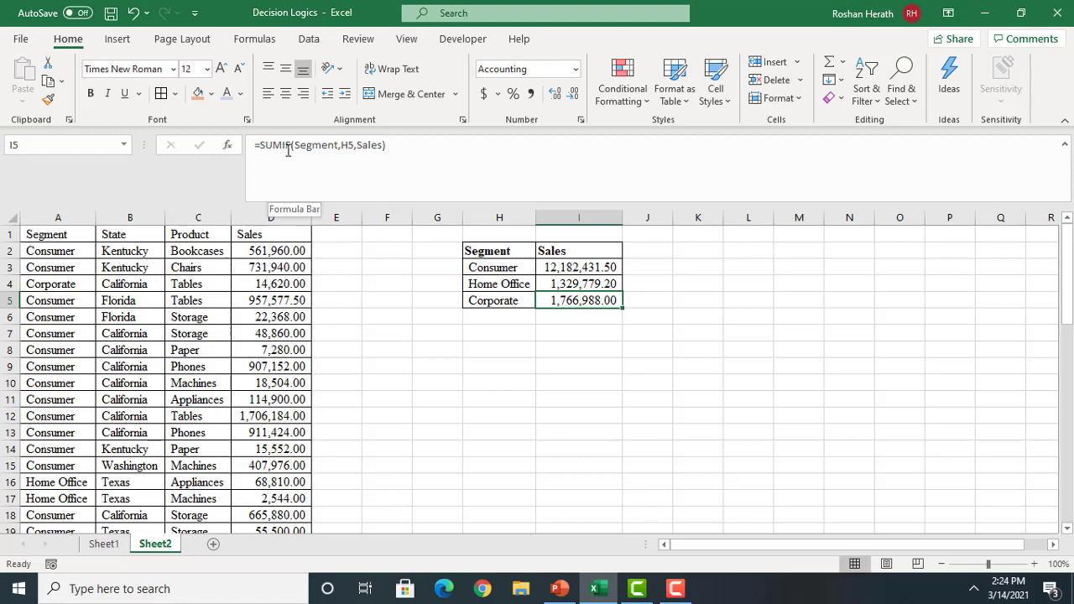
Switch to the PowerPoint presentation and review the SUMIF syntax and argument slides as a slide show
{"action": "left_click", "coordinate": [559, 589]}
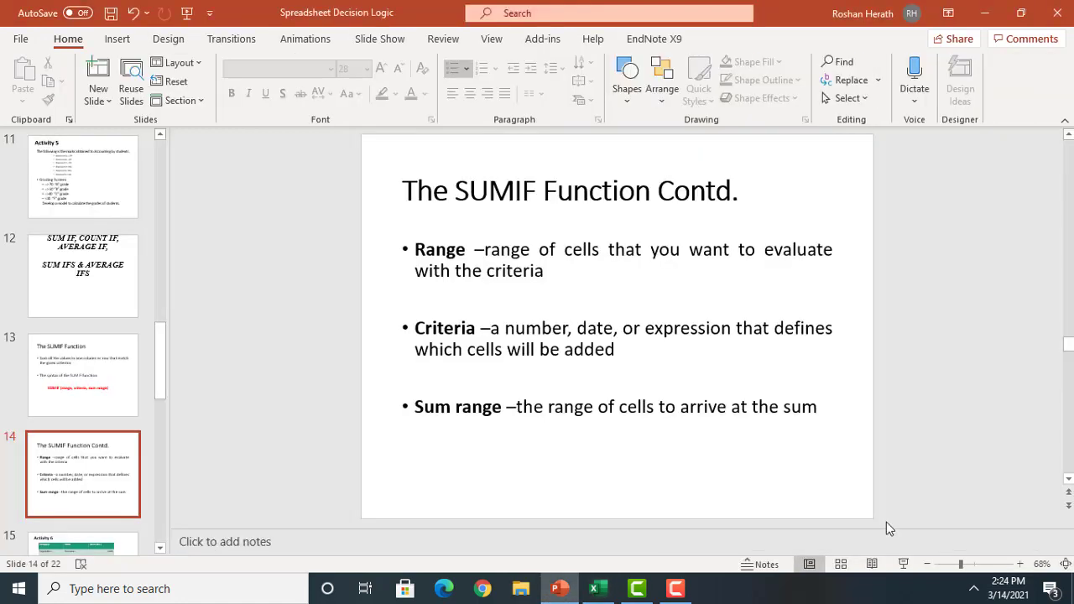
{"action": "left_click", "coordinate": [905, 563]}
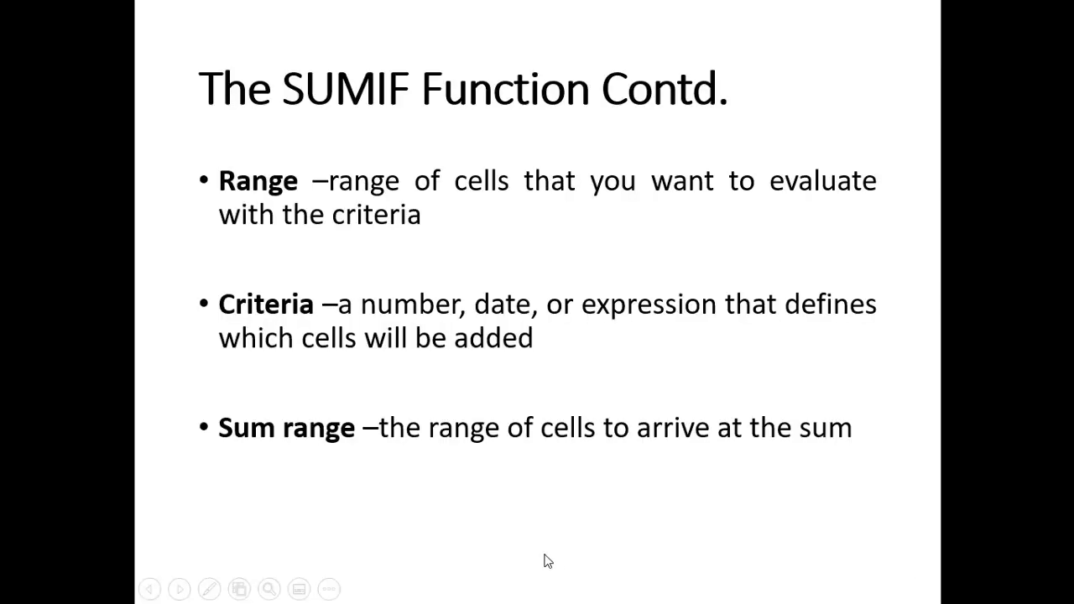
{"action": "key", "text": "Left"}
{"action": "key", "text": "Left"}
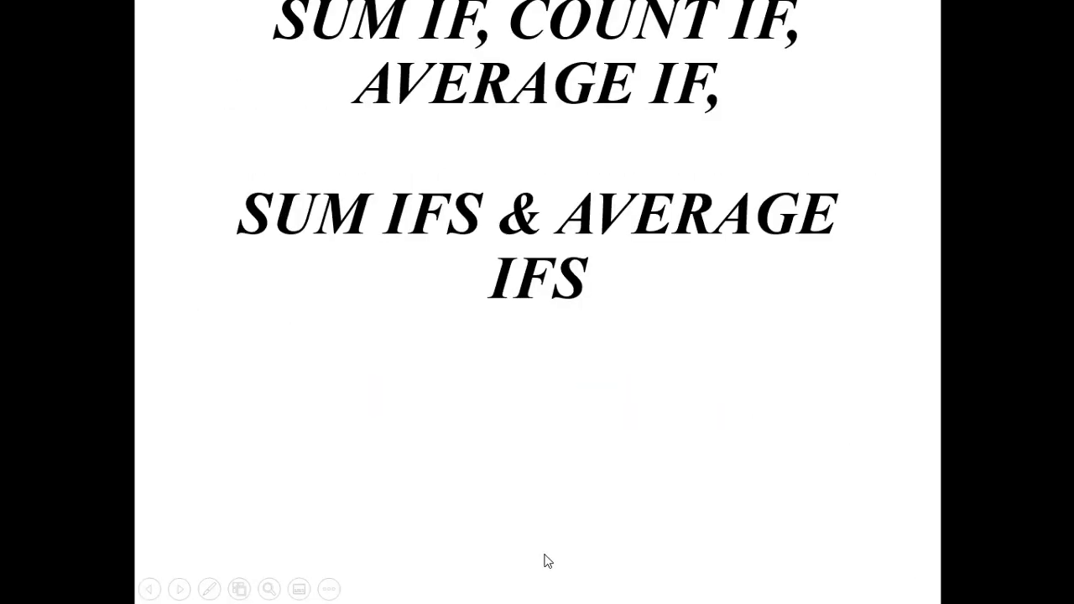
{"action": "key", "text": "Right"}
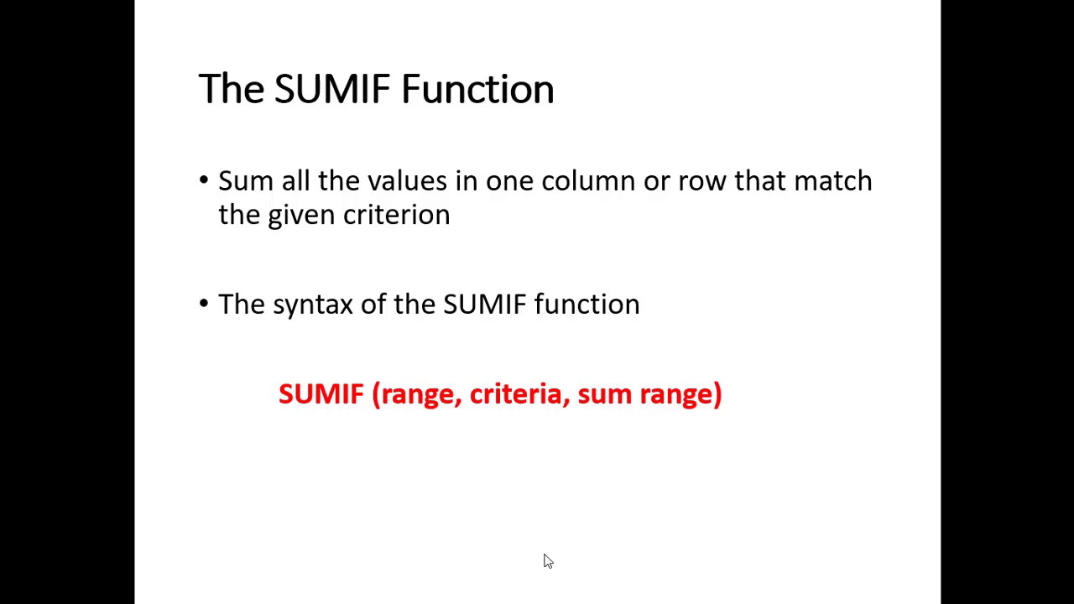
{"action": "left_click", "coordinate": [547, 561]}
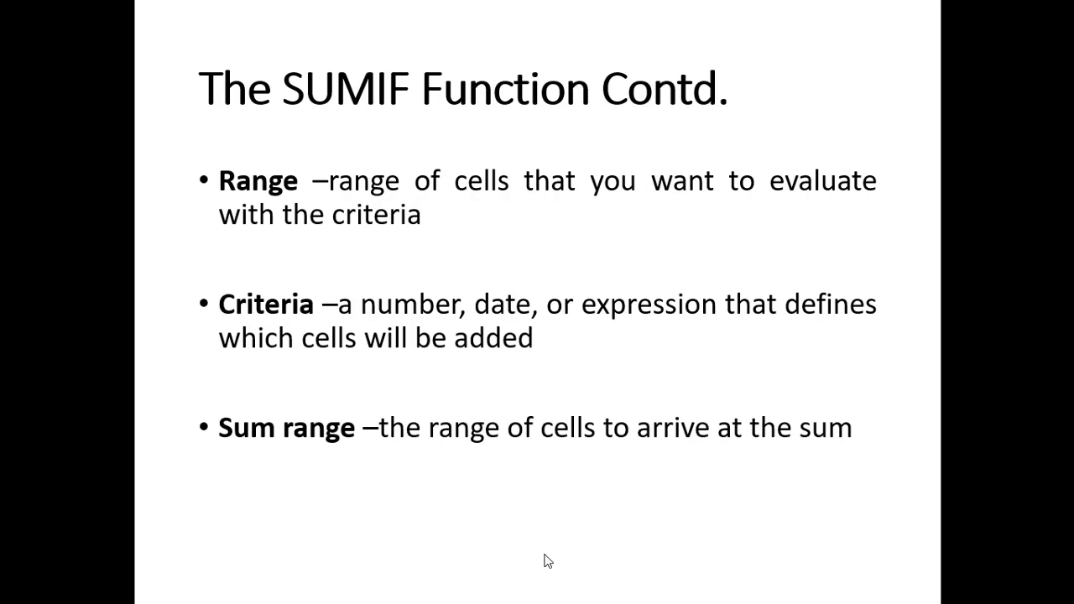
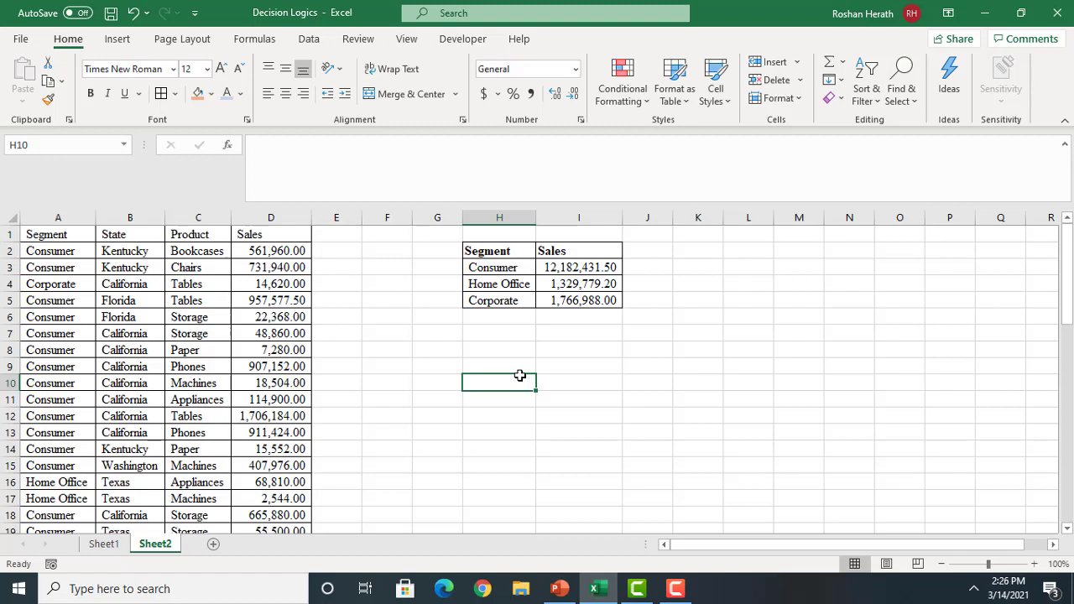
Examine the state names listed in column B of the sales data
{"action": "left_click", "coordinate": [128, 252]}
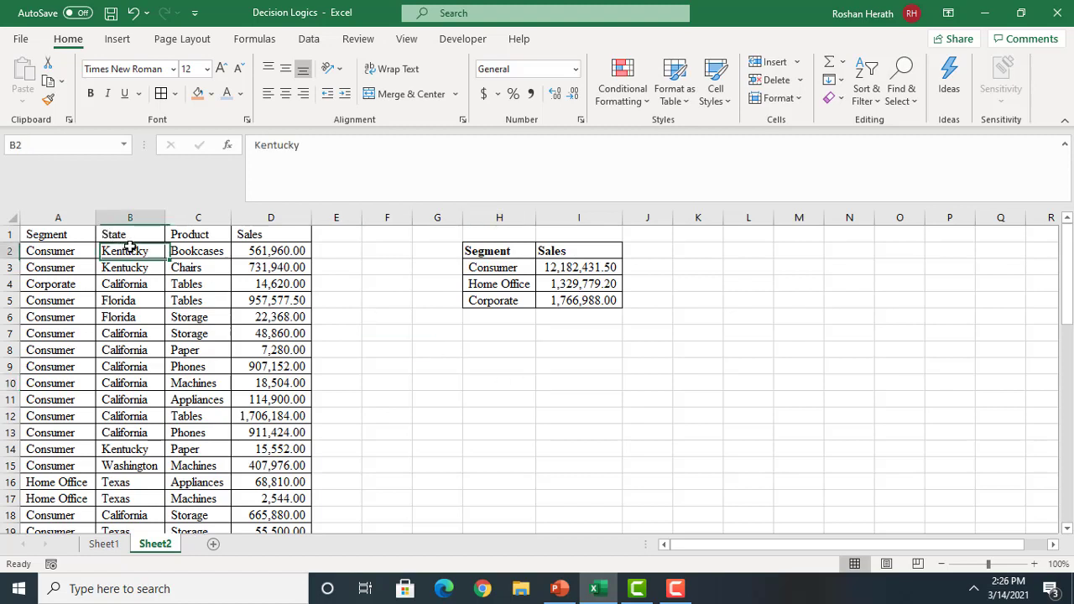
{"action": "key", "text": "Down"}
{"action": "key", "text": "Down"}
{"action": "key", "text": "Down"}
{"action": "key", "text": "Down"}
{"action": "key", "text": "Down"}
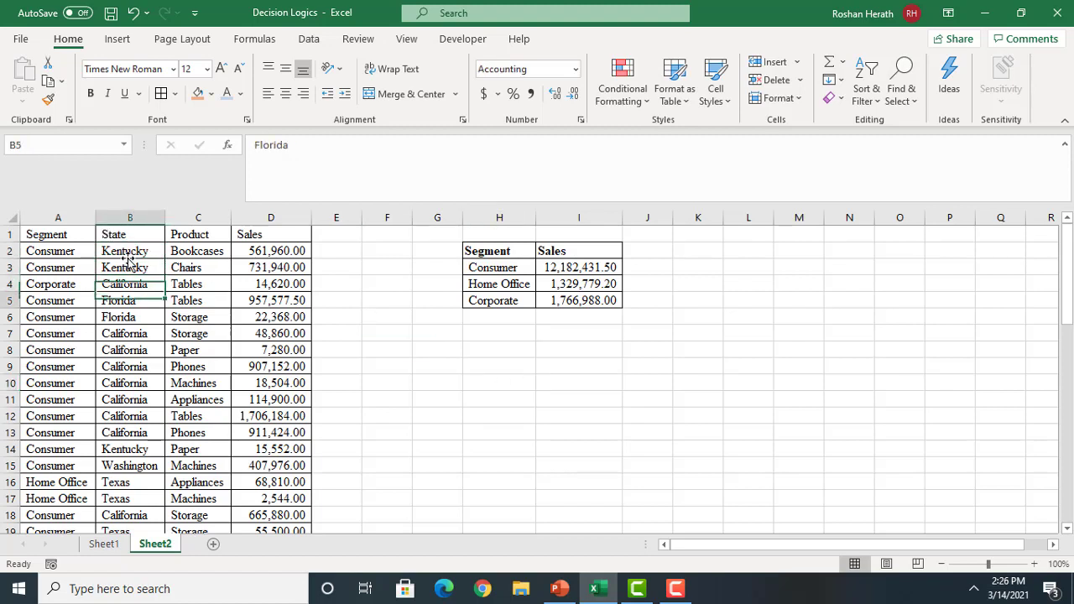
{"action": "key", "text": "Down"}
{"action": "key", "text": "Down"}
{"action": "key", "text": "Down"}
{"action": "key", "text": "Down"}
{"action": "key", "text": "Down"}
{"action": "key", "text": "Down"}
{"action": "key", "text": "Down"}
{"action": "key", "text": "Down"}
{"action": "key", "text": "Down"}
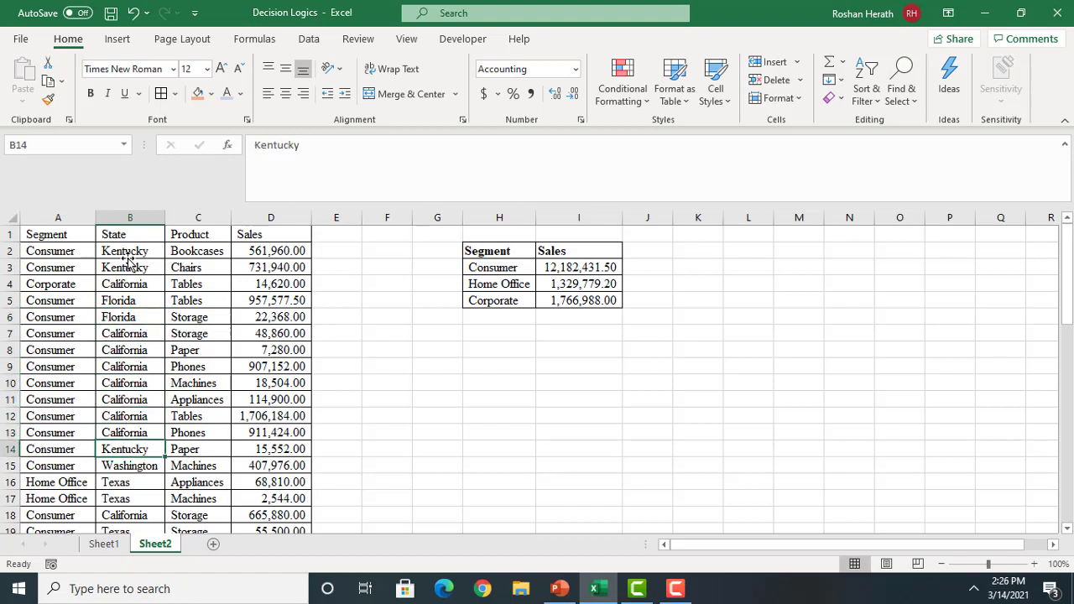
{"action": "key", "text": "Up"}
{"action": "key", "text": "Up"}
{"action": "key", "text": "Down"}
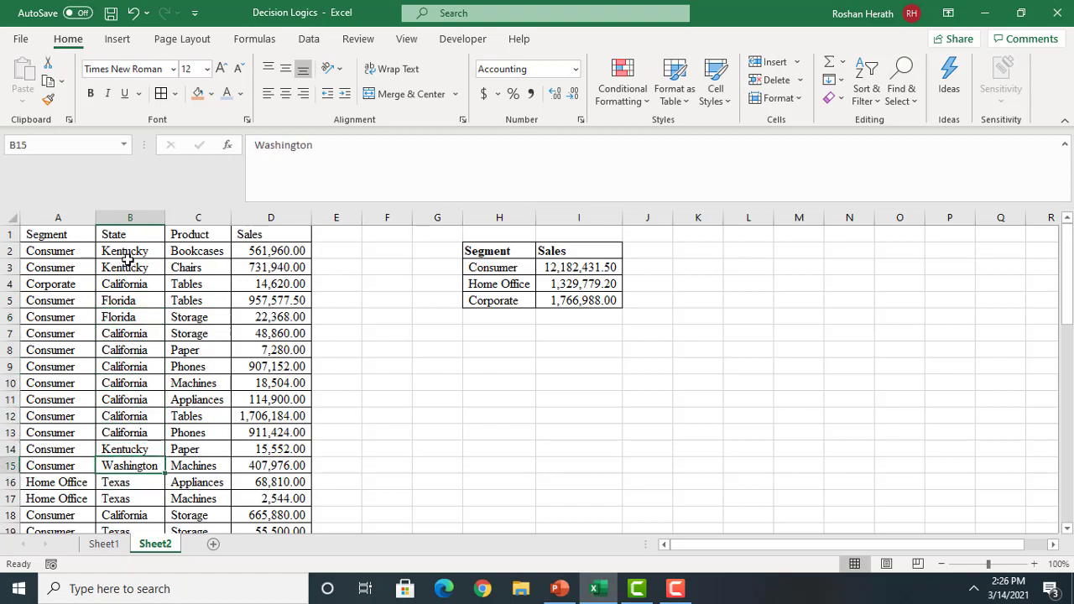
{"action": "key", "text": "Up"}
{"action": "key", "text": "Up"}
{"action": "key", "text": "Up"}
{"action": "key", "text": "Up"}
{"action": "key", "text": "Up"}
{"action": "key", "text": "Up"}
{"action": "key", "text": "Up"}
{"action": "key", "text": "Up"}
{"action": "key", "text": "Up"}
{"action": "key", "text": "Up"}
{"action": "key", "text": "Up"}
{"action": "key", "text": "Up"}
{"action": "key", "text": "Up"}
{"action": "key", "text": "Up"}
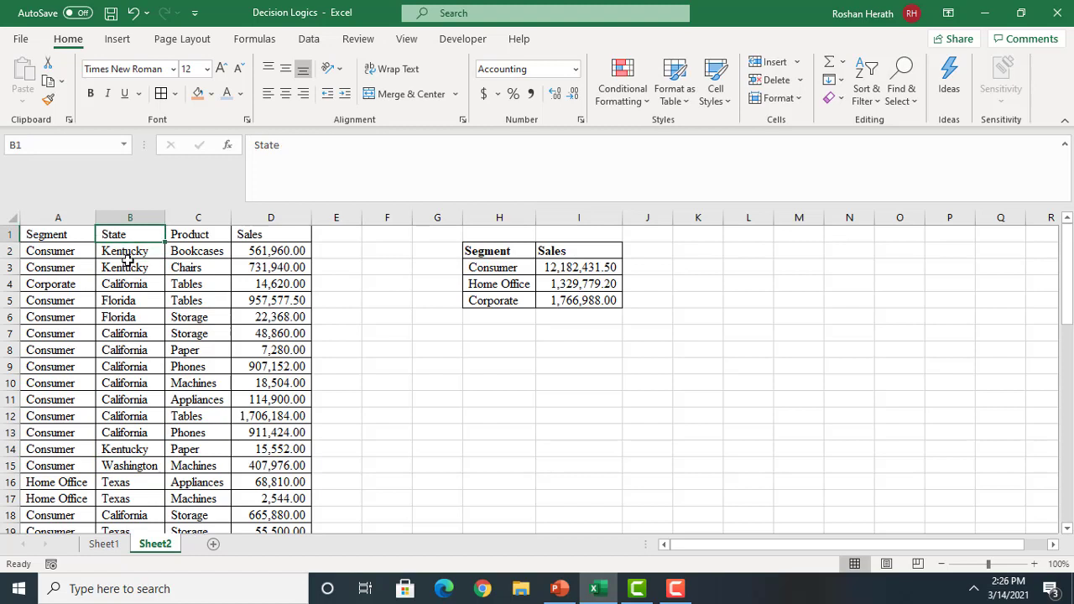
Enter the heading State in H8 and copy the state name Kentucky from B2 into H9
{"action": "left_click", "coordinate": [520, 351]}
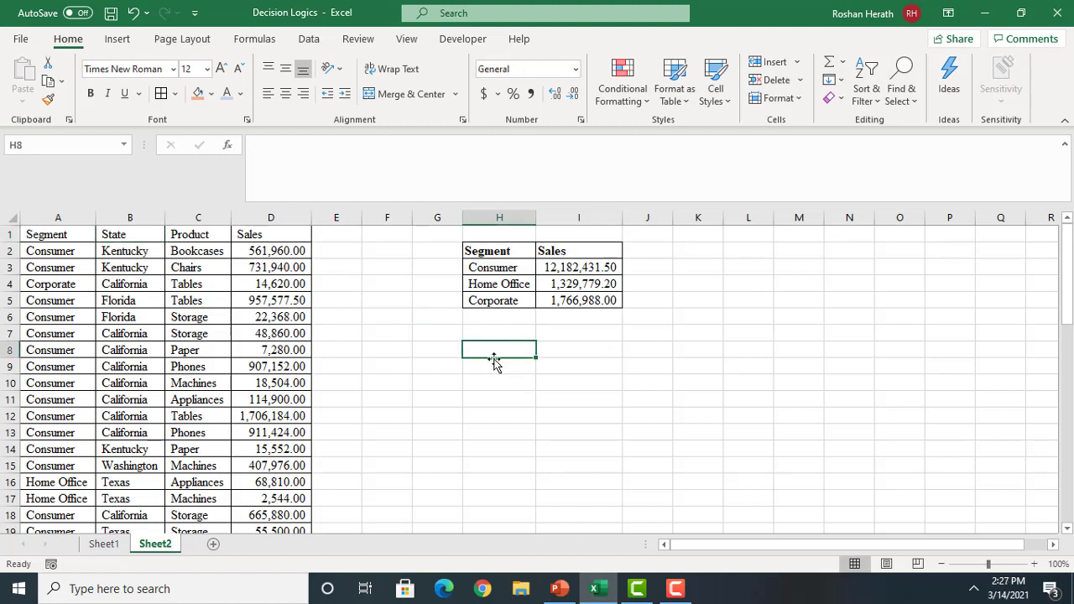
{"action": "type", "text": "Stat"}
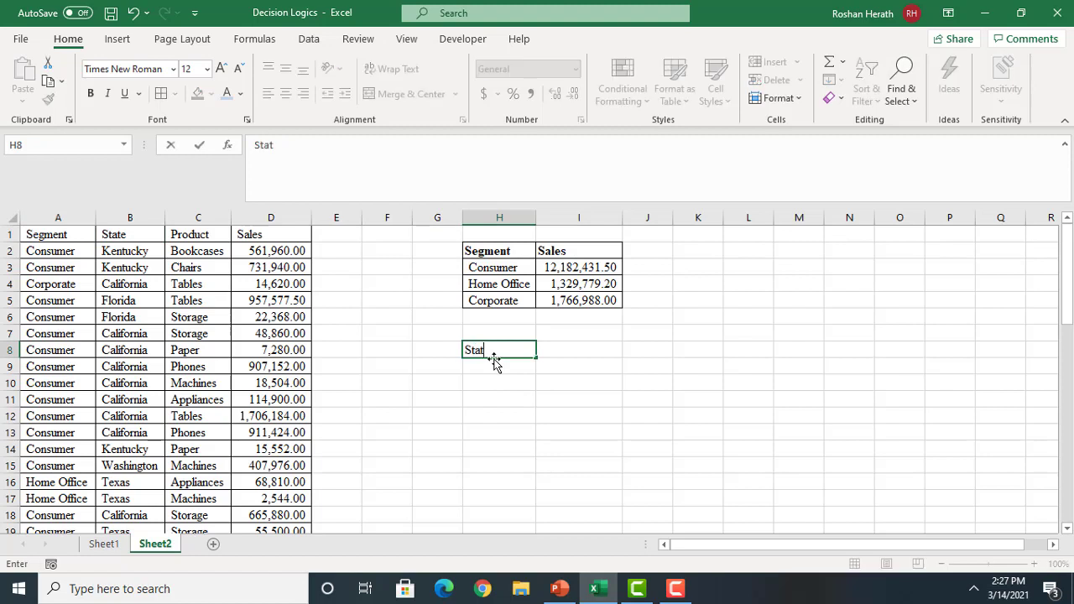
{"action": "type", "text": "e"}
{"action": "key", "text": "Return"}
{"action": "type", "text": "Ke"}
{"action": "key", "text": "Escape"}
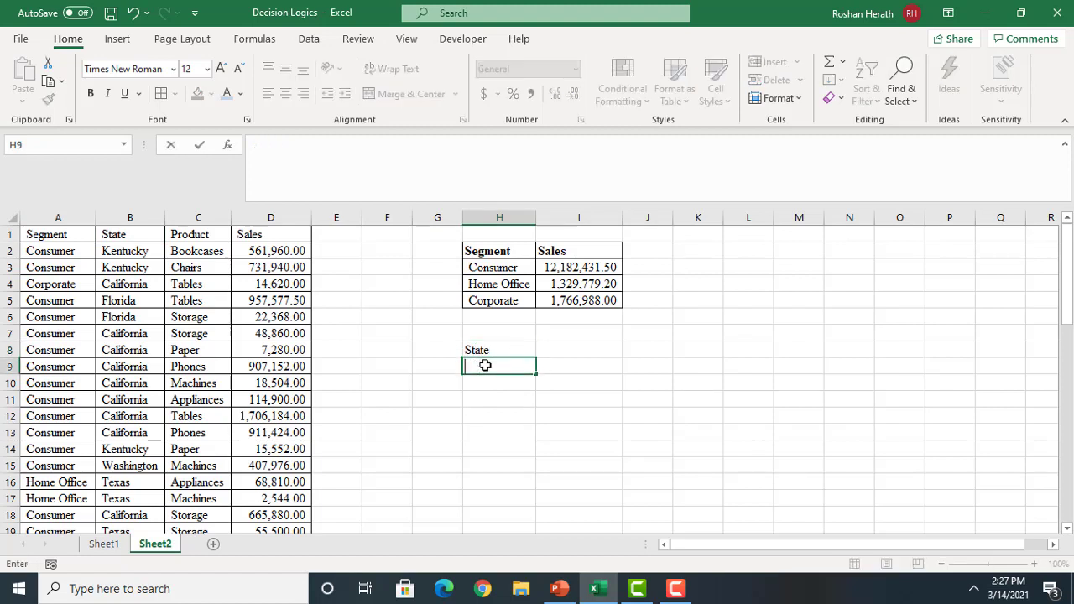
{"action": "left_click", "coordinate": [134, 252]}
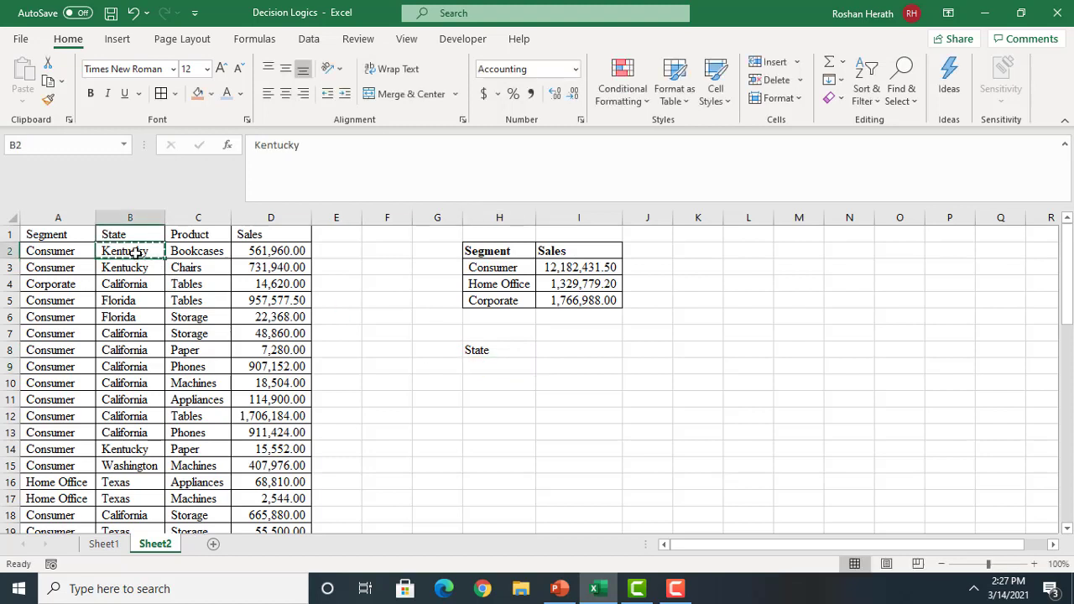
{"action": "key", "text": "ctrl+c"}
{"action": "left_click", "coordinate": [483, 363]}
{"action": "key", "text": "ctrl+v"}
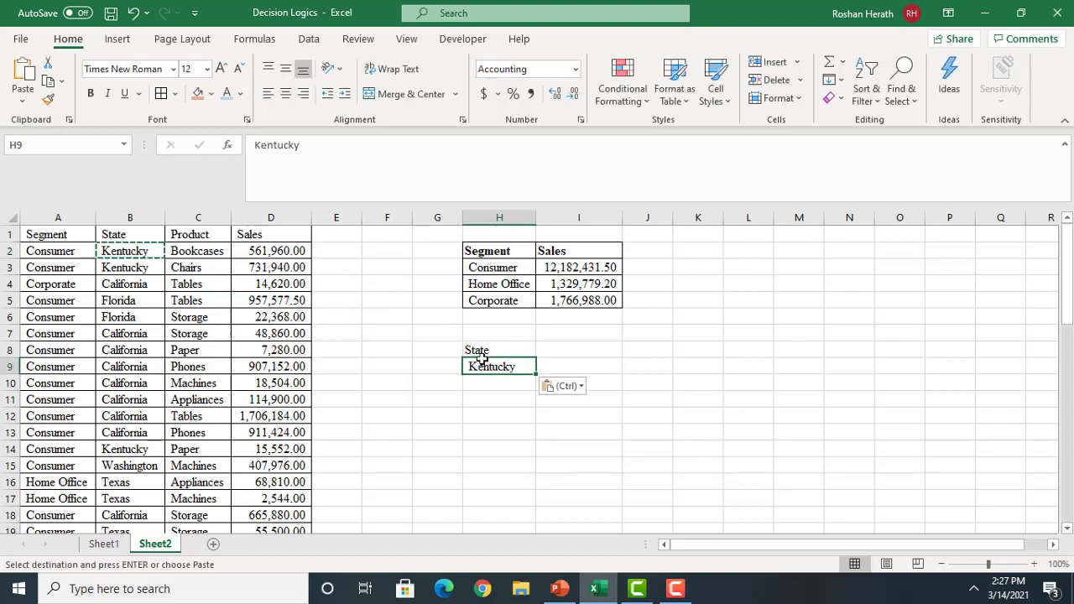
Enter the heading "Number of times the sales have been occurred" in I8 and widen column I to fit it
{"action": "left_click", "coordinate": [584, 355]}
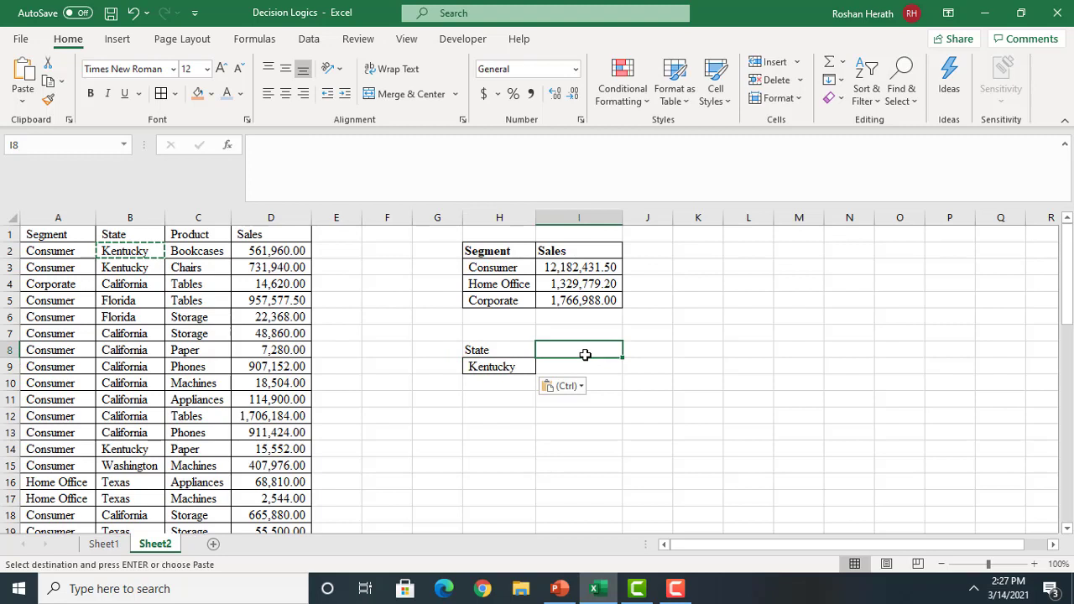
{"action": "type", "text": "N"}
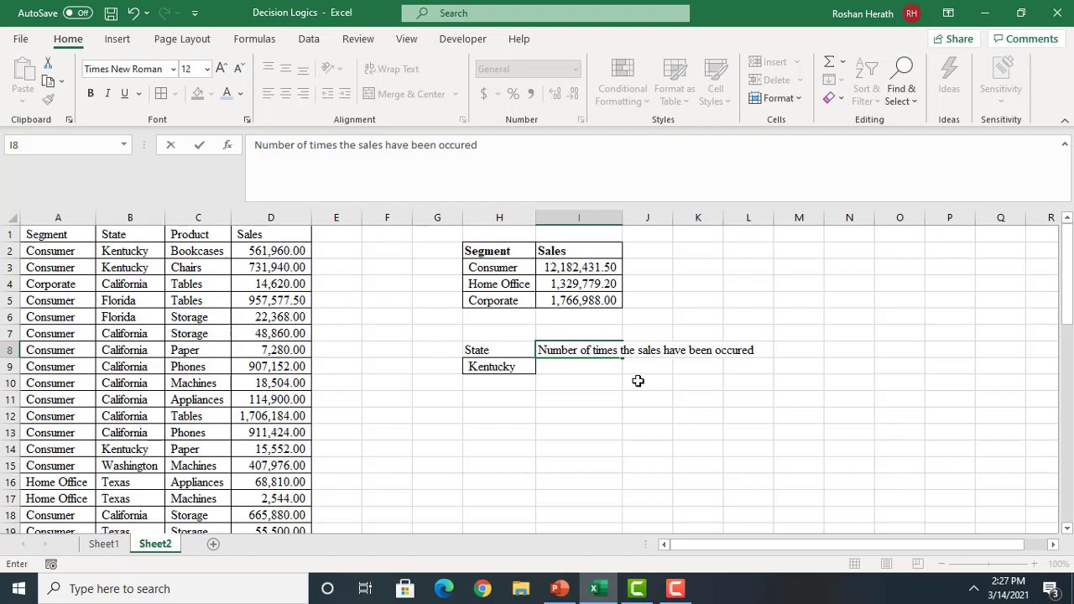
{"action": "left_click", "coordinate": [566, 364]}
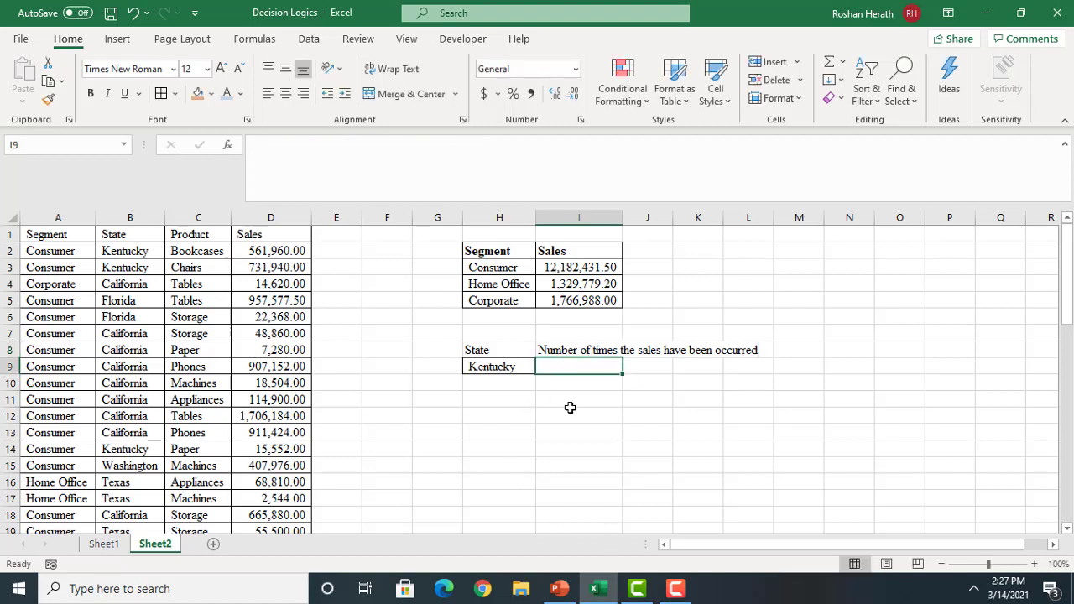
{"action": "left_click_drag", "start_coordinate": [625, 218], "coordinate": [760, 219]}
{"action": "left_click", "coordinate": [546, 450]}
Build a COUNTIF formula in I9 through its function arguments: range state and criteria H9
{"action": "left_click", "coordinate": [563, 366]}
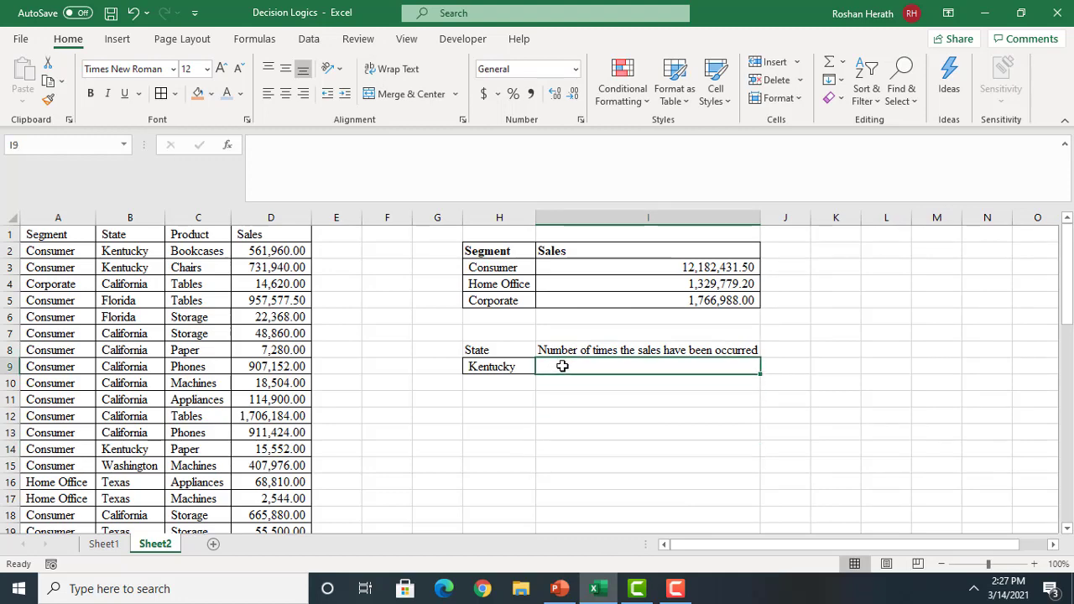
{"action": "type", "text": "=co"}
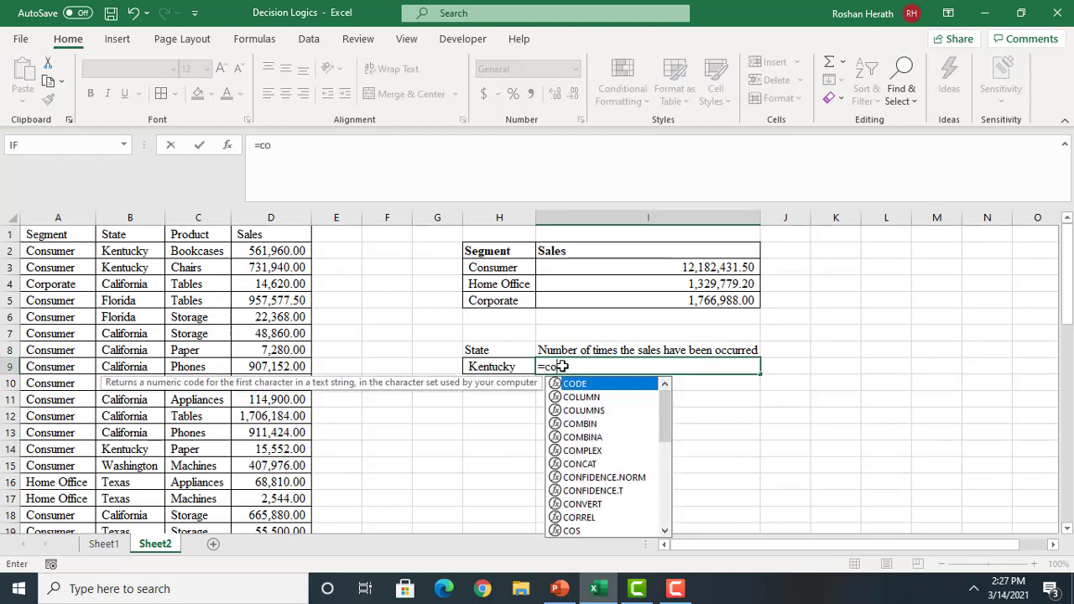
{"action": "type", "text": "unt"}
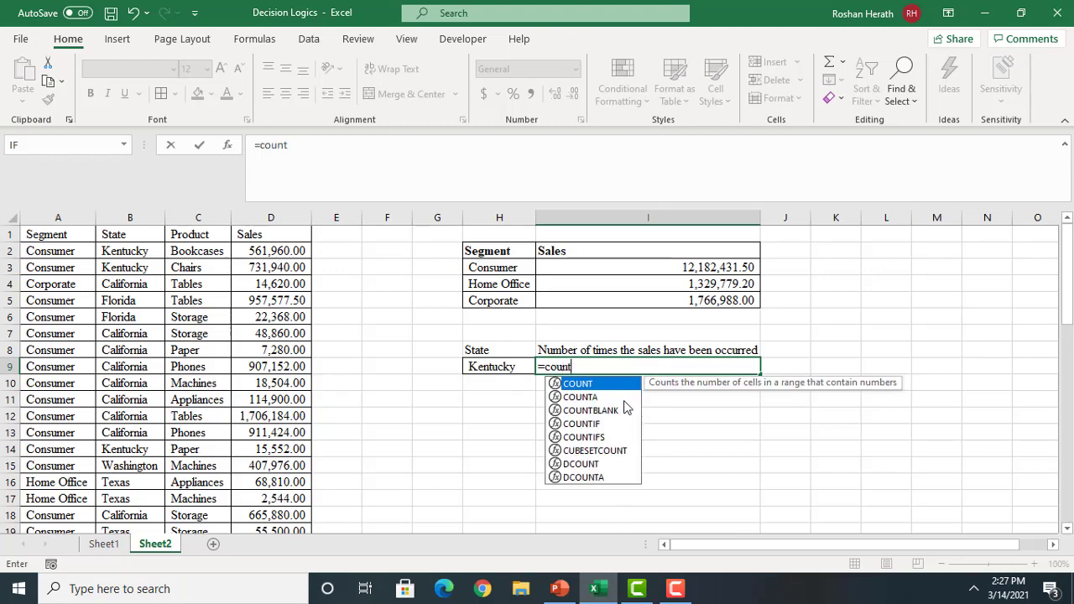
{"action": "double_click", "coordinate": [588, 423]}
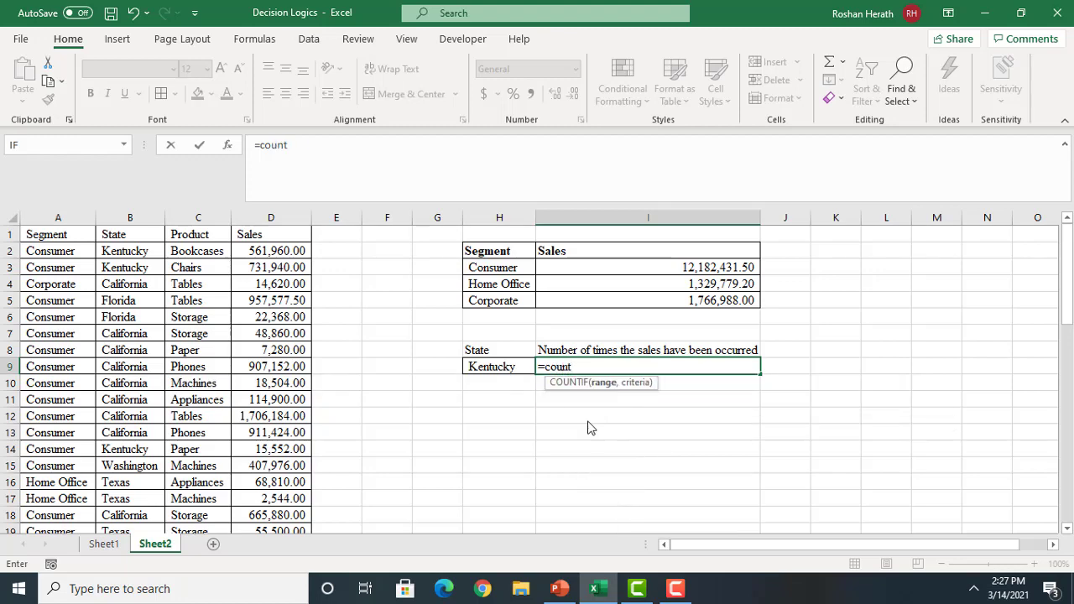
{"action": "left_click", "coordinate": [227, 149]}
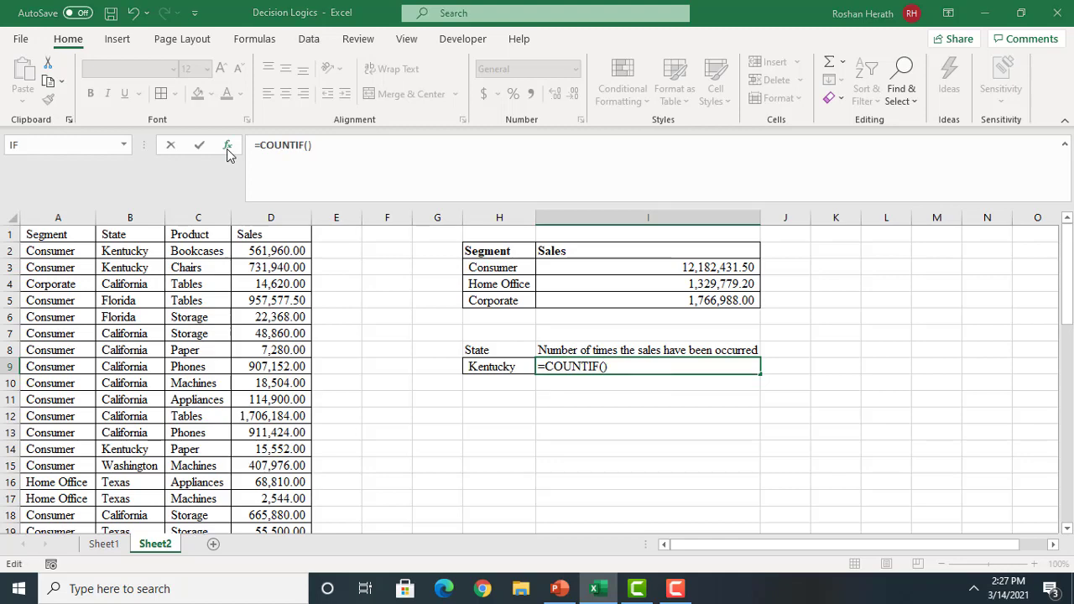
{"action": "left_click_drag", "start_coordinate": [705, 364], "coordinate": [741, 46]}
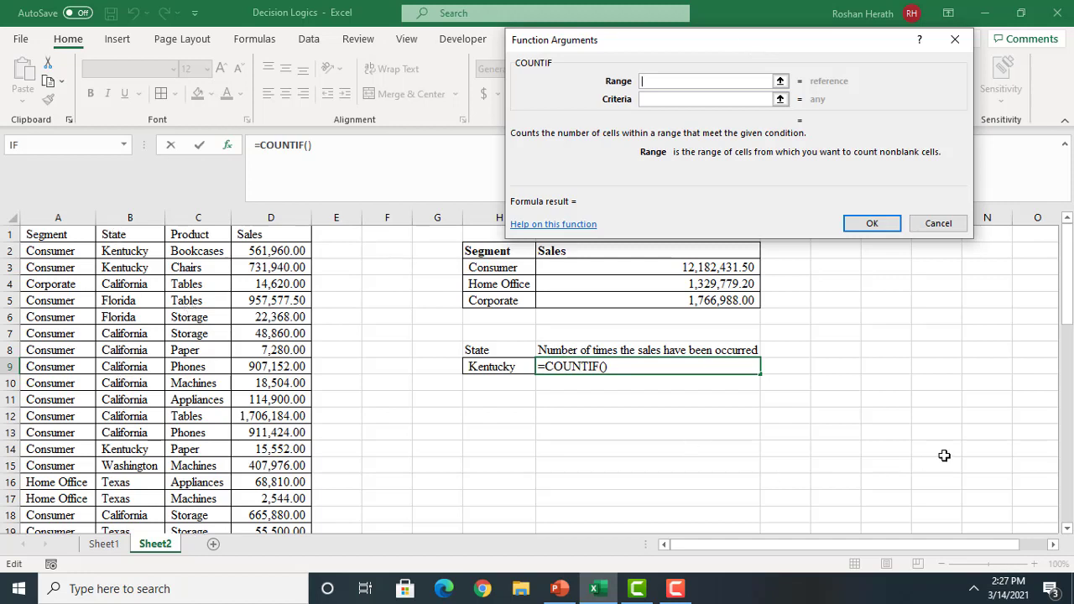
{"action": "type", "text": "state"}
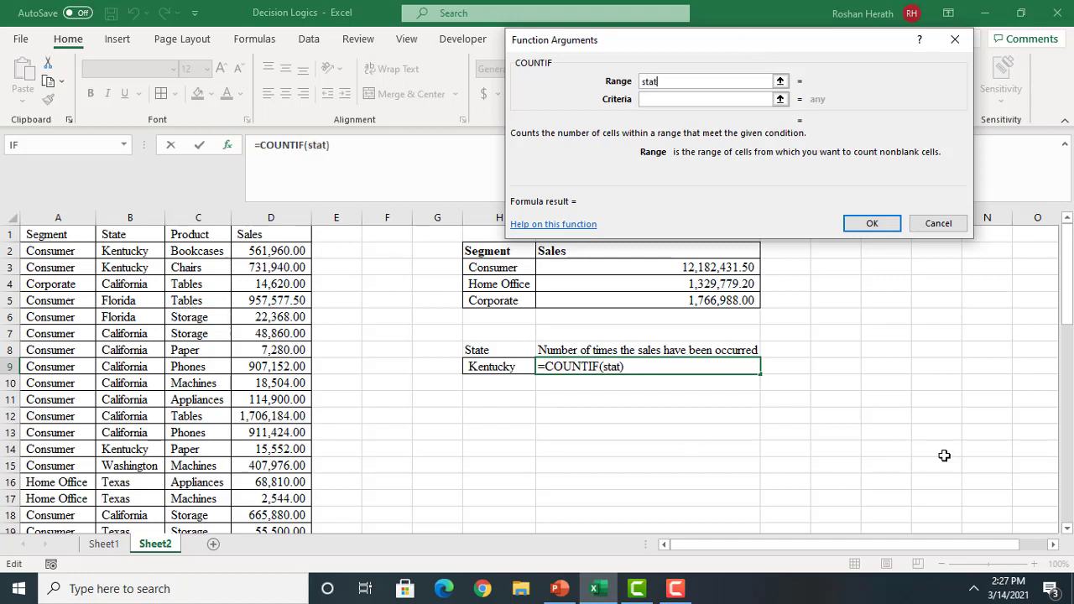
{"action": "left_click", "coordinate": [670, 100]}
{"action": "left_click", "coordinate": [470, 367]}
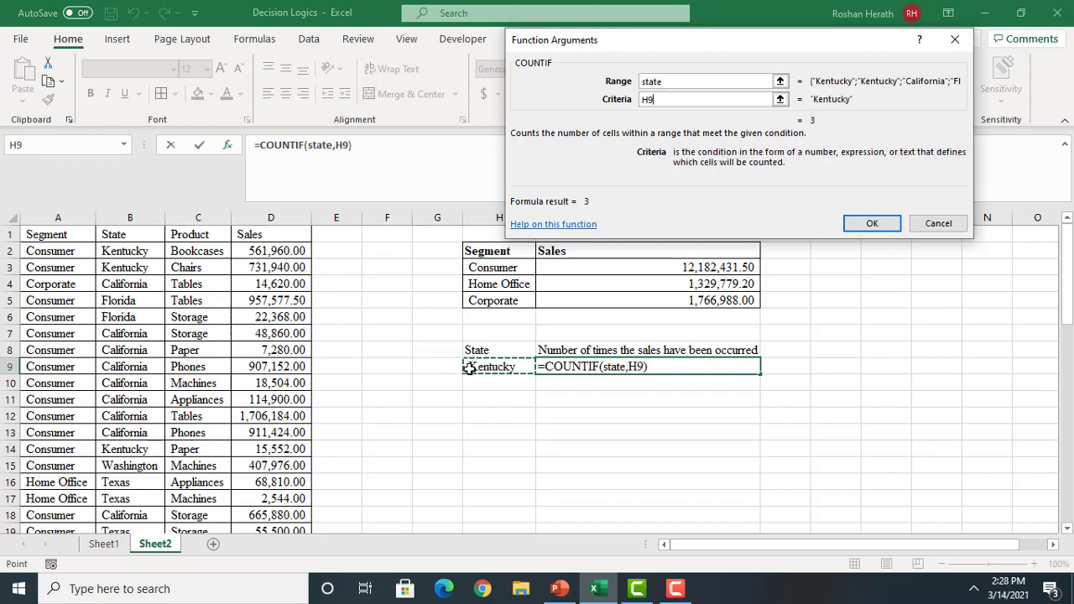
{"action": "left_click", "coordinate": [873, 223]}
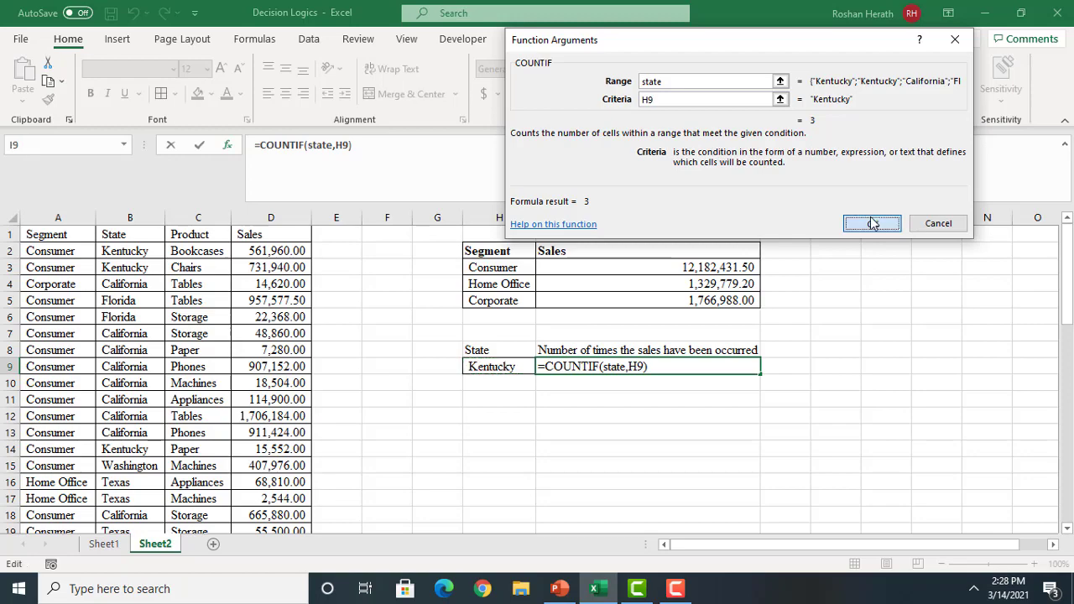
Check the COUNTIF result against the Kentucky entries in the State column
{"action": "mouse_move", "coordinate": [1066, 300]}
{"action": "left_mouse_down"}
{"action": "mouse_move", "coordinate": [1045, 510]}
{"action": "mouse_move", "coordinate": [1064, 321]}
{"action": "left_mouse_up"}
{"action": "left_click", "coordinate": [128, 383]}
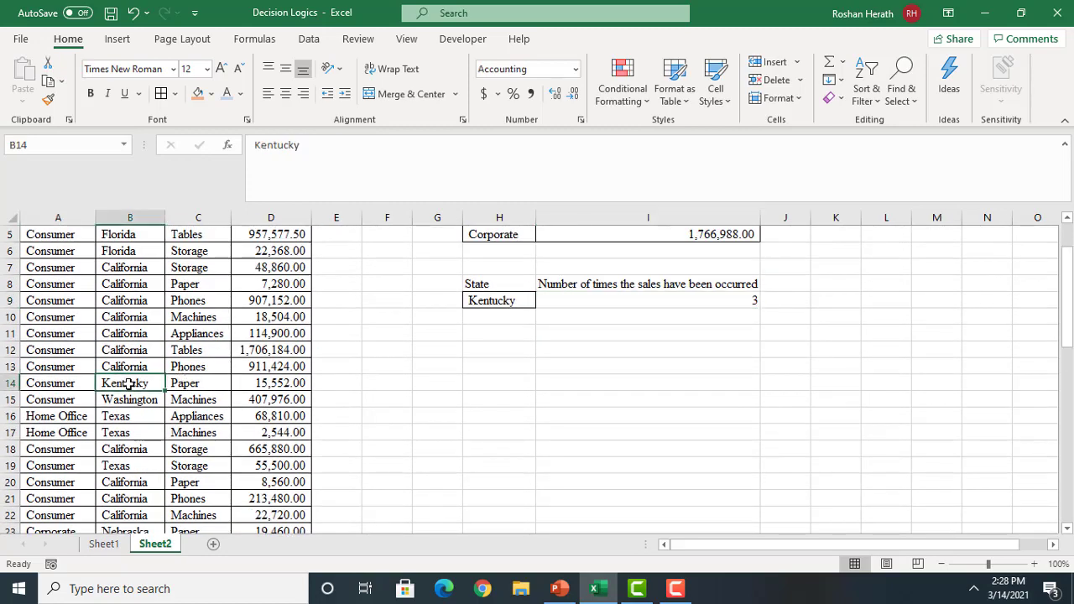
{"action": "key", "text": "Up"}
{"action": "key", "text": "Up"}
{"action": "key", "text": "Up"}
{"action": "key", "text": "Up"}
{"action": "key", "text": "Up"}
{"action": "key", "text": "Up"}
{"action": "key", "text": "Up"}
{"action": "key", "text": "Up"}
{"action": "key", "text": "Up"}
{"action": "key", "text": "Up"}
{"action": "key", "text": "Up"}
{"action": "key", "text": "Up"}
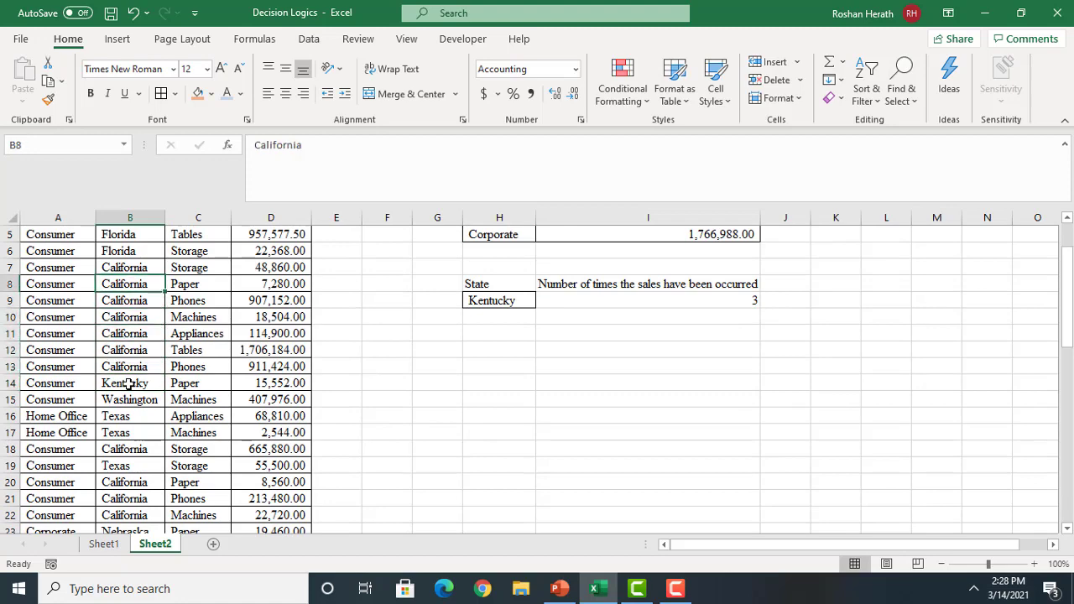
{"action": "key", "text": "Up"}
{"action": "key", "text": "Down"}
{"action": "key", "text": "Down"}
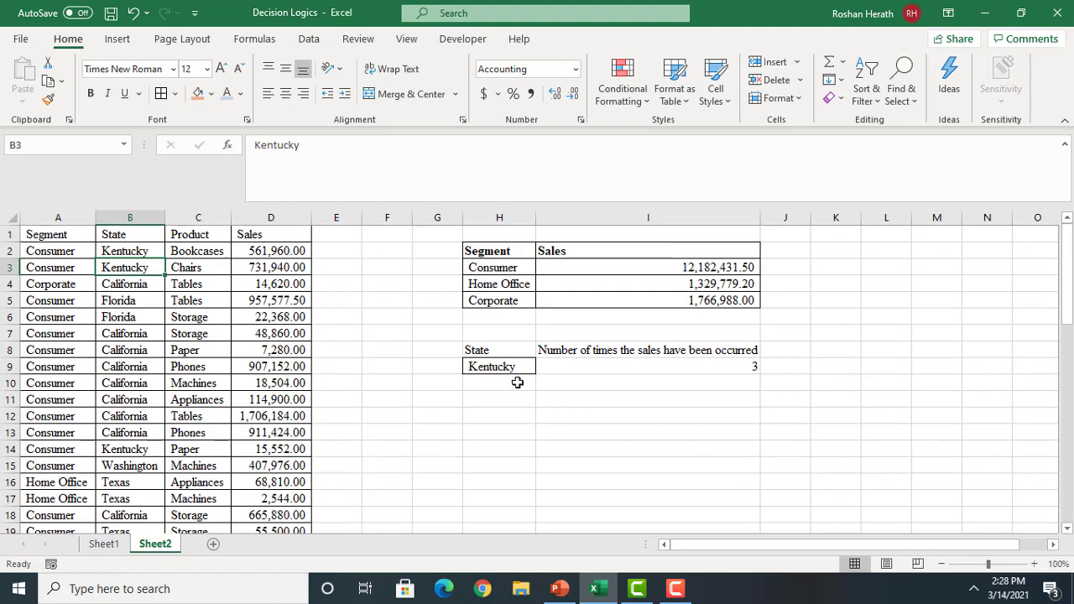
Apply all borders to H8:I13 and copy the state name California from B4 into H10
{"action": "left_click_drag", "start_coordinate": [508, 353], "coordinate": [653, 427]}
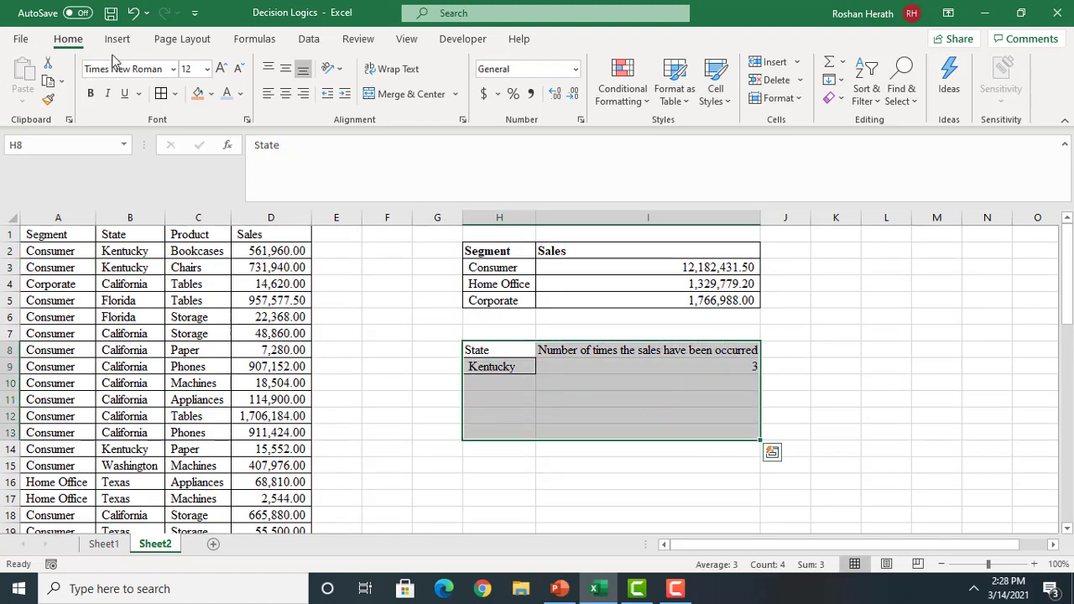
{"action": "left_click", "coordinate": [160, 93]}
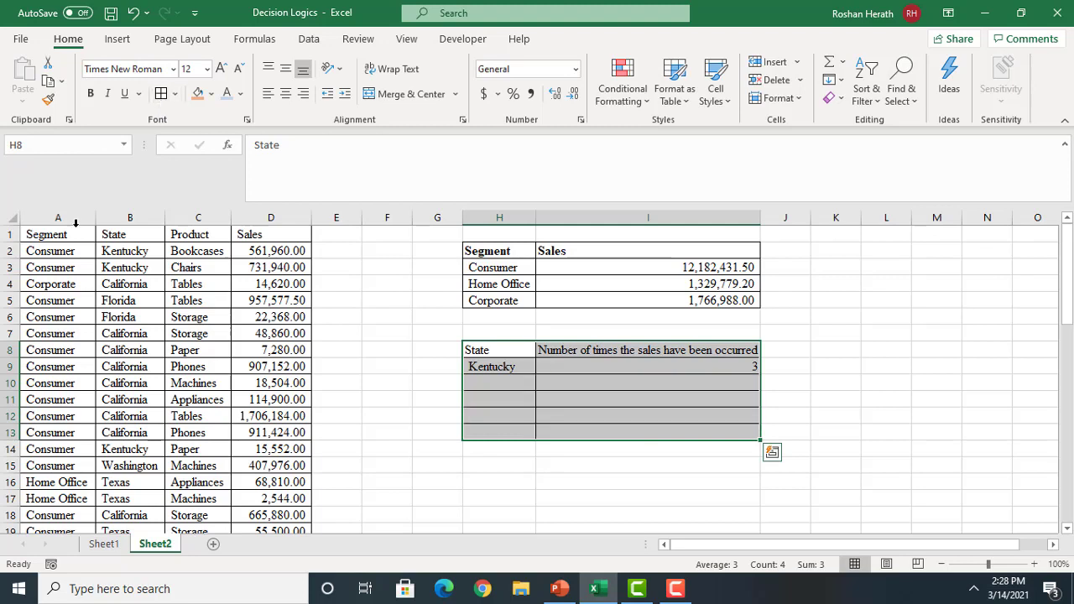
{"action": "left_click", "coordinate": [138, 287]}
{"action": "key", "text": "ctrl+c"}
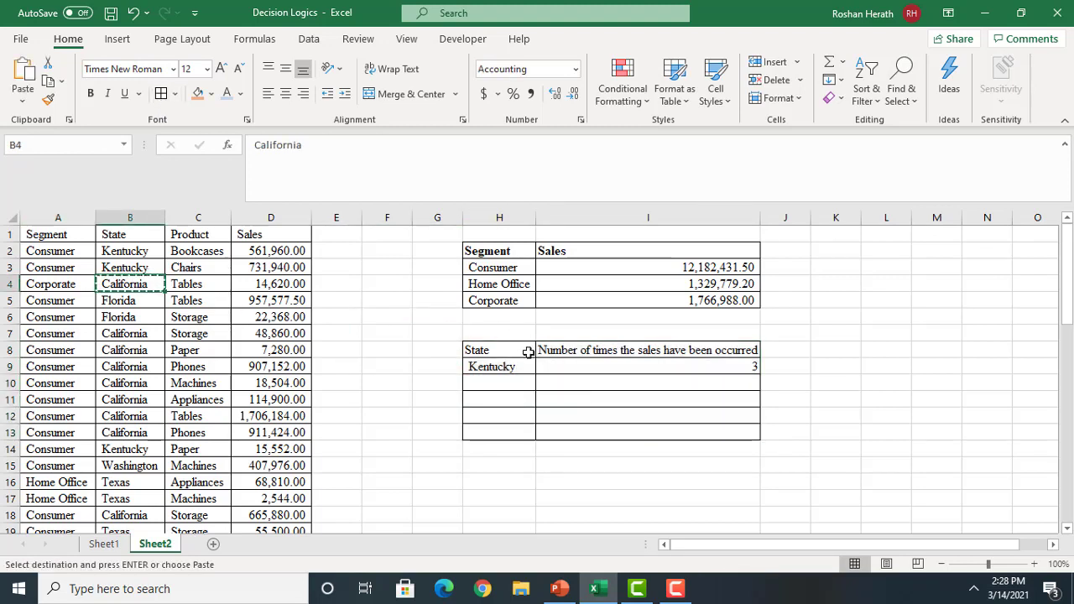
{"action": "left_click", "coordinate": [475, 383]}
{"action": "key", "text": "ctrl+v"}
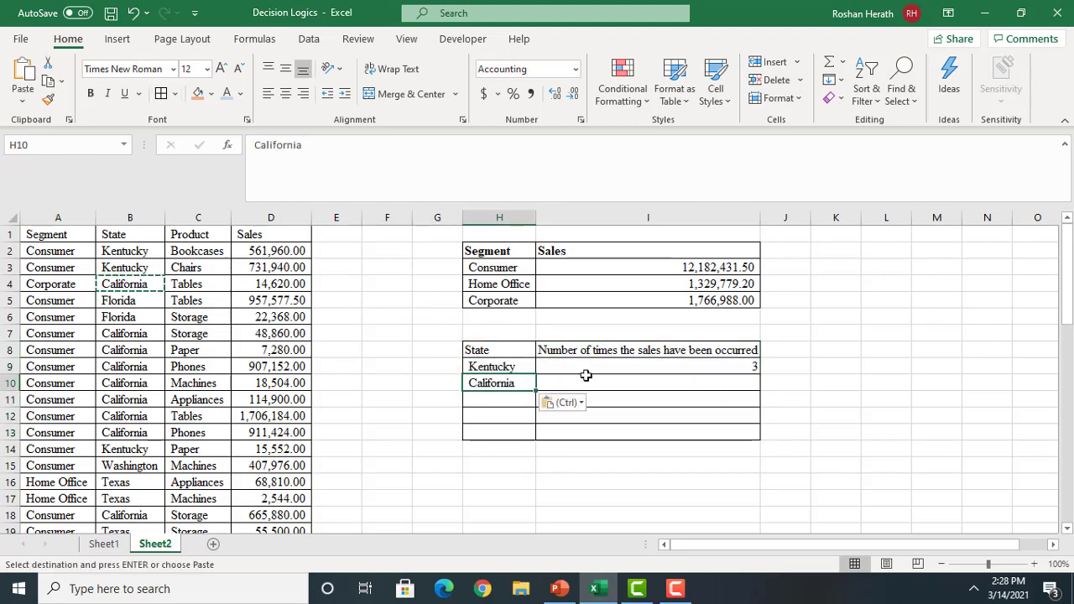
Build a COUNTIF formula in I10 through its function arguments, with range state and criteria H10
{"action": "left_click", "coordinate": [586, 376]}
{"action": "type", "text": "=com"}
{"action": "key", "text": "BackSpace"}
{"action": "key", "text": "BackSpace"}
{"action": "key", "text": "BackSpace"}
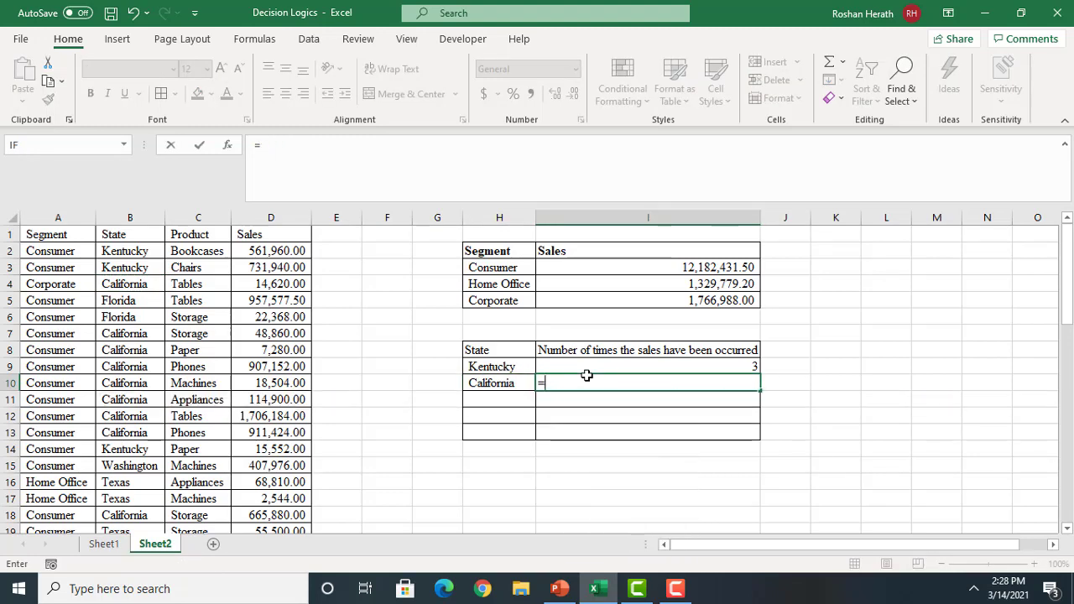
{"action": "type", "text": "coun"}
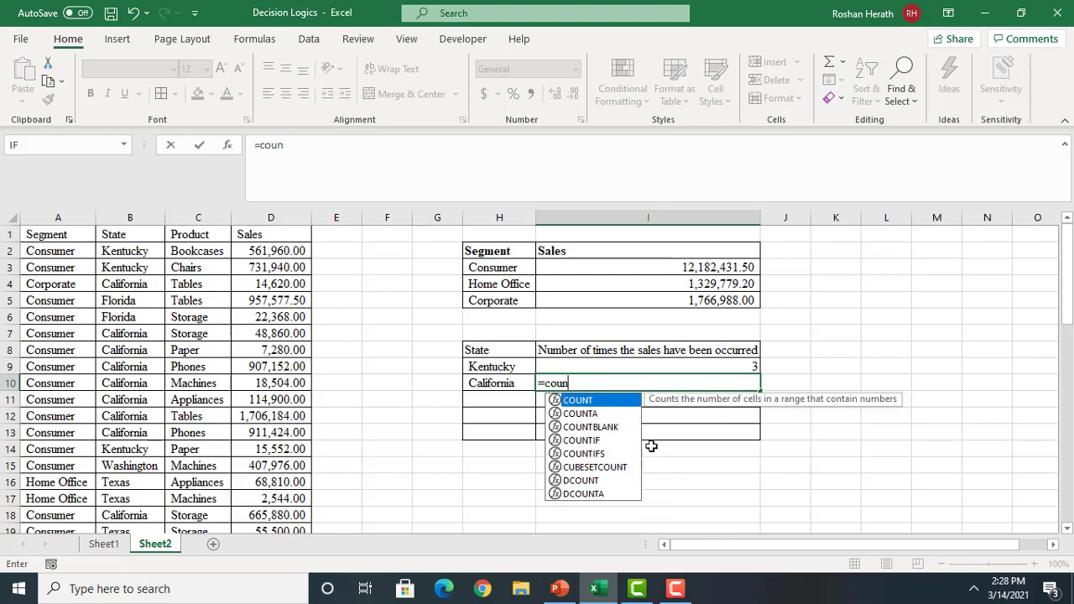
{"action": "double_click", "coordinate": [588, 441]}
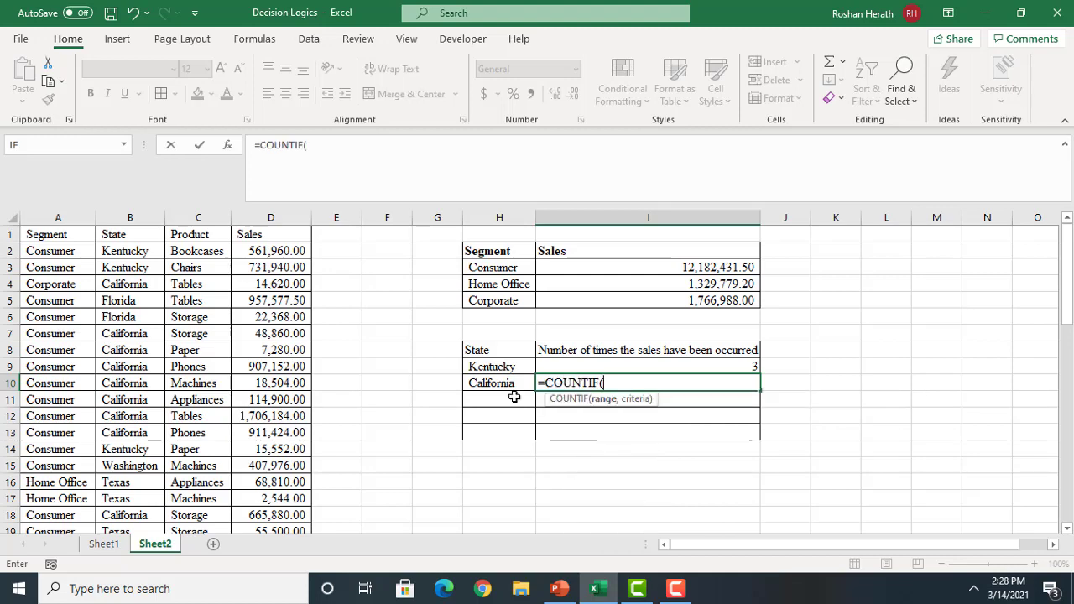
{"action": "left_click", "coordinate": [227, 147]}
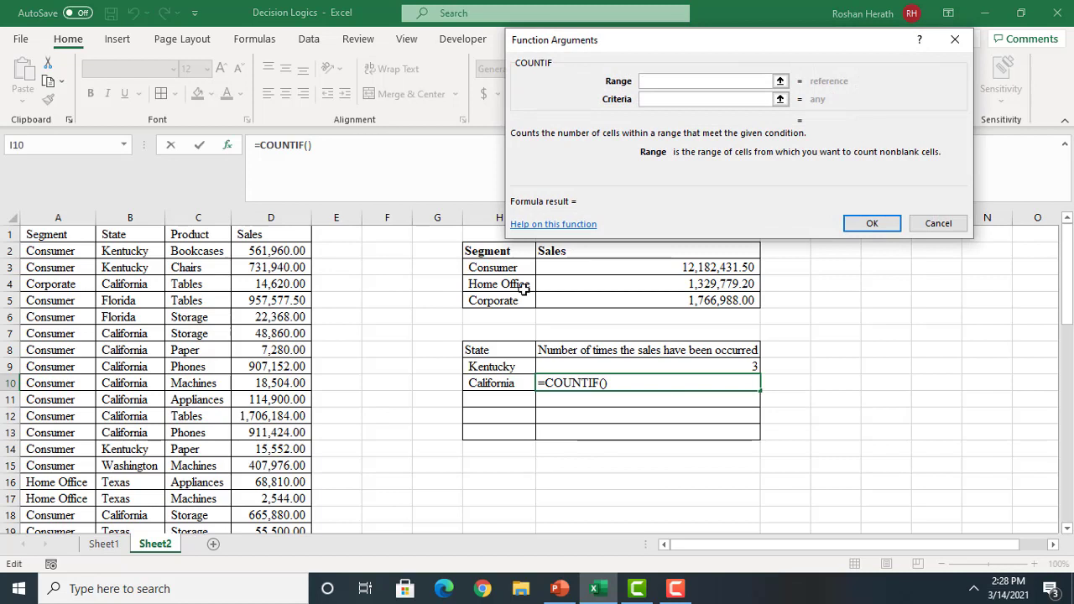
{"action": "type", "text": "state"}
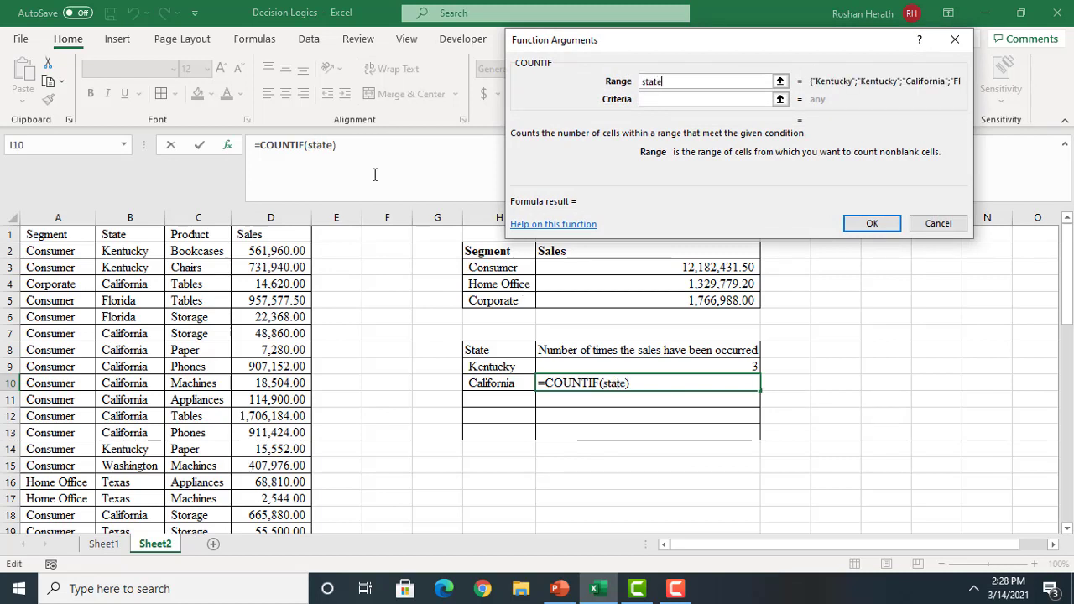
{"action": "left_click", "coordinate": [660, 99]}
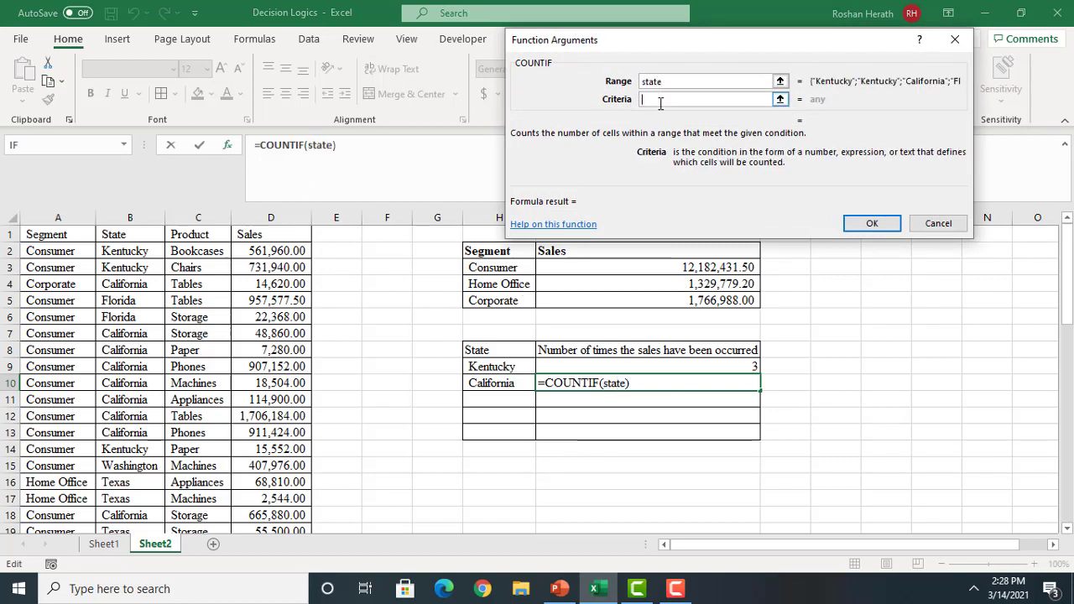
{"action": "left_click", "coordinate": [493, 383]}
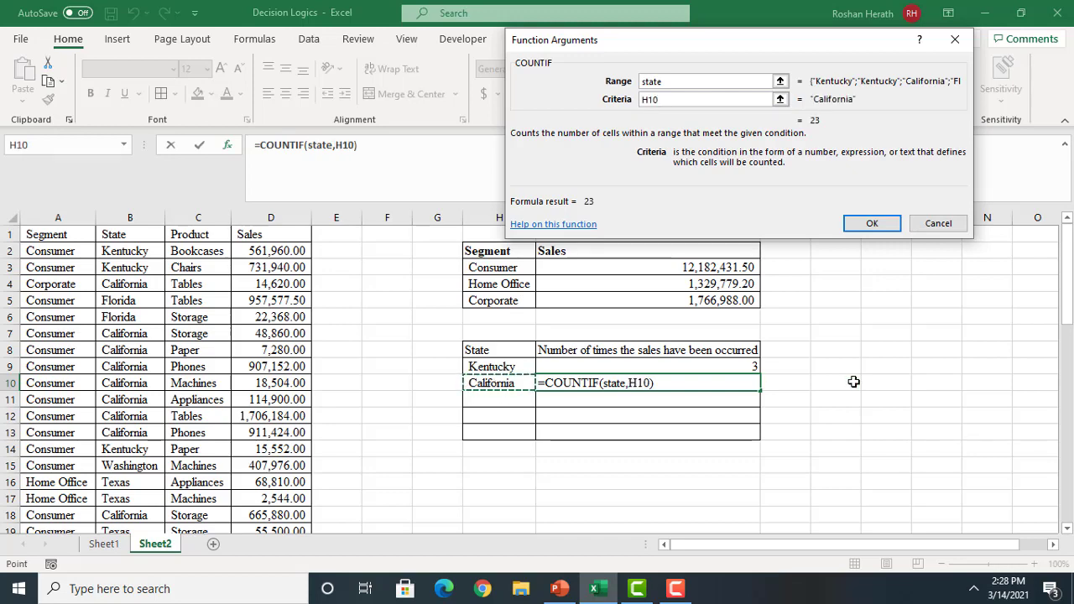
{"action": "left_click", "coordinate": [872, 223]}
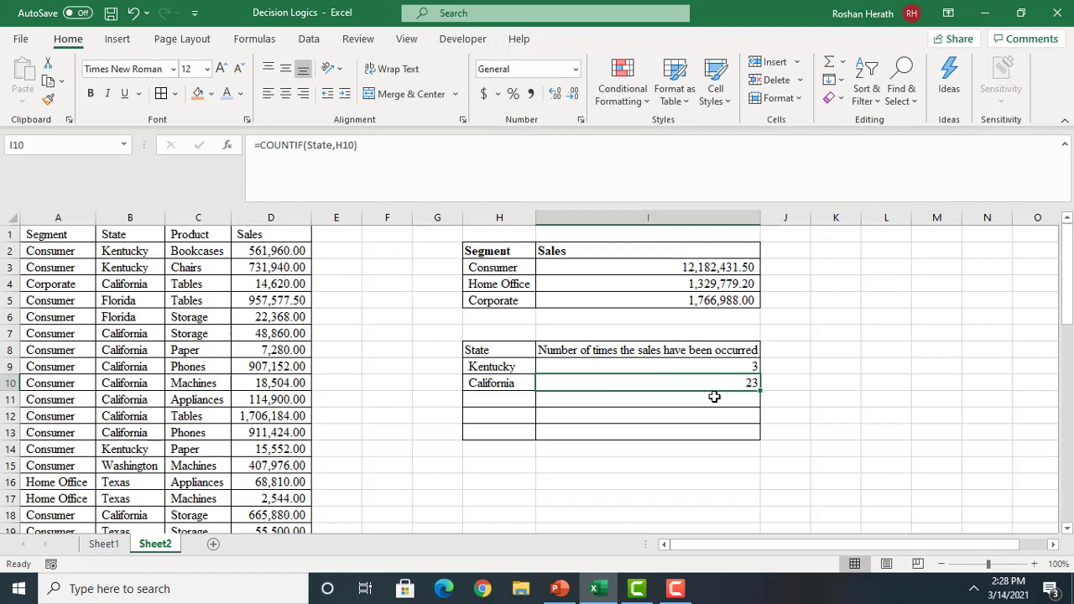
Copy the state name Florida from B6 into H11
{"action": "left_click", "coordinate": [493, 400]}
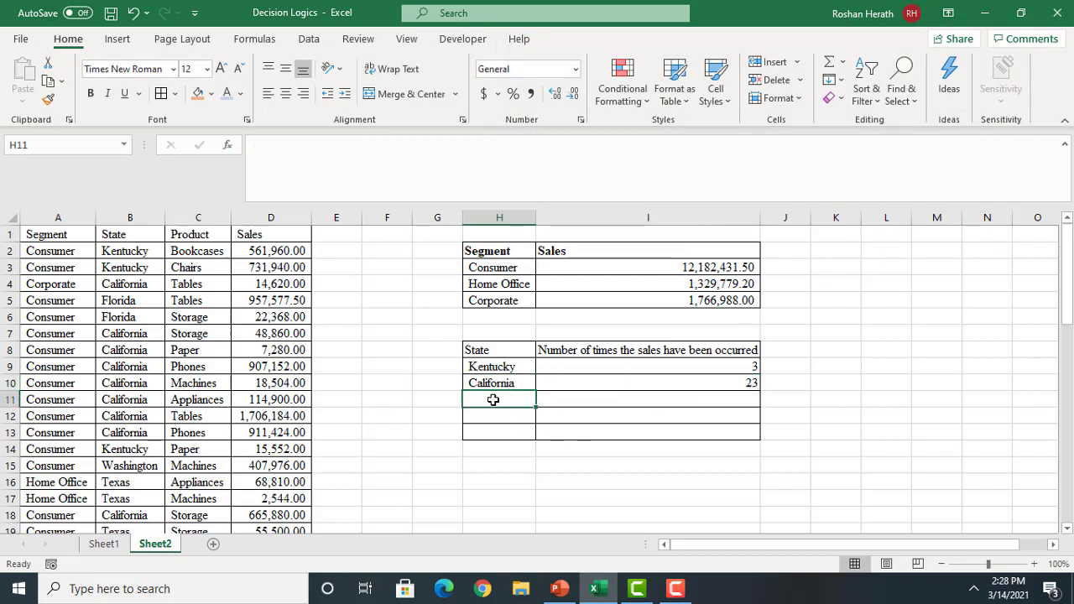
{"action": "left_click", "coordinate": [121, 316]}
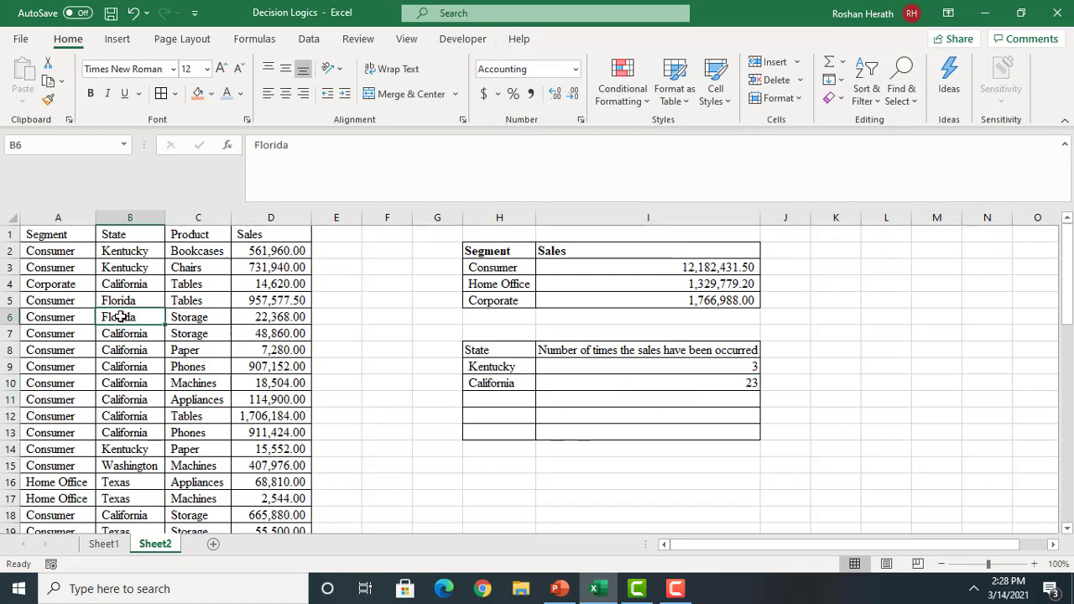
{"action": "key", "text": "ctrl+c"}
{"action": "left_click", "coordinate": [477, 398]}
{"action": "key", "text": "ctrl+v"}
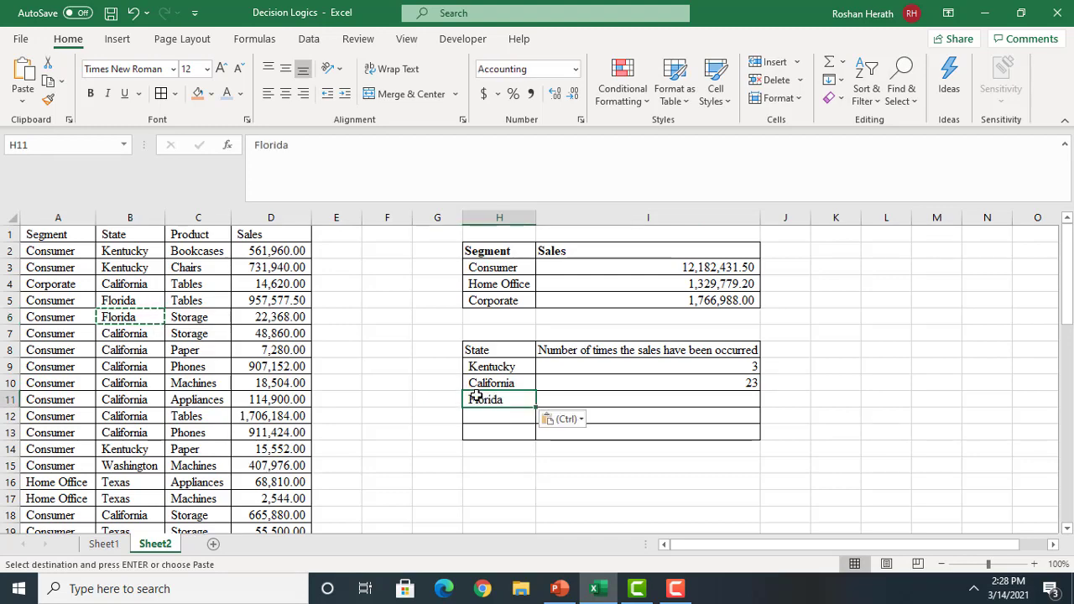
{"action": "left_click", "coordinate": [562, 401]}
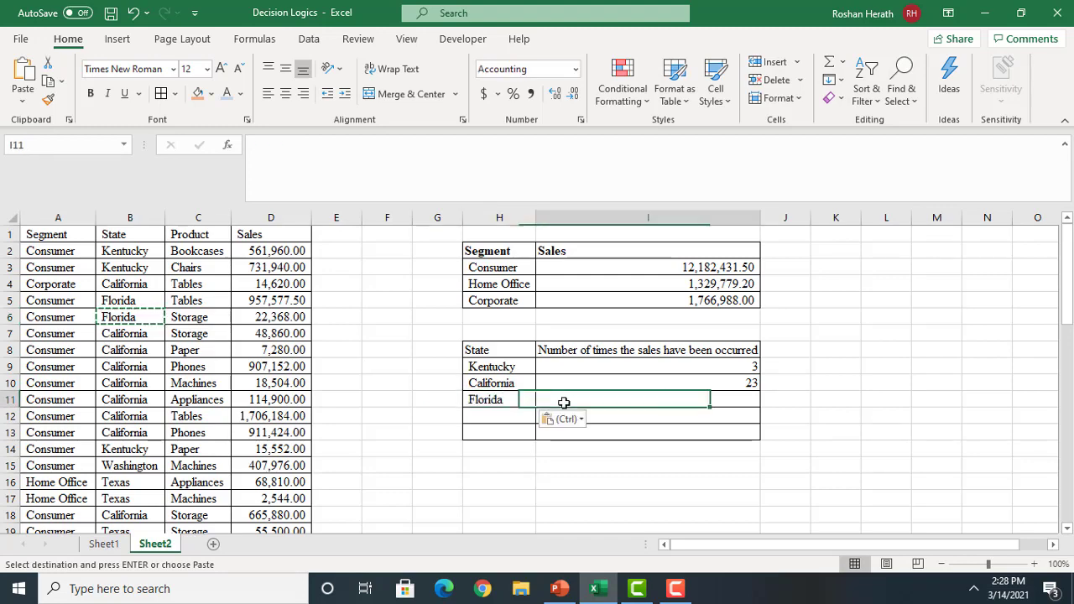
{"action": "type", "text": "=cou"}
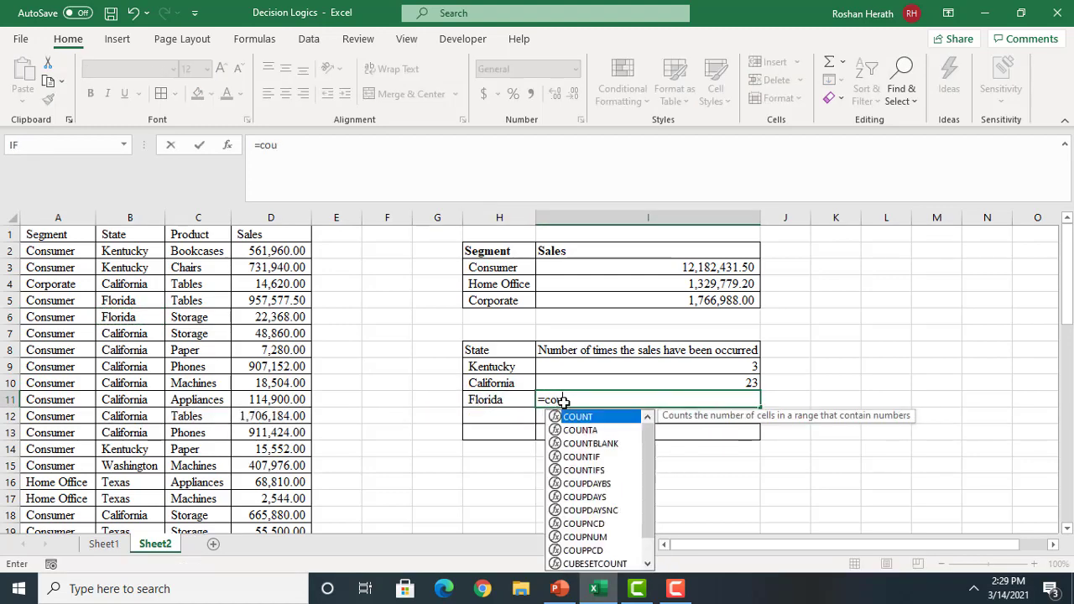
{"action": "key", "text": "BackSpace"}
{"action": "key", "text": "BackSpace"}
{"action": "key", "text": "BackSpace"}
{"action": "key", "text": "BackSpace"}
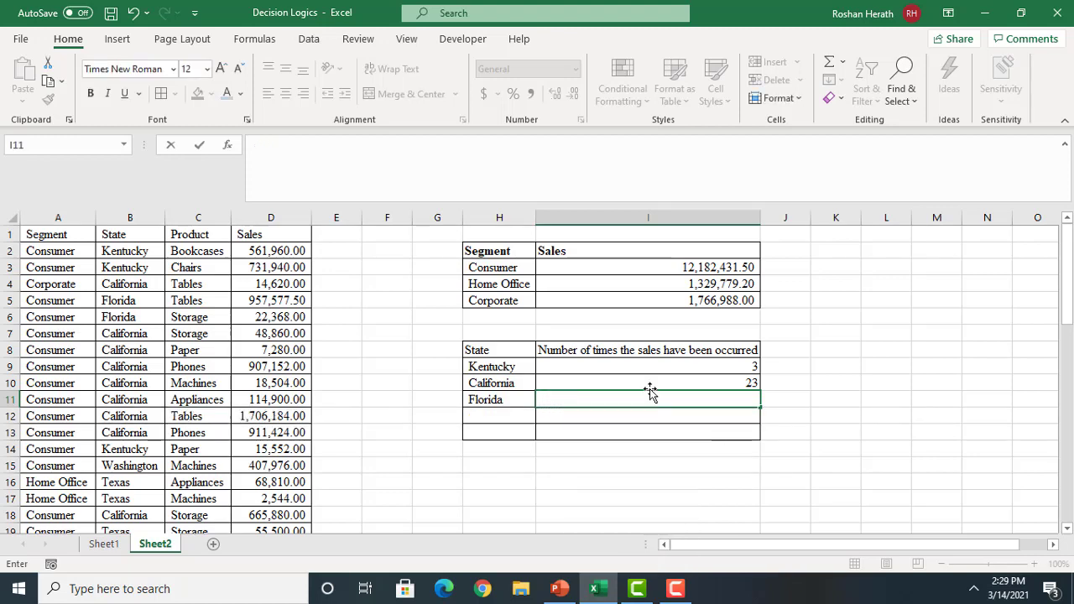
Review the arguments of the COUNTIF formula in I10 and fill the formula down to I11
{"action": "left_click", "coordinate": [730, 384]}
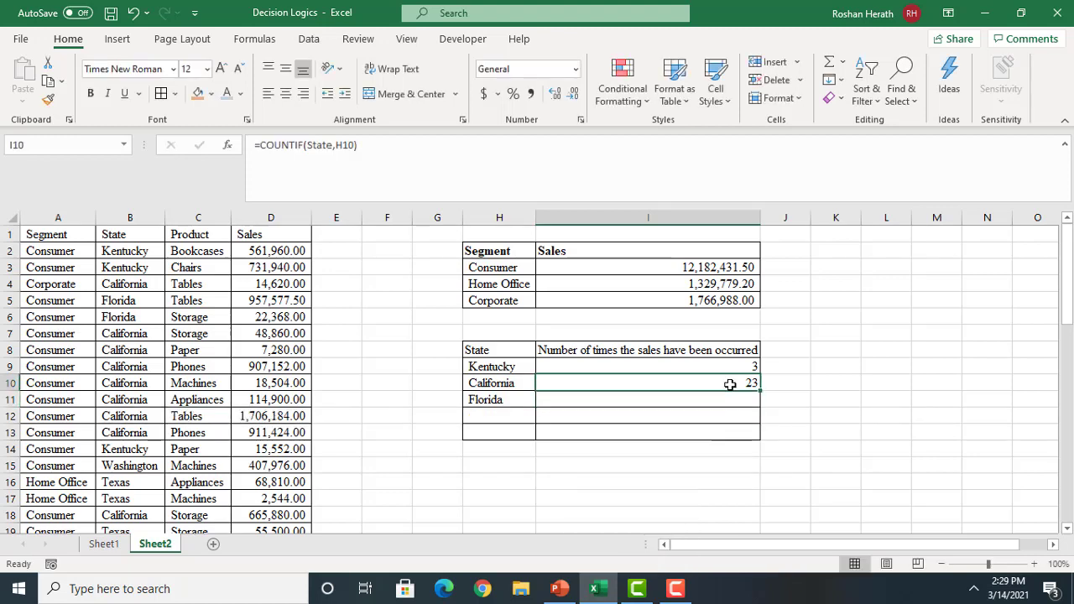
{"action": "left_click", "coordinate": [230, 148]}
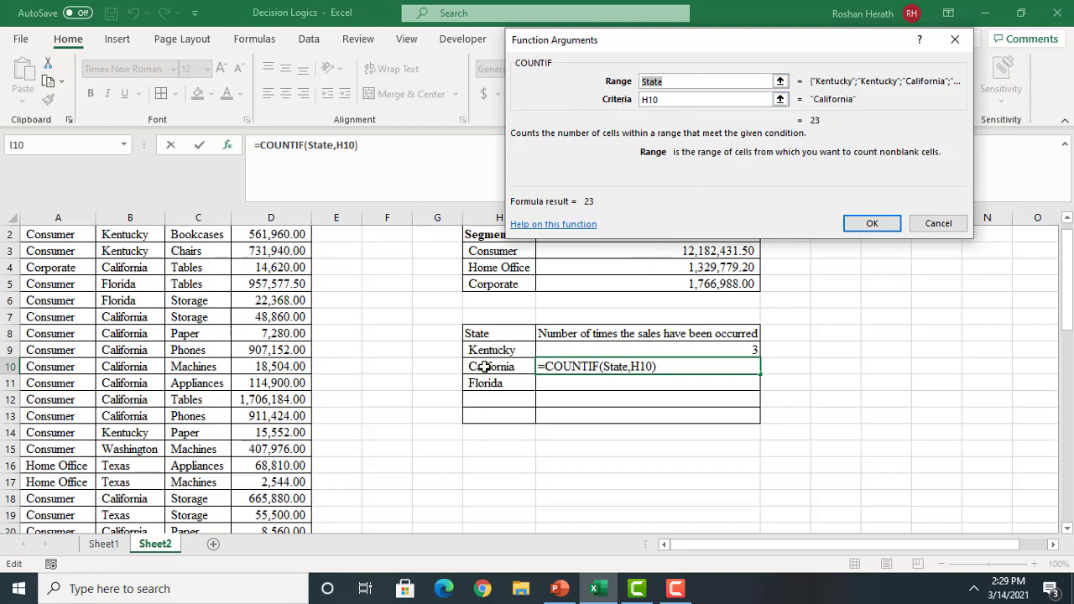
{"action": "left_click", "coordinate": [890, 227]}
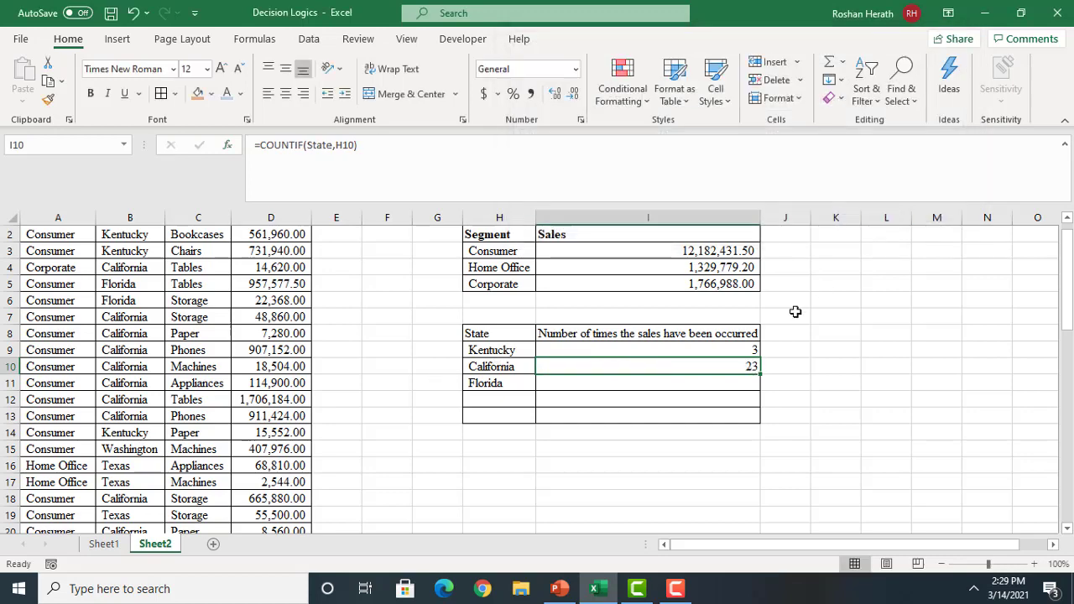
{"action": "left_click_drag", "start_coordinate": [761, 376], "coordinate": [762, 389]}
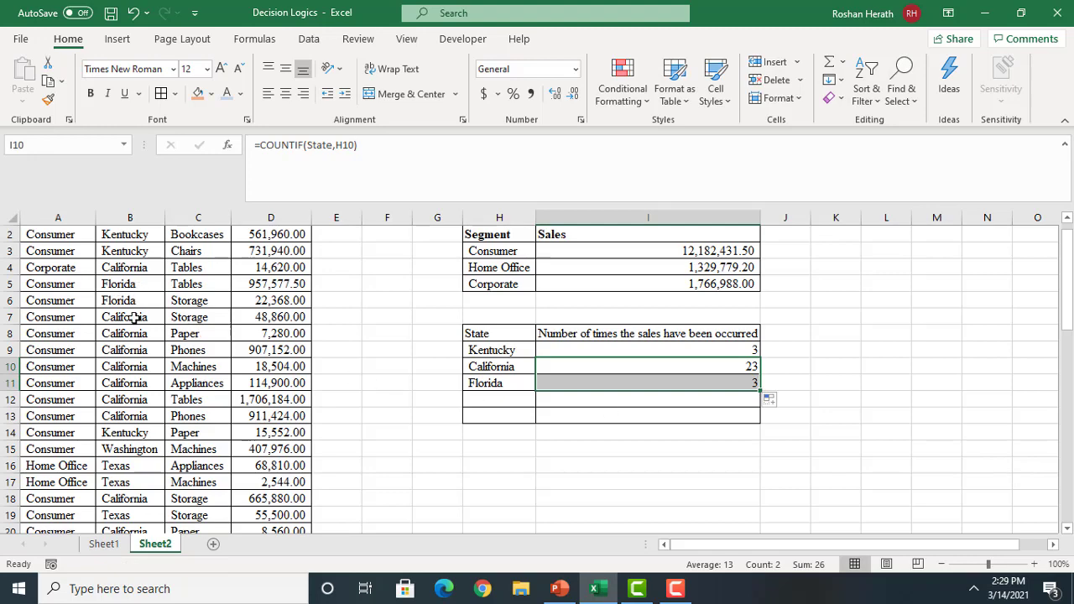
Copy the state name Illinois from B43 into H12
{"action": "left_click_drag", "start_coordinate": [1069, 309], "coordinate": [1070, 477]}
{"action": "left_click", "coordinate": [100, 385]}
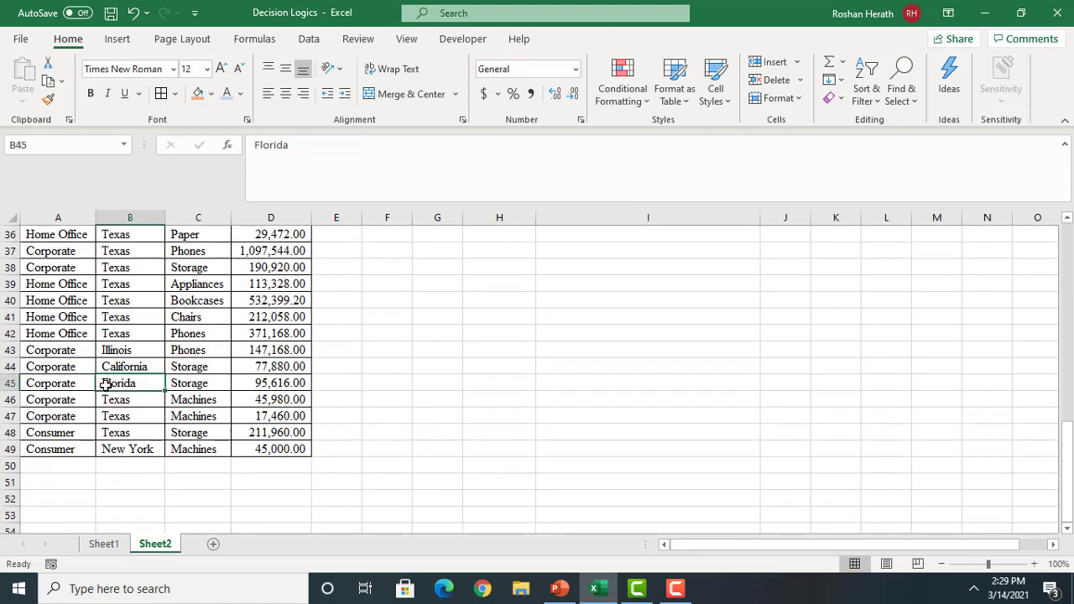
{"action": "left_click", "coordinate": [109, 352]}
{"action": "key", "text": "ctrl+c"}
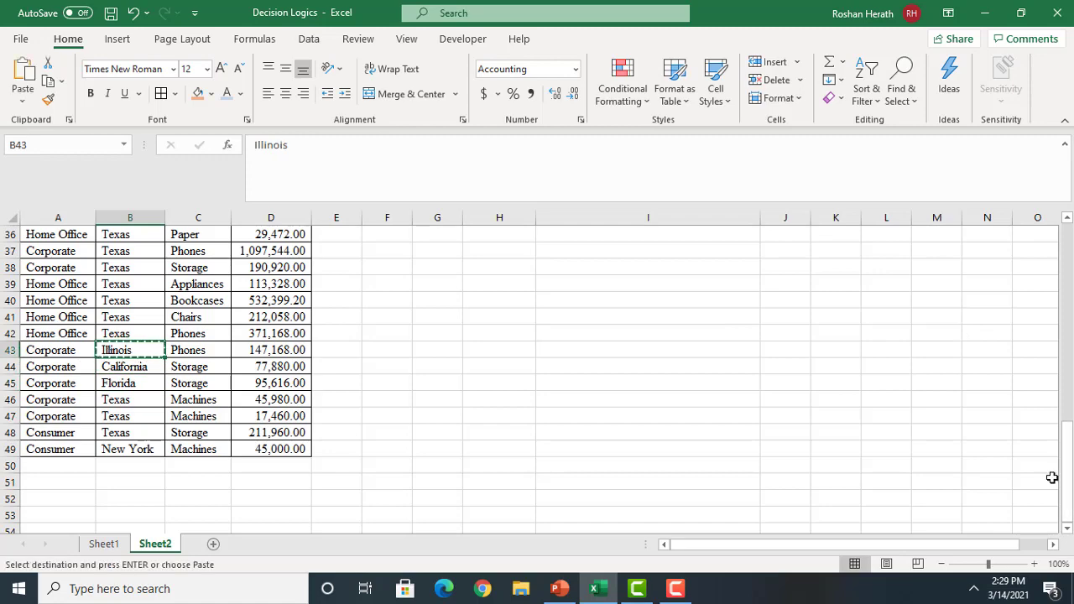
{"action": "left_click_drag", "start_coordinate": [1067, 470], "coordinate": [1055, 288]}
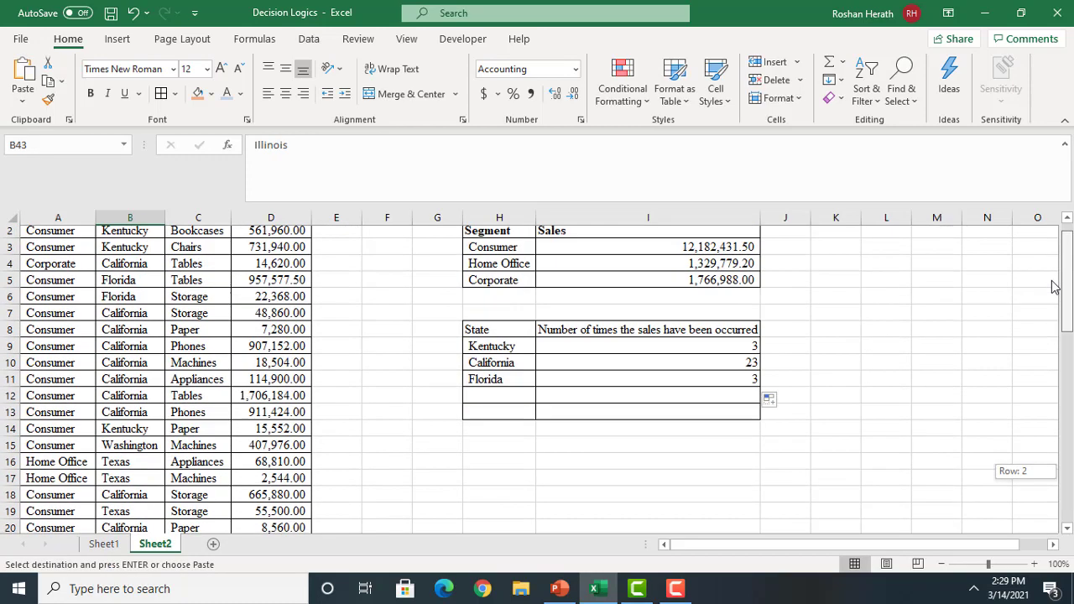
{"action": "left_click", "coordinate": [474, 400]}
{"action": "key", "text": "ctrl+v"}
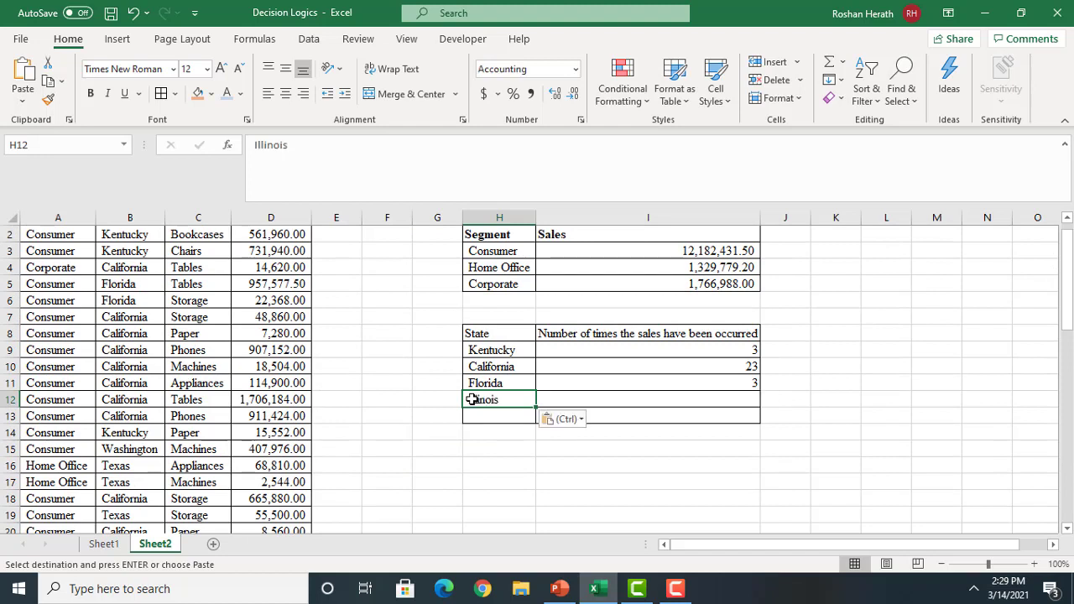
Copy the state names Texas from B17 into H13 and Washington from B15 into H14
{"action": "left_click", "coordinate": [123, 482]}
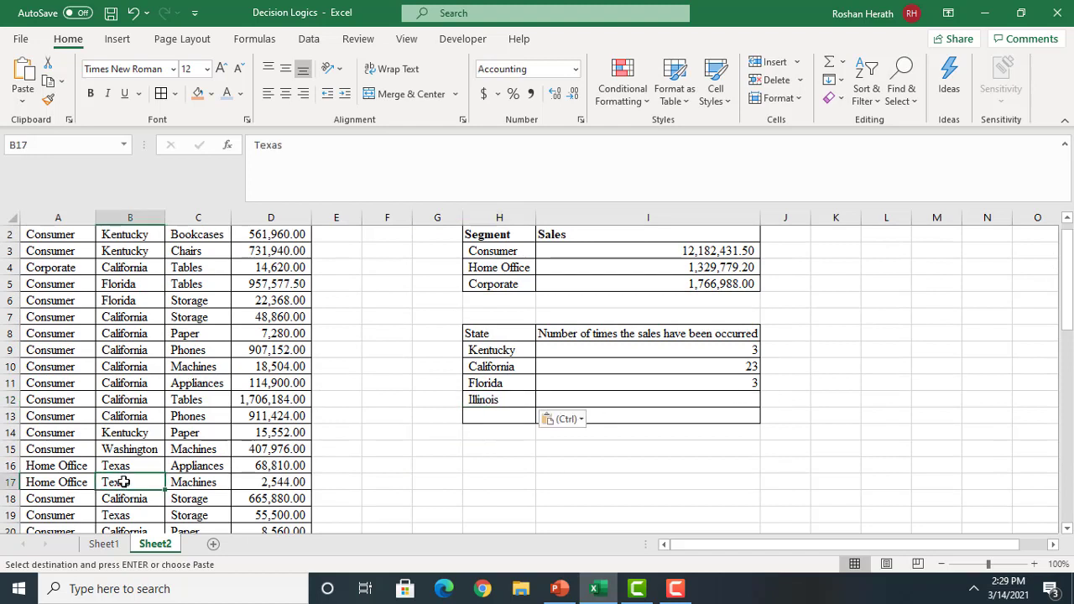
{"action": "key", "text": "ctrl+c"}
{"action": "left_click", "coordinate": [494, 422]}
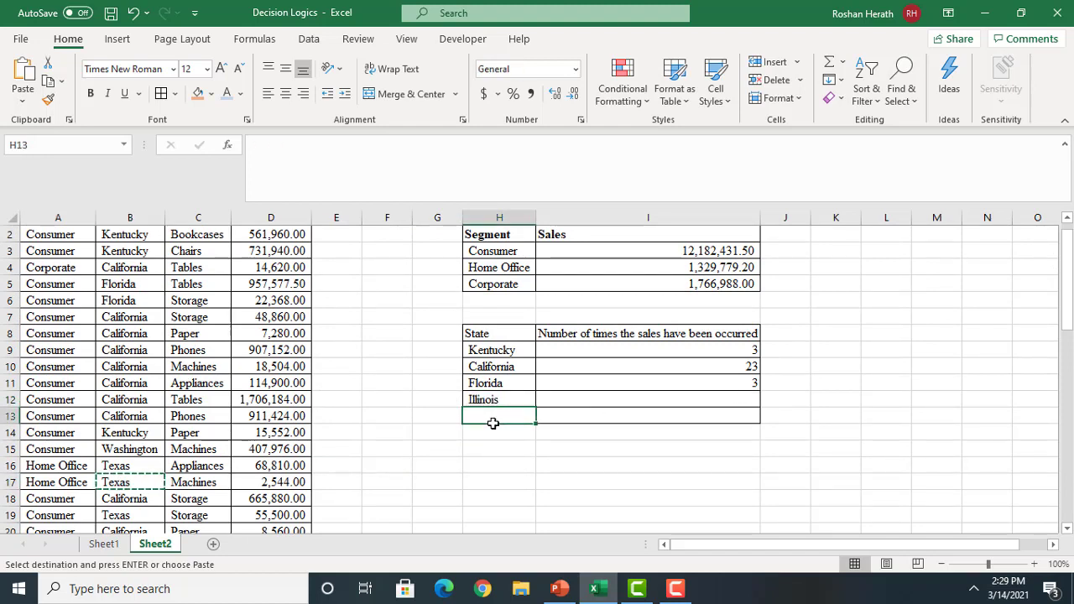
{"action": "key", "text": "ctrl+v"}
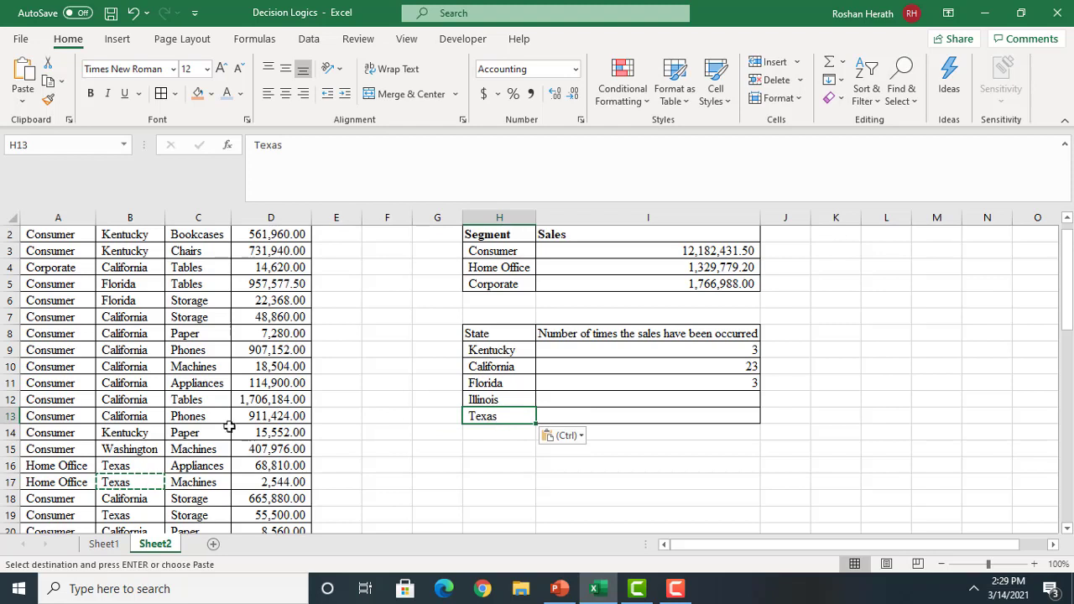
{"action": "left_click", "coordinate": [115, 449]}
{"action": "key", "text": "ctrl+c"}
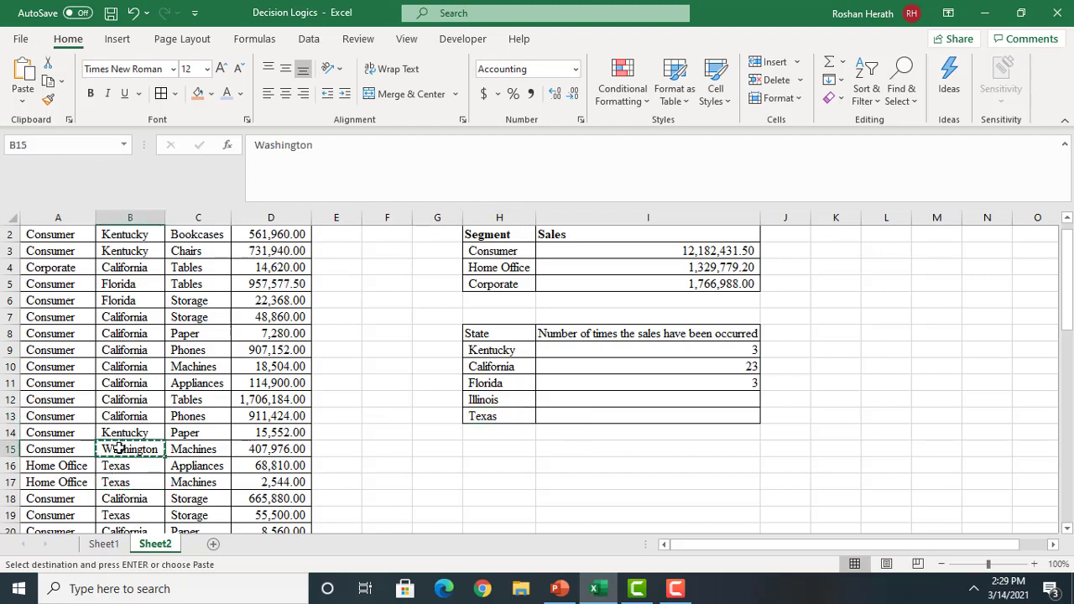
{"action": "left_click", "coordinate": [476, 433]}
{"action": "key", "text": "ctrl+v"}
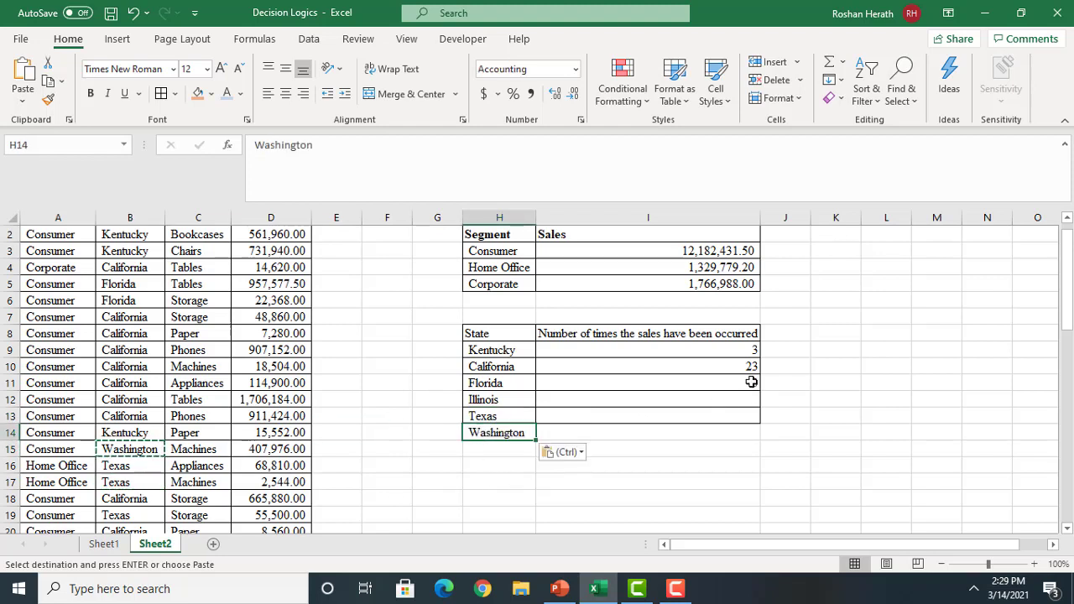
Fill the COUNTIF formula from I11 down to I14 for Illinois, Texas and Washington
{"action": "left_click", "coordinate": [751, 381]}
{"action": "left_click_drag", "start_coordinate": [760, 392], "coordinate": [759, 439]}
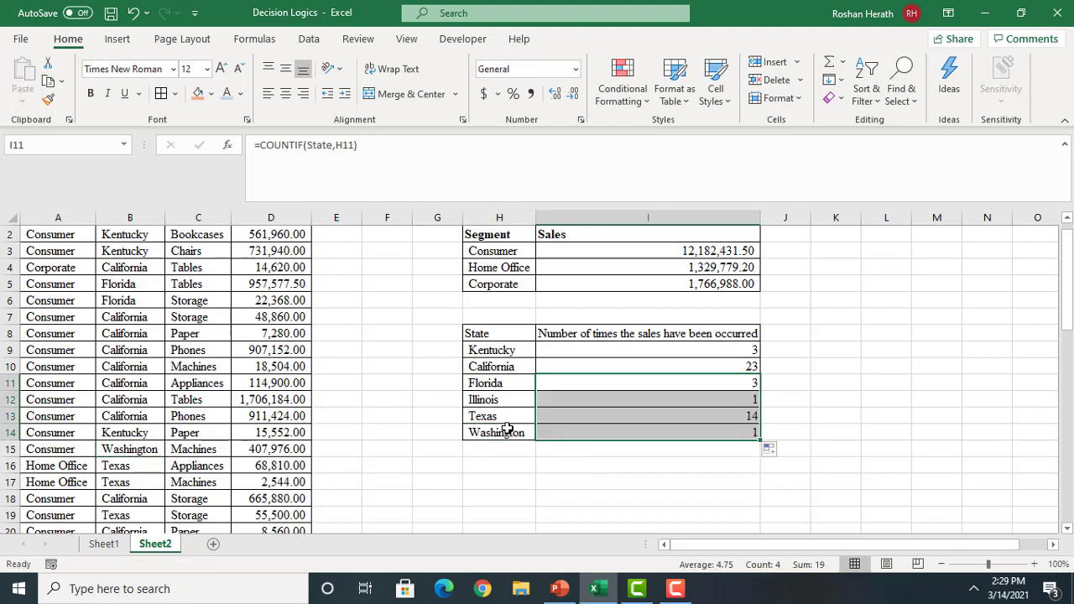
{"action": "left_click", "coordinate": [917, 363]}
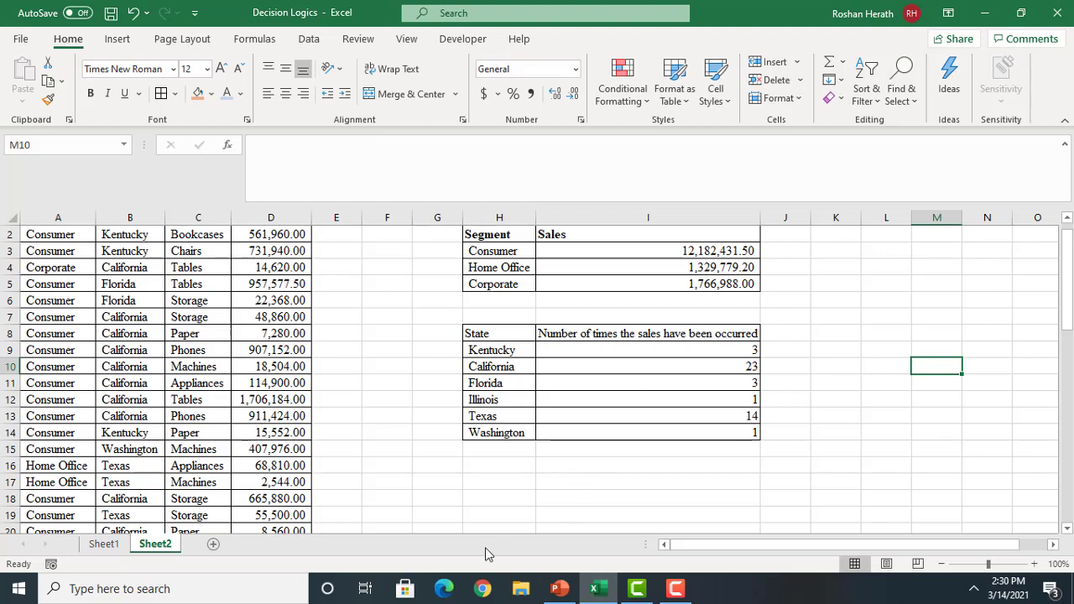
Switch to the Spreadsheet Decision Logic presentation in PowerPoint and start the slide show from the COUNTIF slide
{"action": "left_click", "coordinate": [565, 590]}
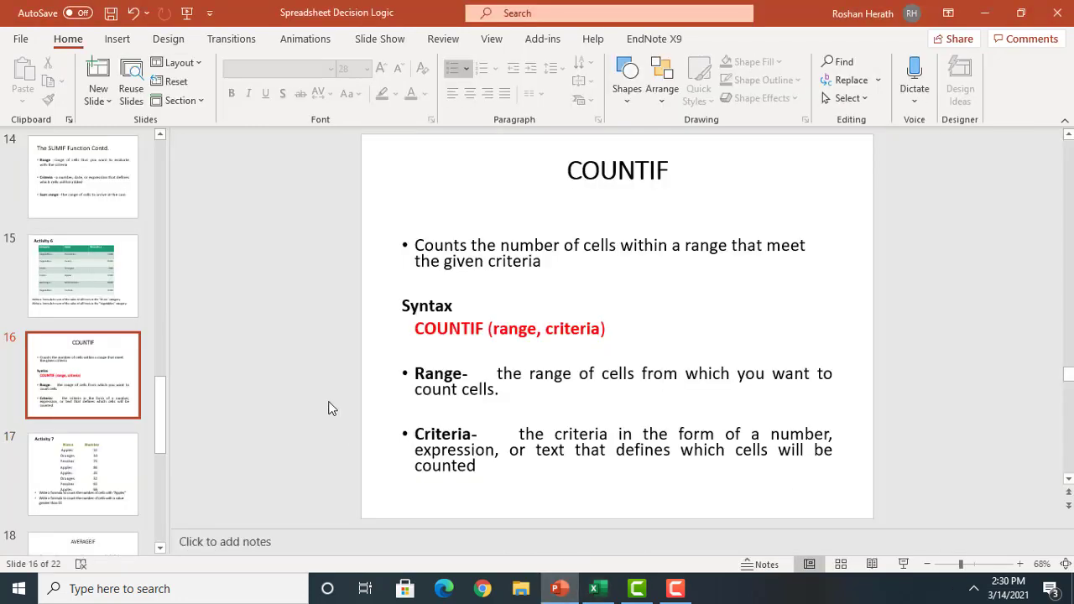
{"action": "left_click", "coordinate": [904, 564]}
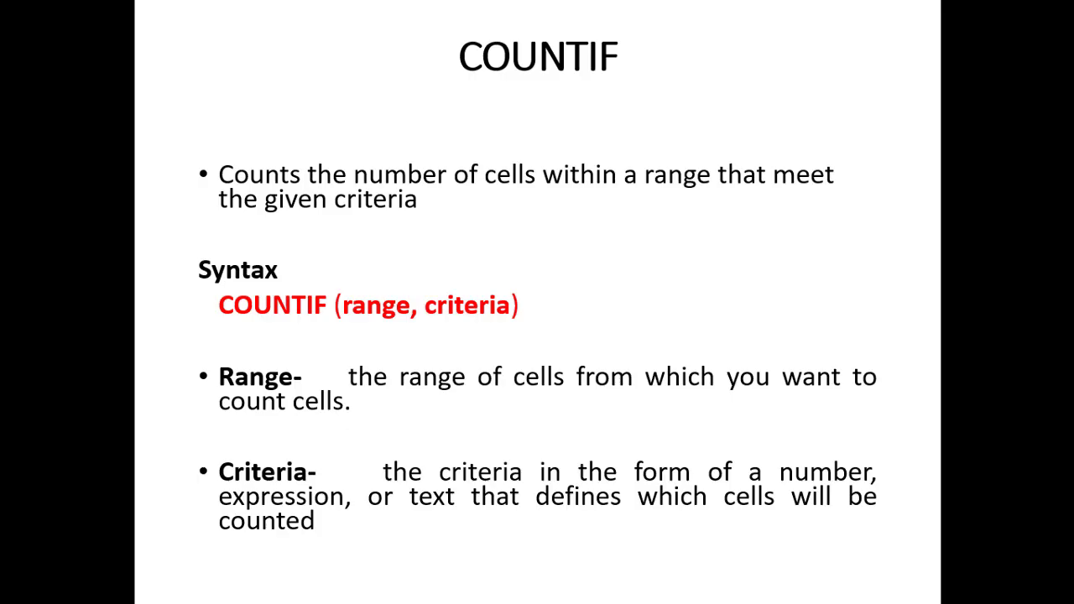
Advance the slide show from the COUNTIF slide to the Activity 7 slide
{"action": "key", "text": "Right"}
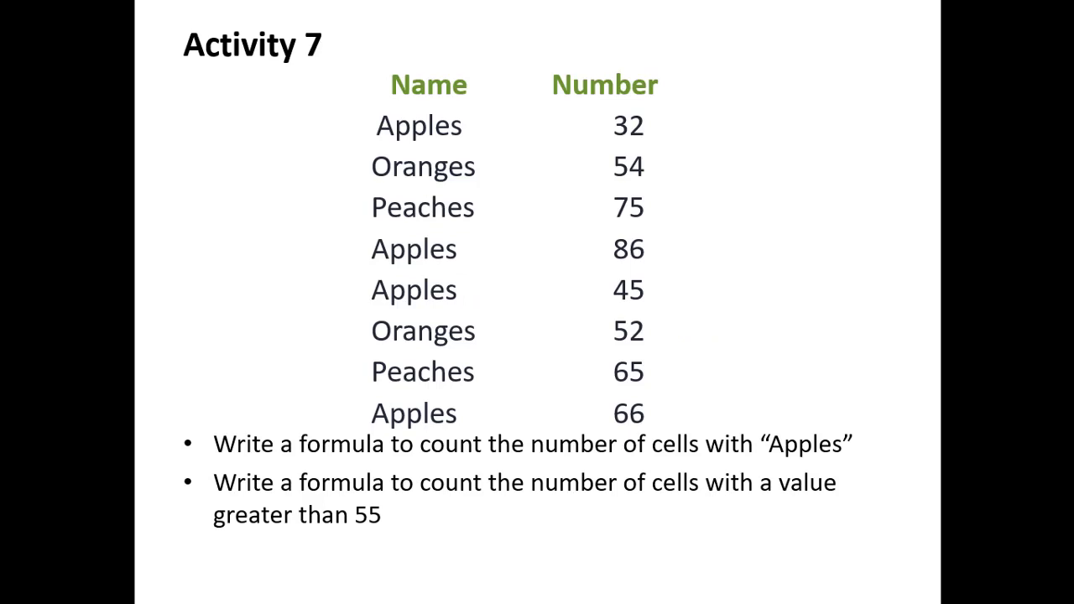
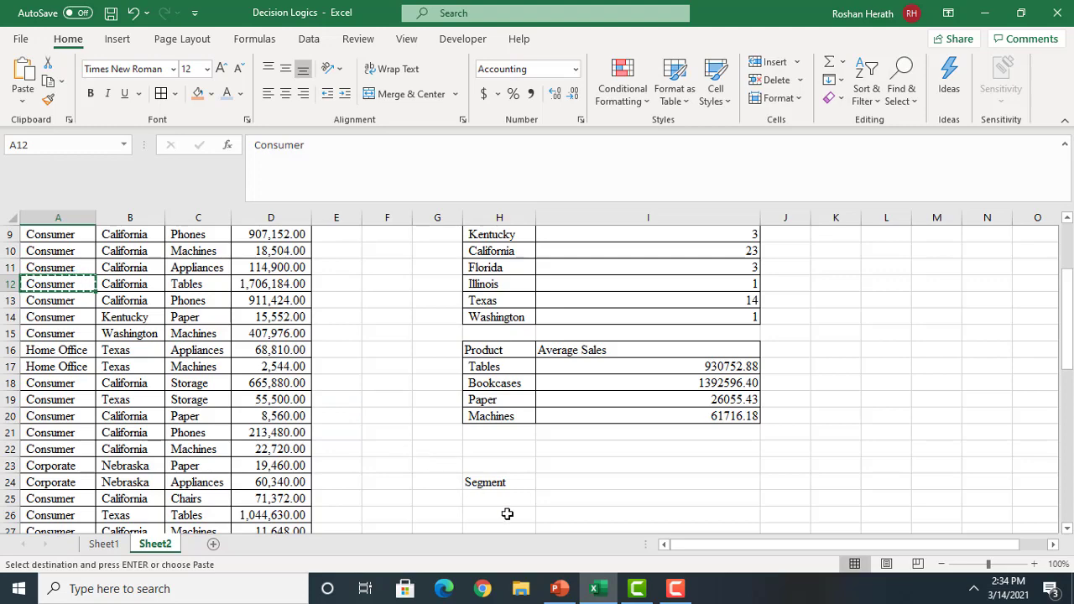
Put the copied segment Consumer in H25 and enter the header Product in I24
{"action": "left_click", "coordinate": [500, 501]}
{"action": "type", "text": "Consumer"}
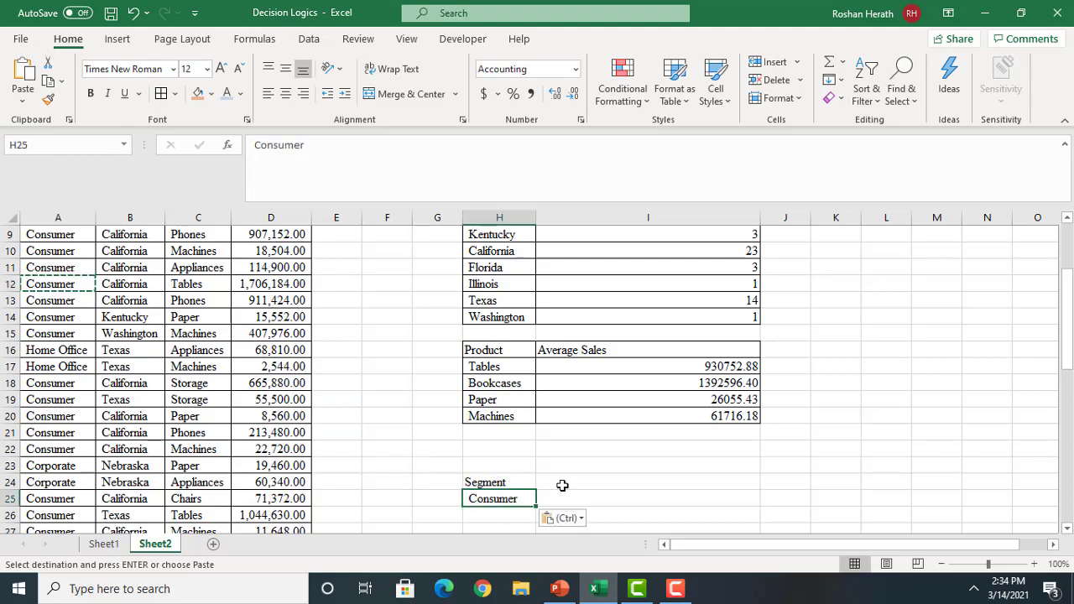
{"action": "mouse_move", "coordinate": [1067, 299]}
{"action": "left_mouse_down"}
{"action": "mouse_move", "coordinate": [1071, 227]}
{"action": "mouse_move", "coordinate": [1072, 313]}
{"action": "left_mouse_up"}
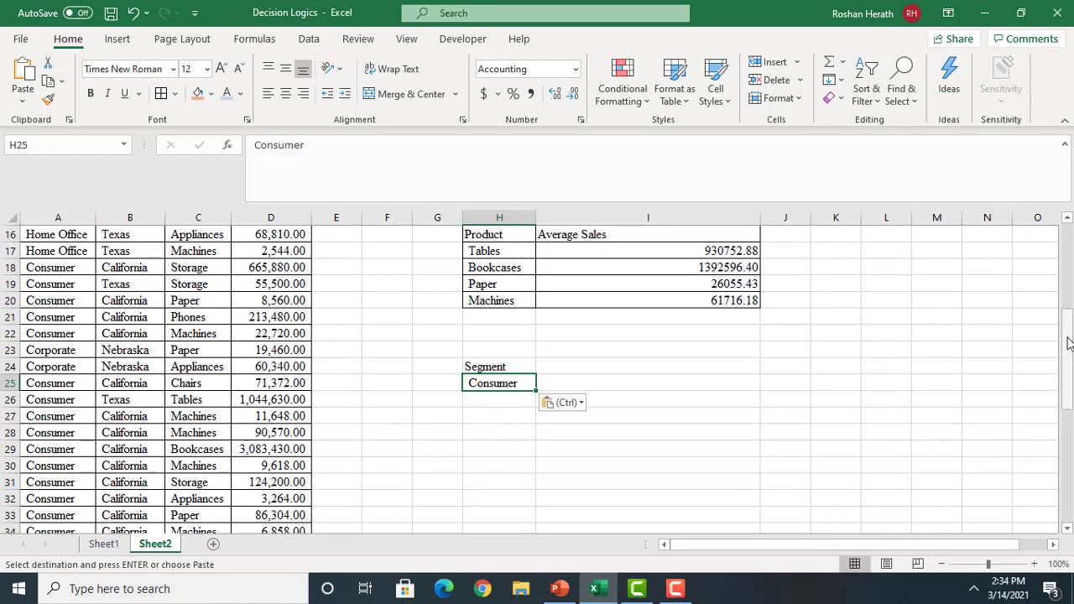
{"action": "left_click", "coordinate": [595, 370]}
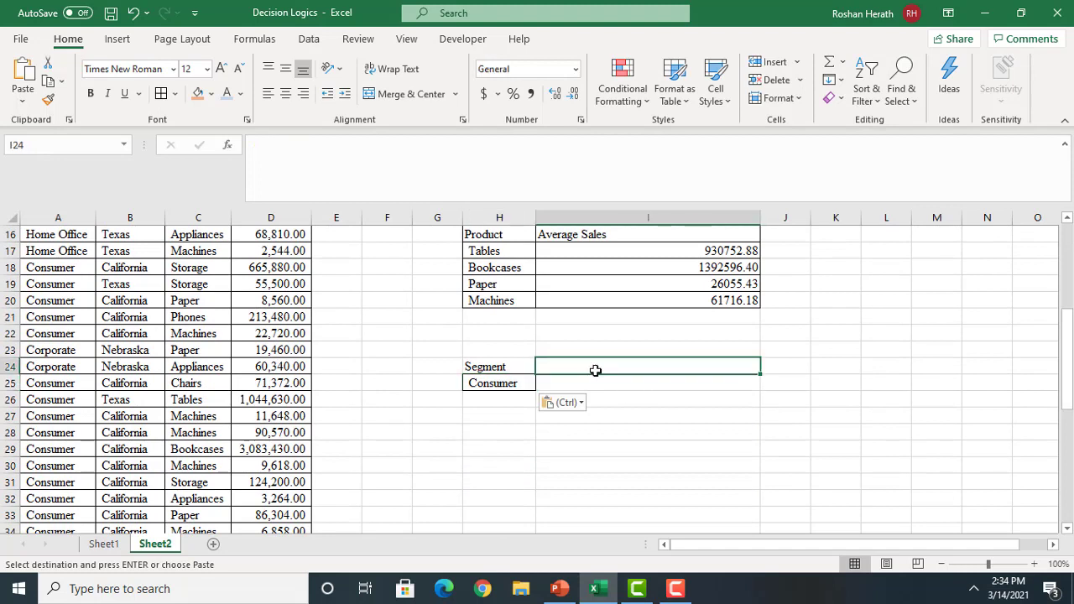
{"action": "type", "text": "Product"}
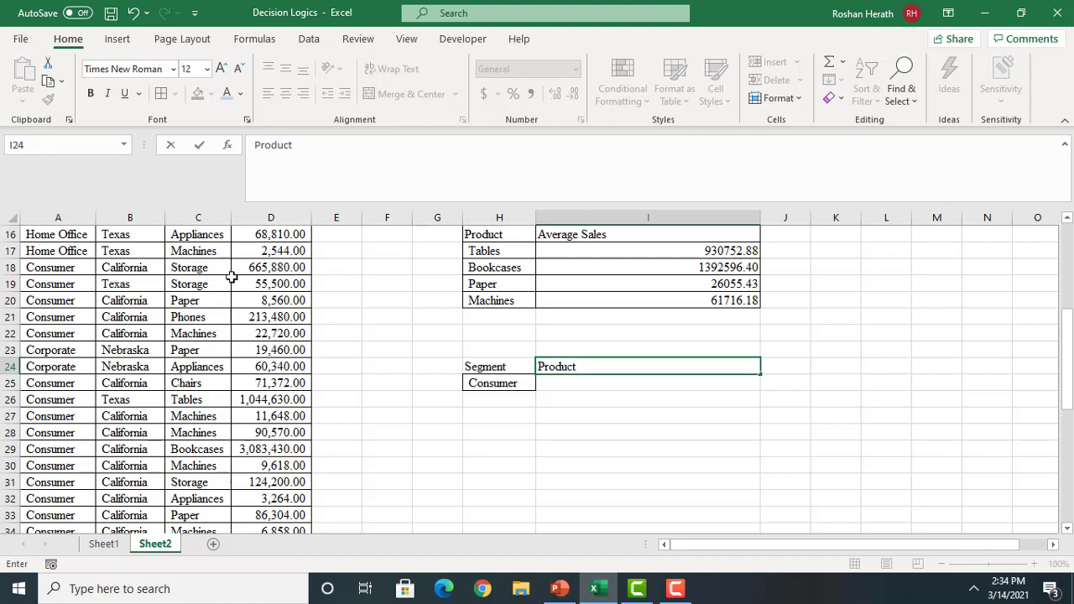
Copy the product name Tables from C26 into I25
{"action": "left_click", "coordinate": [190, 400]}
{"action": "key", "text": "ctrl+c"}
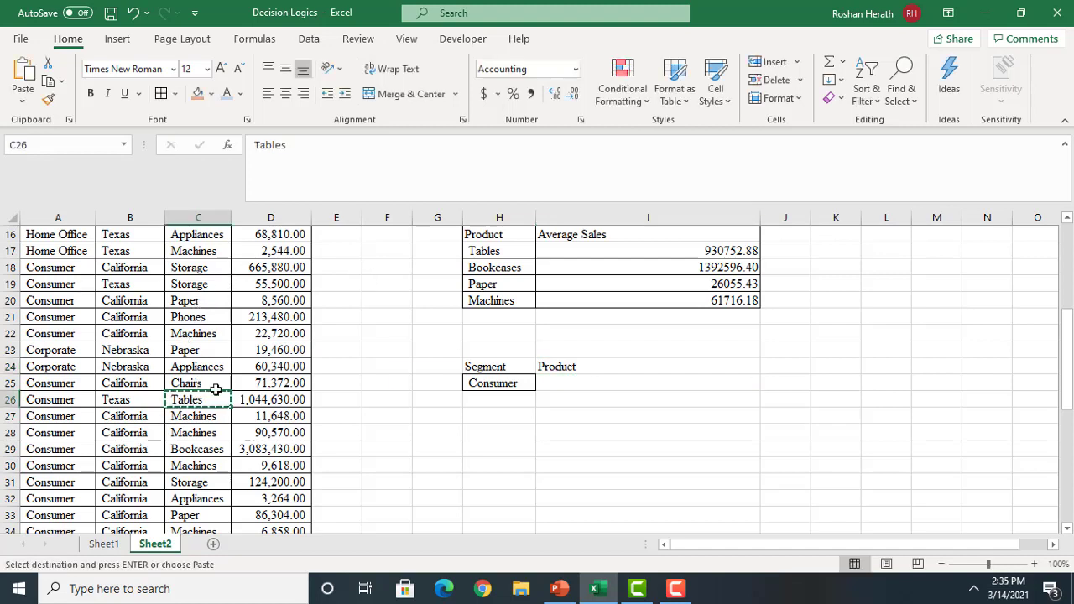
{"action": "left_click", "coordinate": [556, 378]}
{"action": "key", "text": "ctrl+v"}
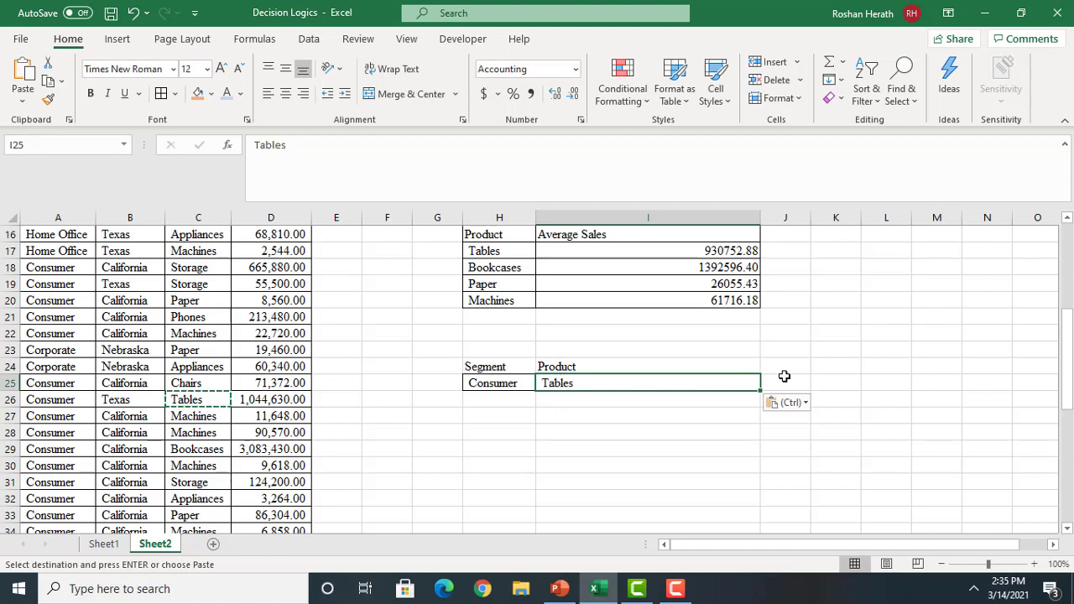
Widen column J and enter the header Sales in J24
{"action": "left_click", "coordinate": [785, 368]}
{"action": "left_click_drag", "start_coordinate": [813, 215], "coordinate": [847, 215]}
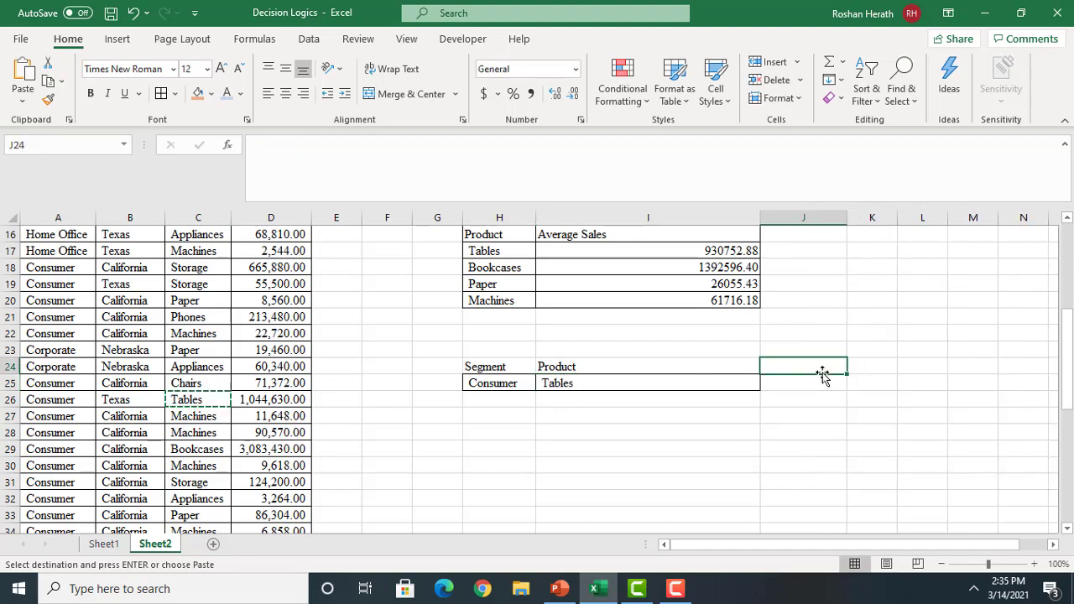
{"action": "type", "text": "Sales"}
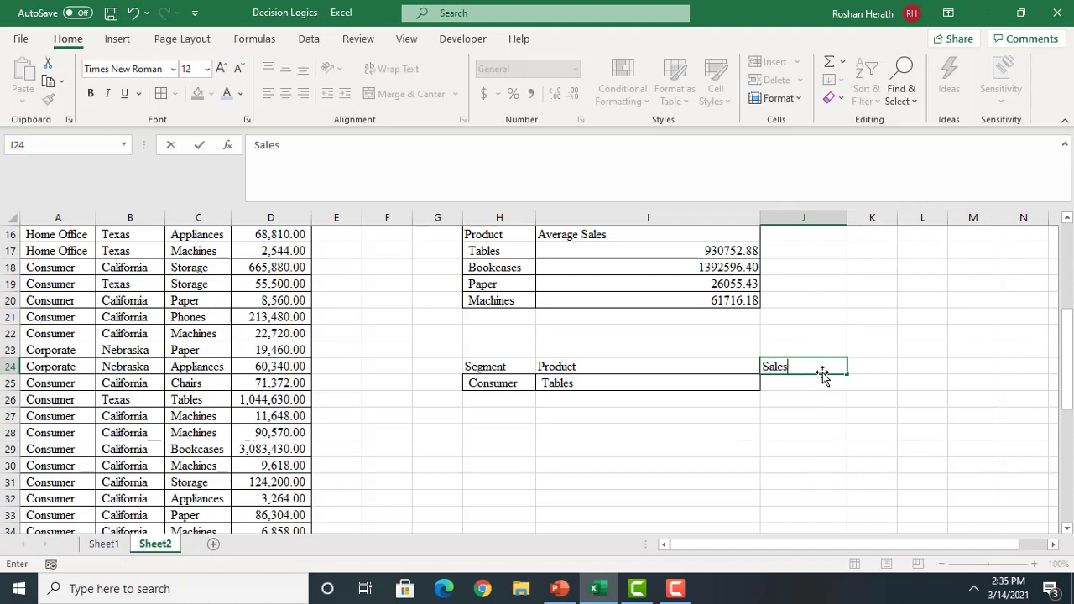
{"action": "left_click", "coordinate": [840, 448]}
Apply all borders to the Segment, Product and Sales table in H24:J27
{"action": "left_click_drag", "start_coordinate": [485, 366], "coordinate": [786, 420]}
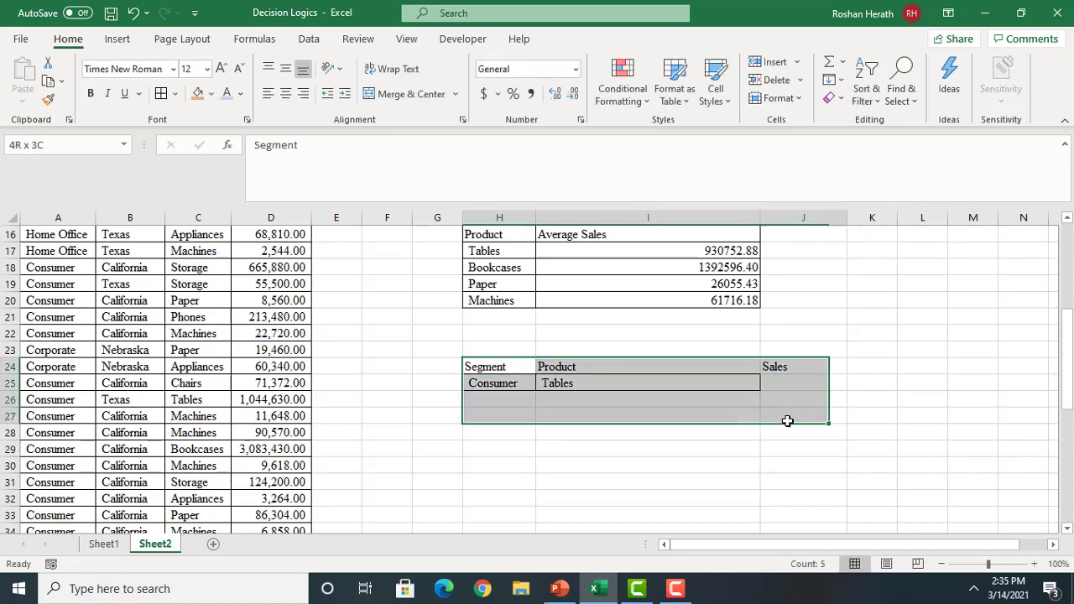
{"action": "left_click", "coordinate": [161, 93]}
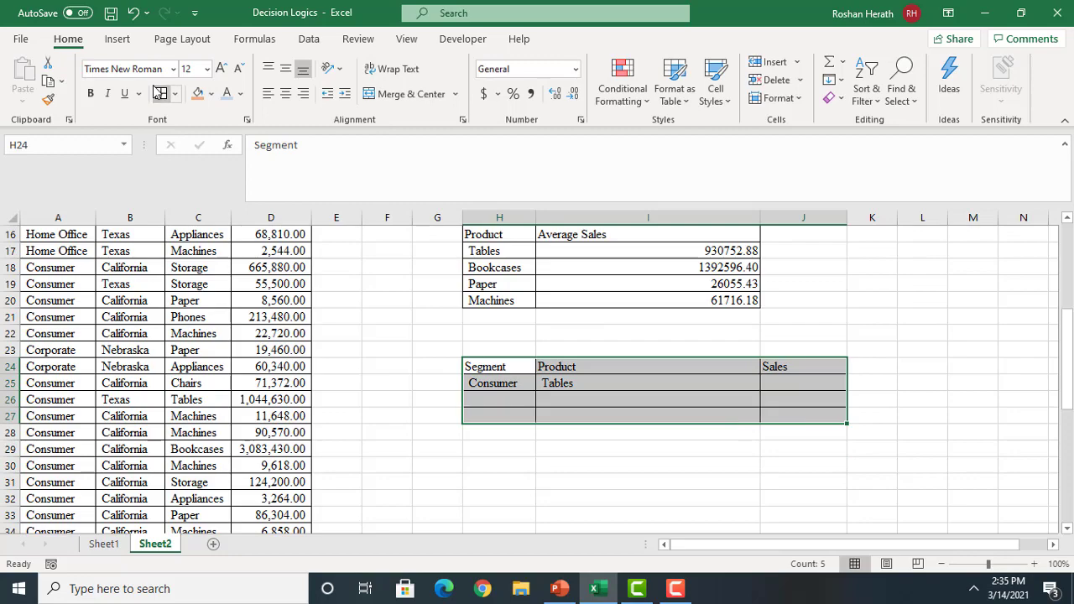
{"action": "left_click", "coordinate": [789, 382]}
{"action": "mouse_move", "coordinate": [1068, 359]}
{"action": "left_mouse_down"}
{"action": "mouse_move", "coordinate": [1070, 290]}
{"action": "mouse_move", "coordinate": [1068, 341]}
{"action": "left_mouse_up"}
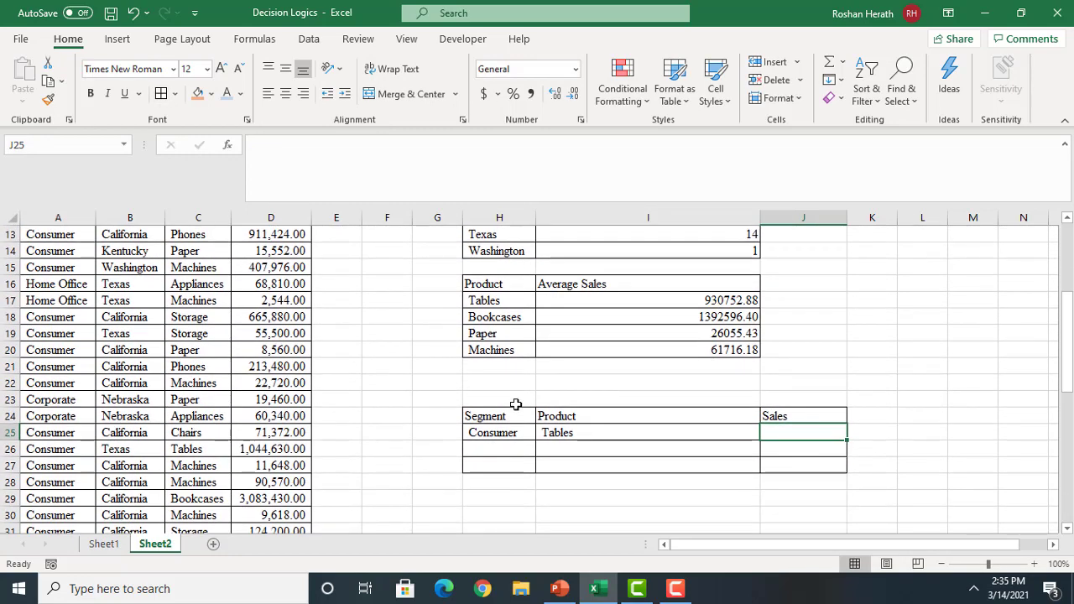
Start a SUMIFS function in J25 and open its Function Arguments dialog
{"action": "left_click", "coordinate": [498, 432]}
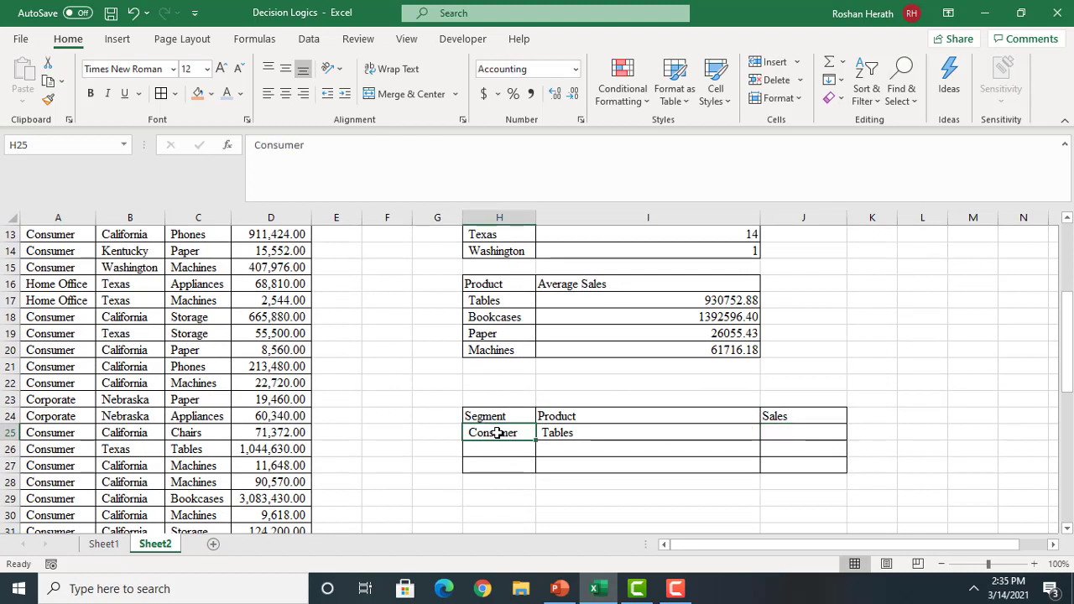
{"action": "left_click", "coordinate": [569, 433]}
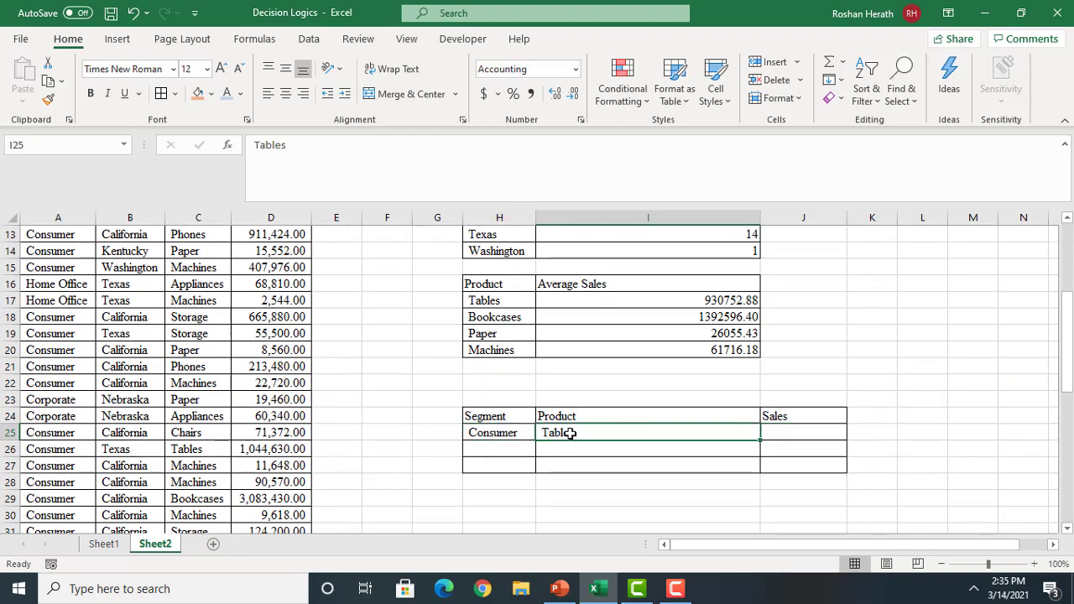
{"action": "left_click", "coordinate": [779, 430]}
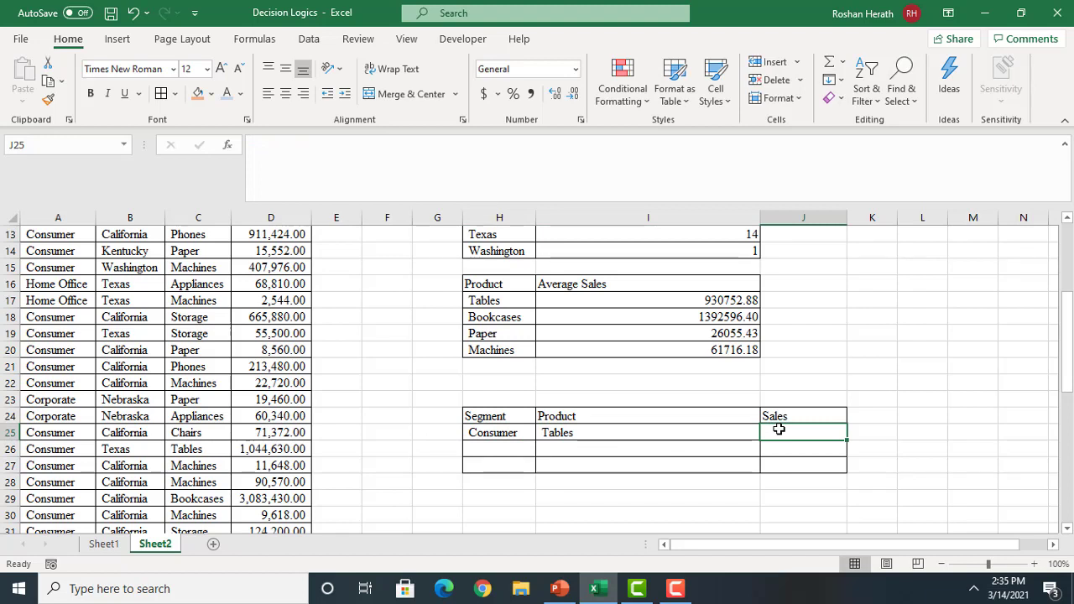
{"action": "type", "text": "="}
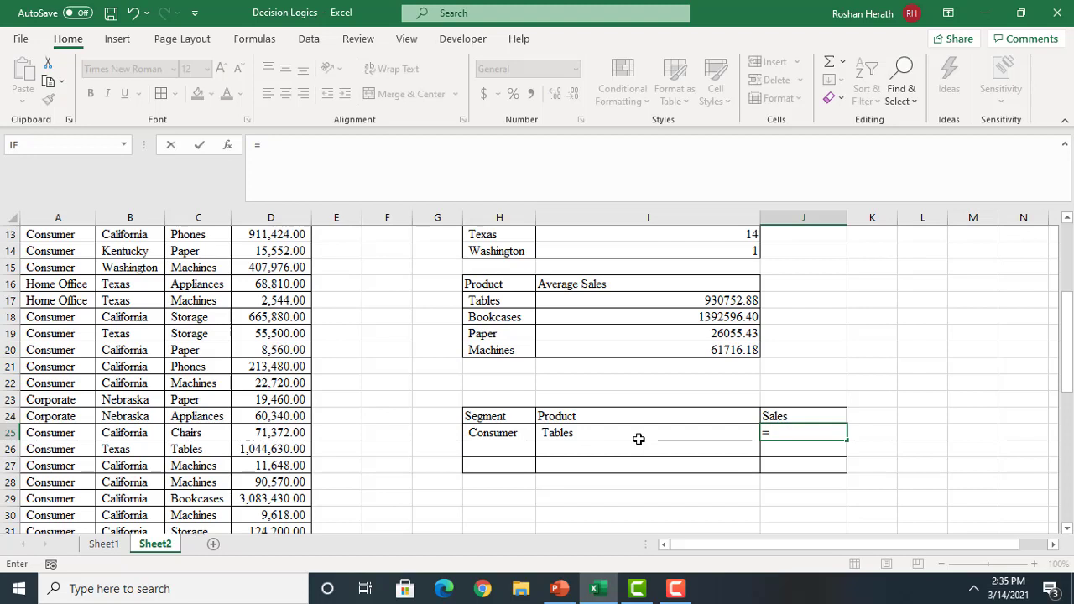
{"action": "type", "text": "sumifs"}
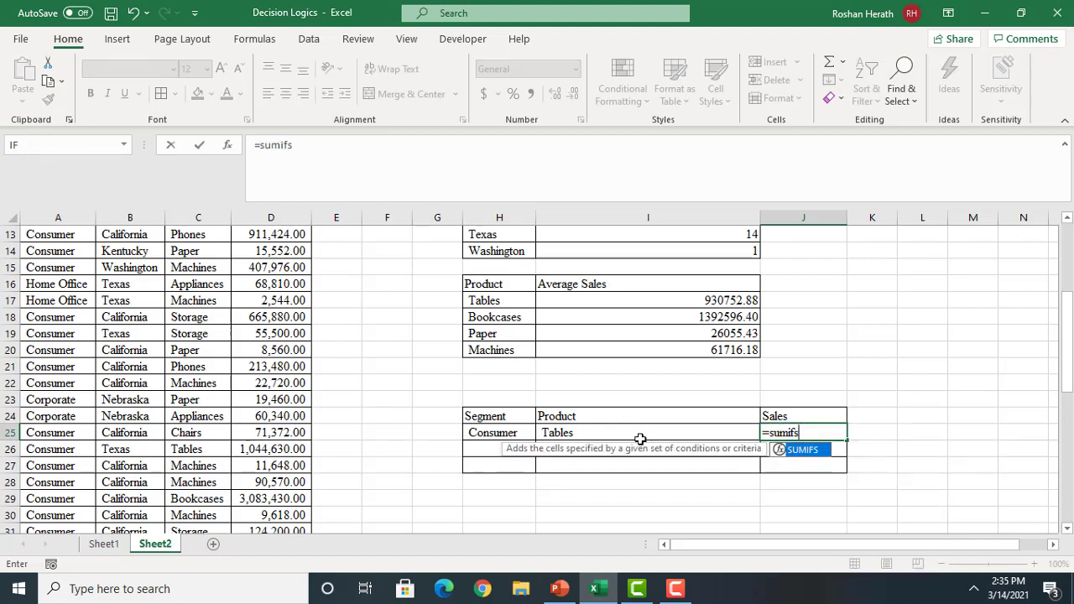
{"action": "double_click", "coordinate": [803, 450]}
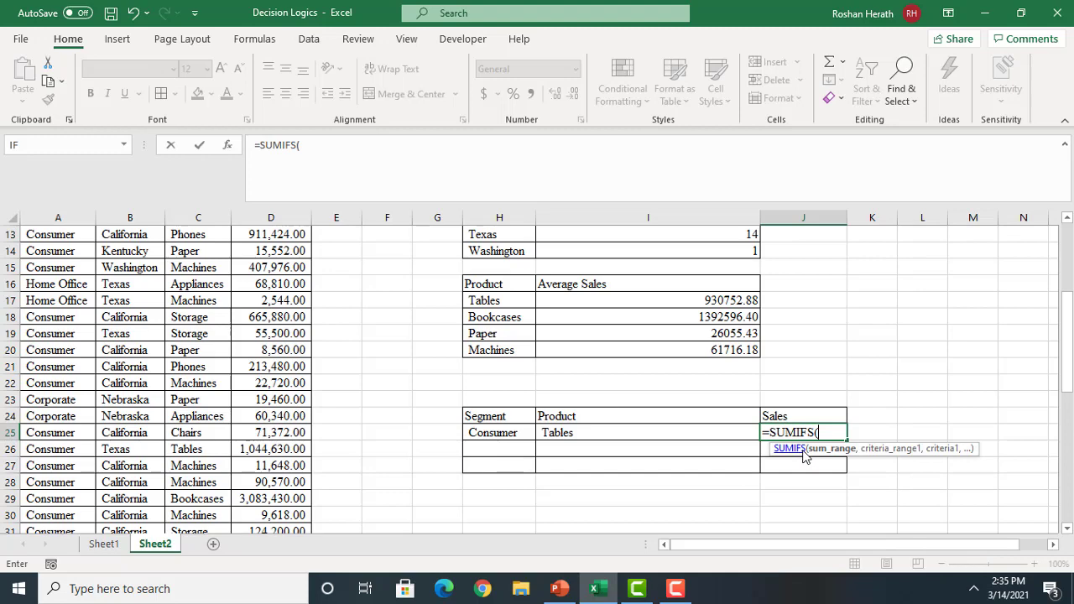
{"action": "left_click", "coordinate": [227, 146]}
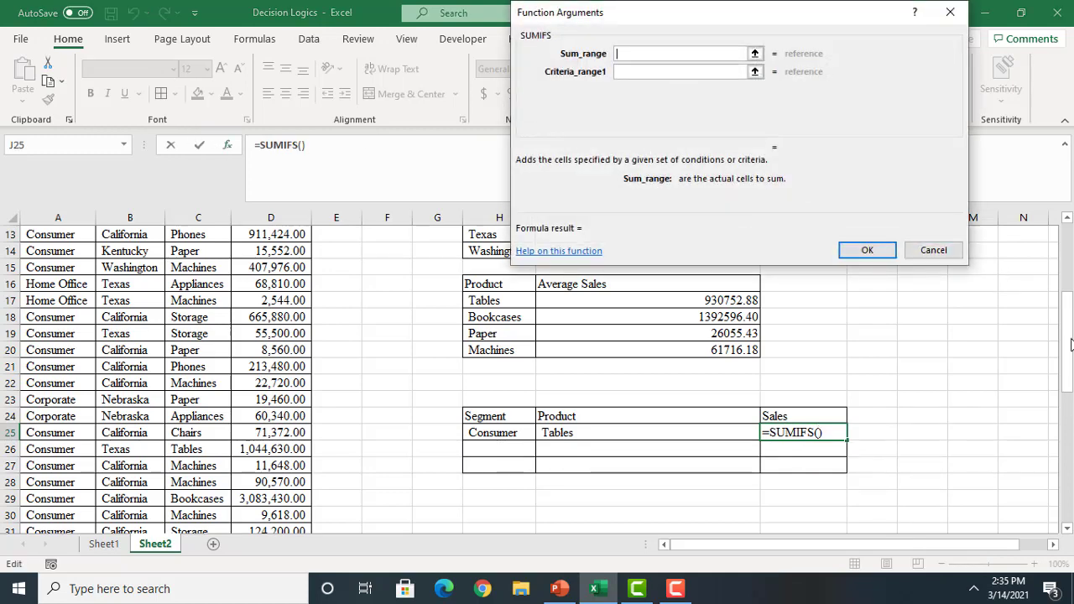
Set the SUMIFS sum range to the named range sales and the first criteria range to segment
{"action": "left_click_drag", "start_coordinate": [1069, 332], "coordinate": [1070, 262]}
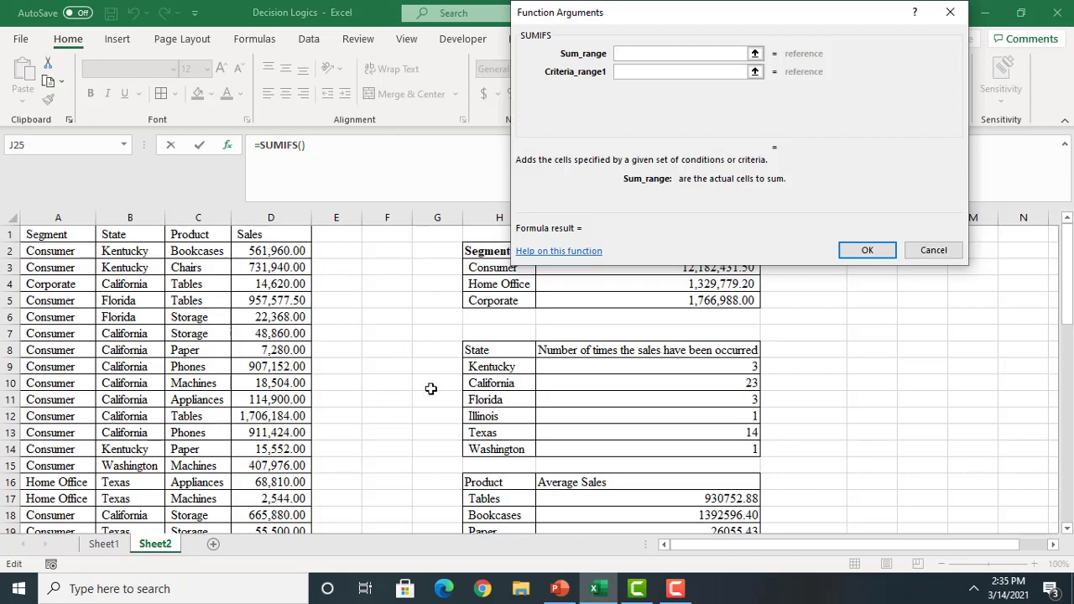
{"action": "type", "text": "sales"}
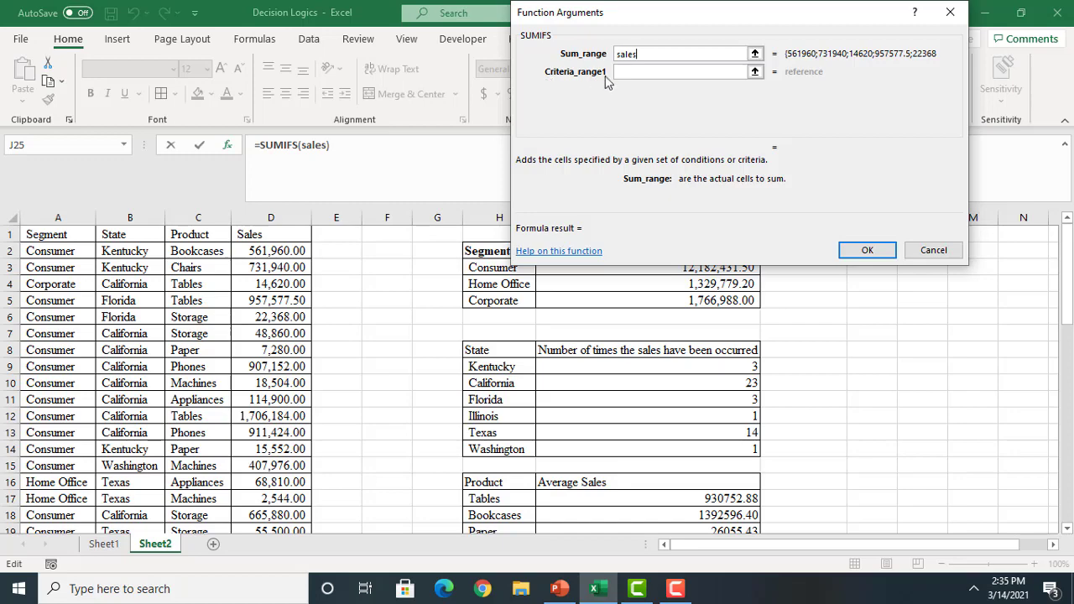
{"action": "left_click", "coordinate": [632, 72]}
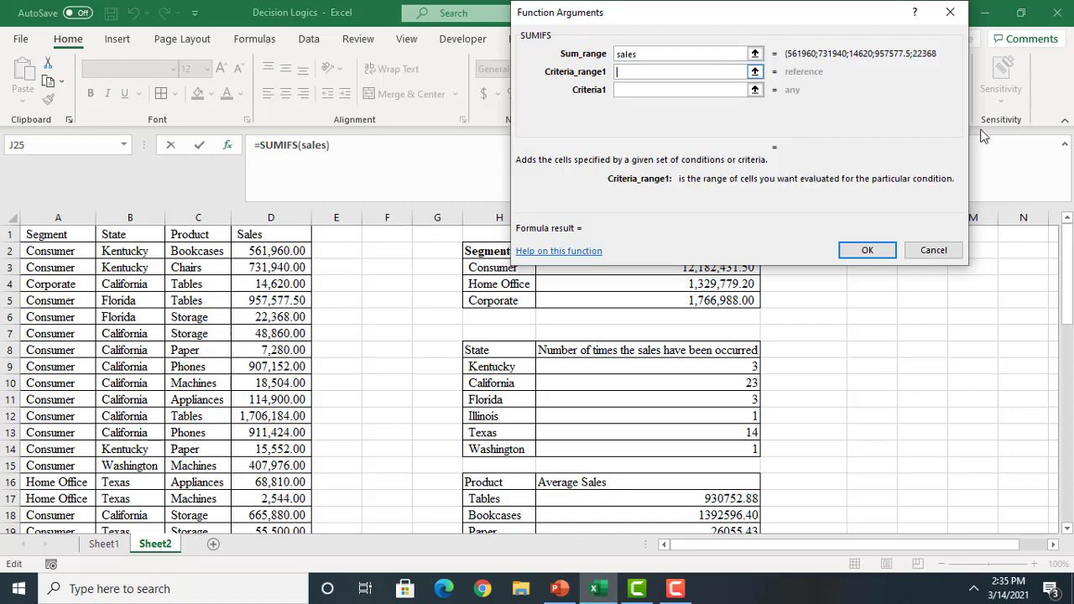
{"action": "mouse_move", "coordinate": [1066, 244]}
{"action": "left_mouse_down"}
{"action": "mouse_move", "coordinate": [1064, 309]}
{"action": "mouse_move", "coordinate": [1066, 224]}
{"action": "left_mouse_up"}
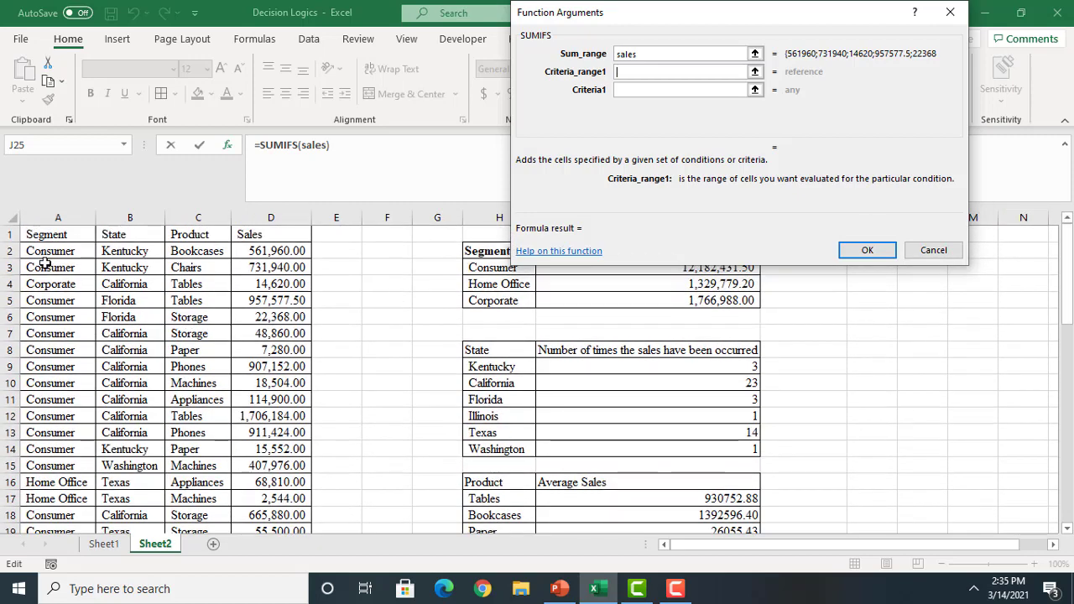
{"action": "type", "text": "segment"}
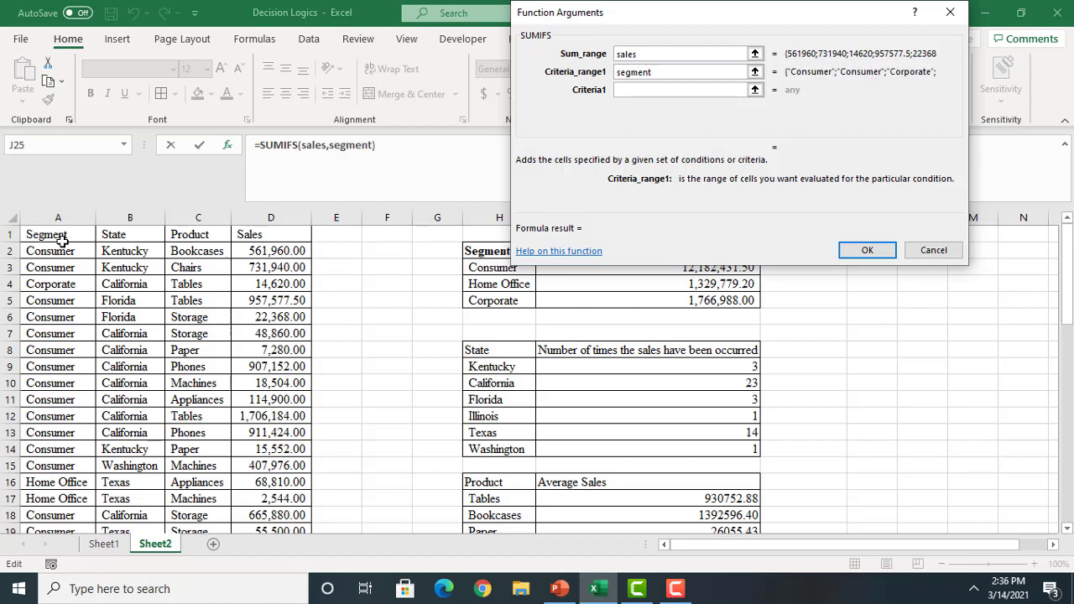
Set the first SUMIFS criterion to the Consumer cell H25 and activate the second criteria range entry
{"action": "left_click", "coordinate": [636, 90]}
{"action": "left_click_drag", "start_coordinate": [1068, 277], "coordinate": [760, 339]}
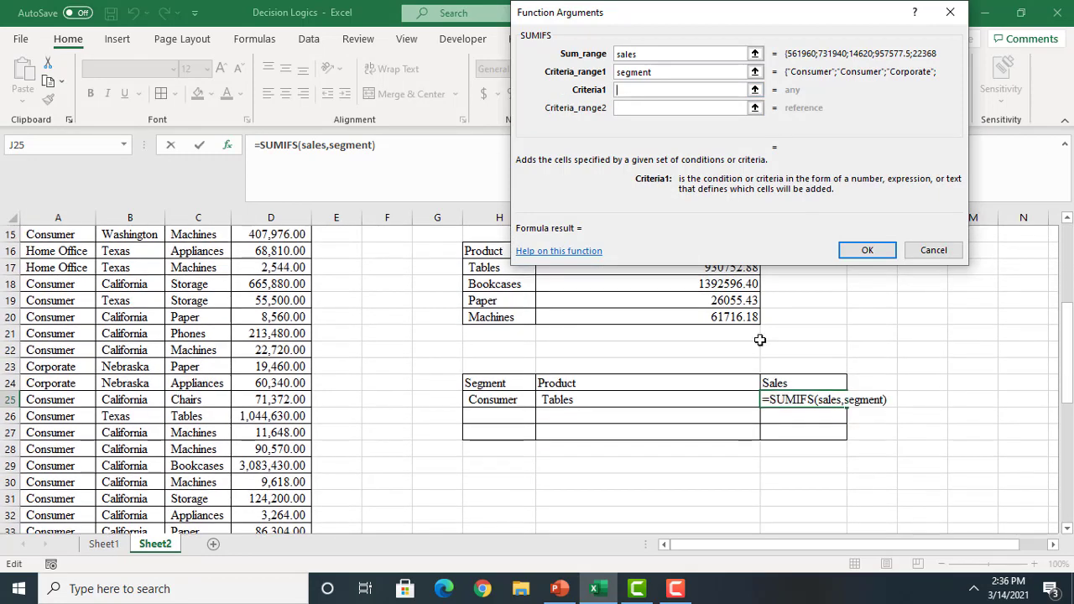
{"action": "left_click", "coordinate": [488, 401]}
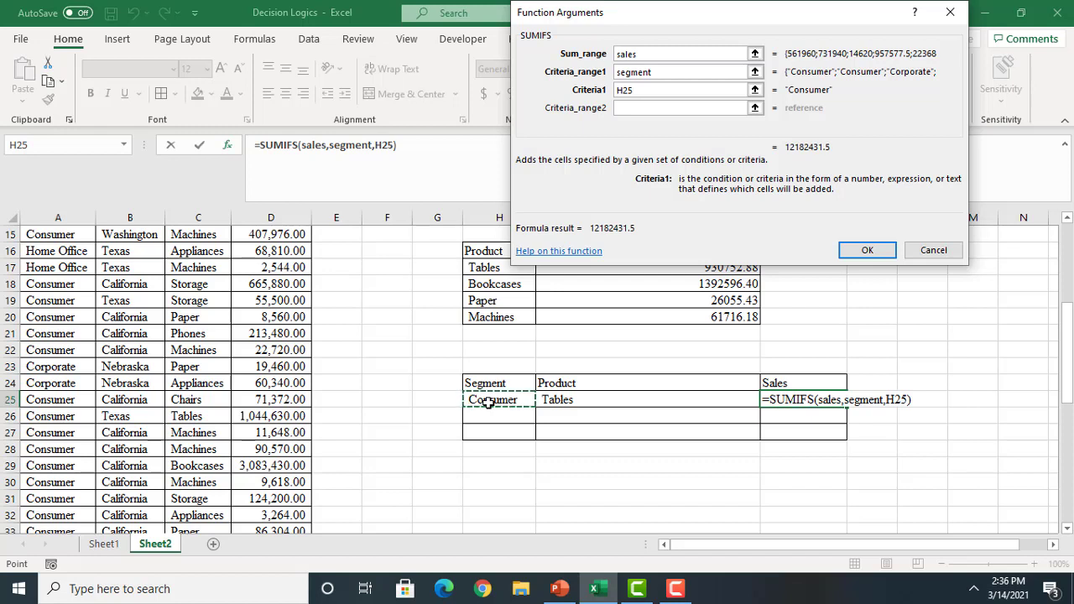
{"action": "left_click", "coordinate": [629, 109]}
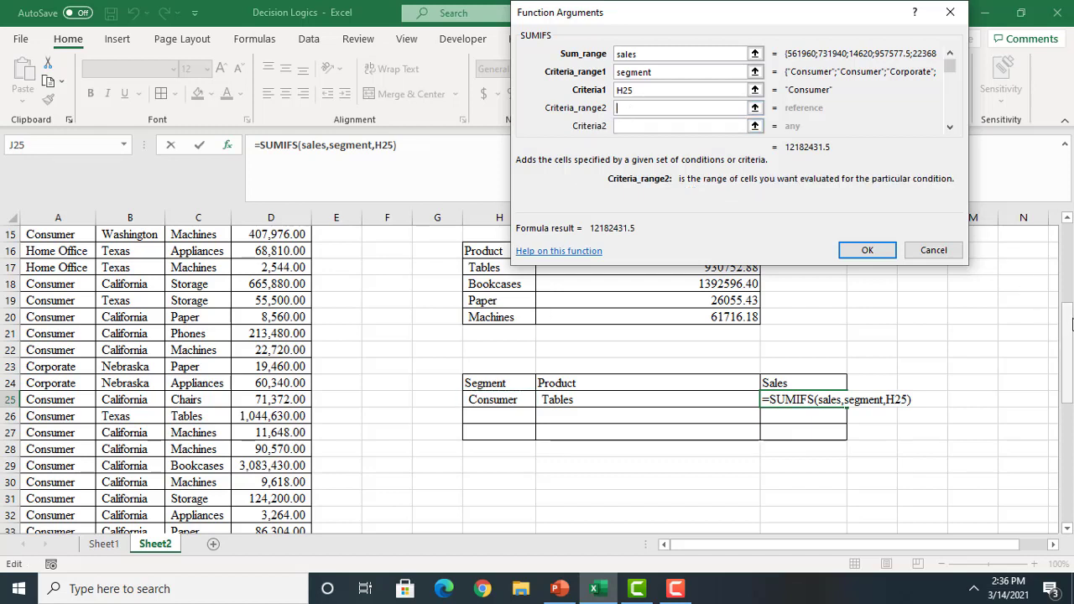
{"action": "left_click_drag", "start_coordinate": [1072, 323], "coordinate": [1072, 231]}
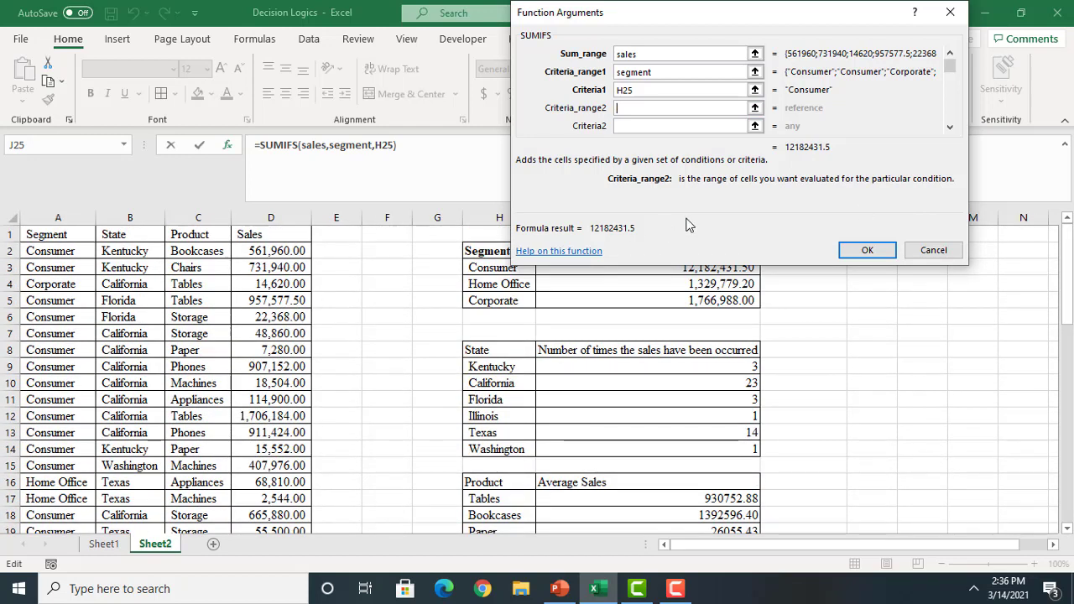
{"action": "type", "text": "State"}
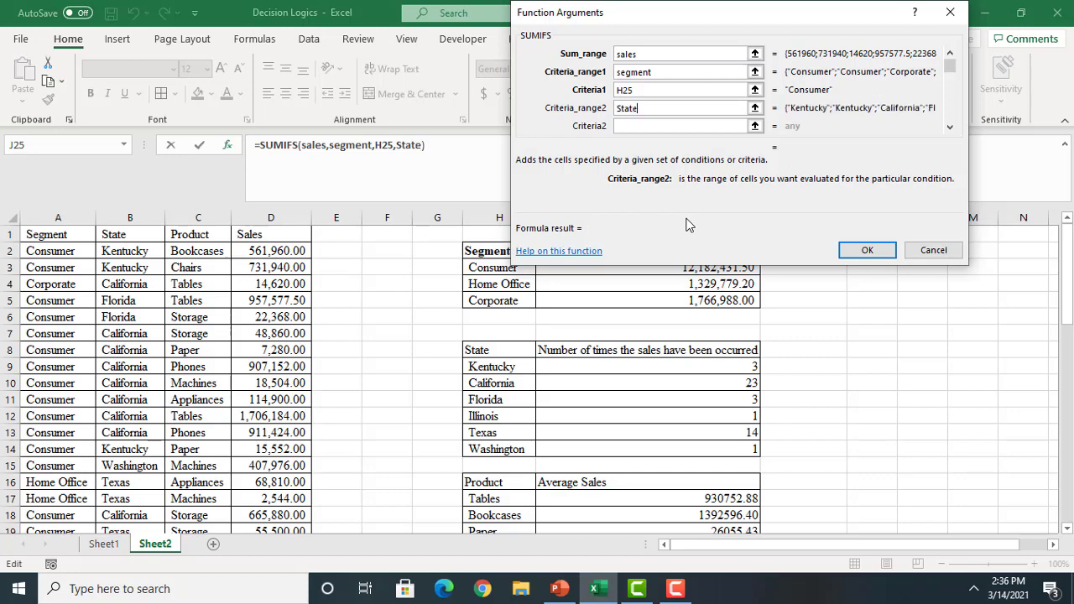
{"action": "left_click", "coordinate": [640, 126]}
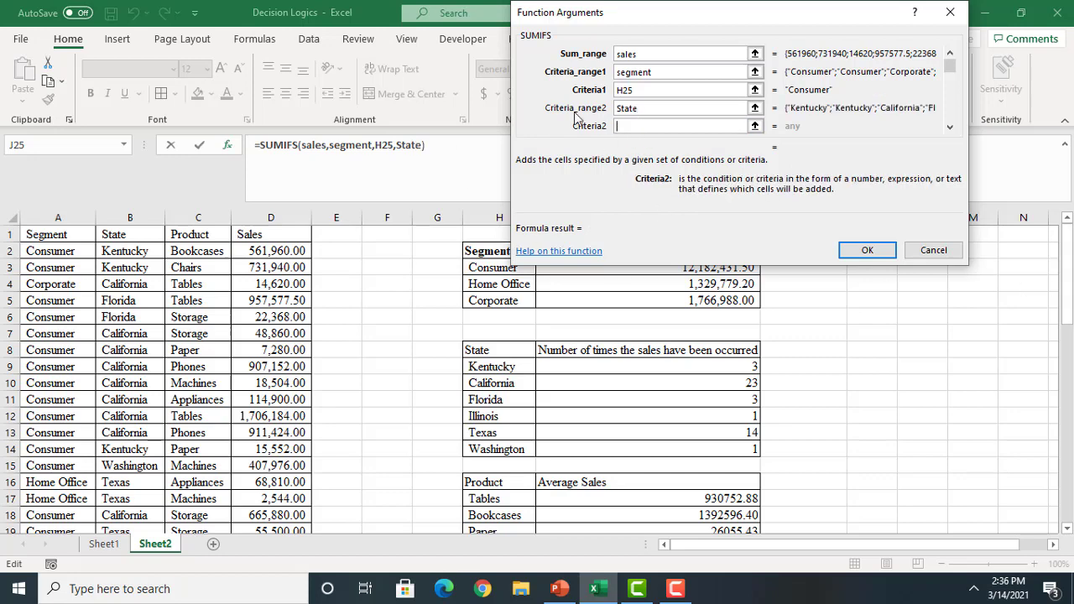
{"action": "left_click", "coordinate": [642, 109]}
{"action": "scroll", "coordinate": [642, 111], "scroll_direction": "down", "scroll_amount": 1}
{"action": "key", "text": "BackSpace"}
{"action": "key", "text": "BackSpace"}
{"action": "key", "text": "BackSpace"}
{"action": "key", "text": "BackSpace"}
{"action": "key", "text": "BackSpace"}
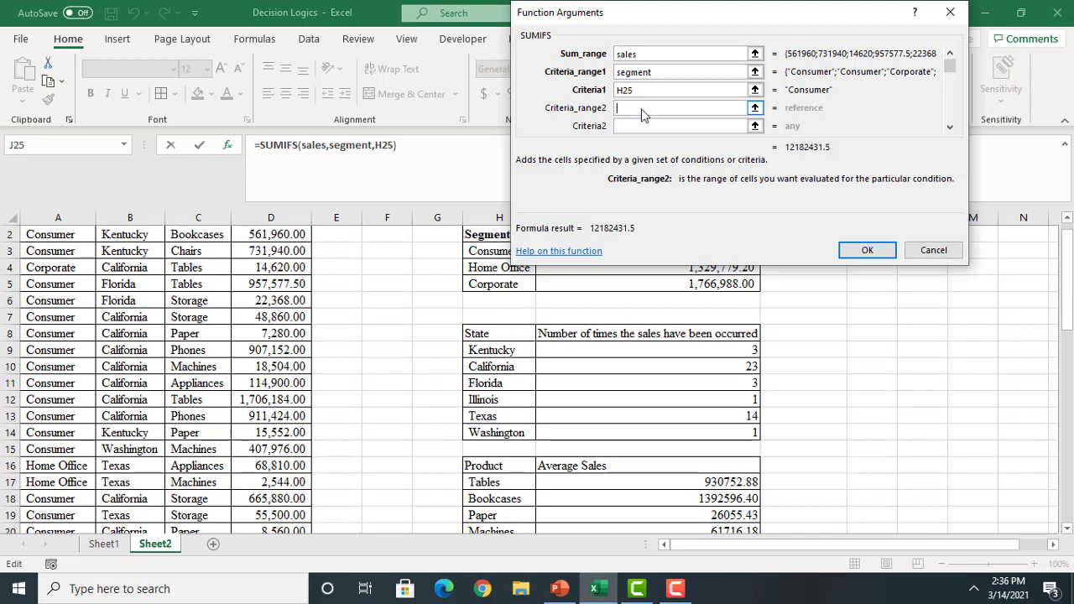
Set the second SUMIFS criteria range to the named range Product
{"action": "scroll", "coordinate": [1024, 277], "scroll_direction": "up", "scroll_amount": 1}
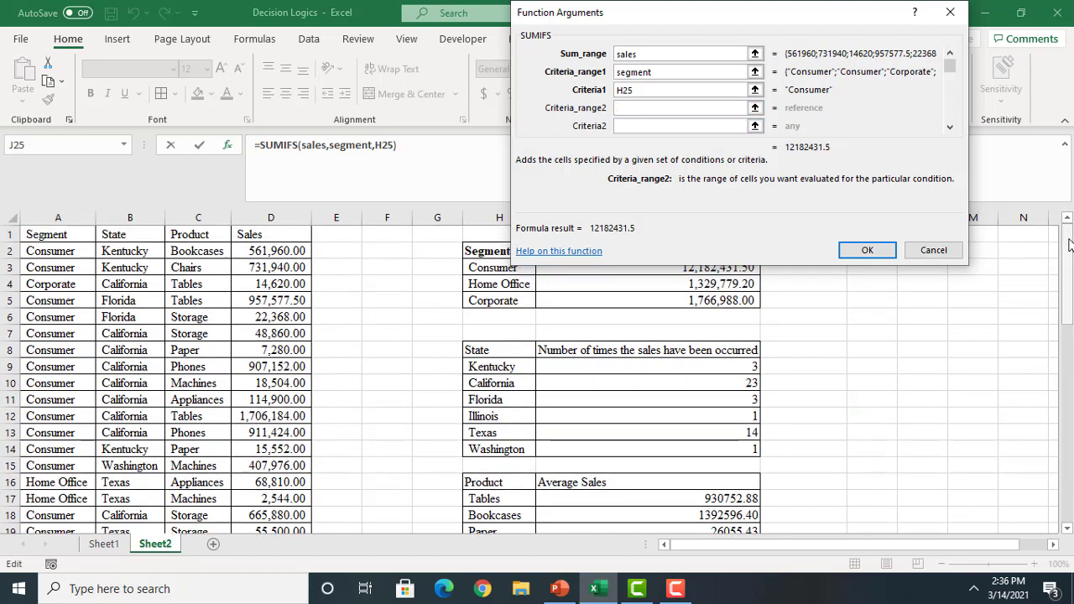
{"action": "type", "text": "P"}
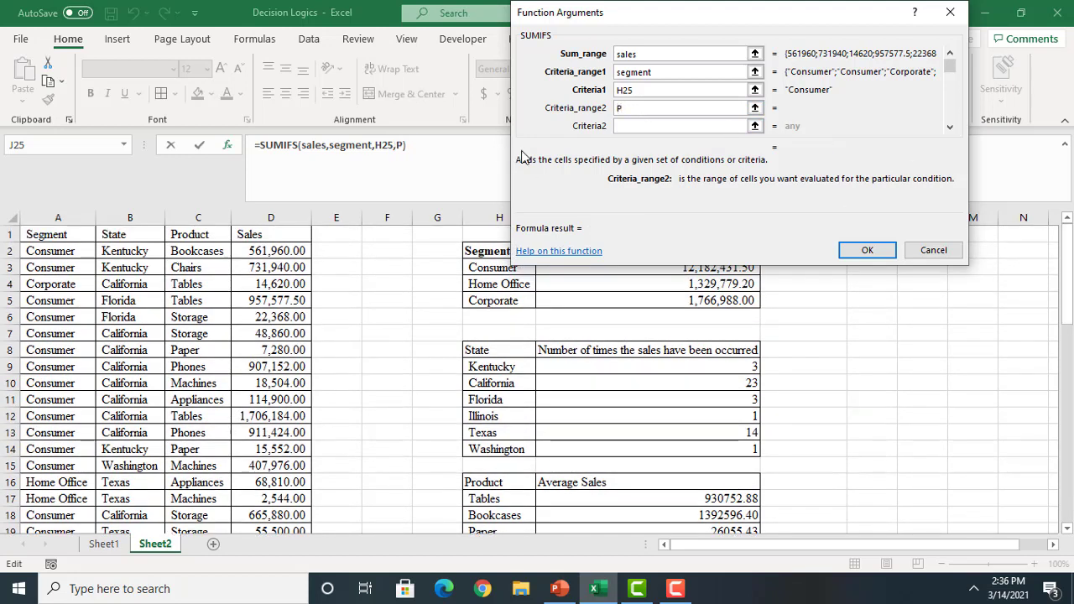
{"action": "type", "text": "roduct"}
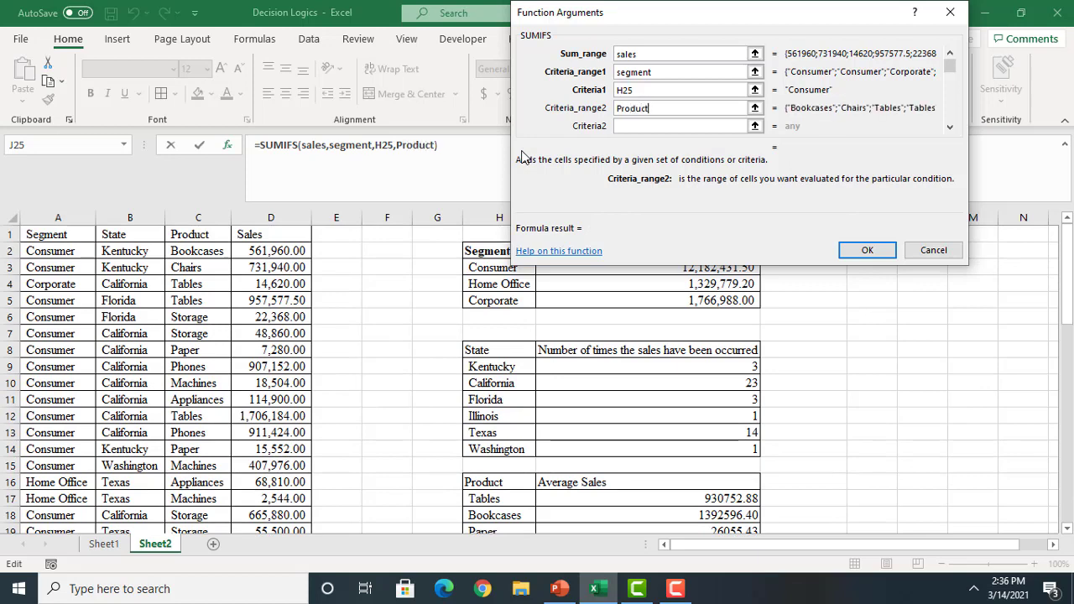
Set the second SUMIFS criterion to the Tables cell I25 and enter the function in J25
{"action": "key", "text": "Tab"}
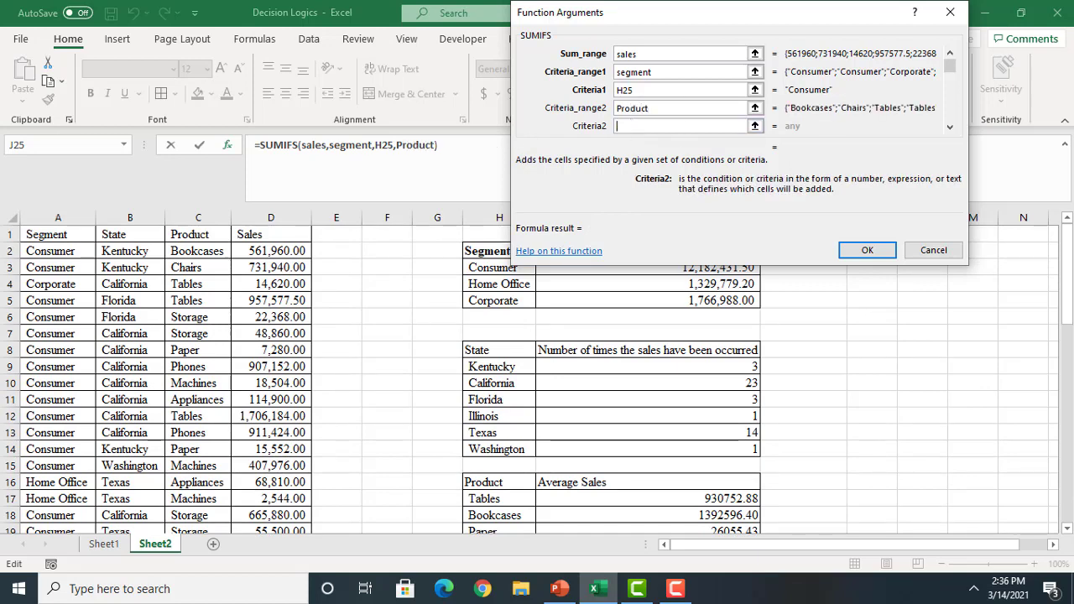
{"action": "left_click_drag", "start_coordinate": [1070, 269], "coordinate": [1070, 334]}
{"action": "left_click", "coordinate": [568, 449]}
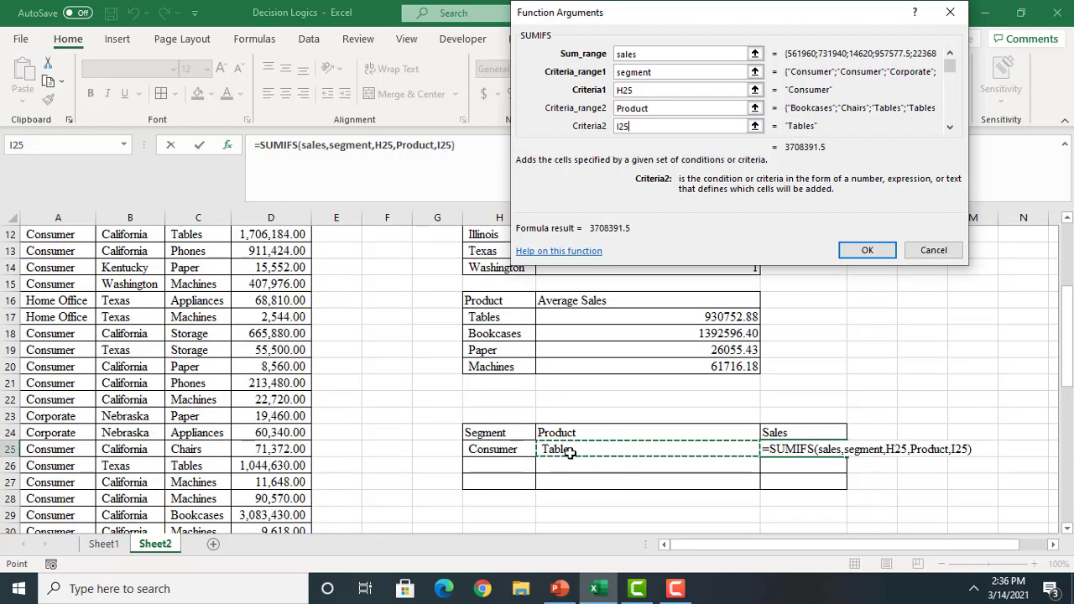
{"action": "left_click", "coordinate": [860, 251]}
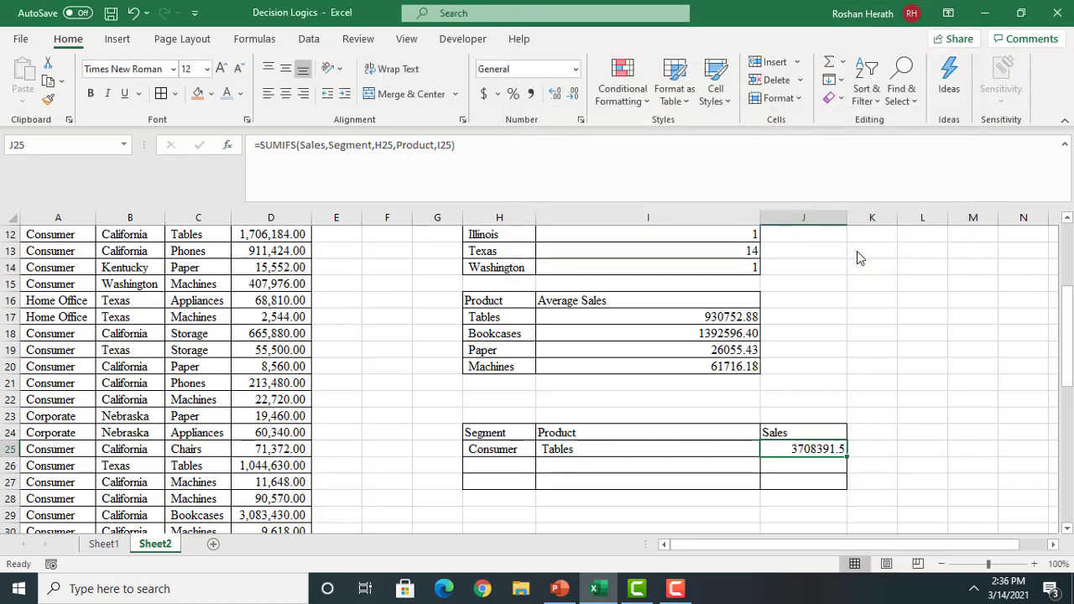
Format the sales total in J25 with the comma style
{"action": "left_click", "coordinate": [562, 449]}
{"action": "left_click", "coordinate": [801, 449]}
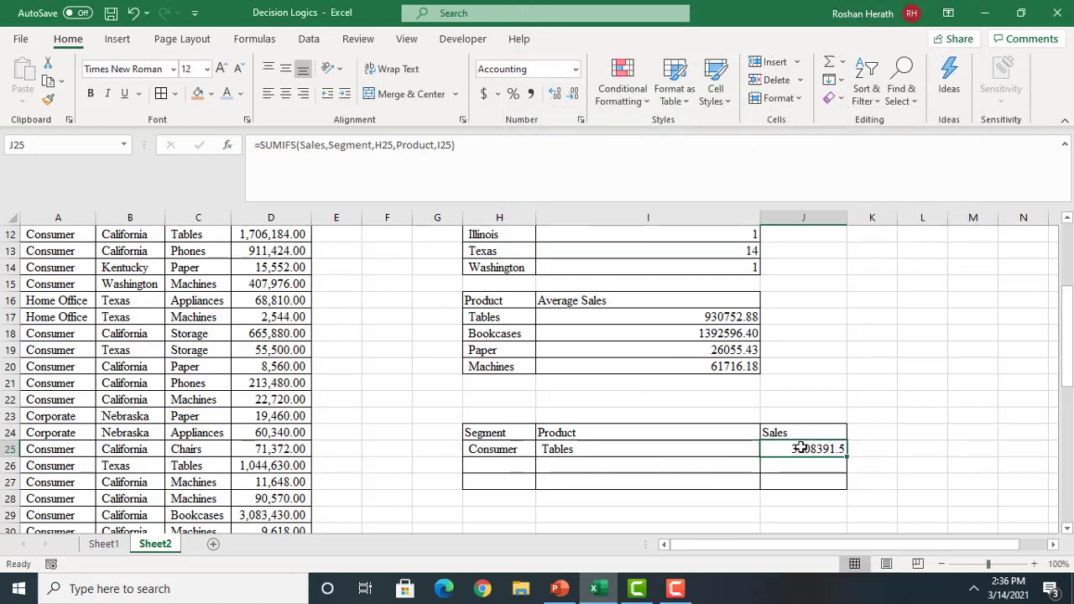
{"action": "left_click", "coordinate": [533, 95]}
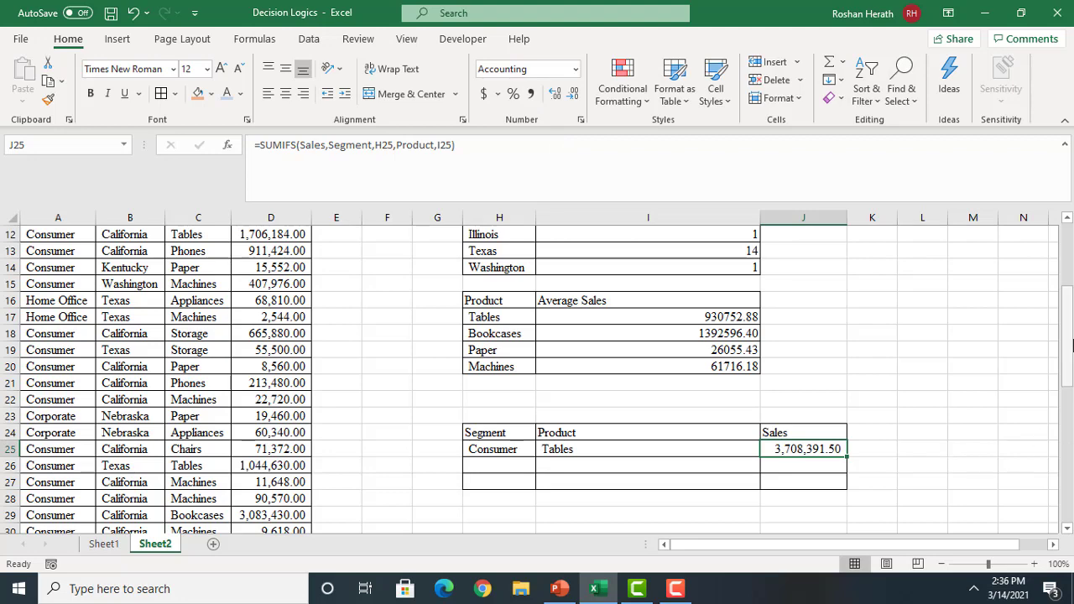
Copy the segment name Corporate from A4 into H26, below Consumer in the segment and product table
{"action": "left_click_drag", "start_coordinate": [1070, 336], "coordinate": [1068, 277]}
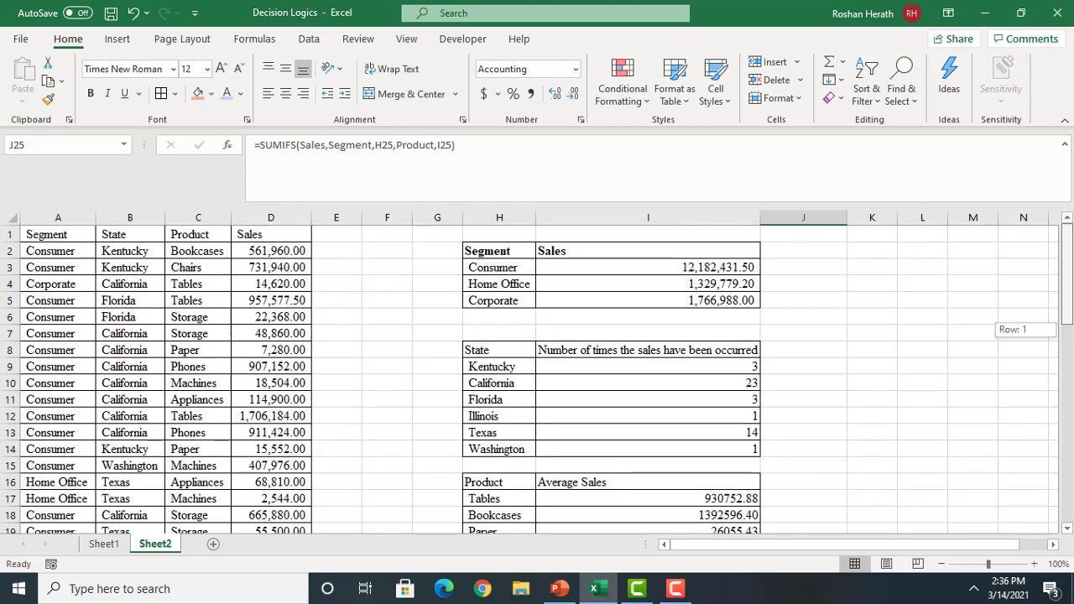
{"action": "left_click", "coordinate": [37, 288]}
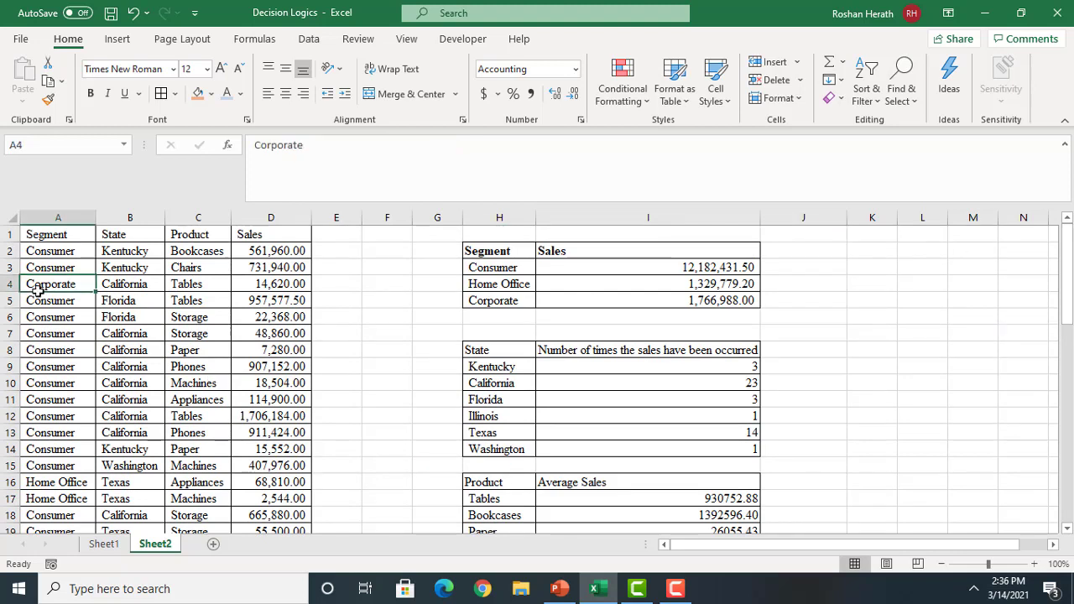
{"action": "key", "text": "ctrl+c"}
{"action": "left_click_drag", "start_coordinate": [1069, 286], "coordinate": [1071, 353]}
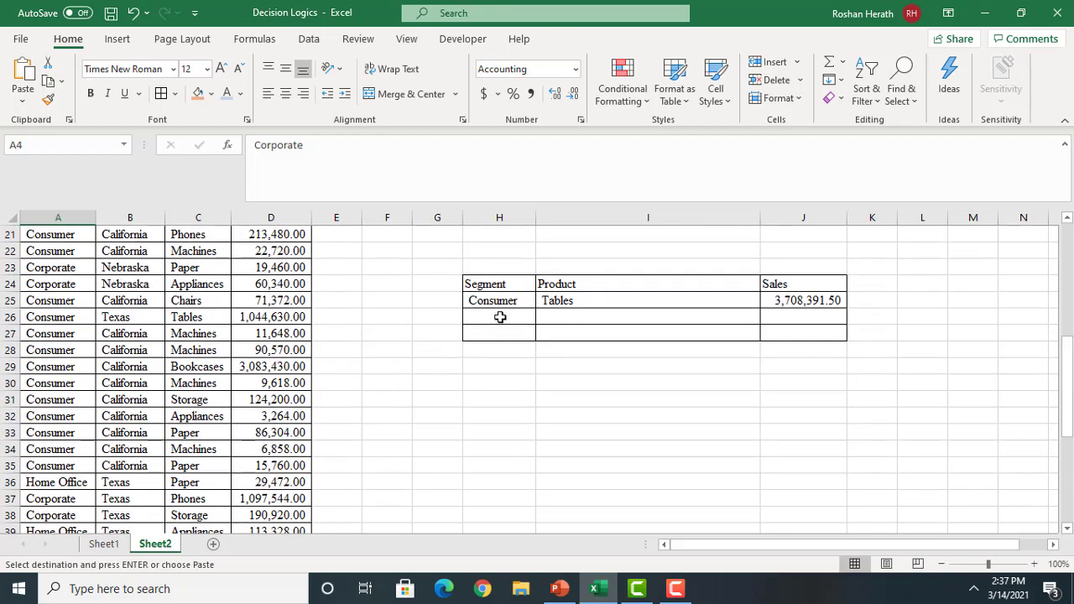
{"action": "left_click", "coordinate": [499, 317]}
{"action": "key", "text": "ctrl+v"}
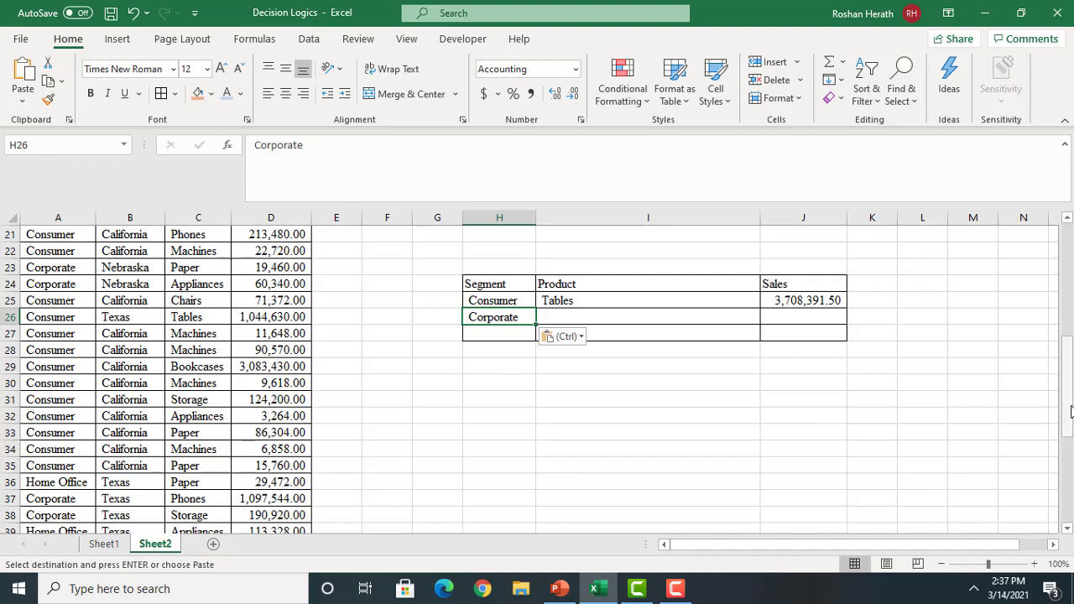
Copy the product name Phones from C37 into I26, beside Corporate
{"action": "left_click", "coordinate": [188, 500]}
{"action": "key", "text": "ctrl+c"}
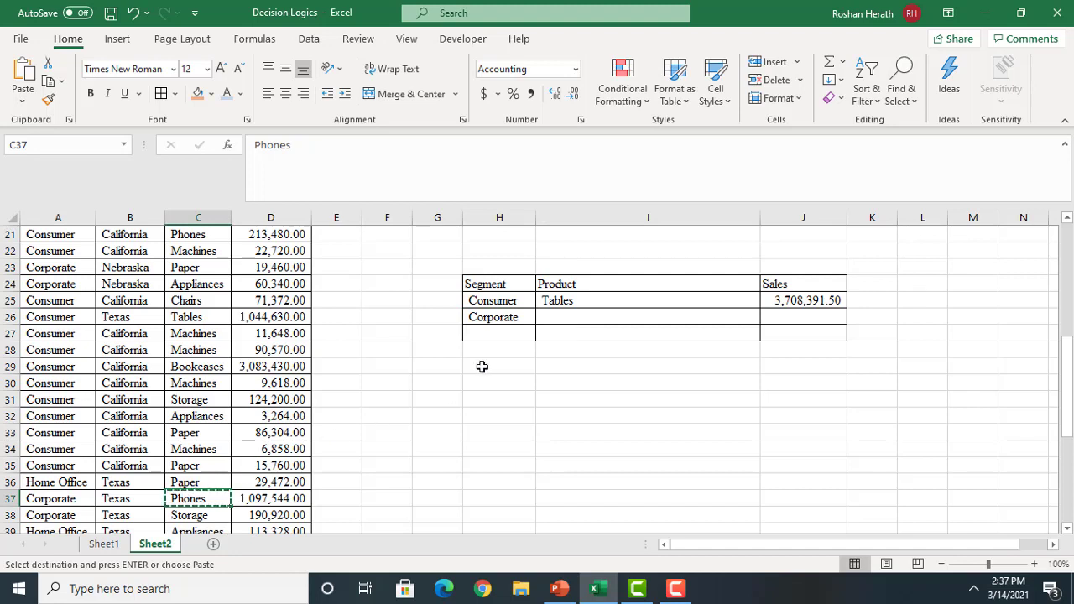
{"action": "left_click", "coordinate": [549, 314]}
{"action": "key", "text": "ctrl+v"}
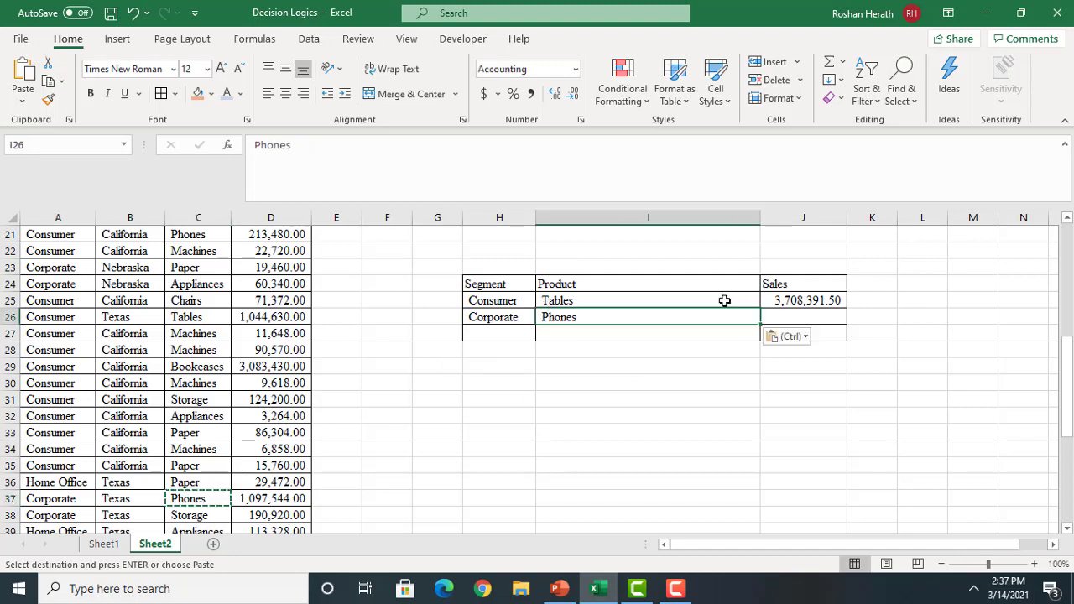
Fill the SUMIFS formula from J25 down to J26 for the Corporate and Phones row
{"action": "left_click", "coordinate": [811, 299]}
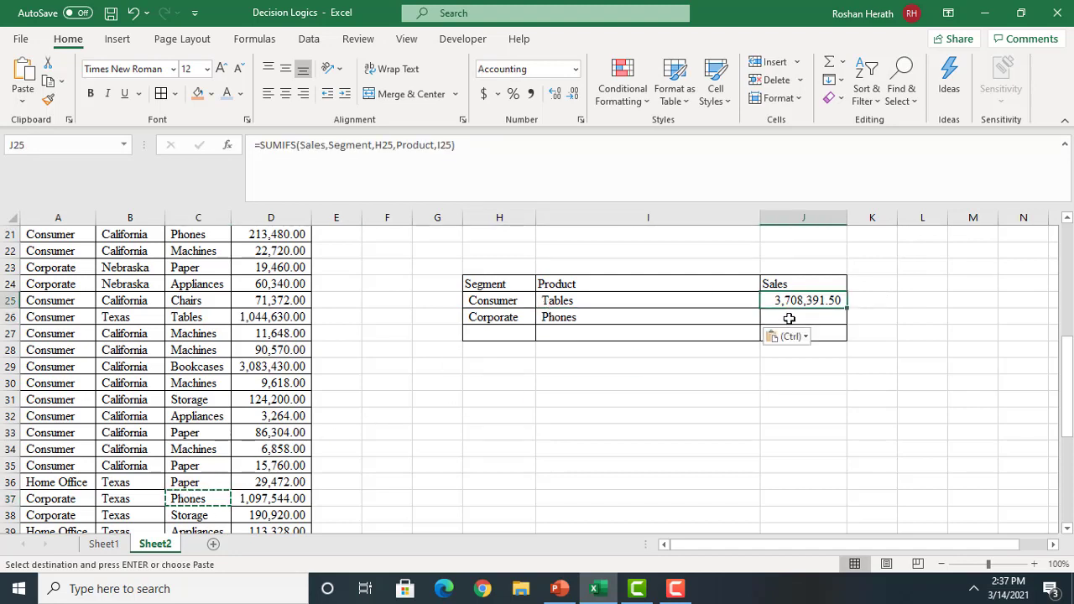
{"action": "left_click", "coordinate": [789, 319]}
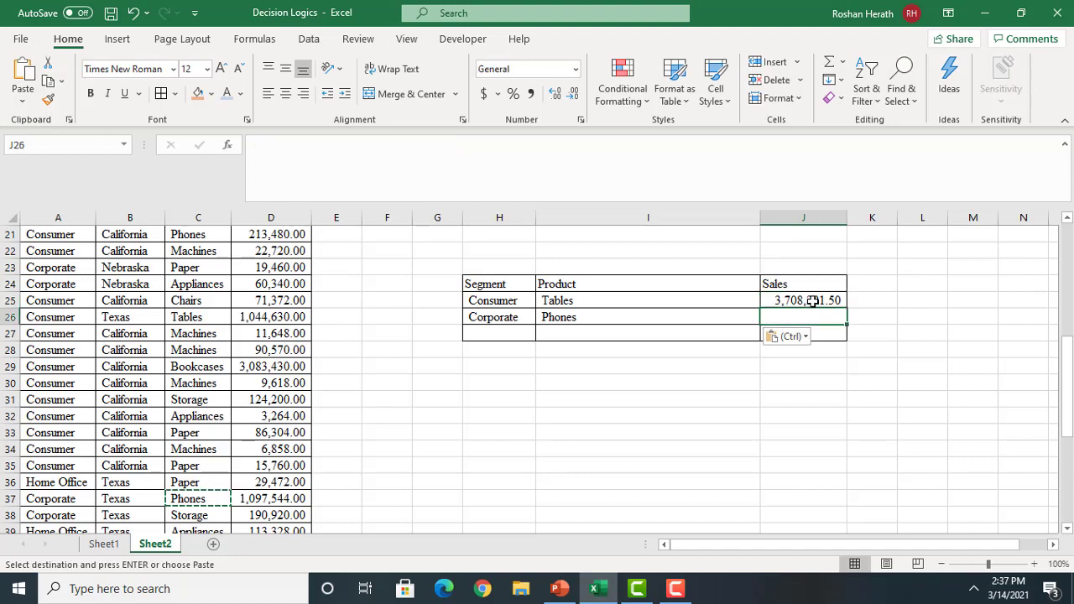
{"action": "left_click", "coordinate": [826, 304]}
{"action": "left_click_drag", "start_coordinate": [847, 308], "coordinate": [847, 328]}
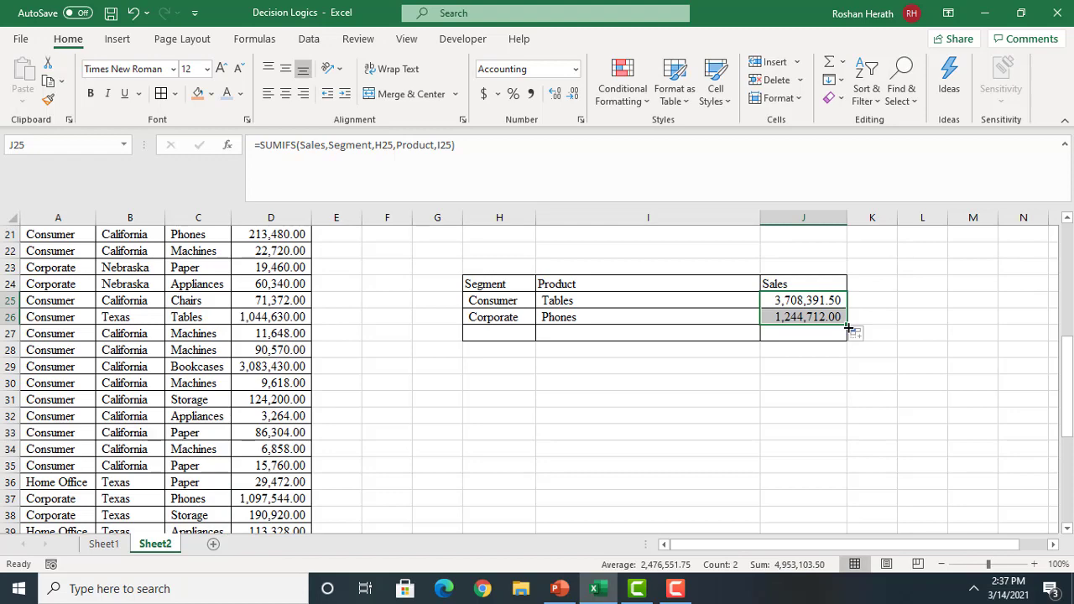
Replace the formula in J26 with a new SUMIFS using sales as sum range and segment as first criteria range
{"action": "left_click", "coordinate": [792, 318]}
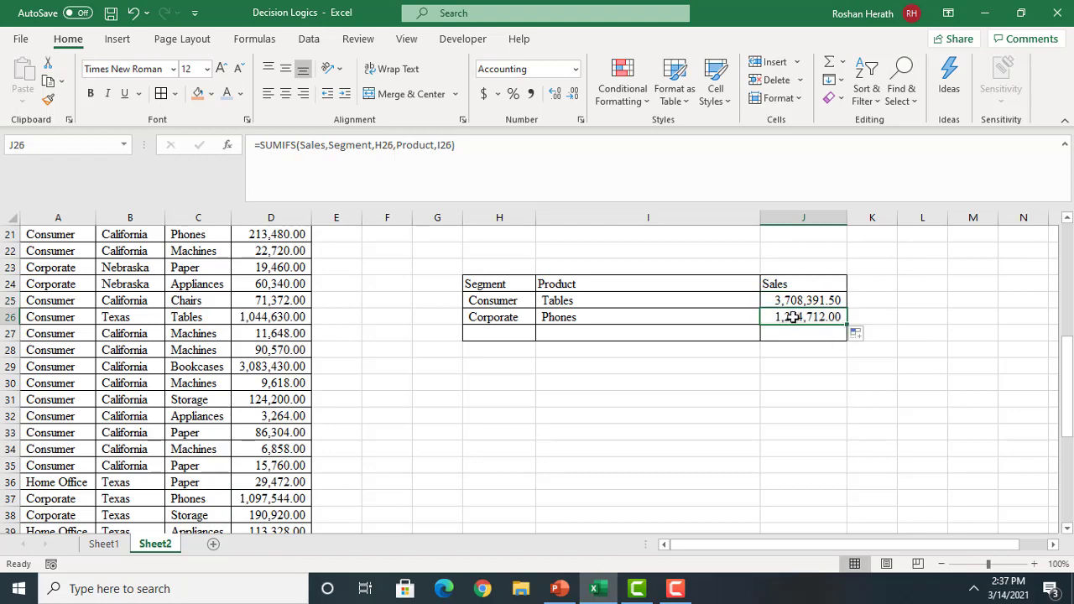
{"action": "type", "text": "=sumi"}
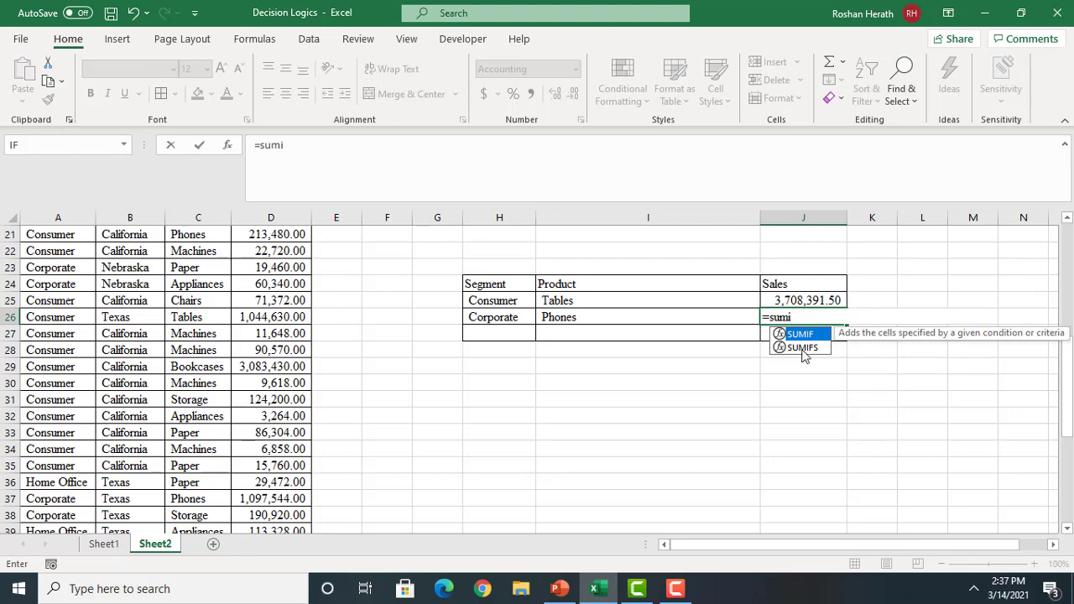
{"action": "double_click", "coordinate": [802, 348]}
{"action": "left_click", "coordinate": [227, 147]}
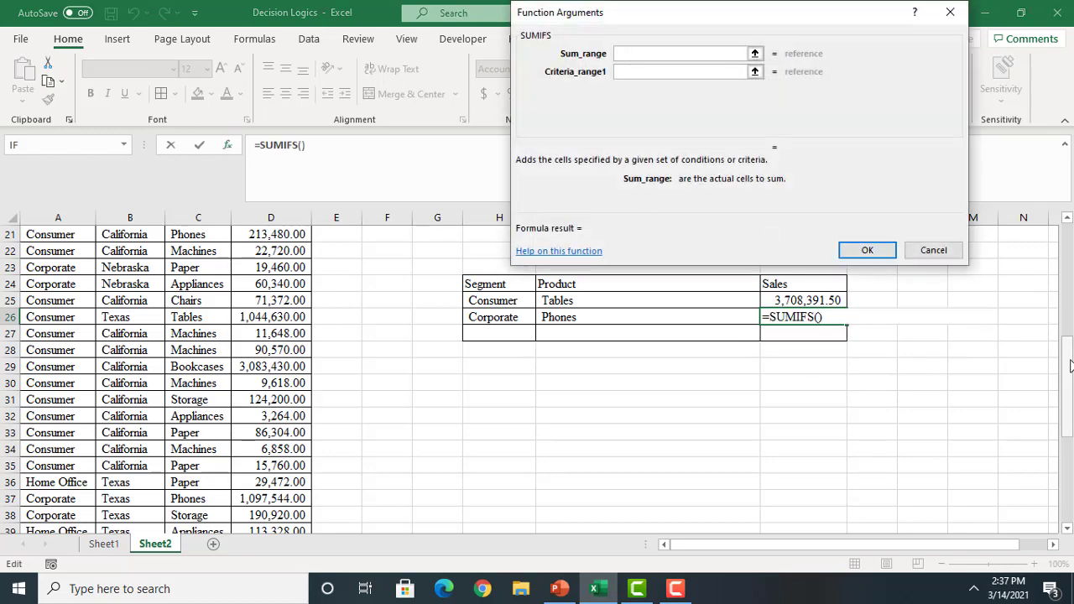
{"action": "scroll", "coordinate": [224, 210], "scroll_direction": "up", "scroll_amount": 7}
{"action": "type", "text": "sales"}
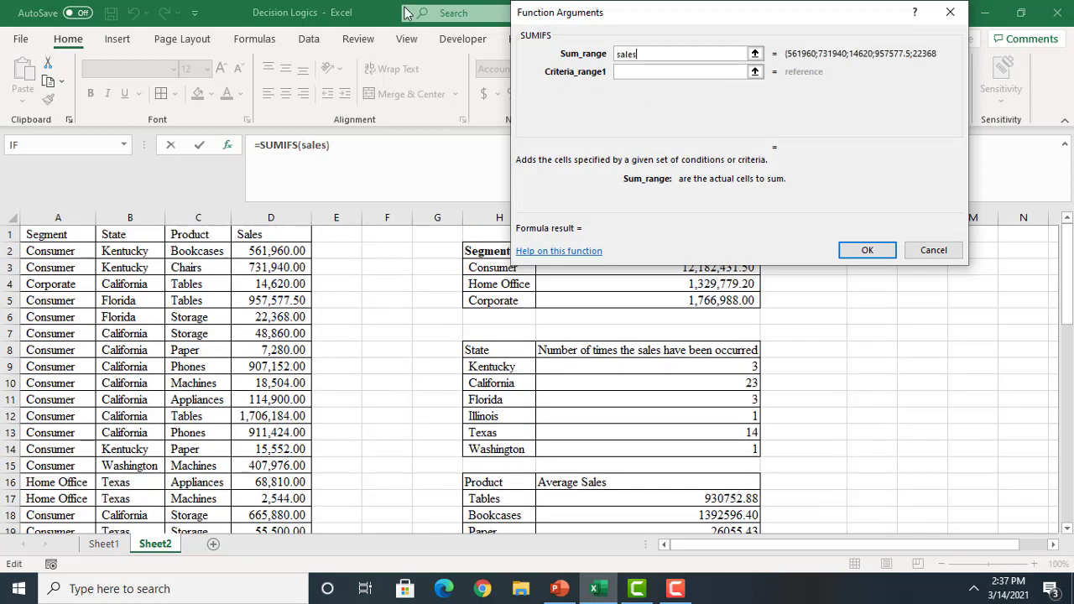
{"action": "left_click", "coordinate": [669, 73]}
{"action": "type", "text": "segment"}
{"action": "key", "text": "Tab"}
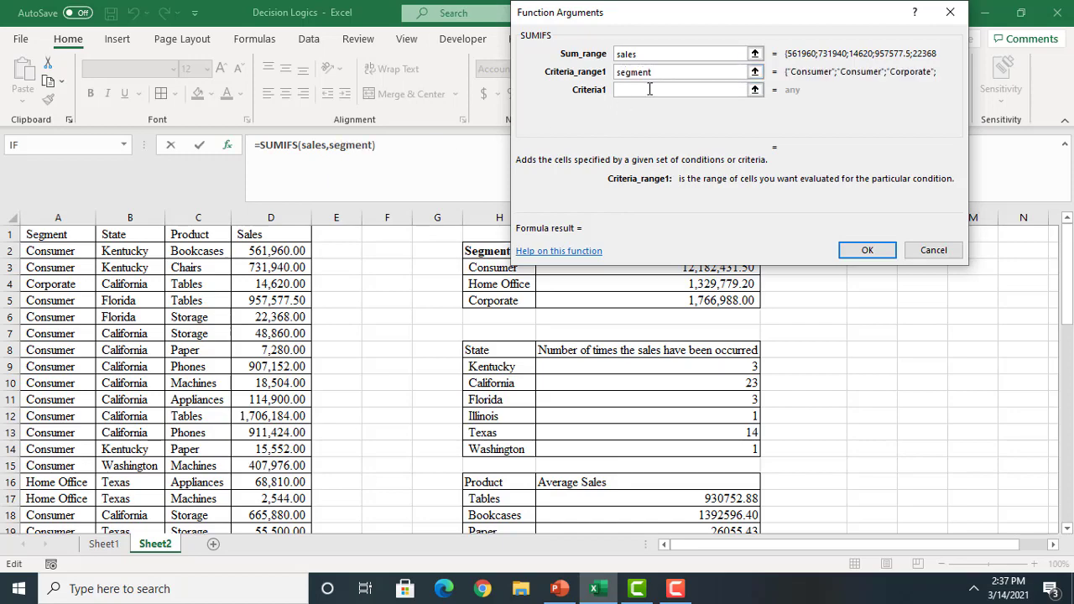
Set the first SUMIFS criterion to the Corporate cell H26 and the second criteria range to product
{"action": "left_click_drag", "start_coordinate": [1063, 319], "coordinate": [1064, 336]}
{"action": "left_click", "coordinate": [491, 419]}
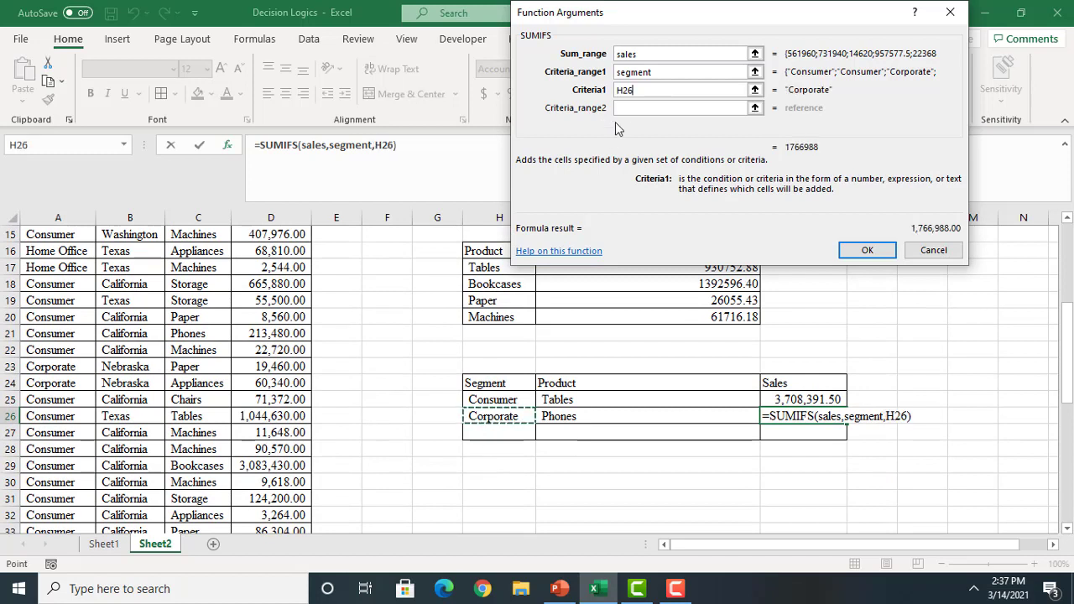
{"action": "left_click", "coordinate": [631, 110]}
{"action": "type", "text": "p"}
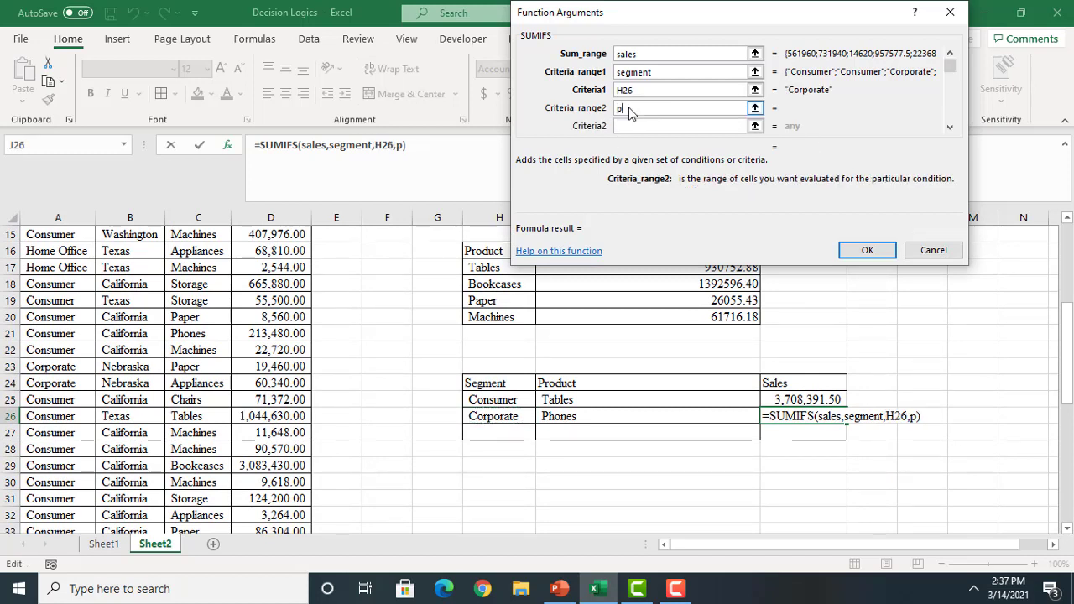
{"action": "type", "text": "roduct"}
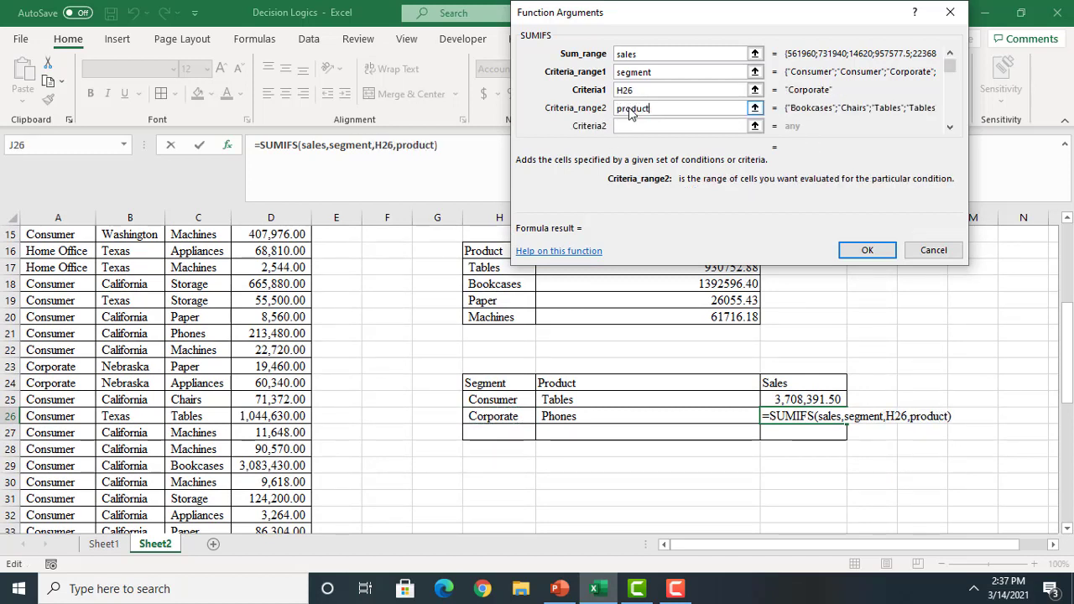
Set the second SUMIFS criterion to the Phones cell I26 and enter the function in J26
{"action": "left_click", "coordinate": [631, 130]}
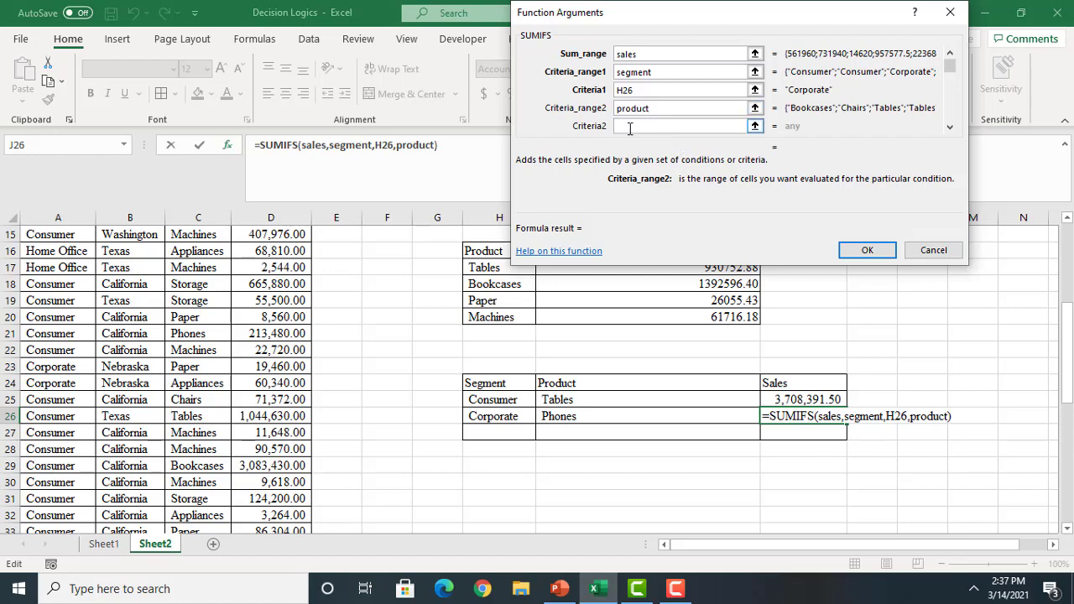
{"action": "left_click", "coordinate": [572, 418]}
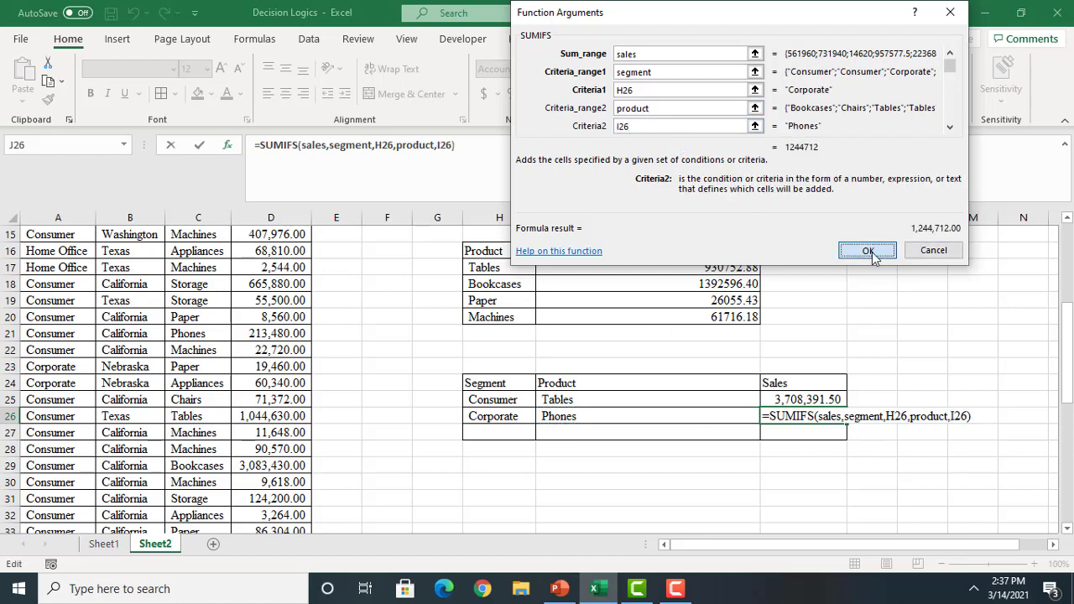
{"action": "left_click", "coordinate": [867, 251]}
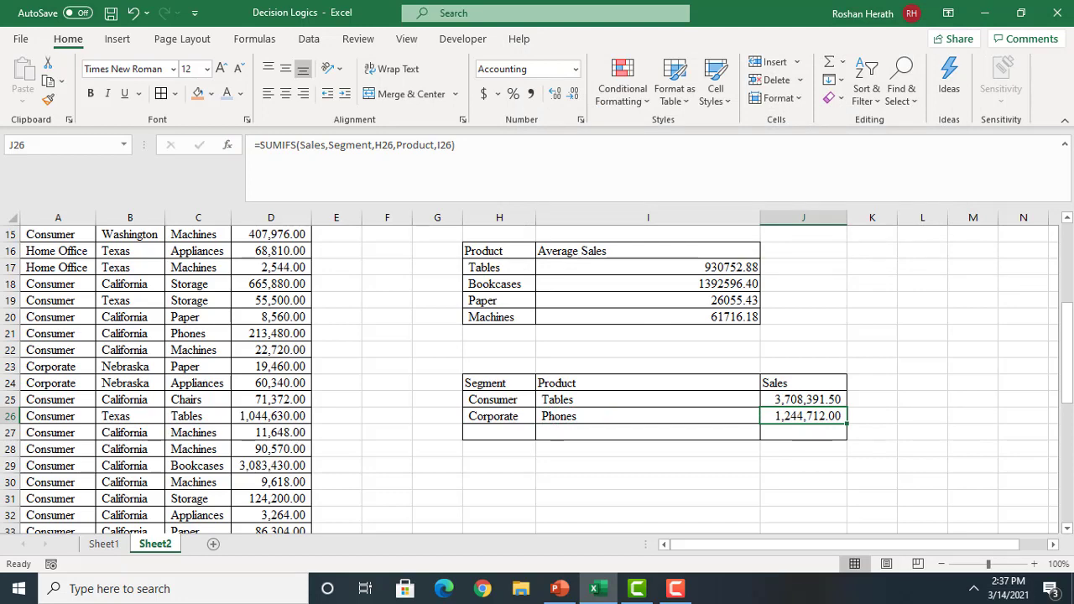
{"action": "left_click_drag", "start_coordinate": [1070, 317], "coordinate": [1069, 281]}
{"action": "left_click_drag", "start_coordinate": [1067, 311], "coordinate": [1066, 312]}
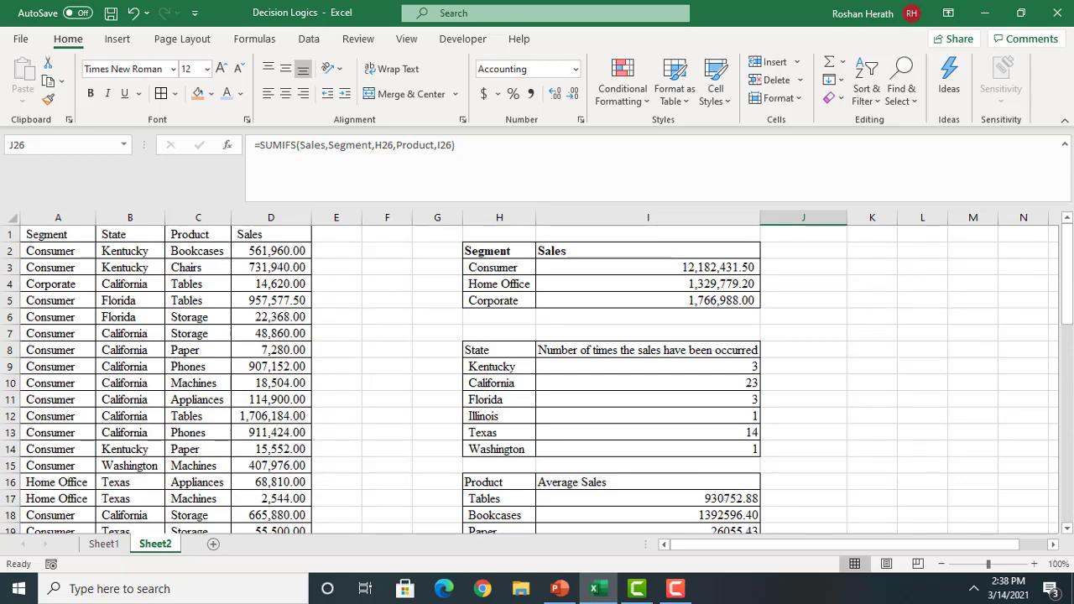
{"action": "left_click_drag", "start_coordinate": [1067, 277], "coordinate": [1066, 353]}
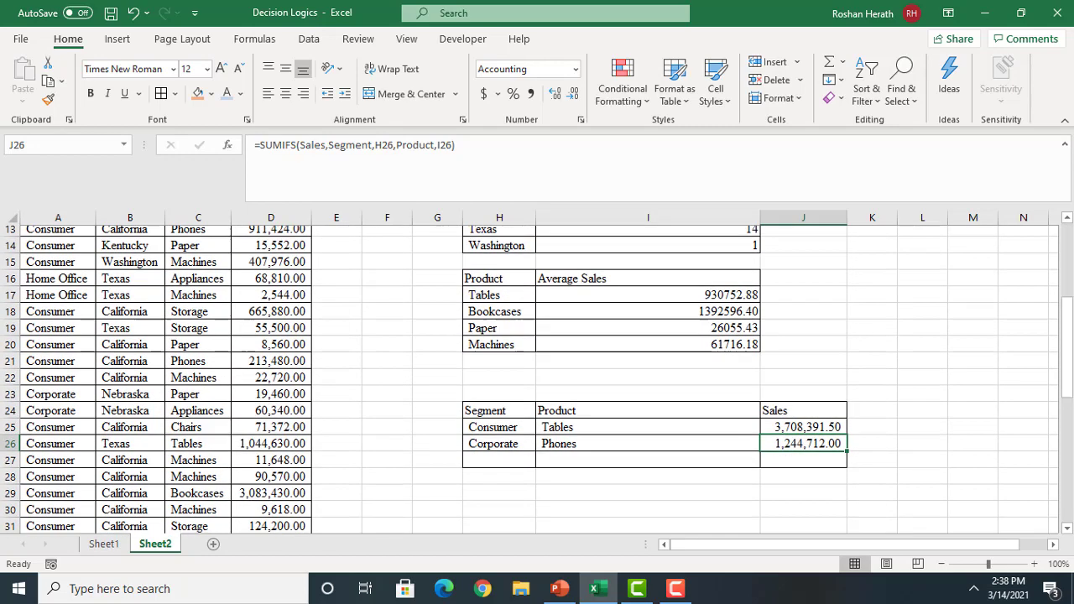
Switch to the PowerPoint presentation, play the slide show from the SUMIFS slide through the AVERAGEIFS syntax slide, and exit the show
{"action": "left_click", "coordinate": [561, 594]}
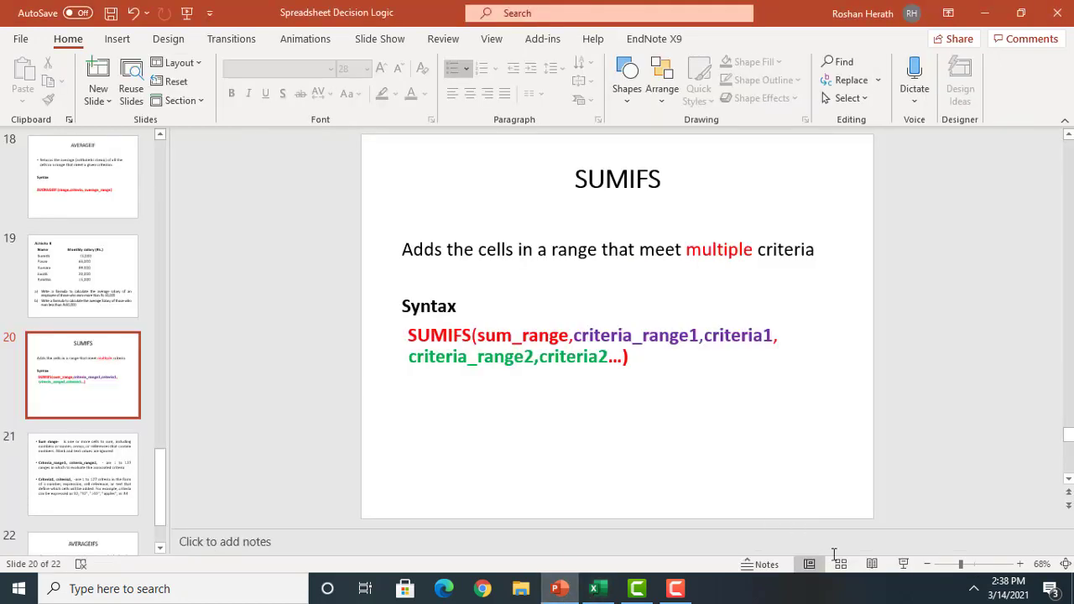
{"action": "left_click", "coordinate": [903, 564]}
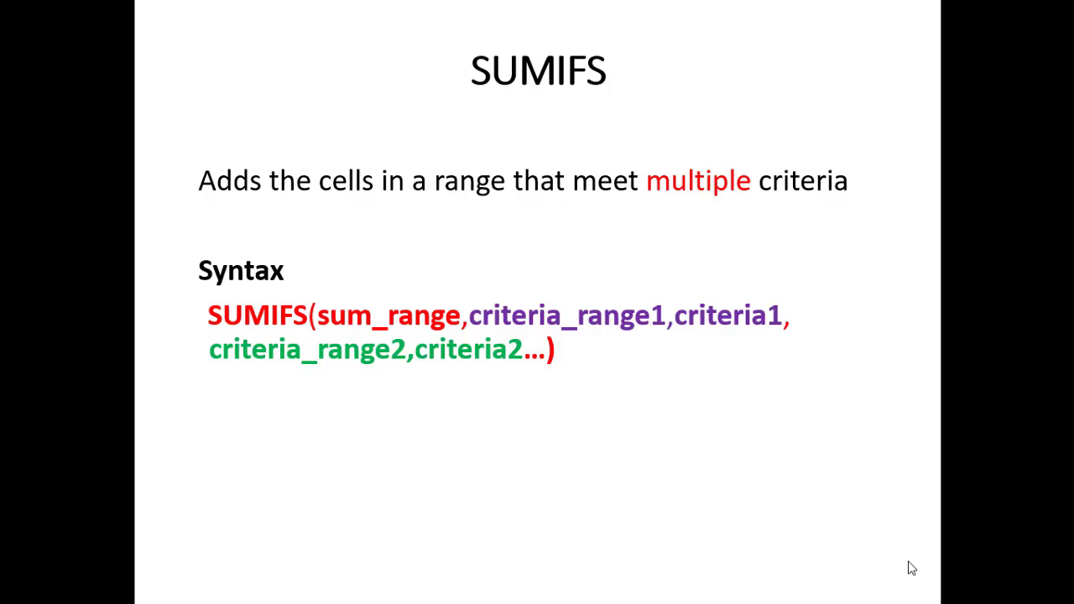
{"action": "left_click", "coordinate": [678, 475]}
{"action": "left_click", "coordinate": [679, 476]}
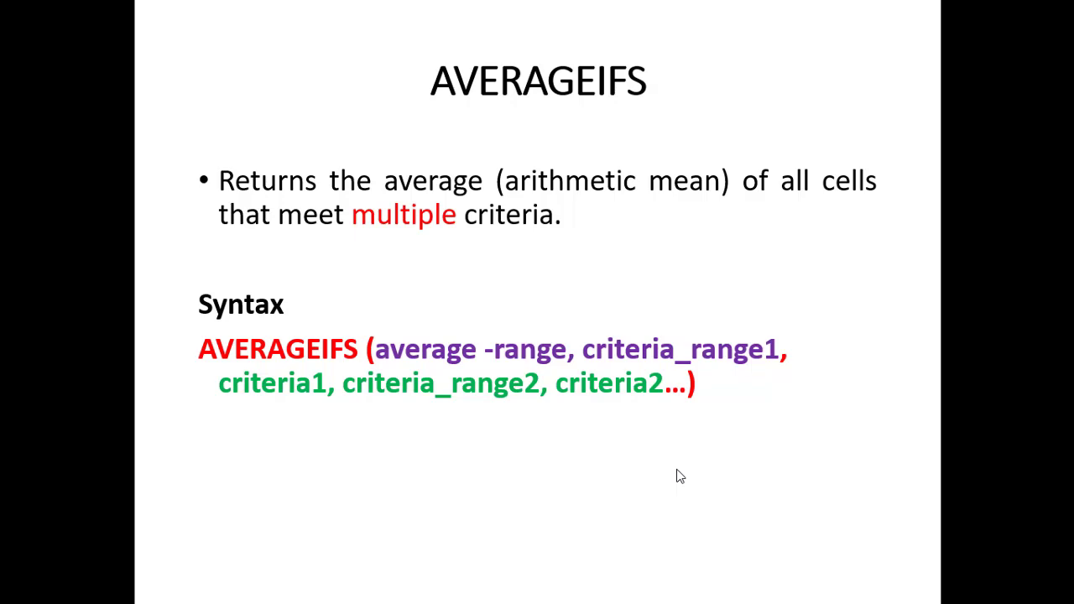
{"action": "key", "text": "Escape"}
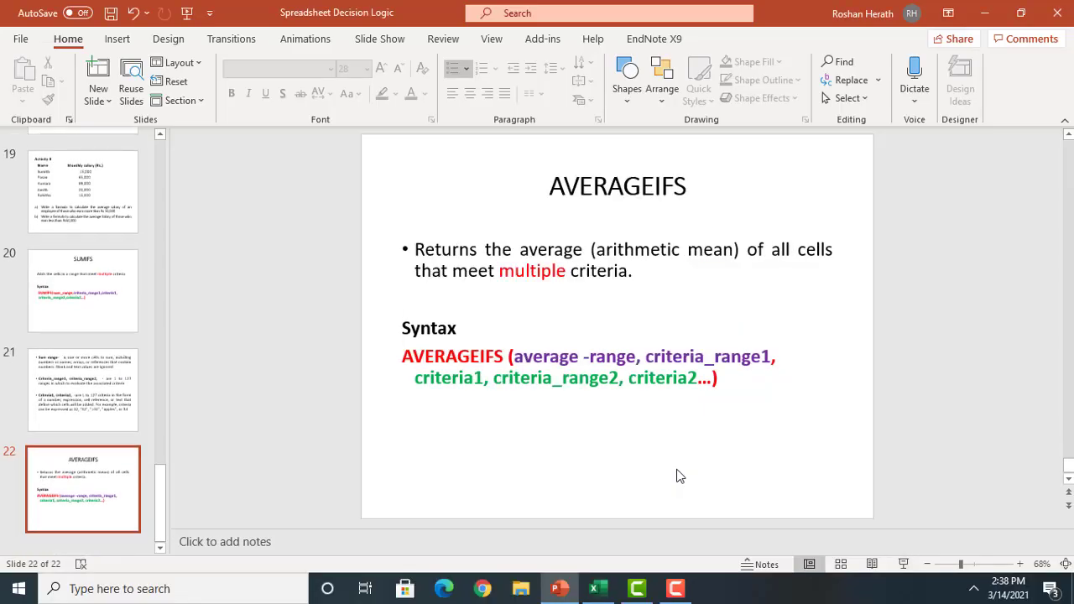
Switch back to the Excel workbook and enter the heading State in H30, below the segment and product table
{"action": "left_click", "coordinate": [595, 588]}
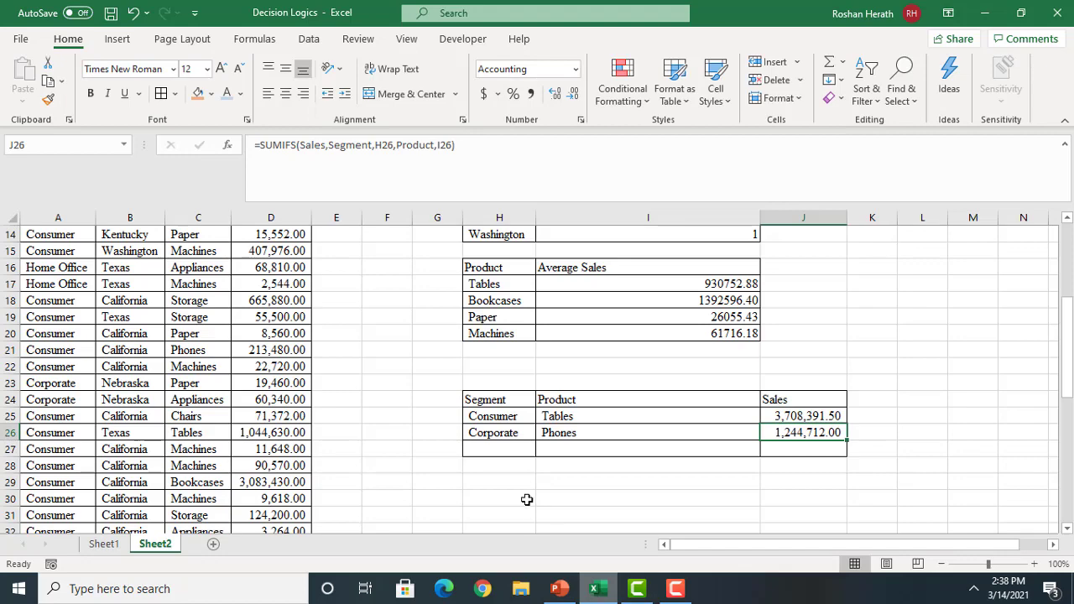
{"action": "left_click", "coordinate": [494, 498]}
{"action": "left_click_drag", "start_coordinate": [1068, 336], "coordinate": [1072, 376]}
{"action": "type", "text": "St"}
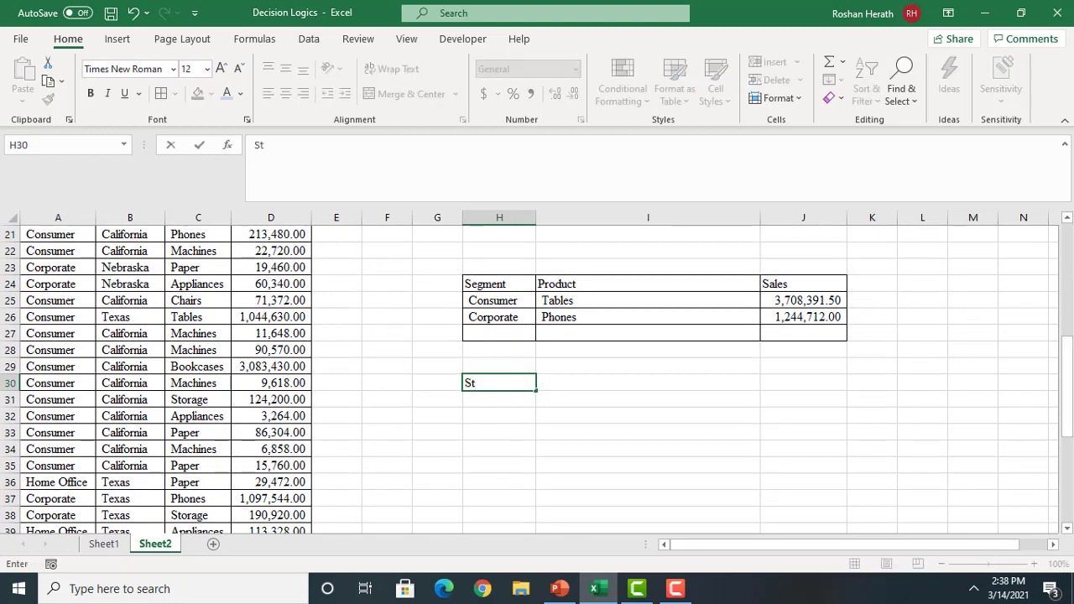
{"action": "type", "text": "ate"}
Copy the state Kentucky from B2 into H31, below the State heading
{"action": "left_click_drag", "start_coordinate": [1068, 376], "coordinate": [1068, 264]}
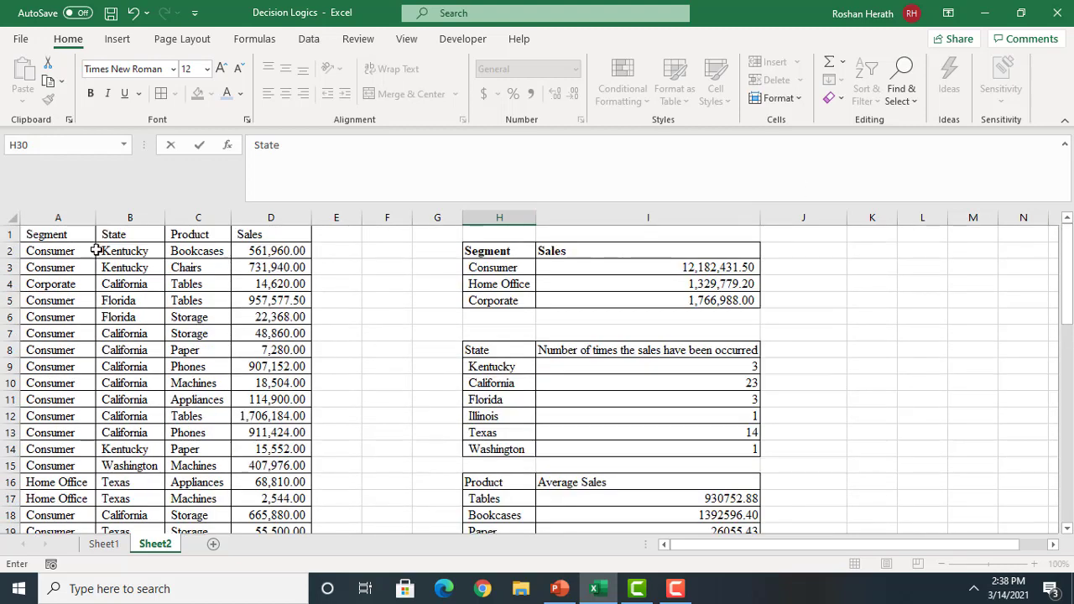
{"action": "left_click", "coordinate": [127, 251]}
{"action": "key", "text": "ctrl+c"}
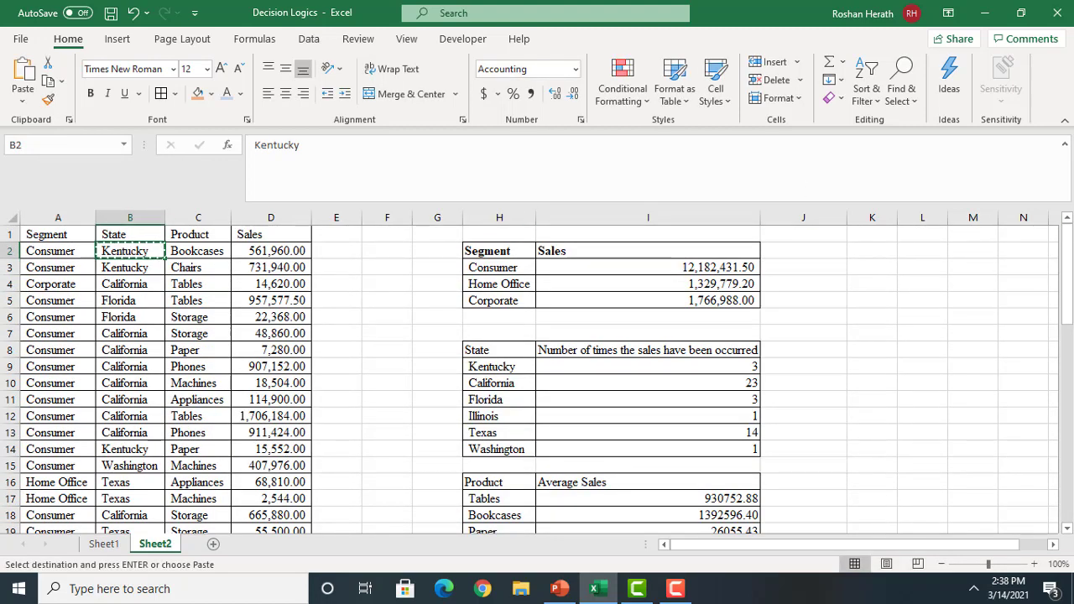
{"action": "left_click_drag", "start_coordinate": [1067, 277], "coordinate": [1069, 411]}
{"action": "left_click", "coordinate": [499, 432]}
{"action": "key", "text": "ctrl+v"}
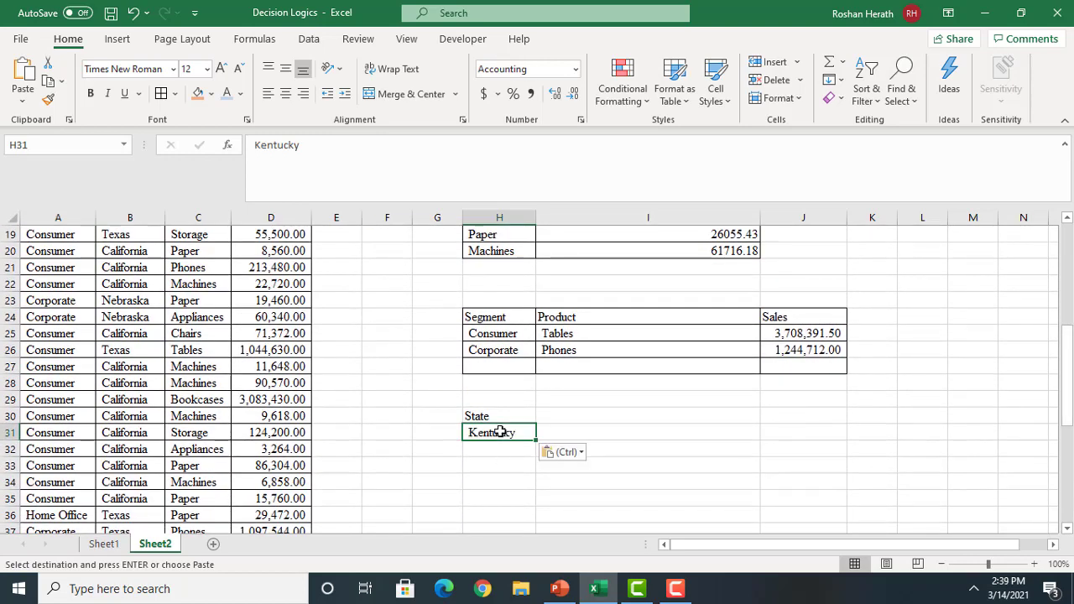
Enter the heading Prodct in I30, next to the State heading
{"action": "left_click_drag", "start_coordinate": [1069, 372], "coordinate": [1070, 277]}
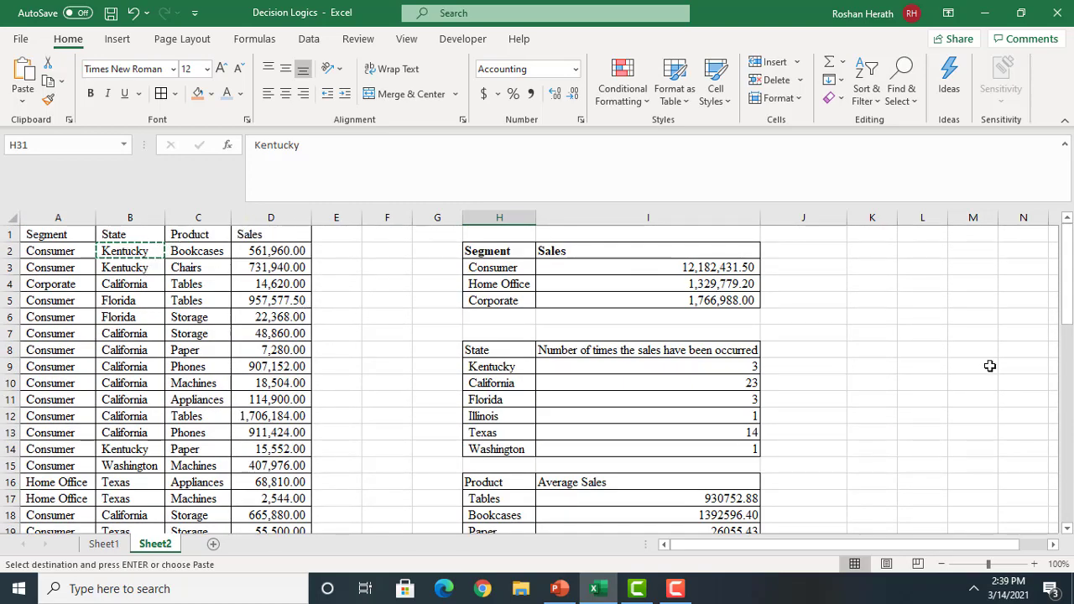
{"action": "left_click_drag", "start_coordinate": [1062, 297], "coordinate": [1065, 379]}
{"action": "left_click", "coordinate": [561, 430]}
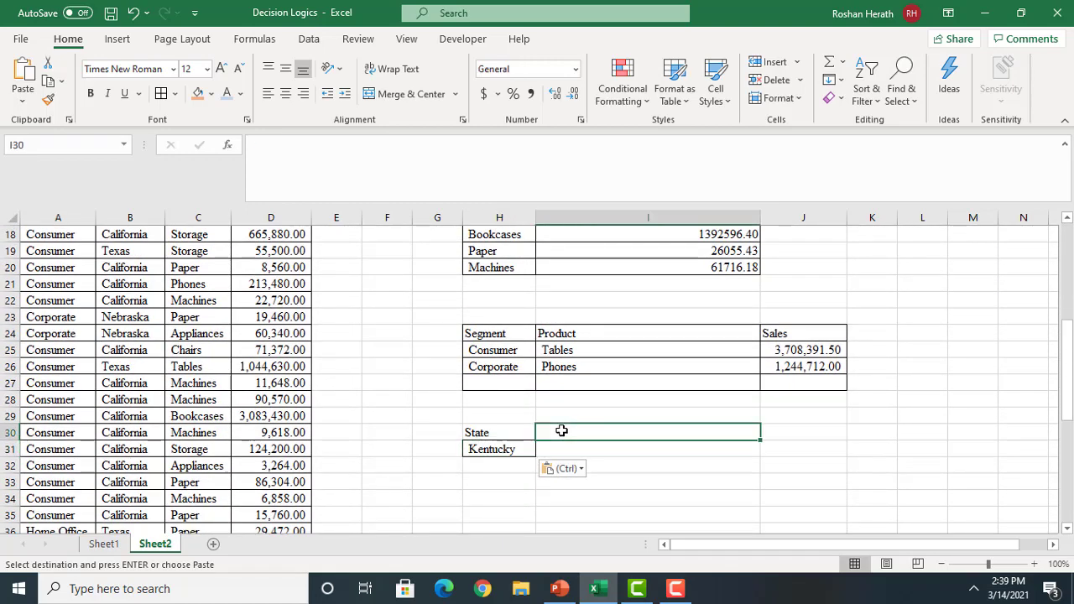
{"action": "type", "text": "Prod"}
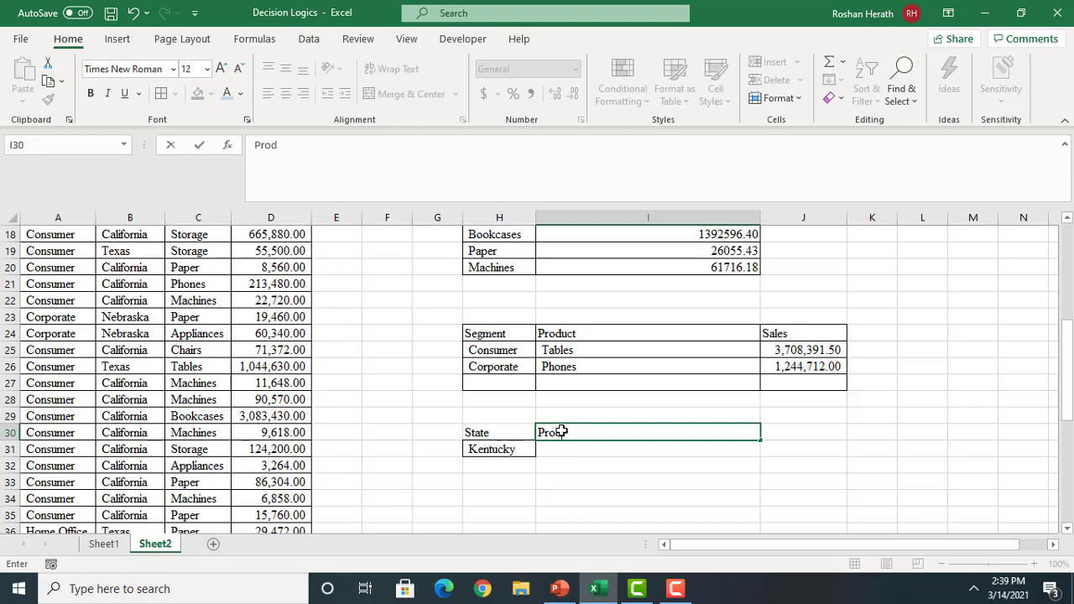
{"action": "type", "text": "ct"}
{"action": "key", "text": "Return"}
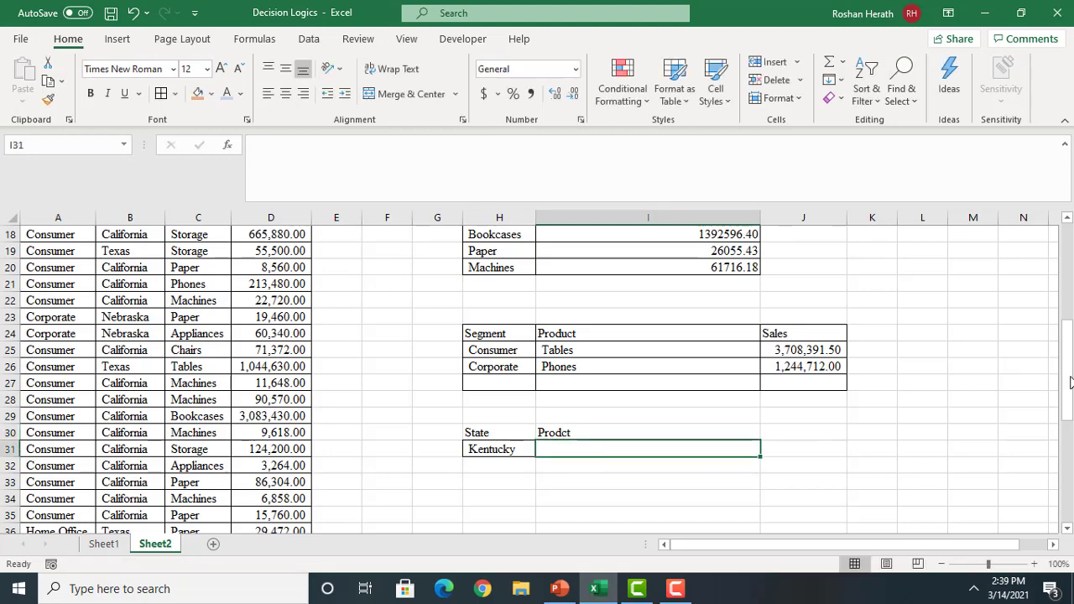
{"action": "left_click_drag", "start_coordinate": [1067, 378], "coordinate": [1066, 346]}
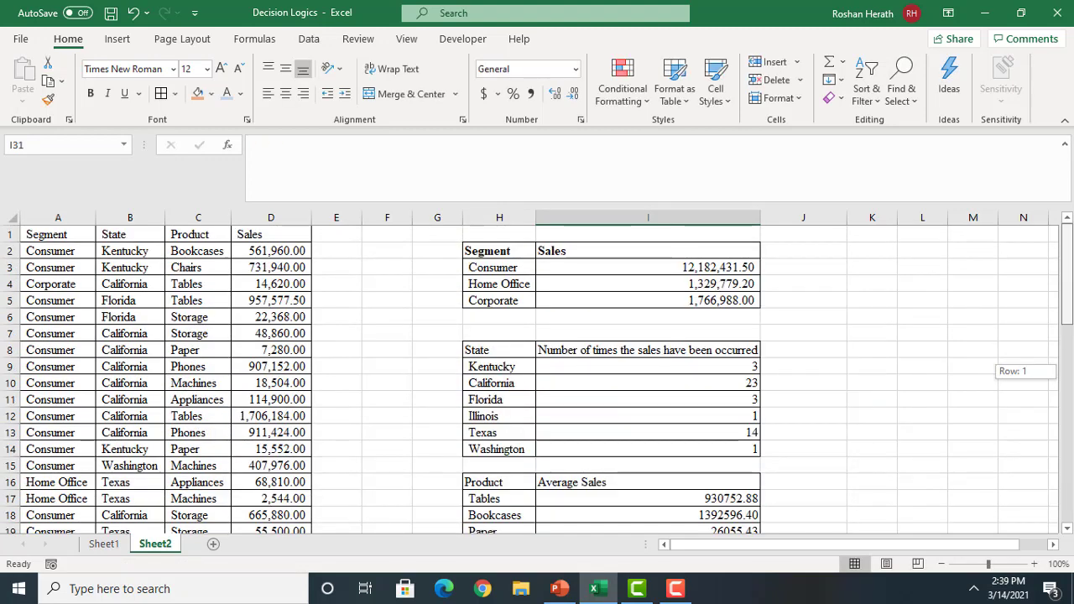
{"action": "left_click_drag", "start_coordinate": [1066, 346], "coordinate": [1070, 368]}
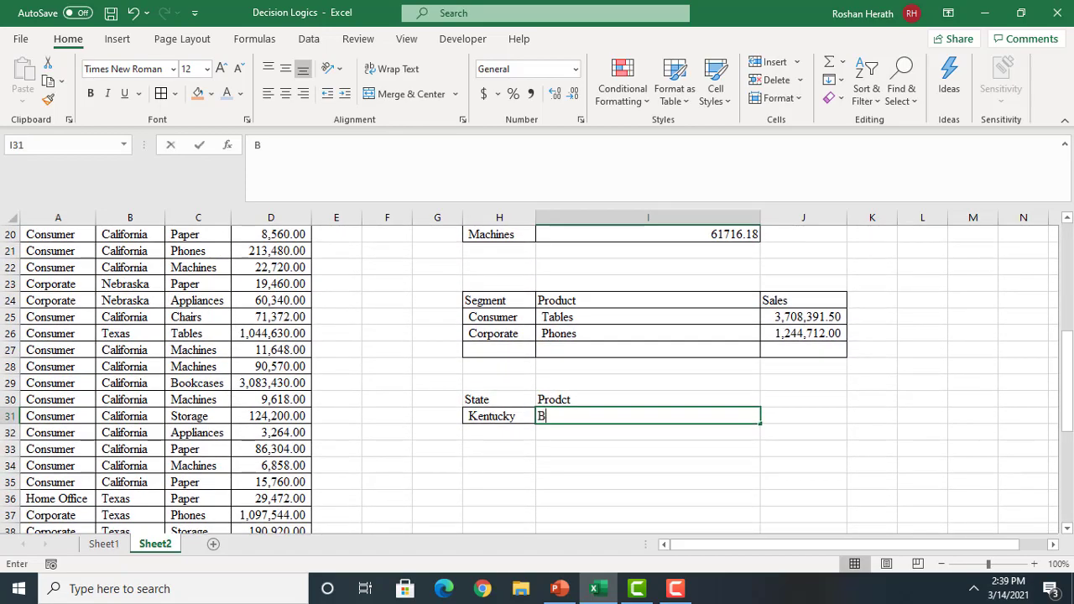
{"action": "type", "text": "B"}
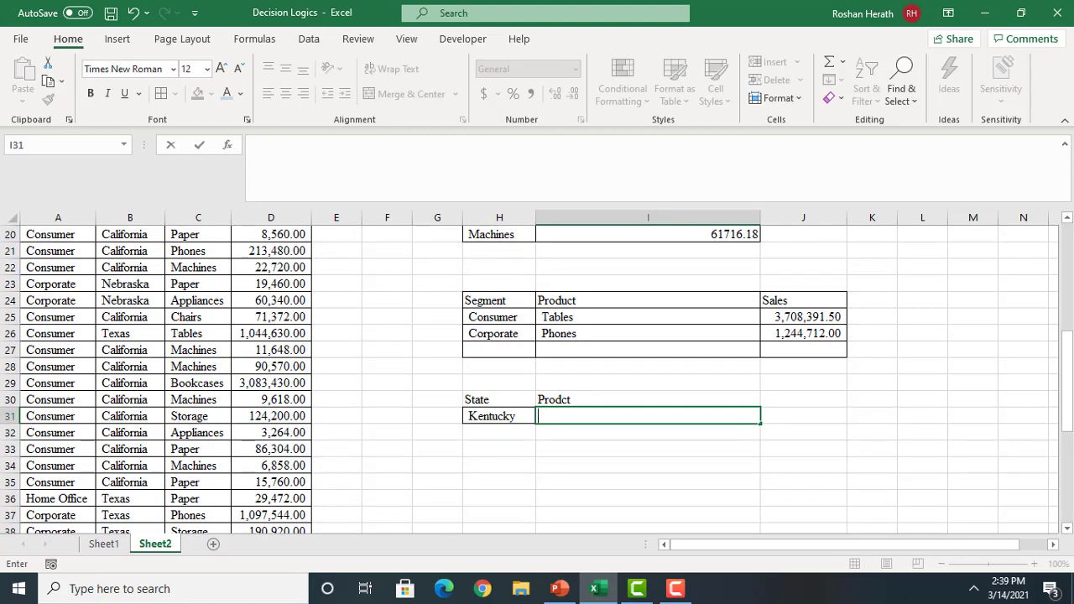
Replace the state in H31 with California, copied from B18
{"action": "left_click_drag", "start_coordinate": [1069, 362], "coordinate": [1069, 334]}
{"action": "left_click", "coordinate": [123, 286]}
{"action": "key", "text": "ctrl+c"}
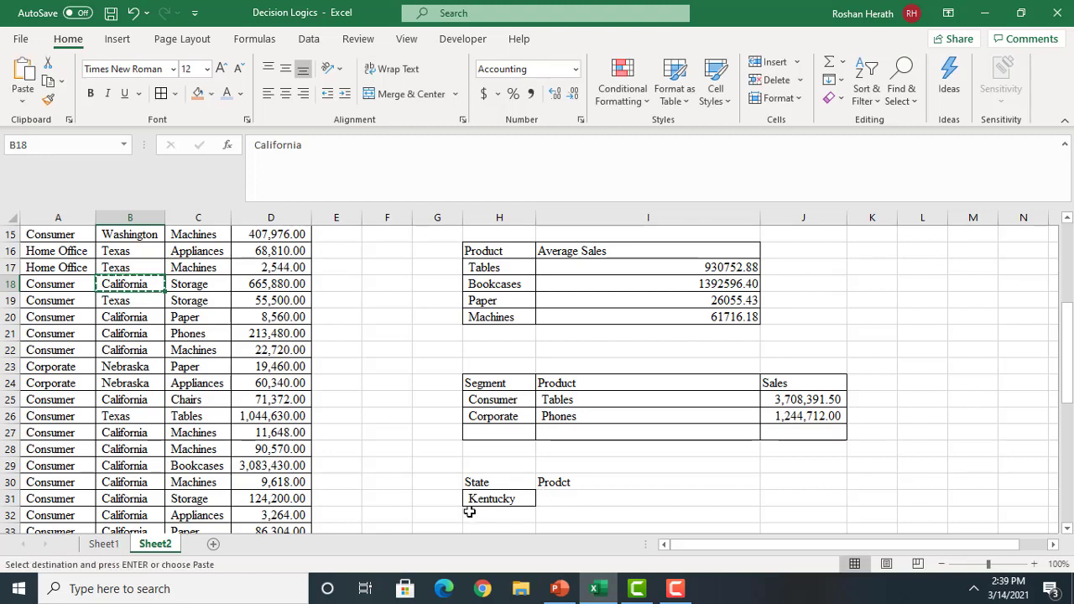
{"action": "left_click", "coordinate": [495, 497]}
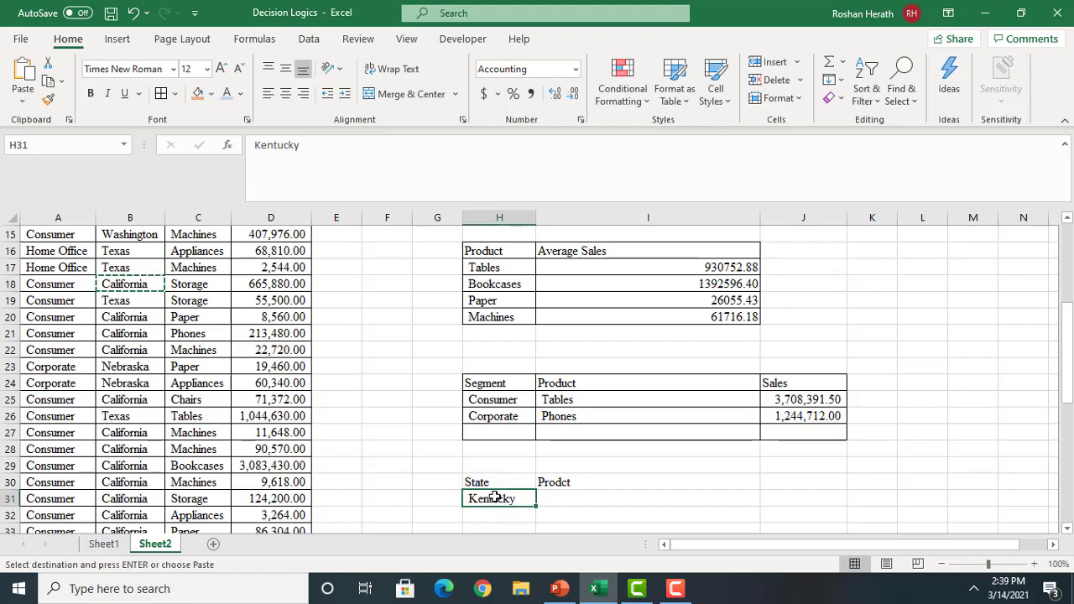
{"action": "key", "text": "ctrl+v"}
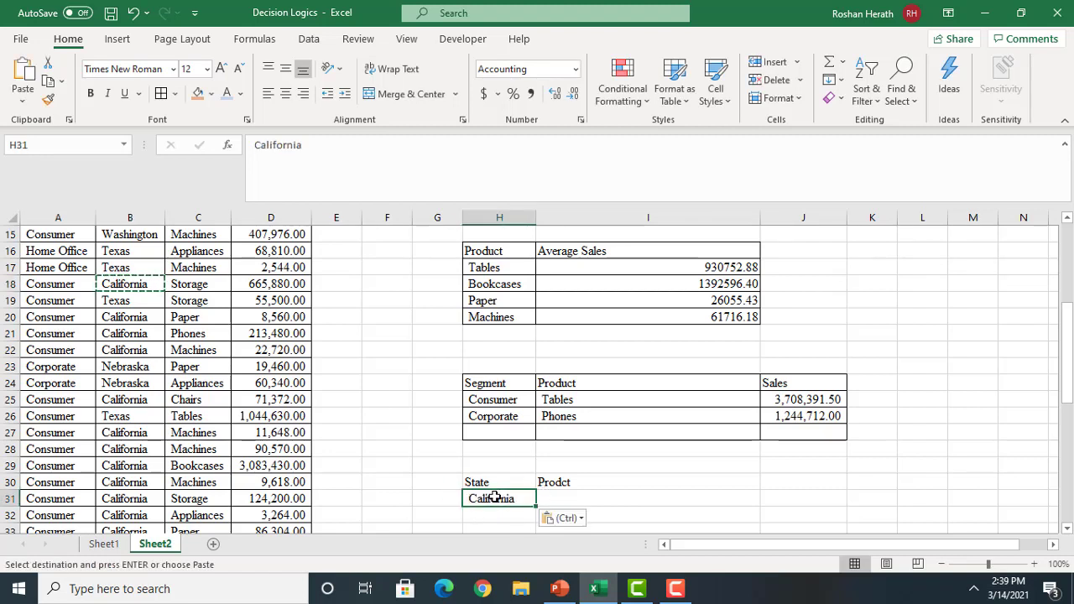
Copy the product Storage from C31 into I31, beside the California cell
{"action": "left_click", "coordinate": [214, 502]}
{"action": "key", "text": "ctrl+c"}
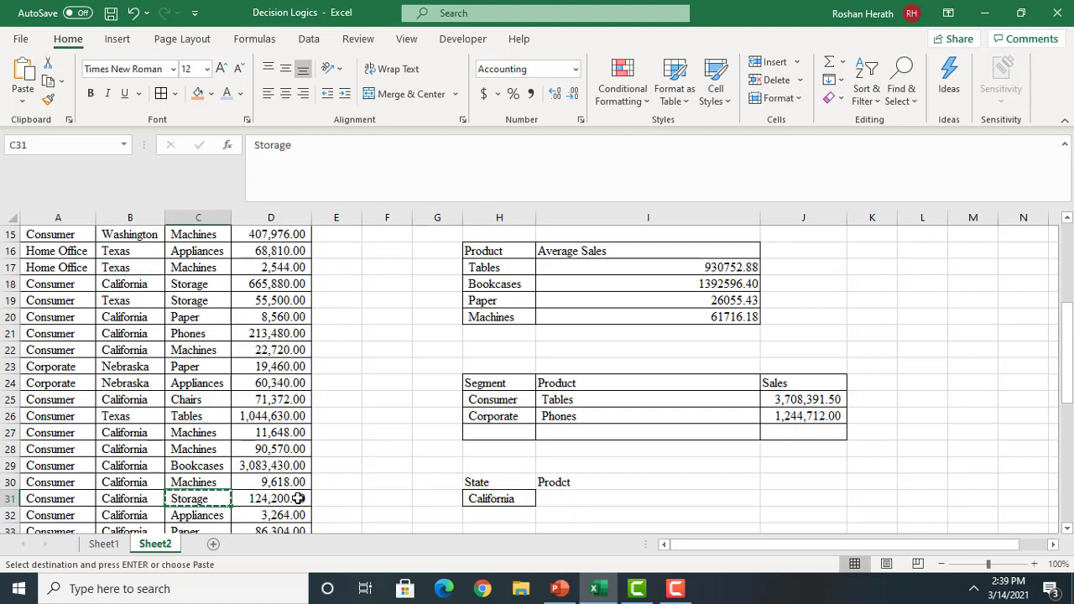
{"action": "left_click", "coordinate": [579, 500]}
{"action": "key", "text": "ctrl+v"}
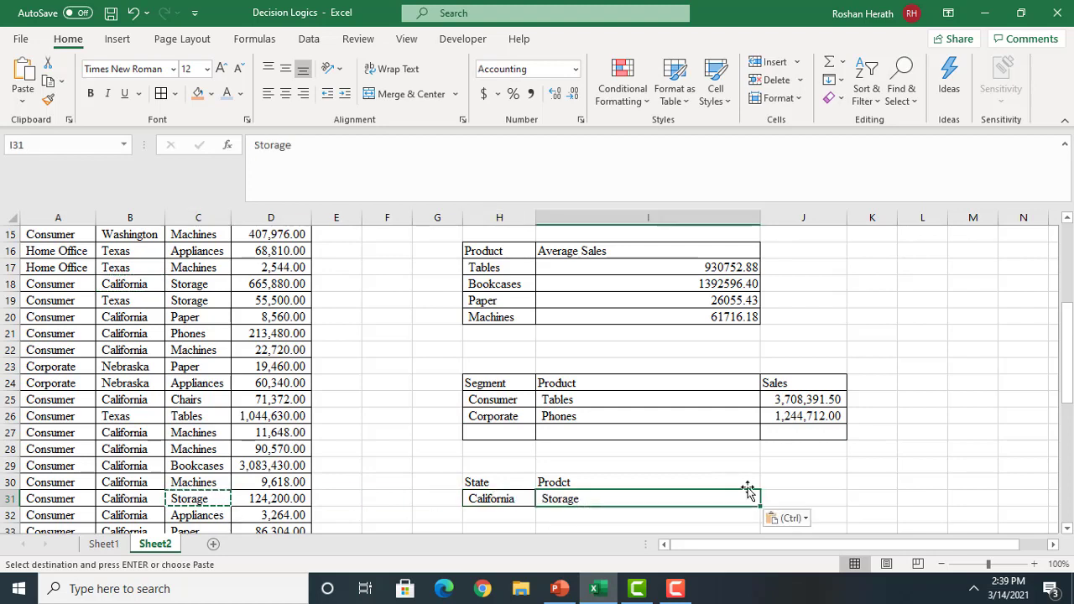
Enter the heading Average Sales in J30 and correct the spelling of the heading in I30 to Product
{"action": "left_click", "coordinate": [793, 478]}
{"action": "key", "text": "Escape"}
{"action": "type", "text": "aV"}
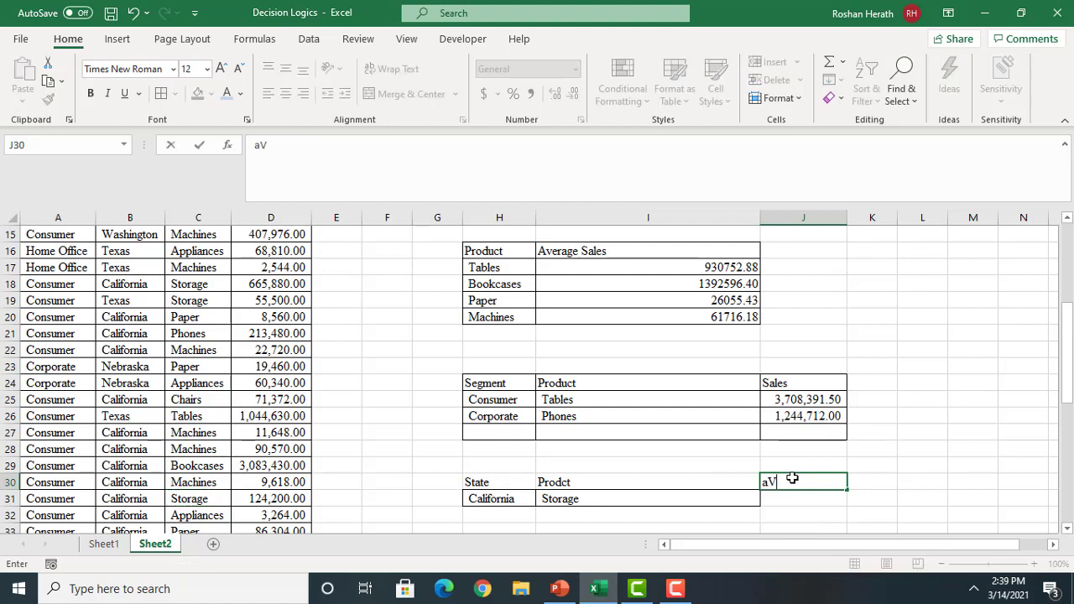
{"action": "type", "text": "ERAGE "}
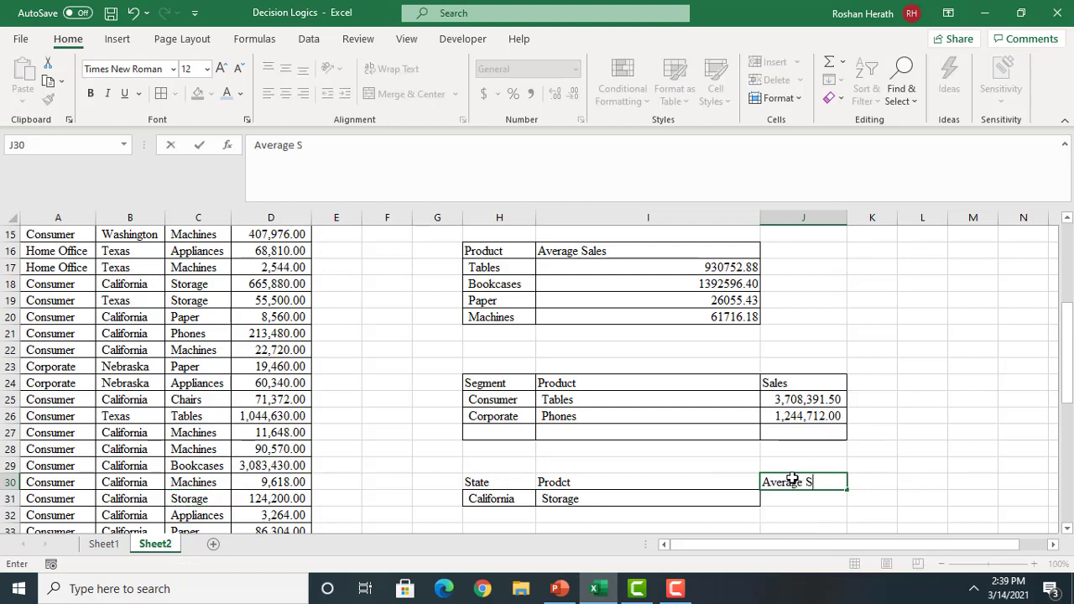
{"action": "type", "text": "Sales"}
{"action": "left_click", "coordinate": [617, 486]}
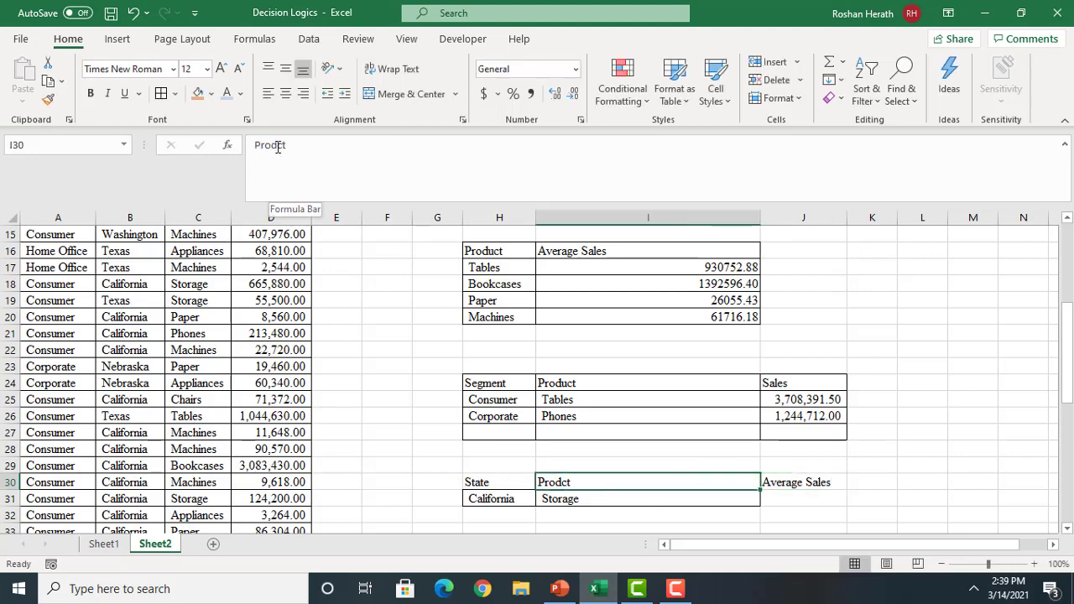
{"action": "left_click", "coordinate": [279, 148]}
{"action": "type", "text": "u"}
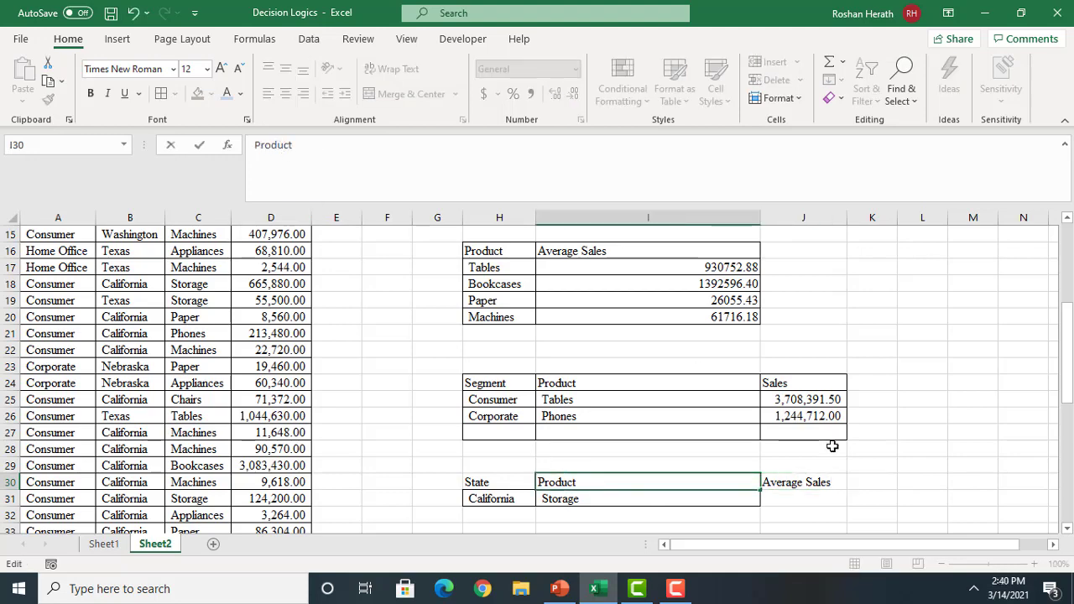
Start an AVERAGEIFS function in J31 and open its function arguments
{"action": "left_click", "coordinate": [800, 500]}
{"action": "left_click_drag", "start_coordinate": [1068, 333], "coordinate": [1069, 333]}
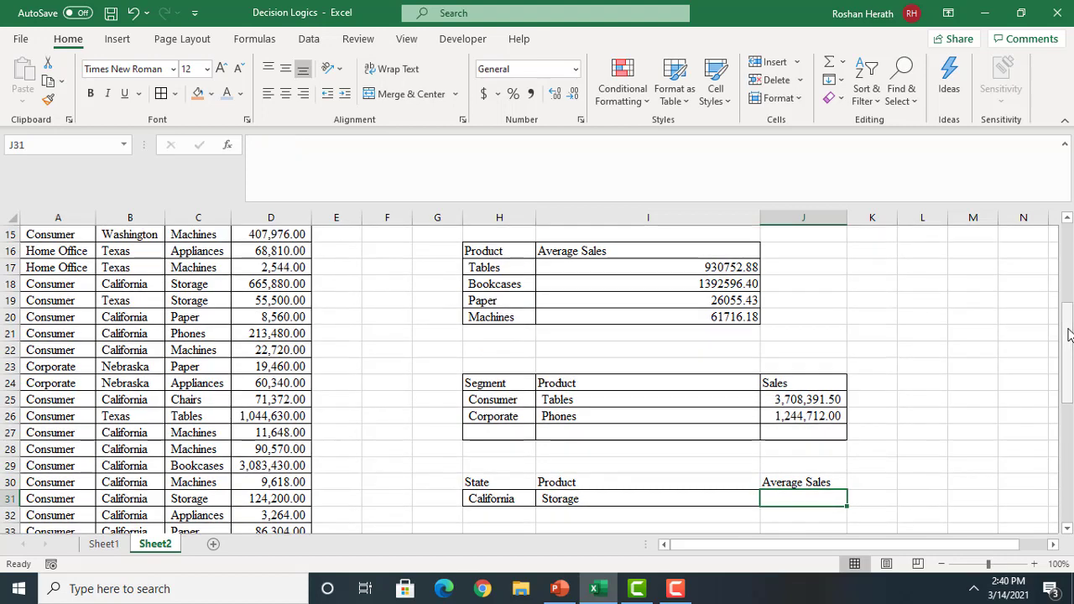
{"action": "type", "text": "="}
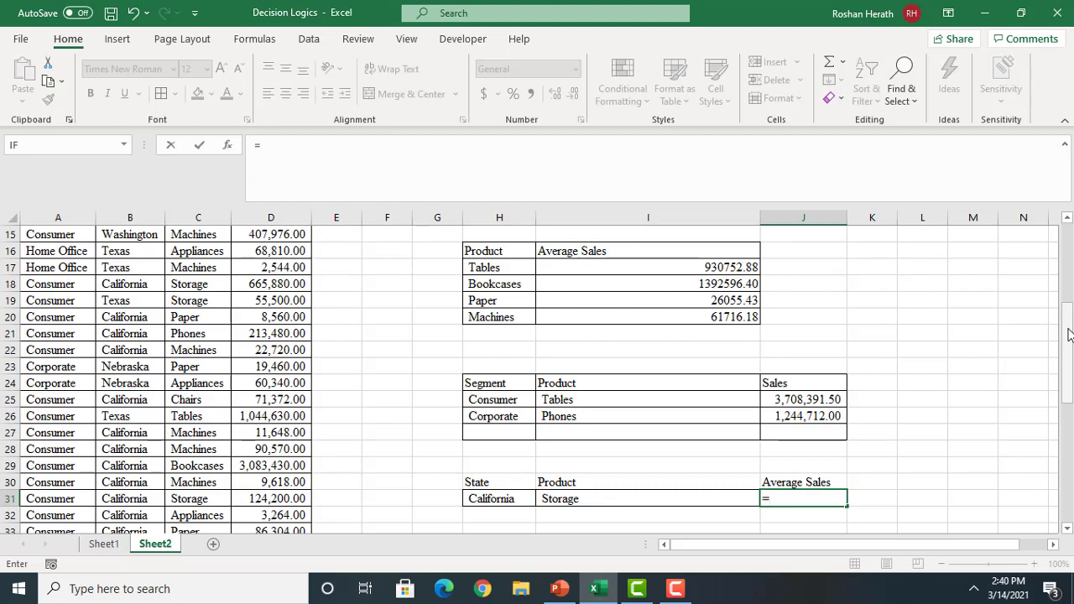
{"action": "type", "text": "aver"}
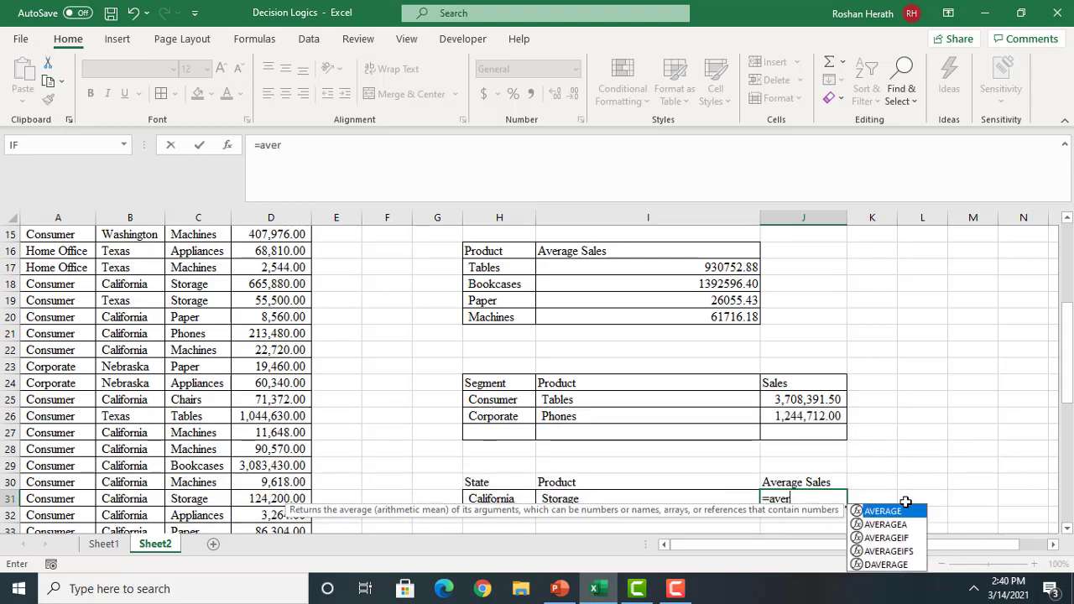
{"action": "double_click", "coordinate": [896, 552]}
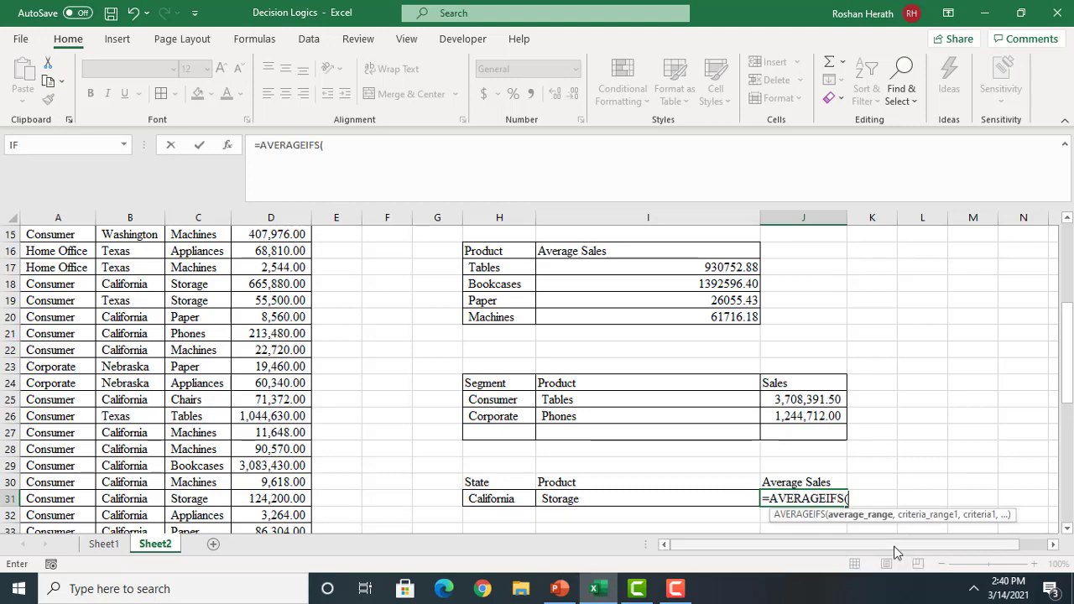
{"action": "left_click", "coordinate": [227, 148]}
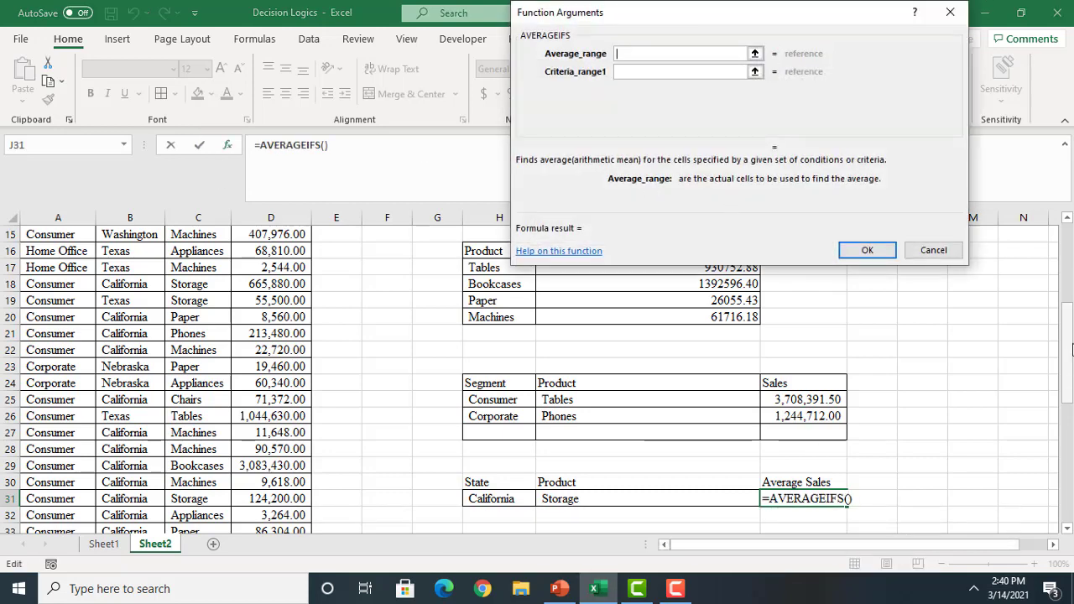
Set the AVERAGEIFS average range to sales and the first criteria range to state
{"action": "left_click_drag", "start_coordinate": [1071, 327], "coordinate": [1070, 248]}
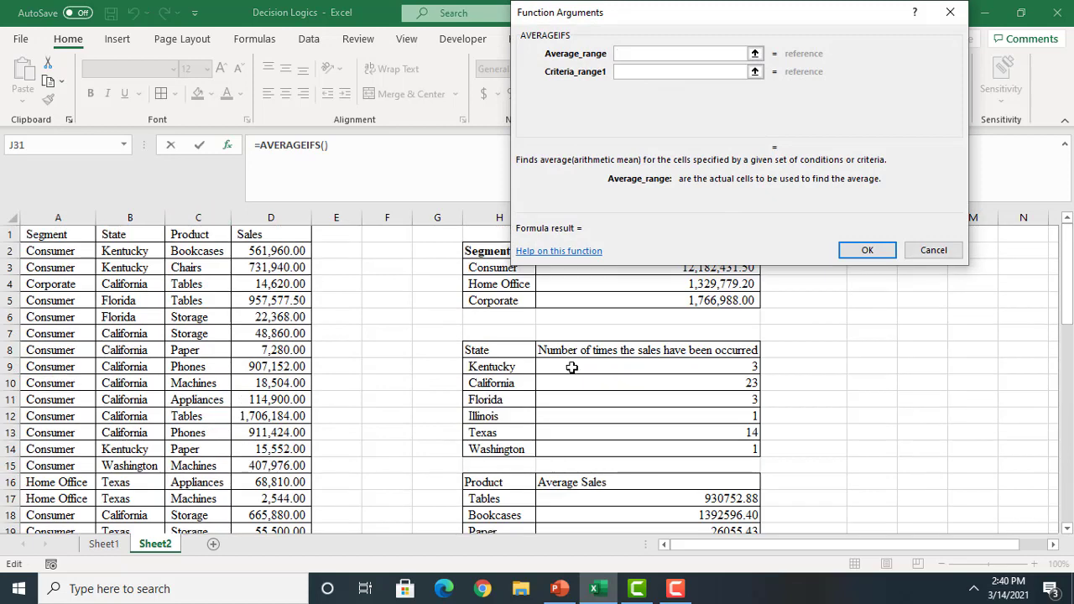
{"action": "type", "text": "sales"}
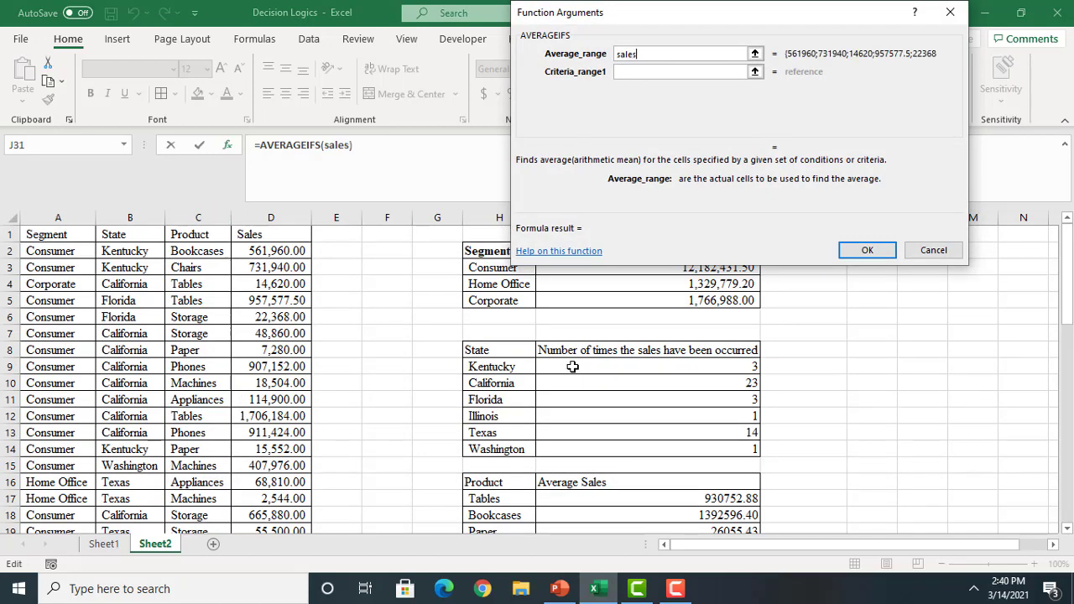
{"action": "left_click", "coordinate": [629, 73]}
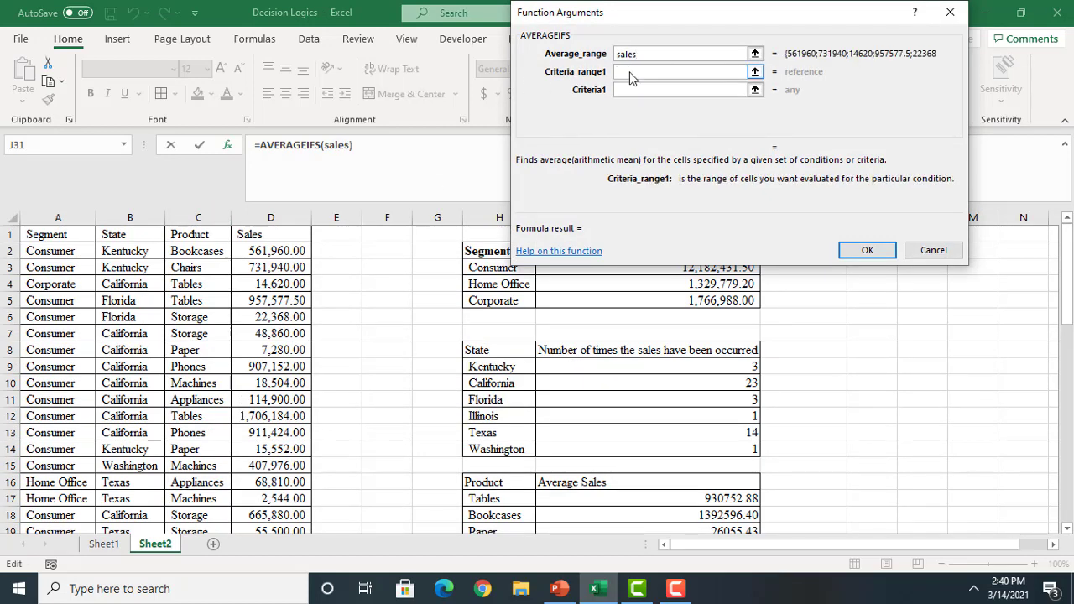
{"action": "type", "text": "state"}
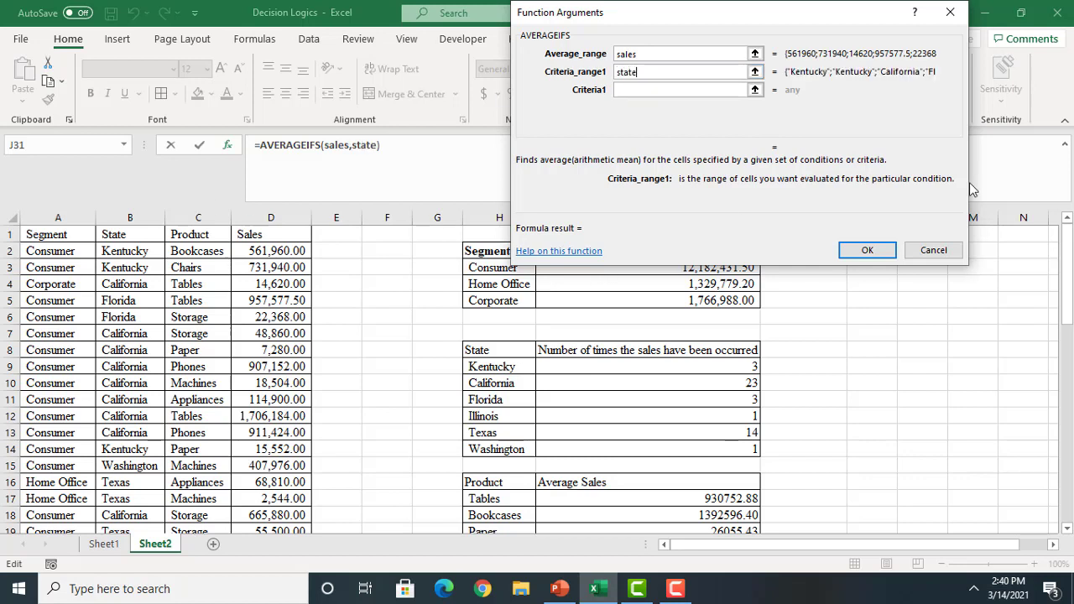
Set the first AVERAGEIFS criterion to the California cell H31 and the second criteria range to product
{"action": "left_click", "coordinate": [647, 87]}
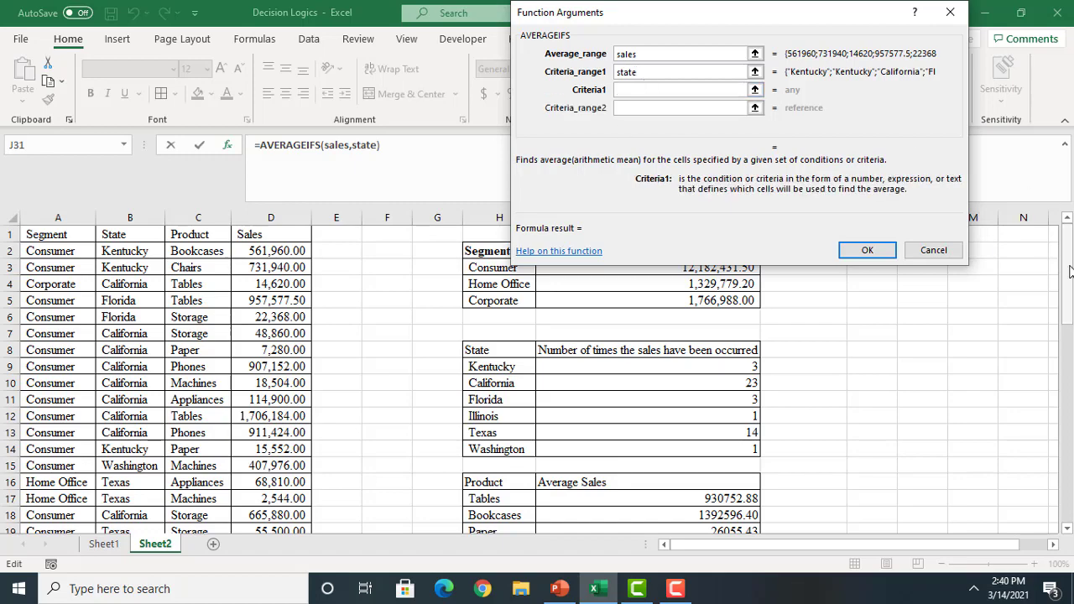
{"action": "scroll", "coordinate": [431, 457], "scroll_direction": "down", "scroll_amount": 5}
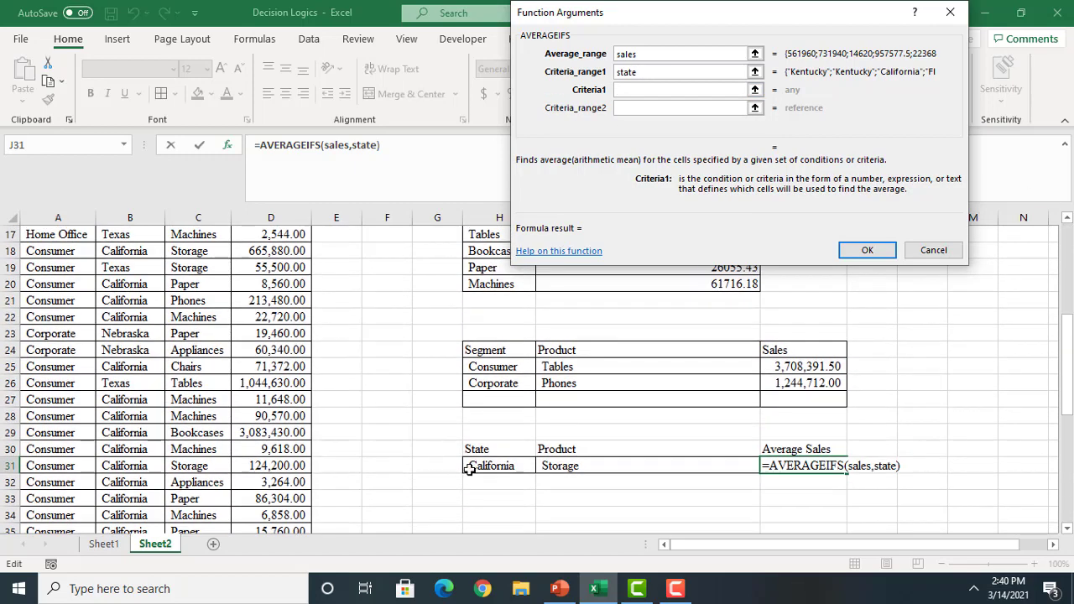
{"action": "left_click", "coordinate": [474, 466]}
{"action": "left_click", "coordinate": [642, 107]}
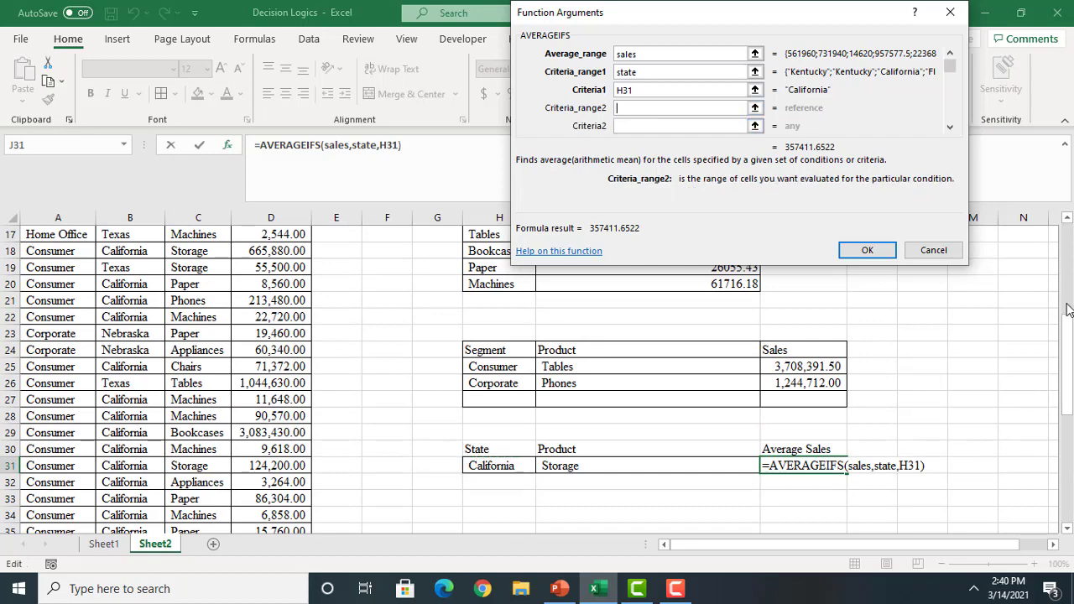
{"action": "left_click_drag", "start_coordinate": [1068, 332], "coordinate": [1066, 202]}
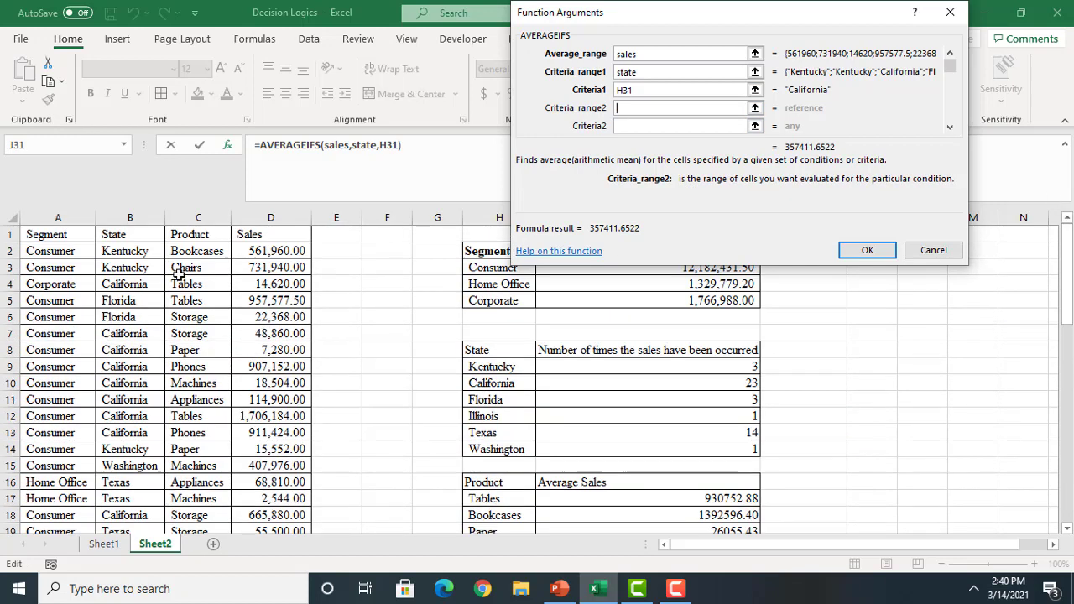
{"action": "type", "text": "p"}
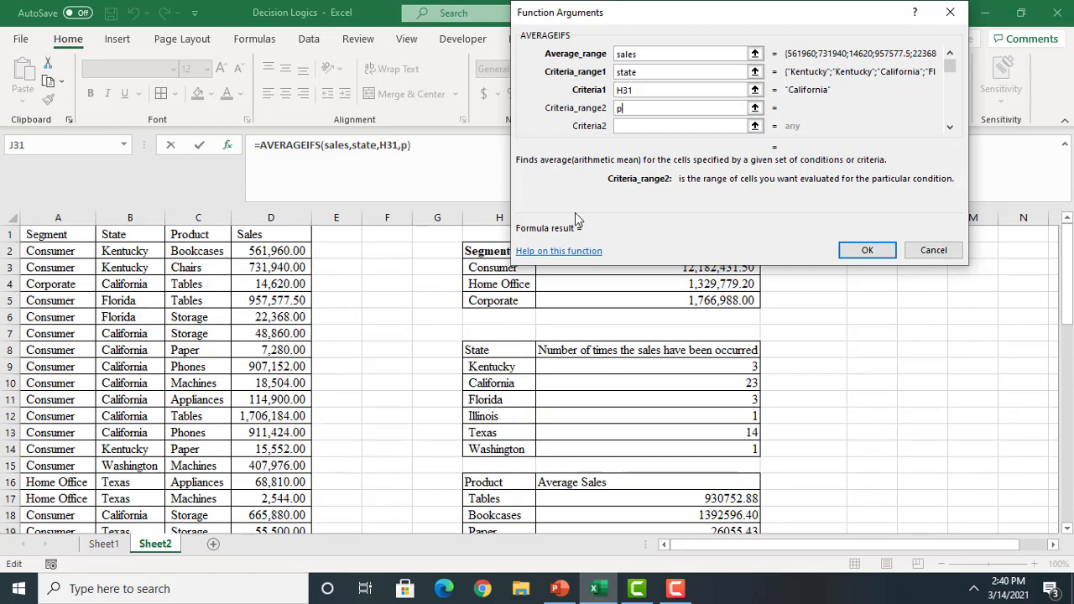
{"action": "type", "text": "roduct"}
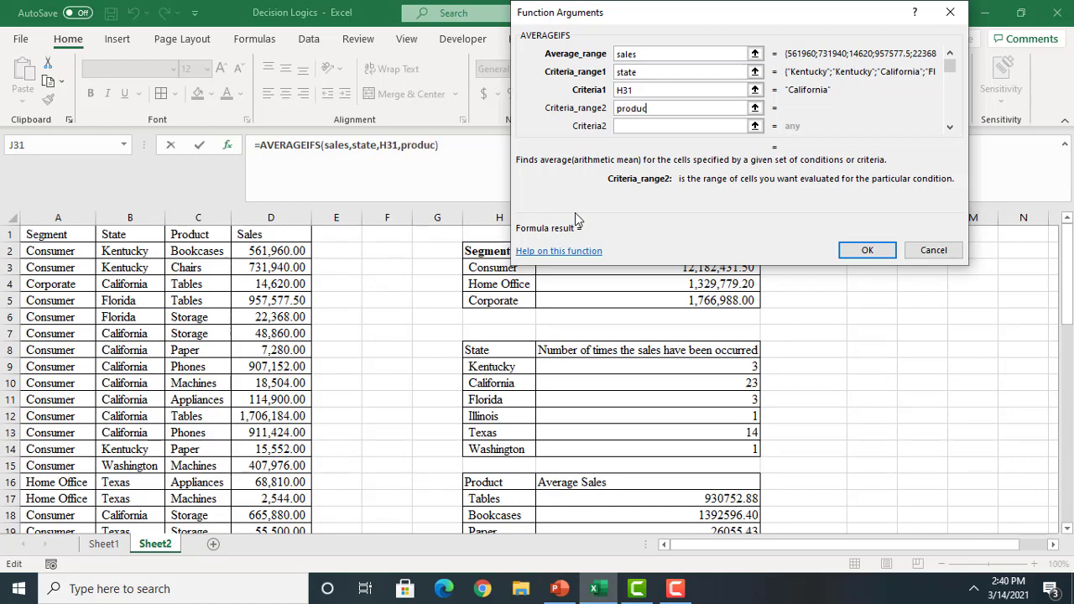
Complete the J31 AVERAGEIFS with the Storage cell I31 as second criterion and format the result with comma style
{"action": "left_click", "coordinate": [648, 127]}
{"action": "left_click_drag", "start_coordinate": [1070, 231], "coordinate": [1068, 317]}
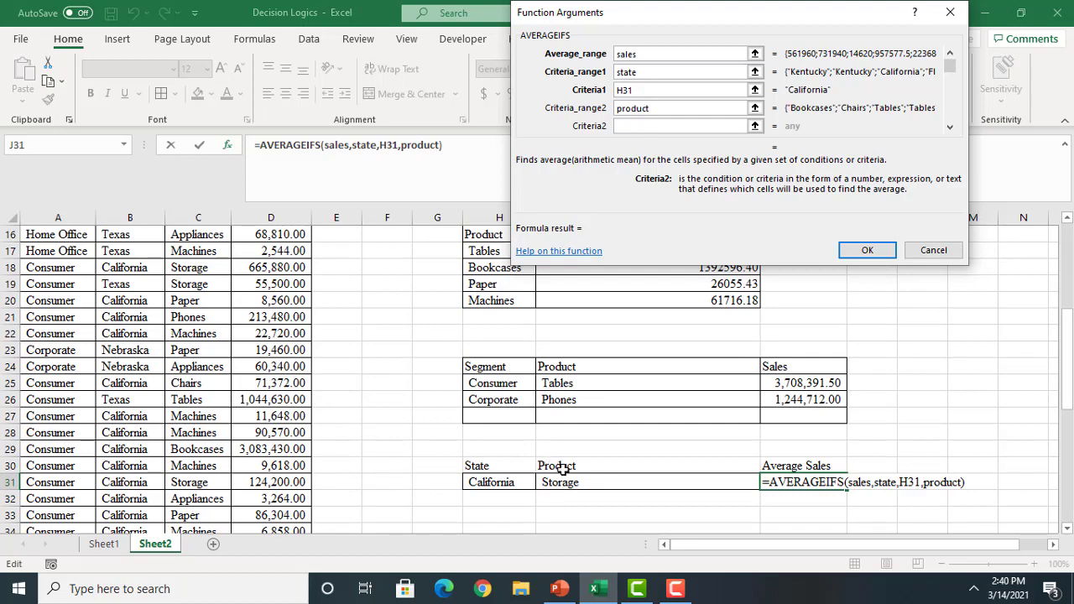
{"action": "left_click", "coordinate": [577, 493]}
{"action": "left_click", "coordinate": [569, 483]}
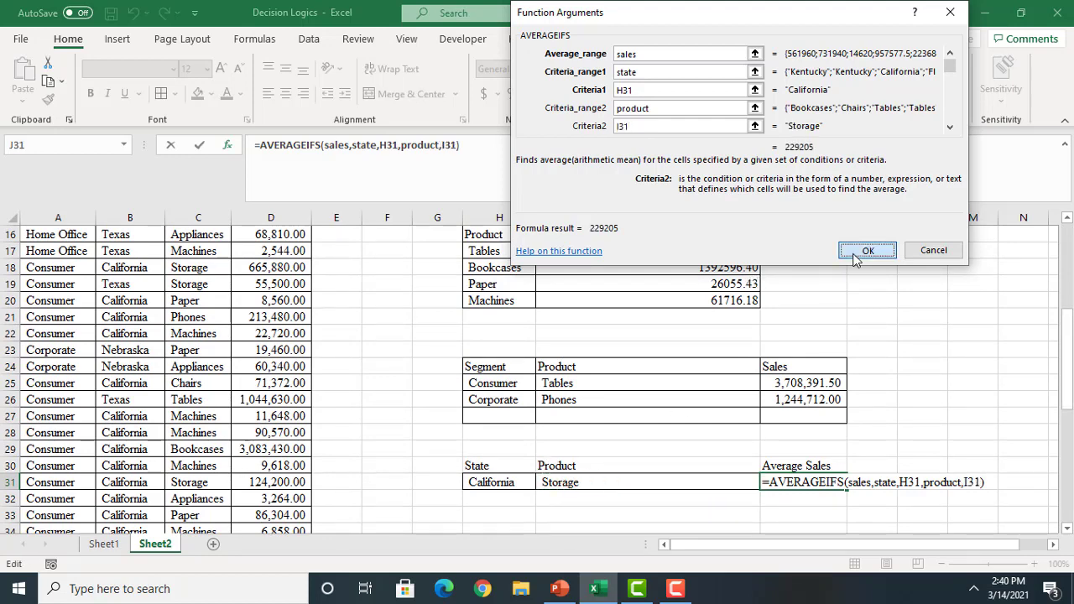
{"action": "left_click", "coordinate": [856, 253]}
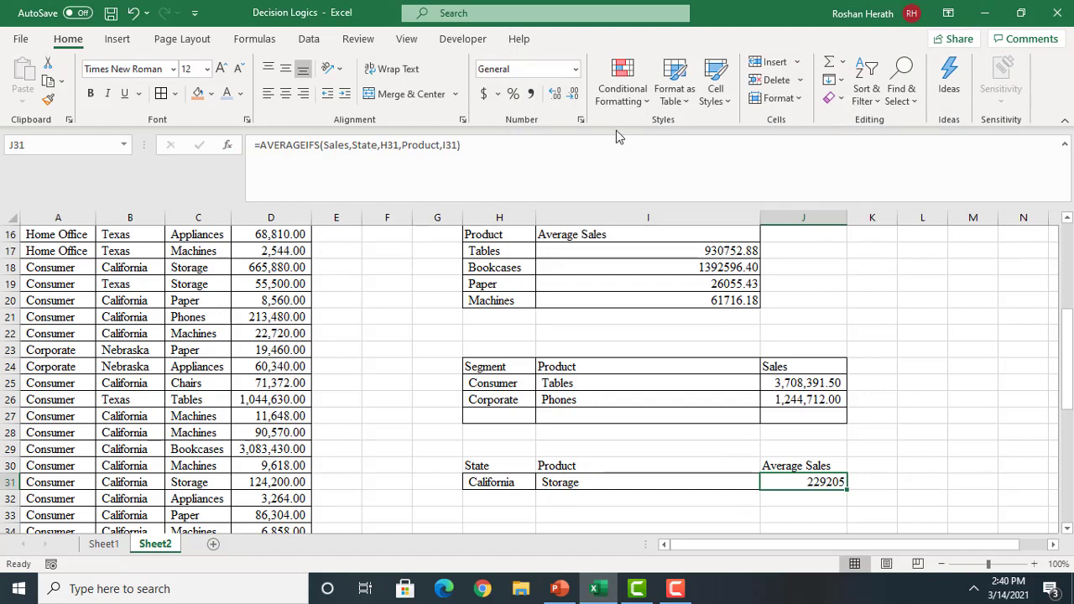
{"action": "left_click", "coordinate": [531, 93]}
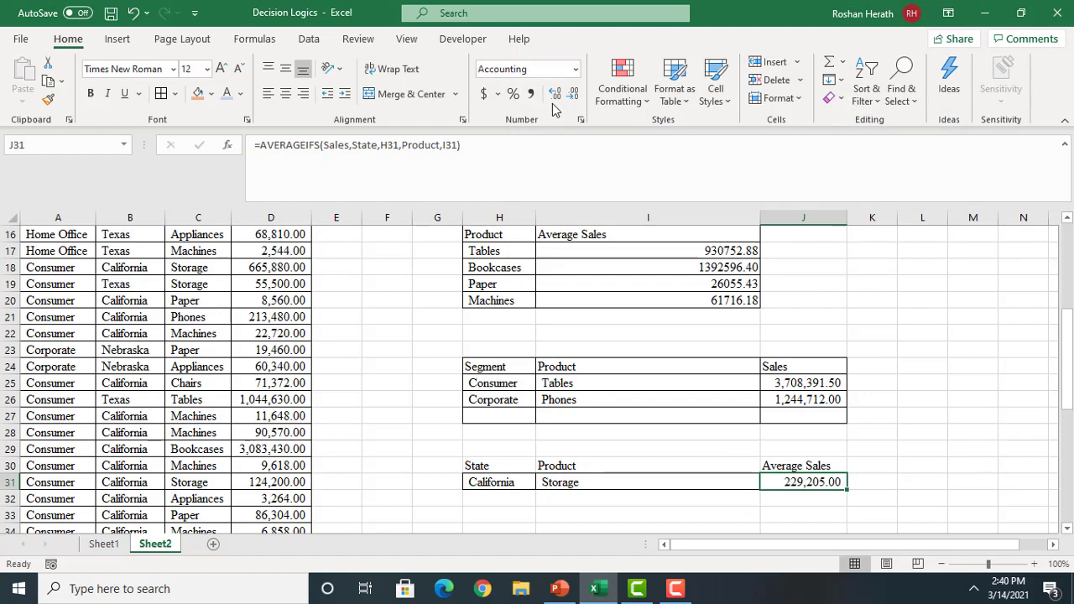
{"action": "left_click", "coordinate": [1053, 416]}
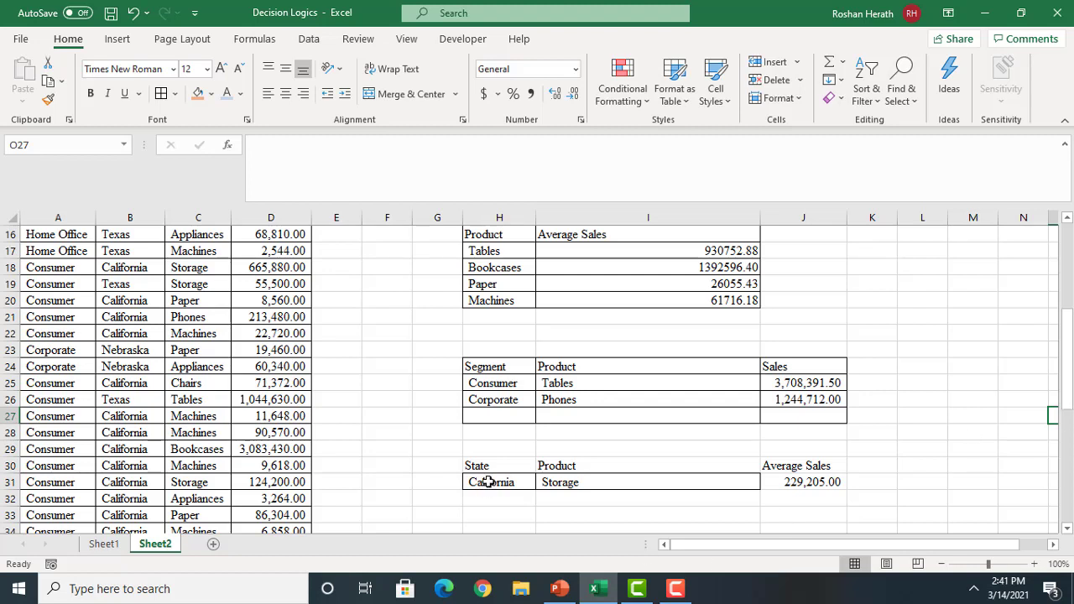
Apply borders to all cells in H30:J32 and copy the state Texas from B36 into H32
{"action": "left_click_drag", "start_coordinate": [483, 467], "coordinate": [804, 501]}
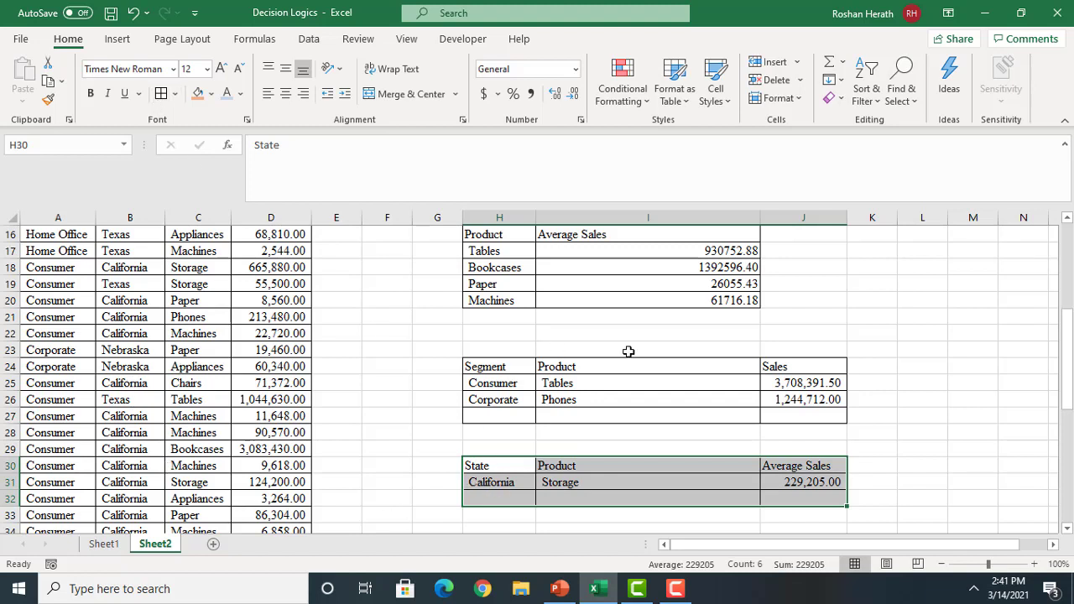
{"action": "left_click_drag", "start_coordinate": [1069, 403], "coordinate": [1069, 447]}
{"action": "left_click", "coordinate": [486, 367]}
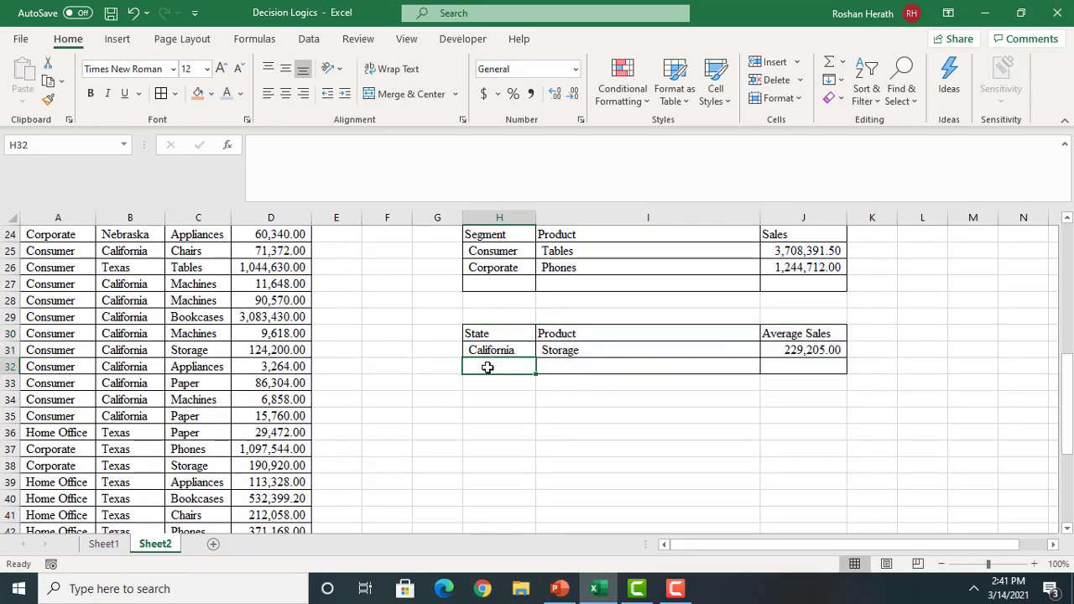
{"action": "type", "text": "T"}
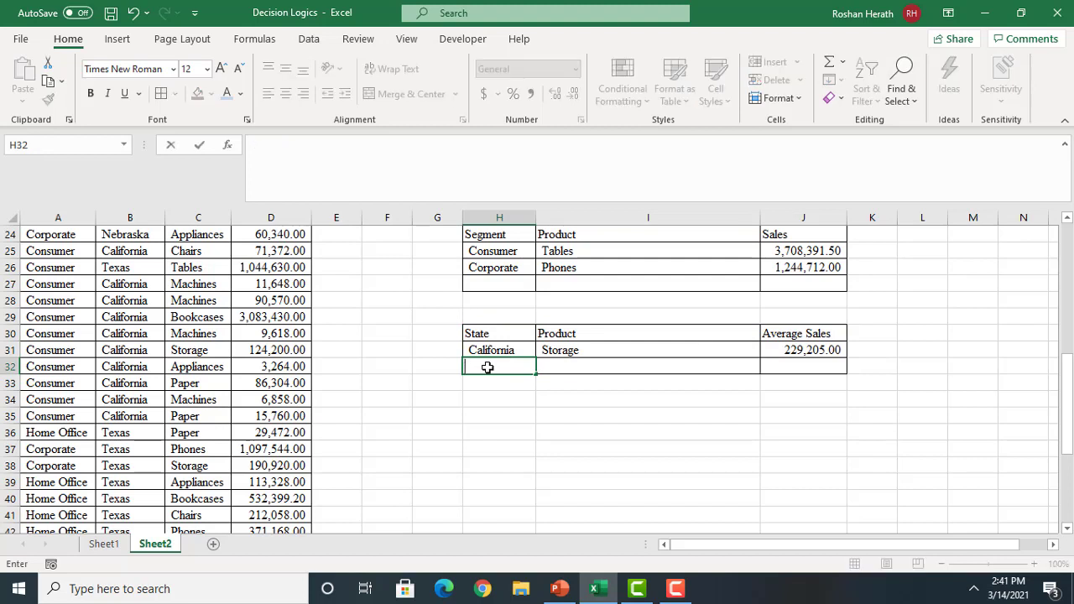
{"action": "left_click", "coordinate": [130, 438]}
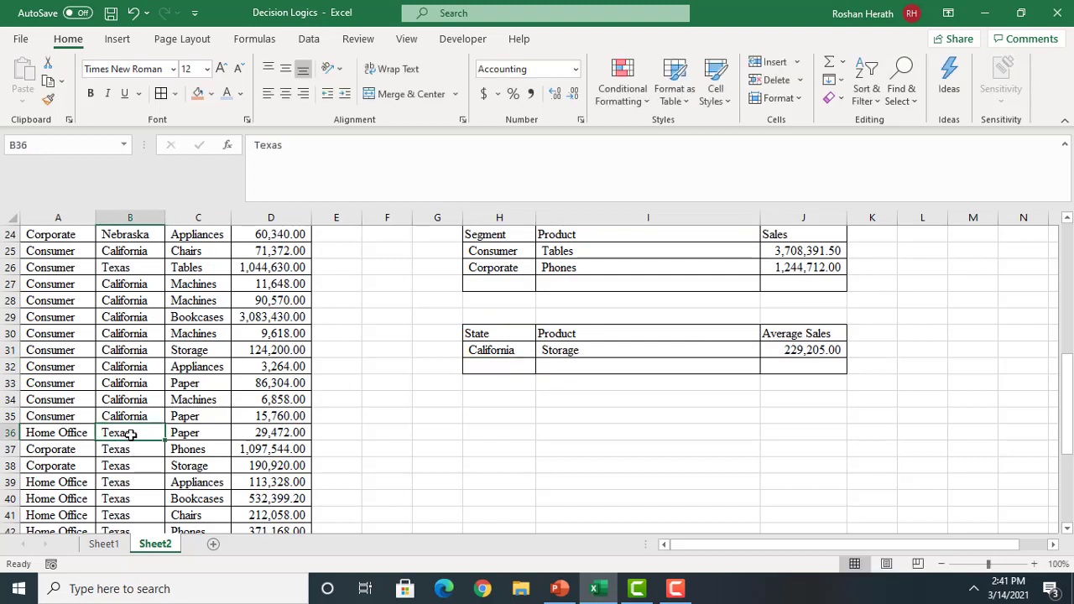
{"action": "key", "text": "ctrl+c"}
{"action": "left_click", "coordinate": [487, 363]}
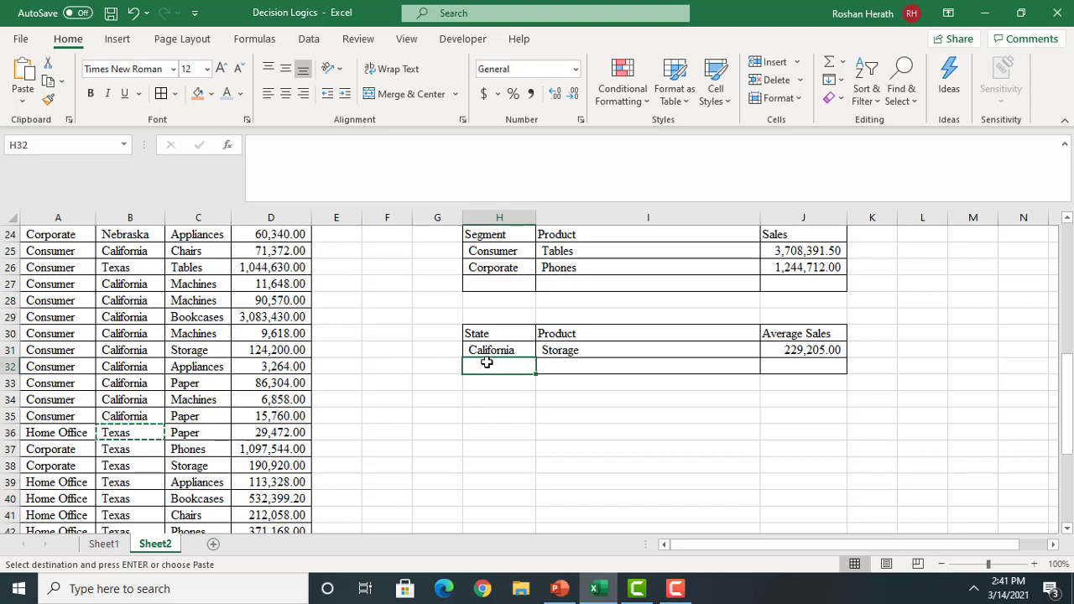
{"action": "key", "text": "ctrl+v"}
Copy the product Paper from C36 into I32
{"action": "left_click", "coordinate": [560, 356]}
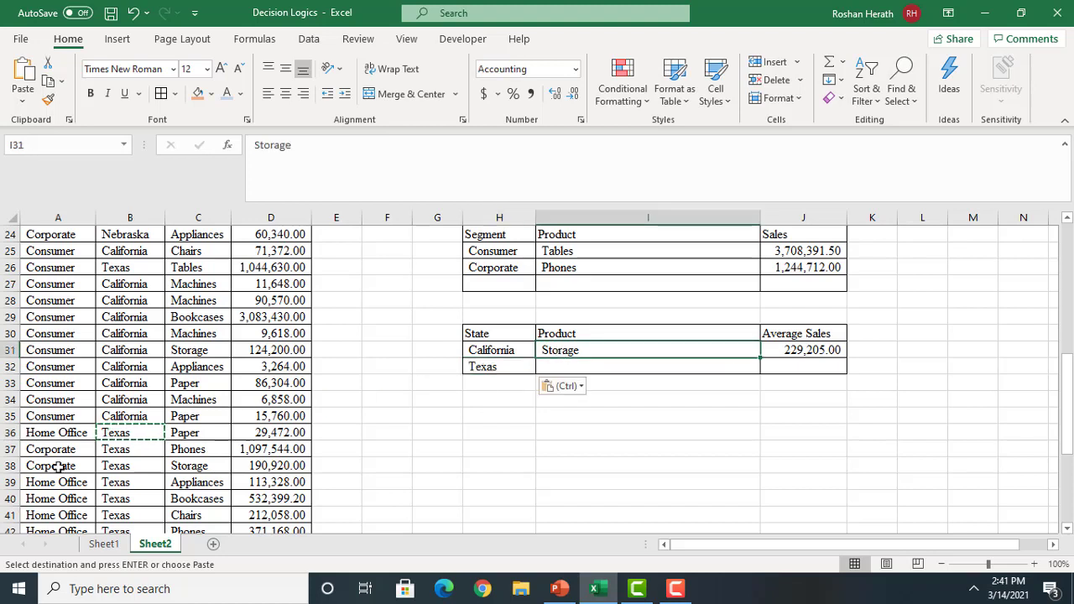
{"action": "left_click", "coordinate": [191, 434]}
{"action": "key", "text": "ctrl+c"}
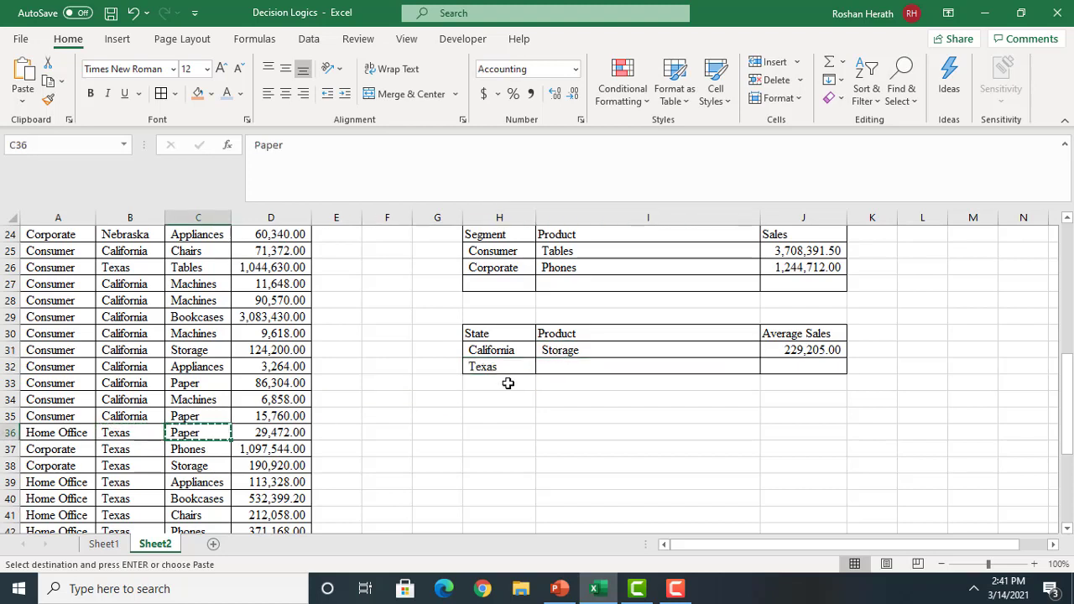
{"action": "left_click", "coordinate": [561, 354]}
{"action": "left_click", "coordinate": [558, 364]}
{"action": "key", "text": "ctrl+v"}
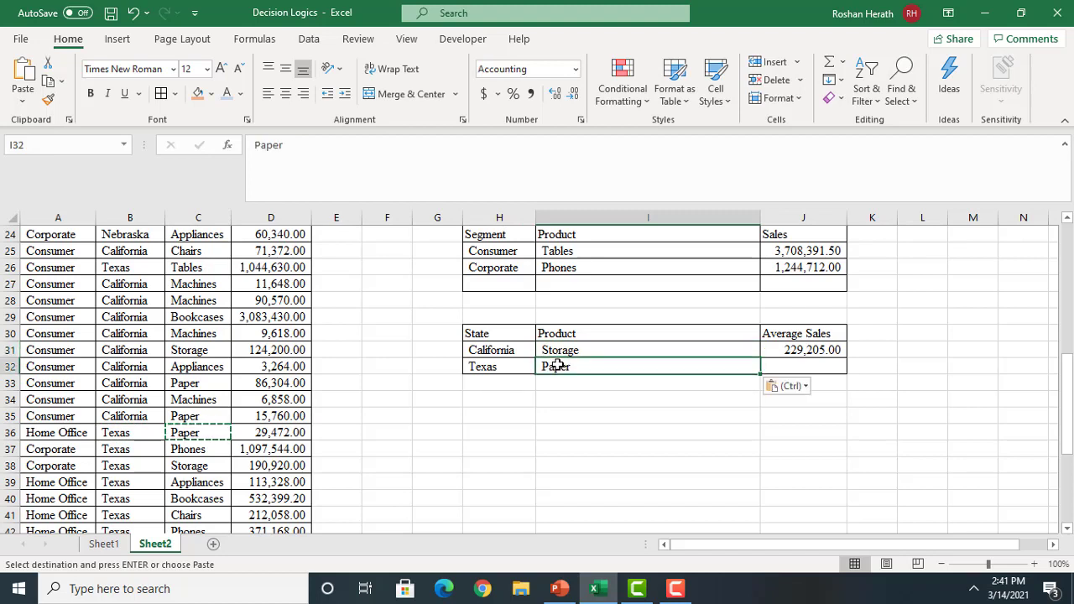
Start an AVERAGEIFS function in J32 and open its function arguments
{"action": "left_click", "coordinate": [804, 364]}
{"action": "type", "text": "=s"}
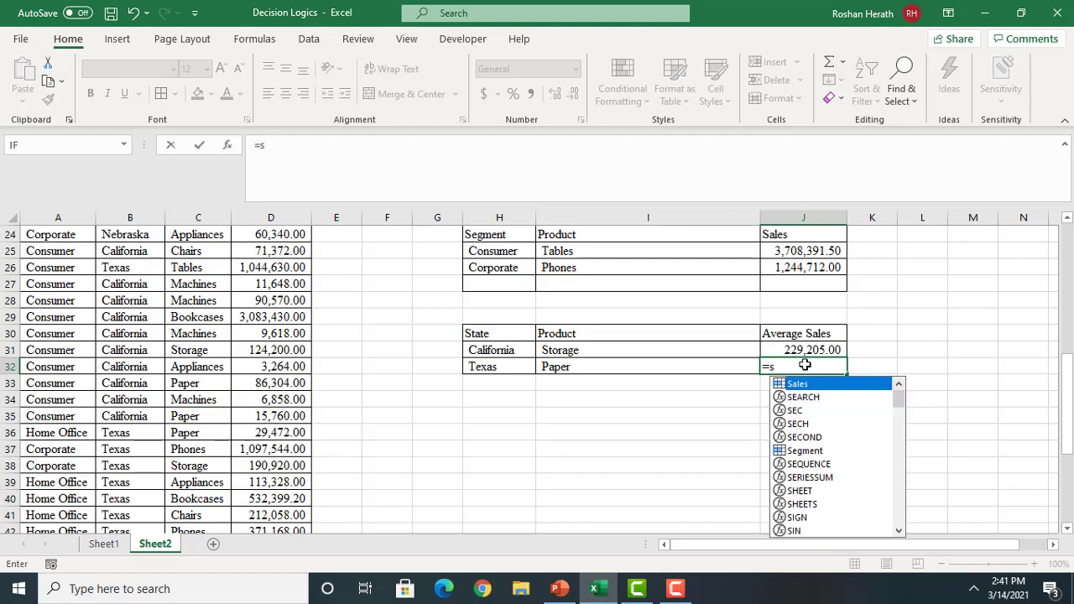
{"action": "key", "text": "BackSpace"}
{"action": "type", "text": "av"}
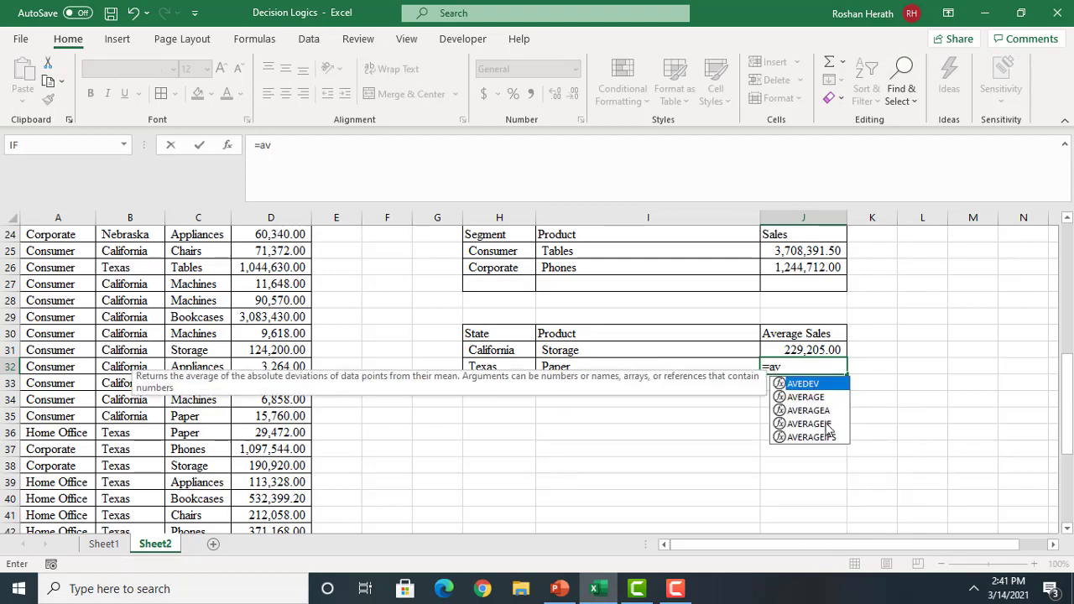
{"action": "double_click", "coordinate": [812, 438]}
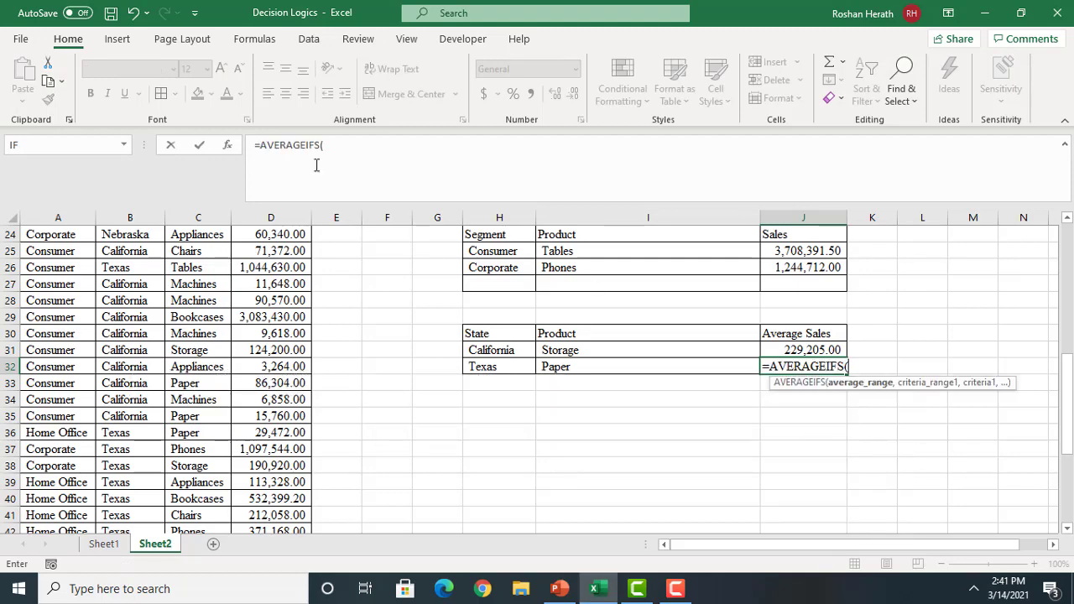
{"action": "left_click", "coordinate": [228, 146]}
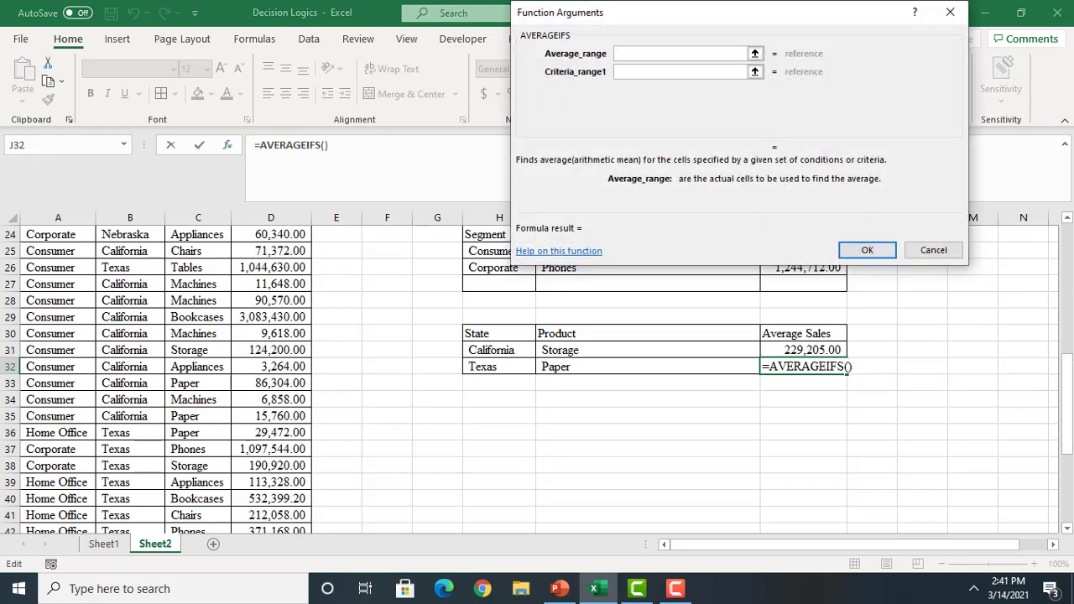
Set the J32 AVERAGEIFS average range to sales and its first criteria range to state
{"action": "left_click_drag", "start_coordinate": [1067, 403], "coordinate": [1068, 252]}
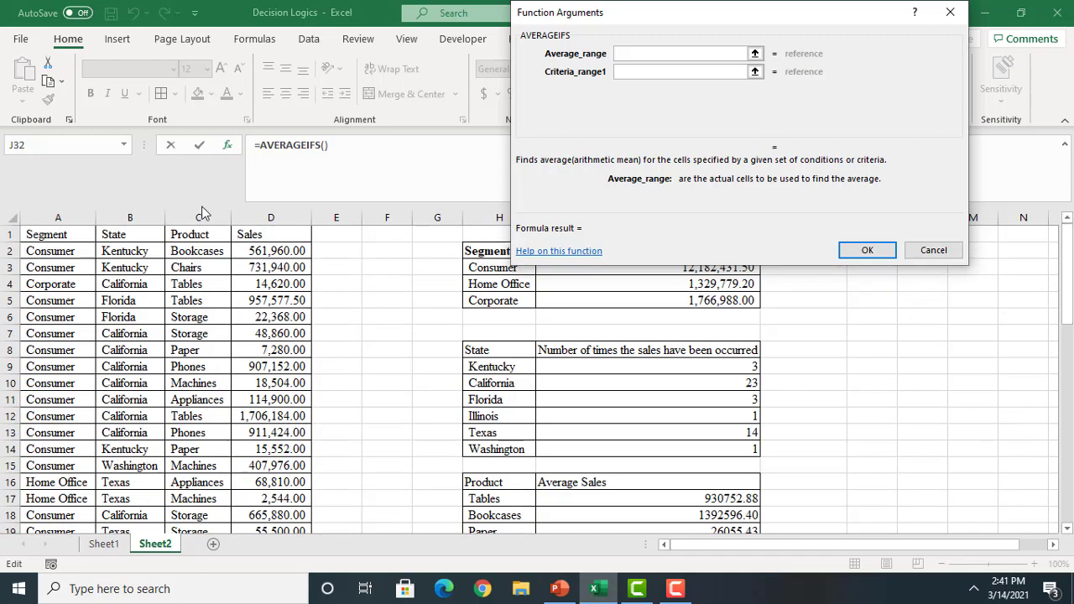
{"action": "type", "text": "sales"}
{"action": "left_click", "coordinate": [637, 72]}
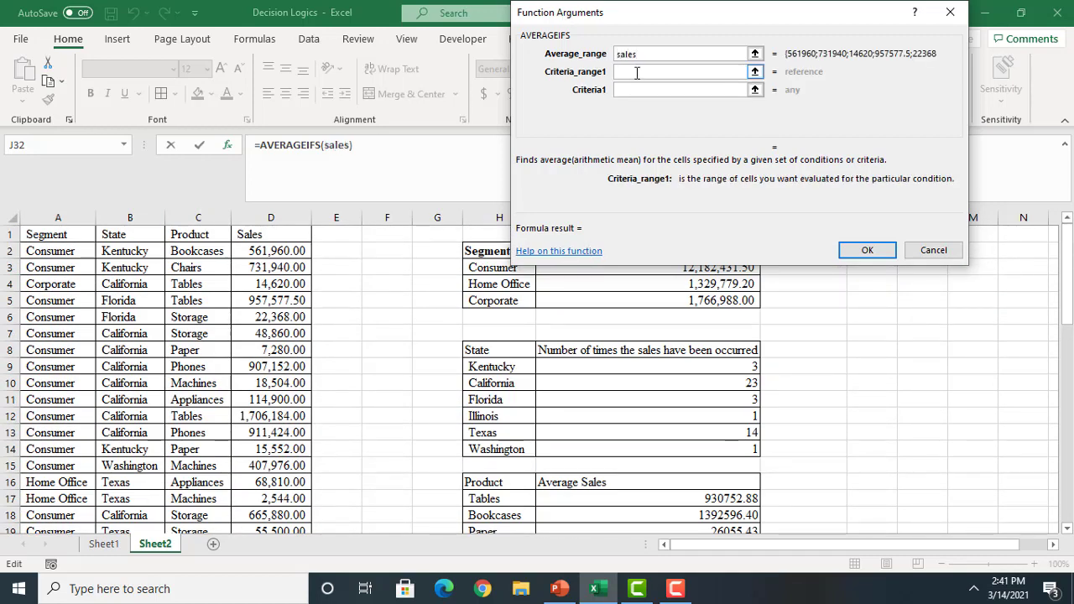
{"action": "type", "text": "stat"}
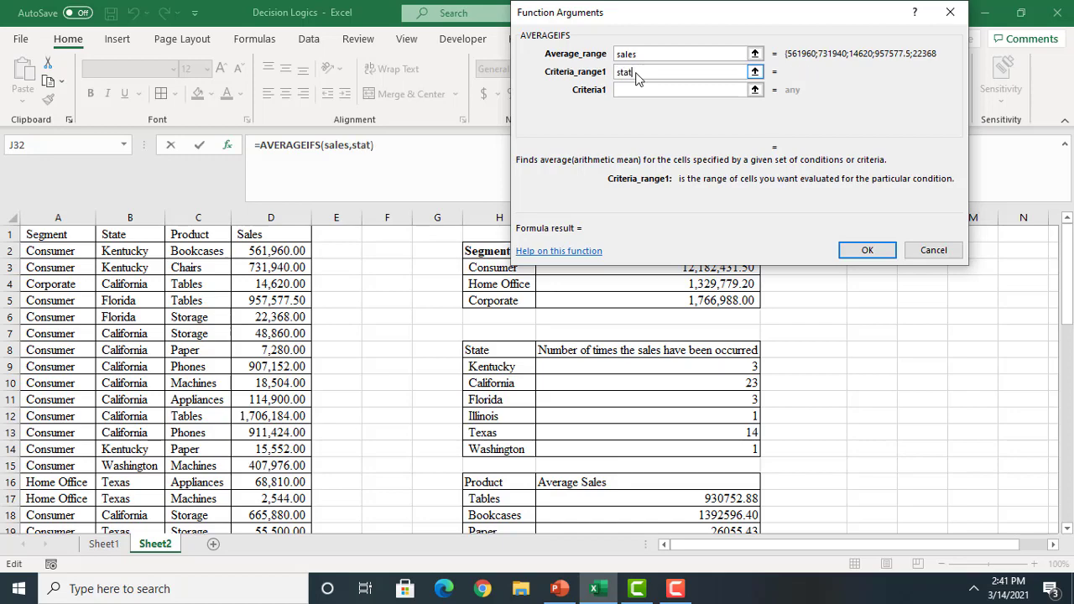
{"action": "type", "text": "e"}
{"action": "left_click_drag", "start_coordinate": [1067, 262], "coordinate": [1070, 374]}
{"action": "left_click", "coordinate": [491, 418]}
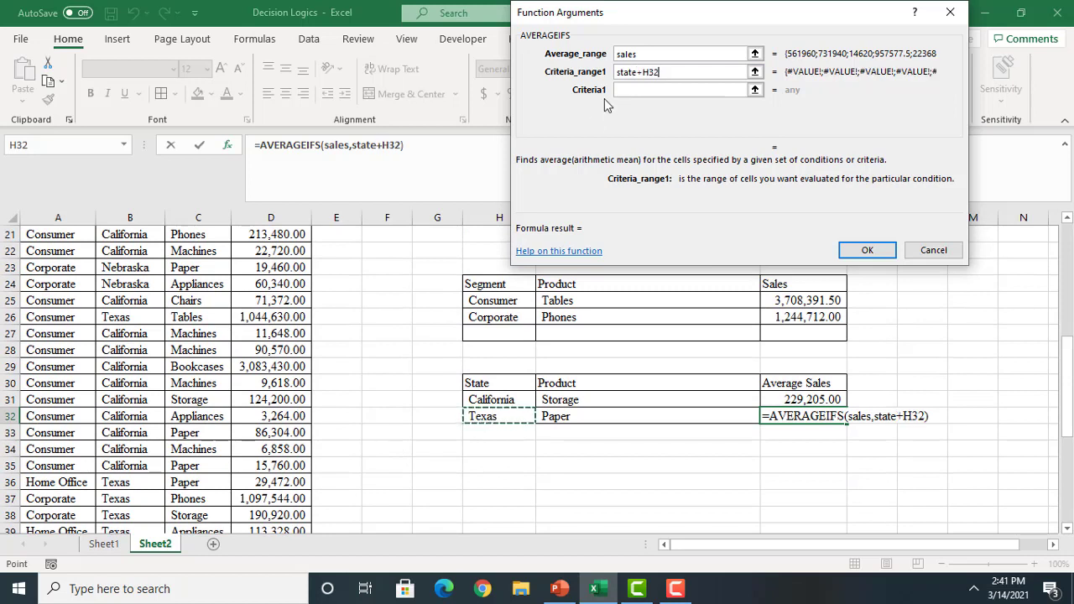
{"action": "key", "text": "BackSpace"}
{"action": "key", "text": "BackSpace"}
{"action": "key", "text": "BackSpace"}
{"action": "key", "text": "BackSpace"}
Set the first criterion to the Texas cell H32 and the second criteria range to product
{"action": "left_click", "coordinate": [633, 90]}
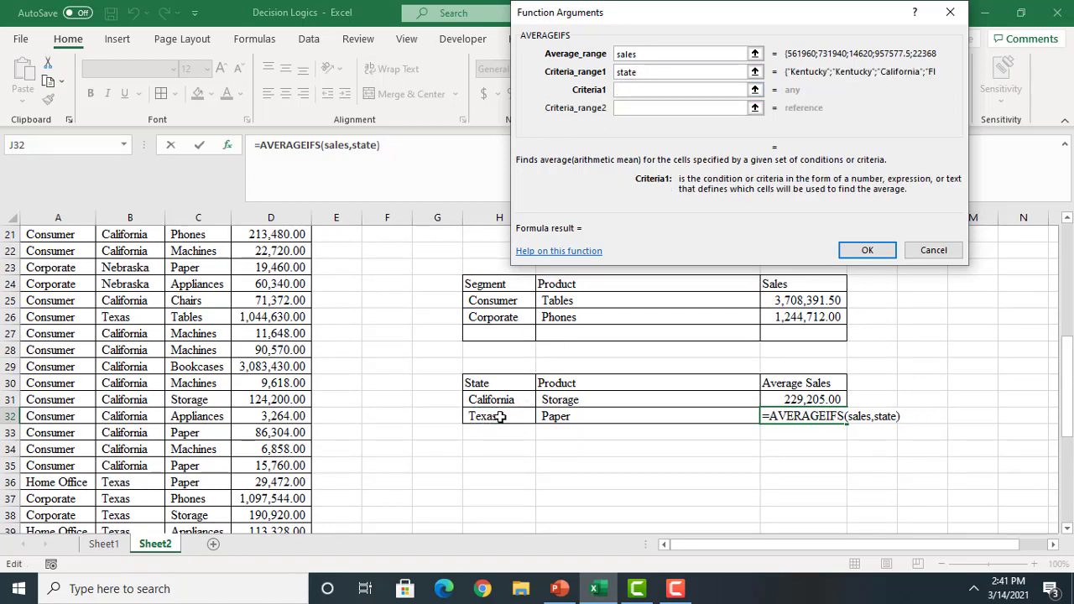
{"action": "left_click", "coordinate": [494, 418]}
{"action": "left_click", "coordinate": [638, 107]}
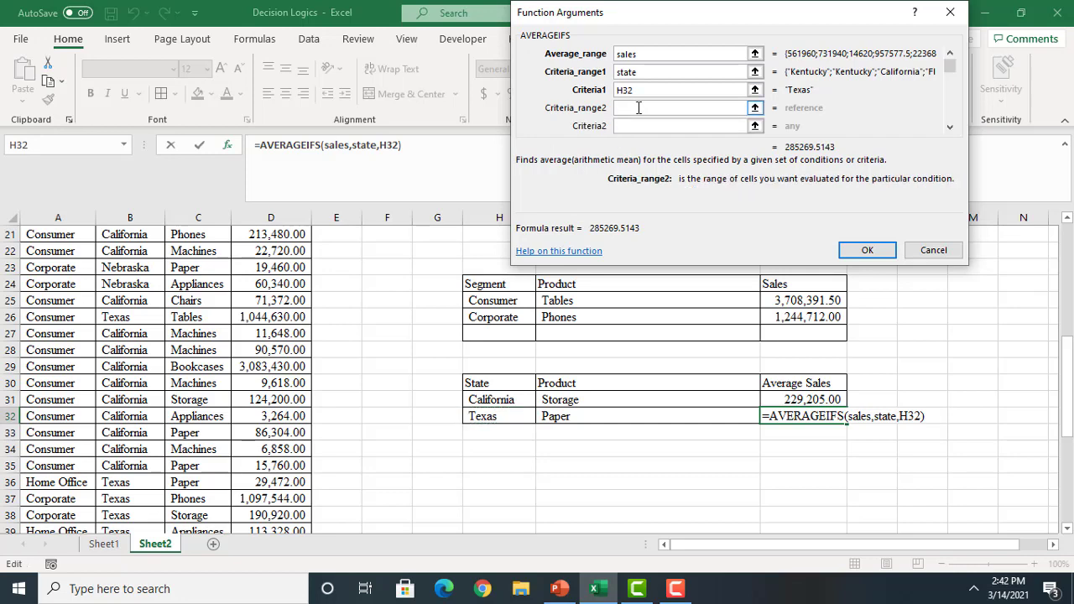
{"action": "left_click_drag", "start_coordinate": [1069, 361], "coordinate": [1068, 231]}
{"action": "type", "text": "product"}
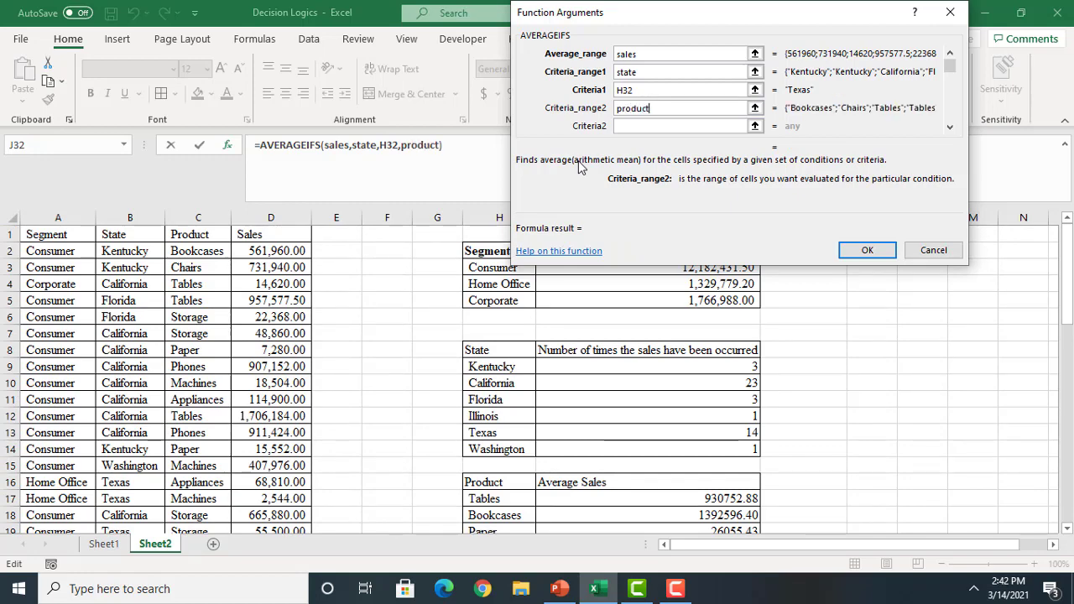
Complete the J32 AVERAGEIFS with the Paper cell I32 as second criterion and format the result with comma style
{"action": "left_click", "coordinate": [646, 127]}
{"action": "left_click_drag", "start_coordinate": [1068, 252], "coordinate": [1067, 274]}
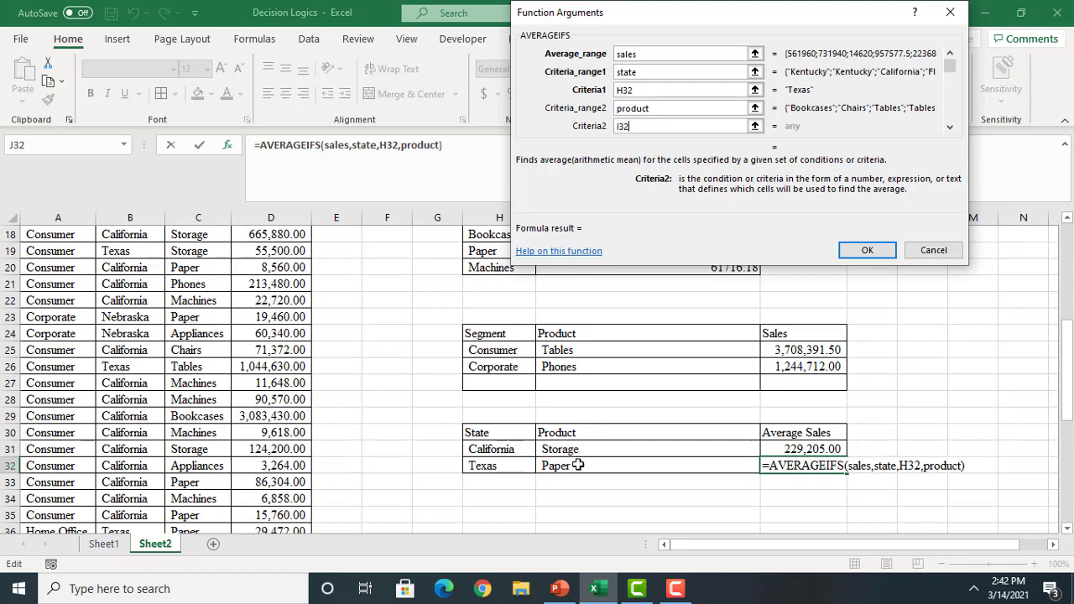
{"action": "left_click", "coordinate": [579, 466]}
{"action": "left_click", "coordinate": [863, 251]}
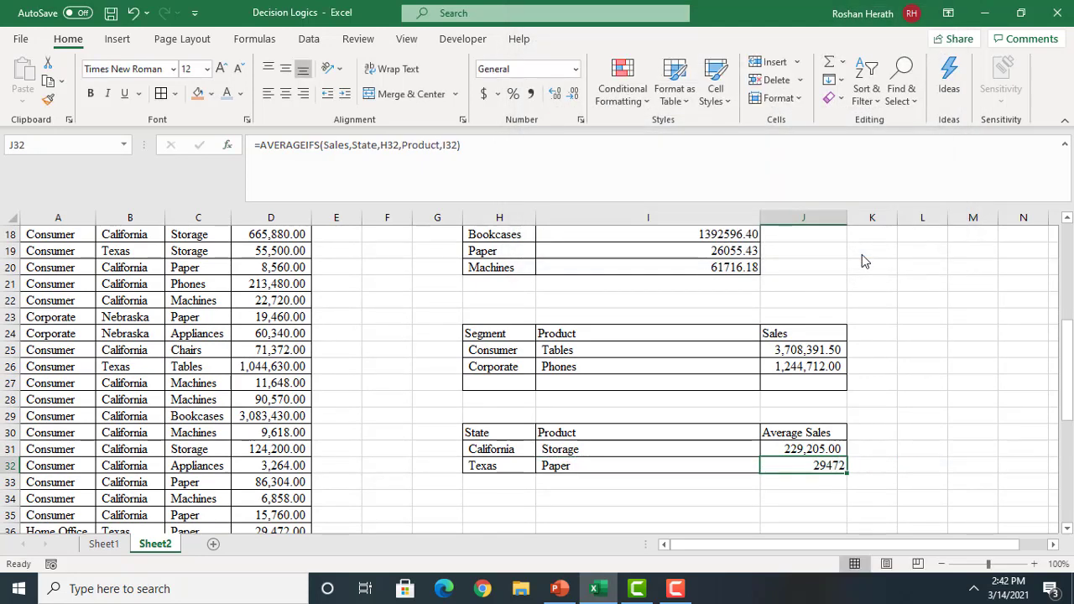
{"action": "left_click", "coordinate": [530, 94]}
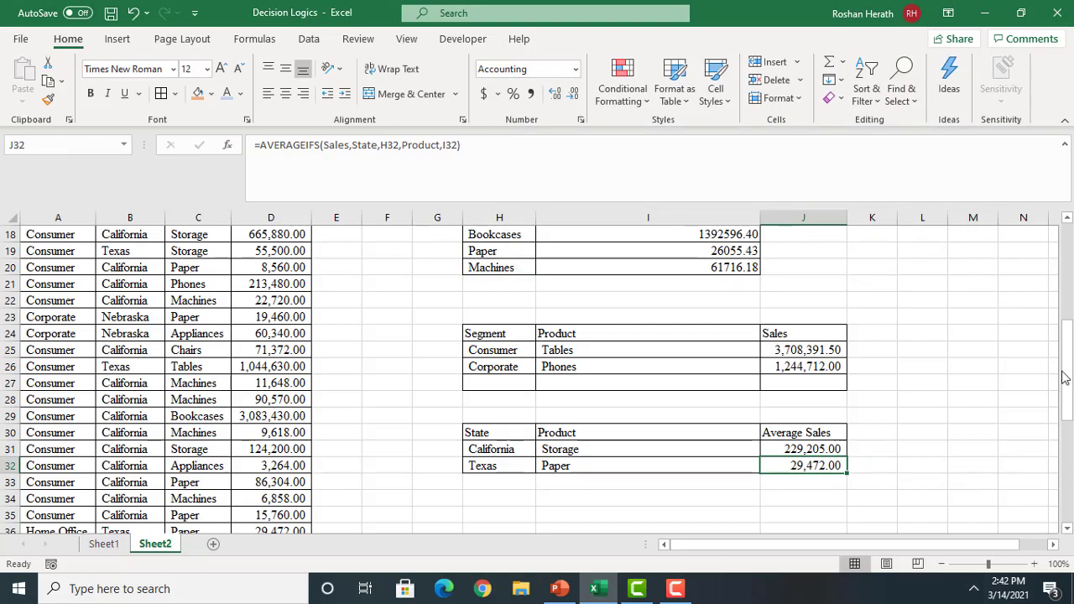
Switch to the Spreadsheet Decision Logic presentation in PowerPoint and display slide 3, Basic IF Function
{"action": "left_click_drag", "start_coordinate": [1067, 368], "coordinate": [1061, 252]}
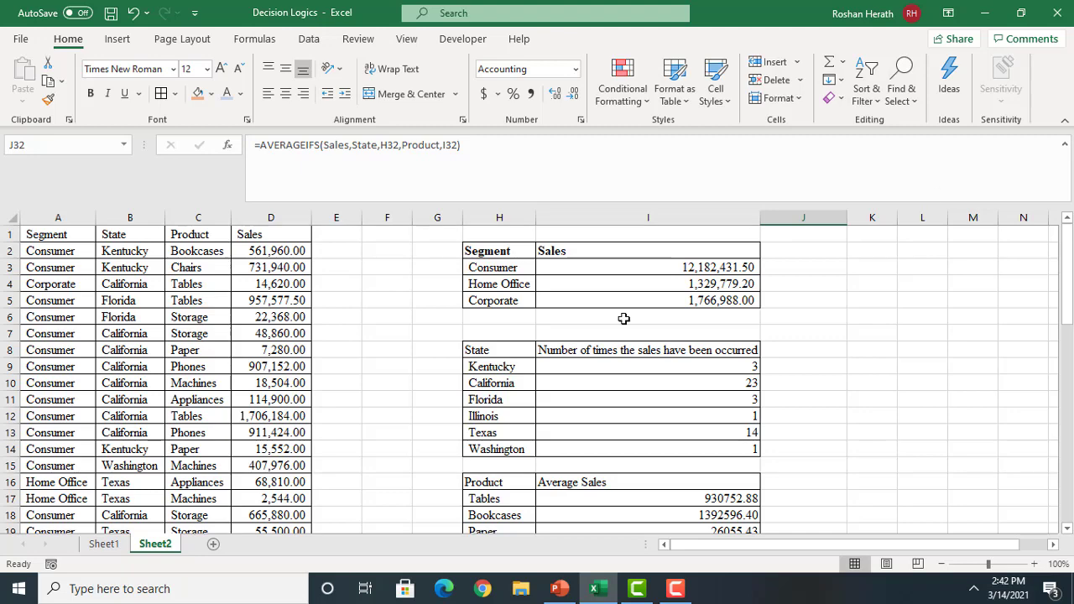
{"action": "left_click", "coordinate": [560, 593]}
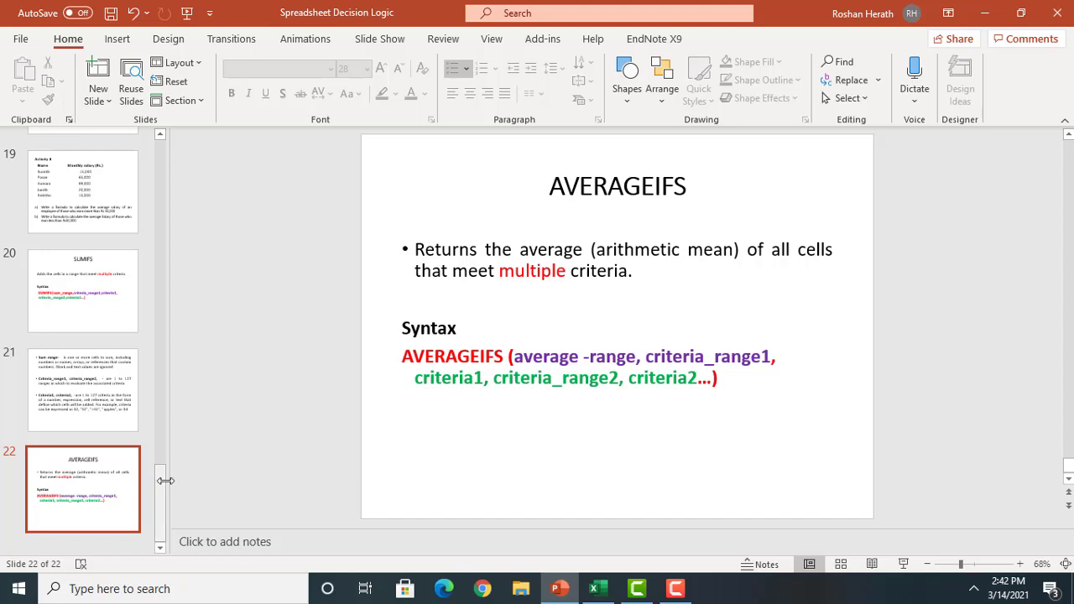
{"action": "scroll", "coordinate": [156, 325], "scroll_direction": "up", "scroll_amount": 15}
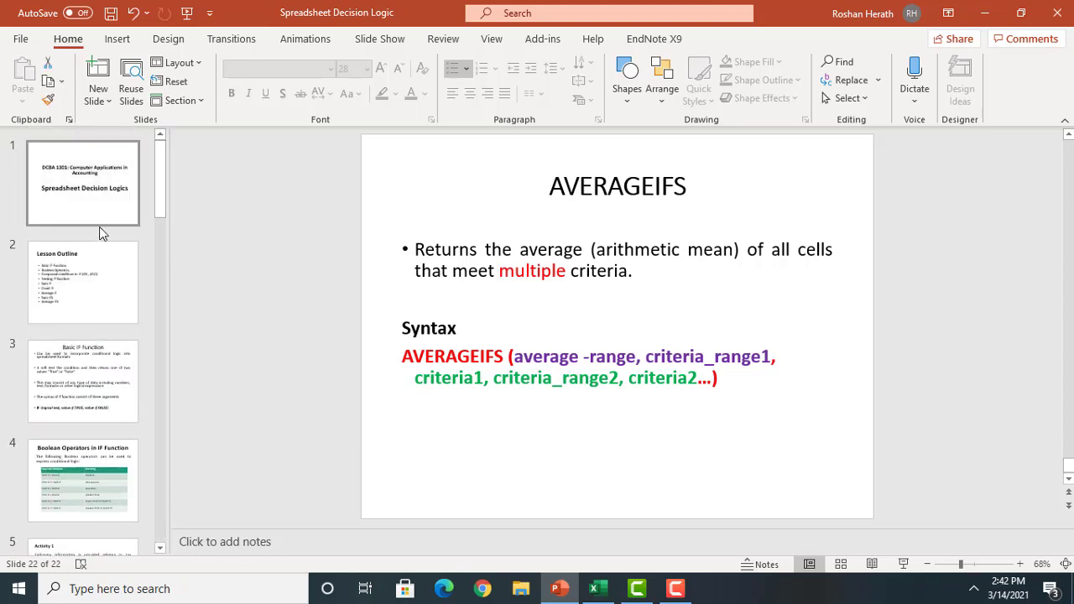
{"action": "left_click", "coordinate": [106, 392]}
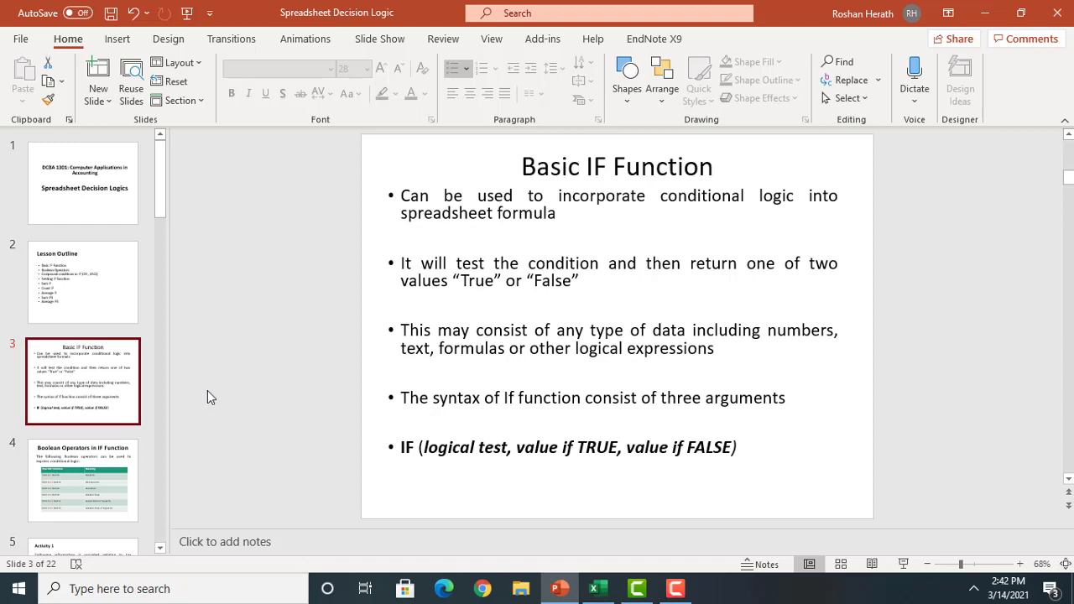